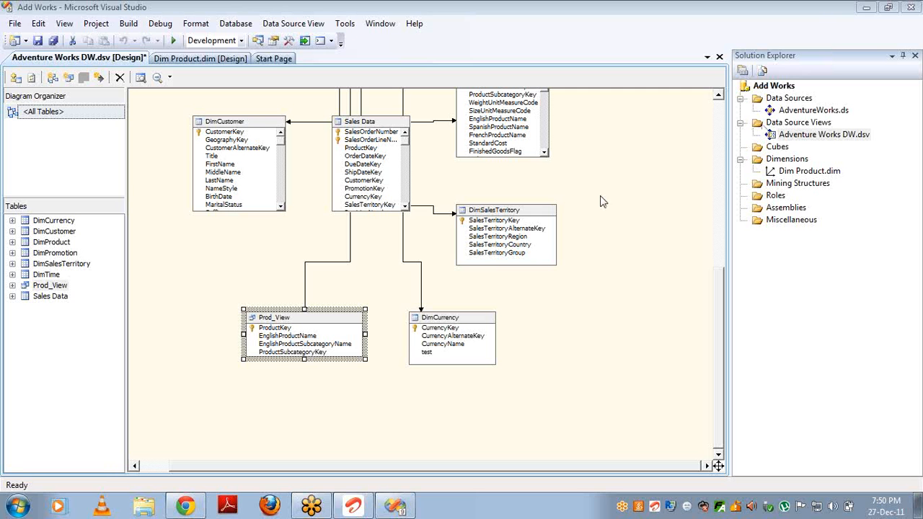
{"action": "left_click", "coordinate": [16, 507]}
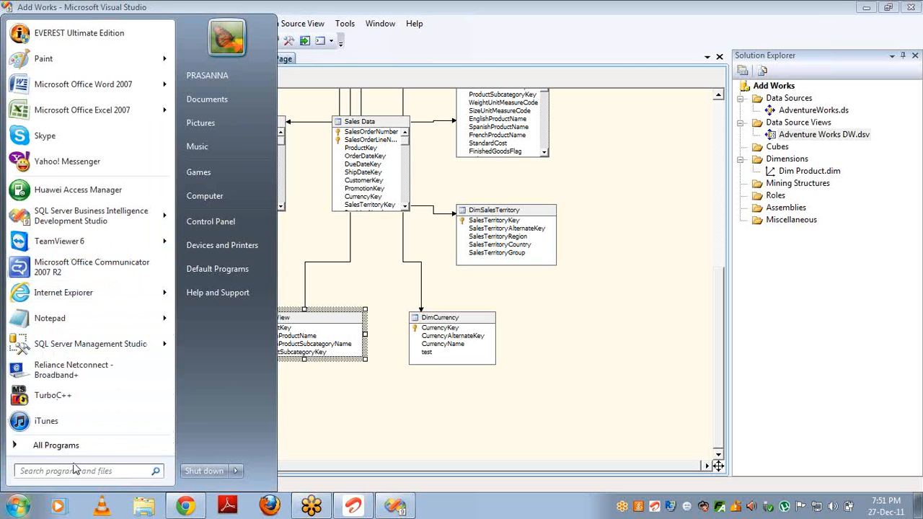
{"action": "type", "text": "msoa"}
{"action": "key", "text": "BackSpace"}
{"action": "key", "text": "BackSpace"}
{"action": "type", "text": "paint"}
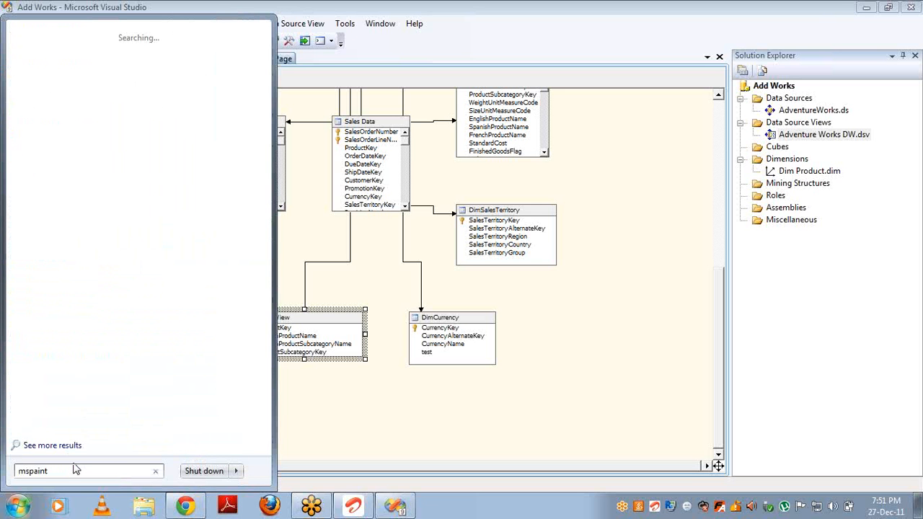
{"action": "key", "text": "Return"}
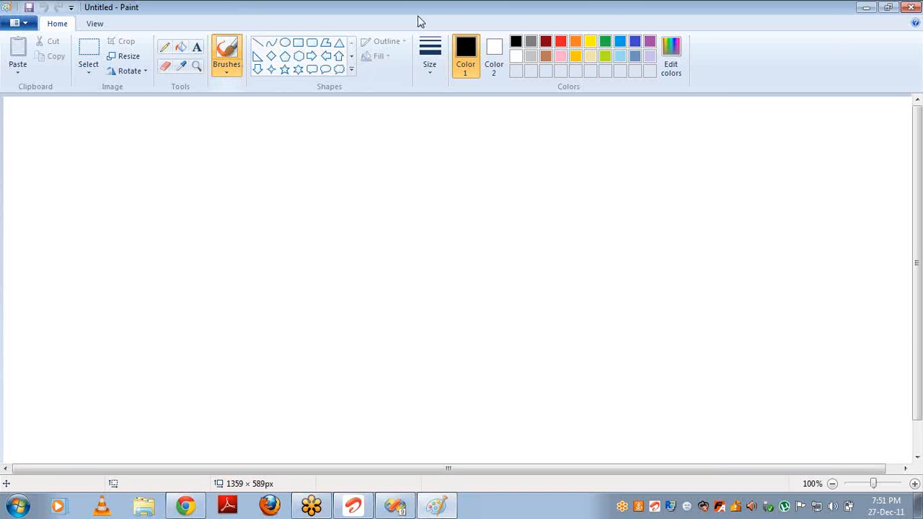
{"action": "right_click", "coordinate": [490, 11]}
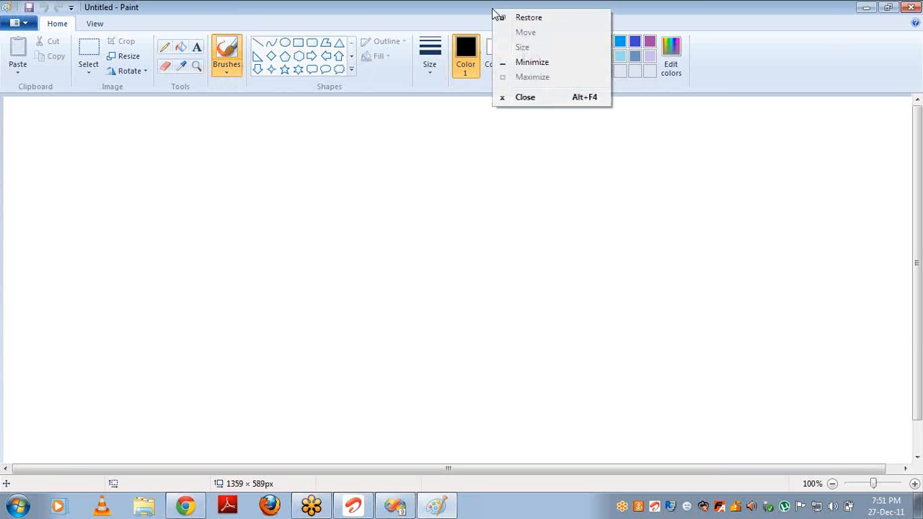
{"action": "left_click", "coordinate": [523, 96]}
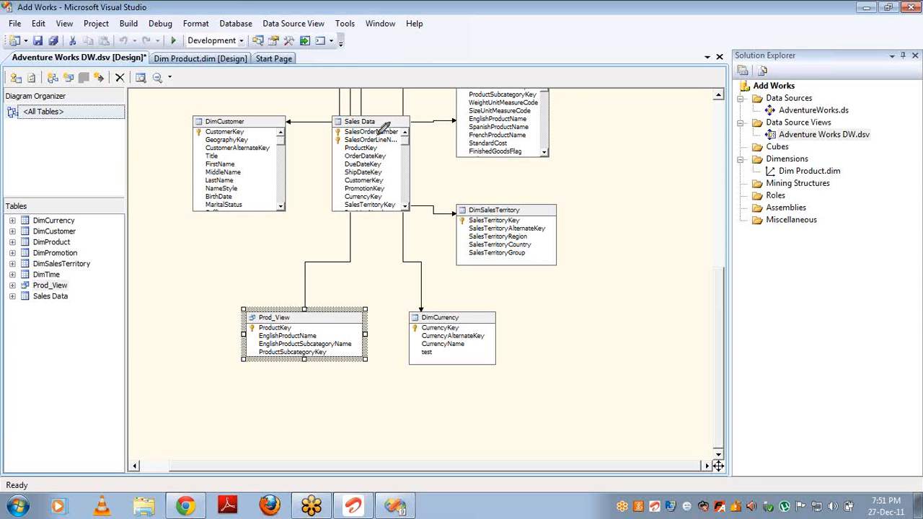
{"action": "mouse_move", "coordinate": [245, 41]}
{"action": "left_mouse_down"}
{"action": "mouse_move", "coordinate": [229, 59]}
{"action": "mouse_move", "coordinate": [267, 119]}
{"action": "mouse_move", "coordinate": [311, 77]}
{"action": "mouse_move", "coordinate": [247, 36]}
{"action": "left_mouse_up"}
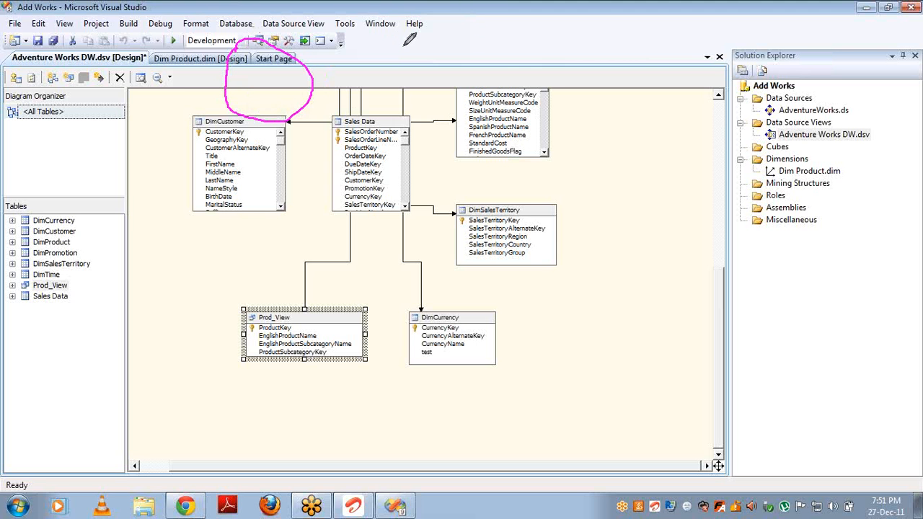
{"action": "mouse_move", "coordinate": [505, 38]}
{"action": "left_mouse_down"}
{"action": "mouse_move", "coordinate": [497, 115]}
{"action": "mouse_move", "coordinate": [548, 93]}
{"action": "mouse_move", "coordinate": [545, 51]}
{"action": "mouse_move", "coordinate": [525, 36]}
{"action": "left_mouse_up"}
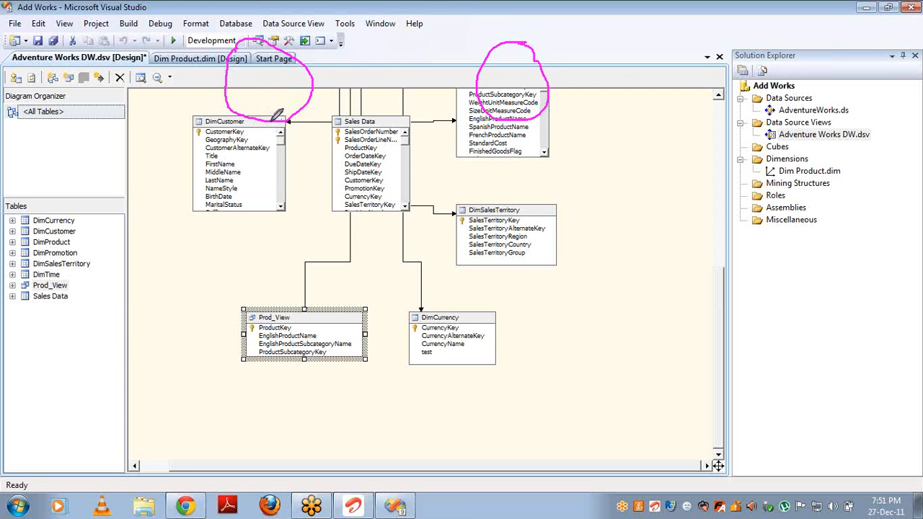
{"action": "mouse_move", "coordinate": [273, 120]}
{"action": "left_mouse_down"}
{"action": "mouse_move", "coordinate": [274, 207]}
{"action": "mouse_move", "coordinate": [282, 199]}
{"action": "left_mouse_up"}
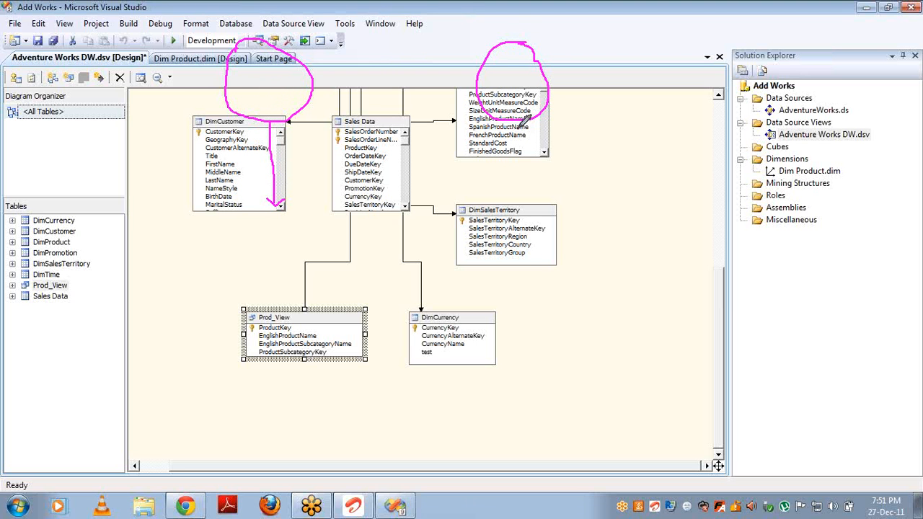
{"action": "left_click_drag", "start_coordinate": [516, 117], "coordinate": [518, 196]}
{"action": "left_click_drag", "start_coordinate": [518, 197], "coordinate": [524, 190]}
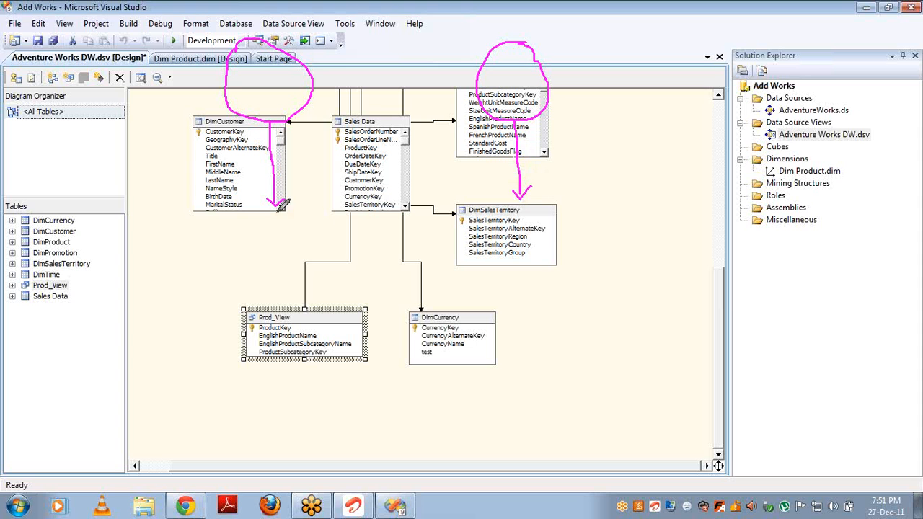
{"action": "mouse_move", "coordinate": [274, 206]}
{"action": "left_mouse_down"}
{"action": "mouse_move", "coordinate": [254, 225]}
{"action": "mouse_move", "coordinate": [298, 220]}
{"action": "mouse_move", "coordinate": [274, 209]}
{"action": "left_mouse_up"}
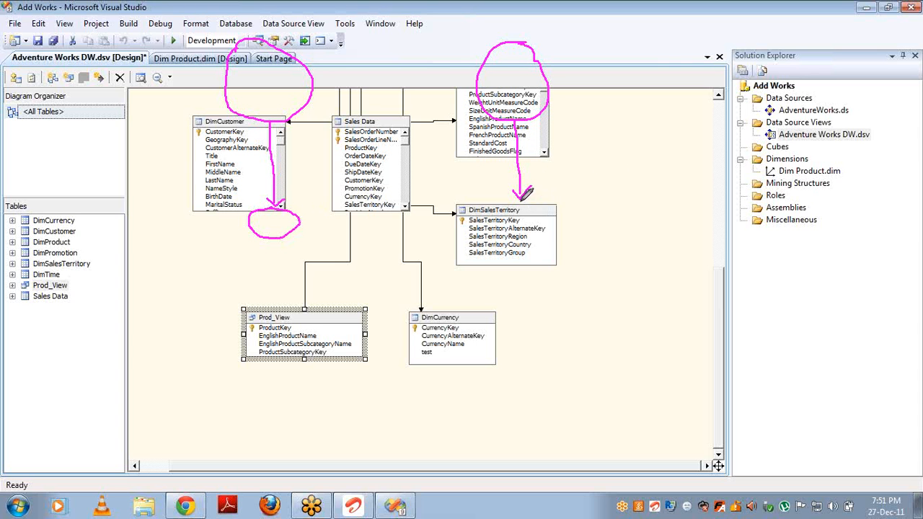
{"action": "mouse_move", "coordinate": [521, 199]}
{"action": "left_mouse_down"}
{"action": "mouse_move", "coordinate": [521, 214]}
{"action": "mouse_move", "coordinate": [546, 210]}
{"action": "mouse_move", "coordinate": [530, 204]}
{"action": "left_mouse_up"}
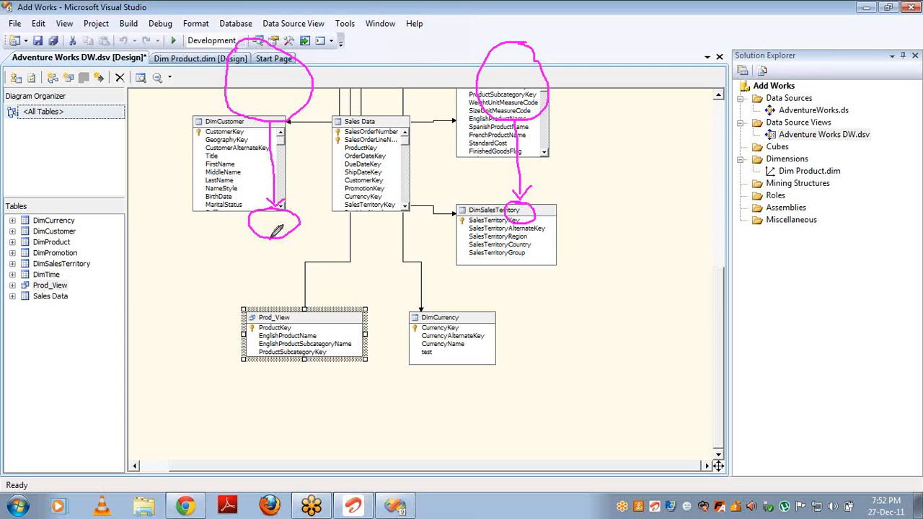
{"action": "mouse_move", "coordinate": [272, 237]}
{"action": "left_mouse_down"}
{"action": "mouse_move", "coordinate": [199, 291]}
{"action": "mouse_move", "coordinate": [186, 325]}
{"action": "mouse_move", "coordinate": [215, 293]}
{"action": "mouse_move", "coordinate": [210, 287]}
{"action": "left_mouse_up"}
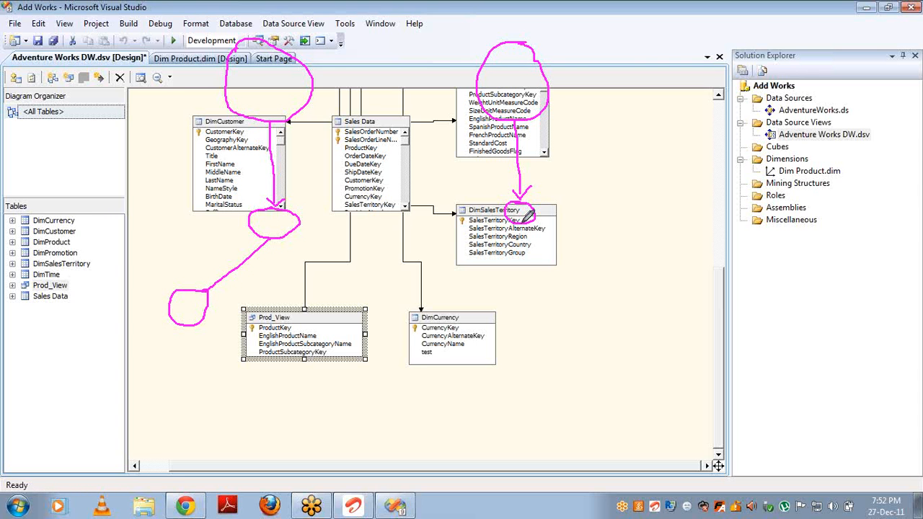
{"action": "mouse_move", "coordinate": [524, 218]}
{"action": "left_mouse_down"}
{"action": "mouse_move", "coordinate": [520, 295]}
{"action": "mouse_move", "coordinate": [542, 286]}
{"action": "mouse_move", "coordinate": [531, 278]}
{"action": "left_mouse_up"}
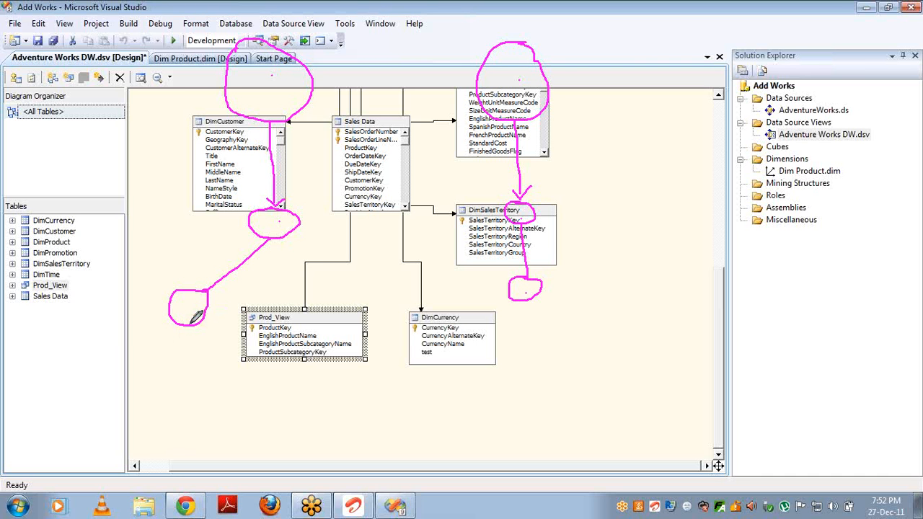
{"action": "mouse_move", "coordinate": [193, 320]}
{"action": "left_mouse_down"}
{"action": "mouse_move", "coordinate": [203, 369]}
{"action": "mouse_move", "coordinate": [191, 390]}
{"action": "mouse_move", "coordinate": [224, 378]}
{"action": "mouse_move", "coordinate": [201, 369]}
{"action": "left_mouse_up"}
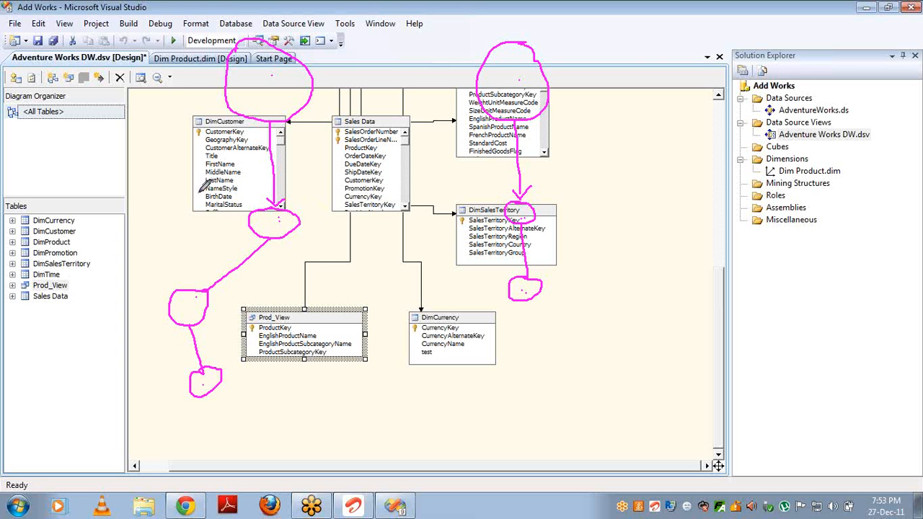
{"action": "mouse_move", "coordinate": [197, 192]}
{"action": "left_mouse_down"}
{"action": "mouse_move", "coordinate": [311, 187]}
{"action": "mouse_move", "coordinate": [312, 291]}
{"action": "mouse_move", "coordinate": [225, 253]}
{"action": "mouse_move", "coordinate": [218, 153]}
{"action": "left_mouse_up"}
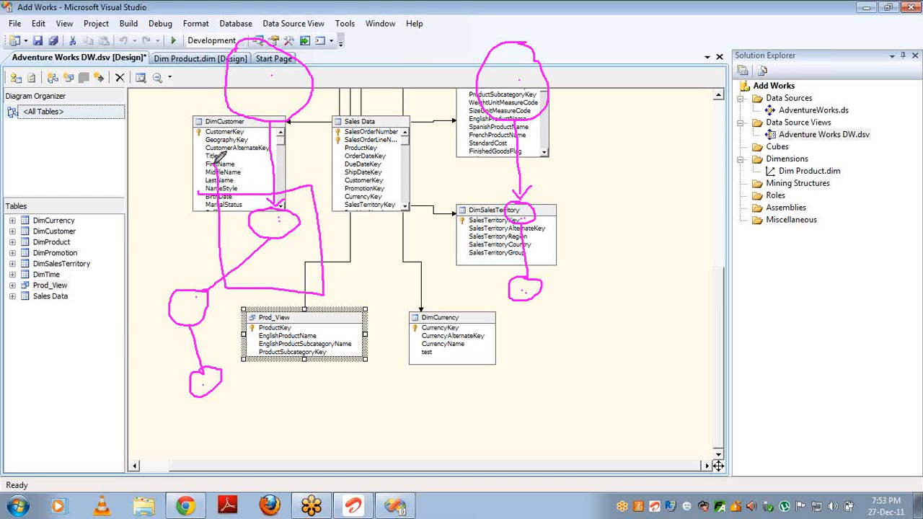
{"action": "mouse_move", "coordinate": [539, 166]}
{"action": "left_mouse_down"}
{"action": "mouse_move", "coordinate": [566, 173]}
{"action": "mouse_move", "coordinate": [570, 248]}
{"action": "mouse_move", "coordinate": [465, 254]}
{"action": "mouse_move", "coordinate": [462, 181]}
{"action": "left_mouse_up"}
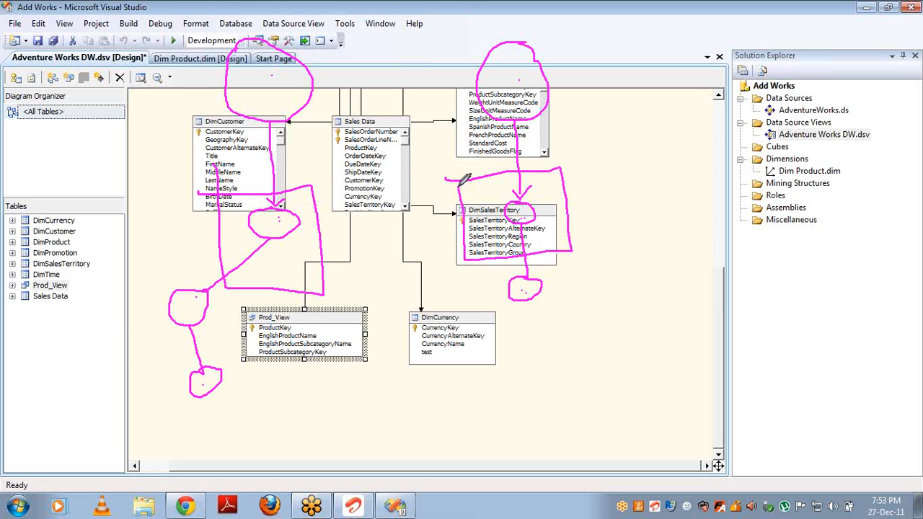
{"action": "mouse_move", "coordinate": [321, 222]}
{"action": "left_mouse_down"}
{"action": "mouse_move", "coordinate": [460, 220]}
{"action": "mouse_move", "coordinate": [453, 244]}
{"action": "left_mouse_up"}
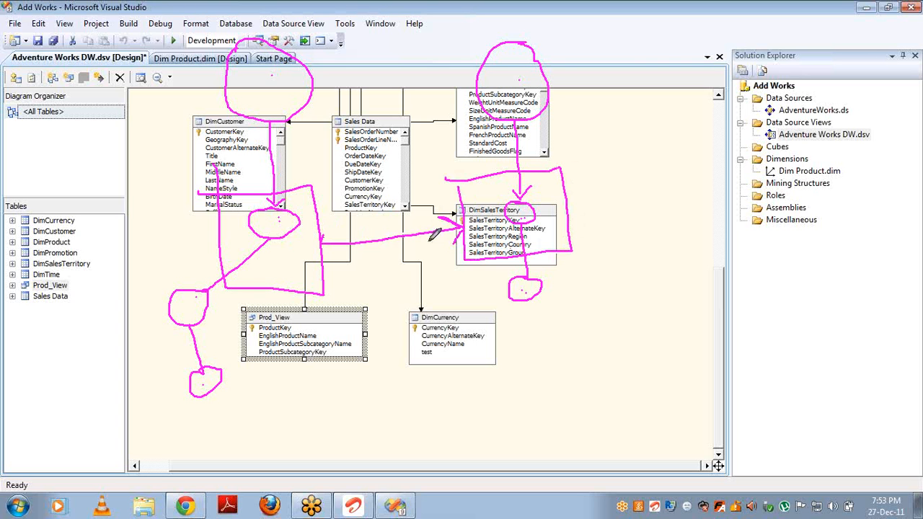
{"action": "mouse_move", "coordinate": [334, 228]}
{"action": "left_mouse_down"}
{"action": "mouse_move", "coordinate": [321, 242]}
{"action": "mouse_move", "coordinate": [329, 258]}
{"action": "left_mouse_up"}
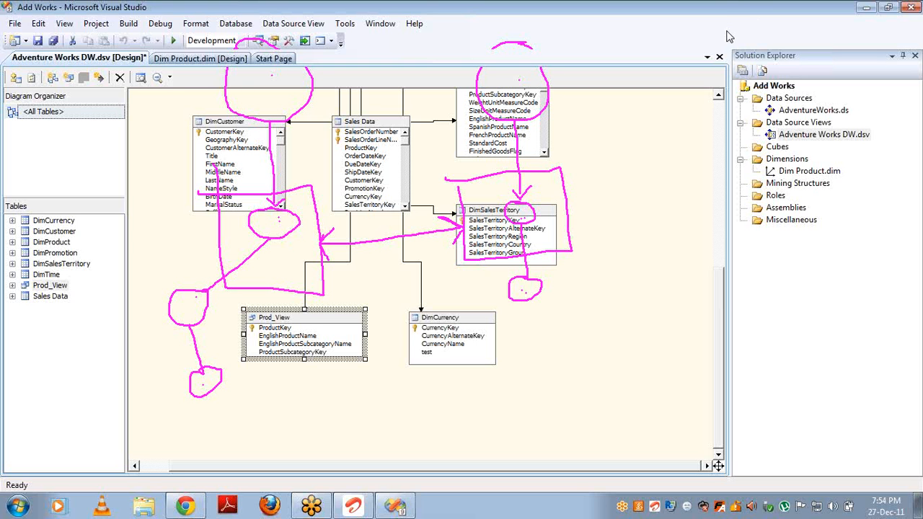
Delete the Dim Product.dim dimension from the Add Works project and confirm the deletion
{"action": "left_click", "coordinate": [807, 171]}
{"action": "key", "text": "Delete"}
{"action": "key", "text": "Return"}
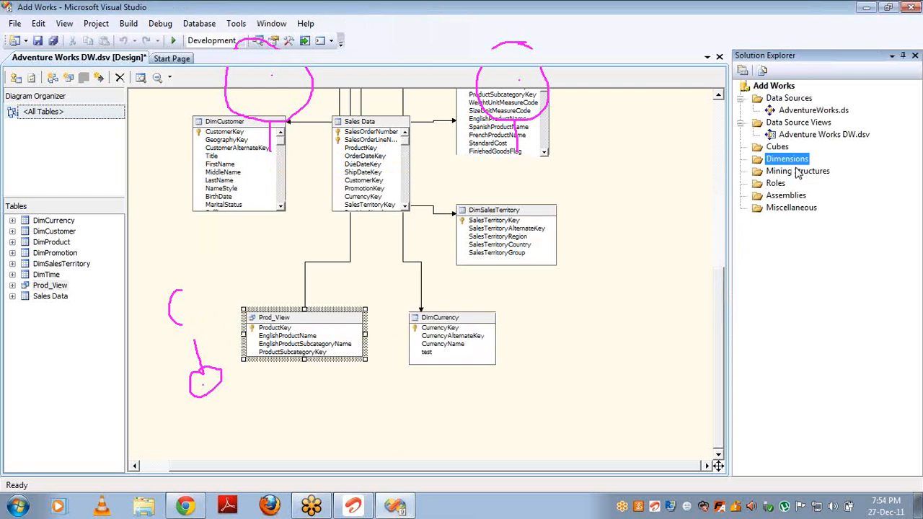
{"action": "key", "text": "alt+Tab"}
{"action": "key", "text": "alt+Tab"}
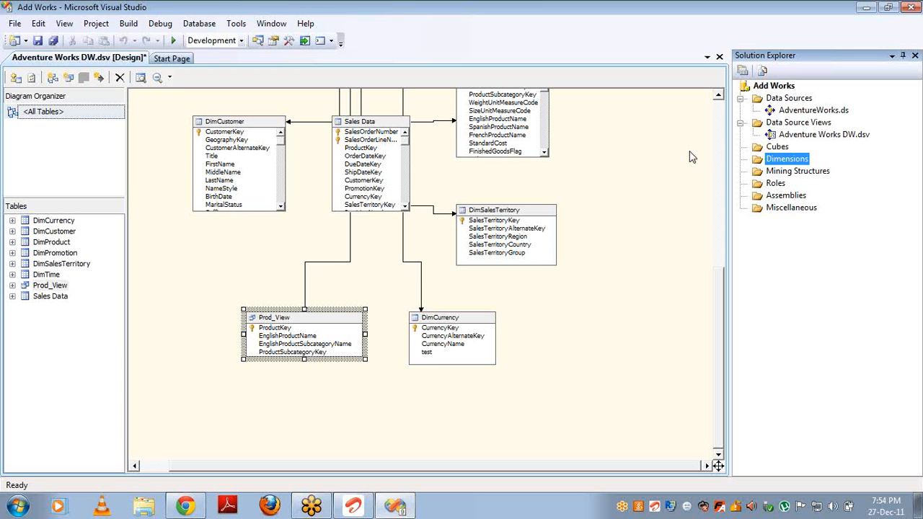
Start a new cube in the Add Works project, with Use existing tables as the creation method
{"action": "left_click", "coordinate": [782, 147]}
{"action": "right_click", "coordinate": [784, 149]}
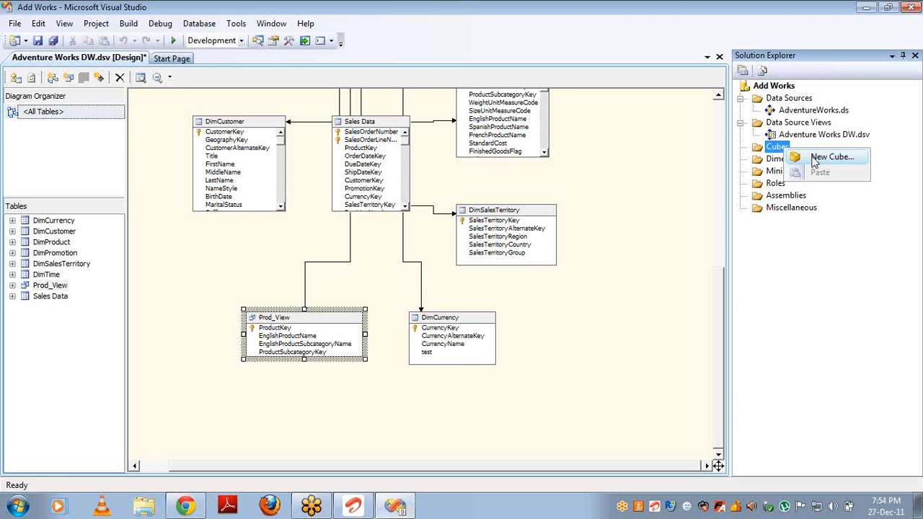
{"action": "left_click", "coordinate": [814, 159]}
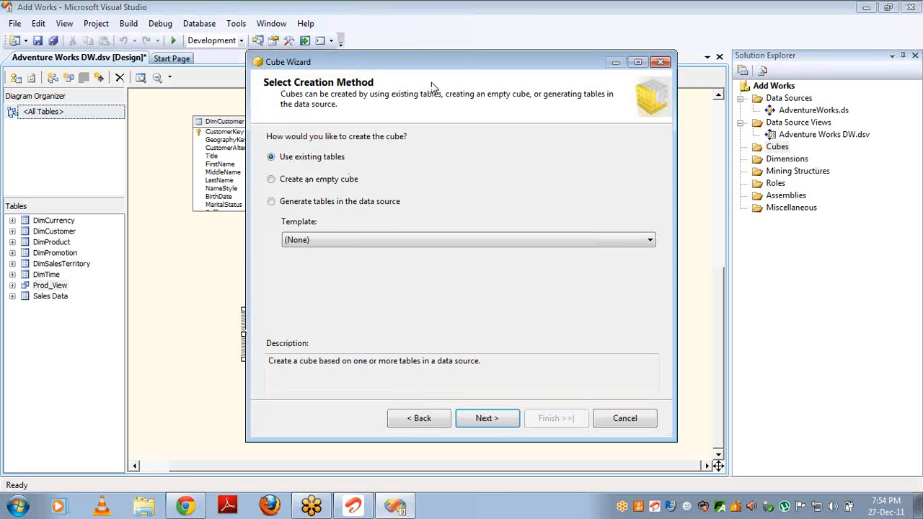
{"action": "left_click_drag", "start_coordinate": [464, 63], "coordinate": [618, 67]}
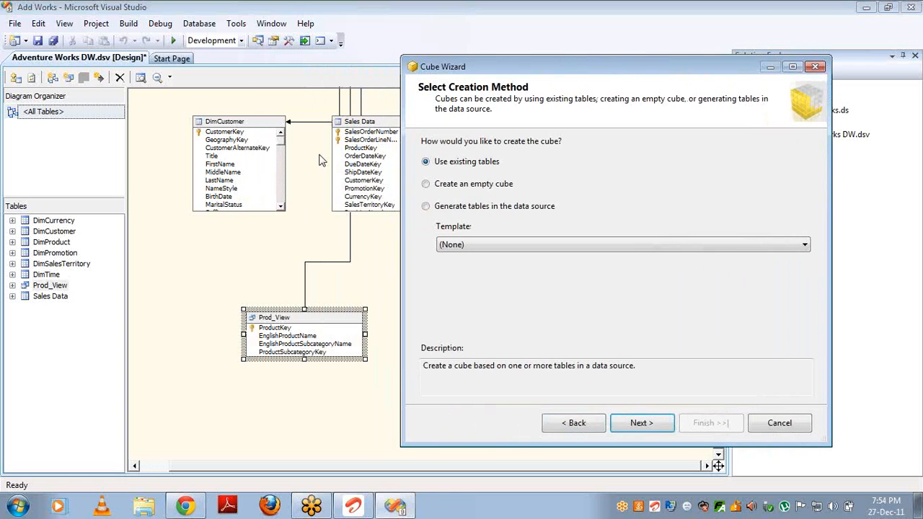
{"action": "left_click", "coordinate": [646, 423]}
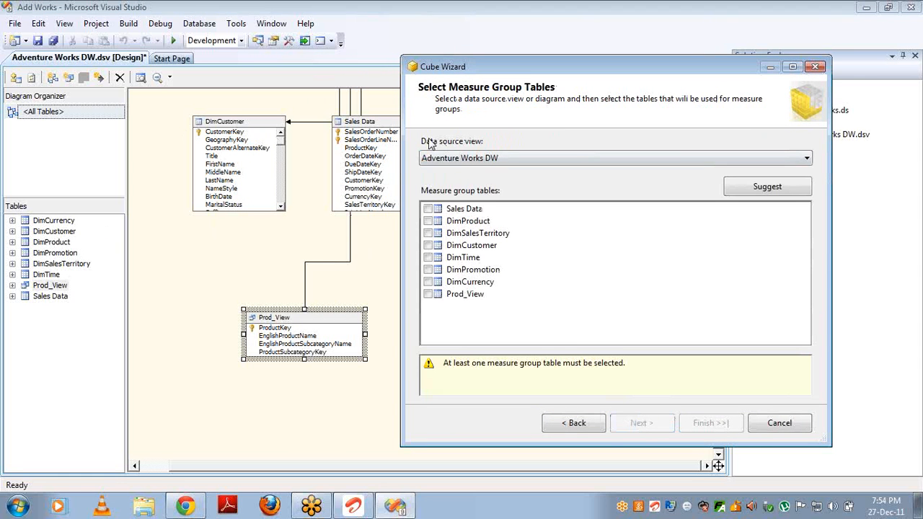
Use the Adventure Works DW data source view and choose Sales Data as the measure group table
{"action": "left_click", "coordinate": [496, 163]}
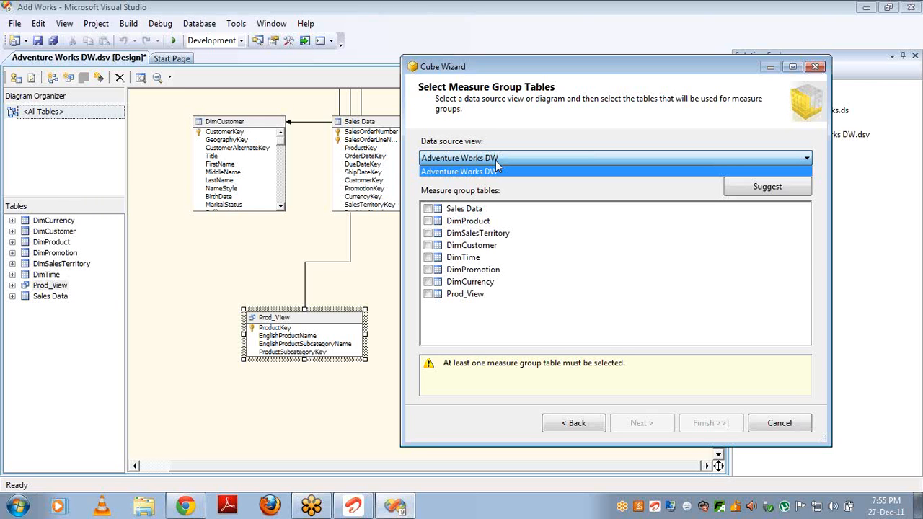
{"action": "left_click", "coordinate": [496, 164]}
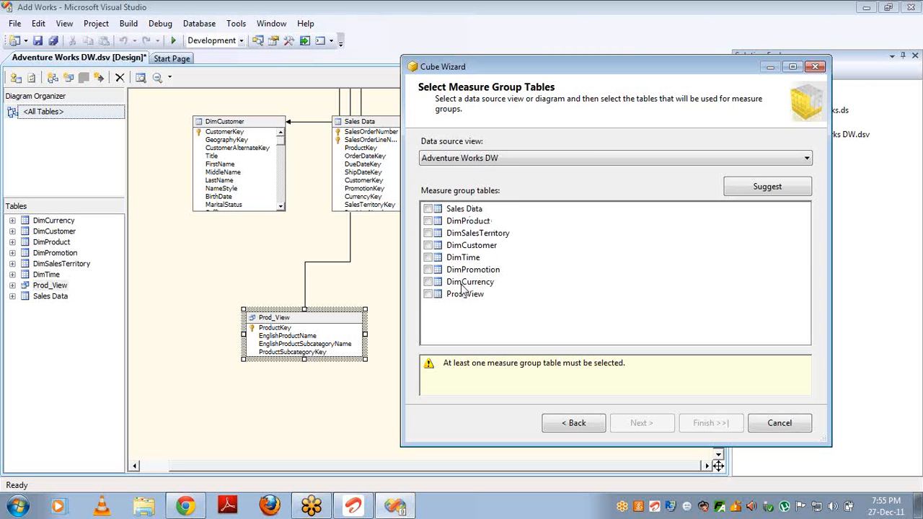
{"action": "left_click", "coordinate": [428, 209]}
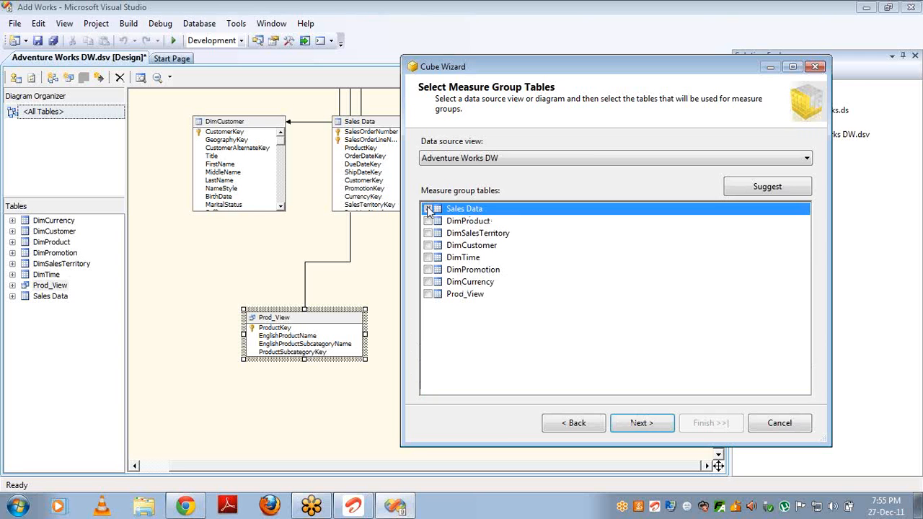
{"action": "left_click", "coordinate": [637, 421]}
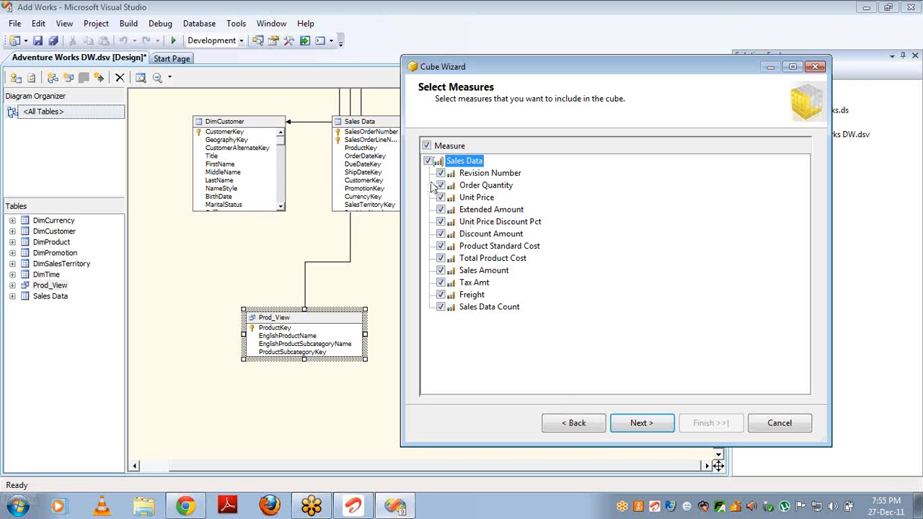
{"action": "left_click", "coordinate": [575, 424]}
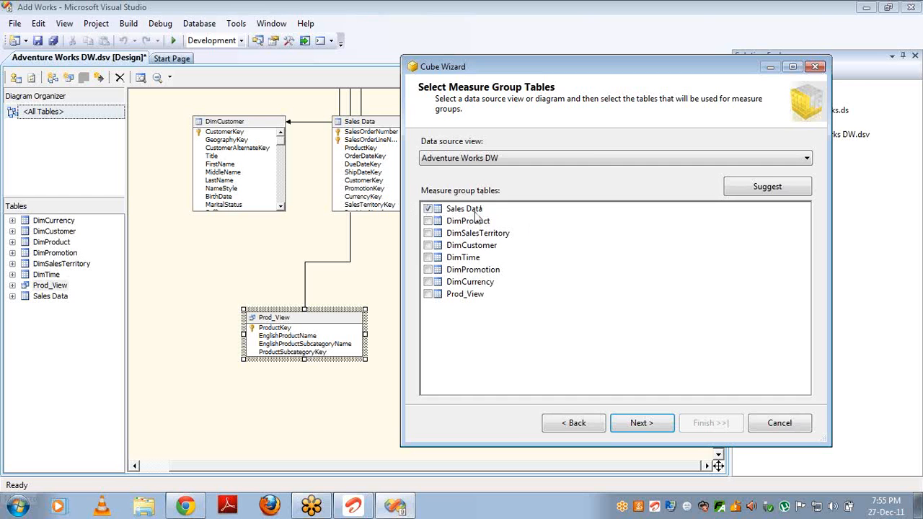
{"action": "left_click", "coordinate": [640, 422]}
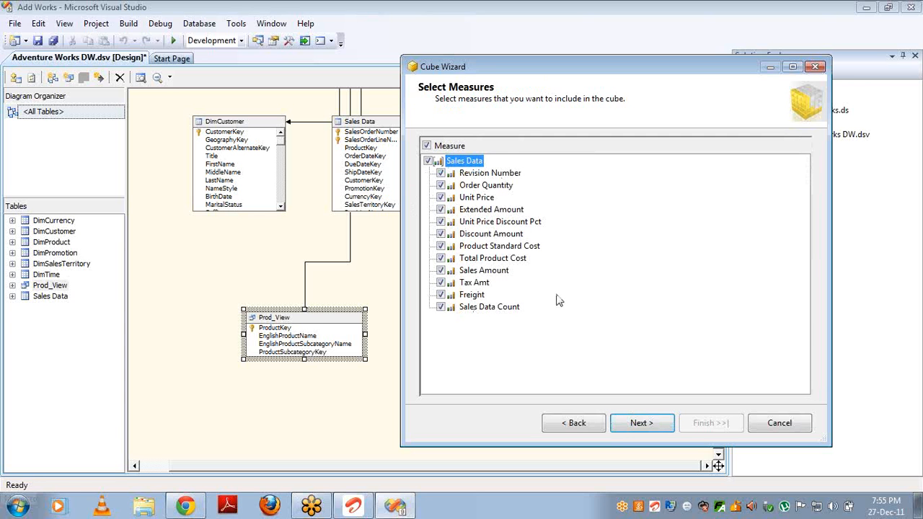
Exclude the measures Revision Number, Unit Price Discount Pct, Product Standard Cost, Tax Amt, Freight and Sales Data Count from the cube
{"action": "left_click", "coordinate": [442, 174]}
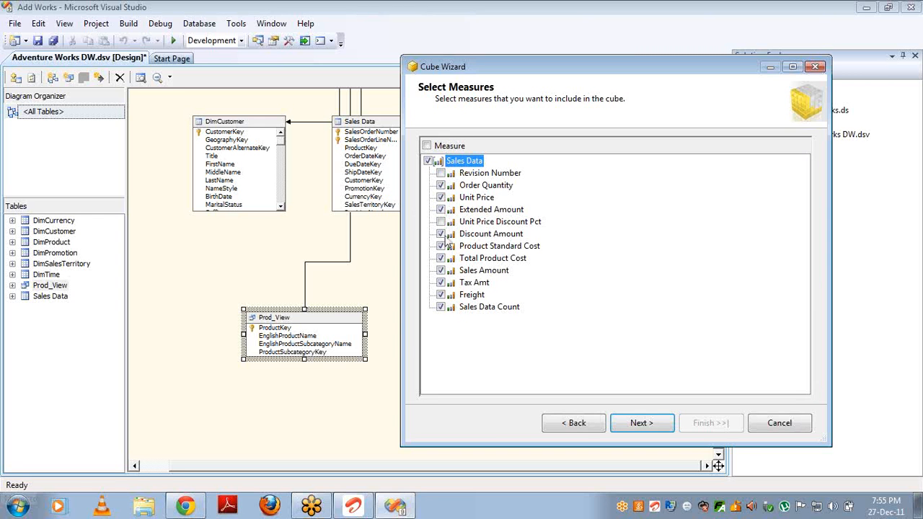
{"action": "left_click", "coordinate": [441, 246]}
{"action": "left_click", "coordinate": [441, 283]}
{"action": "left_click", "coordinate": [440, 295]}
{"action": "left_click", "coordinate": [440, 307]}
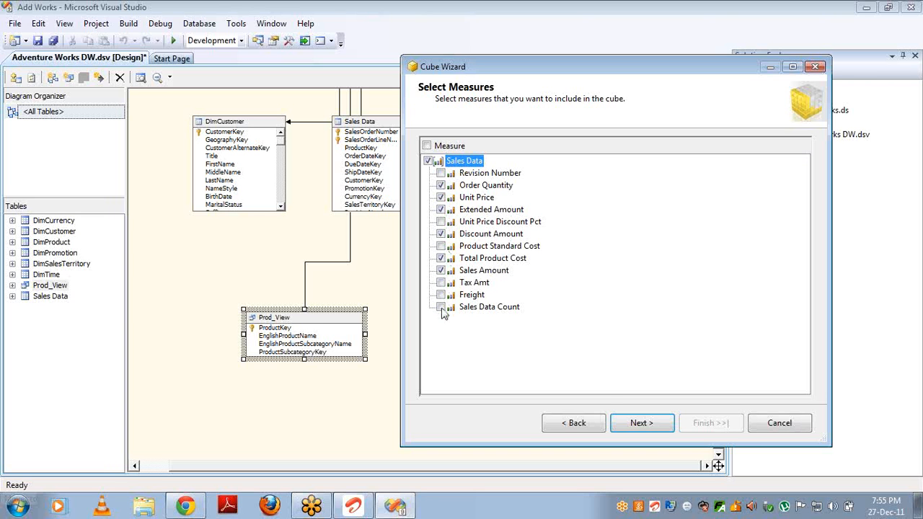
{"action": "left_click", "coordinate": [637, 426]}
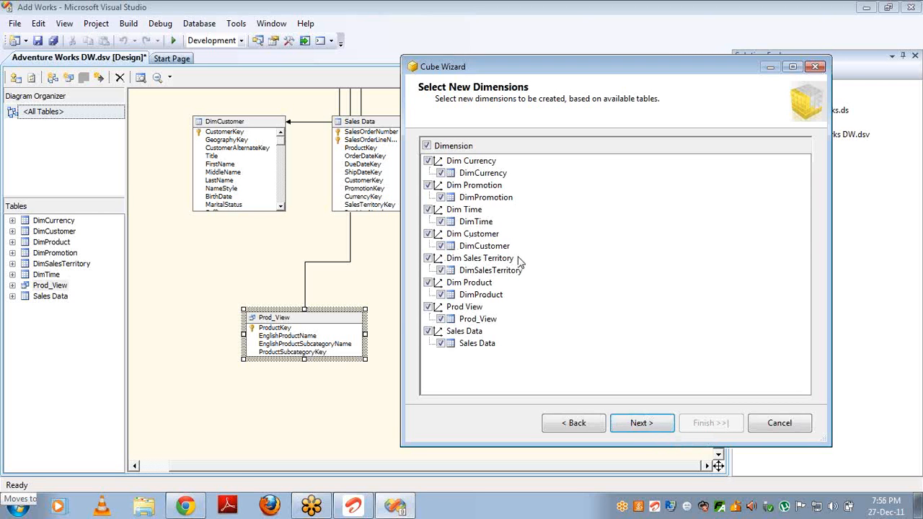
Keep only Dim Time, Dim Customer and Dim Product as new dimensions, excluding all others, and proceed to the cube summary
{"action": "left_click", "coordinate": [428, 331]}
{"action": "left_click", "coordinate": [428, 307]}
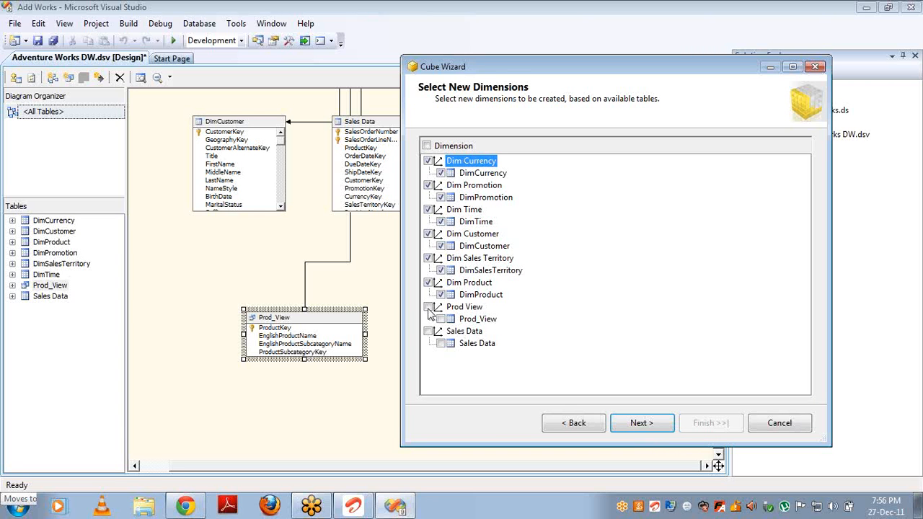
{"action": "left_click", "coordinate": [428, 261]}
{"action": "left_click", "coordinate": [428, 161]}
{"action": "left_click", "coordinate": [642, 423]}
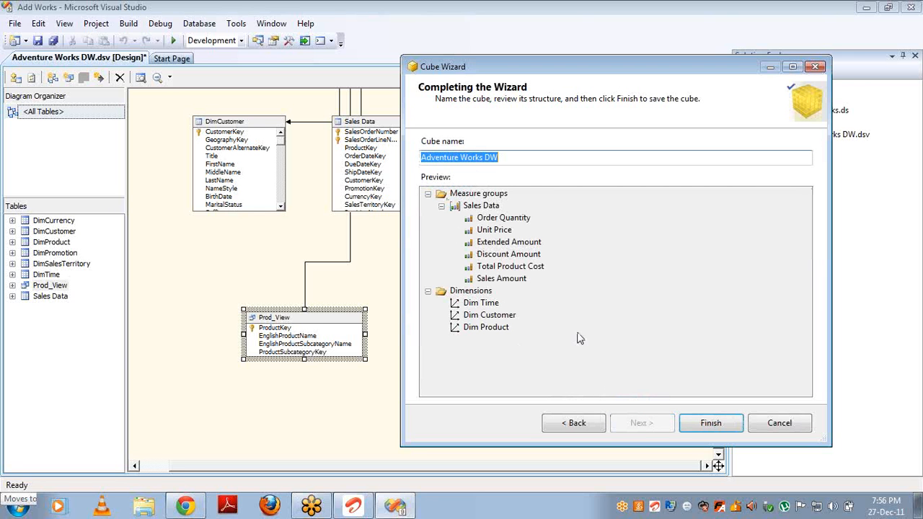
Create the cube under the name Adventure Works DW and show its Sales Data measures in the cube structure
{"action": "left_click", "coordinate": [467, 207]}
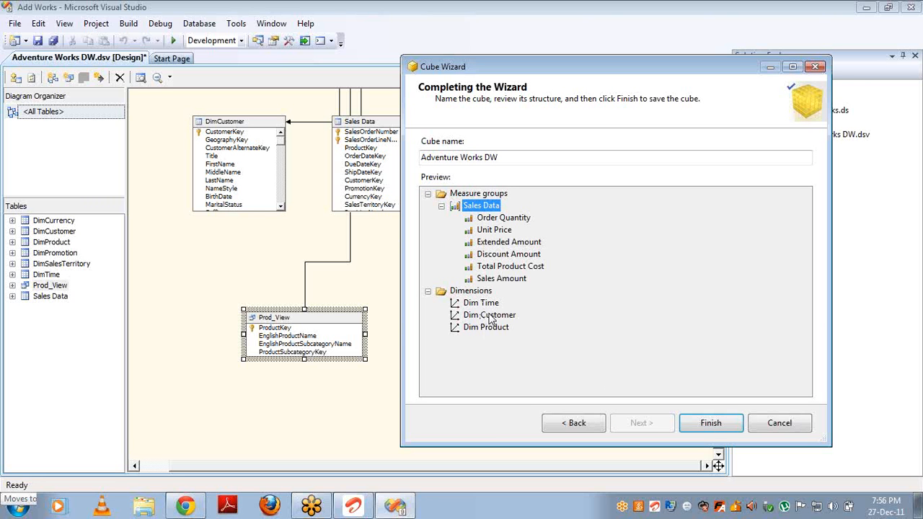
{"action": "left_click", "coordinate": [710, 427]}
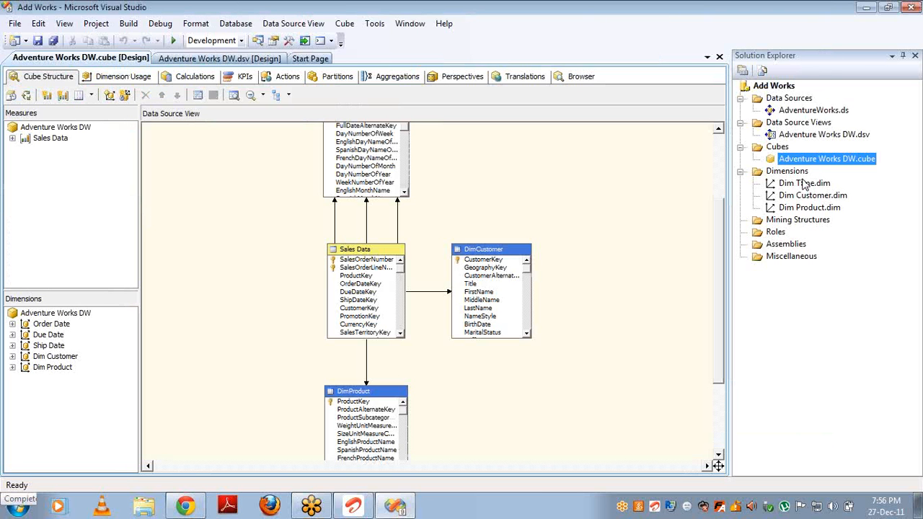
{"action": "left_click", "coordinate": [804, 184]}
{"action": "key", "text": "shift+Down"}
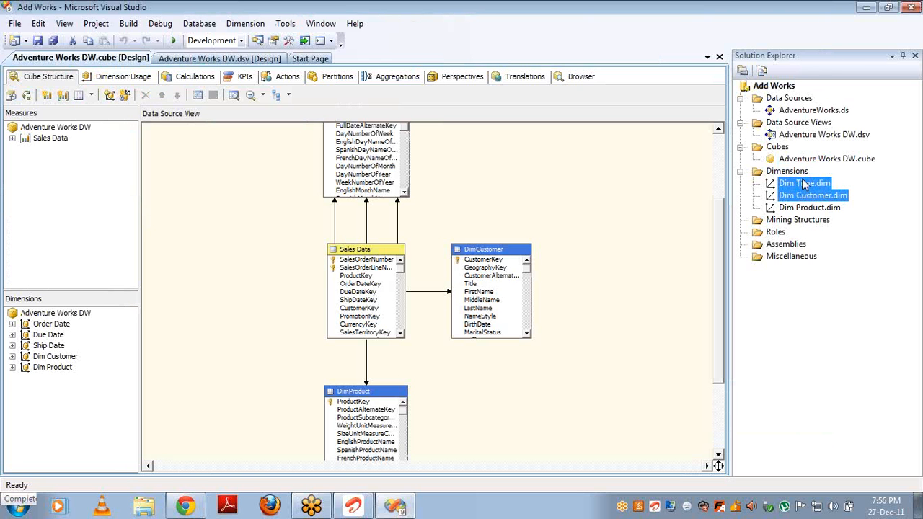
{"action": "key", "text": "shift+Down"}
{"action": "double_click", "coordinate": [804, 159]}
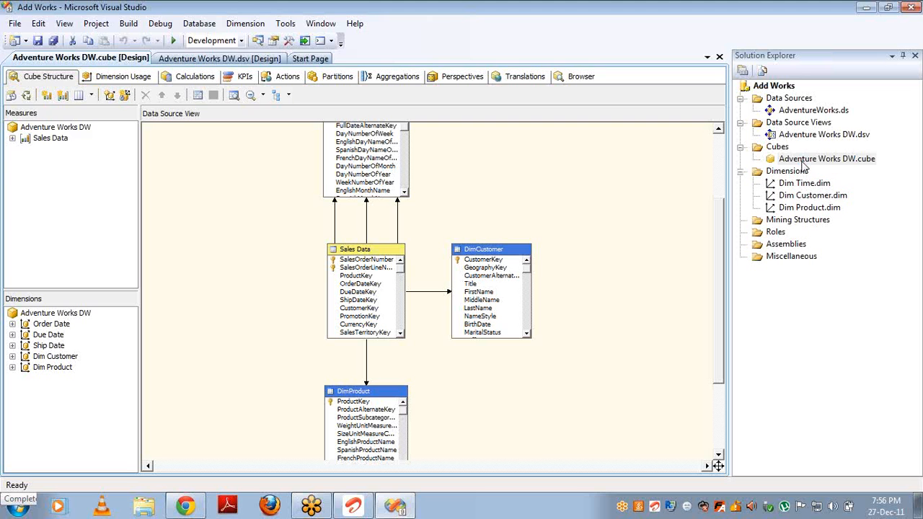
{"action": "left_click", "coordinate": [12, 138]}
{"action": "left_click", "coordinate": [43, 139]}
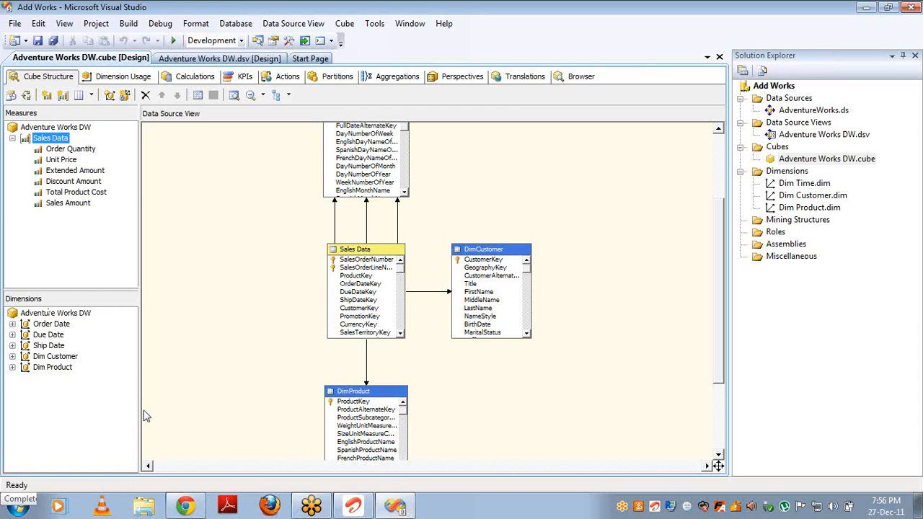
Add FirstName and LastName from the DimCustomer table as attributes of the Dim Customer dimension
{"action": "double_click", "coordinate": [799, 185]}
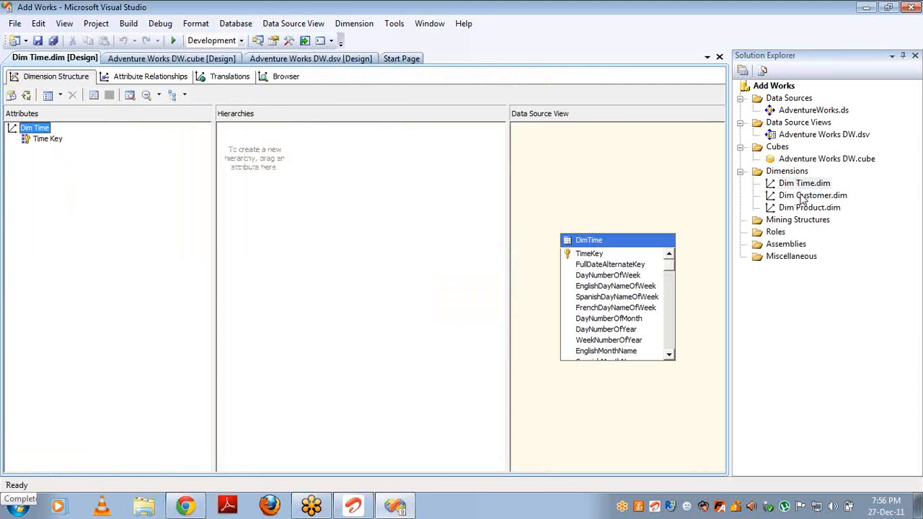
{"action": "double_click", "coordinate": [802, 196]}
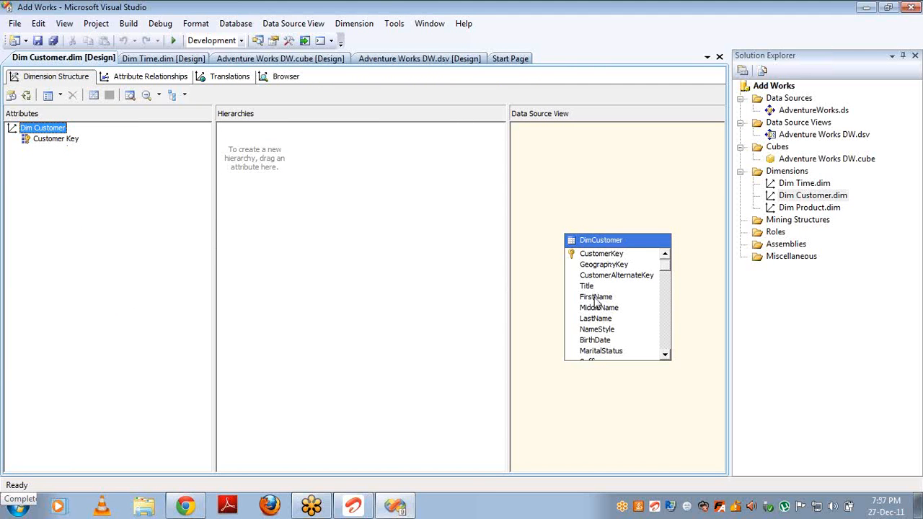
{"action": "left_click_drag", "start_coordinate": [594, 298], "coordinate": [166, 255]}
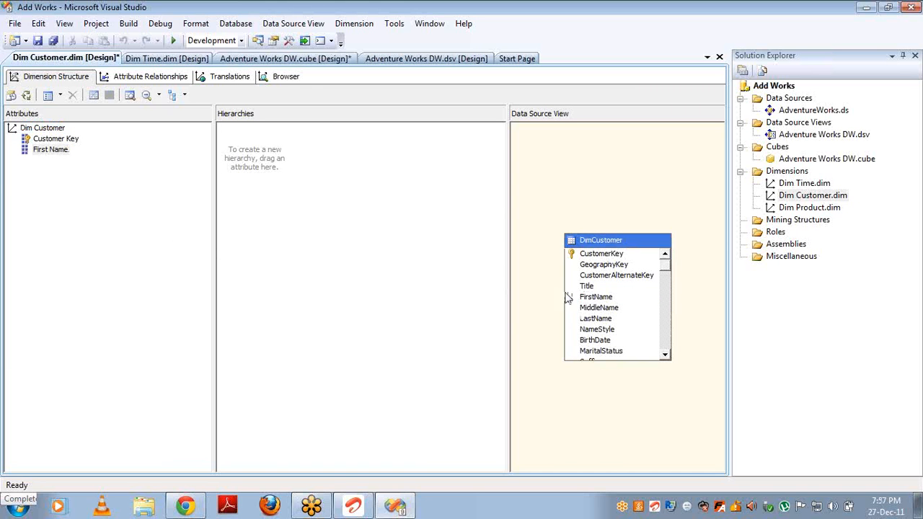
{"action": "left_click_drag", "start_coordinate": [592, 321], "coordinate": [139, 284]}
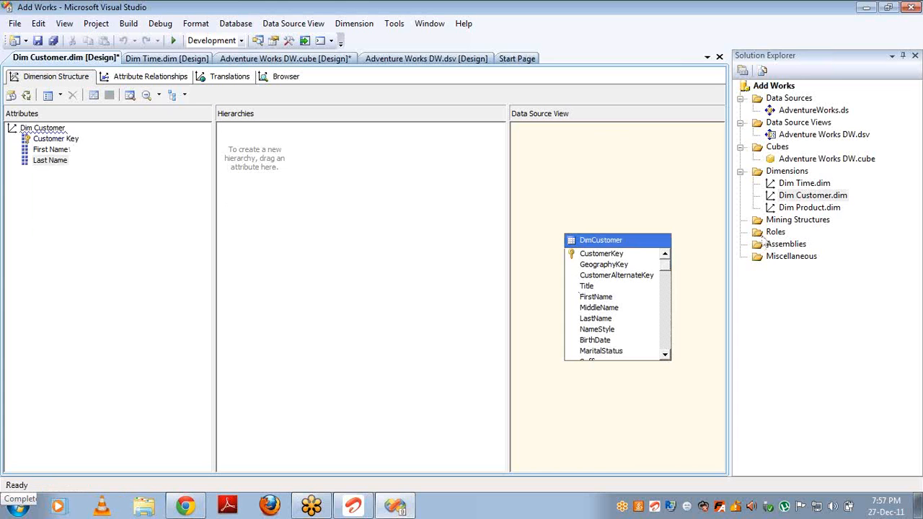
Add EnglishProductName as an attribute of the Dim Product dimension and EnglishMonthName as an attribute of Dim Time
{"action": "left_click", "coordinate": [798, 210]}
{"action": "double_click", "coordinate": [798, 213]}
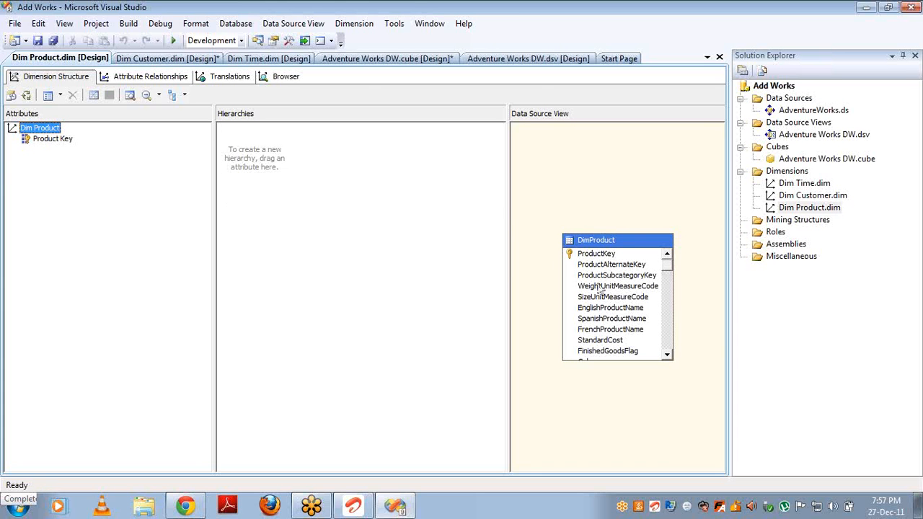
{"action": "left_click_drag", "start_coordinate": [598, 312], "coordinate": [105, 195]}
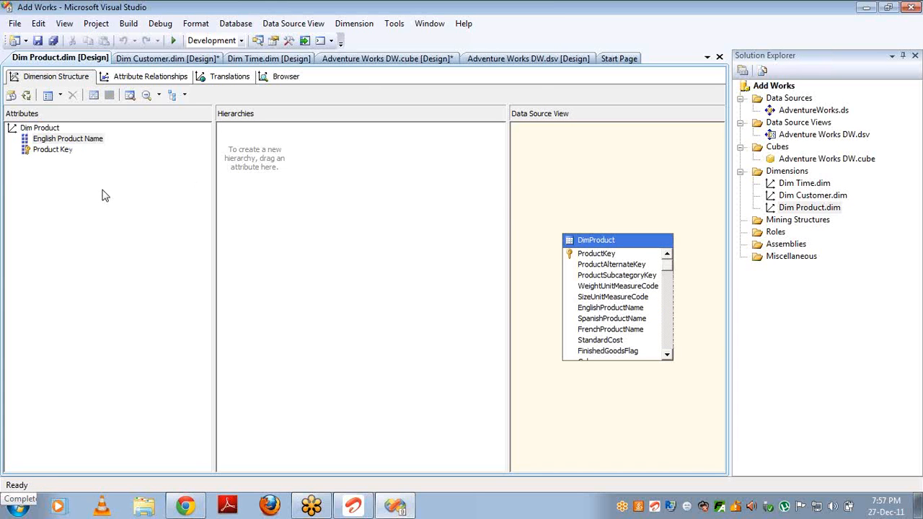
{"action": "double_click", "coordinate": [791, 187]}
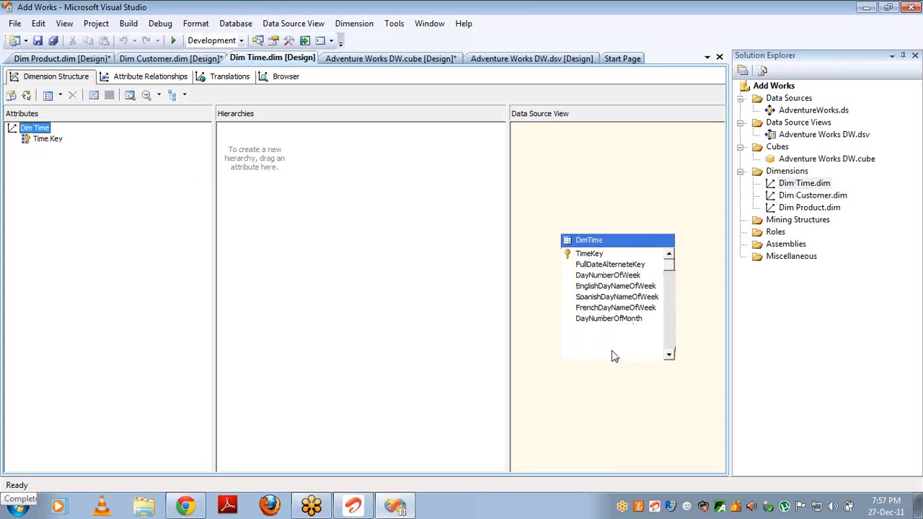
{"action": "left_click_drag", "start_coordinate": [612, 351], "coordinate": [127, 231]}
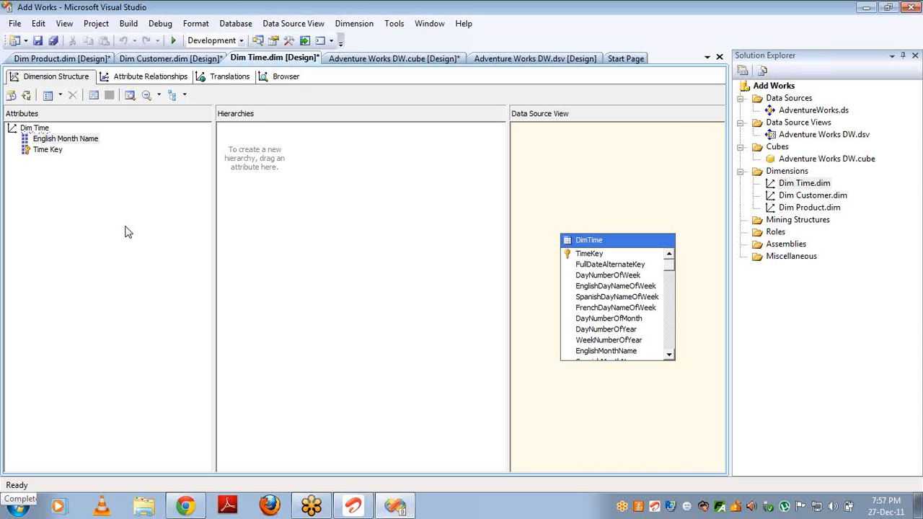
Review the Adventure Works DW cube's date dimensions and how its dimensions relate to the Sales Data measure group
{"action": "double_click", "coordinate": [791, 158]}
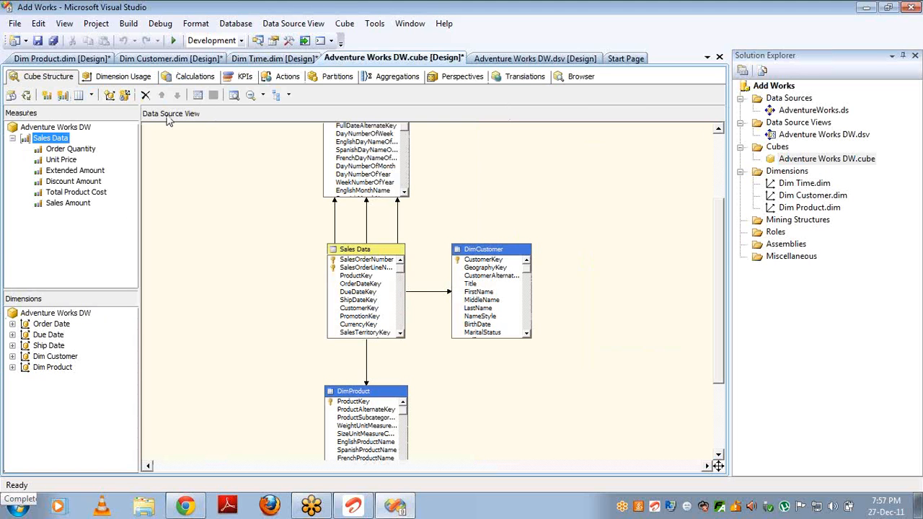
{"action": "left_click", "coordinate": [52, 333]}
{"action": "key", "text": "Down"}
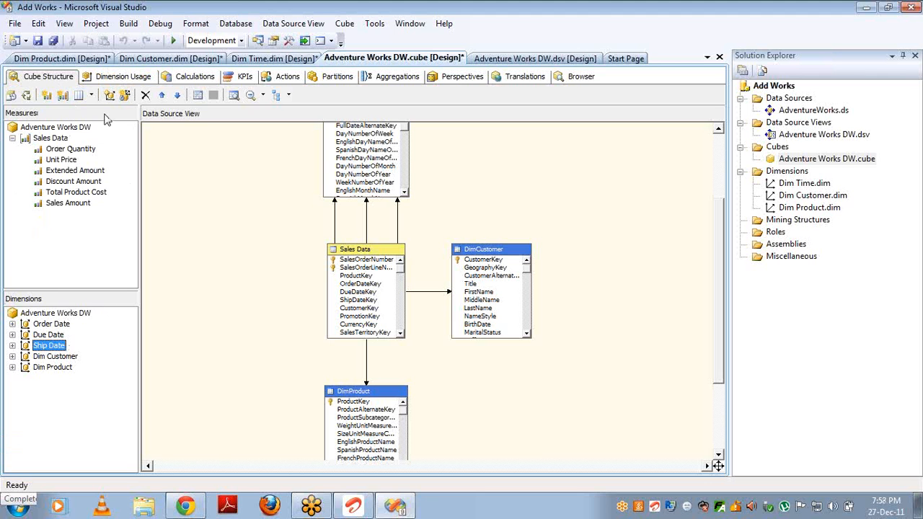
{"action": "left_click", "coordinate": [117, 76]}
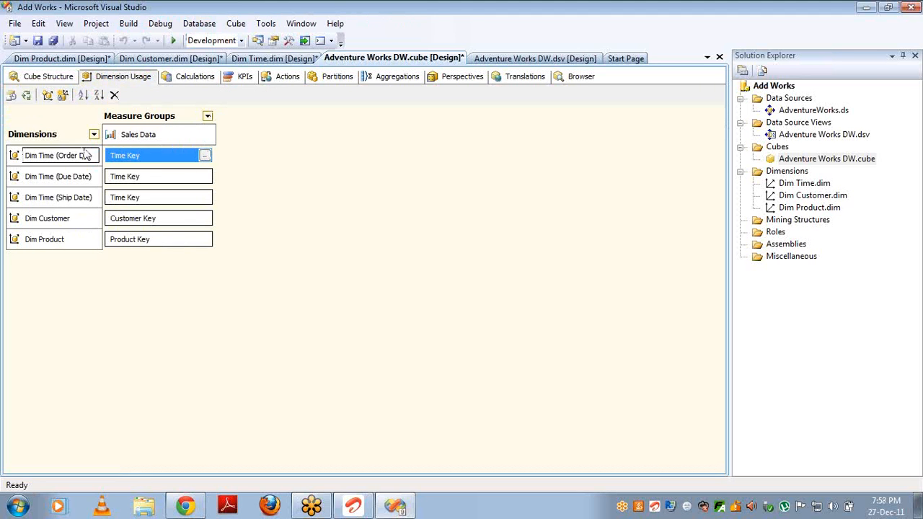
{"action": "left_click", "coordinate": [62, 158]}
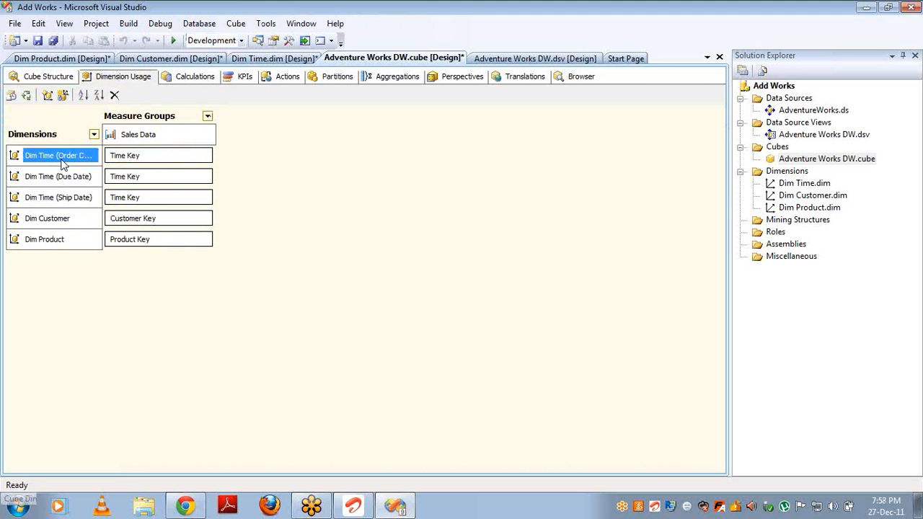
{"action": "left_click", "coordinate": [143, 137]}
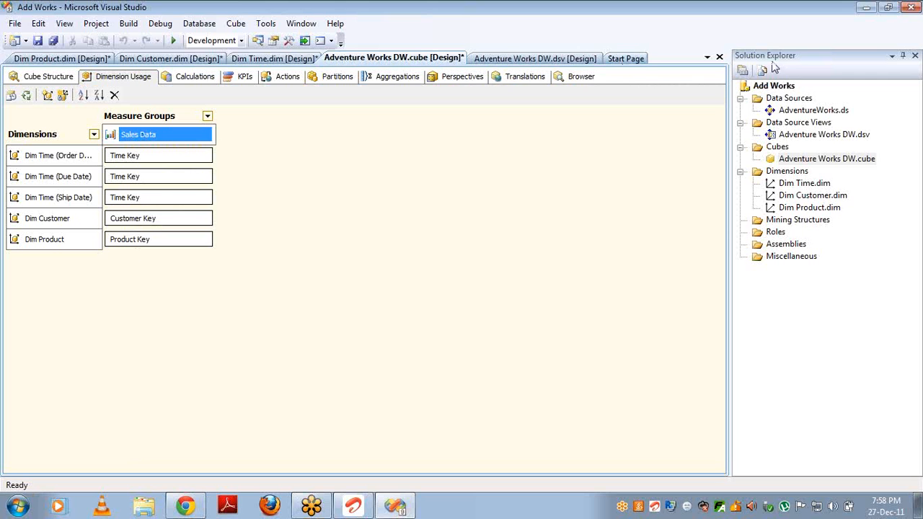
Build the Add Works project, deploy it to the server and dismiss the deployment progress
{"action": "left_click", "coordinate": [769, 87]}
{"action": "right_click", "coordinate": [769, 87]}
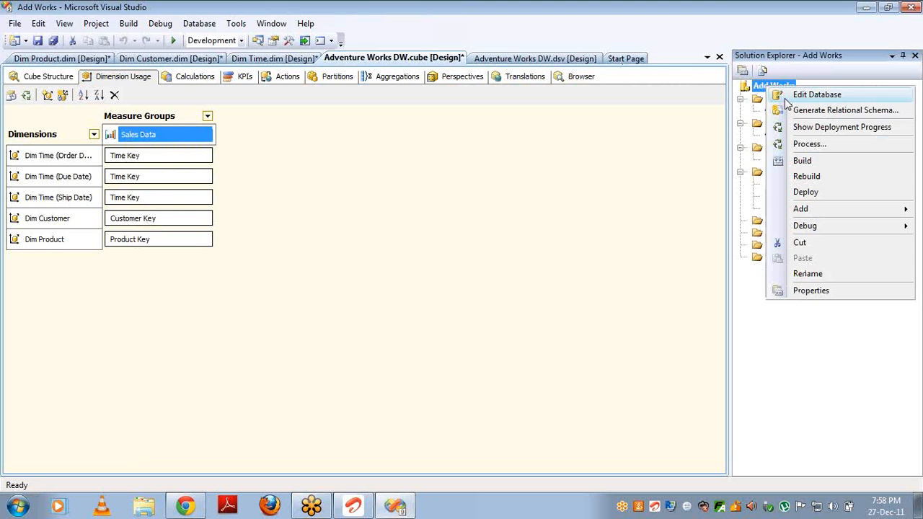
{"action": "left_click", "coordinate": [802, 162]}
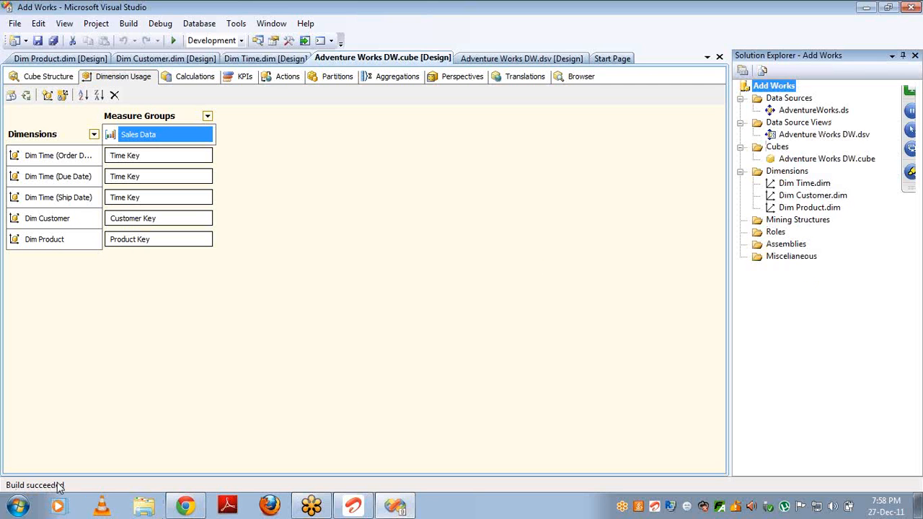
{"action": "right_click", "coordinate": [786, 90]}
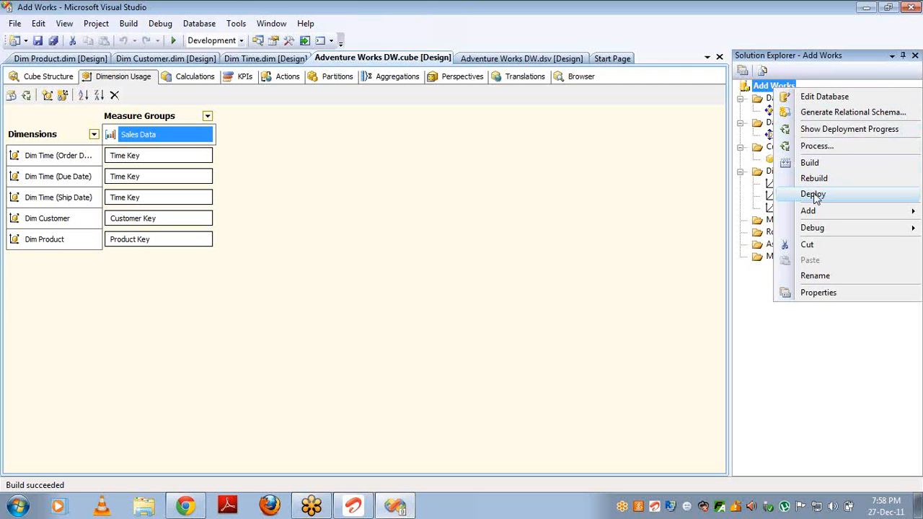
{"action": "left_click", "coordinate": [813, 195]}
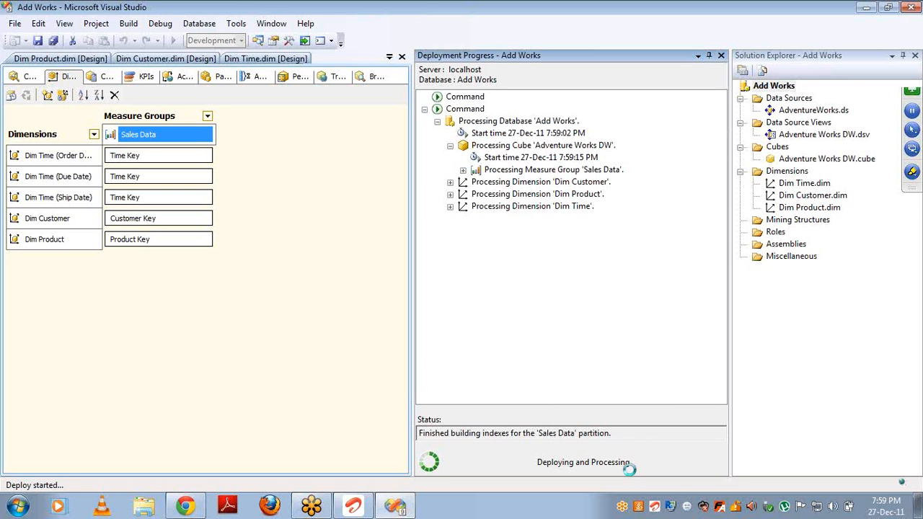
{"action": "left_click", "coordinate": [720, 56]}
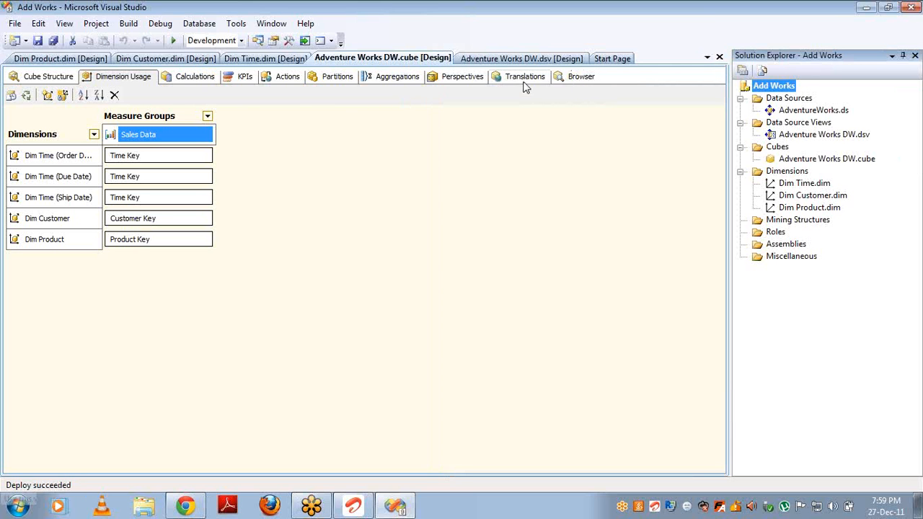
Browse the deployed cube and place the Sales Amount measure in the data area of the pivot table
{"action": "left_click", "coordinate": [577, 78]}
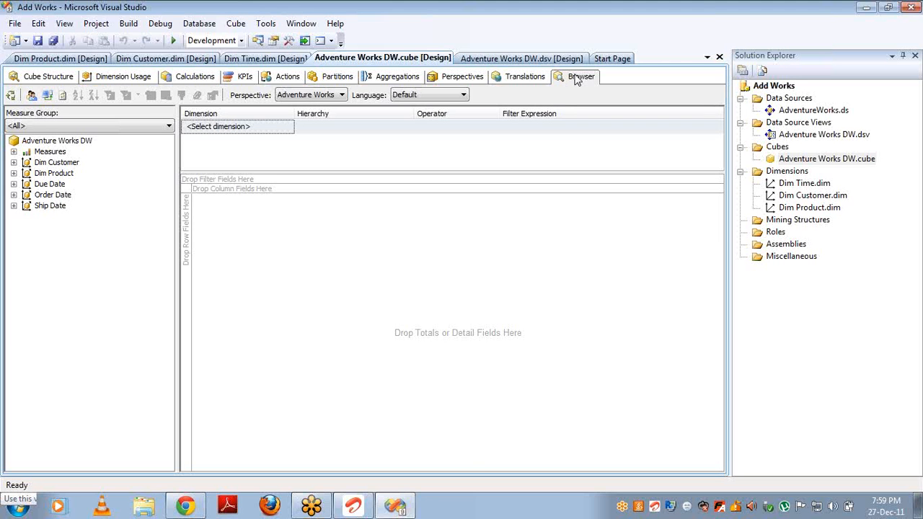
{"action": "left_click", "coordinate": [13, 152]}
{"action": "left_click", "coordinate": [27, 163]}
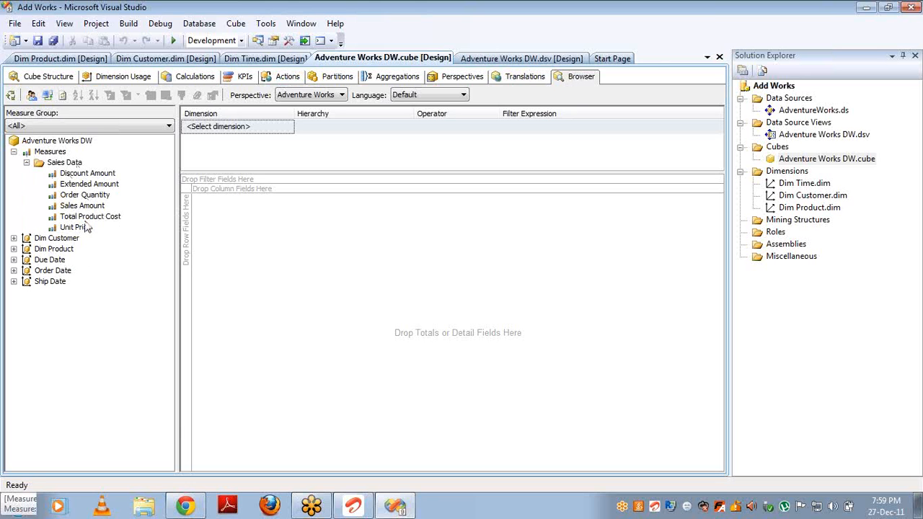
{"action": "left_click_drag", "start_coordinate": [81, 207], "coordinate": [226, 233]}
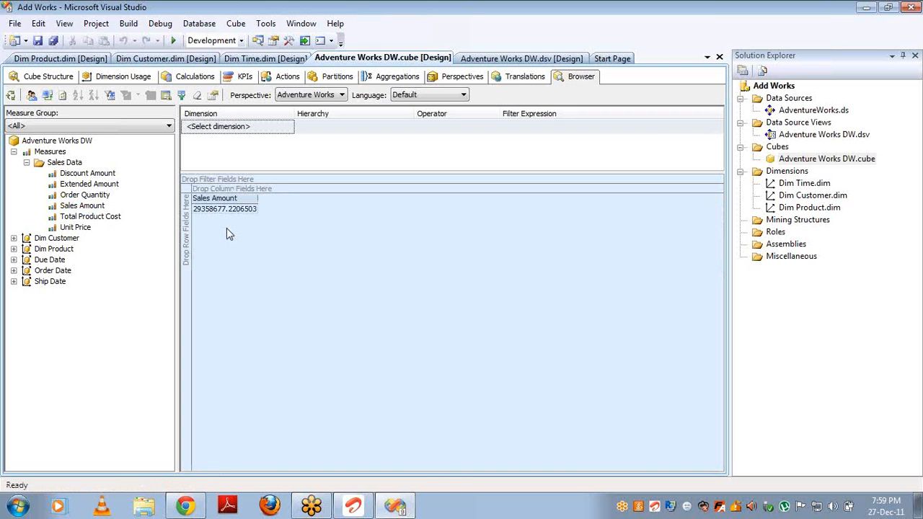
Break the sales amounts down by product, using English Product Name from Dim Product as the row field
{"action": "left_click", "coordinate": [14, 249]}
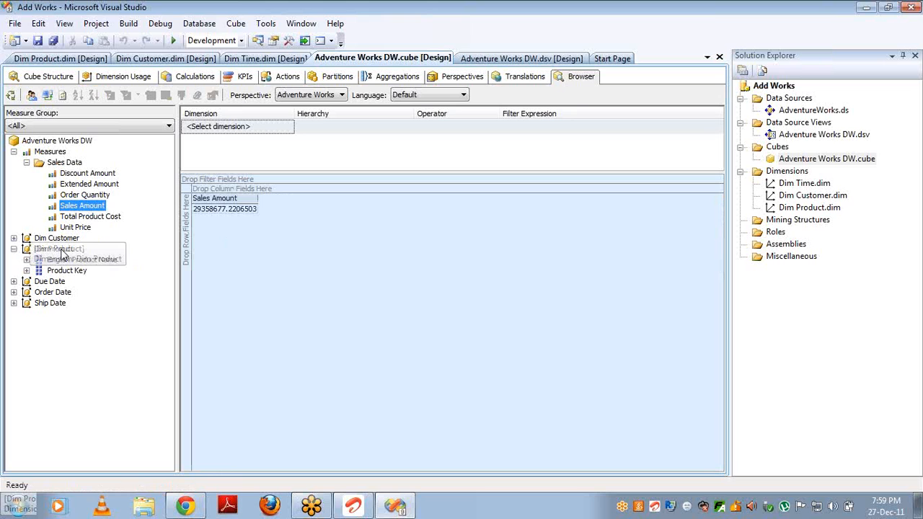
{"action": "left_click", "coordinate": [76, 261]}
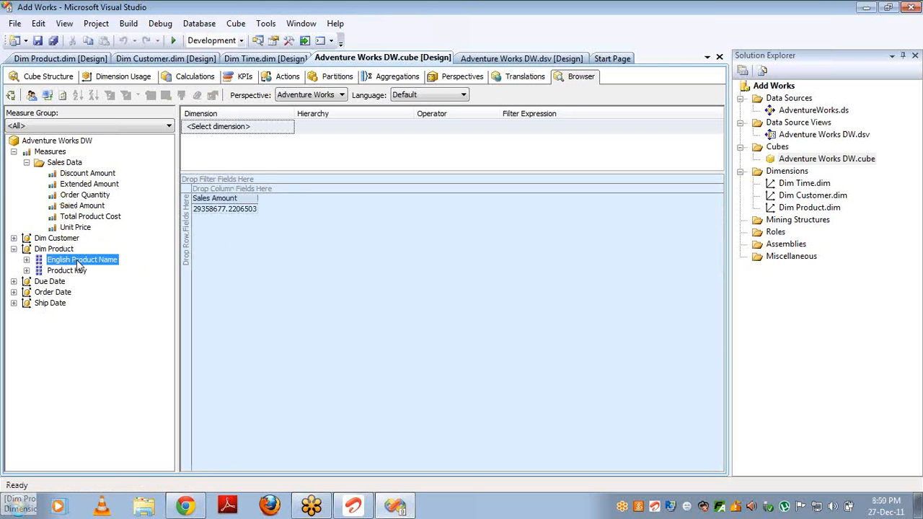
{"action": "left_click_drag", "start_coordinate": [77, 259], "coordinate": [185, 278]}
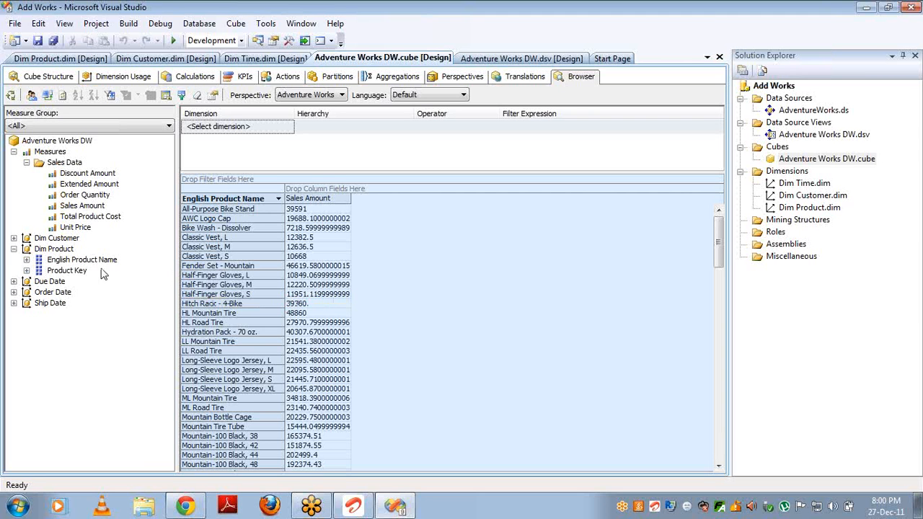
Add First Name from Dim Customer as the column field and look across the sales amounts per customer
{"action": "left_click", "coordinate": [53, 249]}
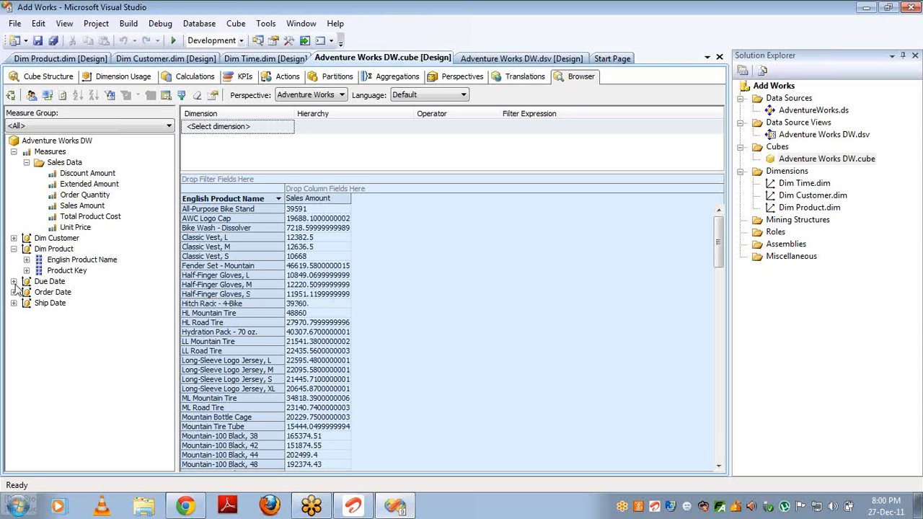
{"action": "left_click", "coordinate": [14, 238]}
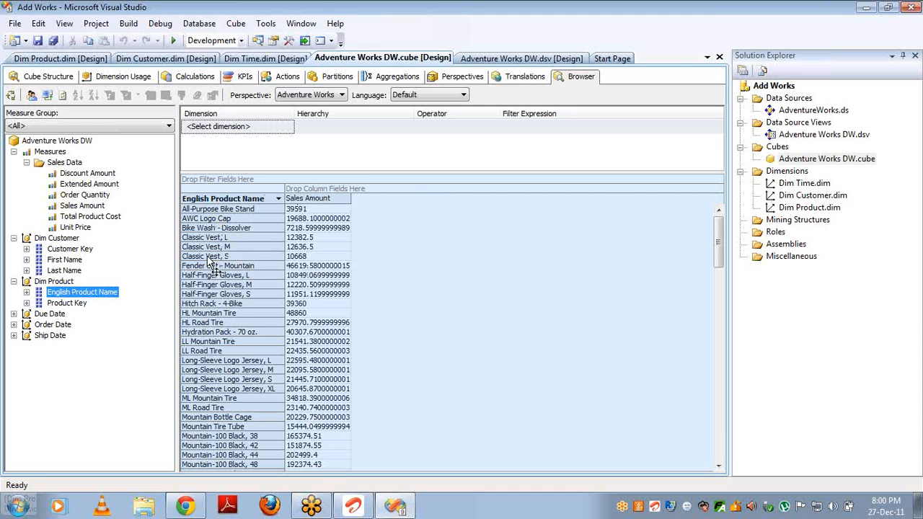
{"action": "left_click_drag", "start_coordinate": [73, 261], "coordinate": [325, 187]}
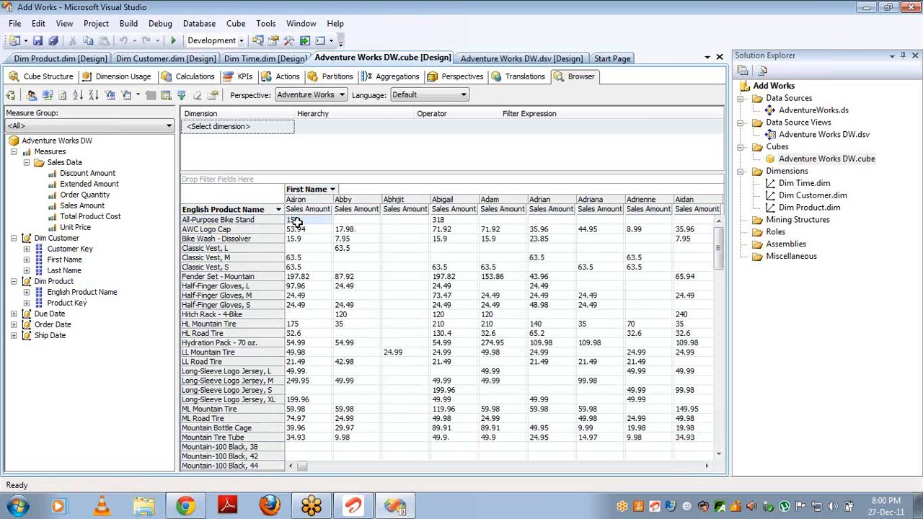
{"action": "mouse_move", "coordinate": [296, 221]}
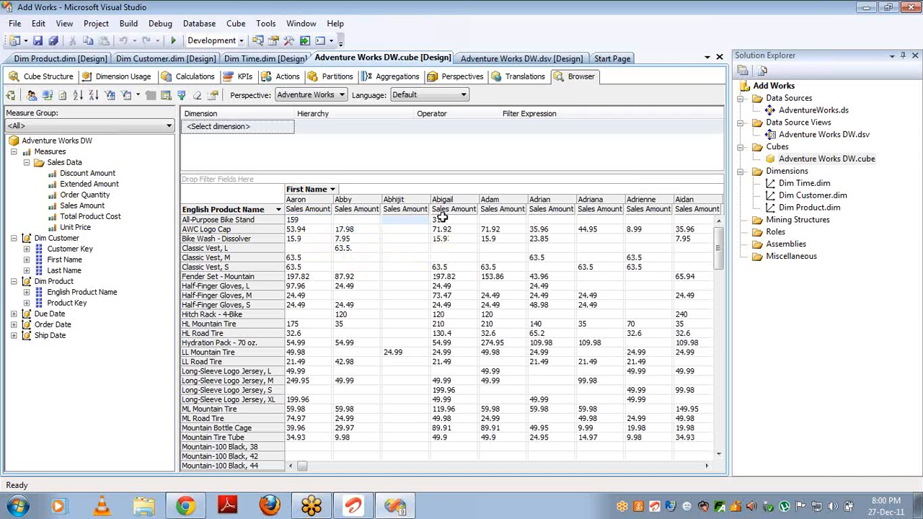
{"action": "mouse_move", "coordinate": [442, 217]}
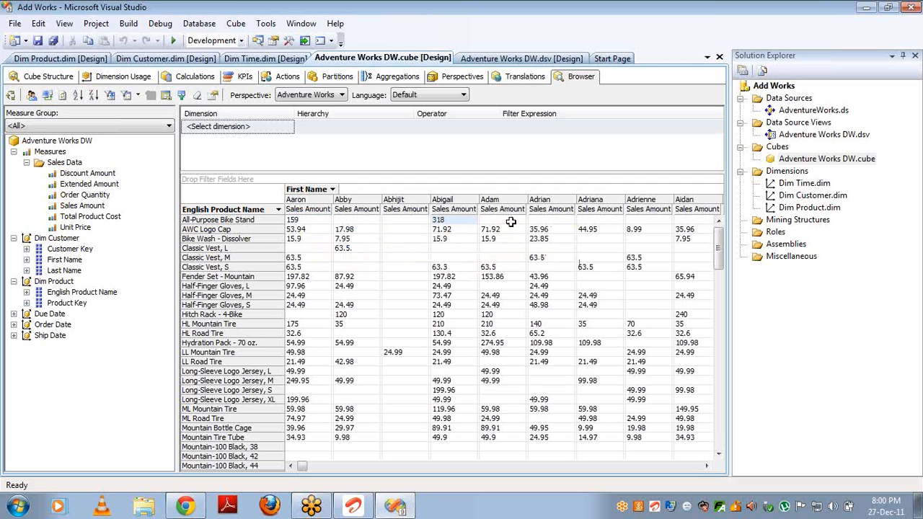
{"action": "mouse_move", "coordinate": [511, 222]}
{"action": "scroll", "coordinate": [510, 221], "scroll_direction": "right", "scroll_amount": 3}
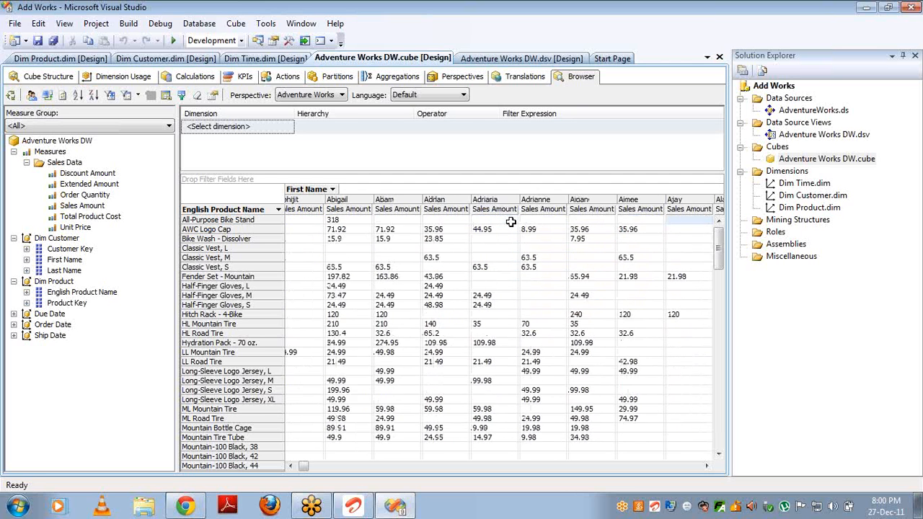
Move First Name into the row area ahead of English Product Name and collapse the product details under the customers
{"action": "double_click", "coordinate": [510, 221]}
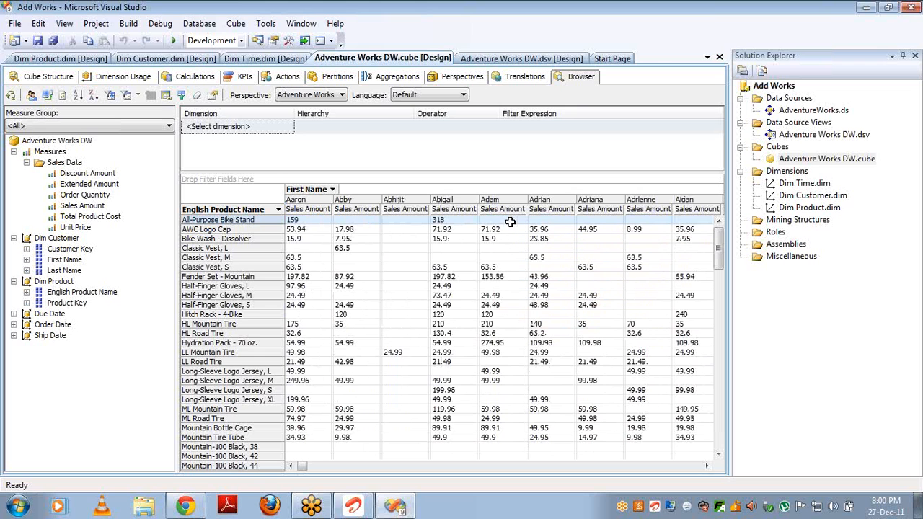
{"action": "left_click_drag", "start_coordinate": [298, 191], "coordinate": [191, 240]}
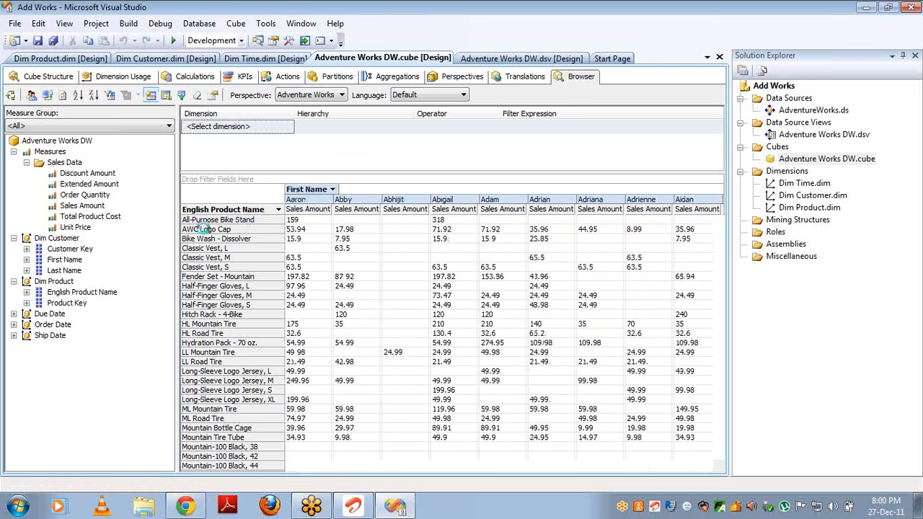
{"action": "left_click", "coordinate": [186, 209]}
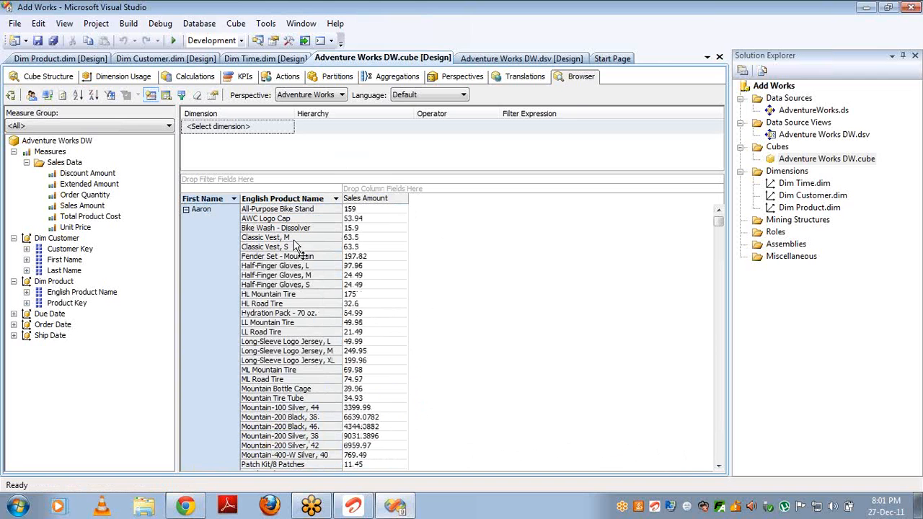
{"action": "left_click", "coordinate": [186, 209]}
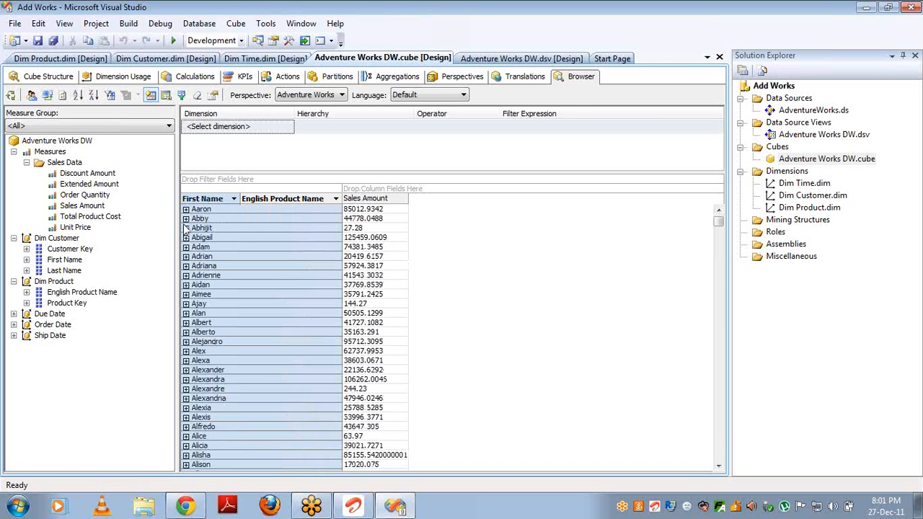
{"action": "left_click", "coordinate": [186, 228]}
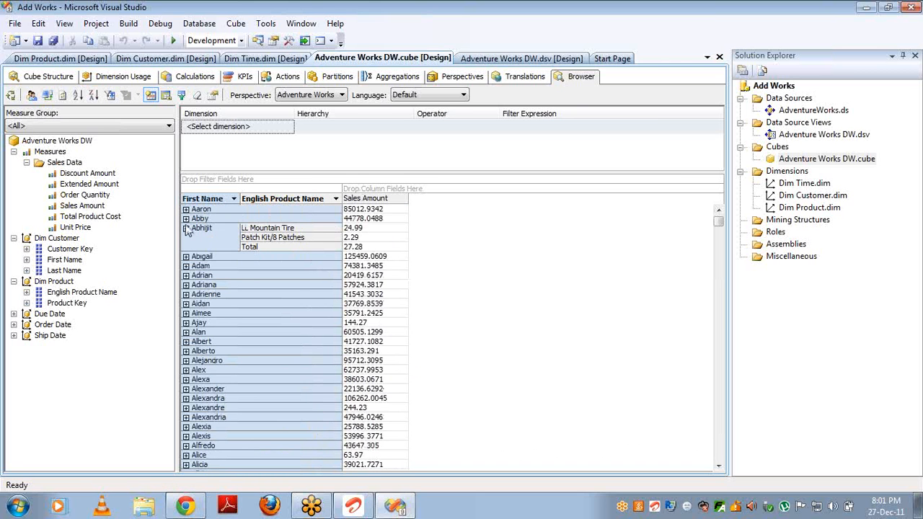
{"action": "left_click", "coordinate": [186, 228]}
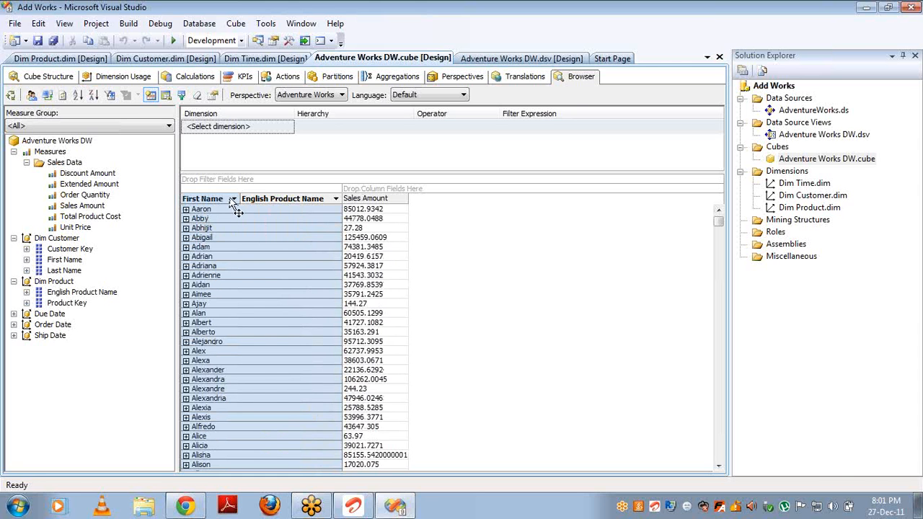
Try English Product Name as the column field, and remove it from the pivot table, leaving only First Name
{"action": "left_click", "coordinate": [265, 204]}
{"action": "left_click_drag", "start_coordinate": [264, 204], "coordinate": [352, 189]}
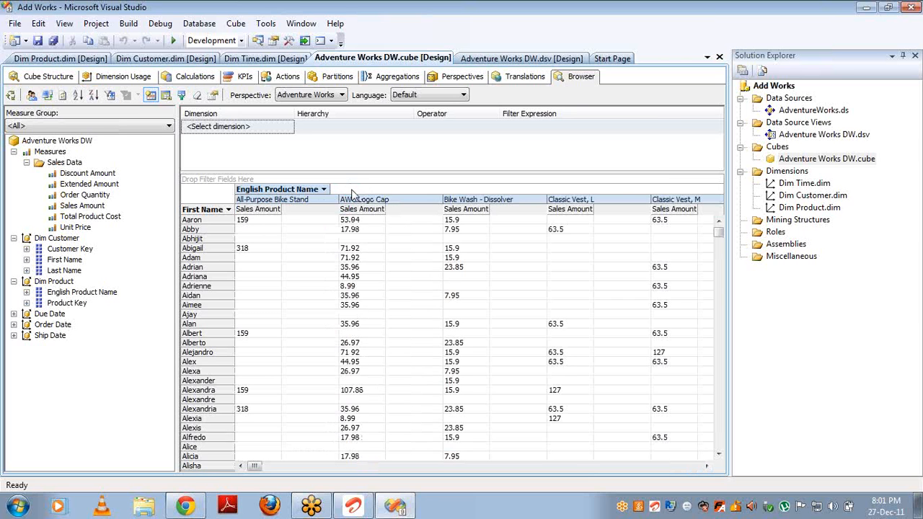
{"action": "left_click_drag", "start_coordinate": [300, 200], "coordinate": [127, 254]}
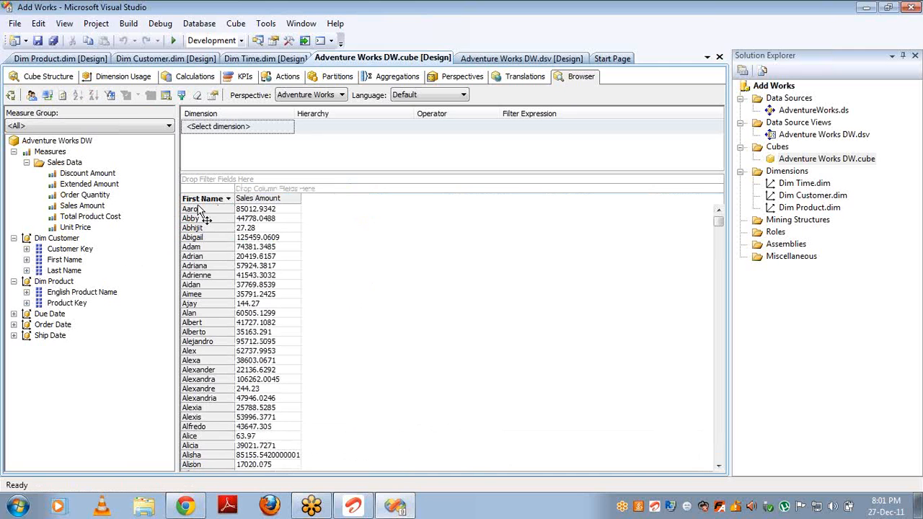
Break the customers' sales amounts down by month, using English Month Name from Order Date as the column field
{"action": "left_click", "coordinate": [14, 325]}
{"action": "left_click", "coordinate": [103, 336]}
{"action": "left_click_drag", "start_coordinate": [103, 337], "coordinate": [261, 195]}
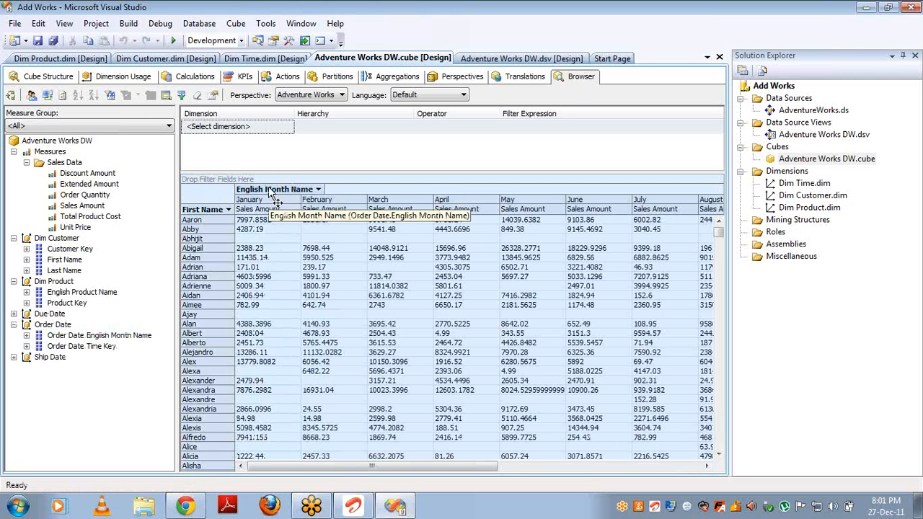
Examine the first listed customer's sales amounts for January, February, March and April
{"action": "left_click", "coordinate": [194, 222]}
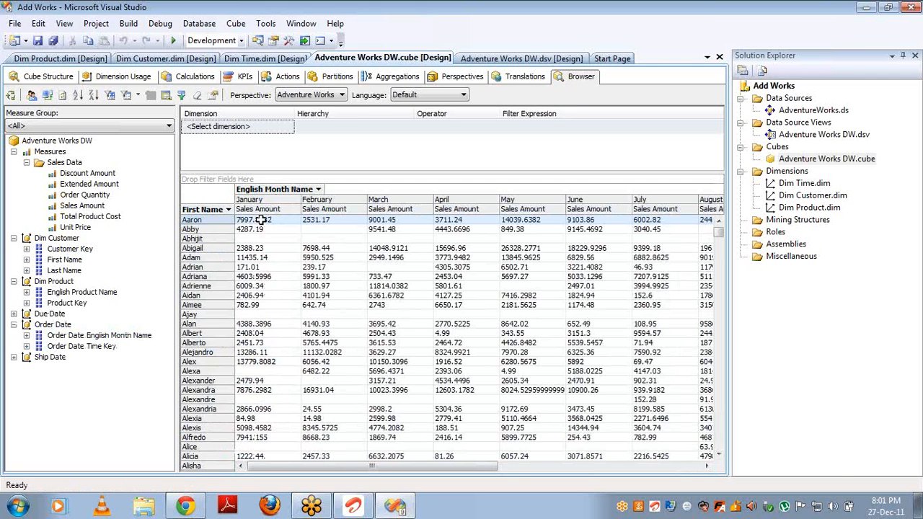
{"action": "left_click", "coordinate": [259, 222]}
{"action": "mouse_move", "coordinate": [259, 222]}
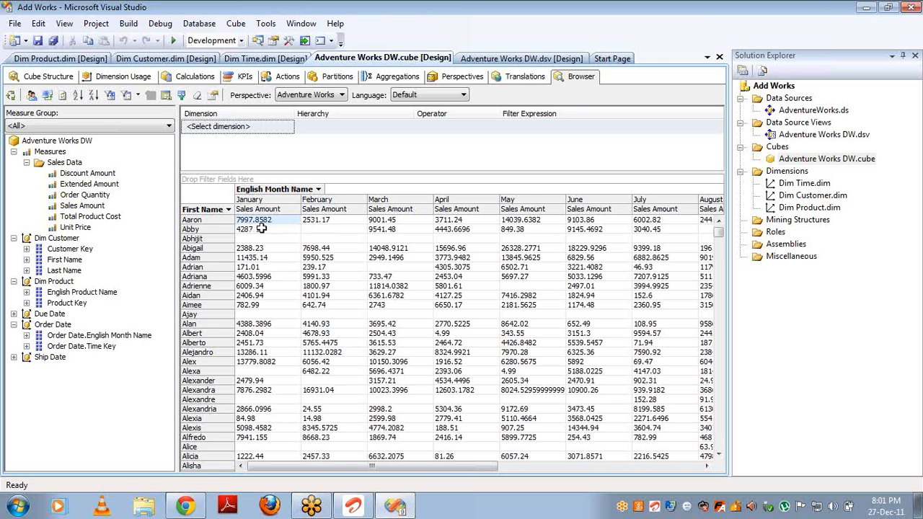
{"action": "left_click", "coordinate": [328, 220]}
{"action": "left_click", "coordinate": [406, 222]}
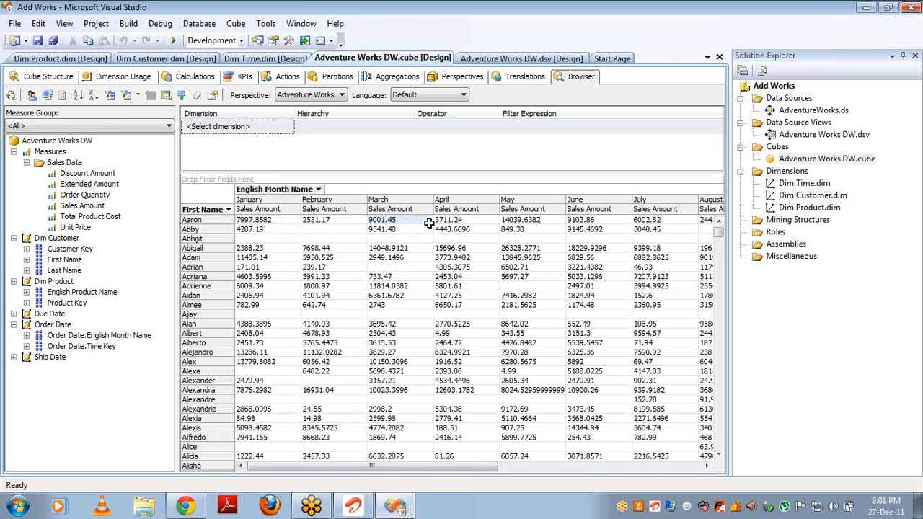
{"action": "left_click", "coordinate": [458, 224]}
{"action": "mouse_move", "coordinate": [463, 223]}
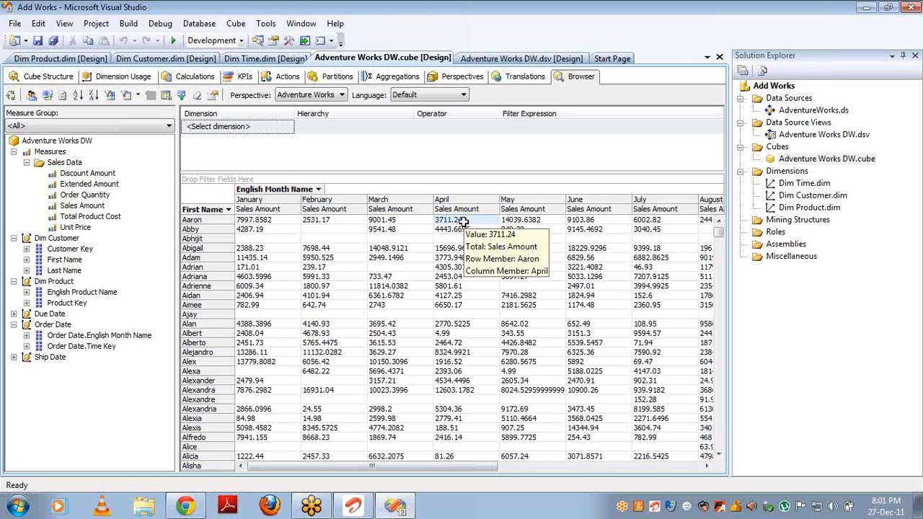
Filter the First Name field so that only the third name in its list is selected
{"action": "left_click", "coordinate": [228, 210]}
{"action": "left_click", "coordinate": [194, 226]}
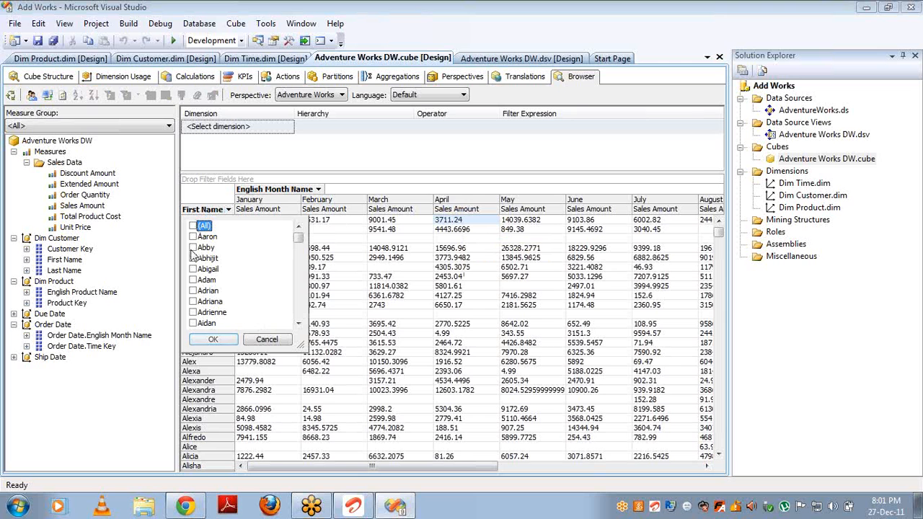
{"action": "left_click", "coordinate": [194, 258]}
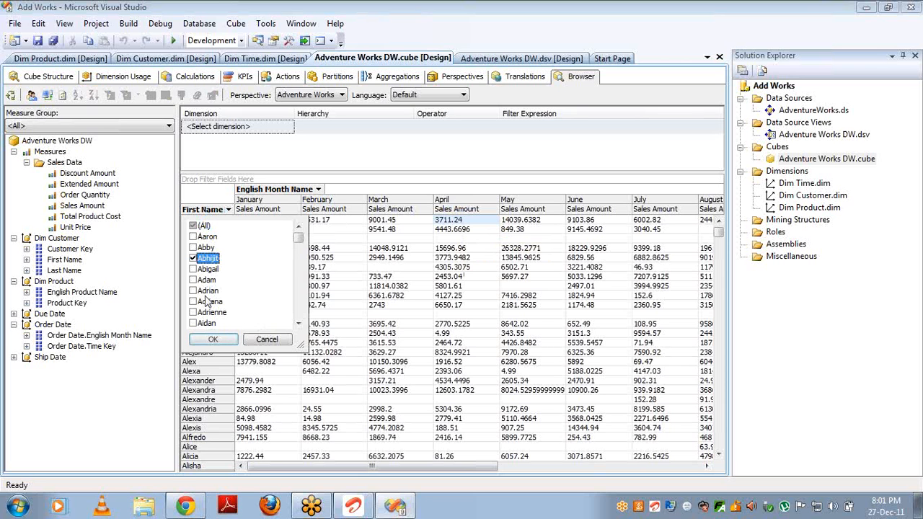
{"action": "left_click", "coordinate": [214, 340]}
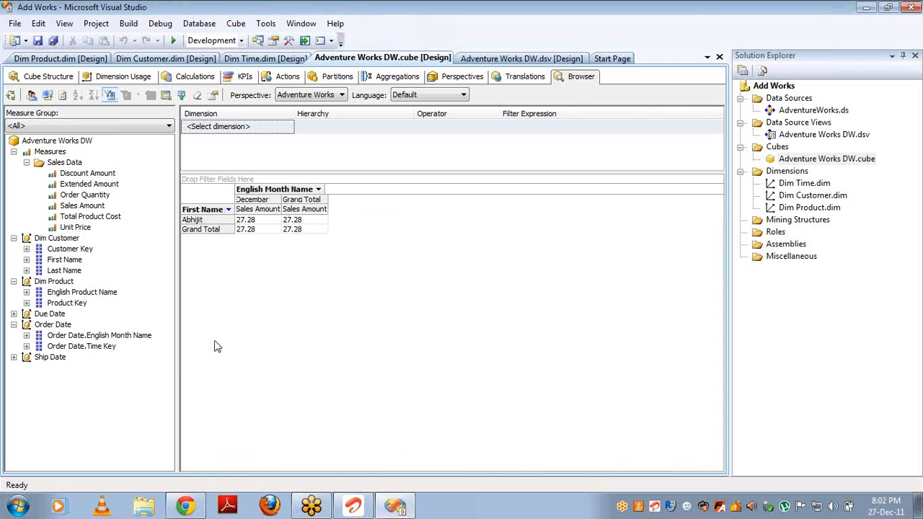
Extend the First Name filter with the seventh and eighth names in its list
{"action": "left_click", "coordinate": [228, 210]}
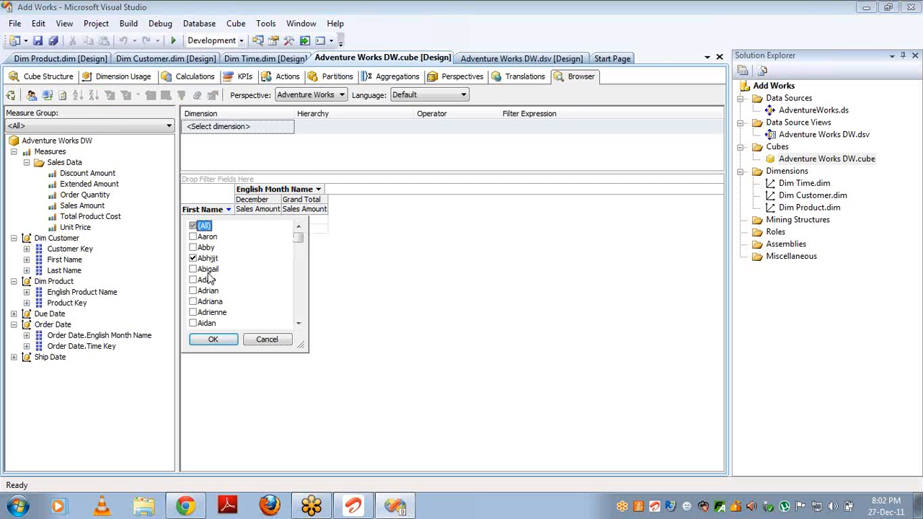
{"action": "left_click", "coordinate": [192, 312]}
{"action": "left_click", "coordinate": [193, 301]}
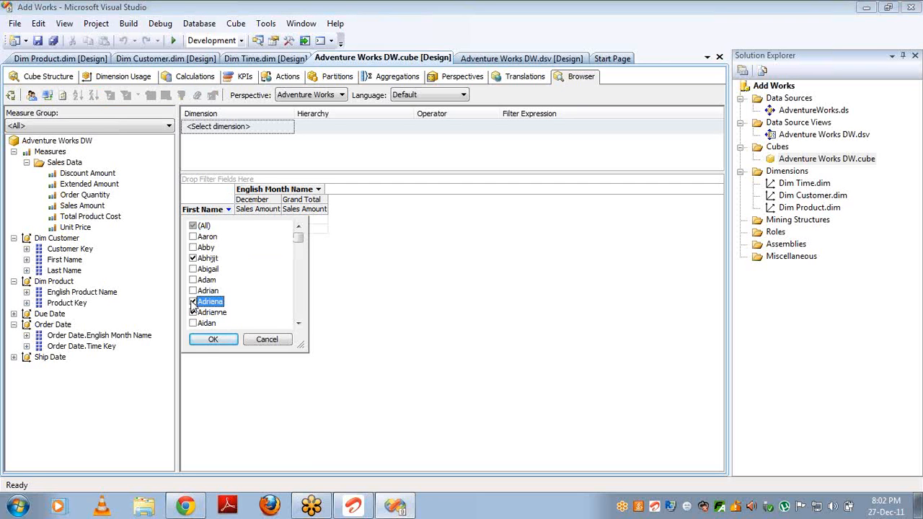
{"action": "left_click", "coordinate": [208, 339]}
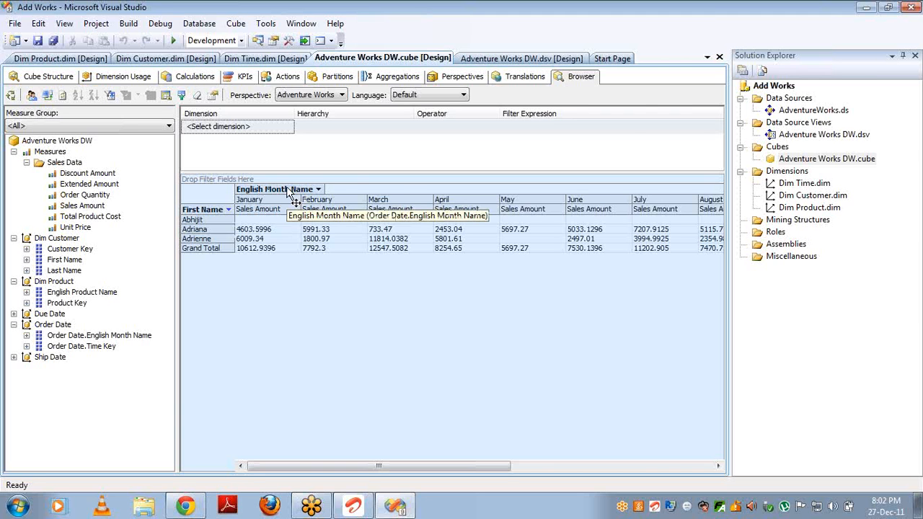
Close all open documents: the cube, dimension and data source view designers and the Start Page
{"action": "left_click", "coordinate": [719, 57]}
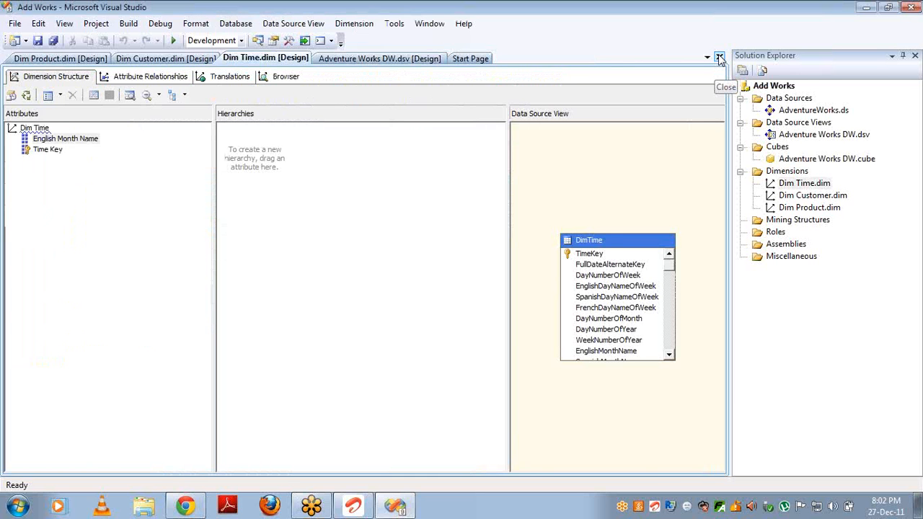
{"action": "left_click", "coordinate": [719, 58]}
{"action": "left_click", "coordinate": [719, 57]}
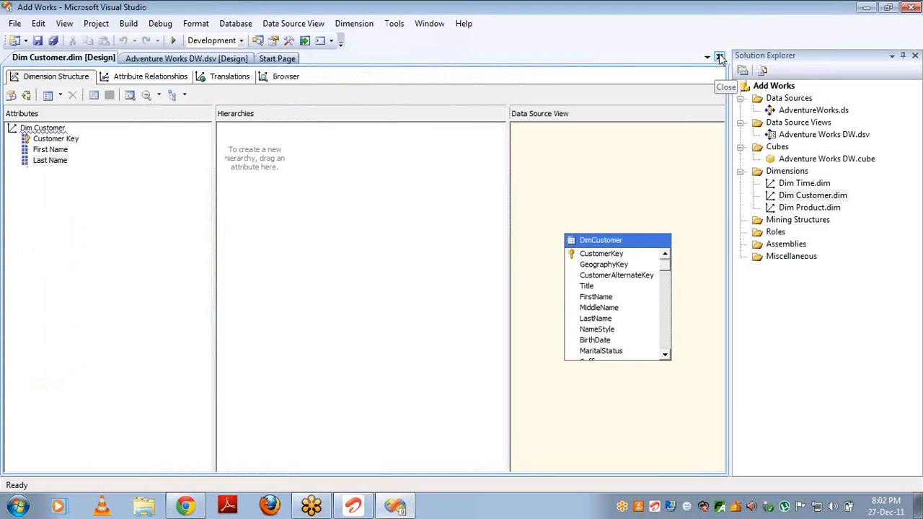
{"action": "left_click", "coordinate": [719, 57]}
{"action": "left_click", "coordinate": [720, 57]}
{"action": "left_click", "coordinate": [720, 58]}
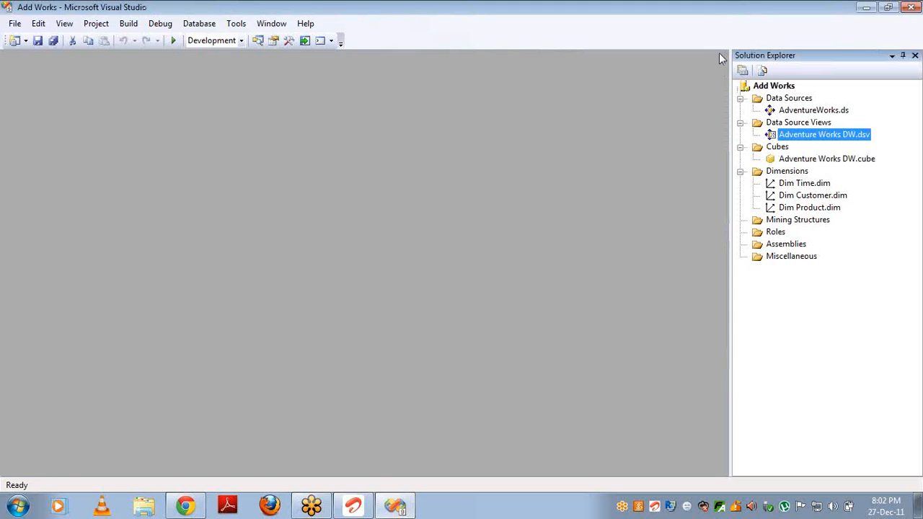
Delete Adventure Works DW.cube from the Add Works project
{"action": "left_click", "coordinate": [820, 160]}
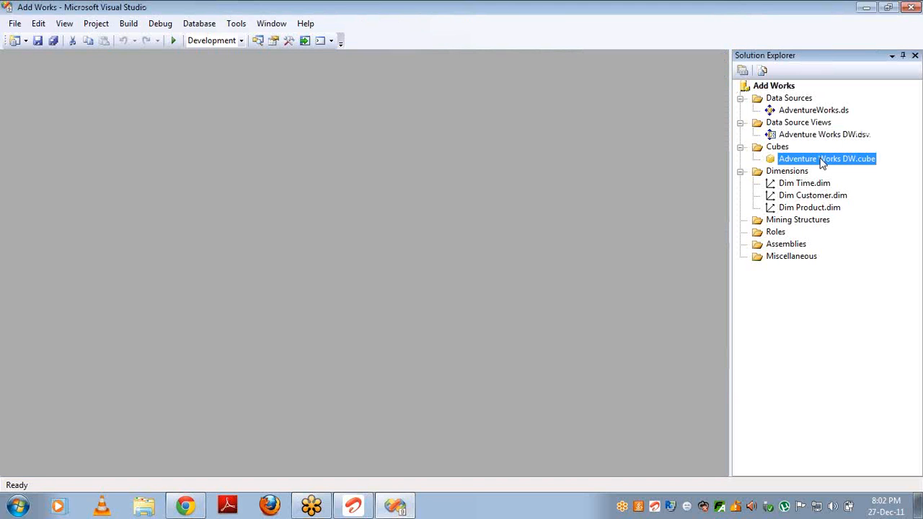
{"action": "key", "text": "Delete"}
{"action": "key", "text": "Return"}
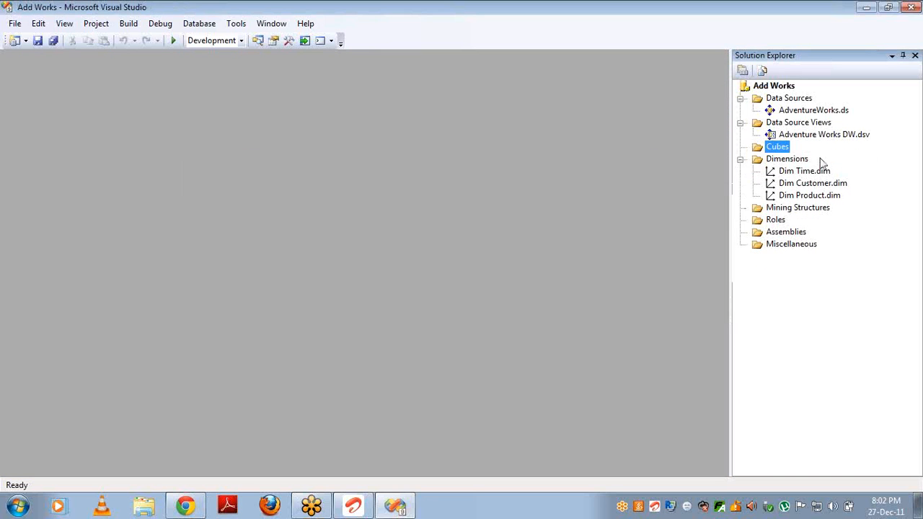
Delete the Dim Time, Dim Customer and Dim Product dimensions from the project together
{"action": "left_click", "coordinate": [809, 173]}
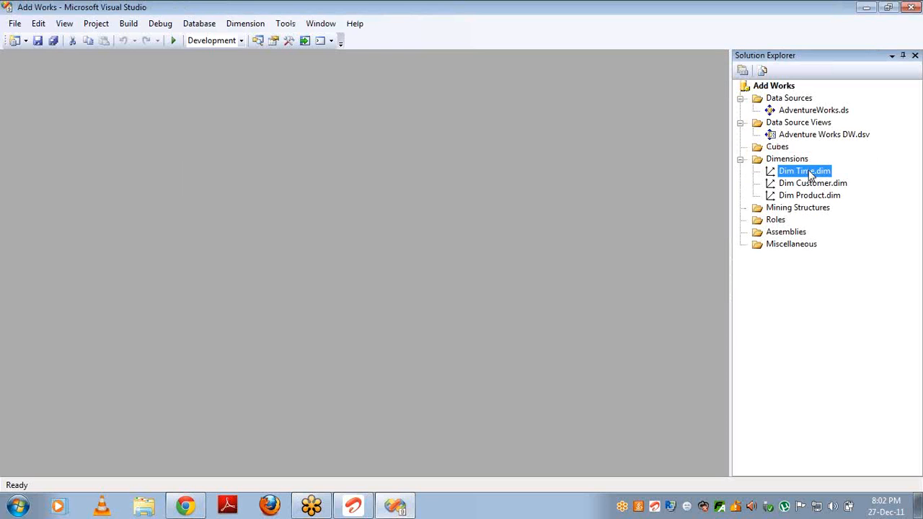
{"action": "key", "text": "shift+Down"}
{"action": "key", "text": "shift+Down"}
{"action": "key", "text": "Delete"}
{"action": "key", "text": "Return"}
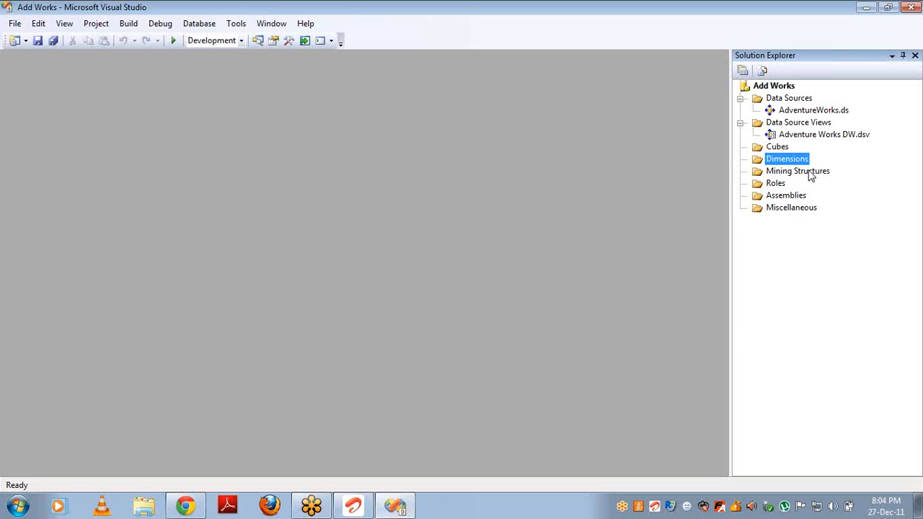
Create a new dimension from an existing table, with DimProduct in the Adventure Works DW data source view as main table
{"action": "right_click", "coordinate": [785, 162]}
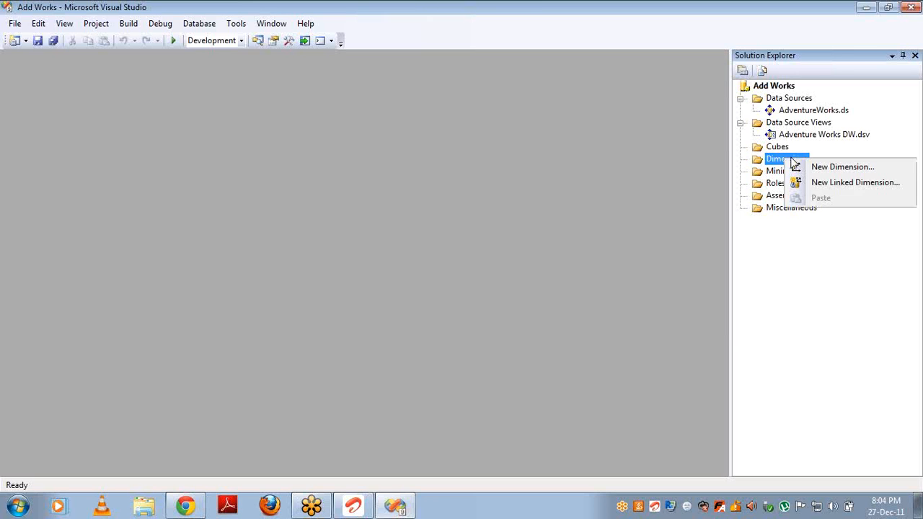
{"action": "left_click", "coordinate": [808, 168]}
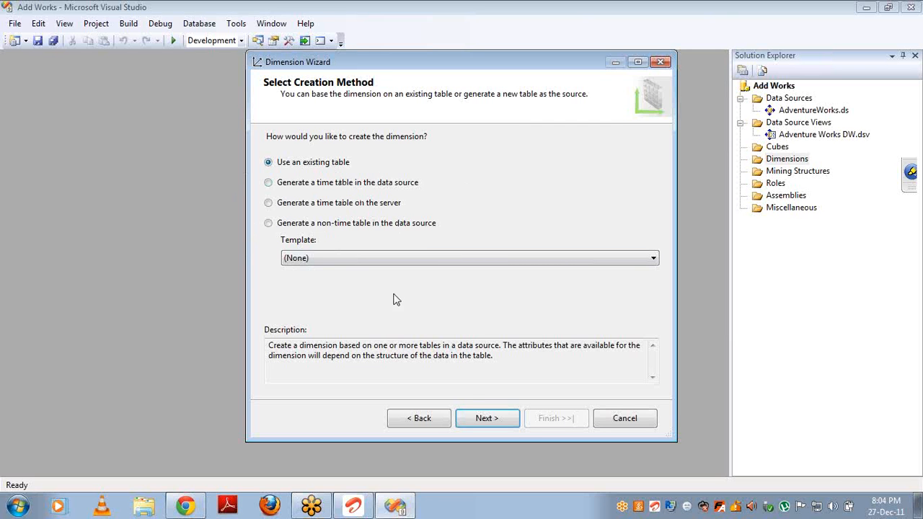
{"action": "left_click", "coordinate": [484, 421]}
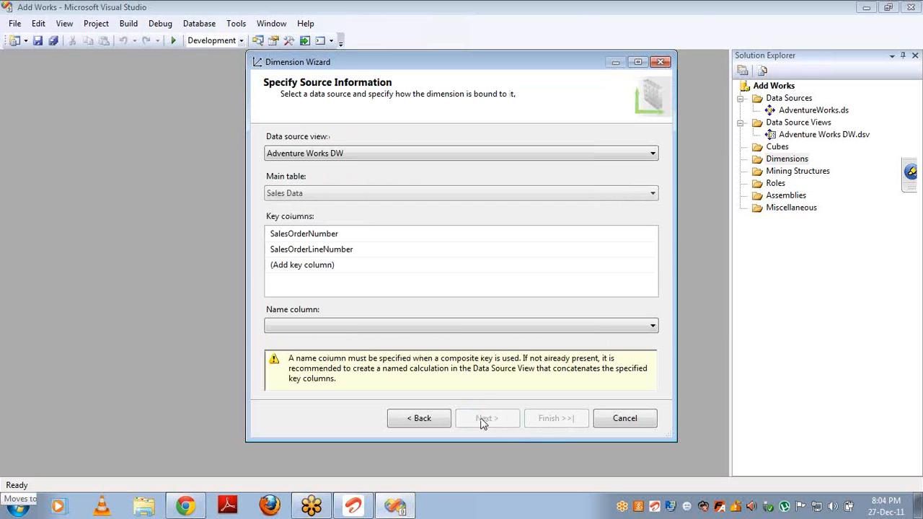
{"action": "left_click", "coordinate": [451, 193]}
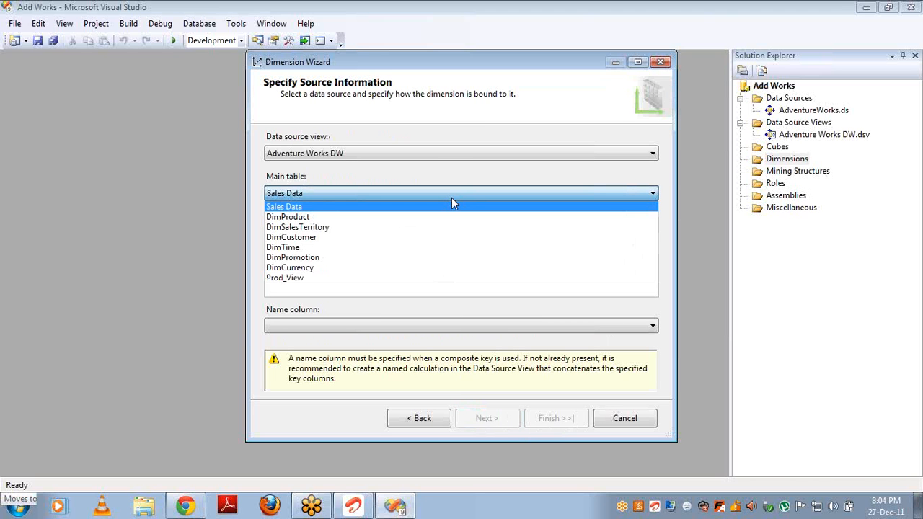
{"action": "left_click", "coordinate": [397, 220]}
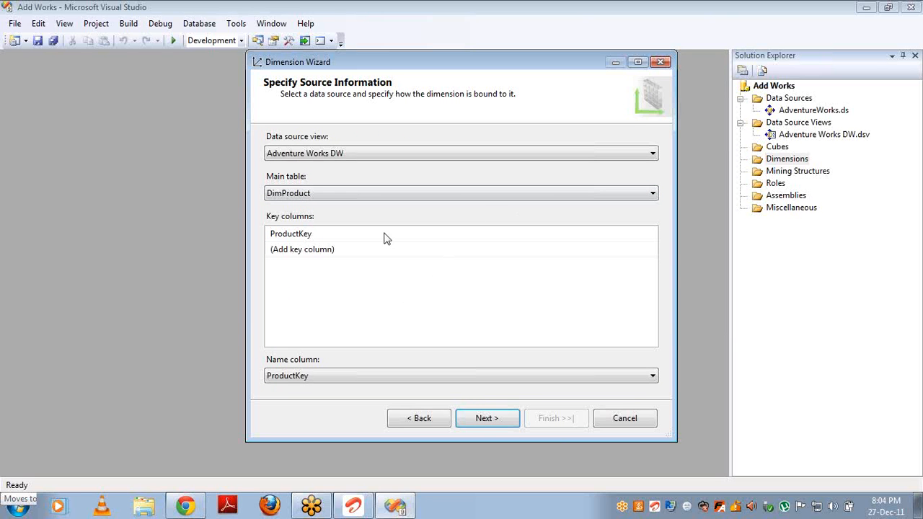
Keep ProductKey as both the key column and the name column of the new dimension's source
{"action": "left_click", "coordinate": [354, 241]}
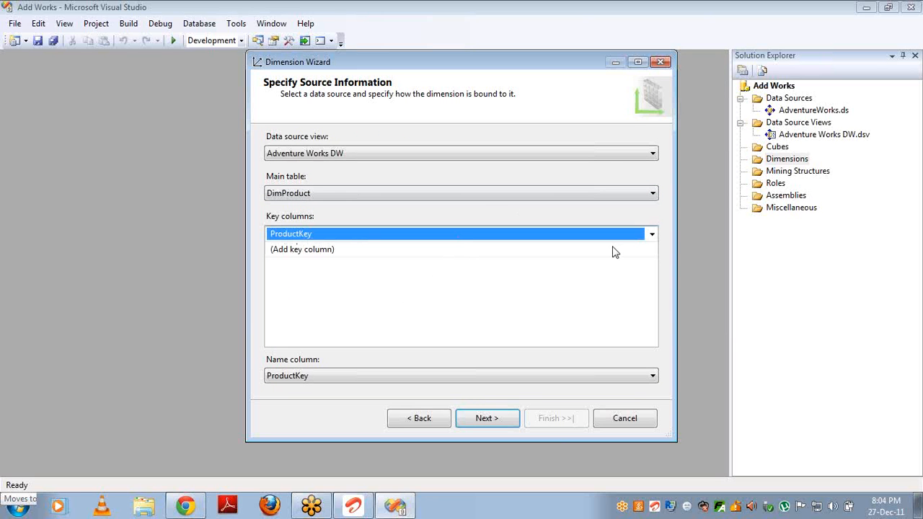
{"action": "left_click", "coordinate": [650, 235]}
{"action": "left_click", "coordinate": [651, 235]}
{"action": "left_click", "coordinate": [635, 375]}
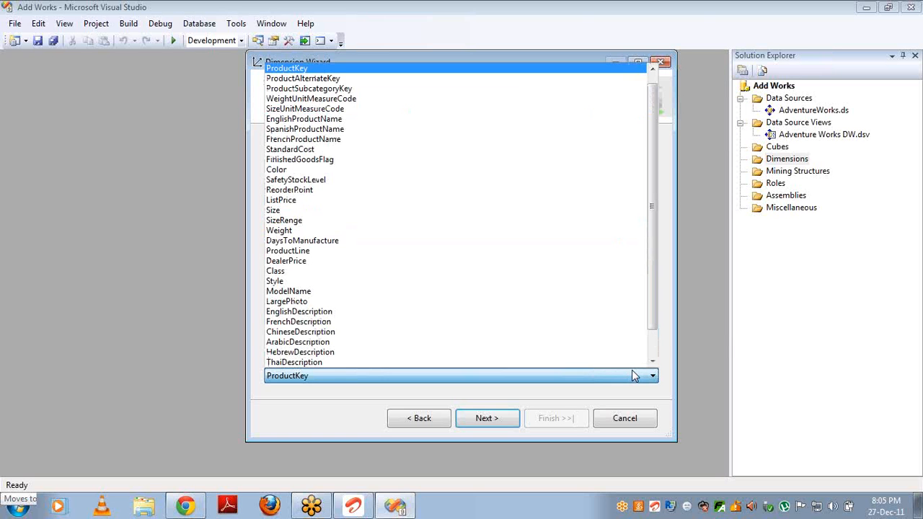
{"action": "left_click", "coordinate": [634, 375]}
{"action": "left_click", "coordinate": [494, 417]}
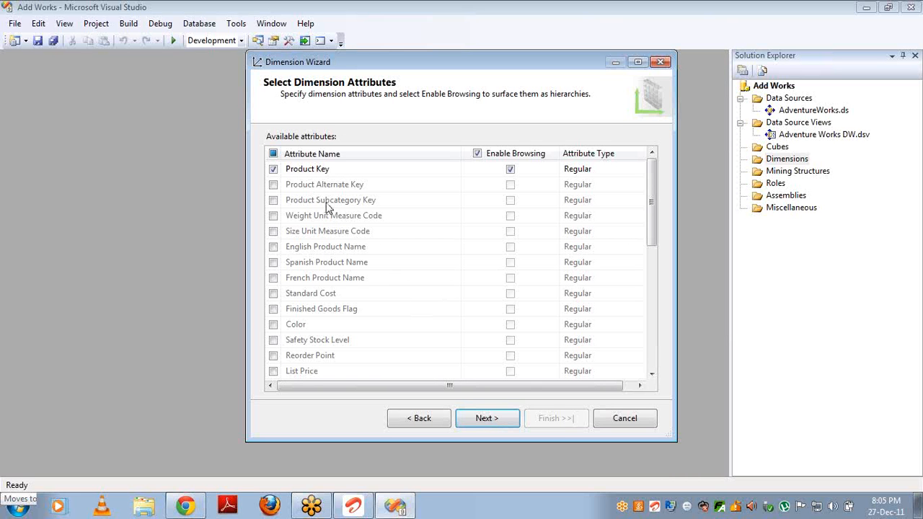
Include the English Product Name and Color attributes alongside Product Key and finish creating the dimension as Dim Product
{"action": "left_click", "coordinate": [273, 247]}
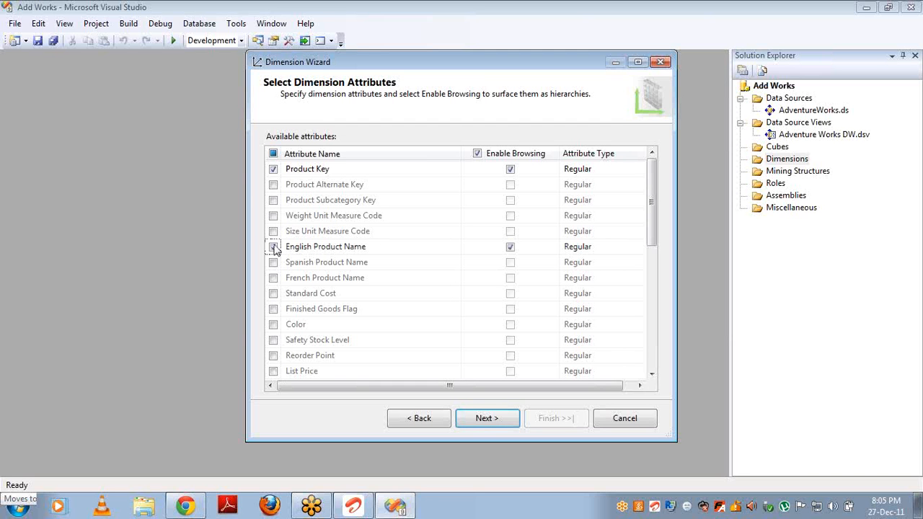
{"action": "left_click", "coordinate": [273, 324]}
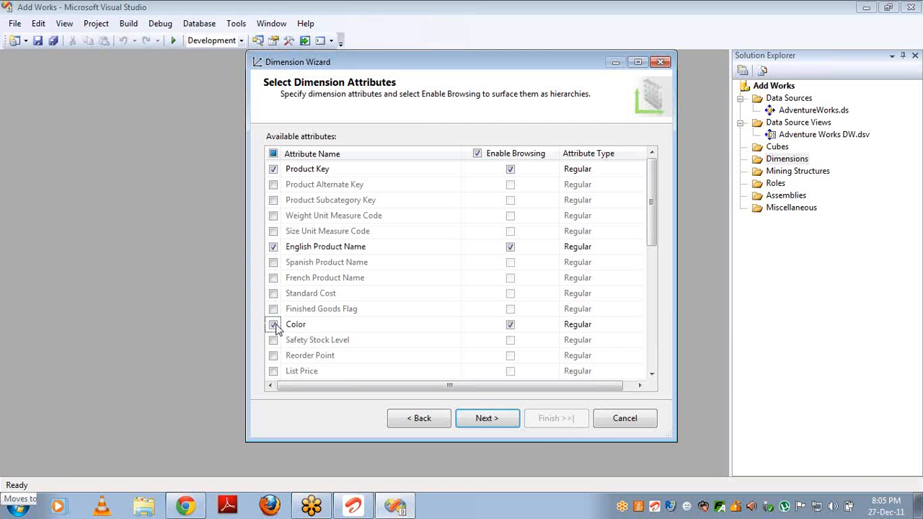
{"action": "left_click", "coordinate": [487, 418]}
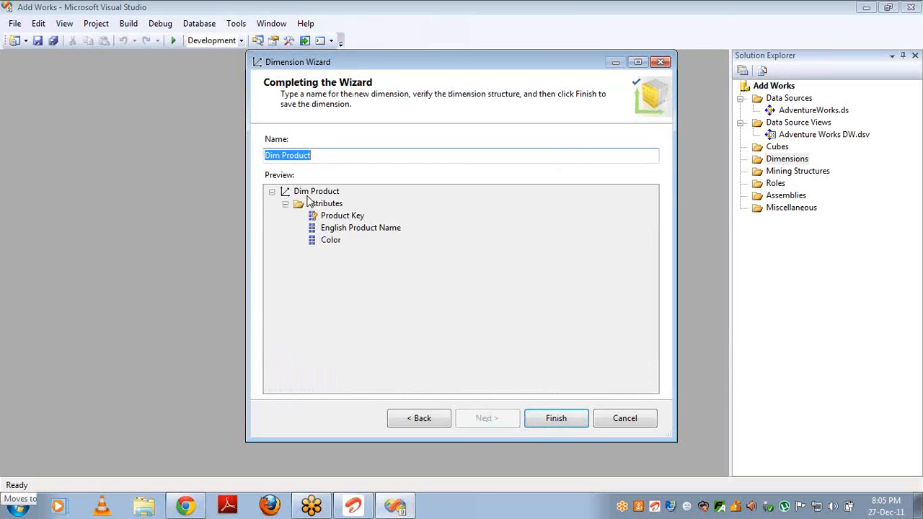
{"action": "left_click", "coordinate": [337, 216]}
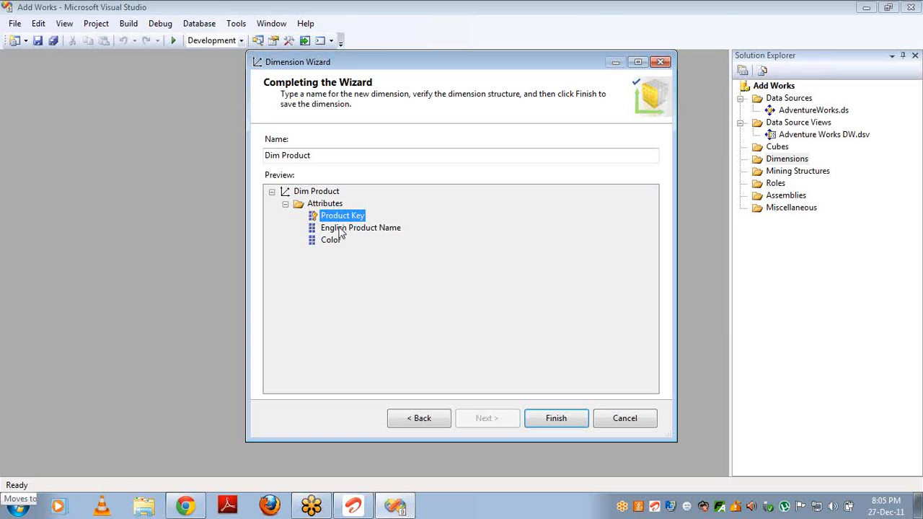
{"action": "left_click", "coordinate": [341, 229]}
{"action": "left_click", "coordinate": [331, 242]}
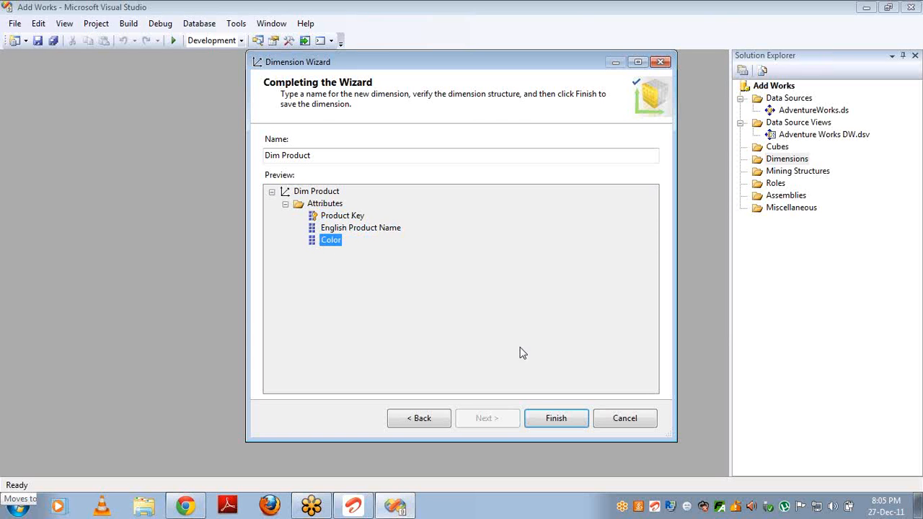
{"action": "left_click", "coordinate": [550, 419]}
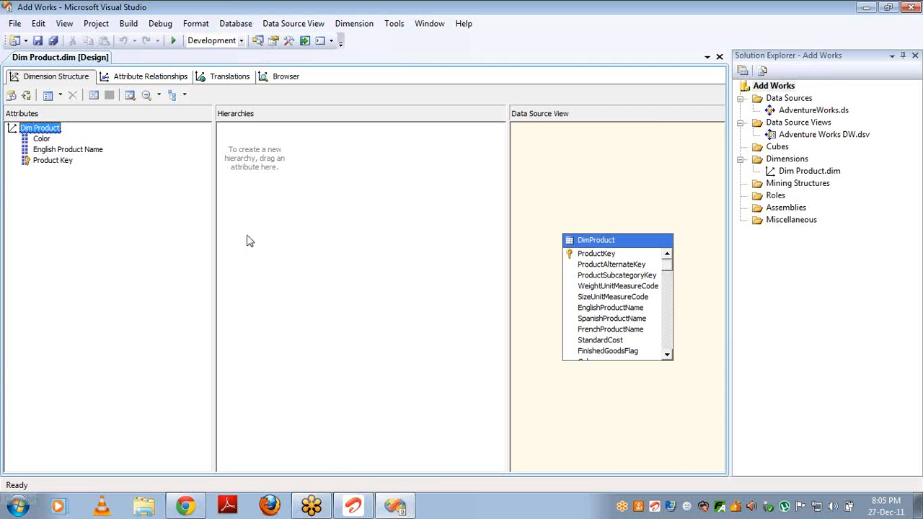
Review the Color, English Product Name and Product Key attributes and the ProductKey column of the DimProduct source table
{"action": "left_click", "coordinate": [44, 142]}
{"action": "left_click", "coordinate": [50, 150]}
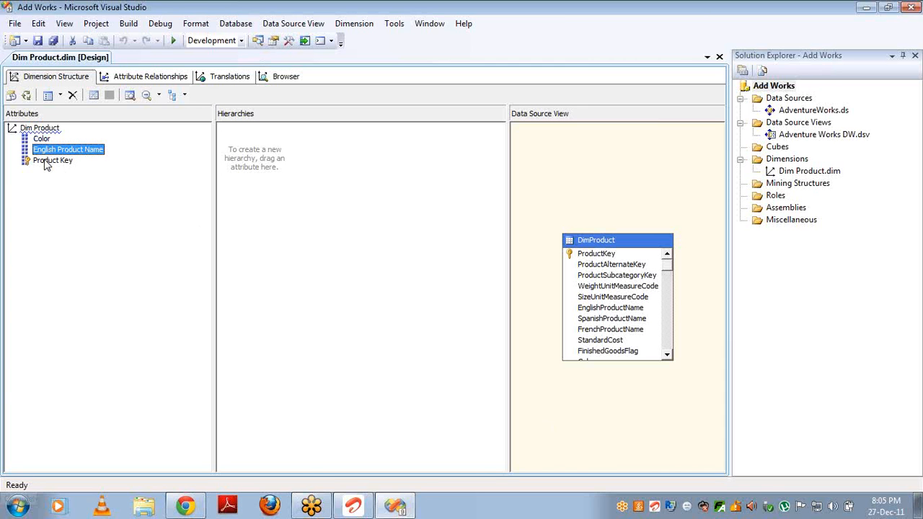
{"action": "left_click", "coordinate": [46, 163]}
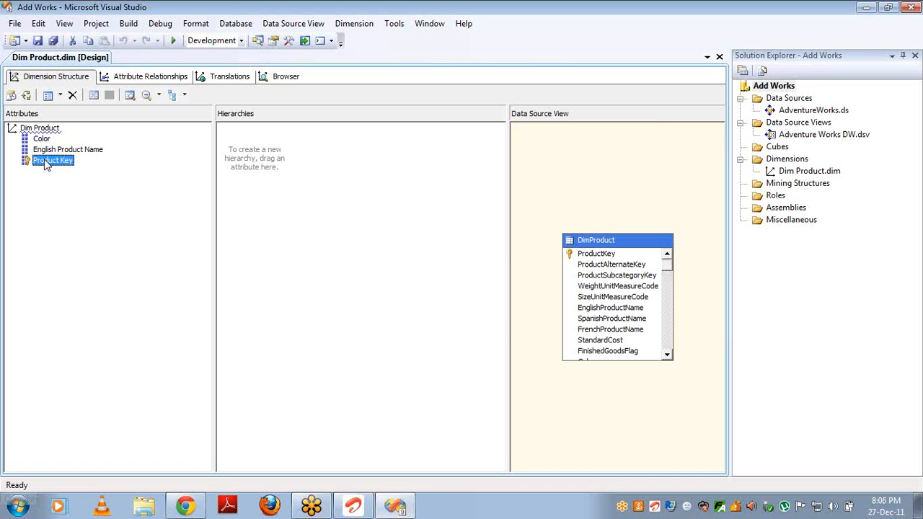
{"action": "left_click", "coordinate": [591, 261]}
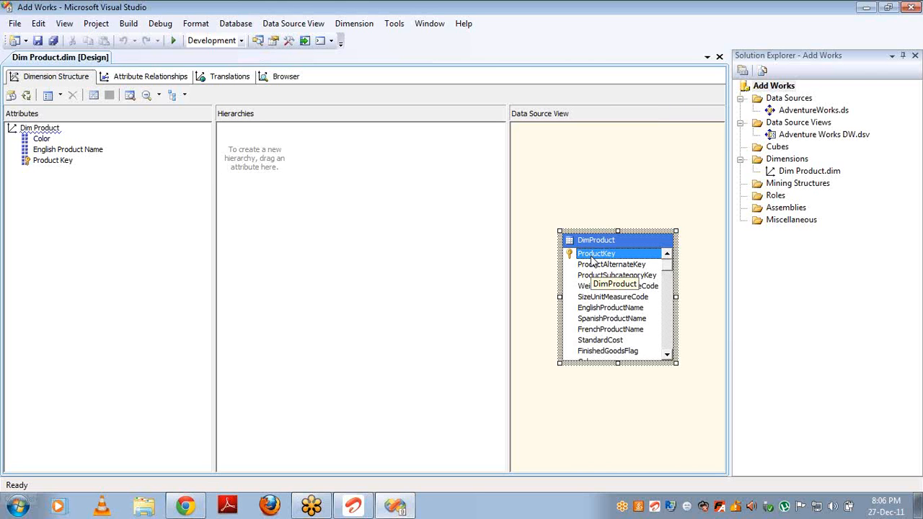
Open SQL Server Management Studio, connect to the localhost Database Engine with Windows Authentication and list its databases
{"action": "left_click", "coordinate": [16, 504]}
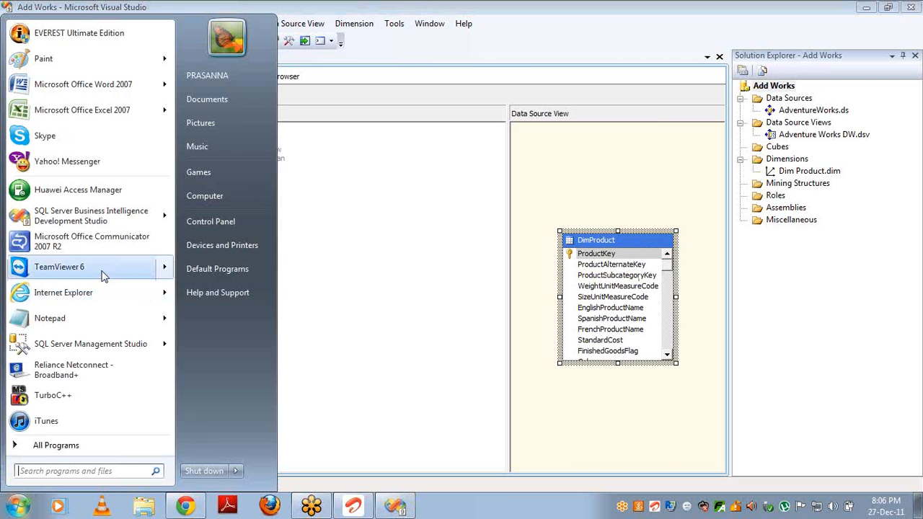
{"action": "left_click", "coordinate": [127, 344]}
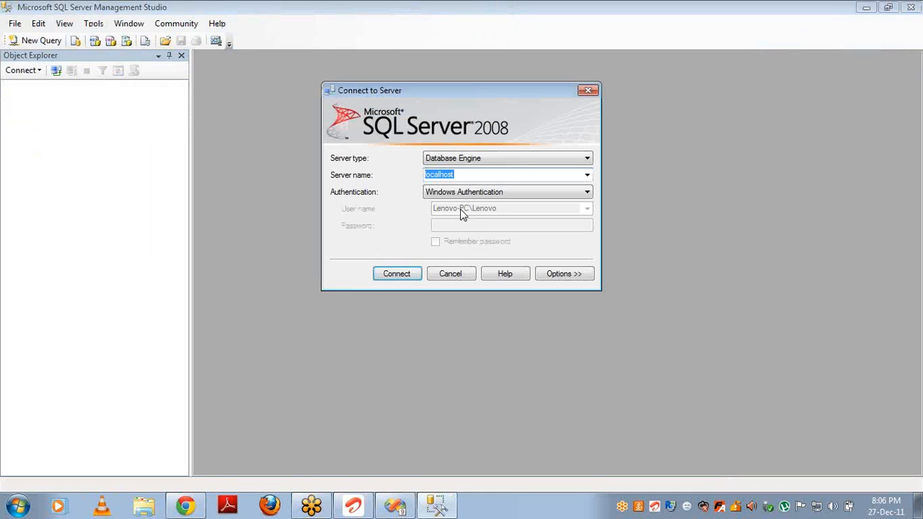
{"action": "left_click", "coordinate": [411, 278]}
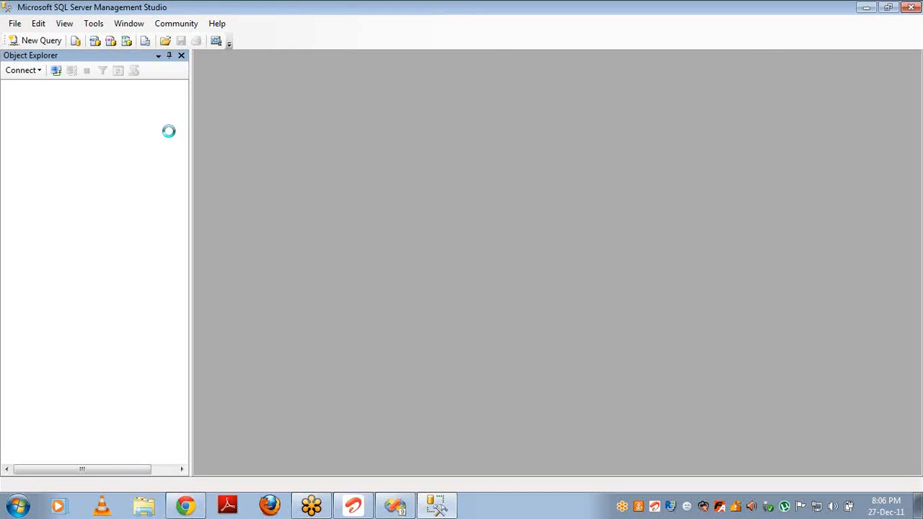
{"action": "left_click", "coordinate": [21, 98]}
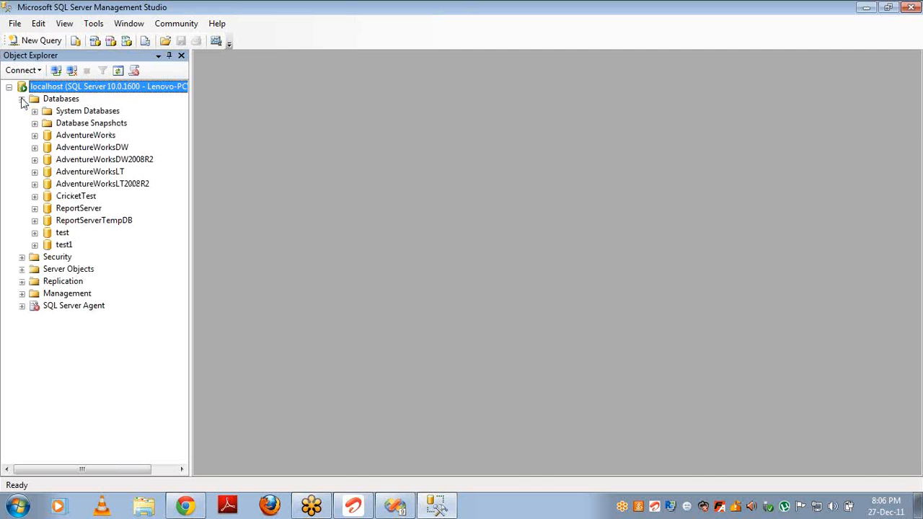
Start a new query on AdventureWorksDW and run "select producykey from dimproduct"
{"action": "left_click", "coordinate": [89, 149]}
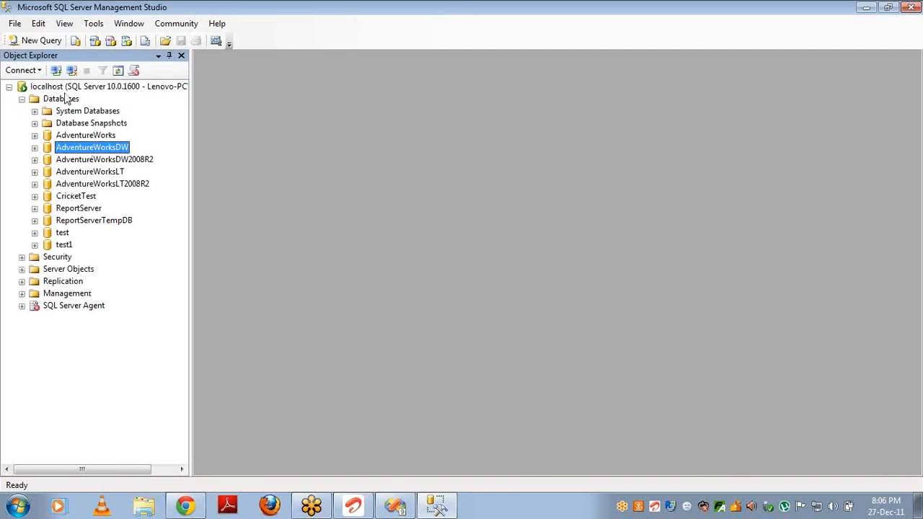
{"action": "left_click", "coordinate": [44, 41]}
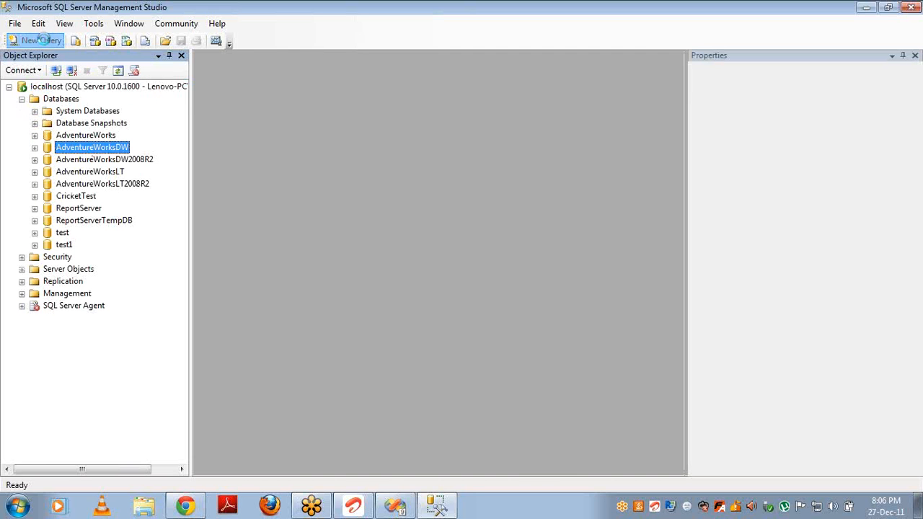
{"action": "type", "text": "s"}
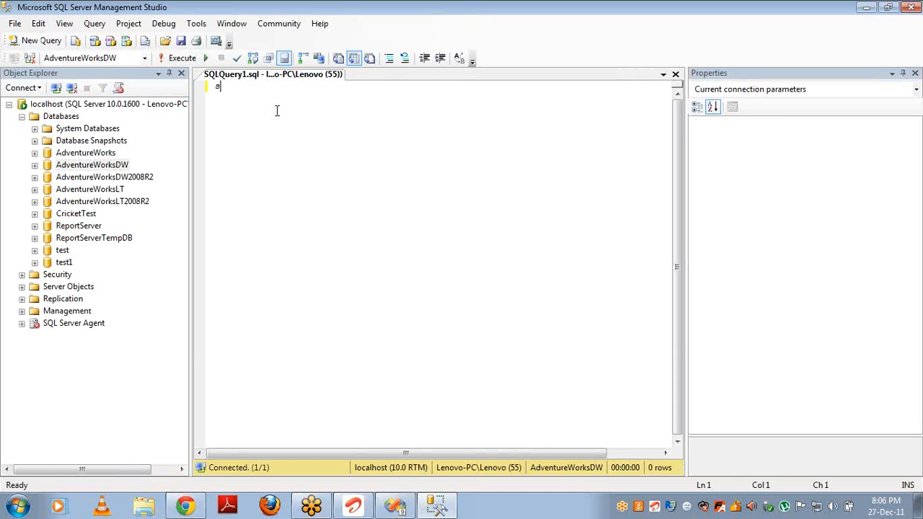
{"action": "type", "text": "elect"}
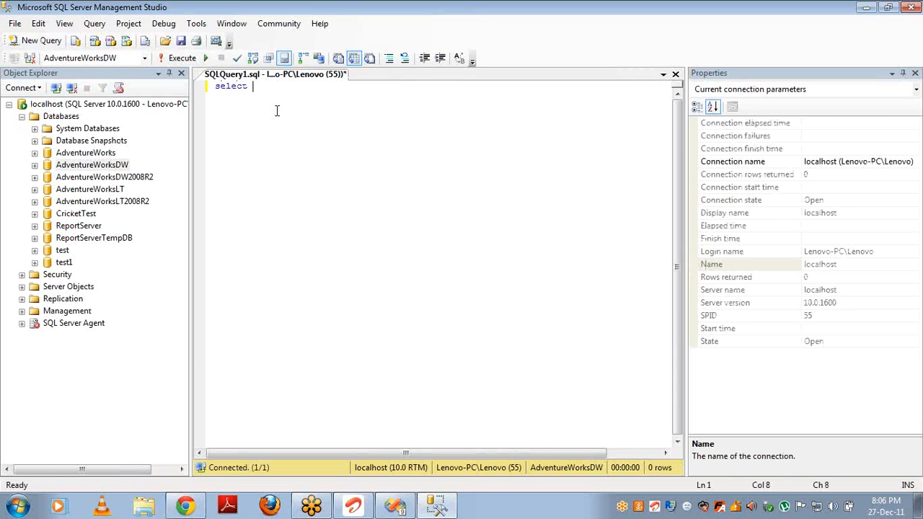
{"action": "type", "text": "productkey from d"}
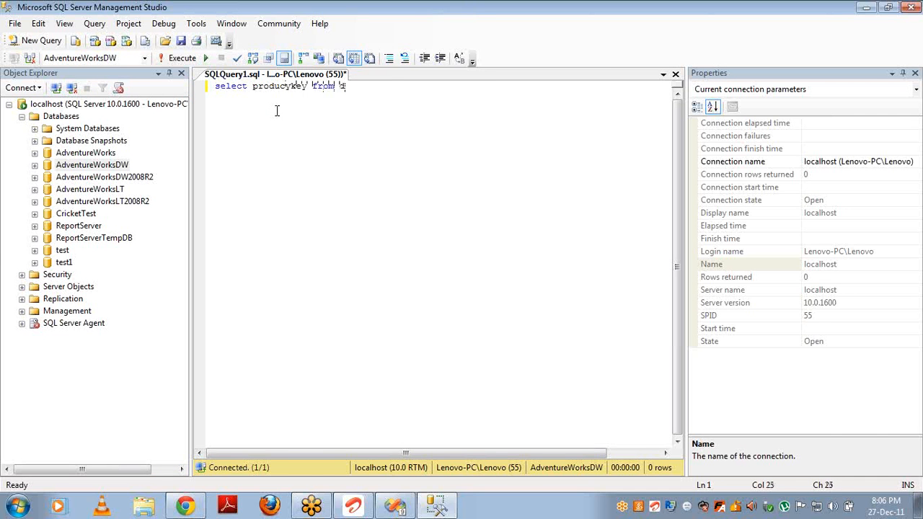
{"action": "type", "text": "improduct"}
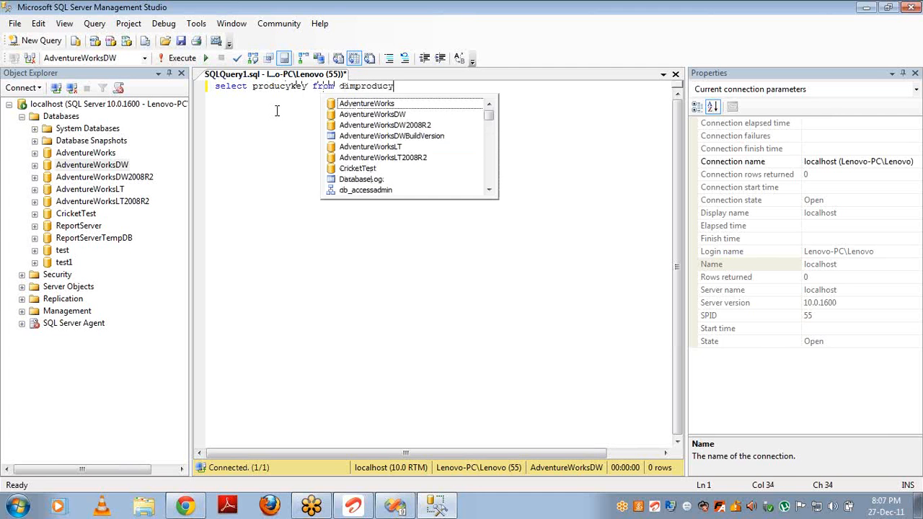
{"action": "key", "text": "Escape"}
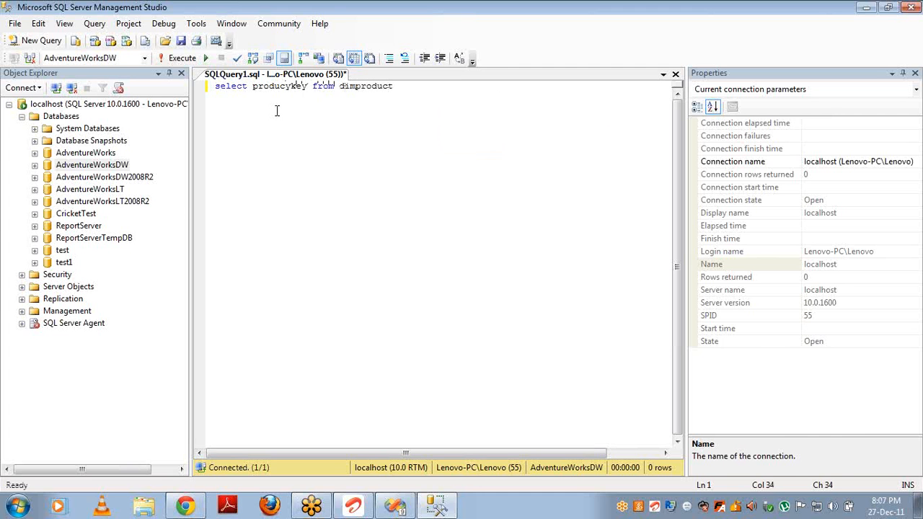
{"action": "key", "text": "F5"}
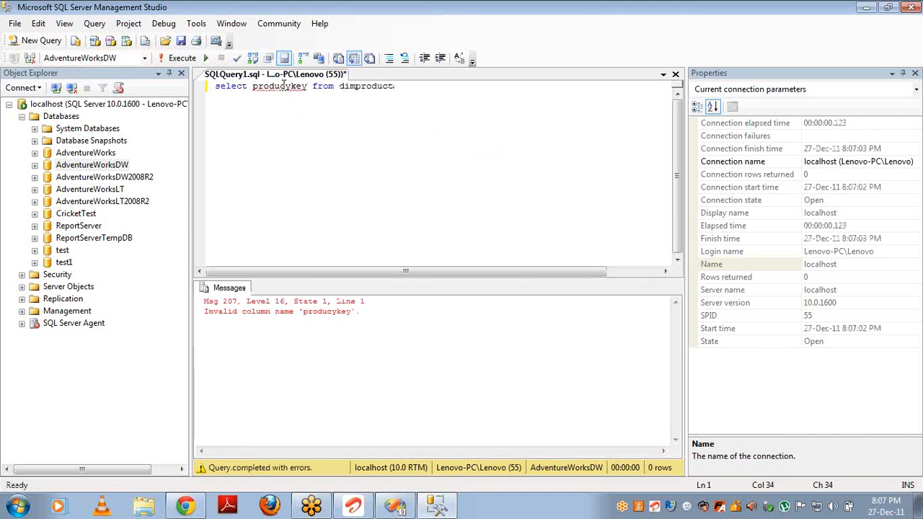
Correct the queried column name to productkey and run the query again
{"action": "left_click", "coordinate": [289, 86]}
{"action": "key", "text": "BackSpace"}
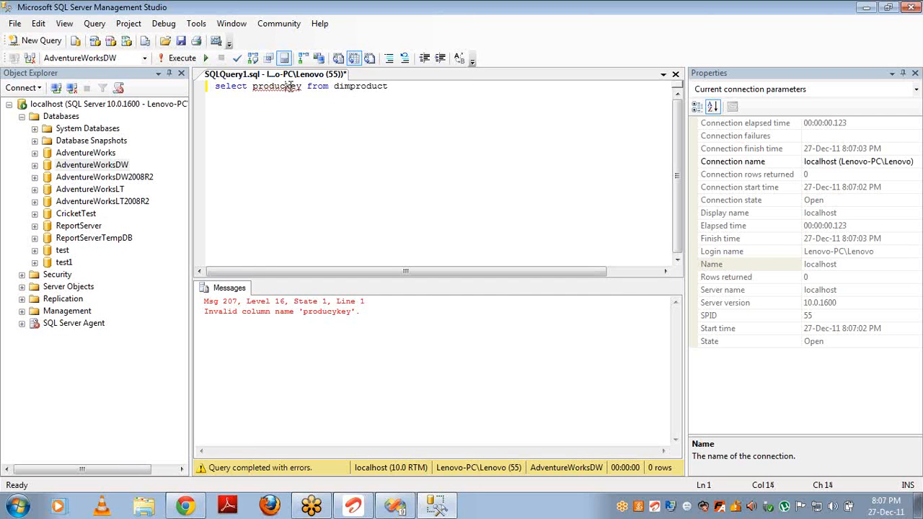
{"action": "type", "text": "t"}
{"action": "key", "text": "Escape"}
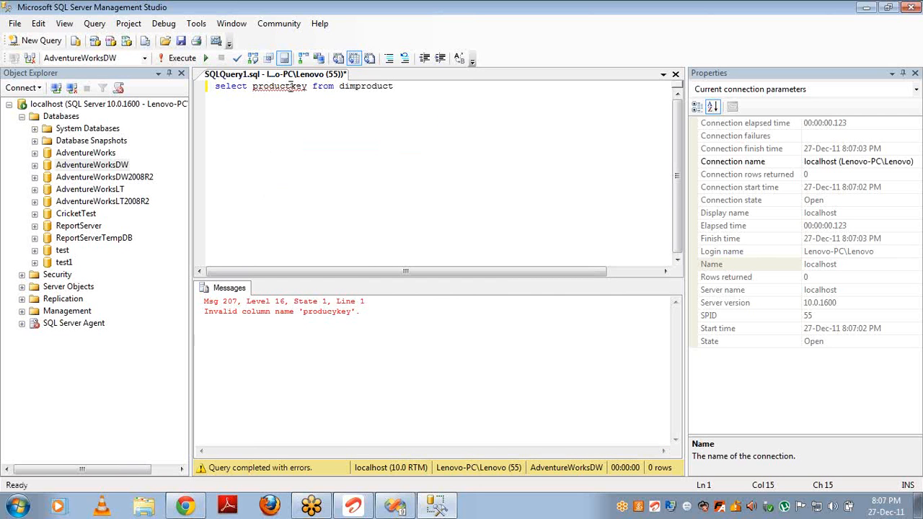
{"action": "key", "text": "F5"}
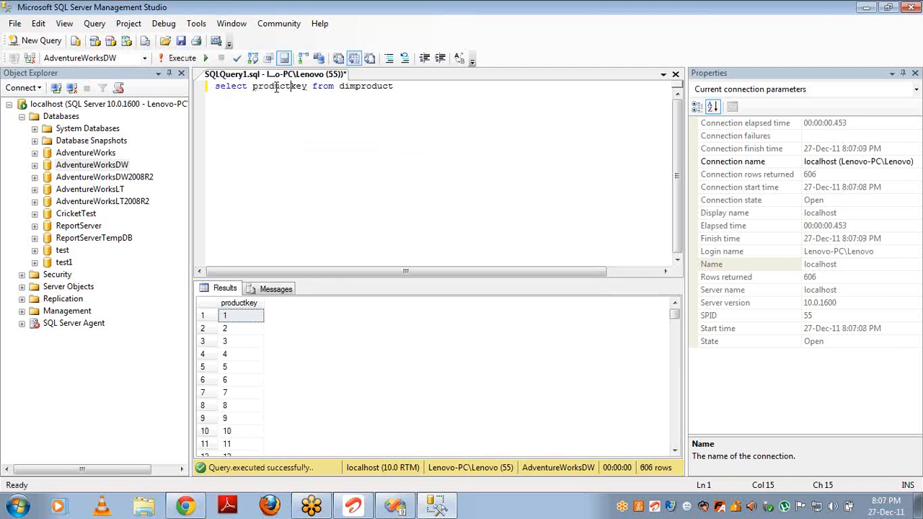
Add the distinct keyword before productkey and run the query to compare the product keys
{"action": "left_click", "coordinate": [252, 86]}
{"action": "type", "text": "distinct"}
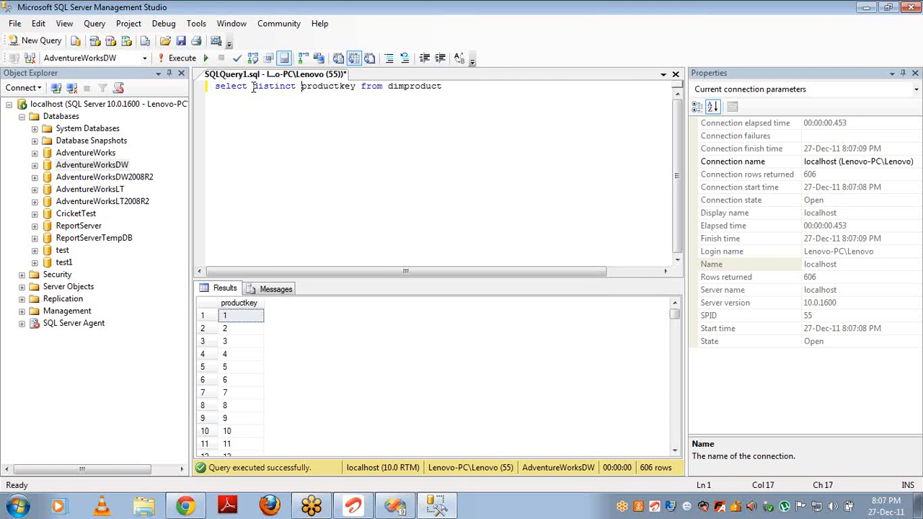
{"action": "key", "text": "F5"}
Switch back to Visual Studio, deploy the project, run Process Full on the Dim Product dimension and close the processing dialogs
{"action": "key", "text": "alt+Tab"}
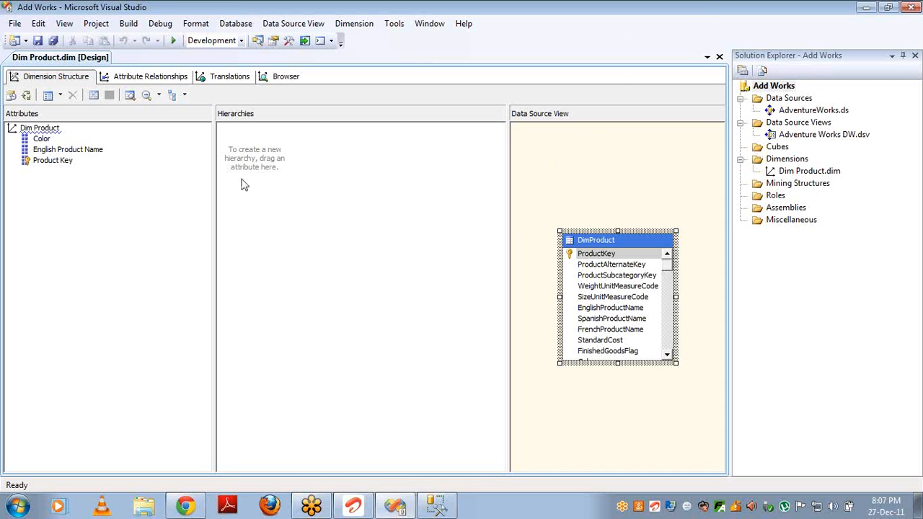
{"action": "left_click", "coordinate": [27, 96]}
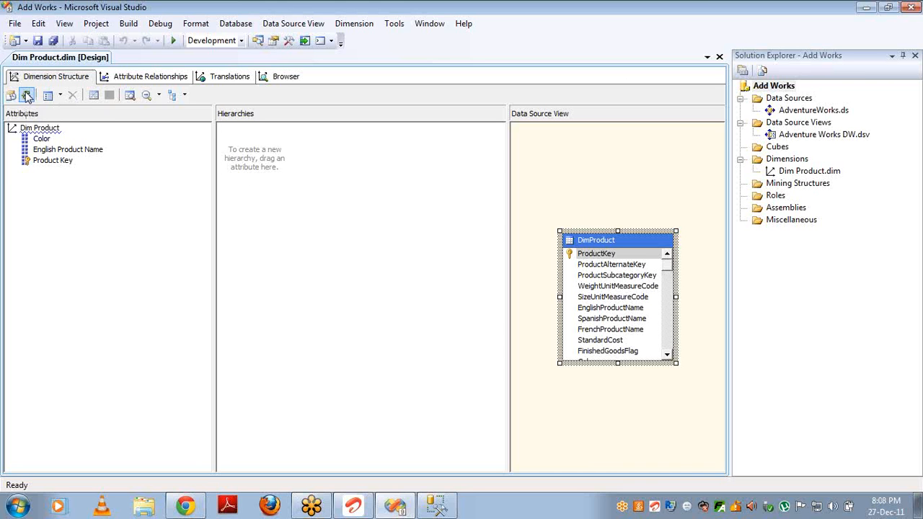
{"action": "key", "text": "Return"}
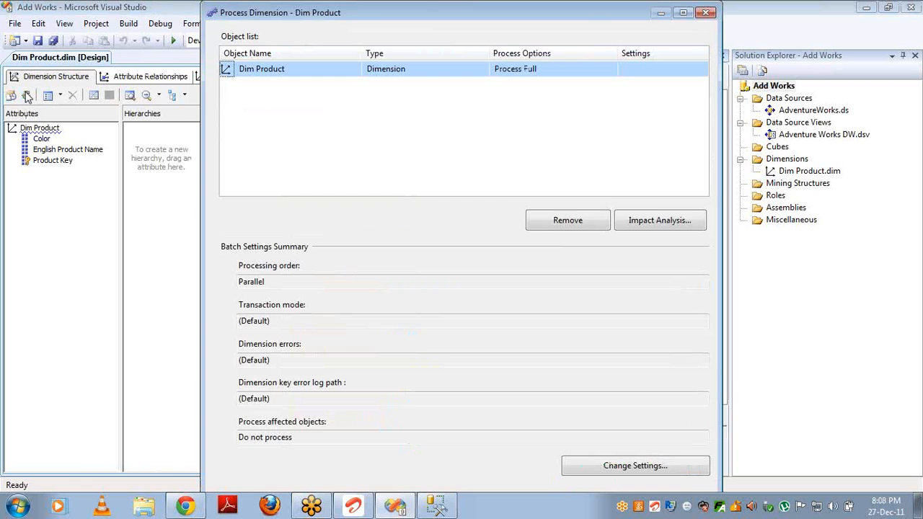
{"action": "key", "text": "Return"}
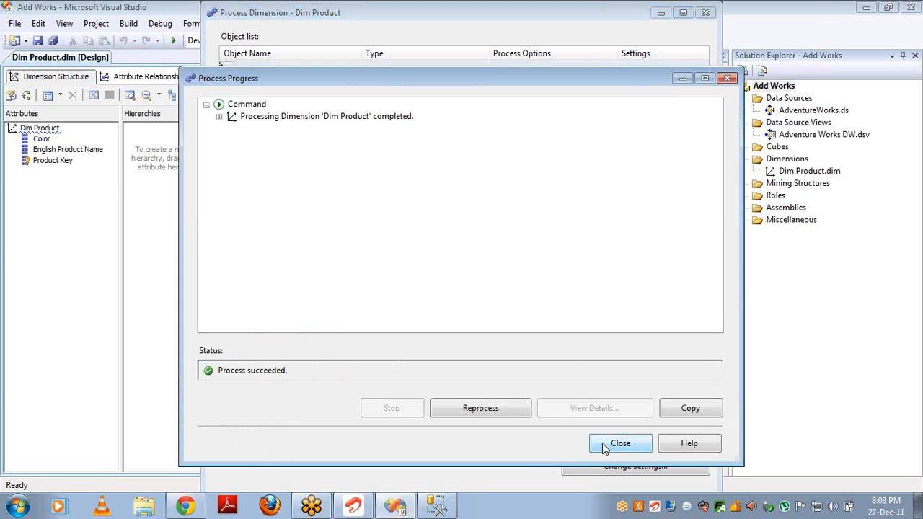
{"action": "left_click", "coordinate": [604, 447]}
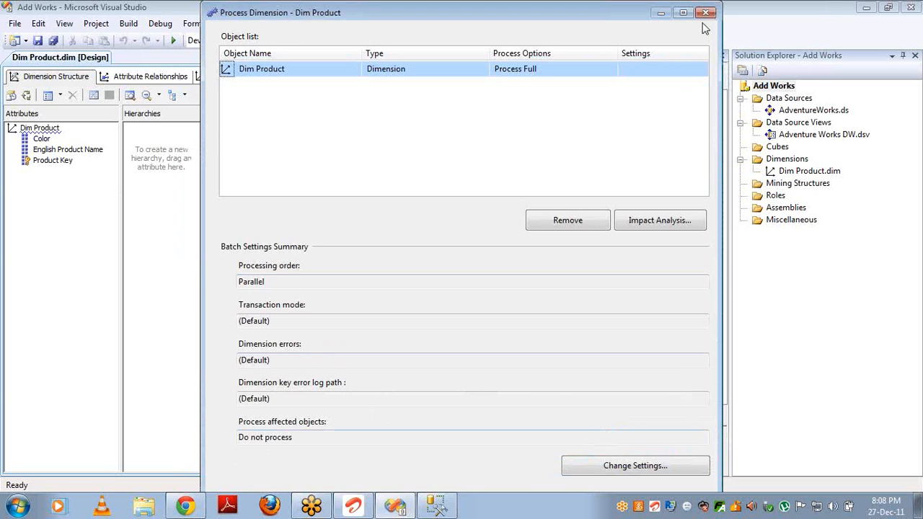
{"action": "left_click", "coordinate": [705, 14]}
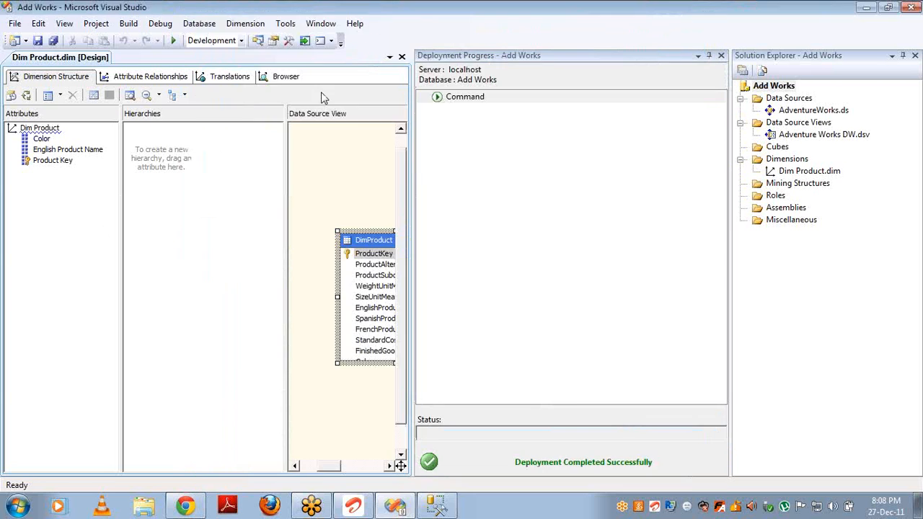
Browse the Dim Product dimension's Color hierarchy, close the deployment progress pane and expand the All member
{"action": "left_click", "coordinate": [285, 79]}
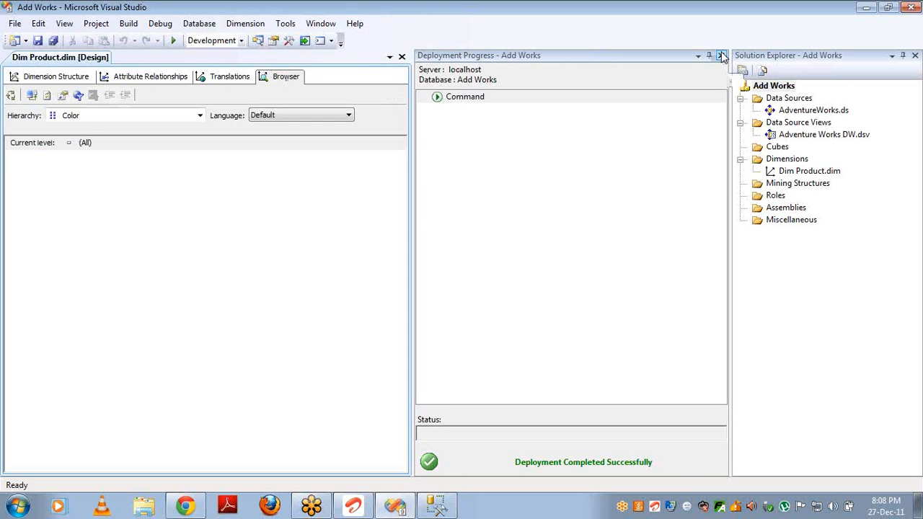
{"action": "left_click", "coordinate": [720, 54]}
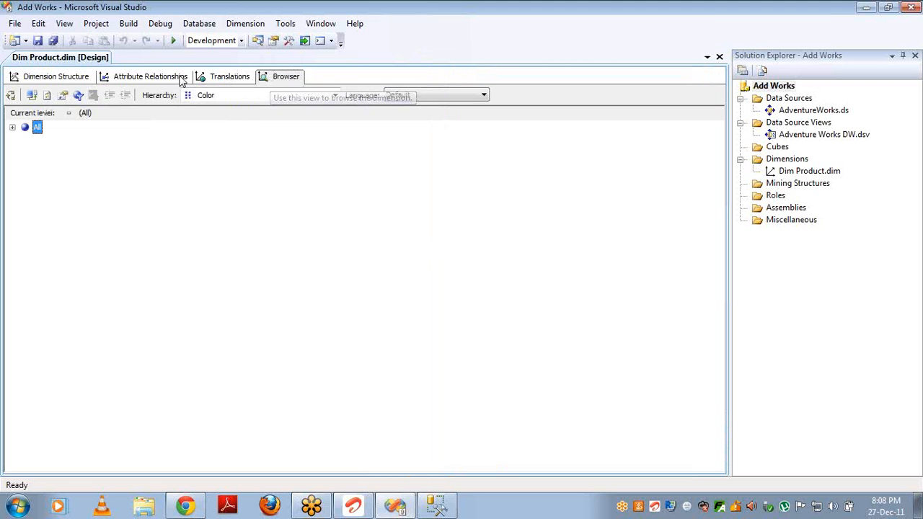
{"action": "left_click", "coordinate": [224, 94]}
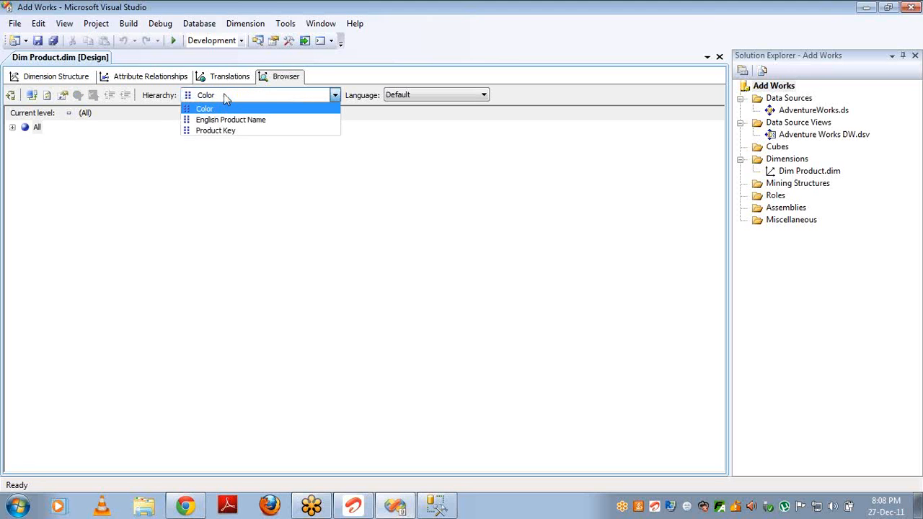
{"action": "left_click", "coordinate": [224, 97]}
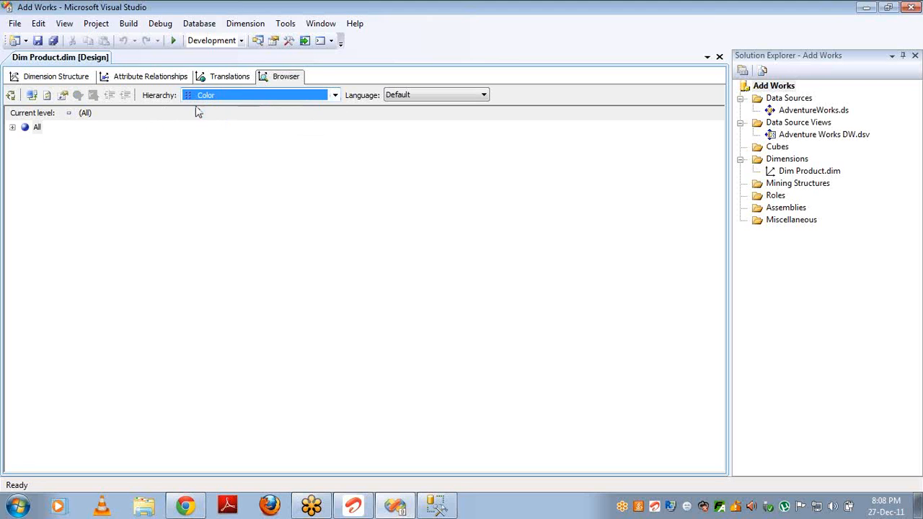
{"action": "left_click", "coordinate": [12, 128]}
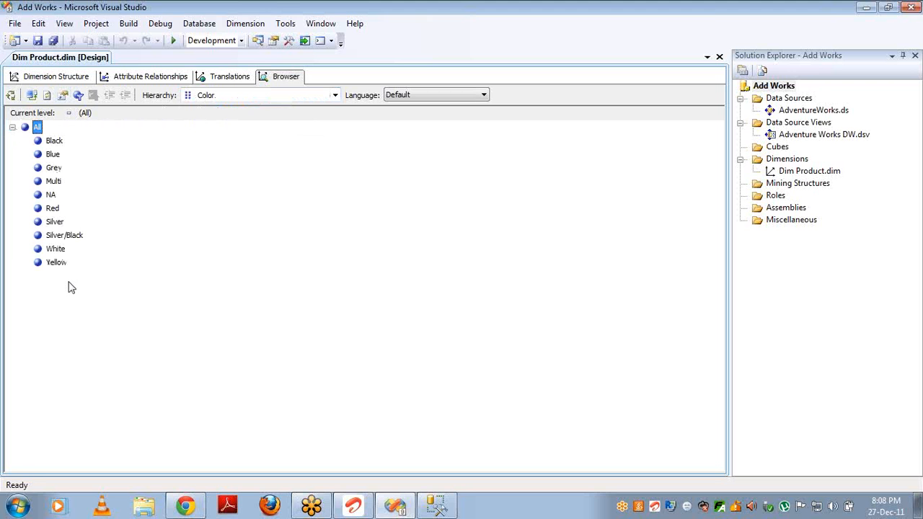
Browse the members of the English Product Name hierarchy and return to the dimension structure
{"action": "left_click", "coordinate": [227, 99]}
{"action": "left_click", "coordinate": [231, 120]}
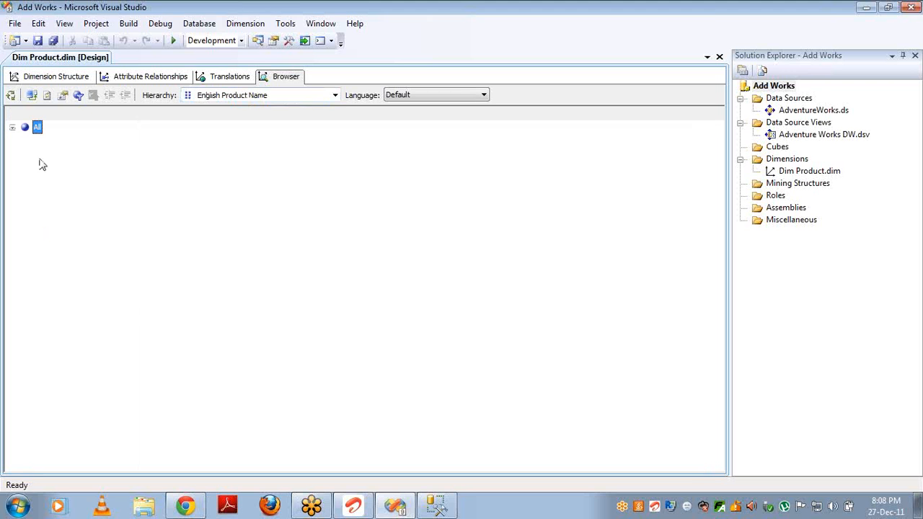
{"action": "left_click", "coordinate": [12, 128]}
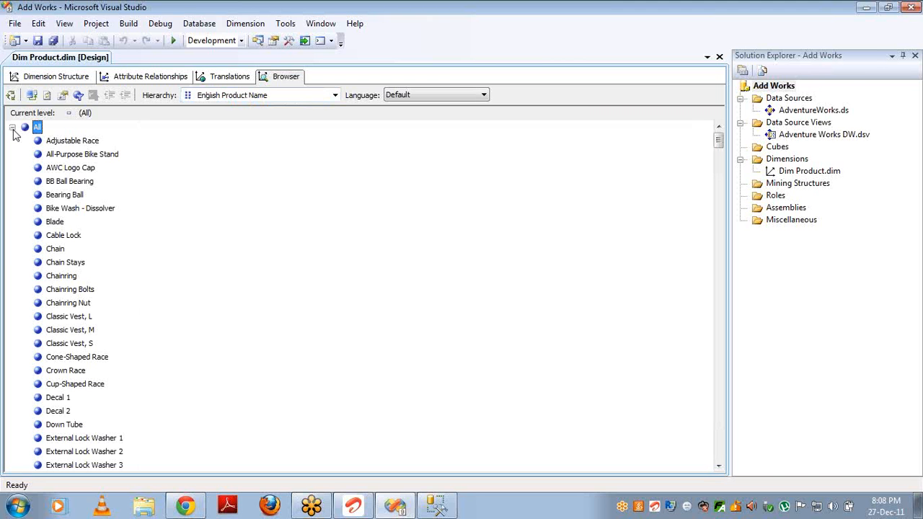
{"action": "left_click", "coordinate": [46, 80]}
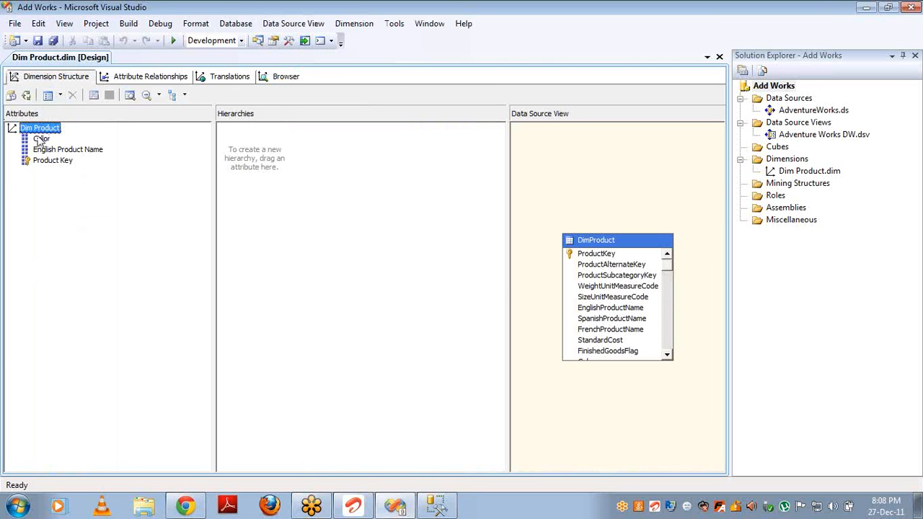
Switch to SQL Server Management Studio, replace productkey with color in the distinct query and run it
{"action": "key", "text": "alt+Tab"}
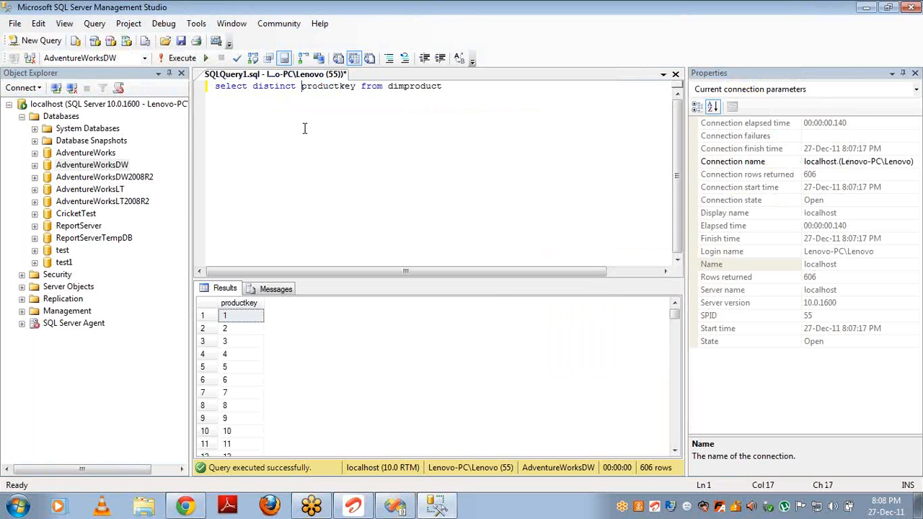
{"action": "key", "text": "ctrl+shift+Right"}
{"action": "key", "text": "shift+Left"}
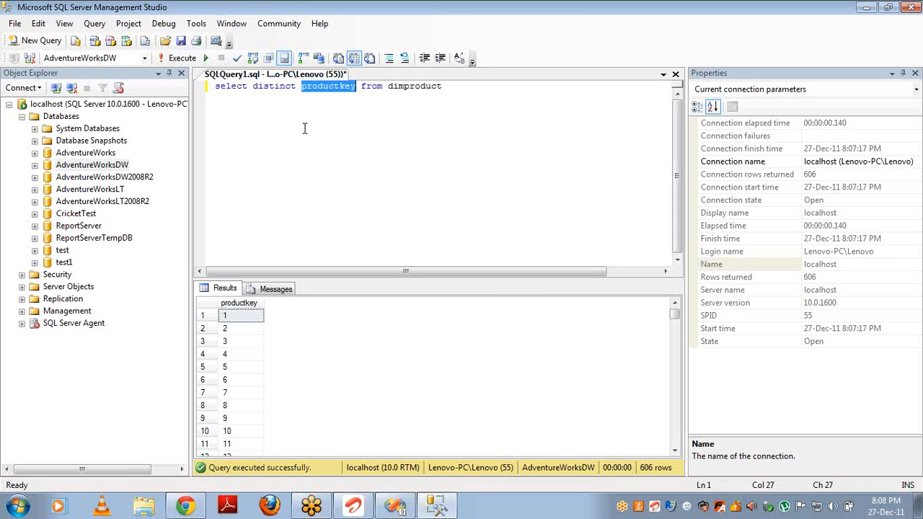
{"action": "type", "text": "color"}
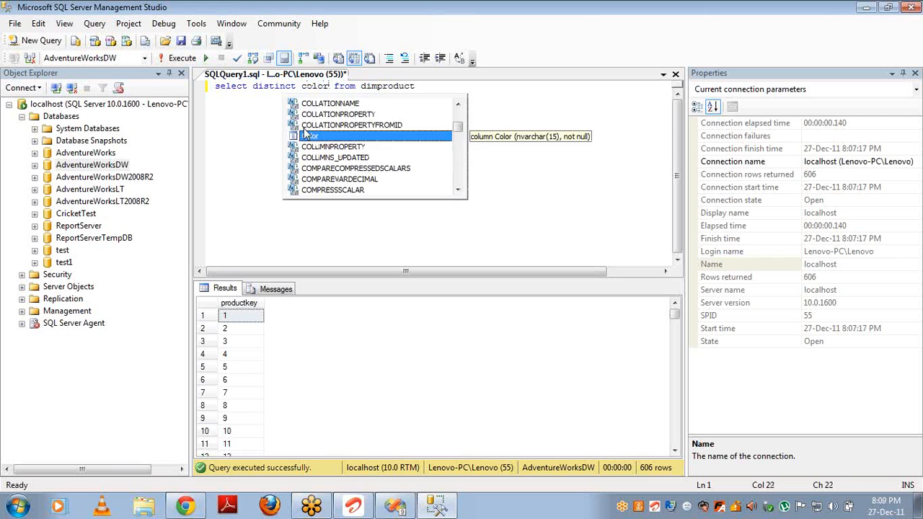
{"action": "key", "text": "Escape"}
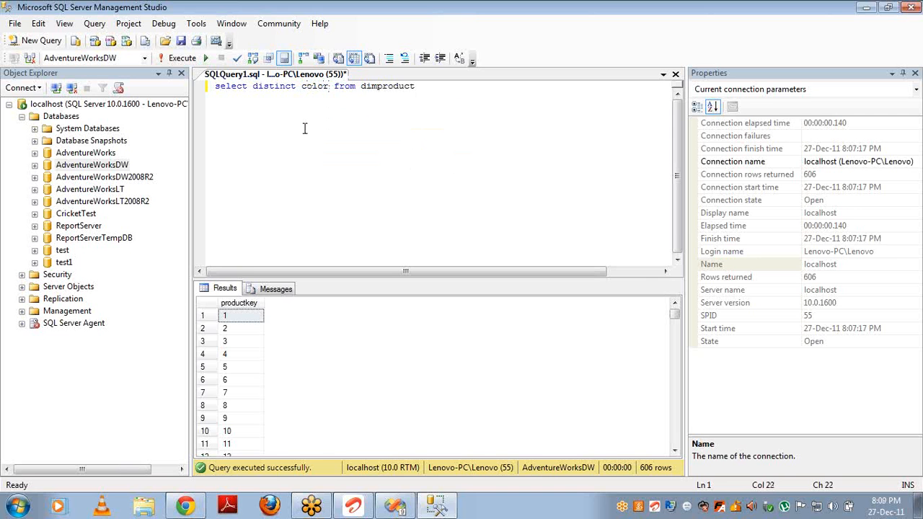
{"action": "key", "text": "F5"}
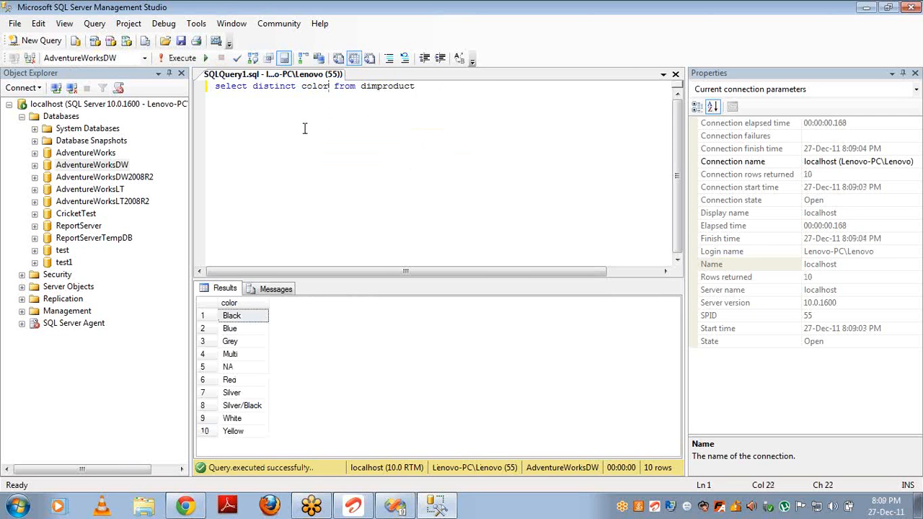
Select all the color rows in the query results, from Black down to Yellow
{"action": "left_click", "coordinate": [252, 319]}
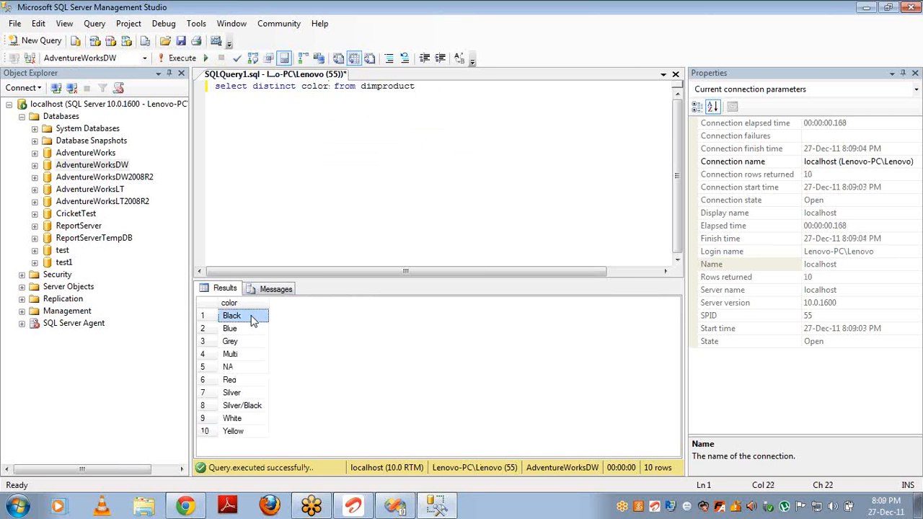
{"action": "key", "text": "shift+Down"}
{"action": "key", "text": "shift+Down"}
{"action": "key", "text": "shift+Down"}
{"action": "key", "text": "shift+Down"}
{"action": "key", "text": "shift+Down"}
{"action": "key", "text": "shift+Down"}
{"action": "key", "text": "shift+Down"}
{"action": "key", "text": "shift+Down"}
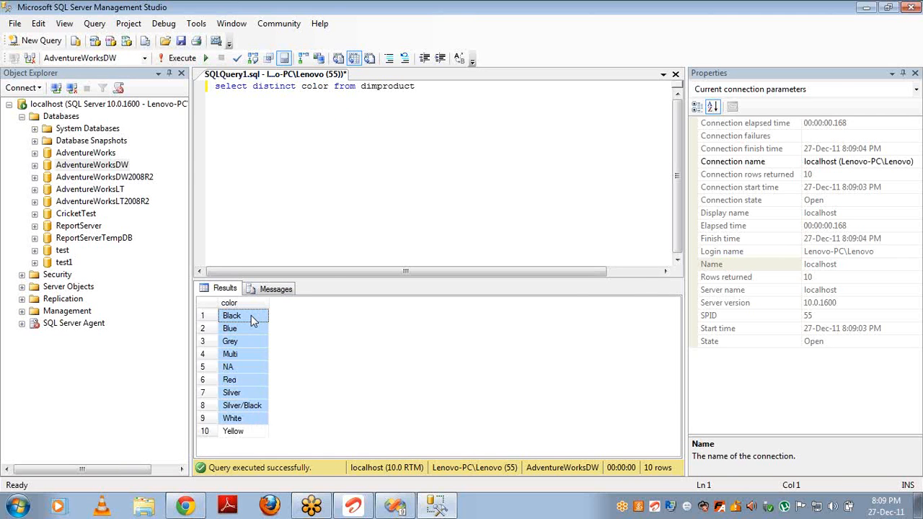
{"action": "key", "text": "shift+Down"}
Switch back to Visual Studio, browse the Color hierarchy and compare its members with the query results in SQL Server Management Studio
{"action": "key", "text": "alt+Tab"}
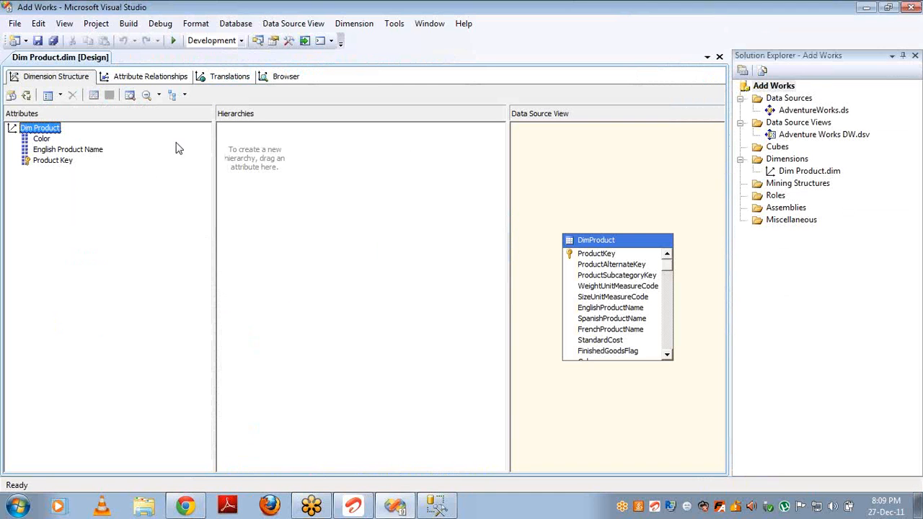
{"action": "left_click", "coordinate": [284, 77]}
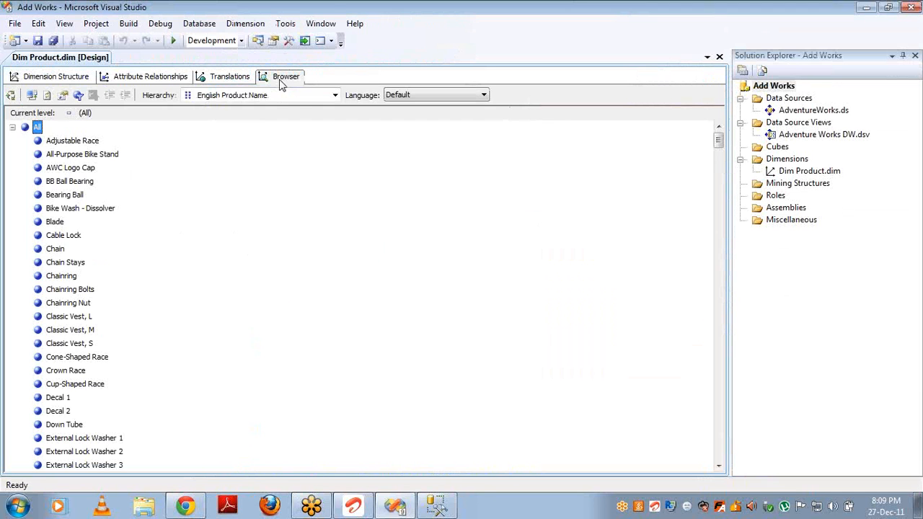
{"action": "left_click", "coordinate": [272, 96]}
{"action": "left_click", "coordinate": [249, 108]}
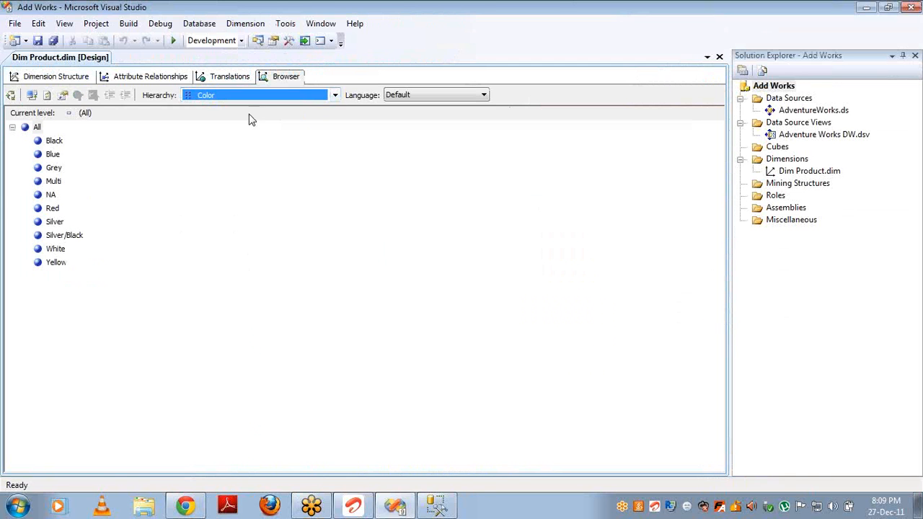
{"action": "key", "text": "alt+Tab"}
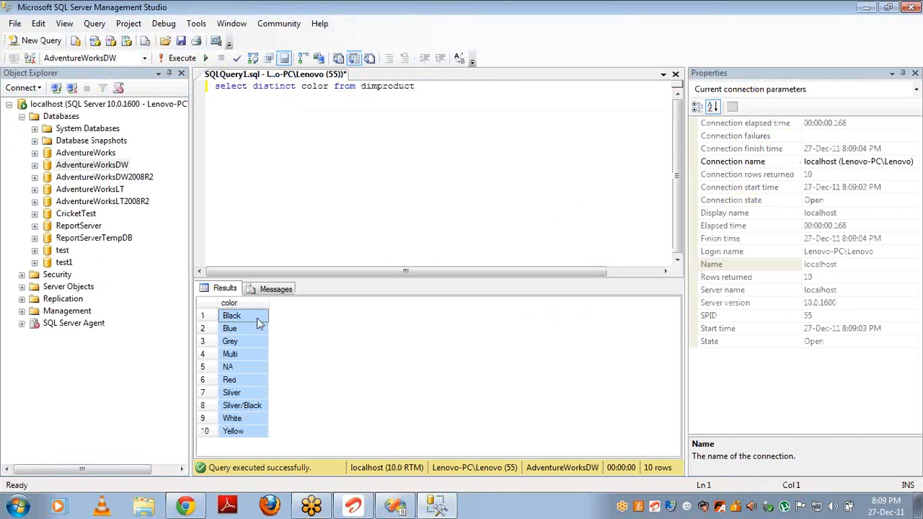
{"action": "key", "text": "alt+Tab"}
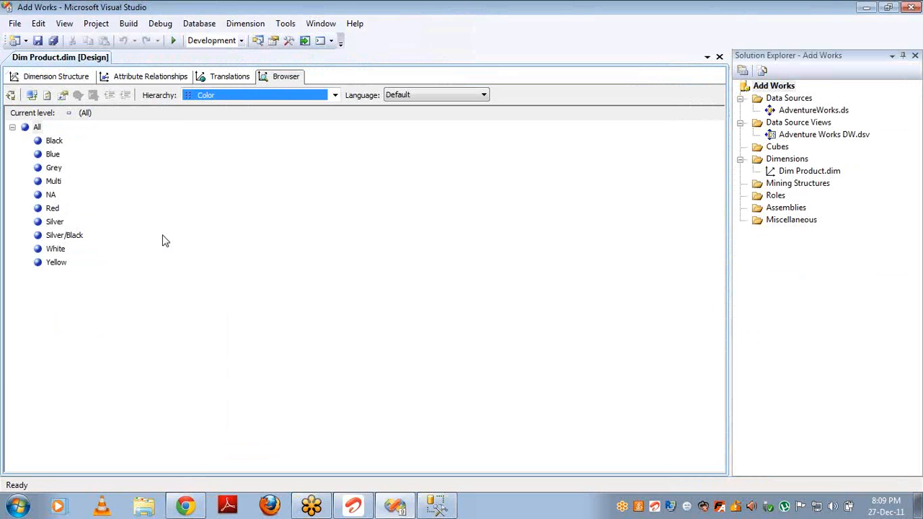
Create an empty cube on the Adventure Works DW data source view, keeping the cube name Adventure Works DW
{"action": "left_click", "coordinate": [56, 77]}
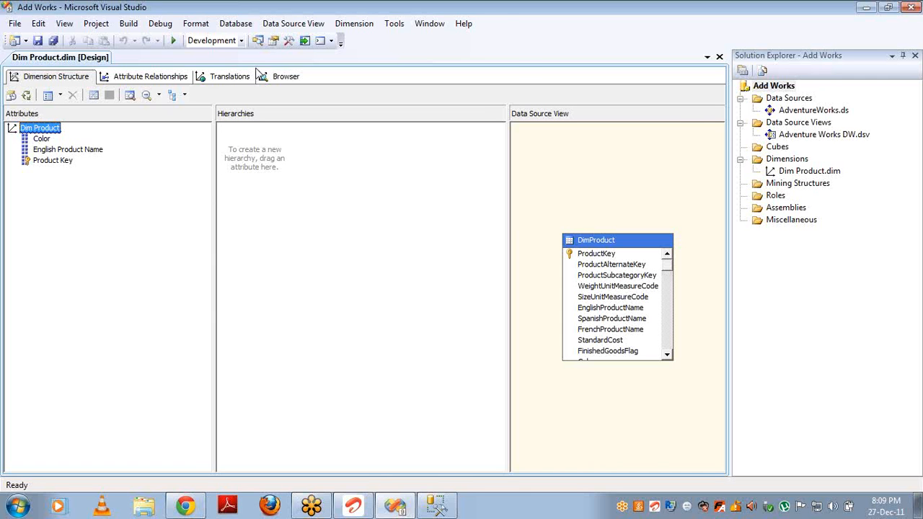
{"action": "right_click", "coordinate": [776, 149]}
{"action": "left_click", "coordinate": [814, 159]}
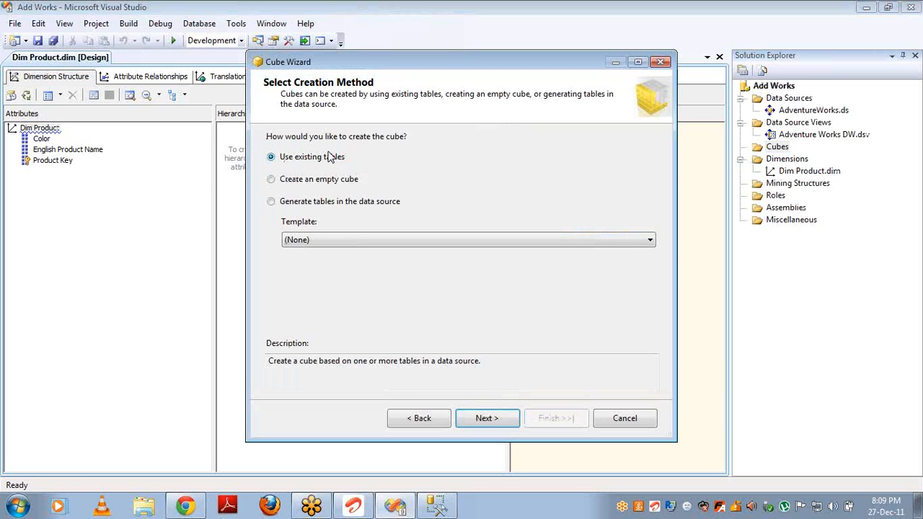
{"action": "left_click", "coordinate": [284, 182]}
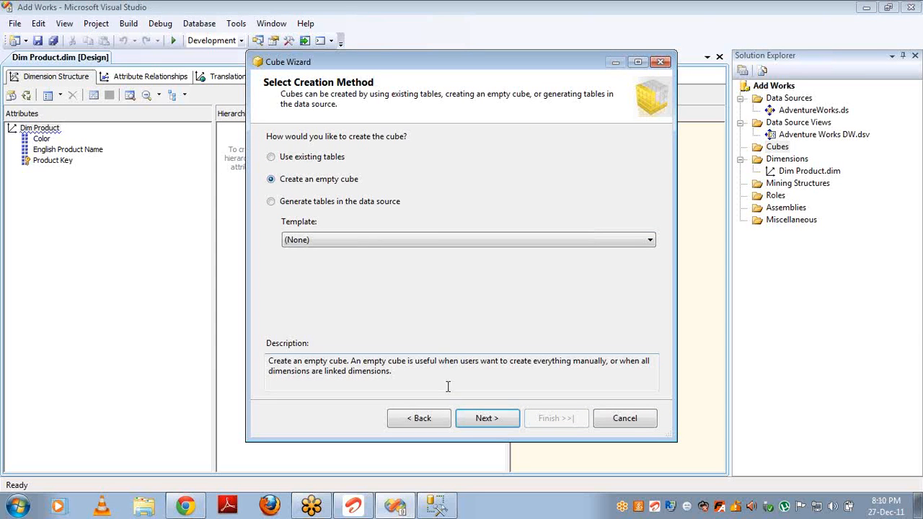
{"action": "left_click", "coordinate": [472, 418]}
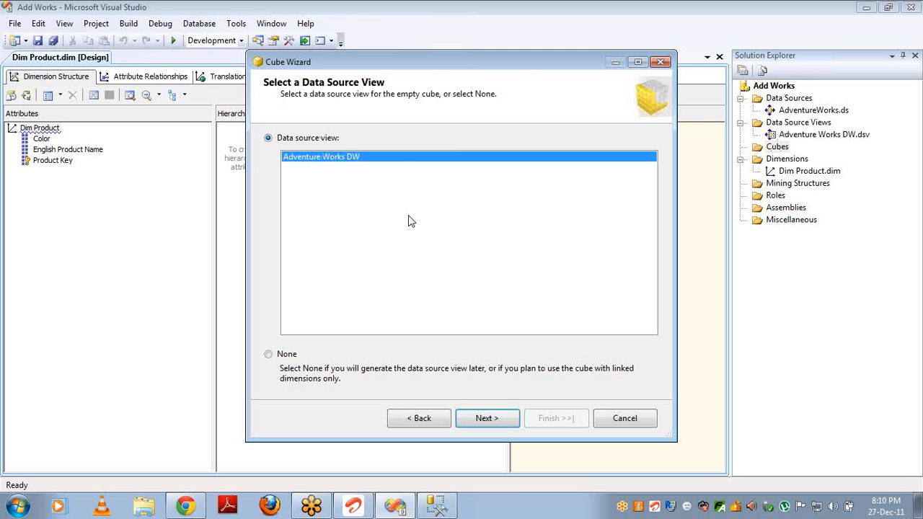
{"action": "left_click", "coordinate": [505, 416]}
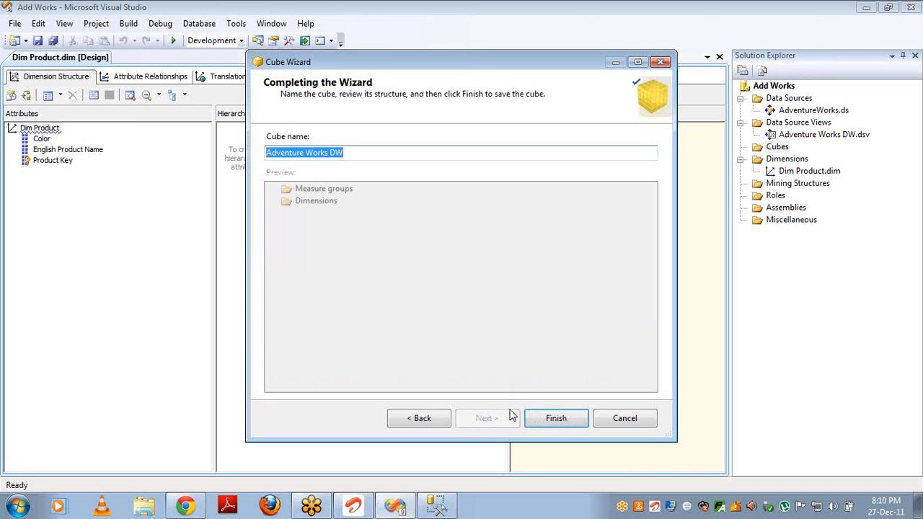
{"action": "left_click", "coordinate": [548, 419]}
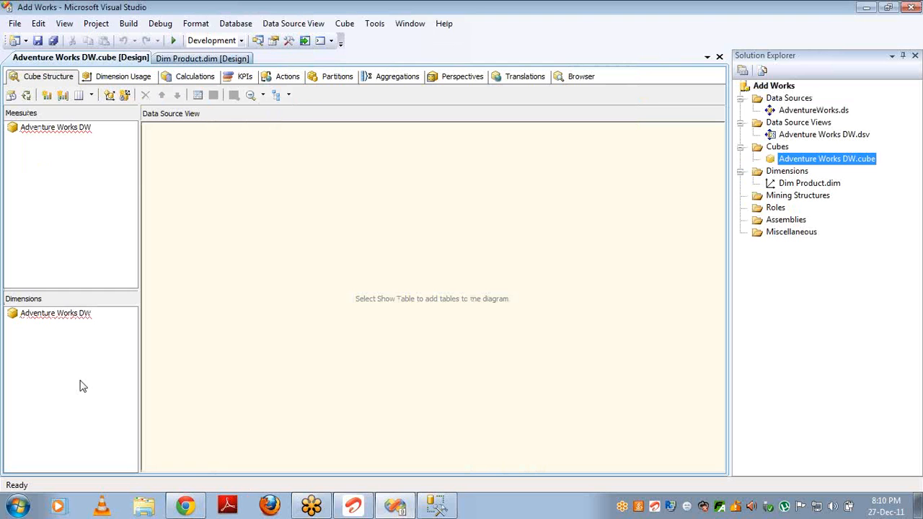
{"action": "left_click", "coordinate": [69, 179]}
{"action": "left_click", "coordinate": [72, 354]}
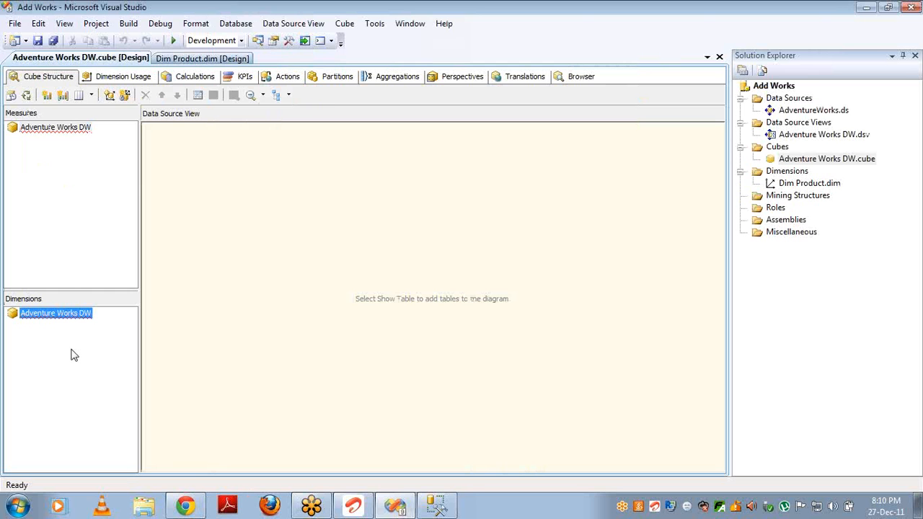
{"action": "left_click", "coordinate": [100, 81]}
{"action": "left_click", "coordinate": [52, 80]}
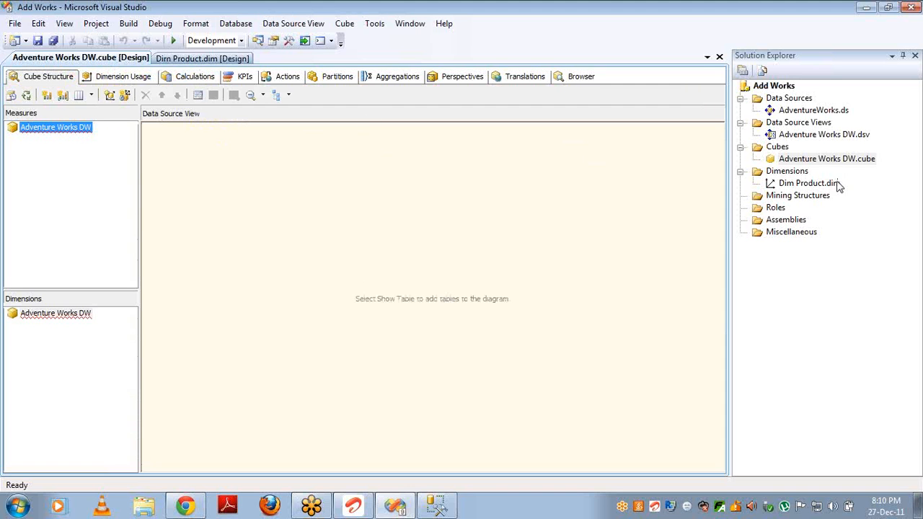
{"action": "left_click", "coordinate": [811, 187]}
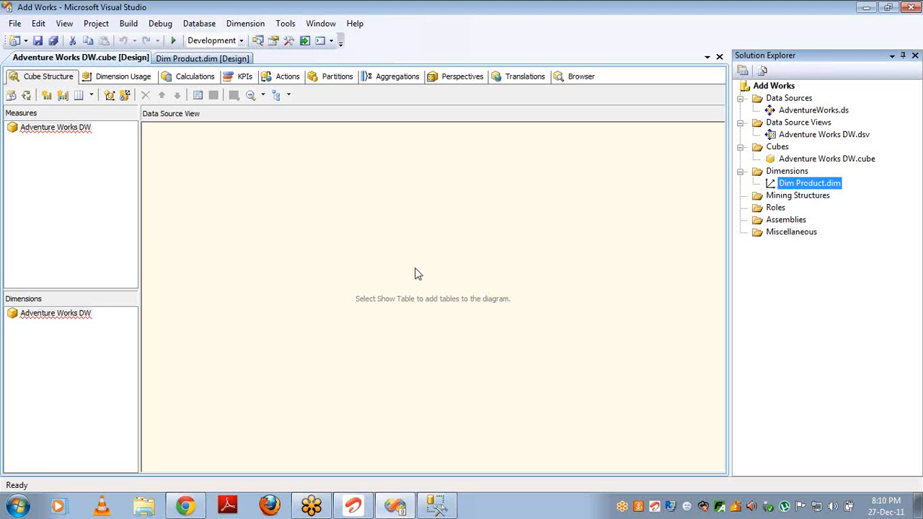
{"action": "left_click", "coordinate": [59, 318]}
{"action": "left_click", "coordinate": [58, 318]}
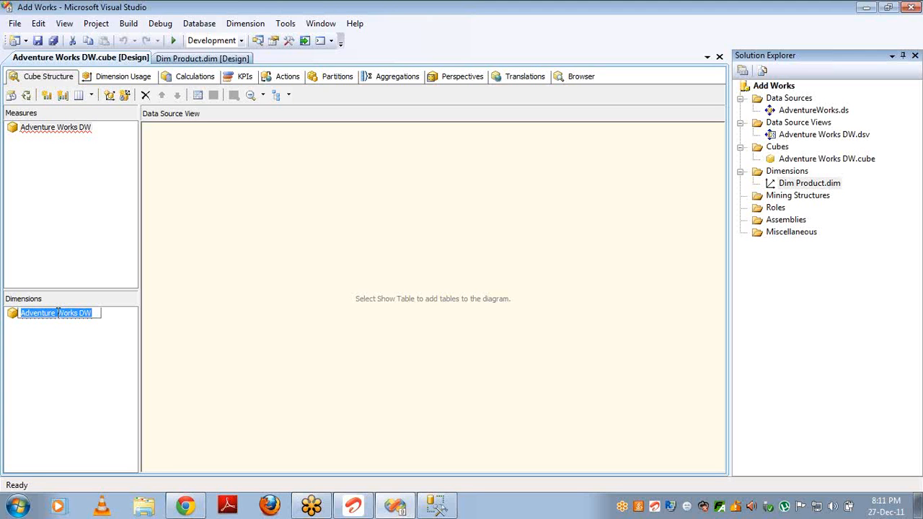
{"action": "left_click", "coordinate": [810, 186]}
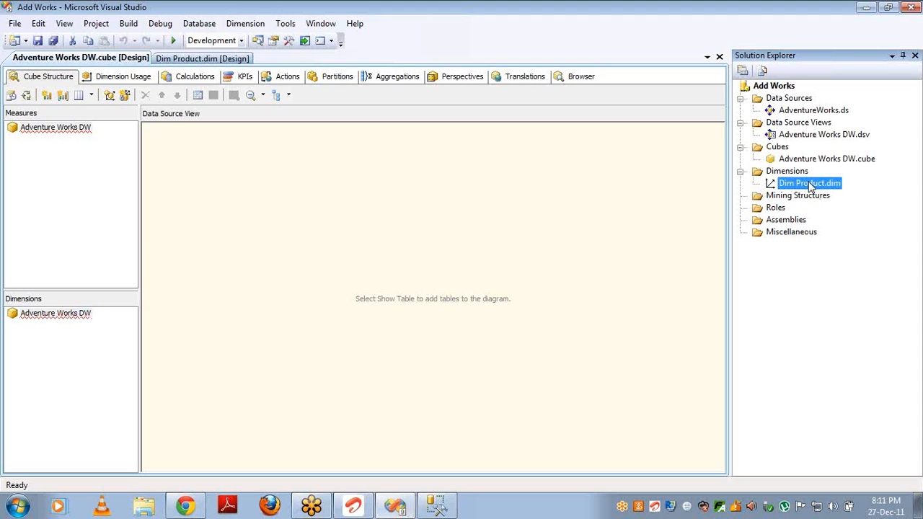
{"action": "left_click", "coordinate": [68, 322]}
{"action": "left_click", "coordinate": [68, 321]}
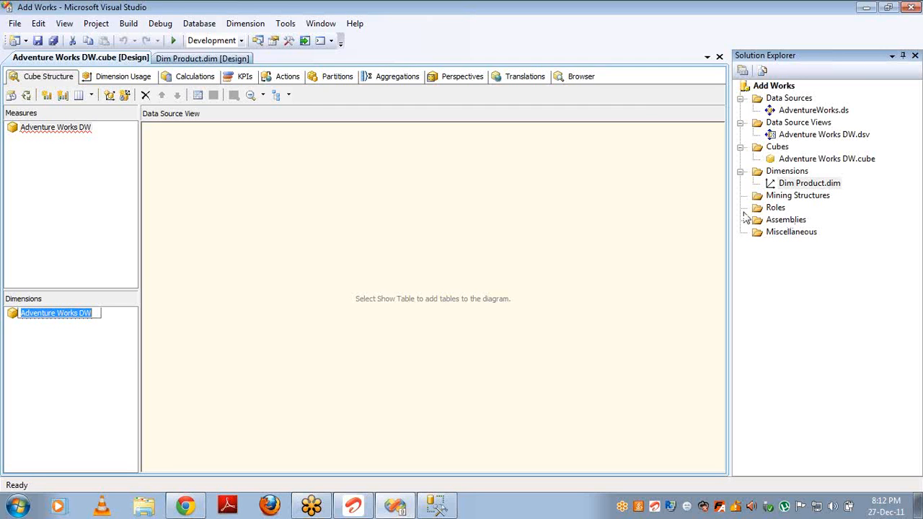
{"action": "left_click", "coordinate": [134, 351]}
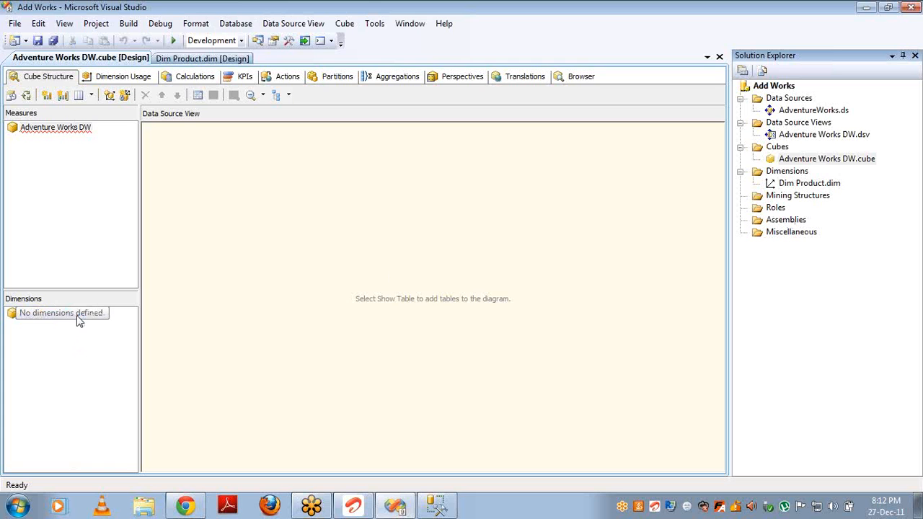
Add Dim Product as a cube dimension to the Adventure Works DW cube
{"action": "right_click", "coordinate": [79, 322]}
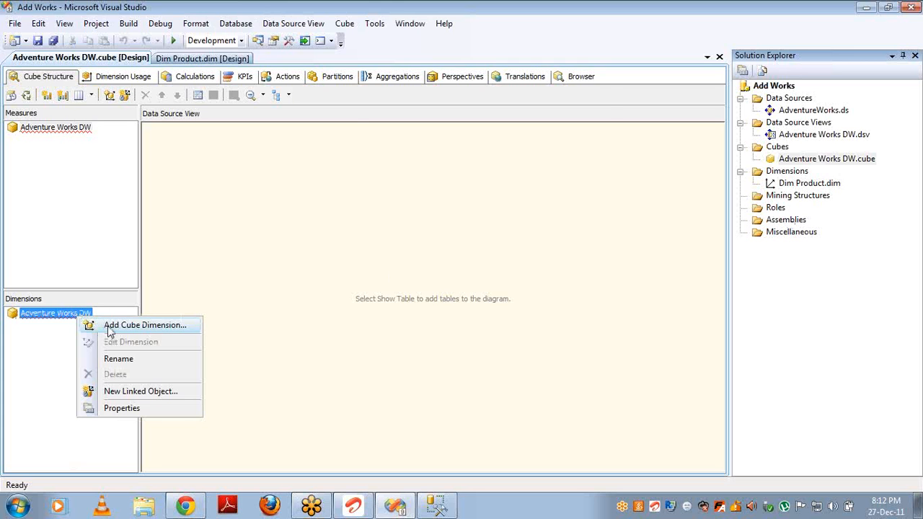
{"action": "left_click", "coordinate": [108, 328]}
{"action": "double_click", "coordinate": [361, 142]}
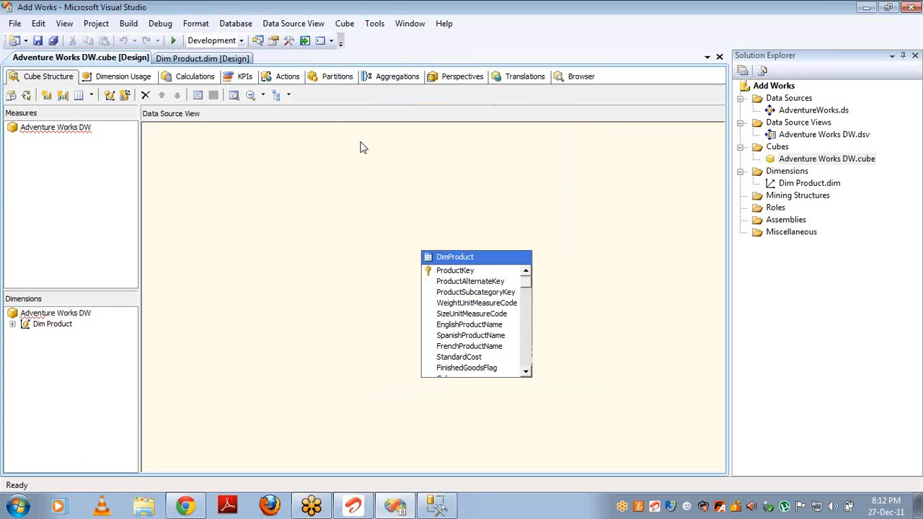
Rename the Dim Product cube dimension to Product
{"action": "left_click", "coordinate": [46, 326]}
{"action": "left_click", "coordinate": [45, 326]}
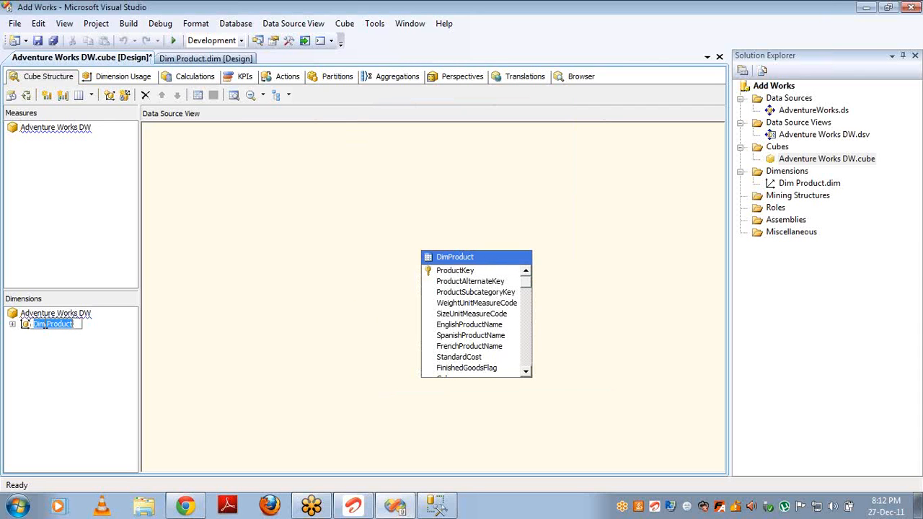
{"action": "left_click", "coordinate": [48, 325]}
{"action": "key", "text": "BackSpace"}
{"action": "key", "text": "BackSpace"}
{"action": "key", "text": "BackSpace"}
{"action": "key", "text": "BackSpace"}
{"action": "key", "text": "Return"}
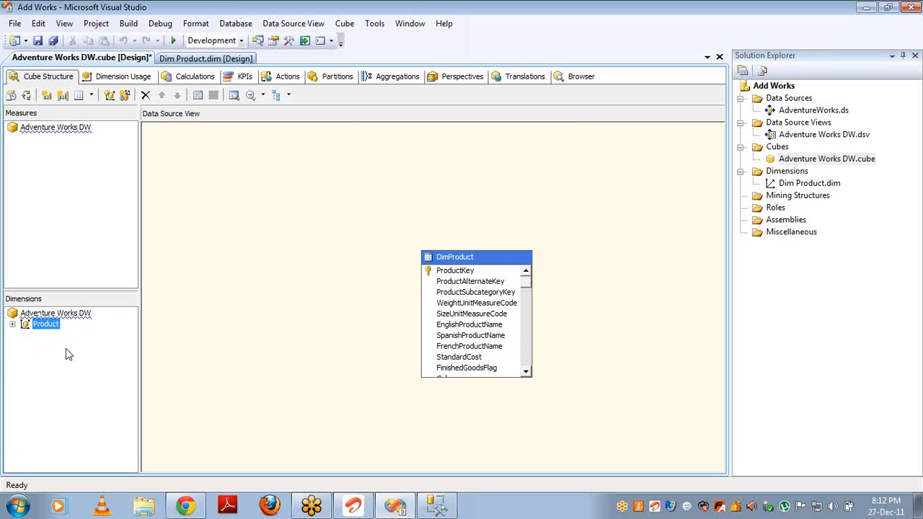
View the Product cube dimension's properties and compare its Name with its ID
{"action": "key", "text": "F4"}
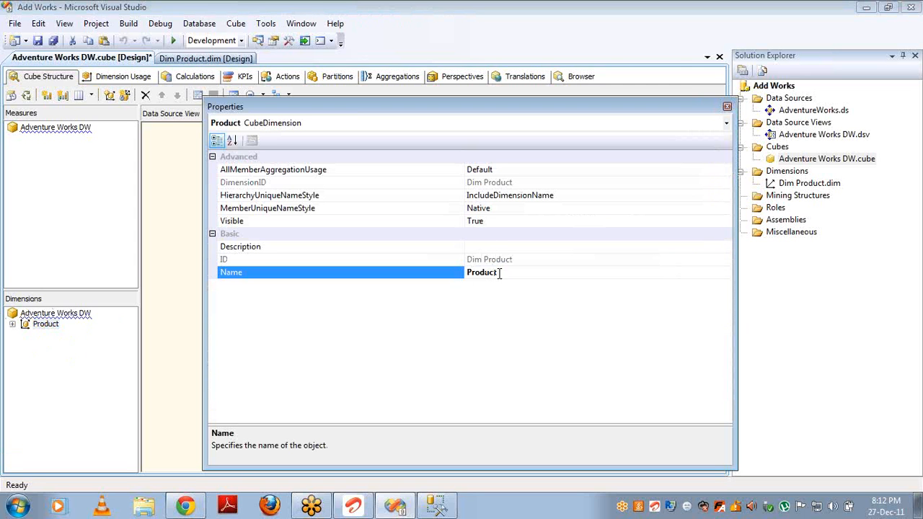
{"action": "left_click", "coordinate": [502, 272]}
{"action": "left_click", "coordinate": [235, 260]}
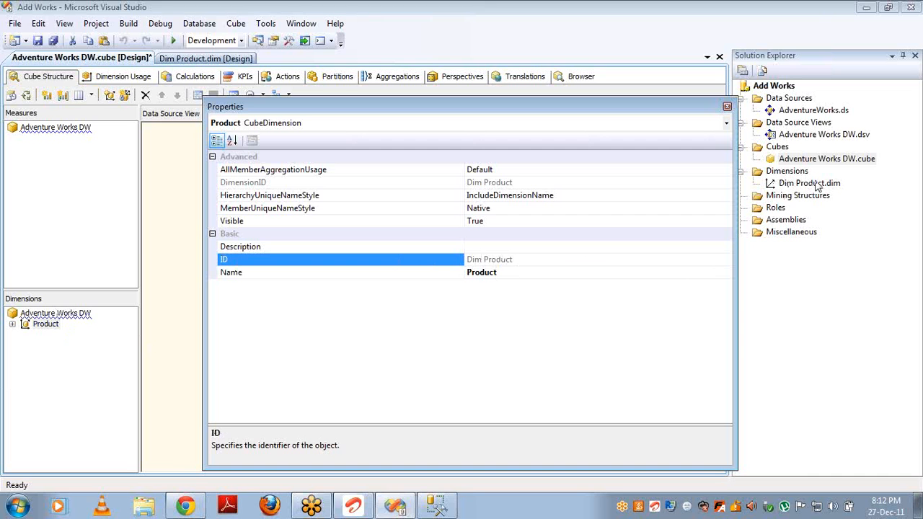
{"action": "left_click", "coordinate": [727, 107]}
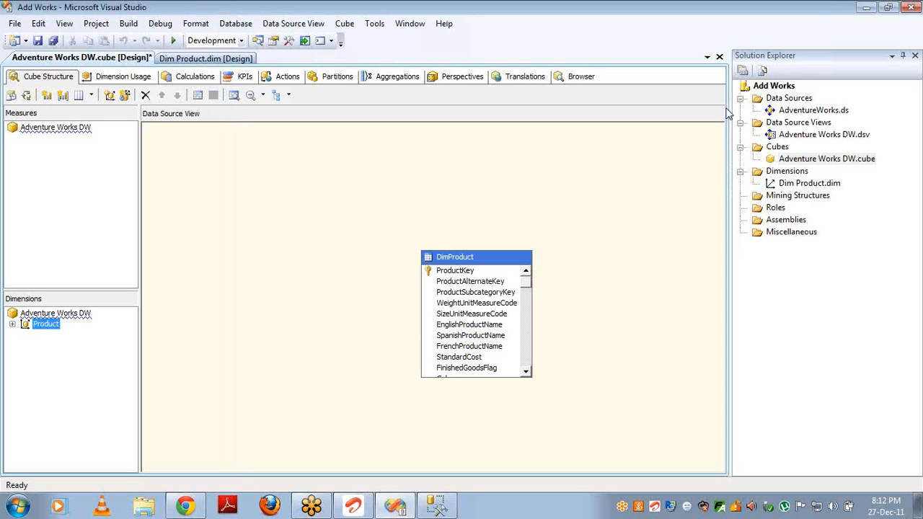
Add a new measure to the cube with Sum usage on the SalesAmount column of the Sales Data table
{"action": "right_click", "coordinate": [87, 135]}
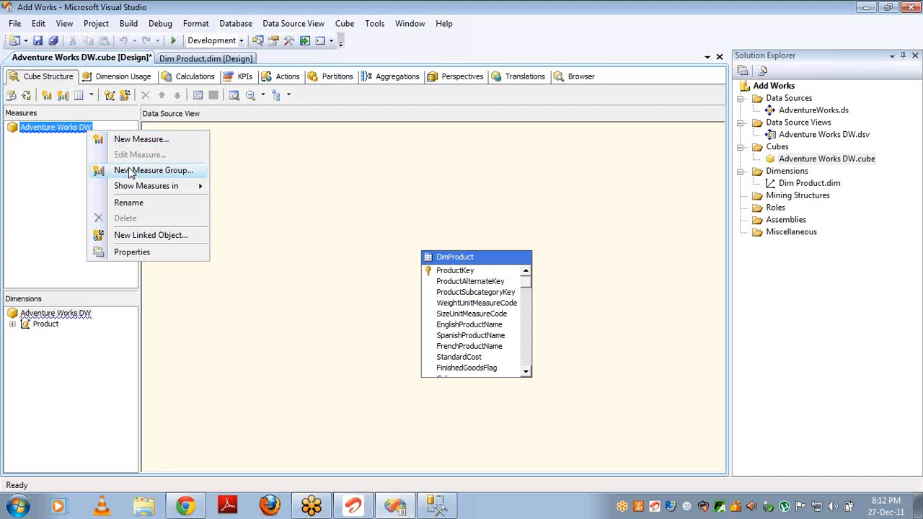
{"action": "left_click", "coordinate": [138, 137]}
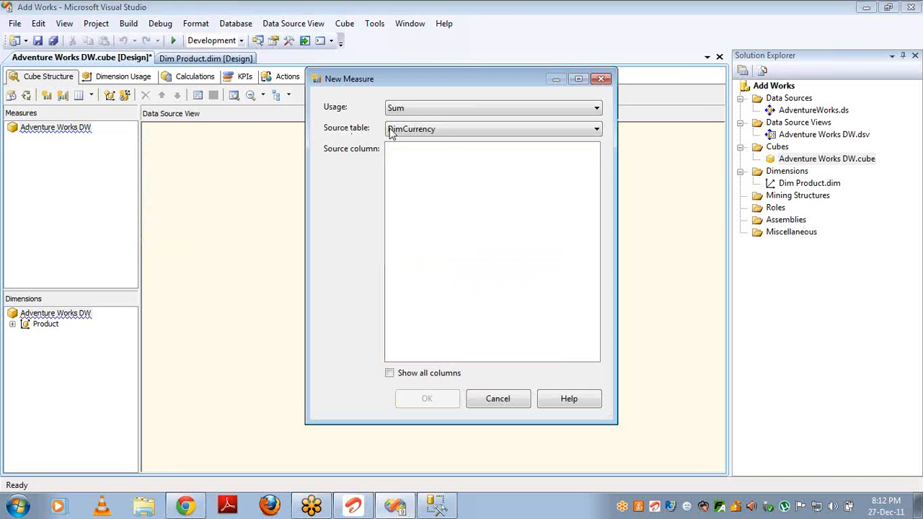
{"action": "left_click", "coordinate": [443, 129]}
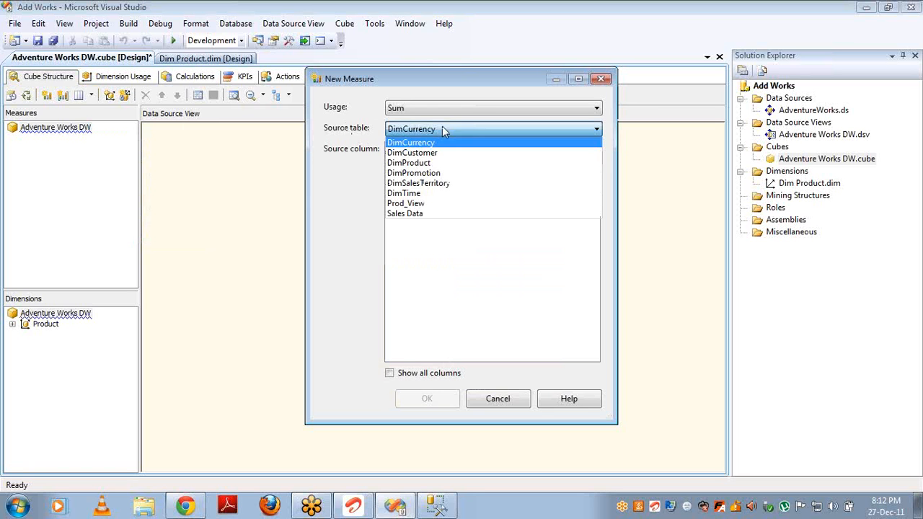
{"action": "left_click", "coordinate": [414, 215]}
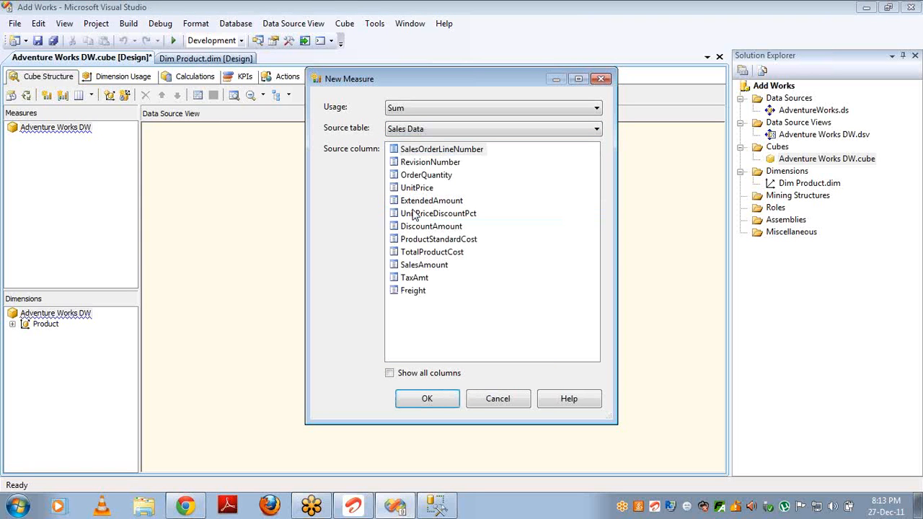
{"action": "double_click", "coordinate": [425, 265]}
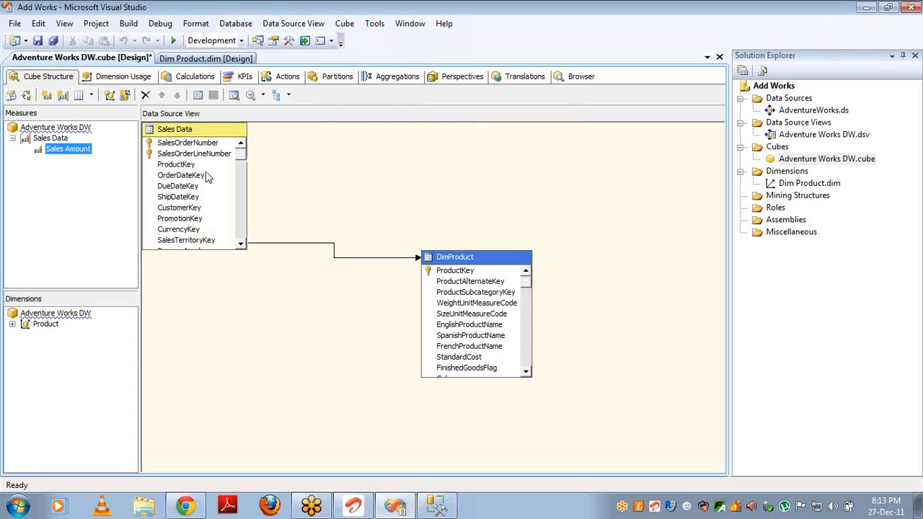
{"action": "left_click", "coordinate": [52, 139]}
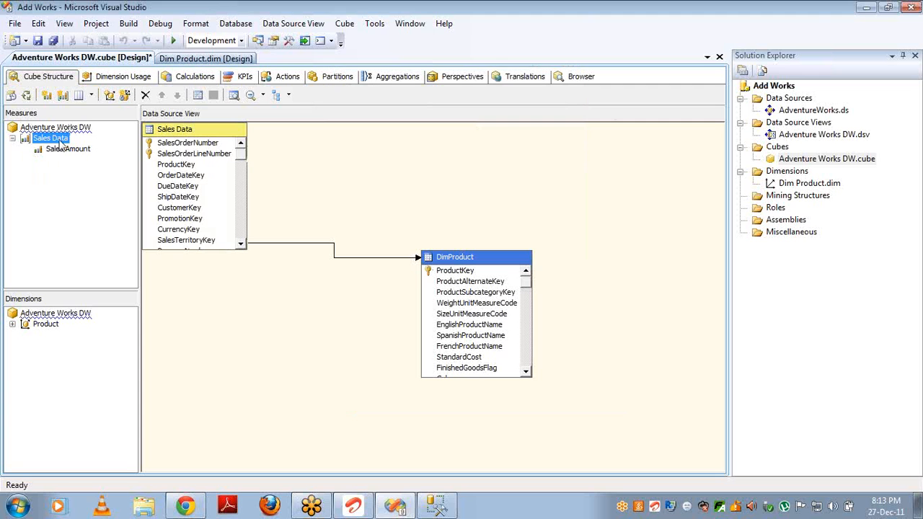
{"action": "left_click", "coordinate": [64, 128]}
{"action": "right_click", "coordinate": [65, 128]}
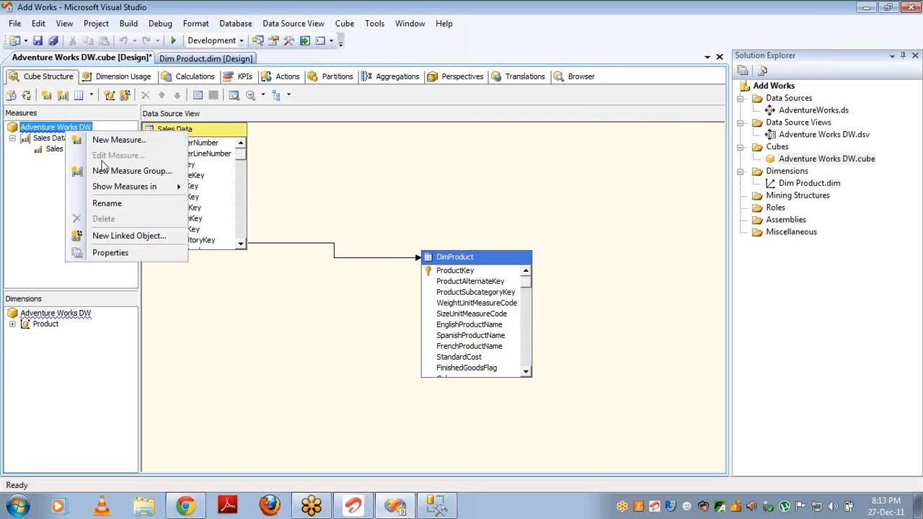
{"action": "left_click", "coordinate": [106, 172]}
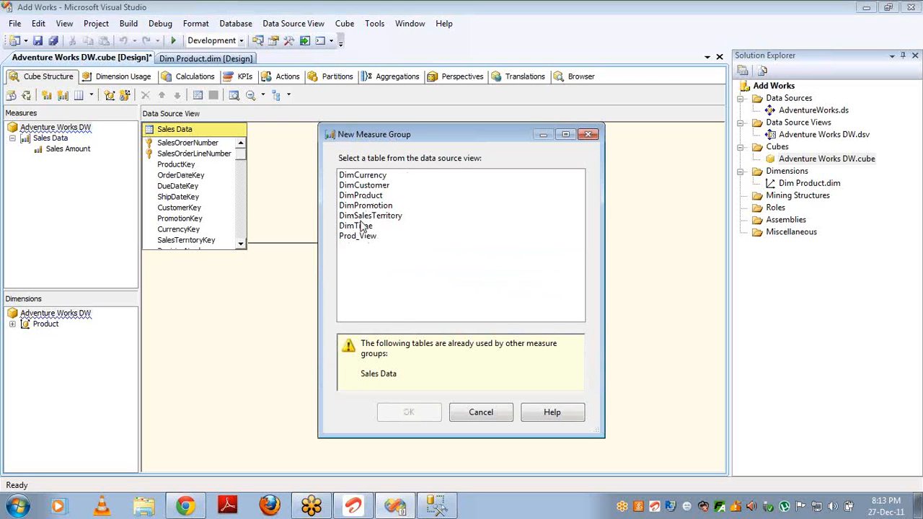
{"action": "left_click", "coordinate": [479, 411]}
Delete the Sales Data measure group from the cube
{"action": "left_click", "coordinate": [58, 139]}
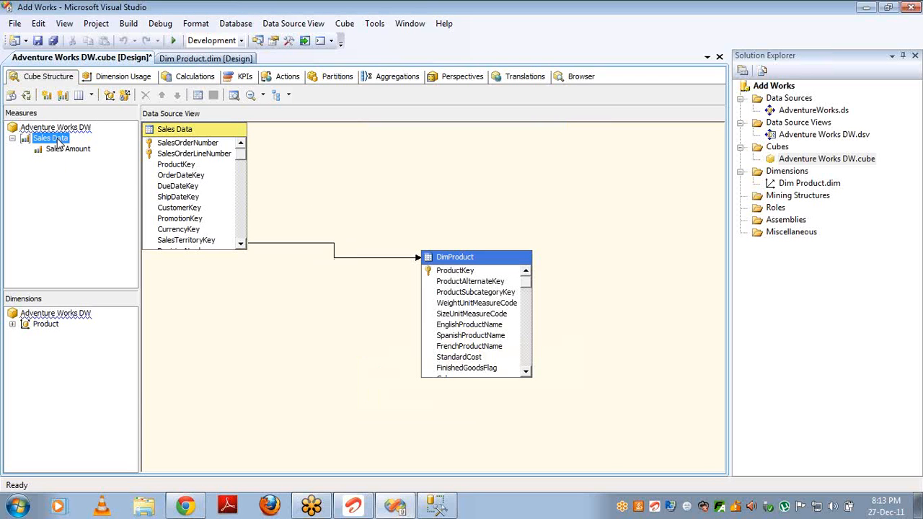
{"action": "key", "text": "Delete"}
{"action": "key", "text": "Return"}
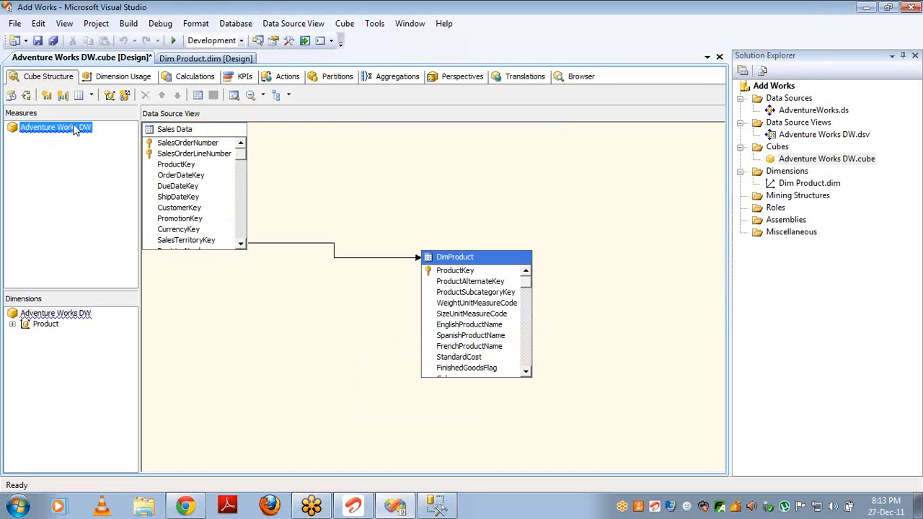
Create a new measure group from the Sales Data table and expand it to list its measures
{"action": "right_click", "coordinate": [75, 128]}
{"action": "left_click", "coordinate": [108, 165]}
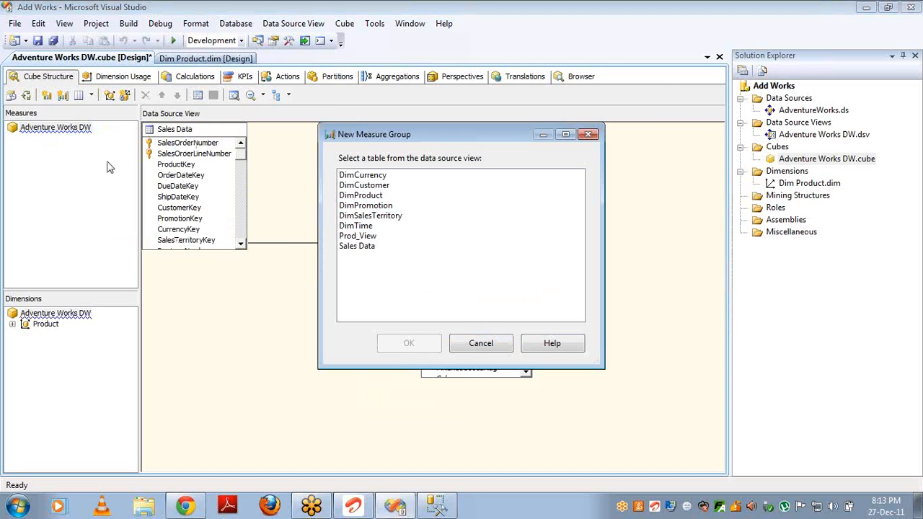
{"action": "left_click", "coordinate": [355, 249]}
{"action": "double_click", "coordinate": [355, 249]}
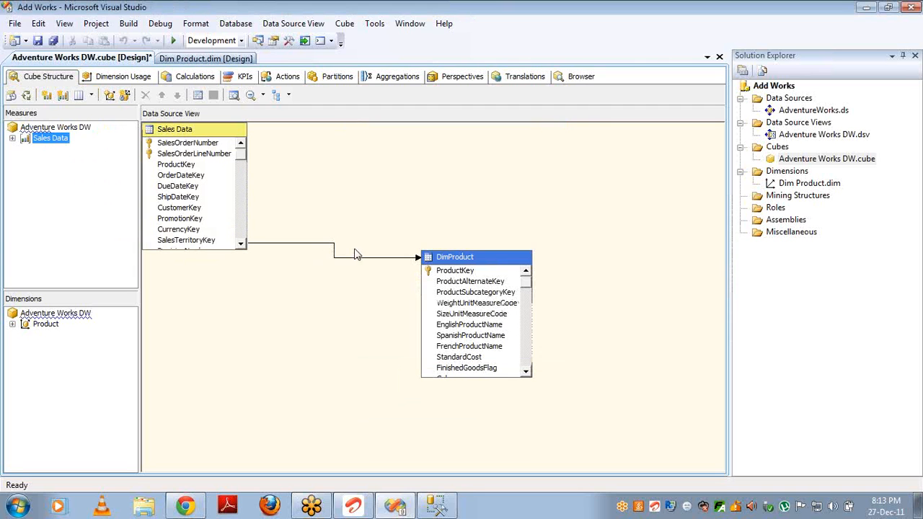
{"action": "left_click", "coordinate": [13, 138]}
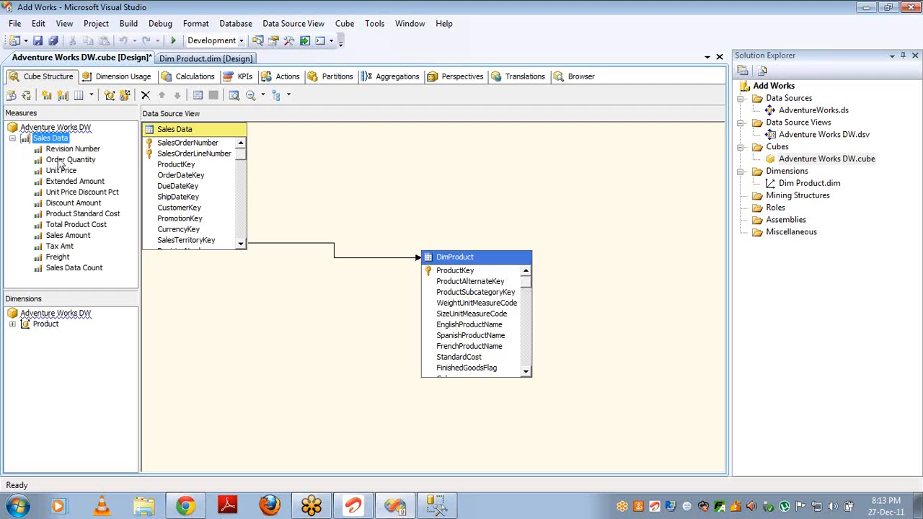
Go through the measures of the Sales Data measure group from Revision Number to Freight and back
{"action": "left_click", "coordinate": [66, 150]}
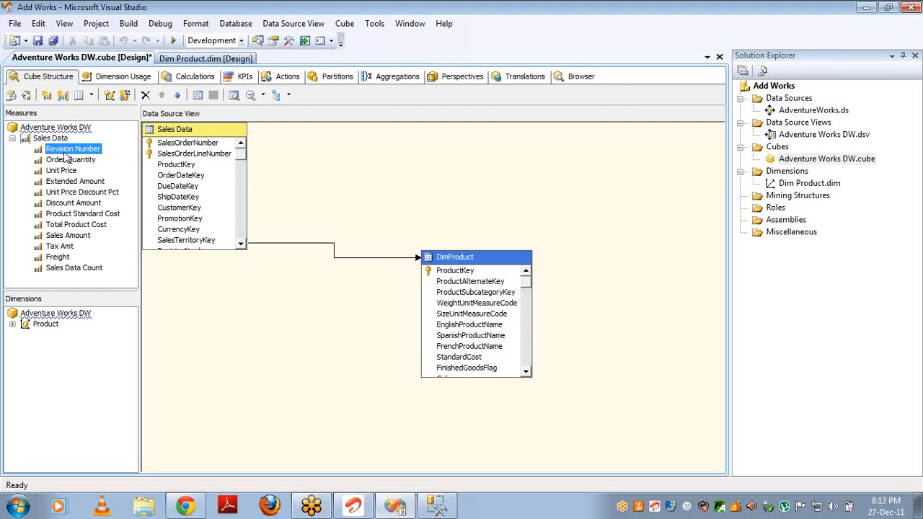
{"action": "key", "text": "Down"}
{"action": "key", "text": "Down"}
{"action": "key", "text": "Down"}
{"action": "key", "text": "Down"}
{"action": "key", "text": "Down"}
{"action": "key", "text": "Down"}
{"action": "key", "text": "Down"}
{"action": "key", "text": "Down"}
{"action": "key", "text": "Down"}
{"action": "key", "text": "Down"}
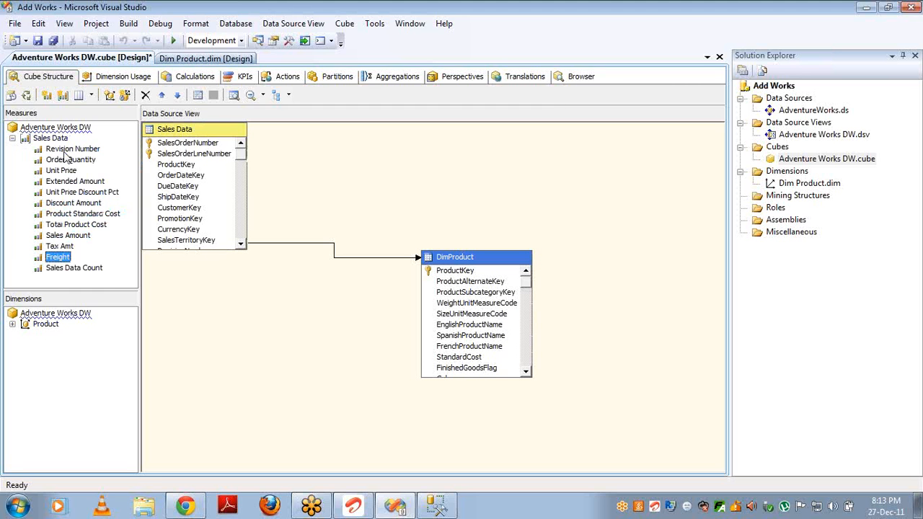
{"action": "key", "text": "Up"}
{"action": "key", "text": "Up"}
{"action": "key", "text": "Up"}
{"action": "key", "text": "Up"}
{"action": "key", "text": "Up"}
{"action": "key", "text": "Up"}
{"action": "key", "text": "Up"}
{"action": "key", "text": "Up"}
{"action": "key", "text": "Up"}
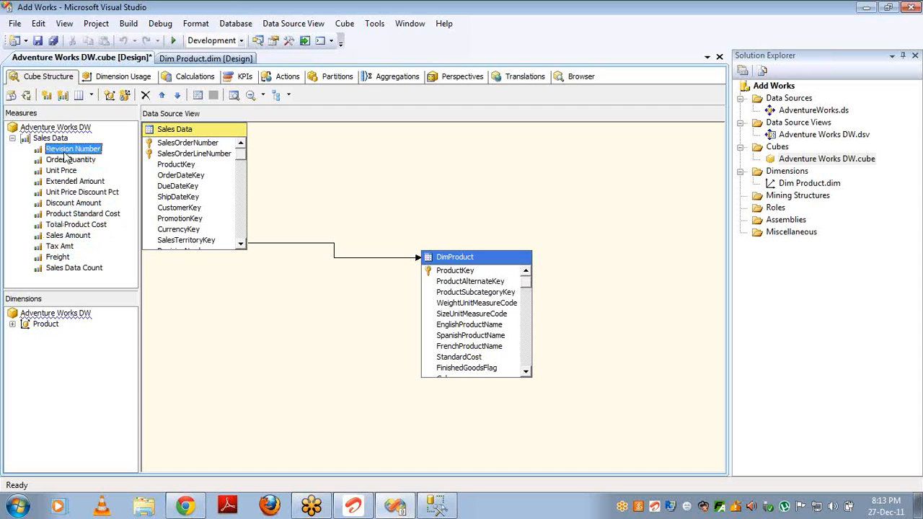
{"action": "key", "text": "Up"}
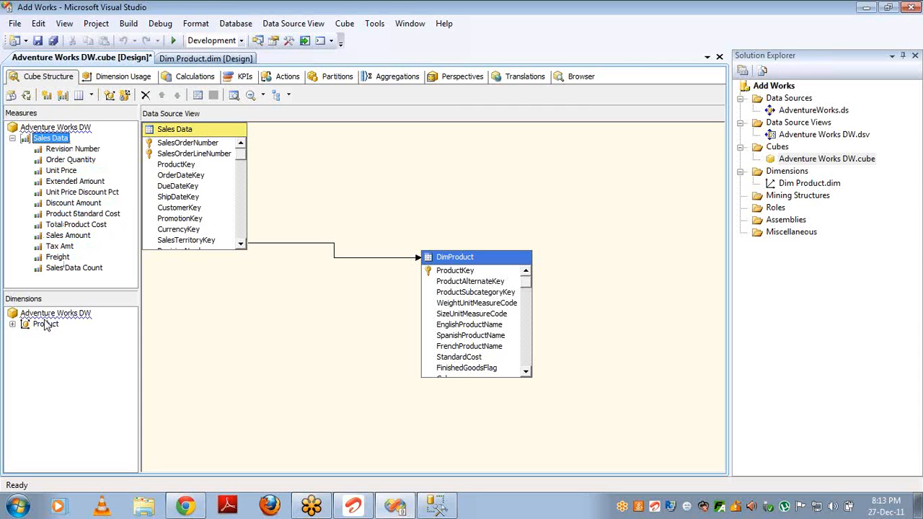
{"action": "left_click", "coordinate": [47, 324]}
{"action": "left_click", "coordinate": [57, 160]}
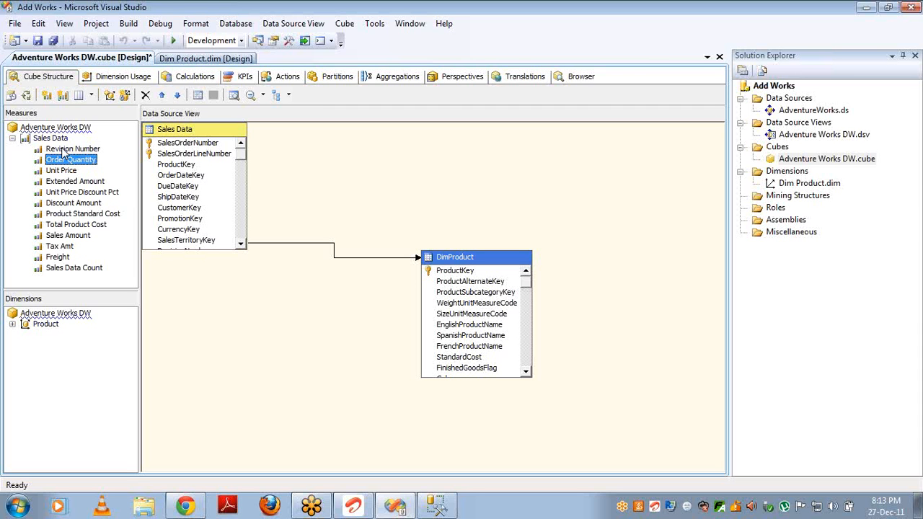
{"action": "left_click", "coordinate": [63, 149]}
{"action": "left_click", "coordinate": [59, 130]}
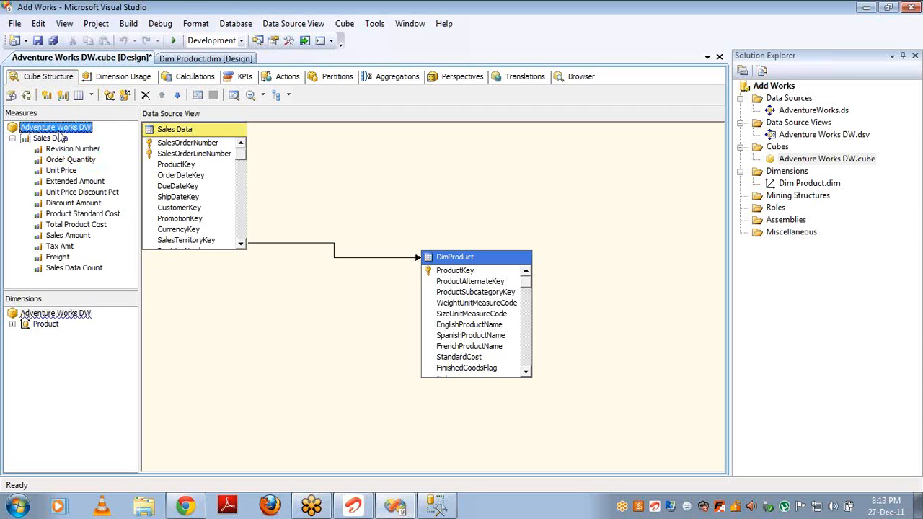
{"action": "right_click", "coordinate": [61, 135]}
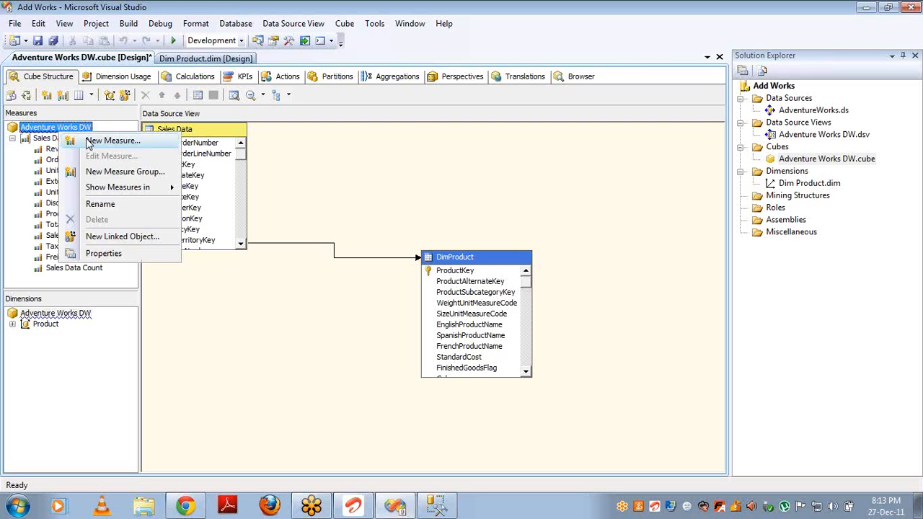
{"action": "left_click", "coordinate": [53, 149]}
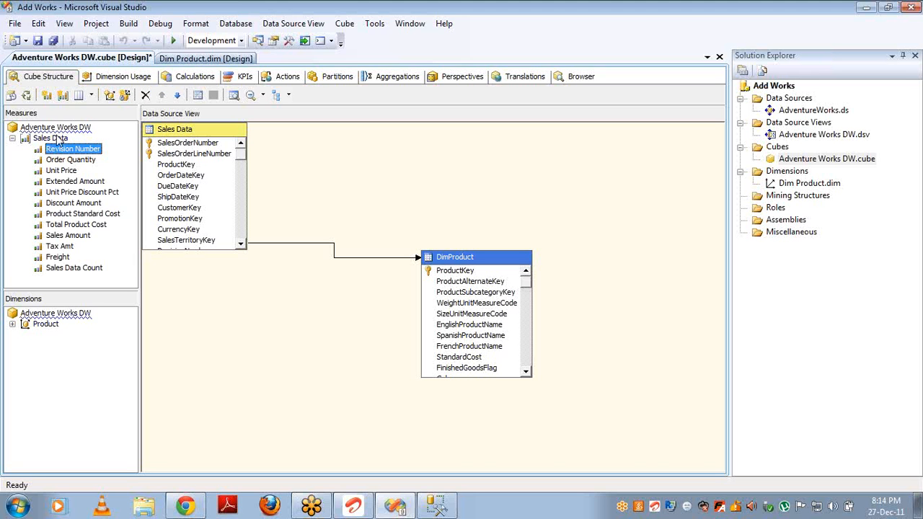
{"action": "left_click", "coordinate": [61, 129]}
{"action": "right_click", "coordinate": [63, 130]}
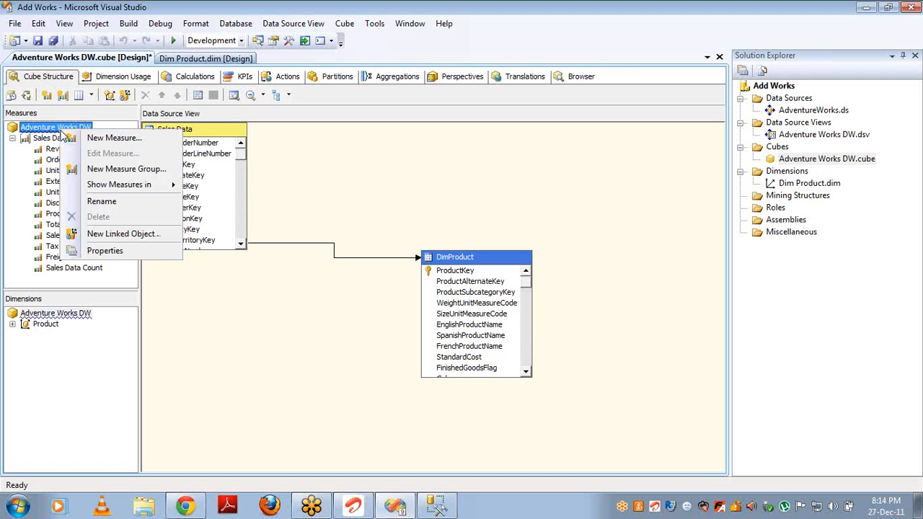
{"action": "left_click", "coordinate": [48, 272]}
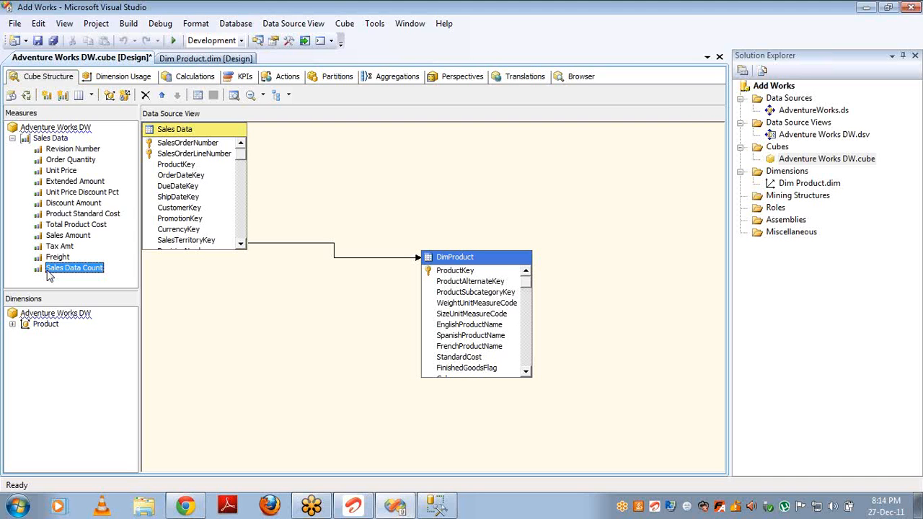
Delete the measures Revision Number, Order Quantity, Unit Price, Extended Amount, Unit Price Discount Pct, Discount Amount, Product Standard Cost and Total Product Cost
{"action": "left_click", "coordinate": [67, 150]}
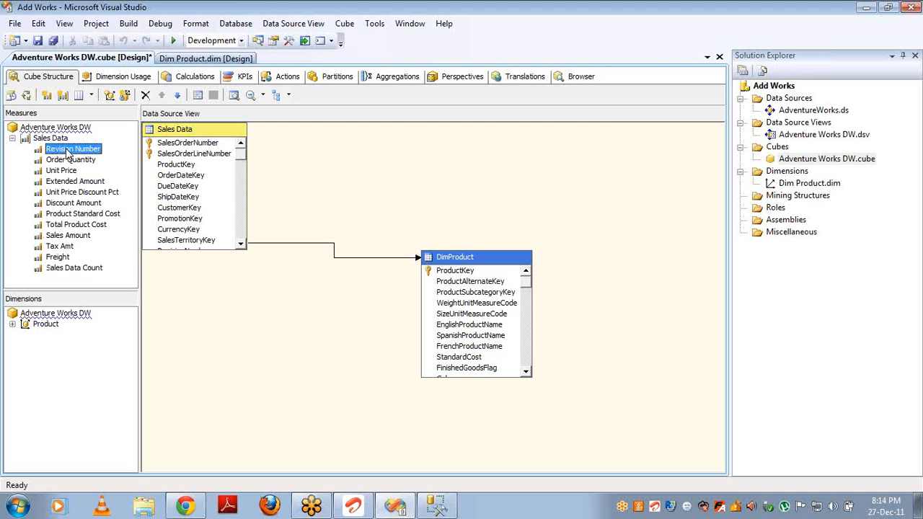
{"action": "key", "text": "Delete"}
{"action": "key", "text": "Return"}
{"action": "key", "text": "Delete"}
{"action": "key", "text": "Return"}
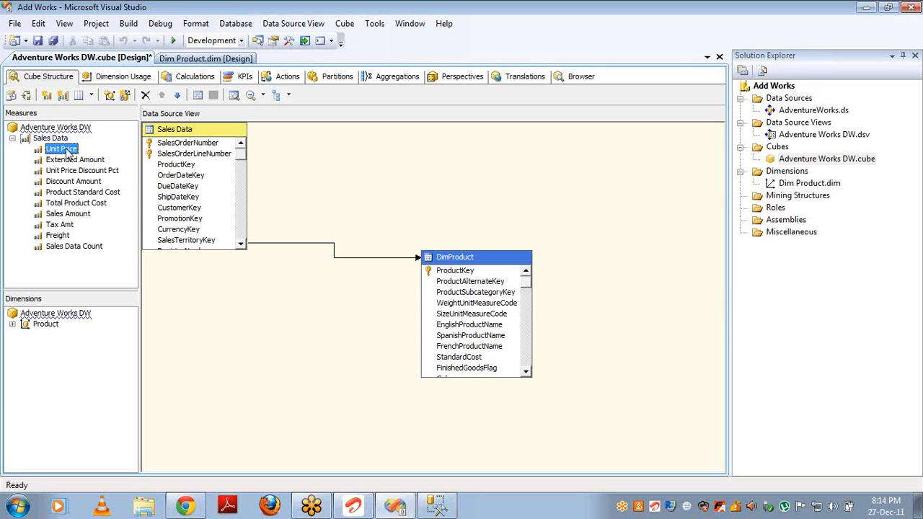
{"action": "key", "text": "Delete"}
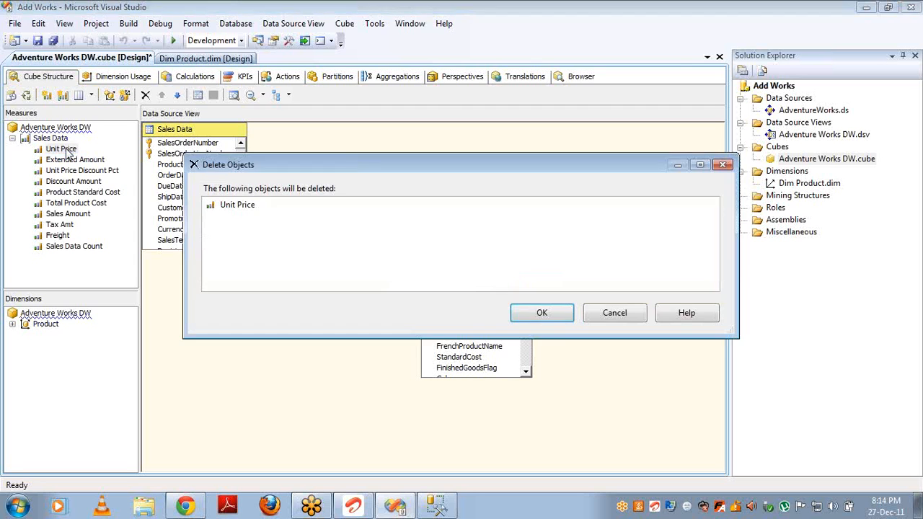
{"action": "key", "text": "Return"}
{"action": "key", "text": "Delete"}
{"action": "key", "text": "Return"}
{"action": "key", "text": "Delete"}
{"action": "key", "text": "Return"}
{"action": "key", "text": "Delete"}
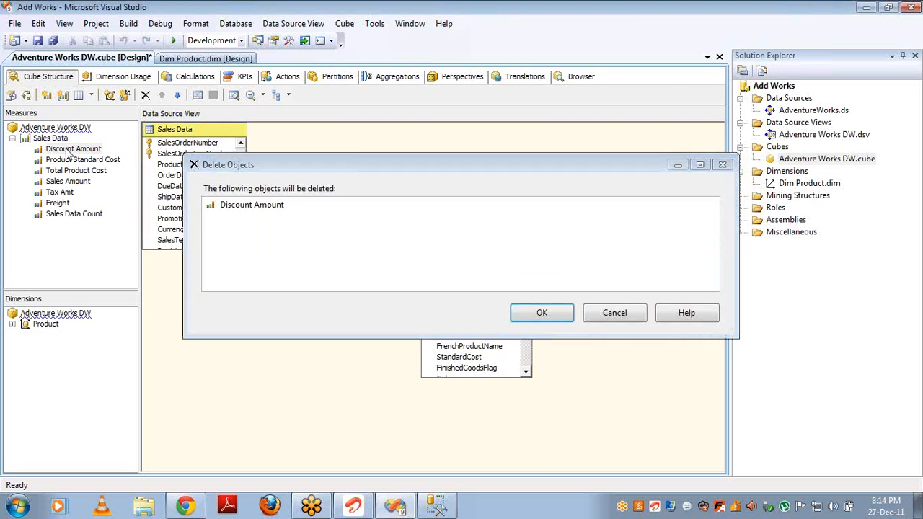
{"action": "key", "text": "Return"}
{"action": "key", "text": "Delete"}
{"action": "key", "text": "Return"}
{"action": "key", "text": "Delete"}
{"action": "key", "text": "Return"}
Delete the Tax Amt, Freight and Sales Data Count measures from the Sales Data measure group, keeping Sales Amount
{"action": "key", "text": "Down"}
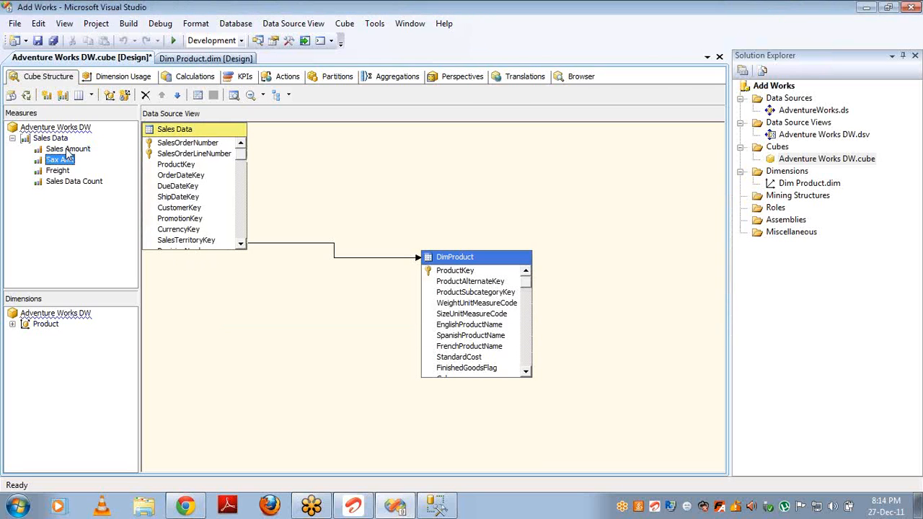
{"action": "key", "text": "Delete"}
{"action": "key", "text": "Return"}
{"action": "key", "text": "Delete"}
{"action": "key", "text": "Return"}
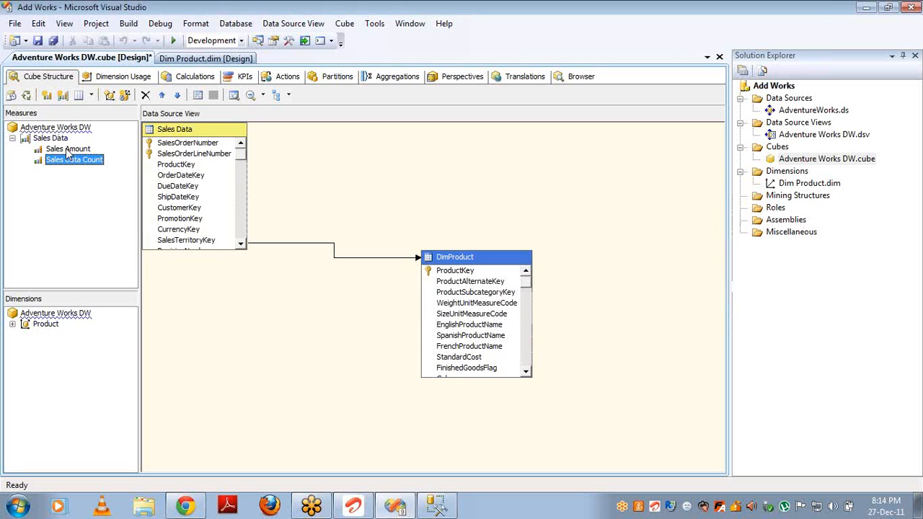
{"action": "key", "text": "Delete"}
{"action": "key", "text": "Return"}
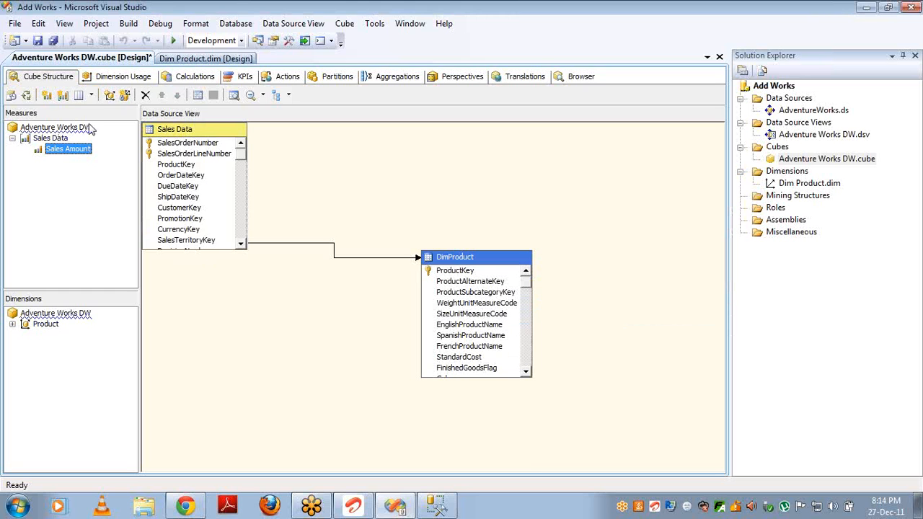
Review how the Product dimension relates to Sales Data in the dimension usage and the data source view diagram, and return to the cube
{"action": "left_click", "coordinate": [123, 76]}
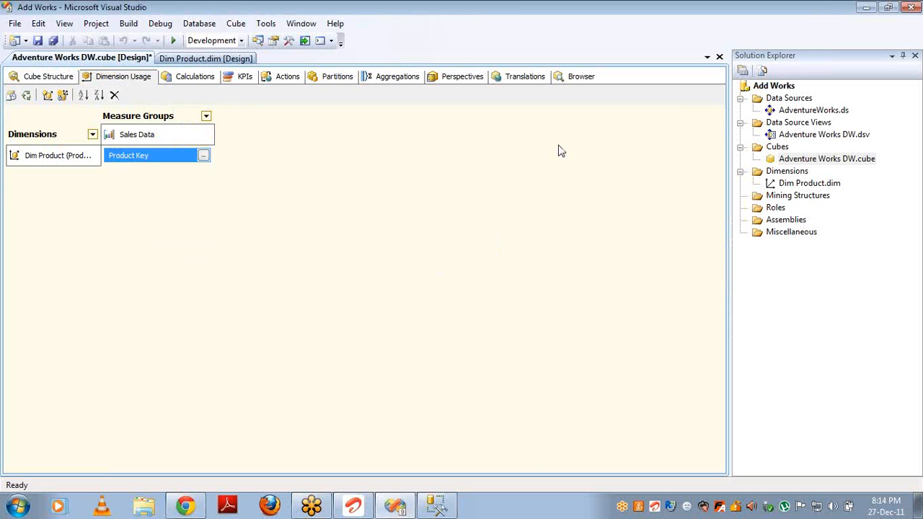
{"action": "left_click", "coordinate": [786, 136]}
{"action": "double_click", "coordinate": [785, 136]}
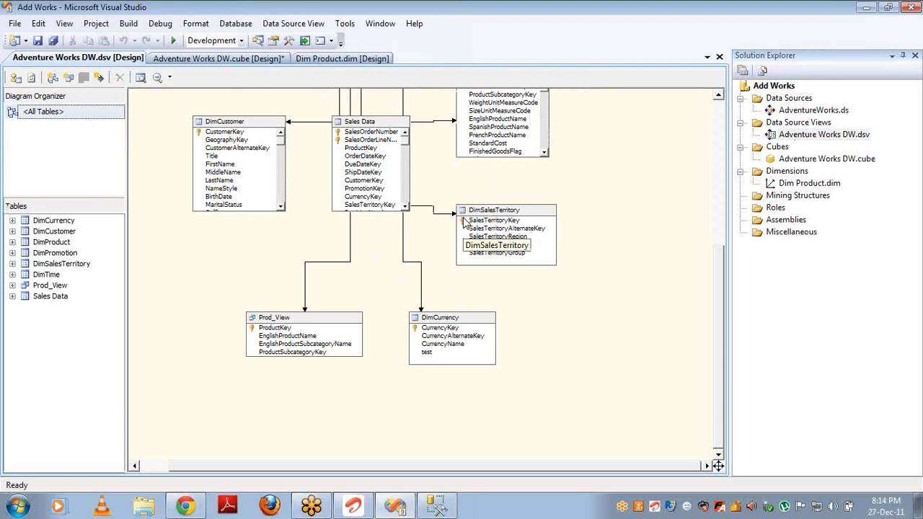
{"action": "double_click", "coordinate": [787, 159]}
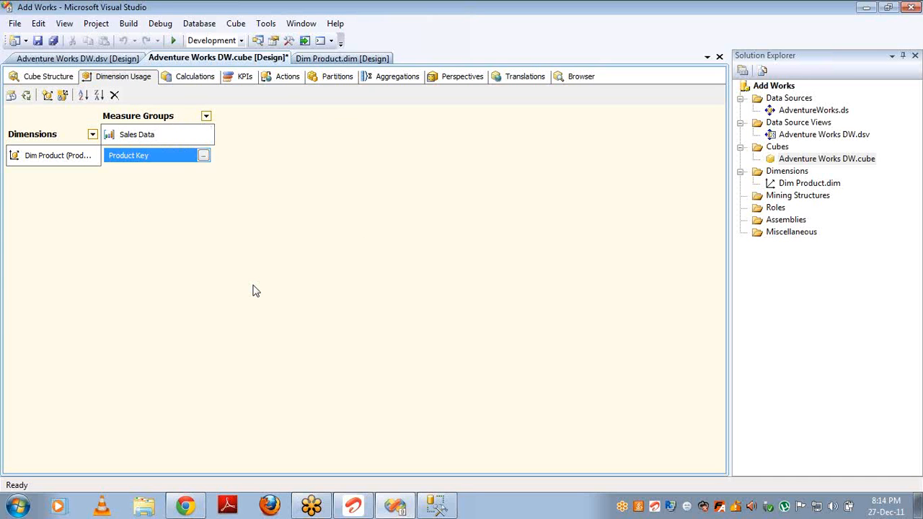
Build, deploy and fully process the Adventure Works DW cube, then dismiss the processing windows and collapse the deployment progress
{"action": "left_click", "coordinate": [26, 95]}
{"action": "key", "text": "Return"}
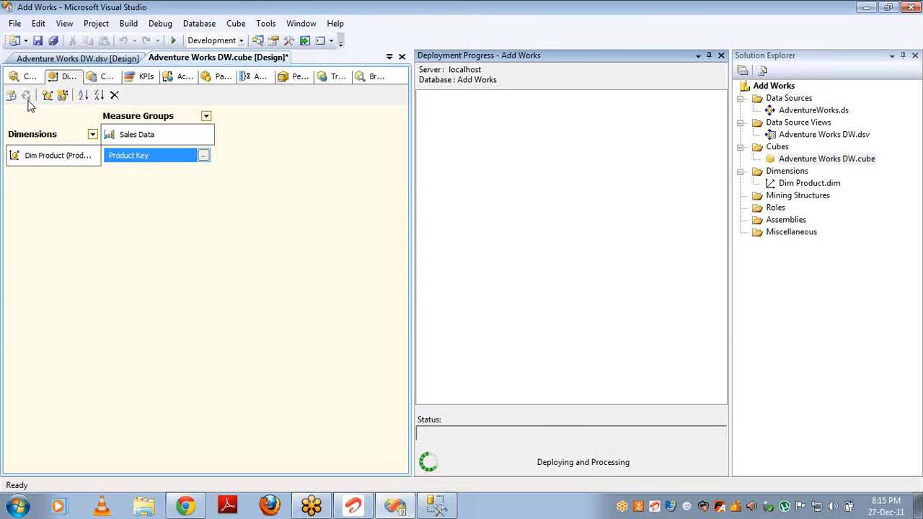
{"action": "key", "text": "Return"}
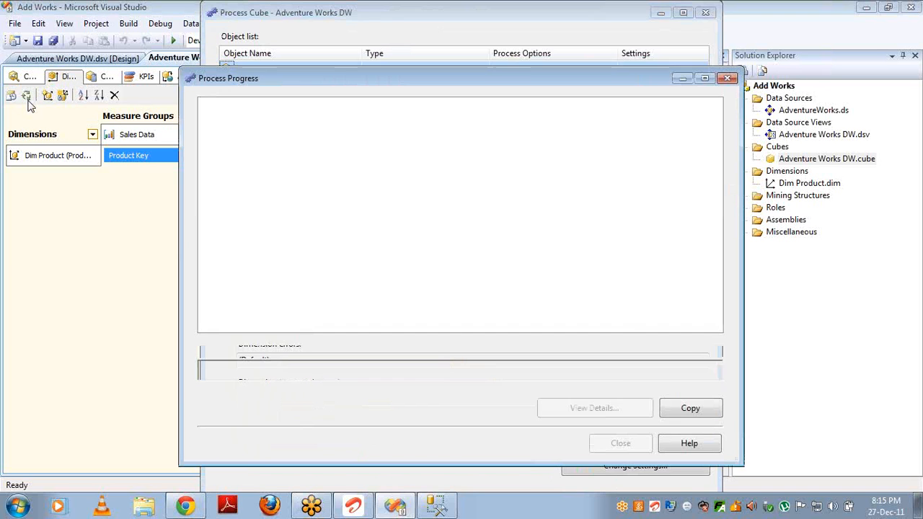
{"action": "left_click", "coordinate": [617, 443]}
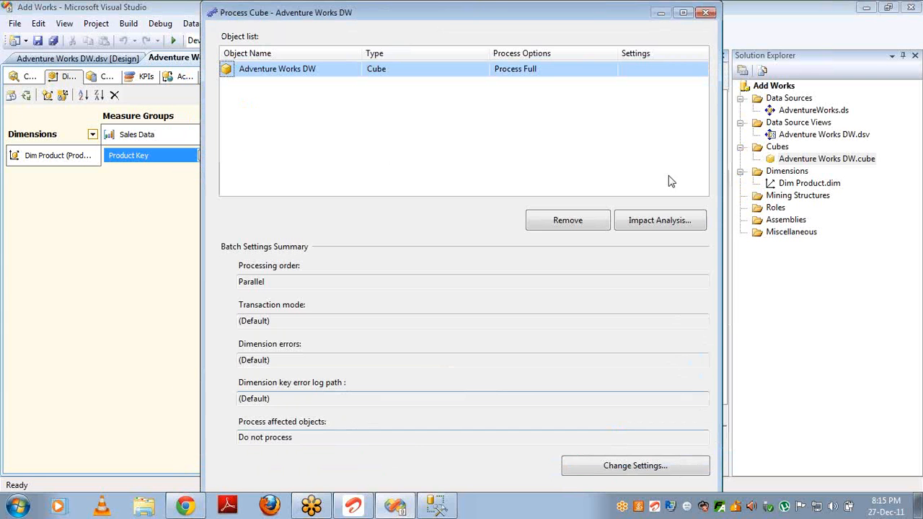
{"action": "left_click", "coordinate": [706, 14]}
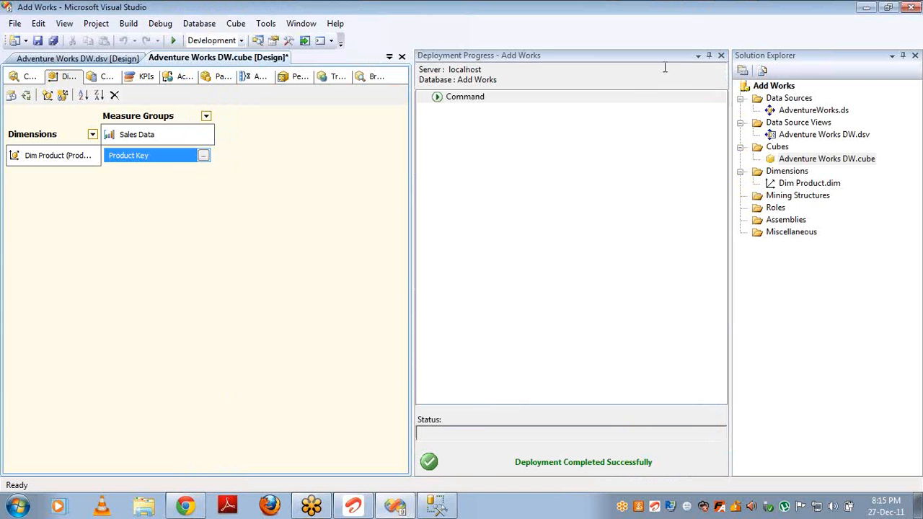
{"action": "left_click", "coordinate": [712, 57]}
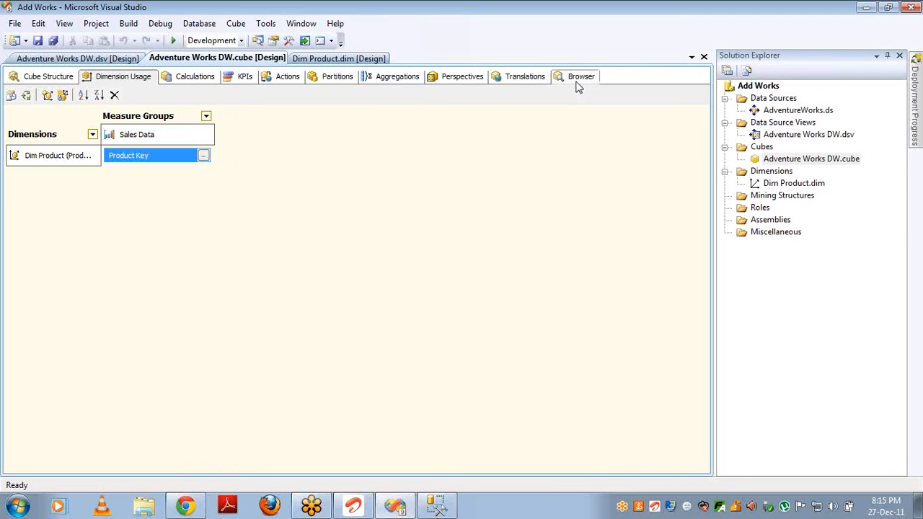
Browse the cube with Sales Amount as the total and the product Color attribute on rows
{"action": "left_click", "coordinate": [578, 78]}
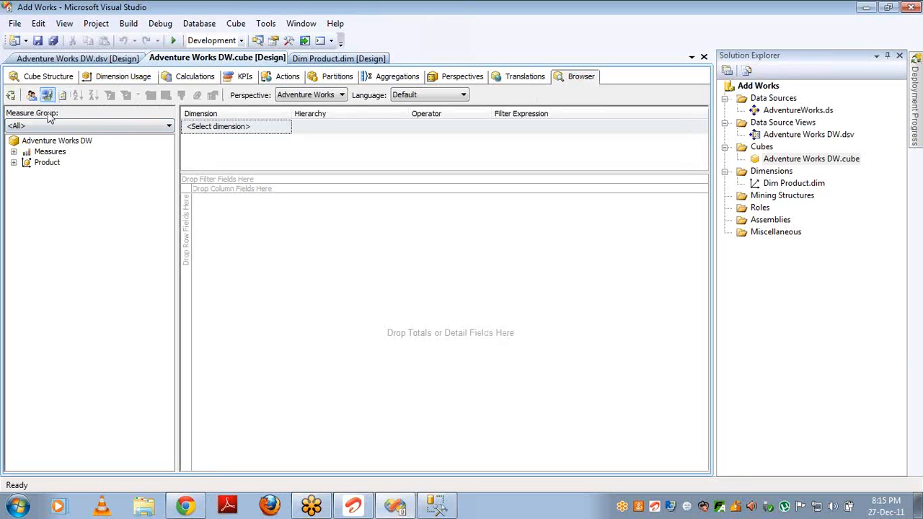
{"action": "left_click", "coordinate": [14, 152]}
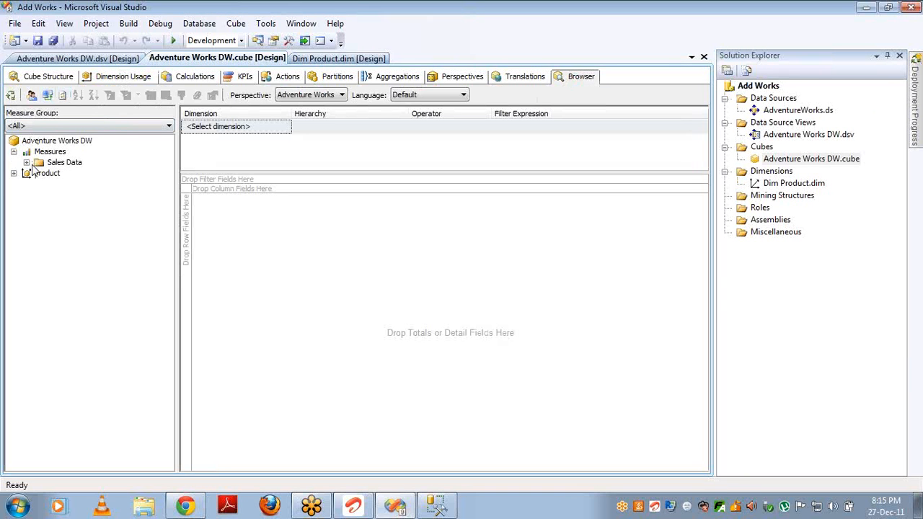
{"action": "left_click", "coordinate": [26, 162]}
{"action": "left_click_drag", "start_coordinate": [75, 173], "coordinate": [283, 251]}
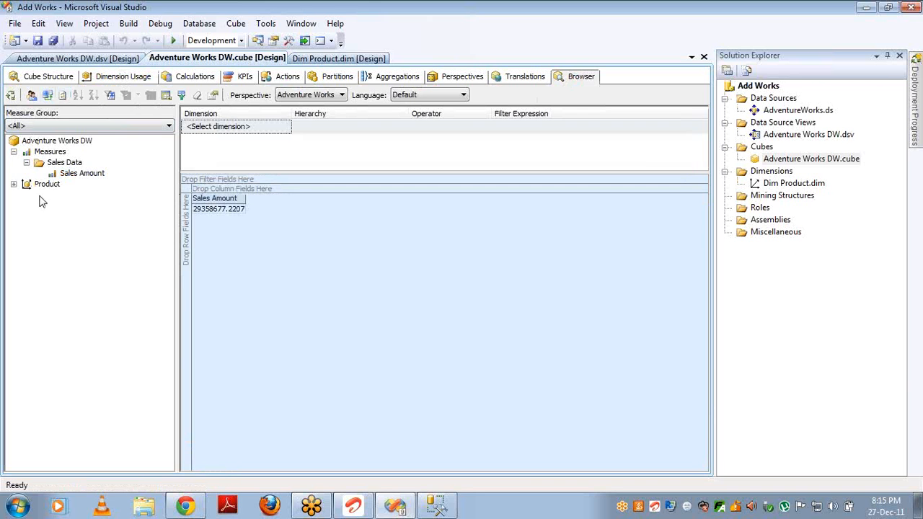
{"action": "left_click", "coordinate": [13, 184]}
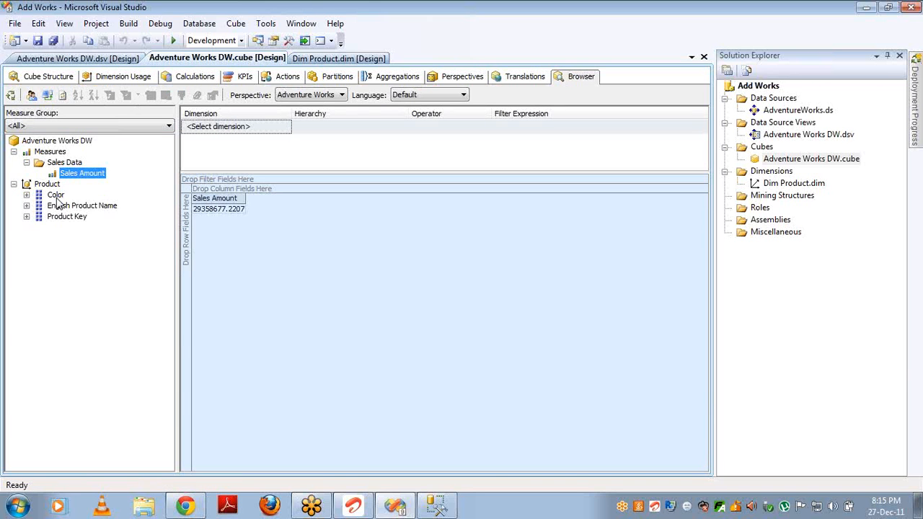
{"action": "left_click_drag", "start_coordinate": [56, 195], "coordinate": [189, 249]}
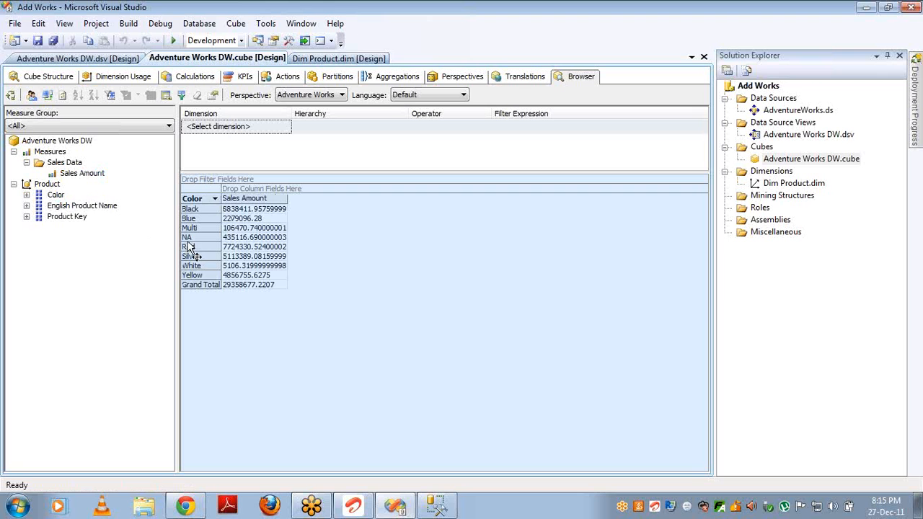
Add English Product Name to the rows inside Color, check the Black products and leave Blue expanded
{"action": "left_click_drag", "start_coordinate": [78, 209], "coordinate": [212, 220]}
{"action": "left_click", "coordinate": [186, 210]}
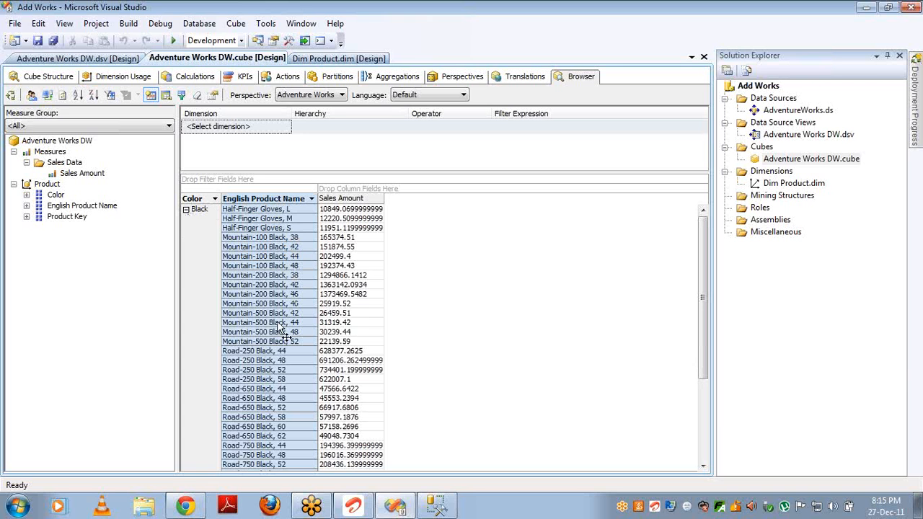
{"action": "left_click", "coordinate": [186, 210]}
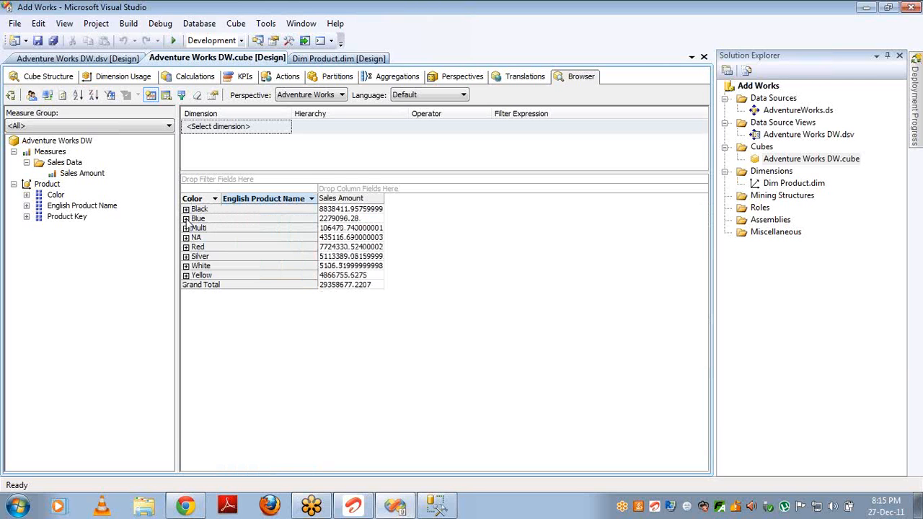
{"action": "left_click", "coordinate": [186, 219]}
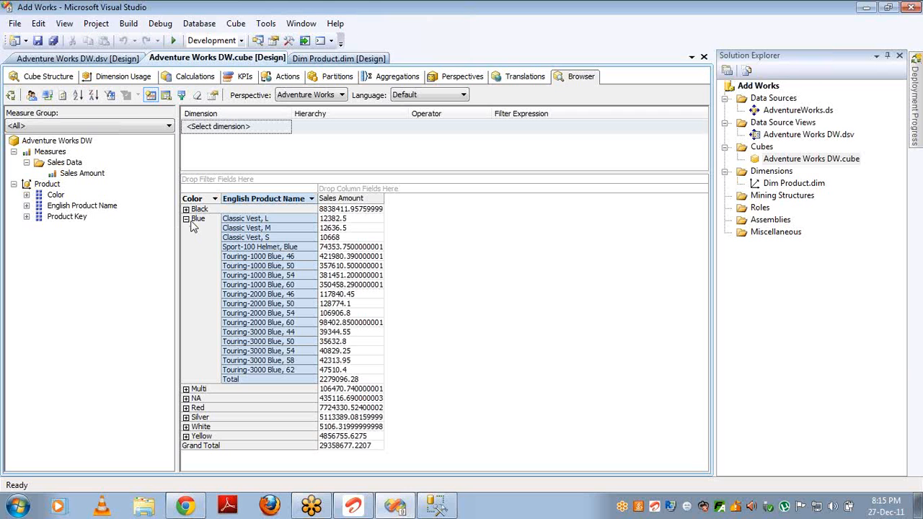
Place English Product Name before Color on the rows and expand the products from All-Purpose Bike Stand to Classic Vest, S
{"action": "left_click_drag", "start_coordinate": [263, 204], "coordinate": [186, 203]}
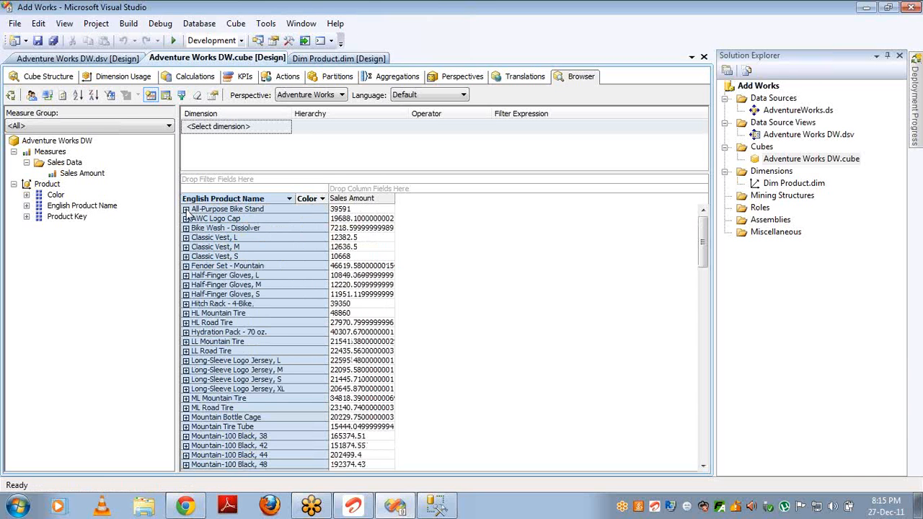
{"action": "left_click", "coordinate": [186, 210]}
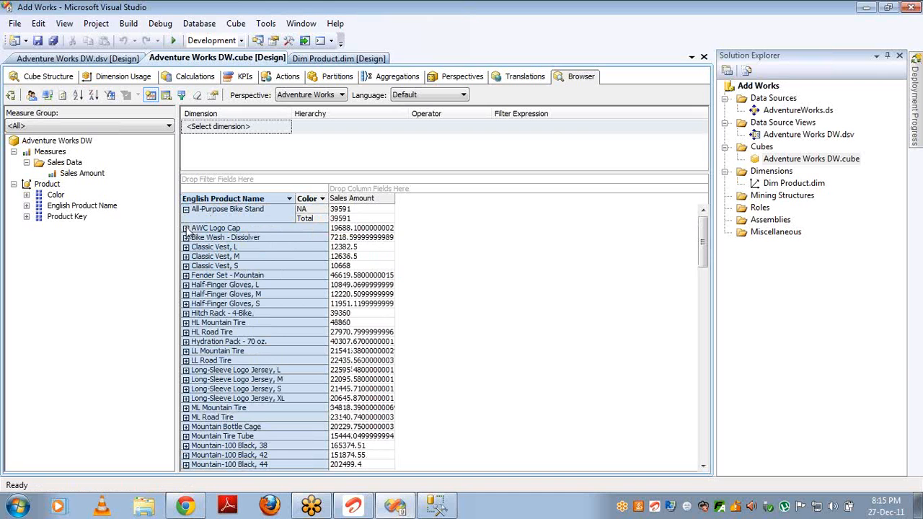
{"action": "left_click", "coordinate": [186, 228]}
{"action": "left_click", "coordinate": [186, 246]}
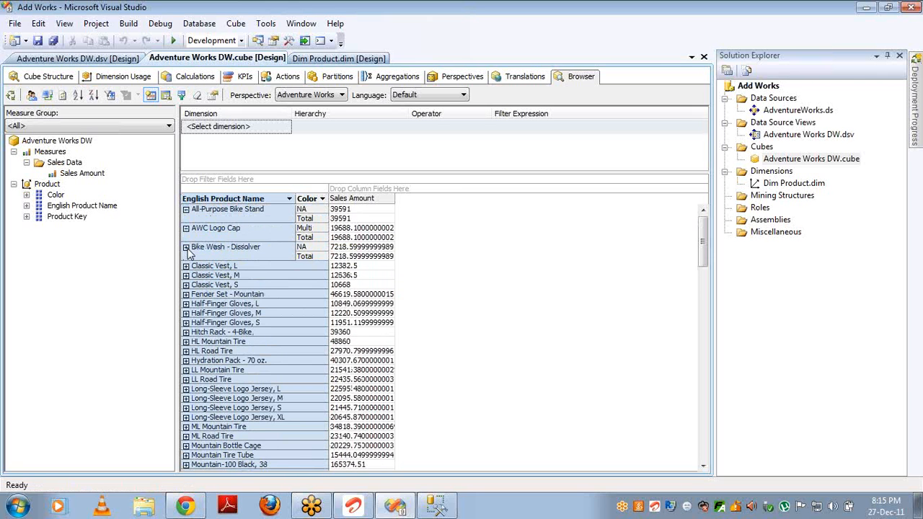
{"action": "left_click", "coordinate": [186, 266]}
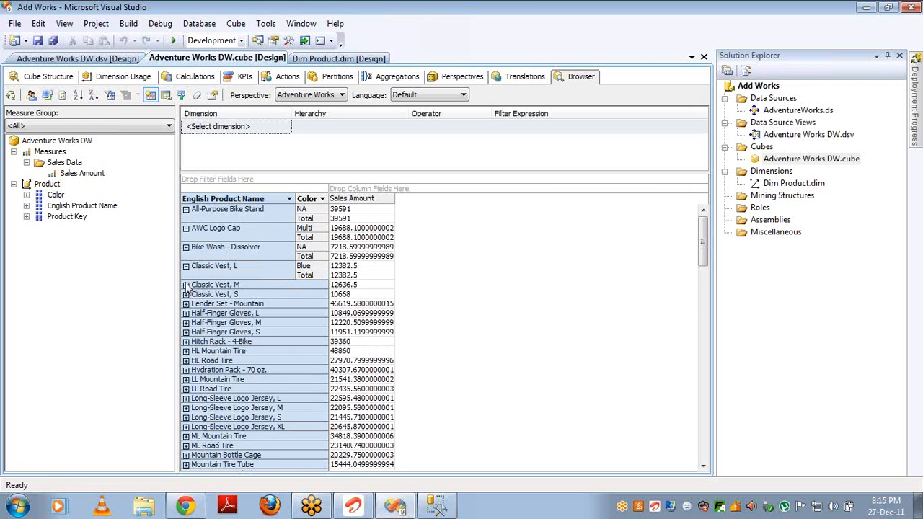
{"action": "left_click", "coordinate": [186, 284]}
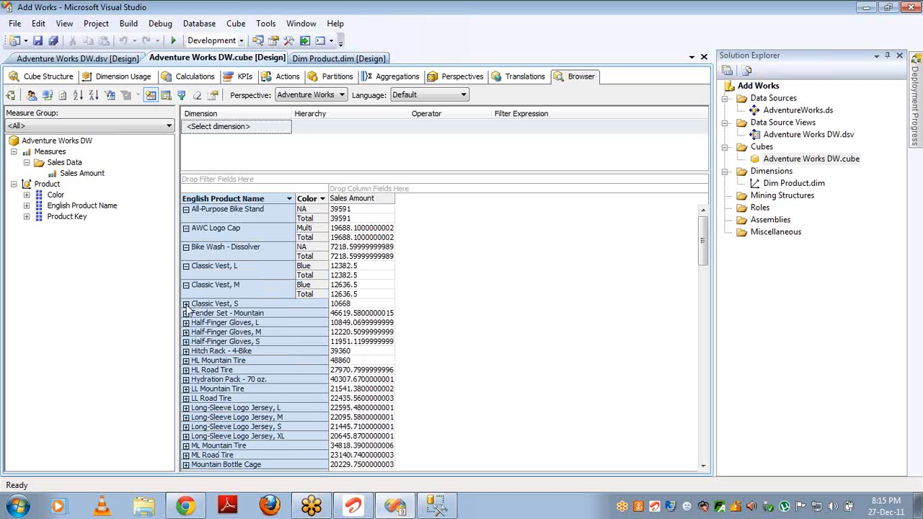
{"action": "left_click", "coordinate": [186, 303]}
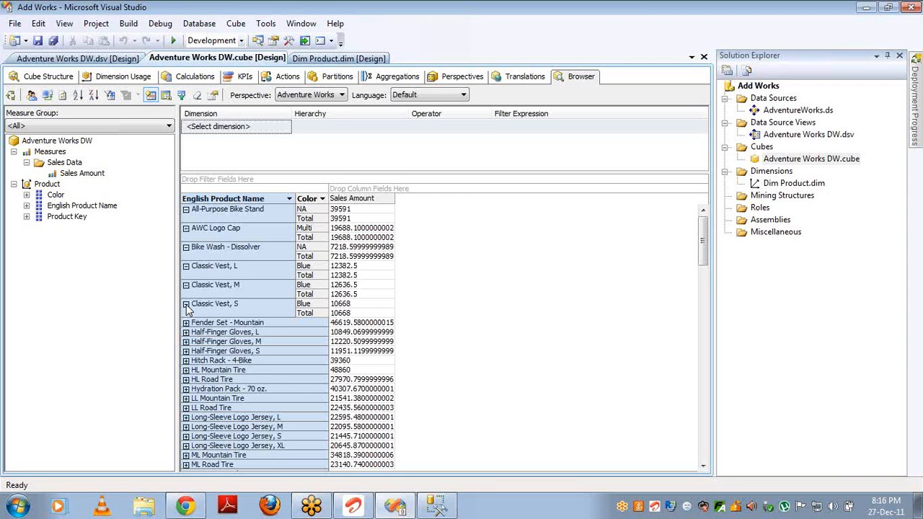
Add the Class and ModelName columns of DimProduct as attributes of the Dim Product dimension
{"action": "double_click", "coordinate": [773, 184]}
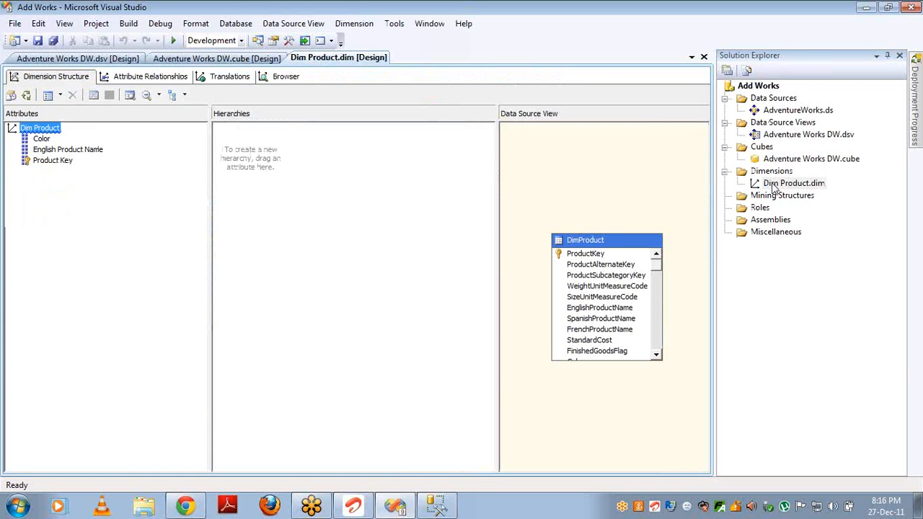
{"action": "left_click", "coordinate": [654, 333]}
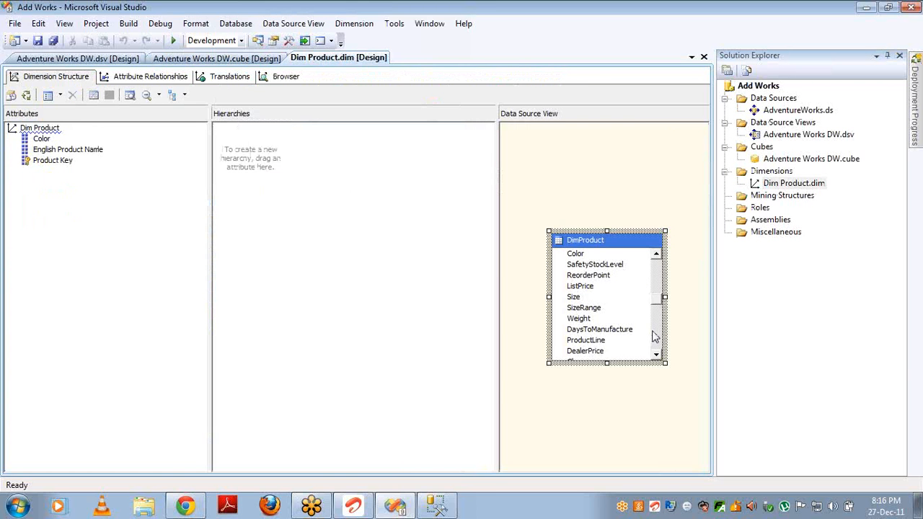
{"action": "left_click", "coordinate": [653, 334]}
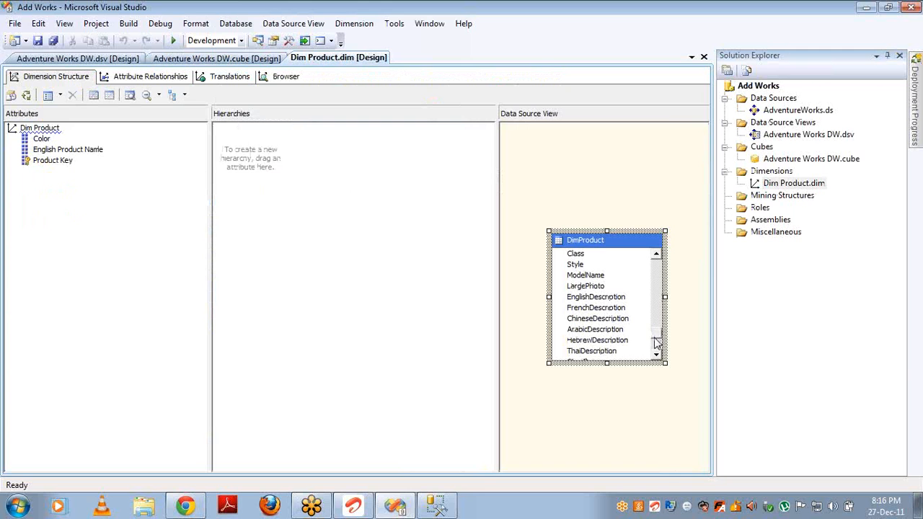
{"action": "left_click", "coordinate": [655, 256]}
{"action": "left_click", "coordinate": [655, 257]}
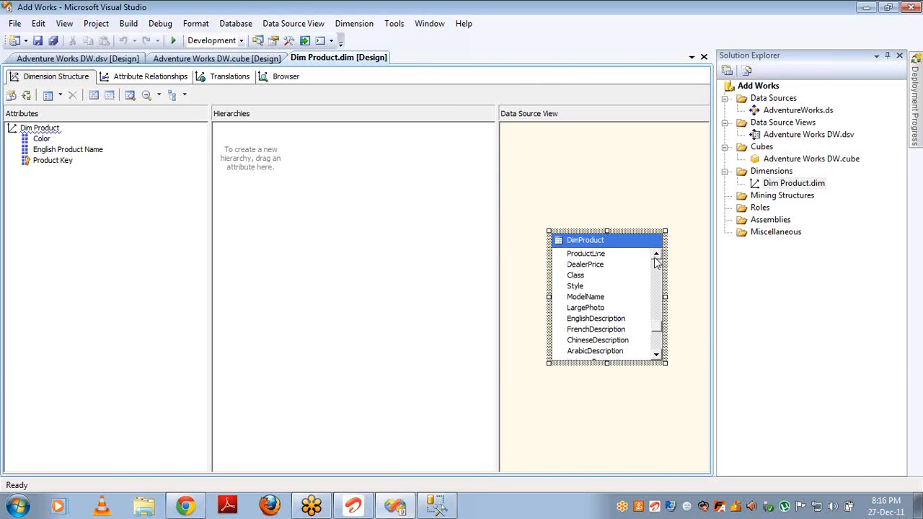
{"action": "left_click", "coordinate": [654, 257]}
{"action": "left_click", "coordinate": [654, 256]}
{"action": "left_click", "coordinate": [655, 257]}
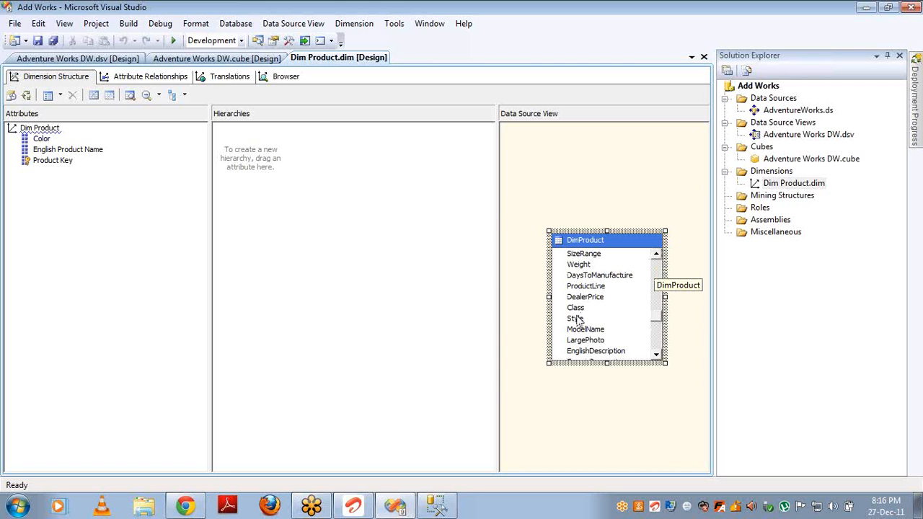
{"action": "left_click_drag", "start_coordinate": [575, 308], "coordinate": [48, 195]}
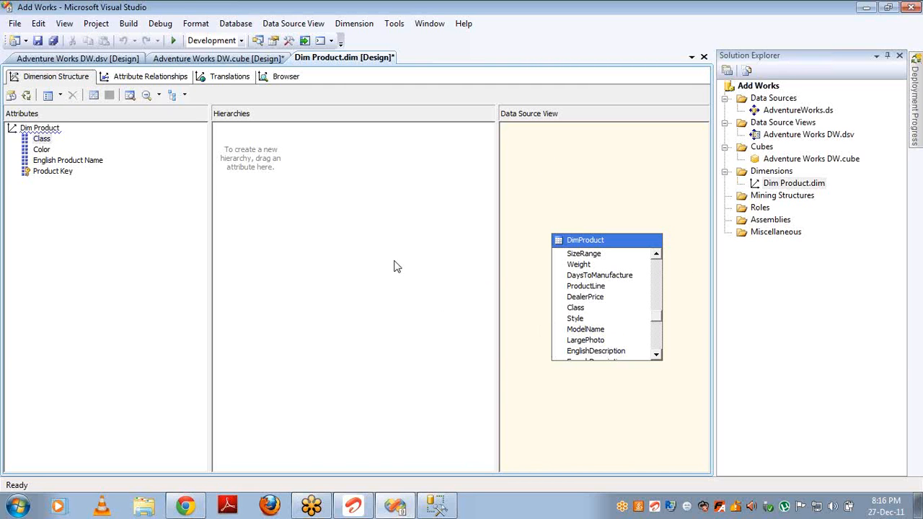
{"action": "left_click", "coordinate": [571, 318]}
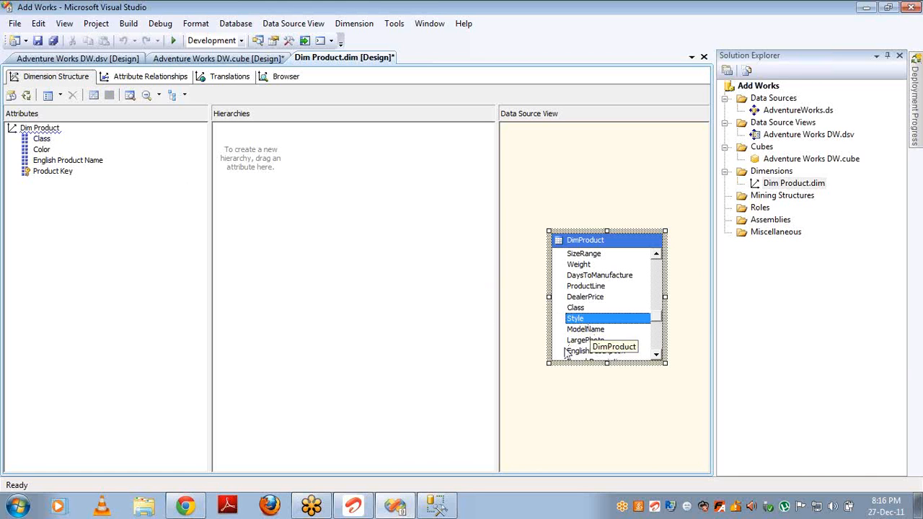
{"action": "left_click_drag", "start_coordinate": [574, 329], "coordinate": [115, 191]}
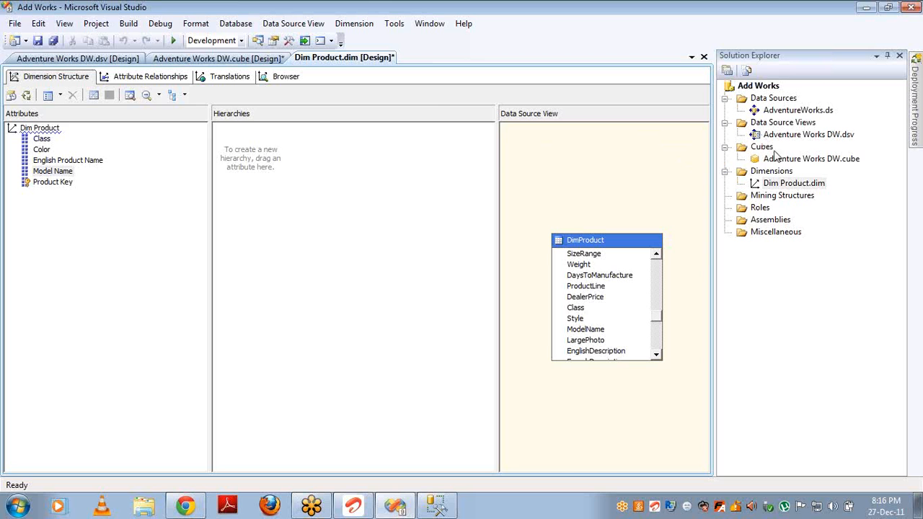
Deploy the project changes, fully process the Adventure Works DW cube and reconnect its browser to the updated cube
{"action": "double_click", "coordinate": [797, 160]}
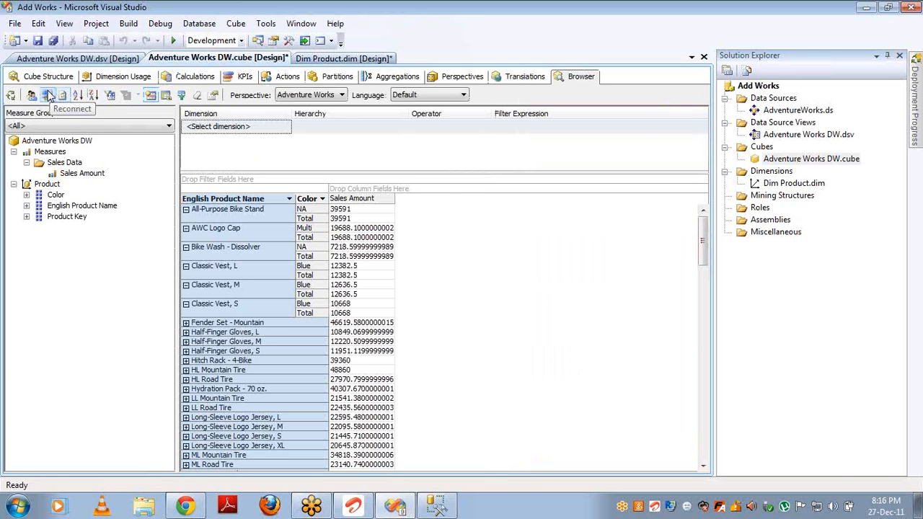
{"action": "left_click", "coordinate": [11, 97]}
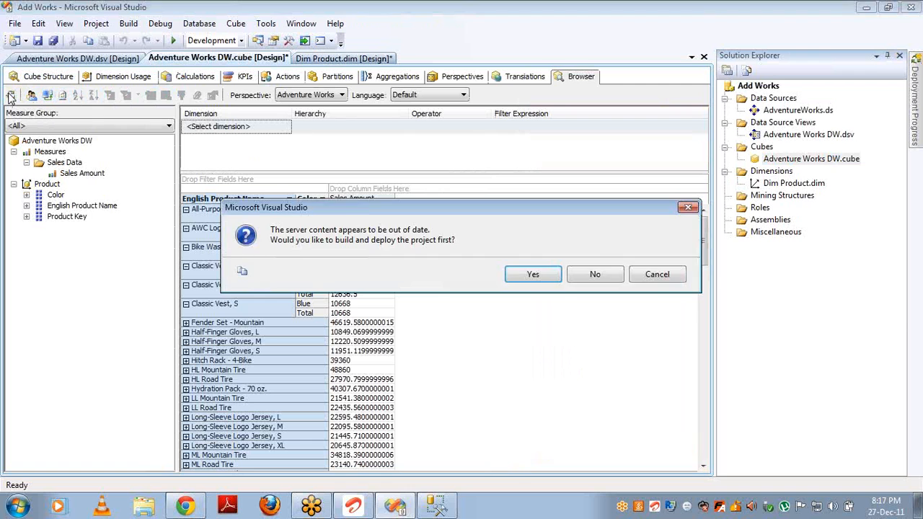
{"action": "key", "text": "Return"}
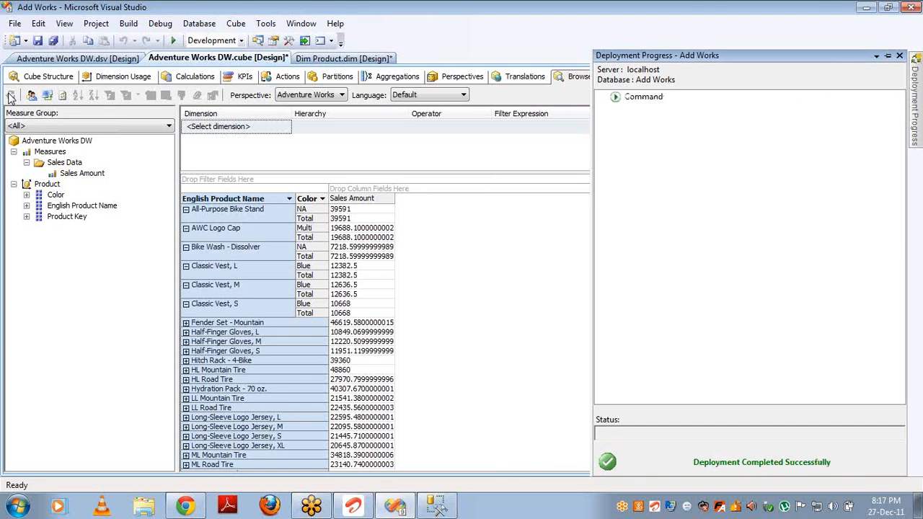
{"action": "key", "text": "Return"}
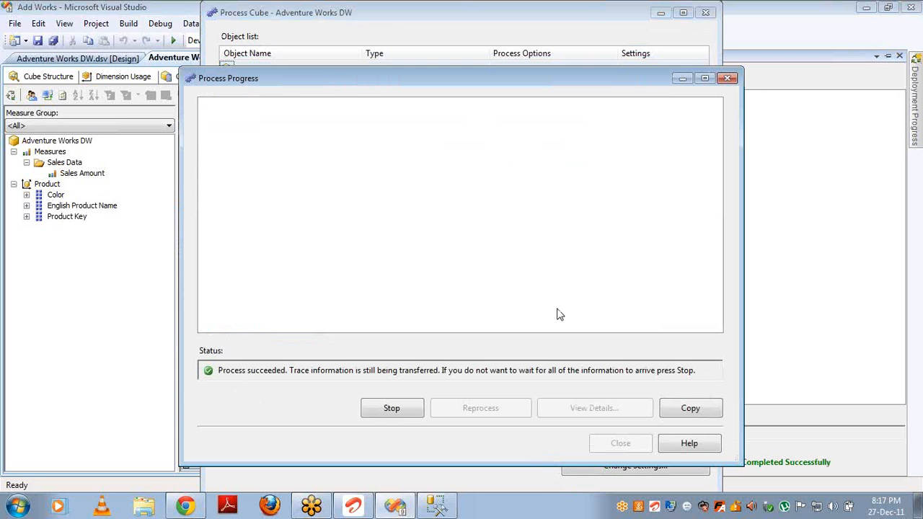
{"action": "left_click", "coordinate": [620, 443]}
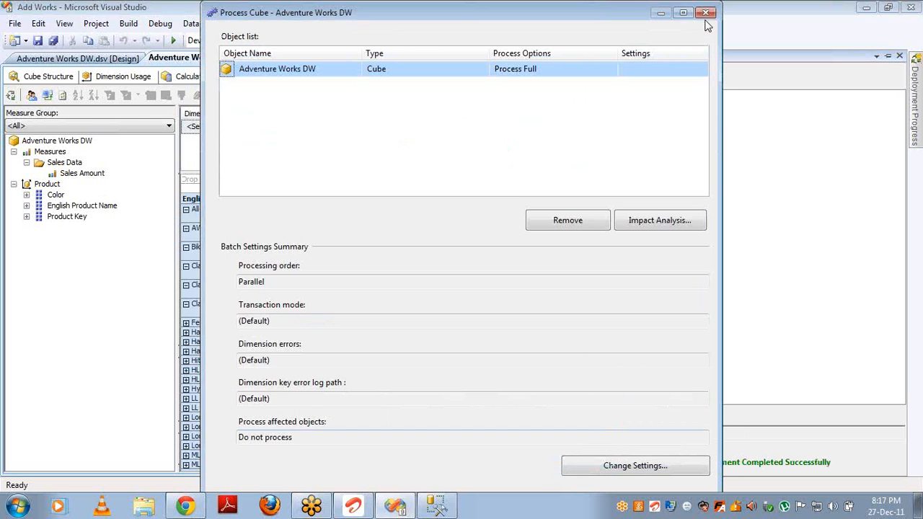
{"action": "left_click", "coordinate": [705, 13]}
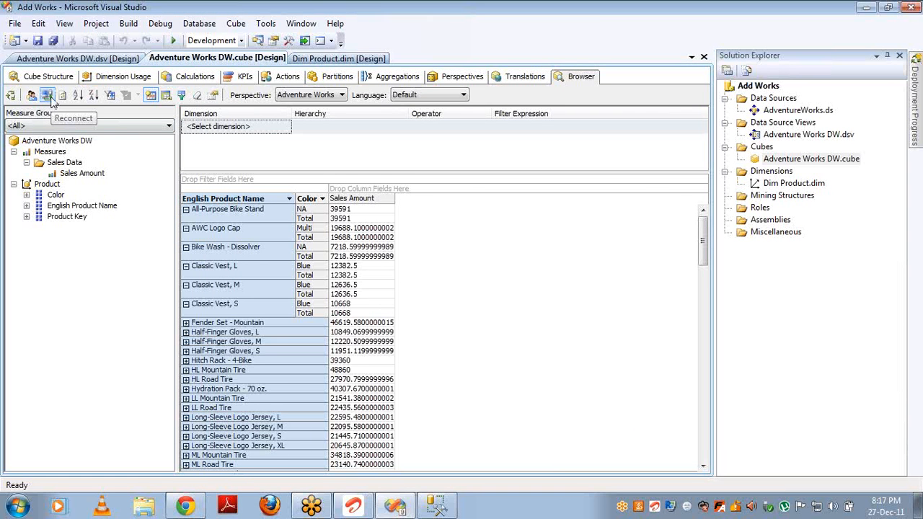
{"action": "left_click", "coordinate": [46, 95]}
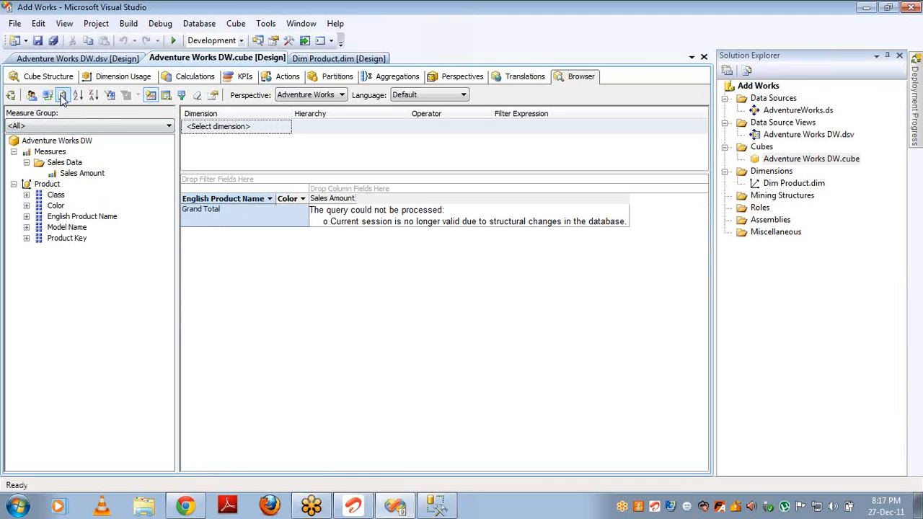
{"action": "left_click", "coordinate": [47, 98]}
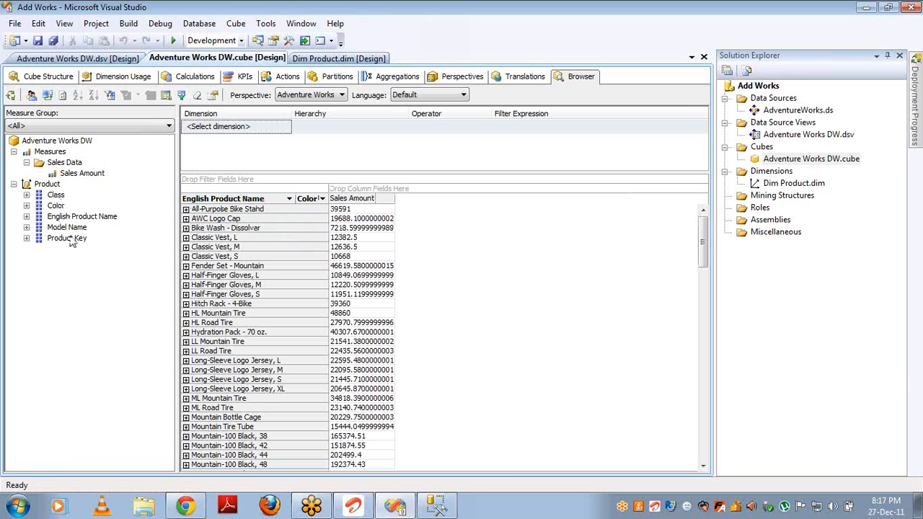
Rearrange the cube browser to show Model Name on rows and Color on columns, removing English Product Name
{"action": "left_click_drag", "start_coordinate": [70, 231], "coordinate": [357, 191]}
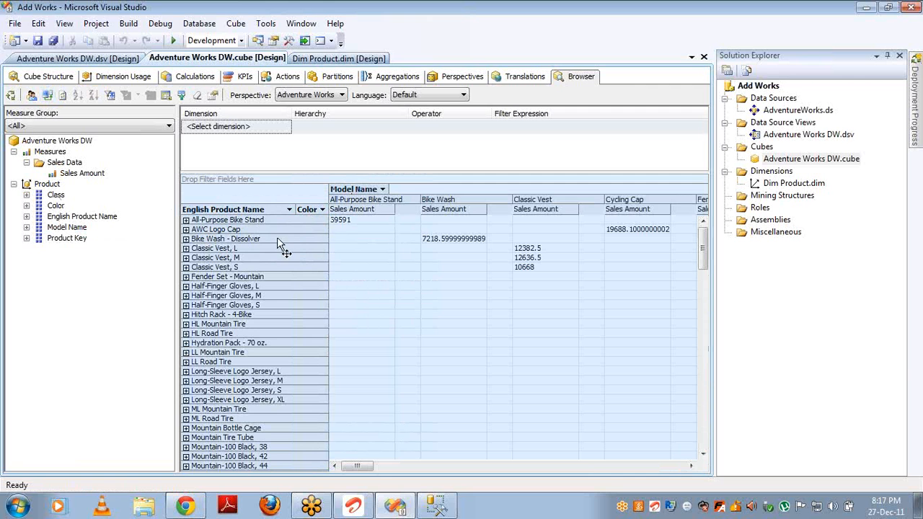
{"action": "left_click_drag", "start_coordinate": [255, 220], "coordinate": [154, 241]}
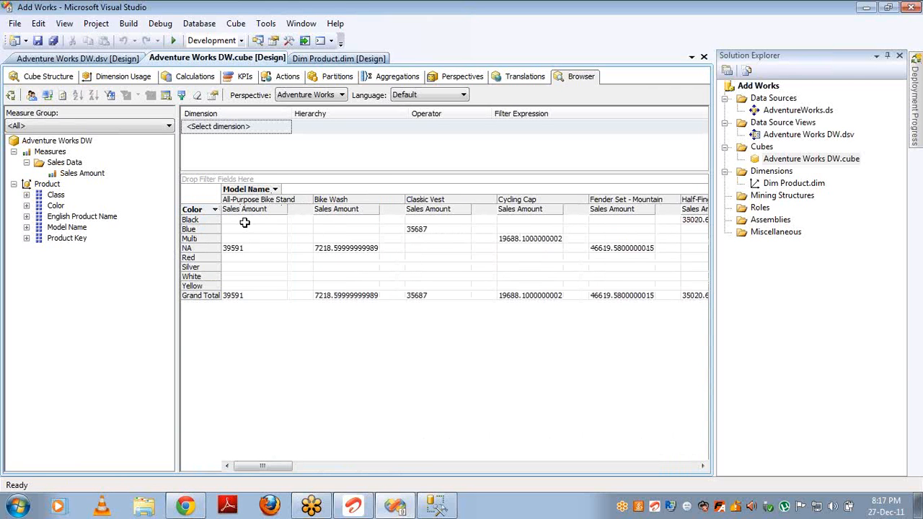
{"action": "left_click_drag", "start_coordinate": [263, 196], "coordinate": [191, 209]}
{"action": "mouse_move", "coordinate": [299, 204]}
{"action": "left_mouse_down"}
{"action": "mouse_move", "coordinate": [339, 190]}
{"action": "mouse_move", "coordinate": [301, 190]}
{"action": "left_mouse_up"}
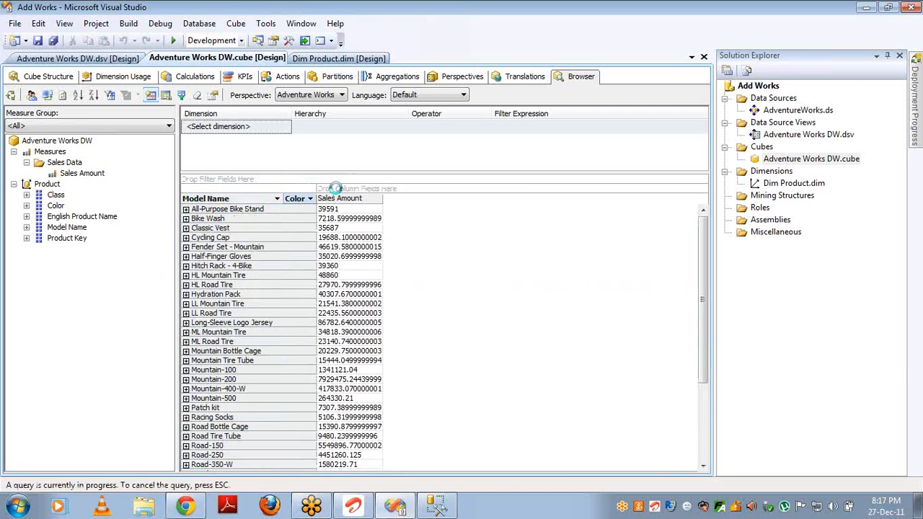
{"action": "left_click", "coordinate": [238, 229]}
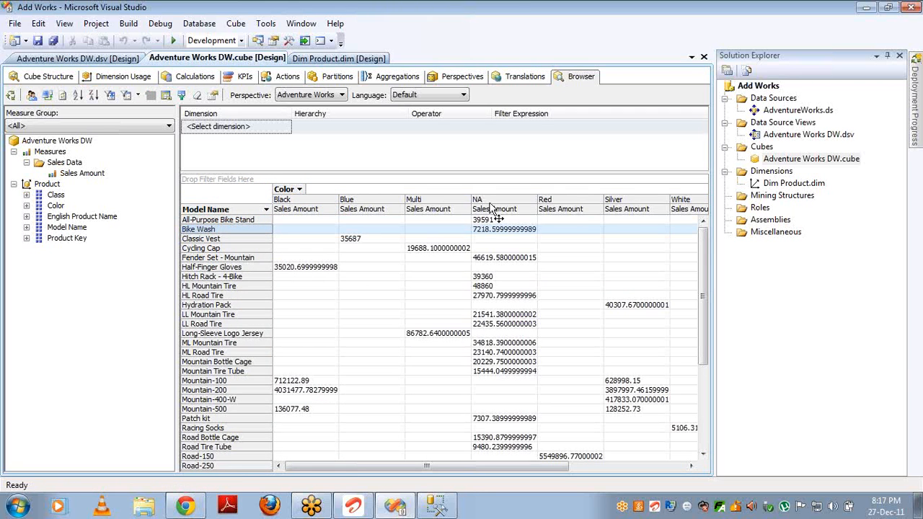
Replace Model Name with the product Class attribute on the rows, keeping Color on columns
{"action": "mouse_move", "coordinate": [488, 219]}
{"action": "left_click_drag", "start_coordinate": [230, 211], "coordinate": [127, 226]}
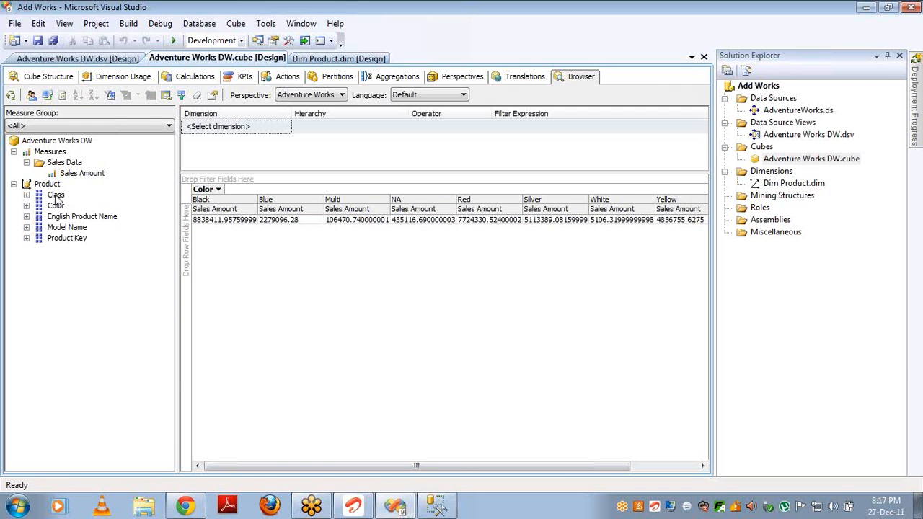
{"action": "left_click_drag", "start_coordinate": [55, 194], "coordinate": [182, 232]}
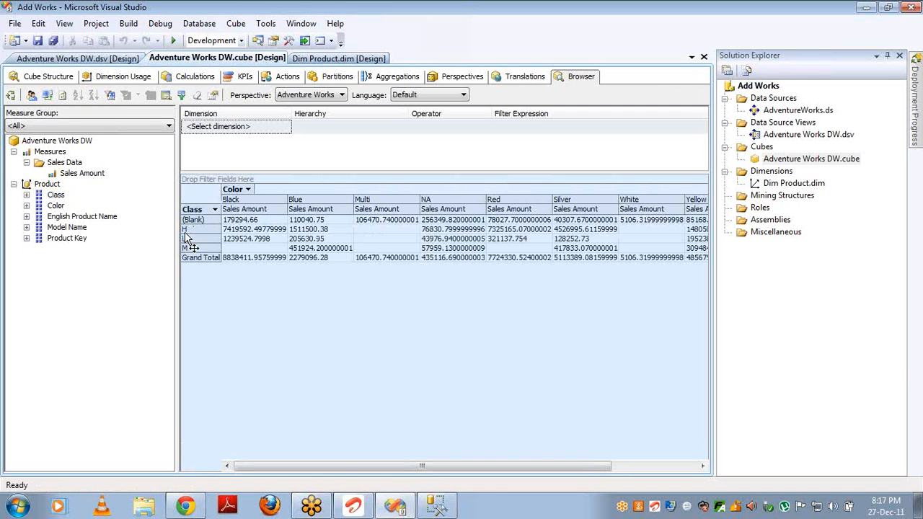
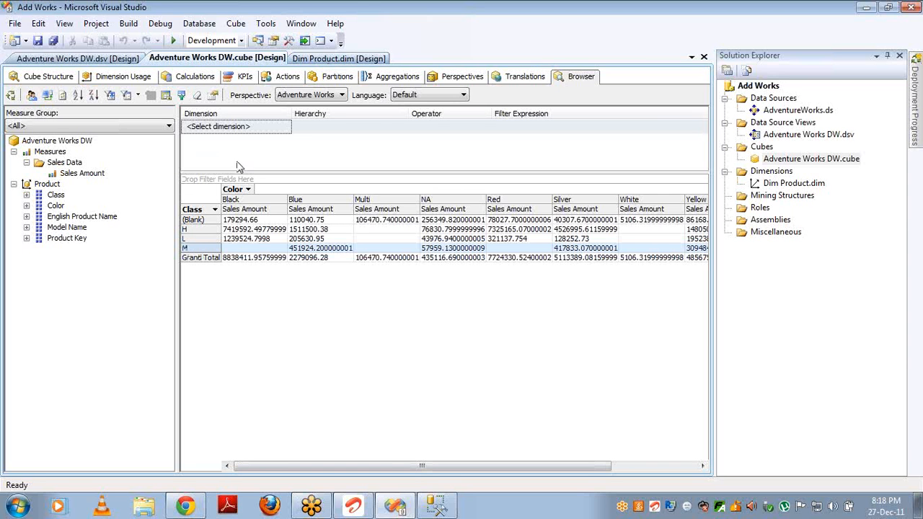
Close the Adventure Works DW cube, Dim Product dimension and Adventure Works DW data source view designers
{"action": "left_click", "coordinate": [704, 57]}
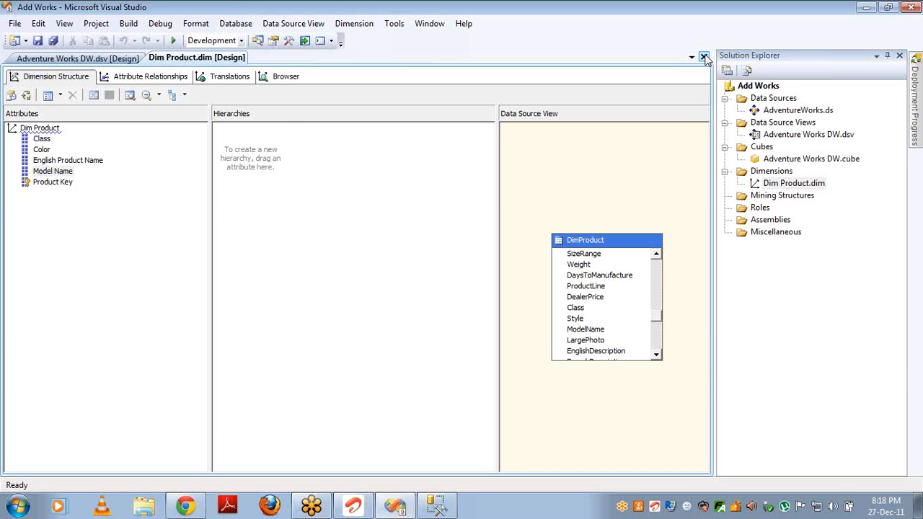
{"action": "left_click", "coordinate": [704, 57]}
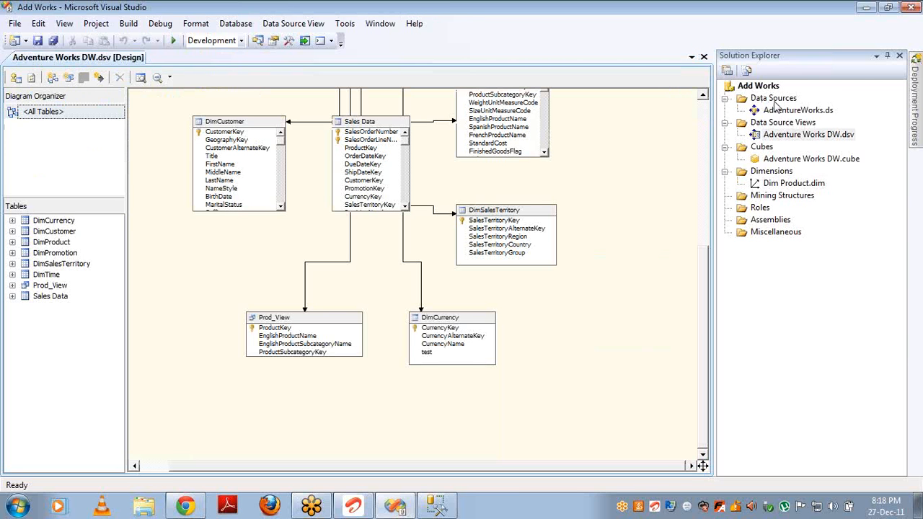
{"action": "left_click", "coordinate": [703, 57]}
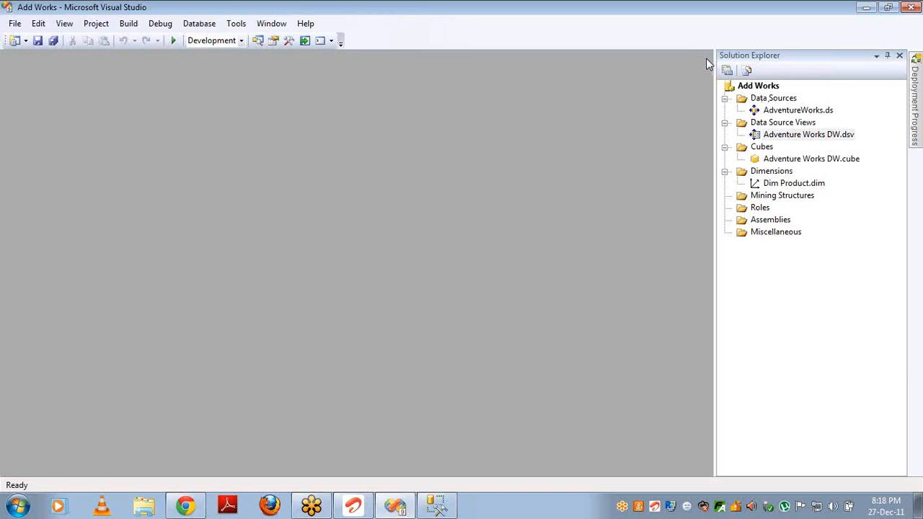
Start a new data source with a new connection to the CricketTest database on server "."
{"action": "left_click", "coordinate": [778, 103]}
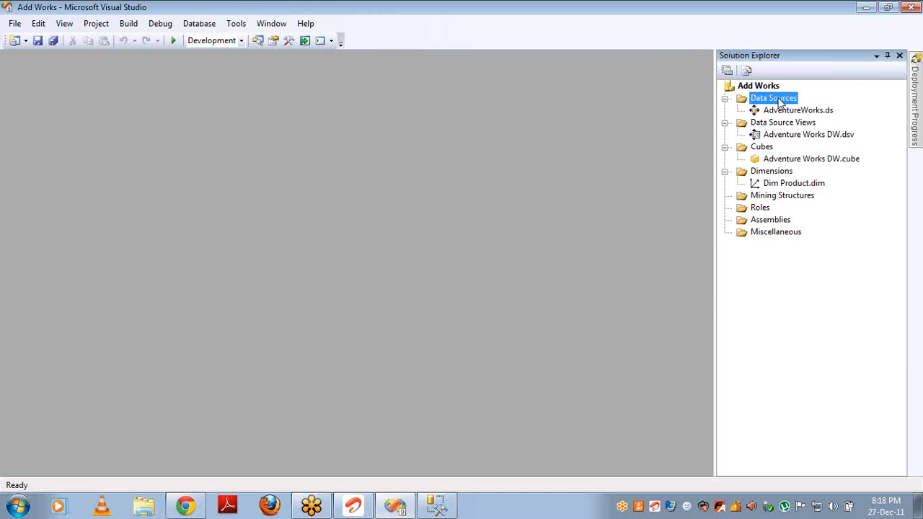
{"action": "right_click", "coordinate": [778, 103]}
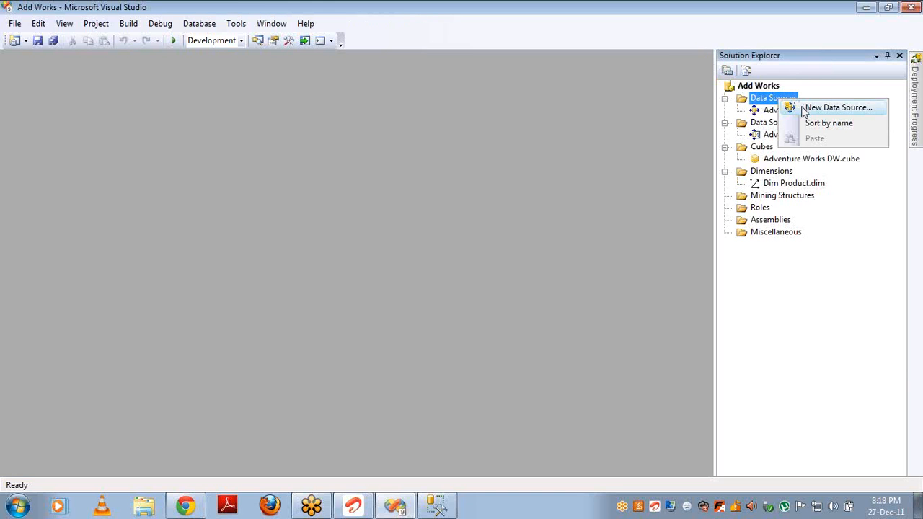
{"action": "left_click", "coordinate": [804, 108]}
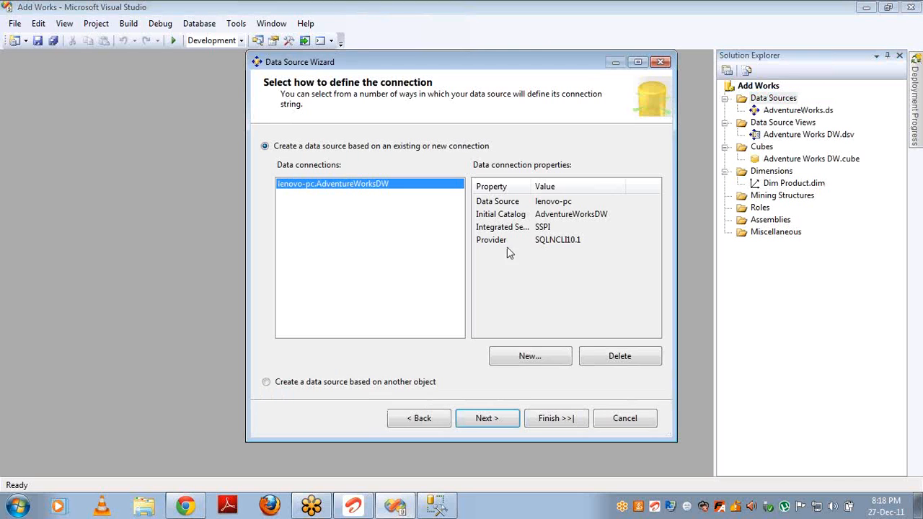
{"action": "left_click", "coordinate": [542, 356]}
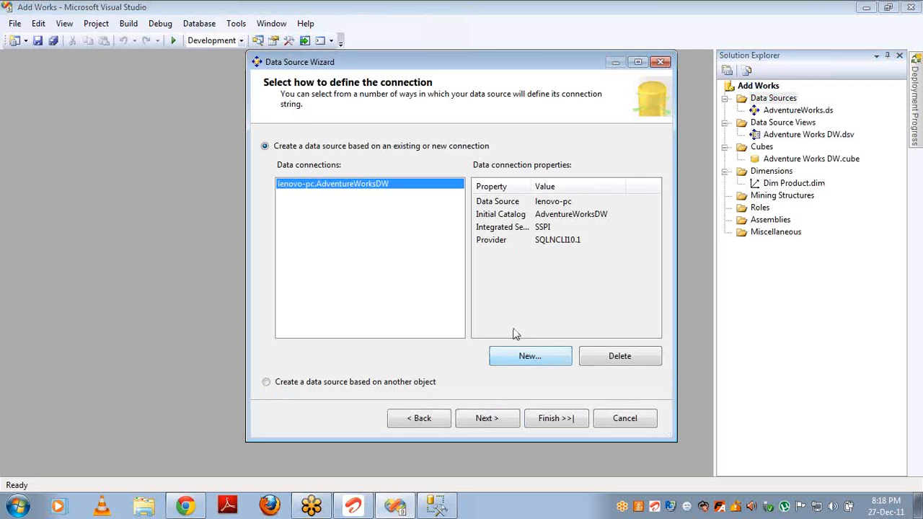
{"action": "left_click", "coordinate": [416, 124]}
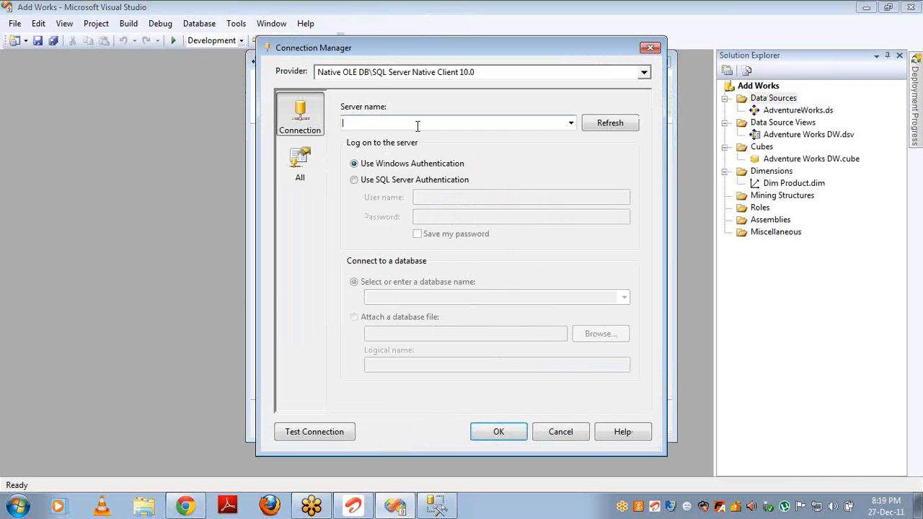
{"action": "type", "text": "."}
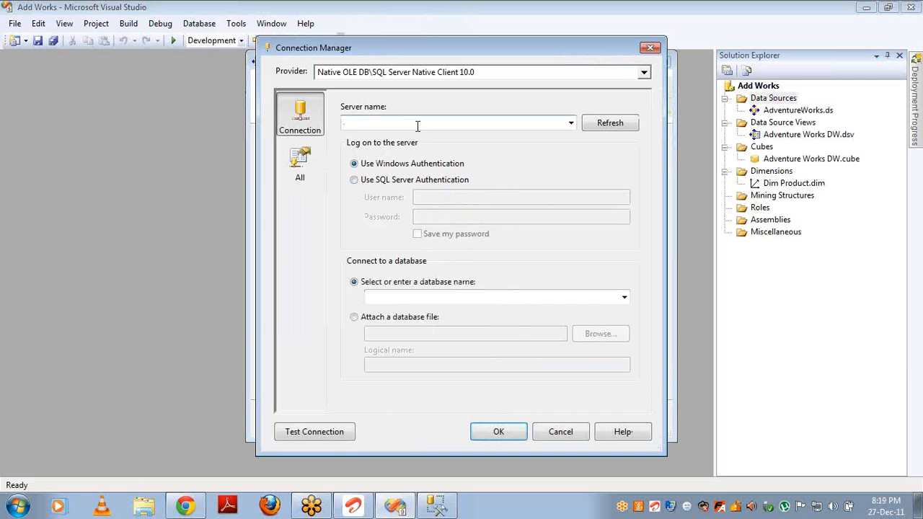
{"action": "left_click", "coordinate": [623, 296]}
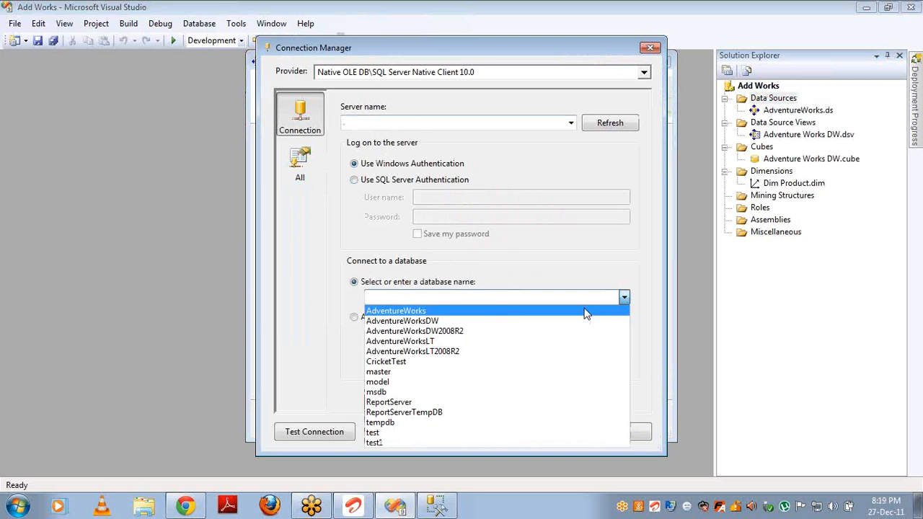
{"action": "left_click", "coordinate": [408, 362]}
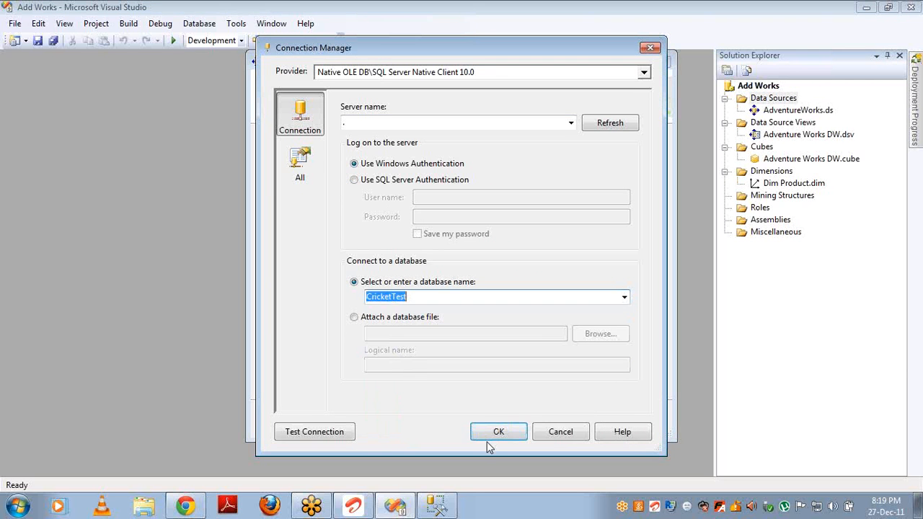
{"action": "left_click", "coordinate": [493, 436]}
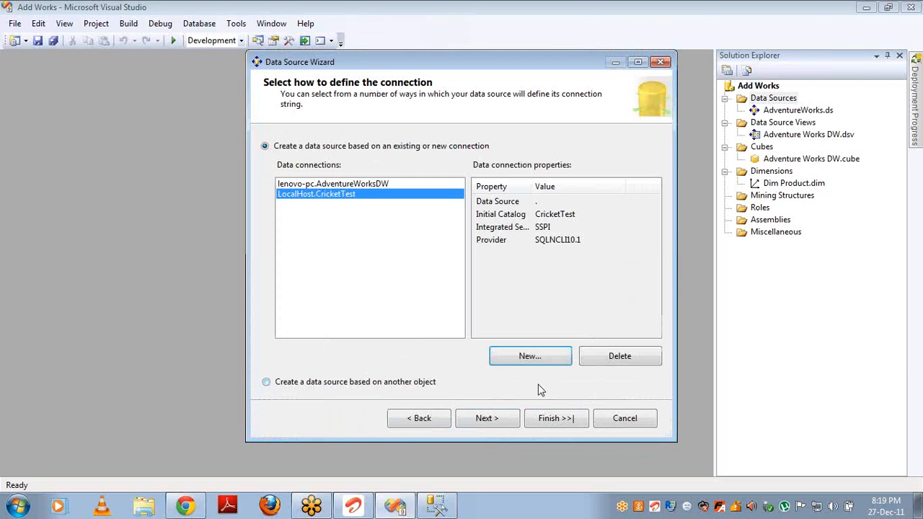
Set the data source to use the service account, name it Cricket and create it
{"action": "left_click", "coordinate": [503, 420]}
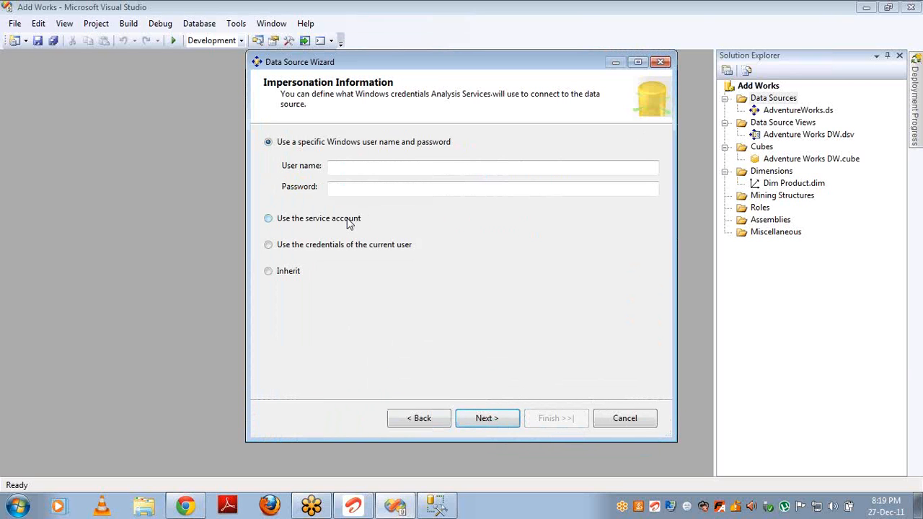
{"action": "left_click", "coordinate": [347, 218]}
{"action": "left_click", "coordinate": [482, 420]}
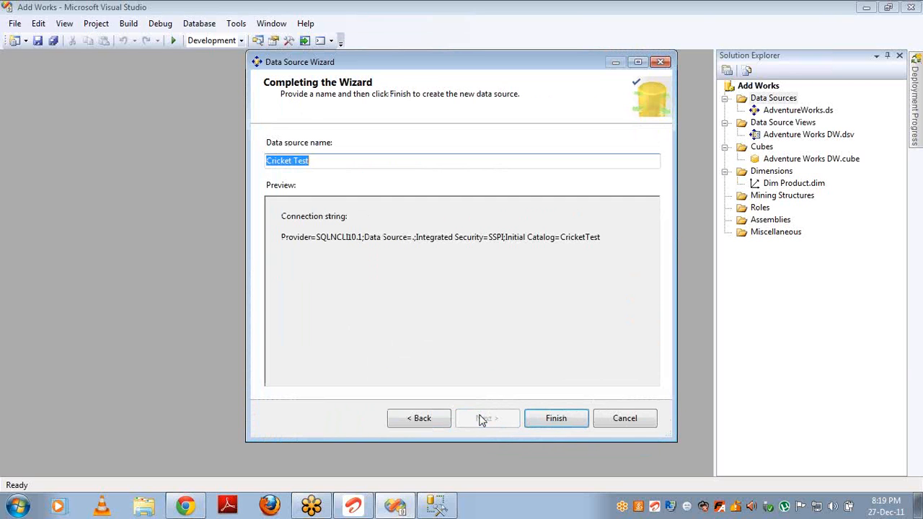
{"action": "left_click", "coordinate": [360, 162]}
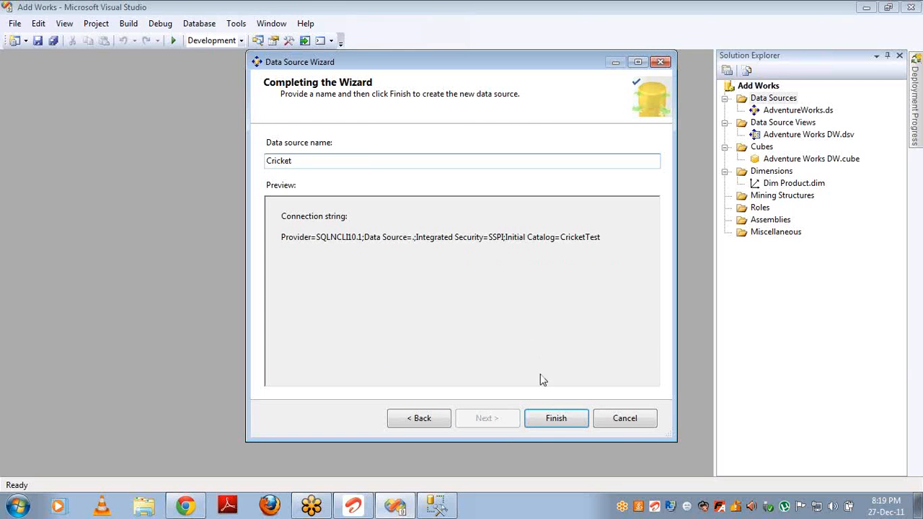
{"action": "left_click", "coordinate": [554, 419]}
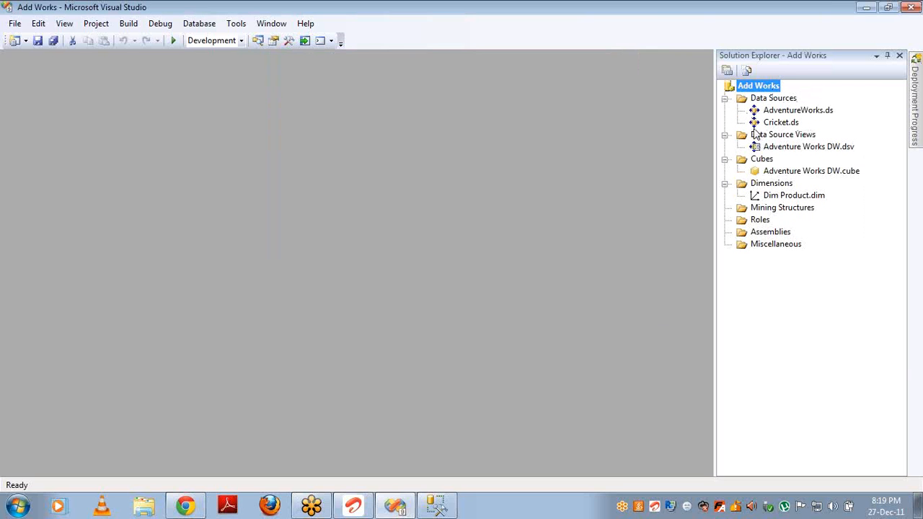
Start a new data source view based on the Cricket data source and proceed to choosing its tables
{"action": "left_click", "coordinate": [775, 137]}
{"action": "right_click", "coordinate": [774, 138]}
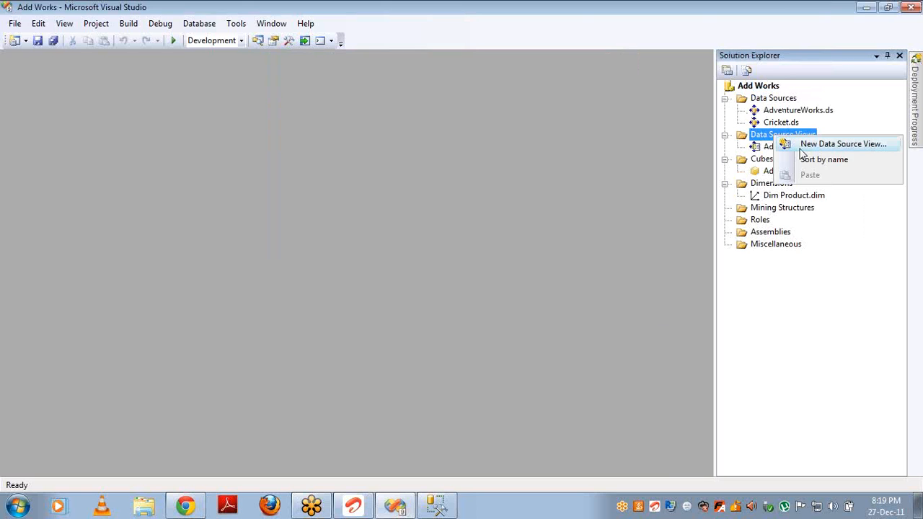
{"action": "left_click", "coordinate": [836, 145]}
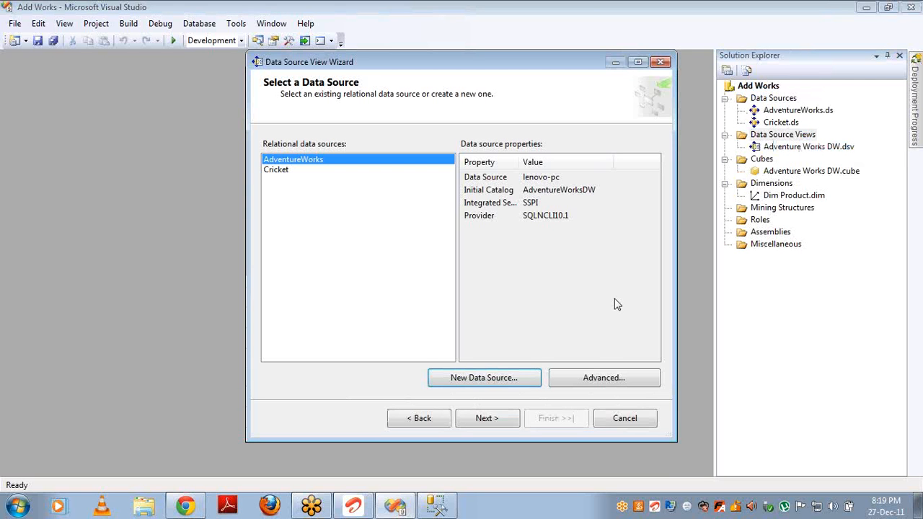
{"action": "left_click", "coordinate": [281, 173]}
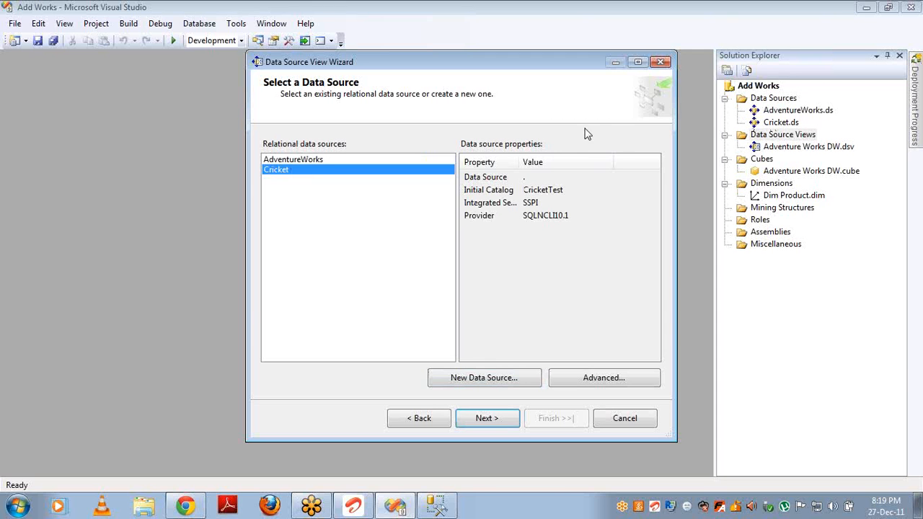
{"action": "left_click", "coordinate": [483, 419]}
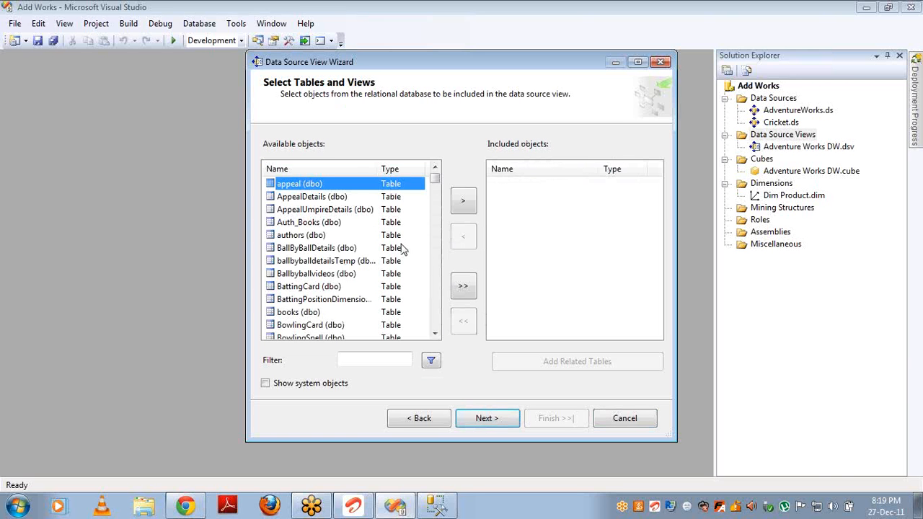
Include the MatchBatsmanFact table and all its related tables in the data source view, and create it under the default name
{"action": "left_click_drag", "start_coordinate": [435, 183], "coordinate": [424, 282]}
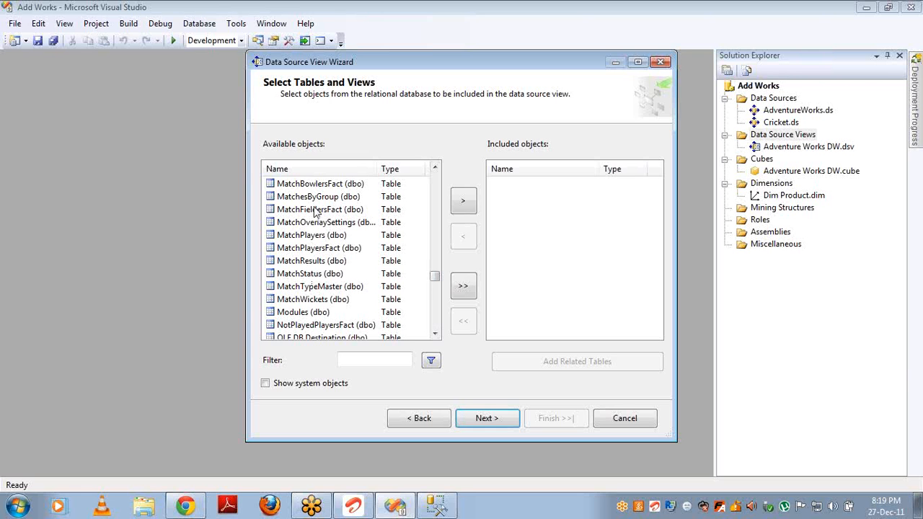
{"action": "left_click", "coordinate": [435, 170]}
{"action": "left_click", "coordinate": [434, 170]}
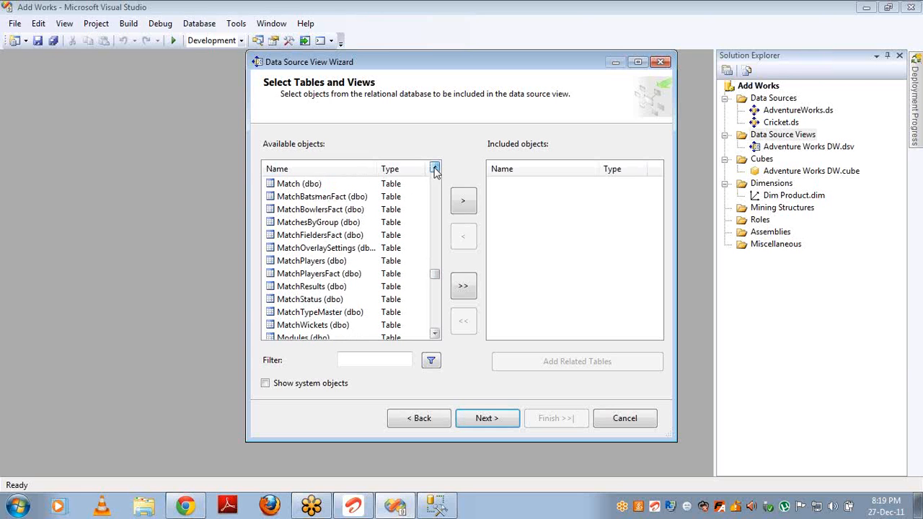
{"action": "left_click", "coordinate": [435, 171]}
{"action": "left_click", "coordinate": [341, 210]}
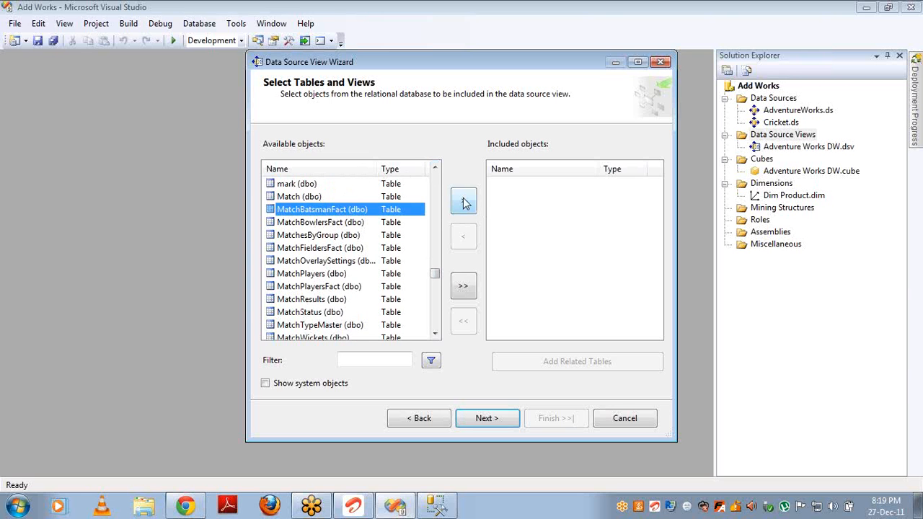
{"action": "left_click", "coordinate": [463, 203]}
{"action": "left_click", "coordinate": [593, 365]}
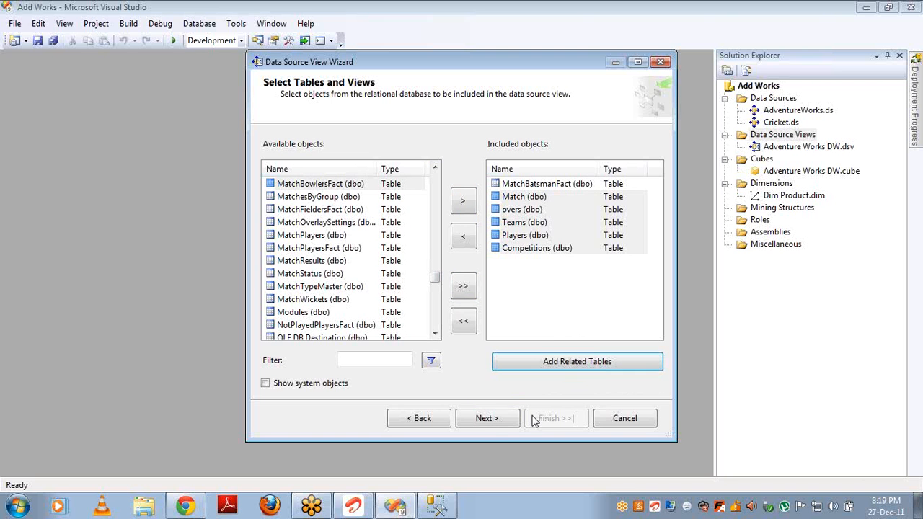
{"action": "left_click", "coordinate": [493, 419]}
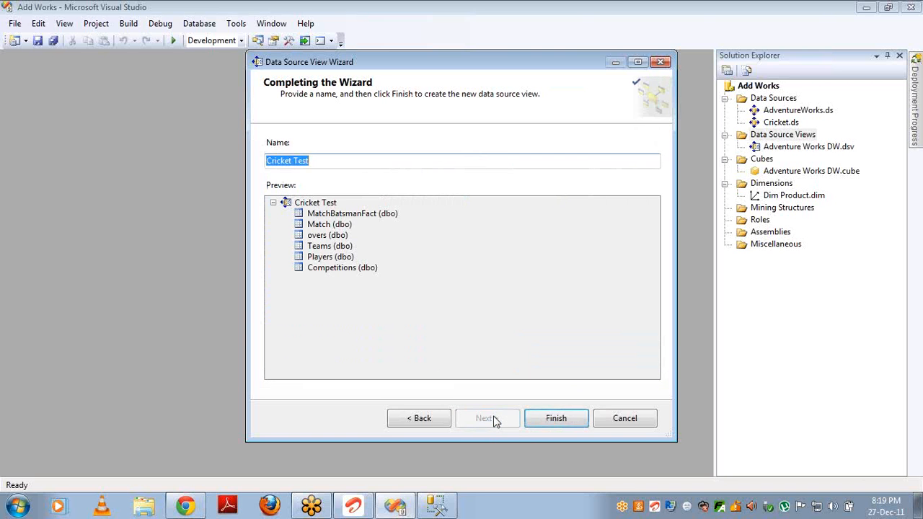
{"action": "left_click", "coordinate": [561, 420]}
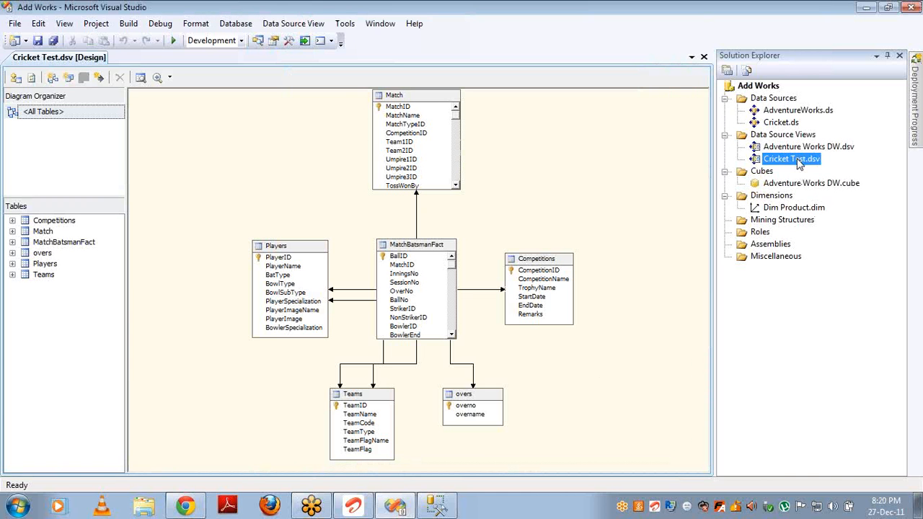
Rename the new Cricket Test data source view file to Cricket.dsv and select the MatchBatsmanFact table in its diagram
{"action": "left_click", "coordinate": [799, 162]}
{"action": "key", "text": "Right"}
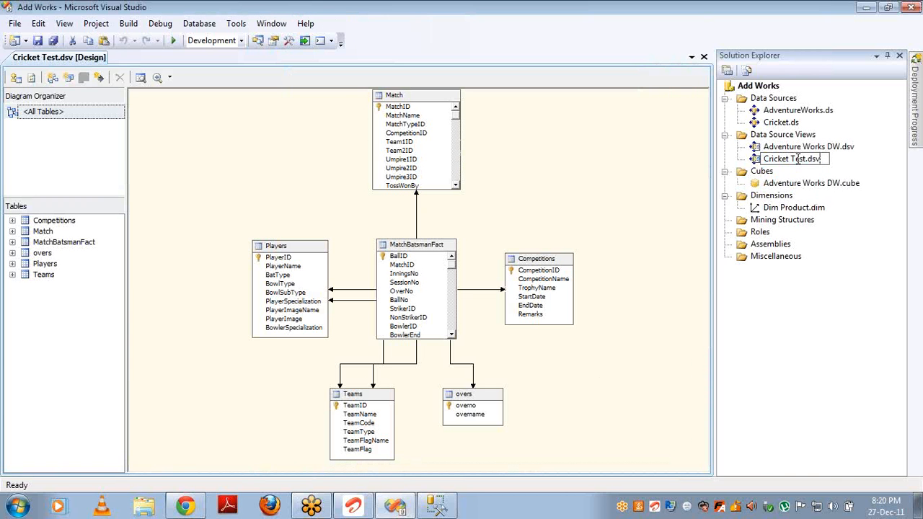
{"action": "double_click", "coordinate": [798, 158]}
{"action": "key", "text": "BackSpace"}
{"action": "key", "text": "BackSpace"}
{"action": "key", "text": "Return"}
{"action": "key", "text": "Return"}
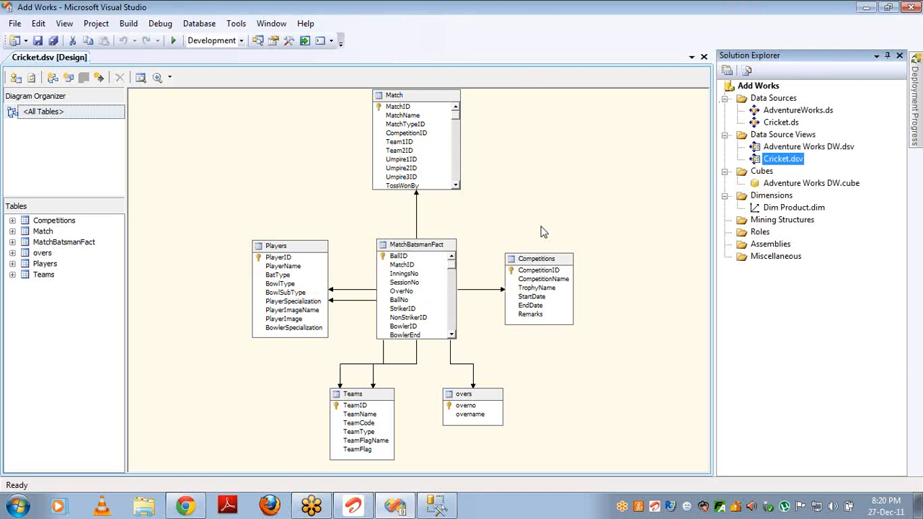
{"action": "left_click", "coordinate": [436, 246]}
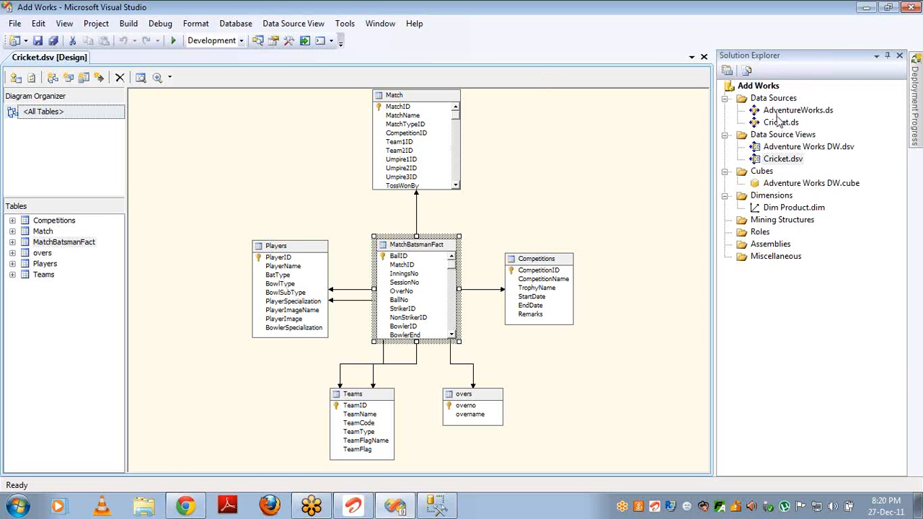
Start a new dimension from an existing table, using the Cricket data source view with Match as the main table and MatchID as key
{"action": "left_click", "coordinate": [769, 197]}
{"action": "right_click", "coordinate": [771, 199]}
{"action": "left_click", "coordinate": [798, 209]}
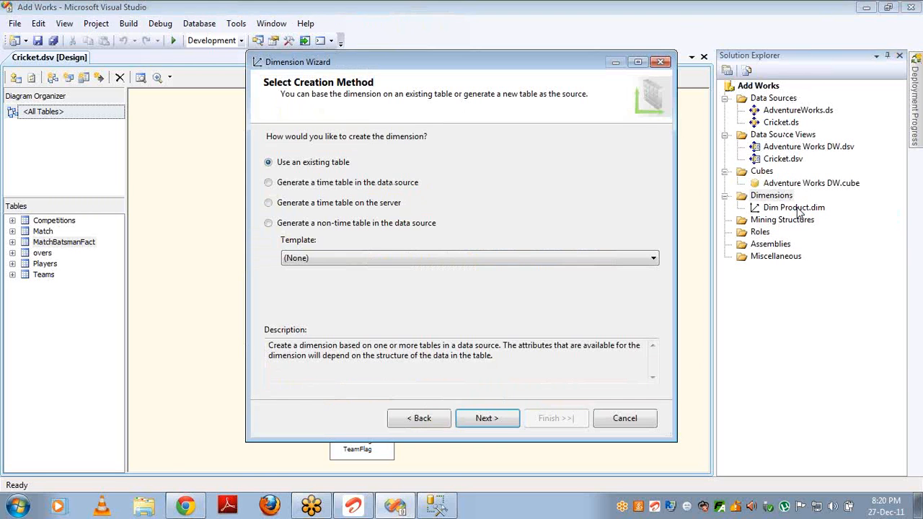
{"action": "left_click", "coordinate": [484, 421]}
{"action": "left_click", "coordinate": [363, 149]}
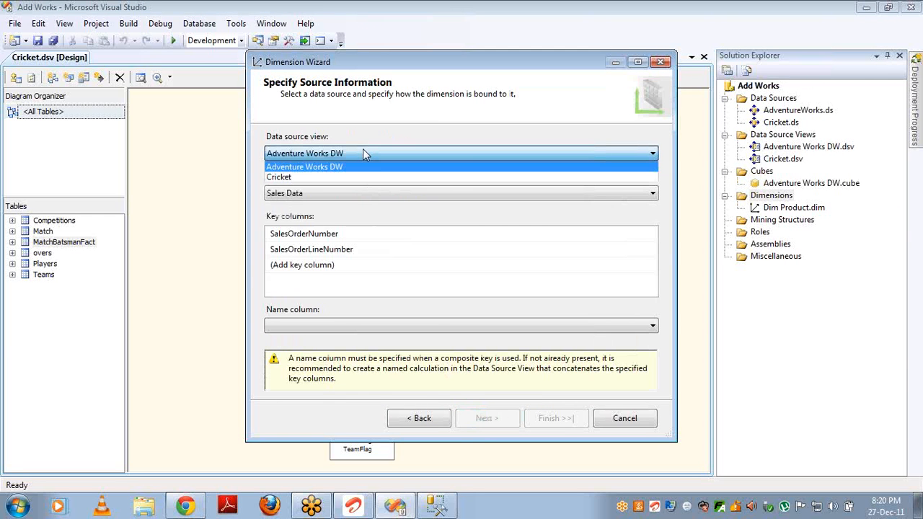
{"action": "left_click", "coordinate": [339, 178]}
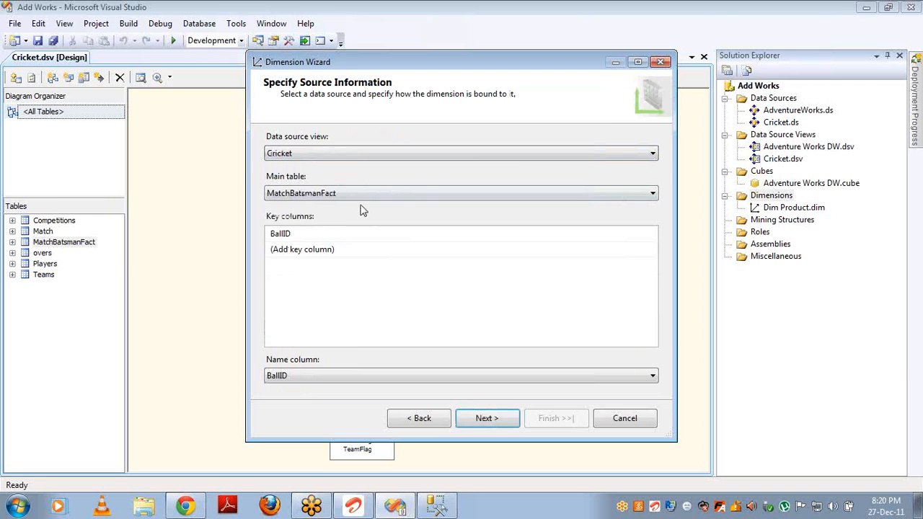
{"action": "left_click", "coordinate": [604, 196]}
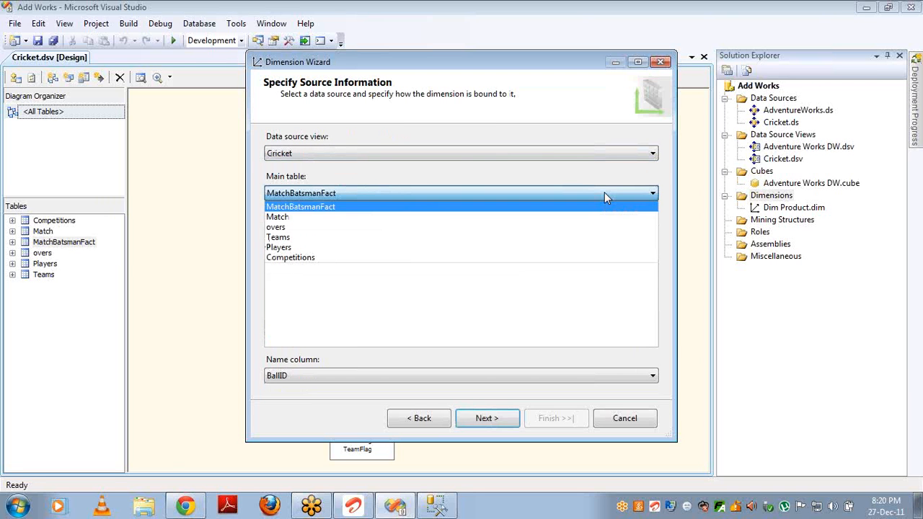
{"action": "left_click", "coordinate": [568, 217]}
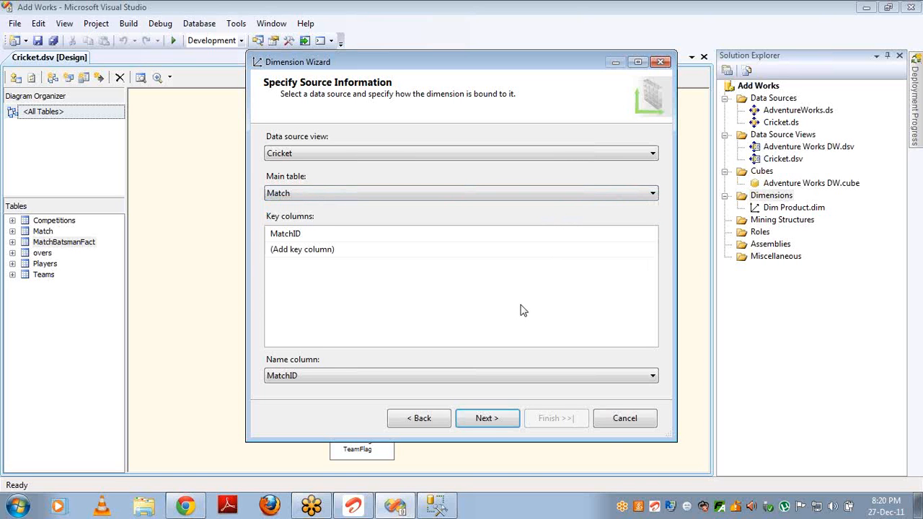
{"action": "left_click", "coordinate": [487, 418]}
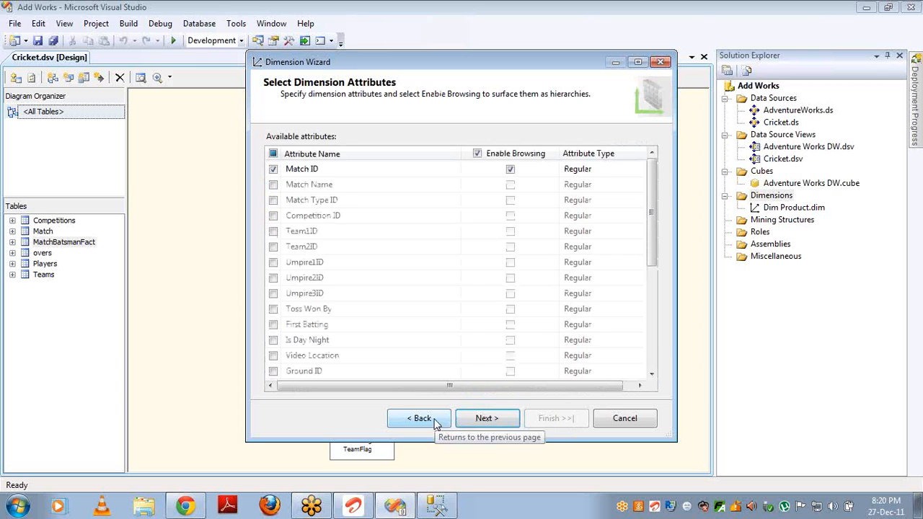
{"action": "left_click", "coordinate": [418, 418]}
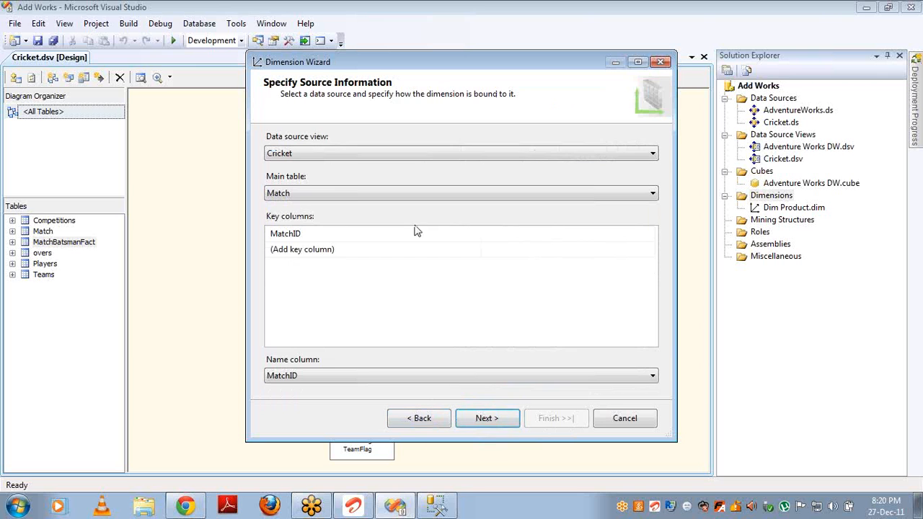
{"action": "left_click", "coordinate": [473, 417]}
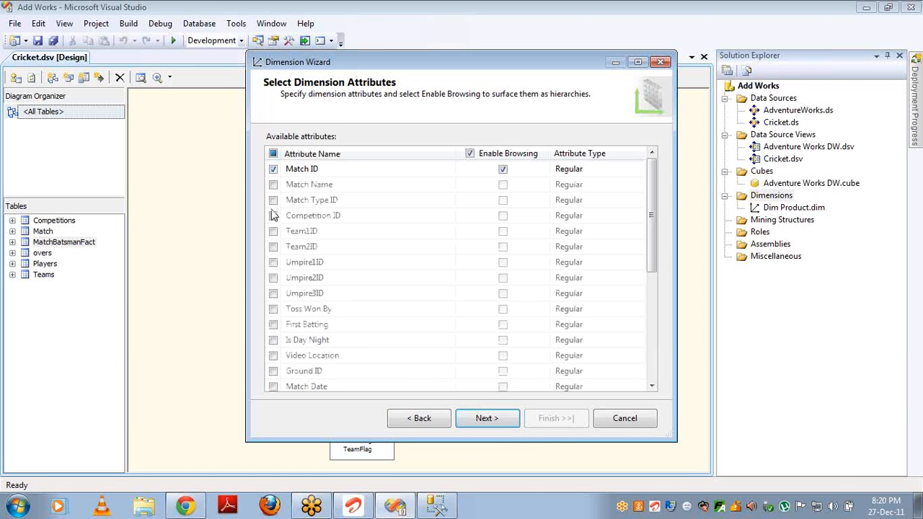
Add the Match Name, Noofovers and Result Type attributes with browsing enabled, and create the Match dimension
{"action": "left_click", "coordinate": [274, 184]}
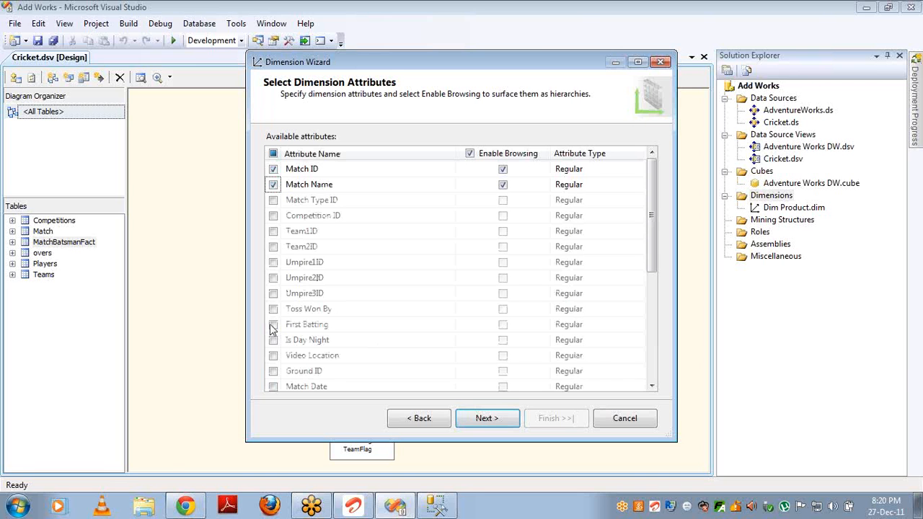
{"action": "scroll", "coordinate": [651, 387], "scroll_direction": "down", "scroll_amount": 1}
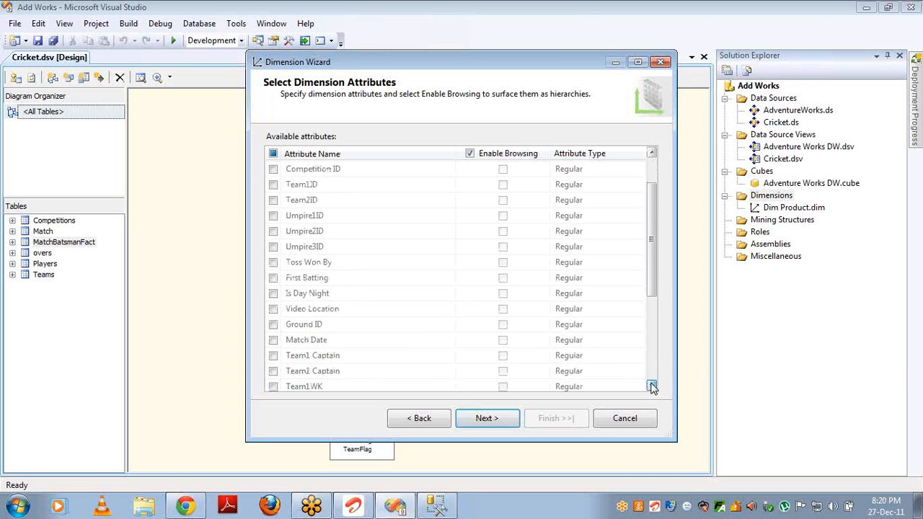
{"action": "scroll", "coordinate": [652, 387], "scroll_direction": "down", "scroll_amount": 3}
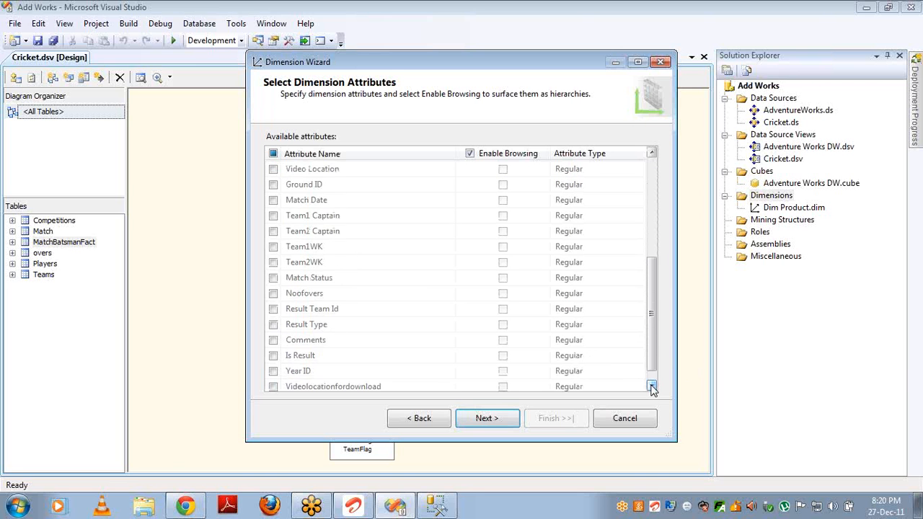
{"action": "left_click", "coordinate": [652, 387]}
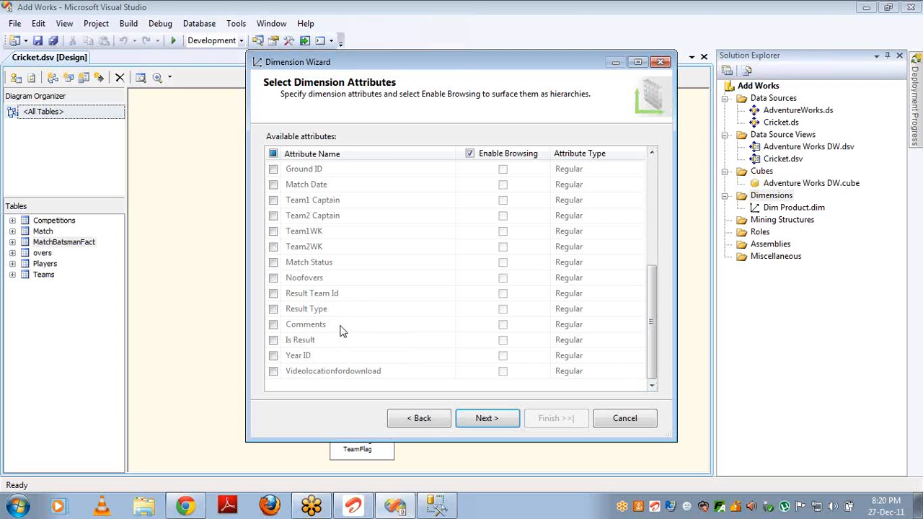
{"action": "left_click", "coordinate": [273, 278]}
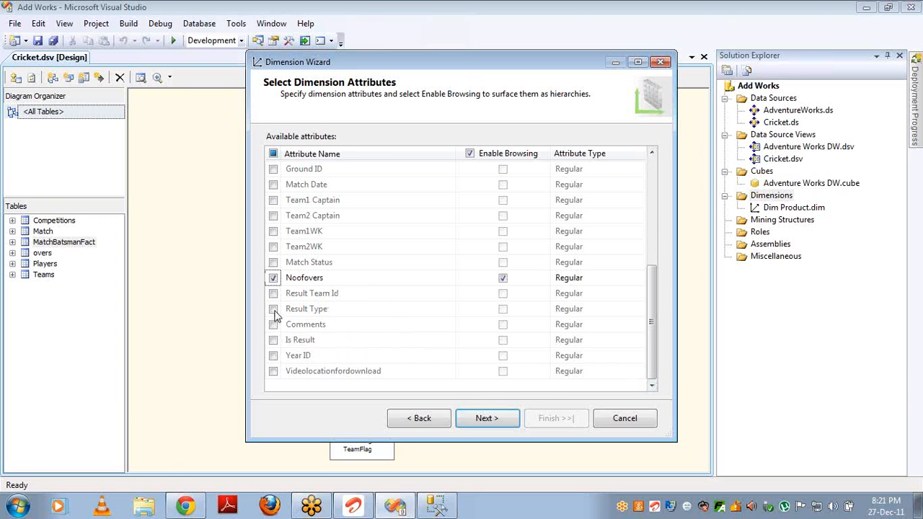
{"action": "left_click", "coordinate": [274, 309]}
{"action": "left_click", "coordinate": [486, 418]}
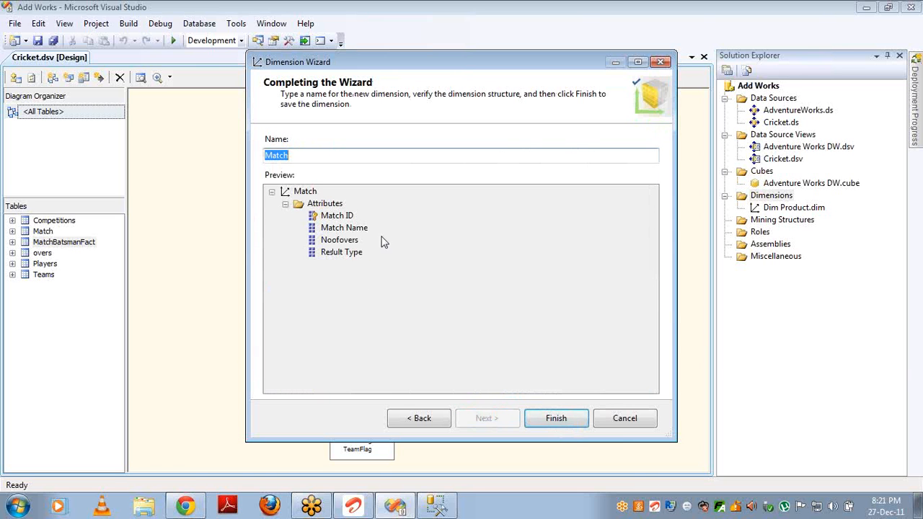
{"action": "left_click", "coordinate": [550, 423]}
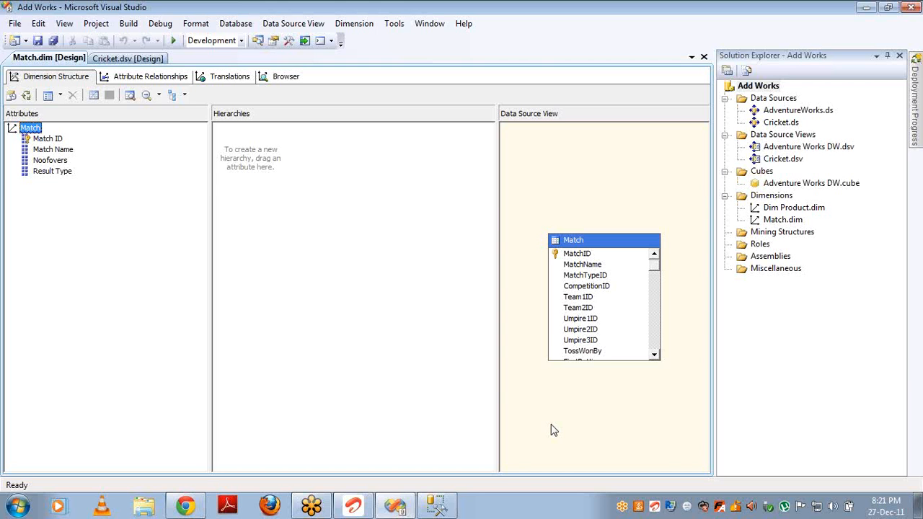
Try to create an empty cube named Cricket based on the Cricket data source view, and abandon the wizard
{"action": "right_click", "coordinate": [759, 171]}
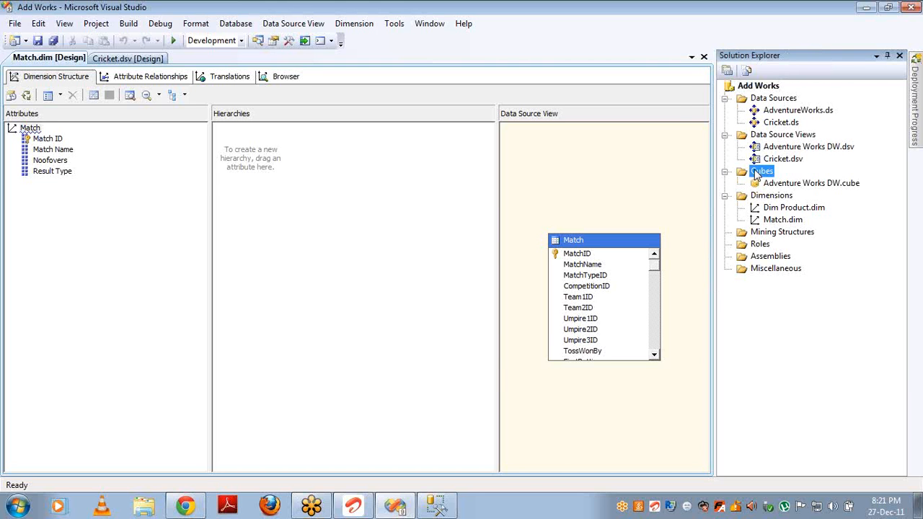
{"action": "left_click", "coordinate": [793, 179]}
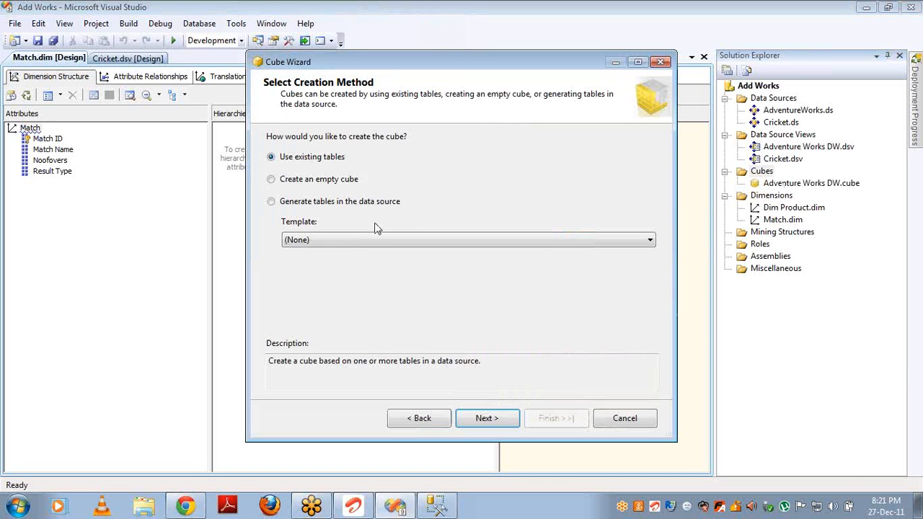
{"action": "left_click", "coordinate": [330, 180]}
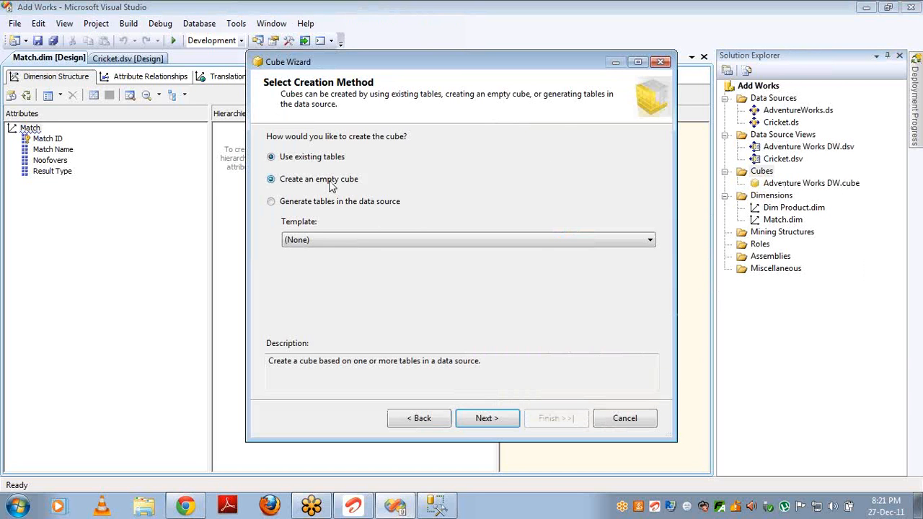
{"action": "left_click", "coordinate": [483, 418]}
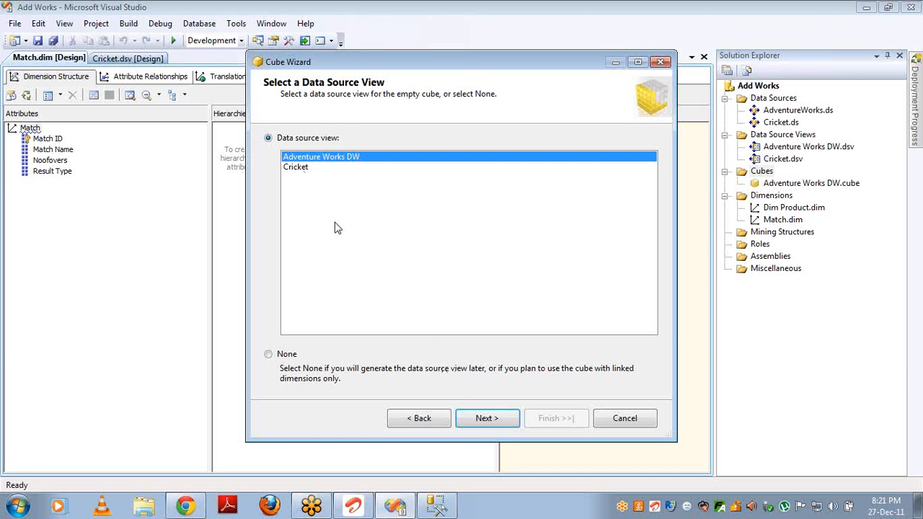
{"action": "left_click", "coordinate": [300, 167]}
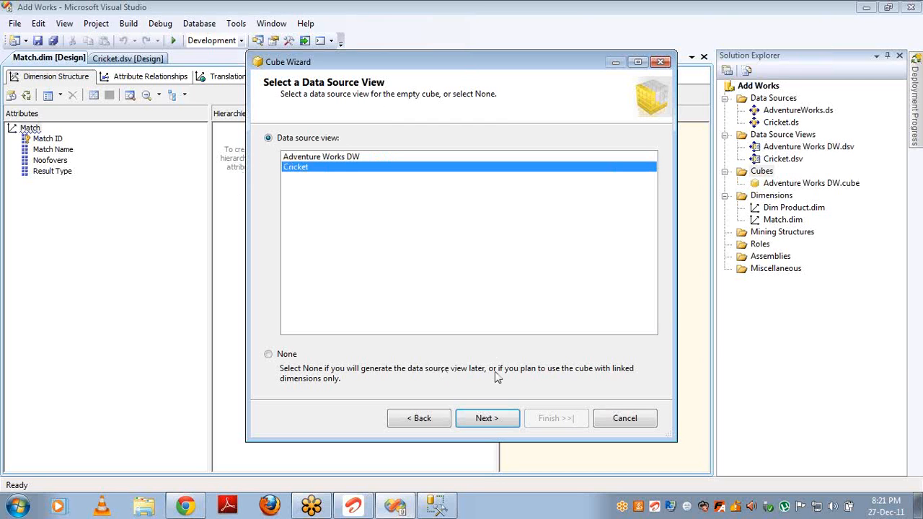
{"action": "left_click", "coordinate": [490, 420]}
{"action": "left_click", "coordinate": [559, 422]}
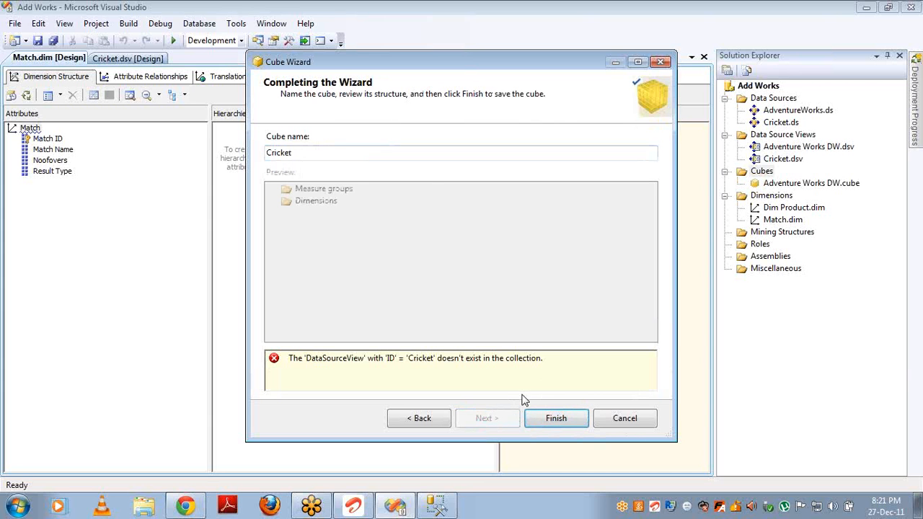
{"action": "left_click", "coordinate": [421, 419]}
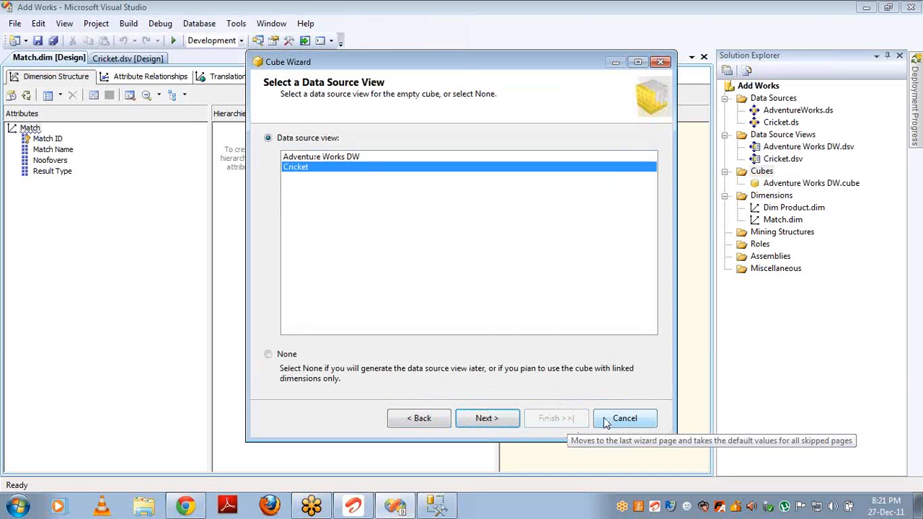
{"action": "left_click", "coordinate": [607, 421]}
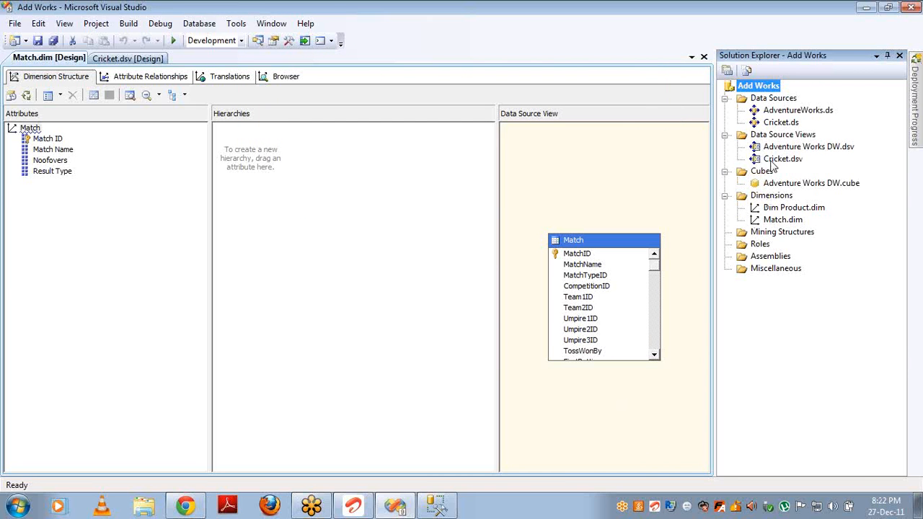
Inspect the Object ID in the properties of the Cricket.dsv data source view
{"action": "left_click", "coordinate": [773, 164]}
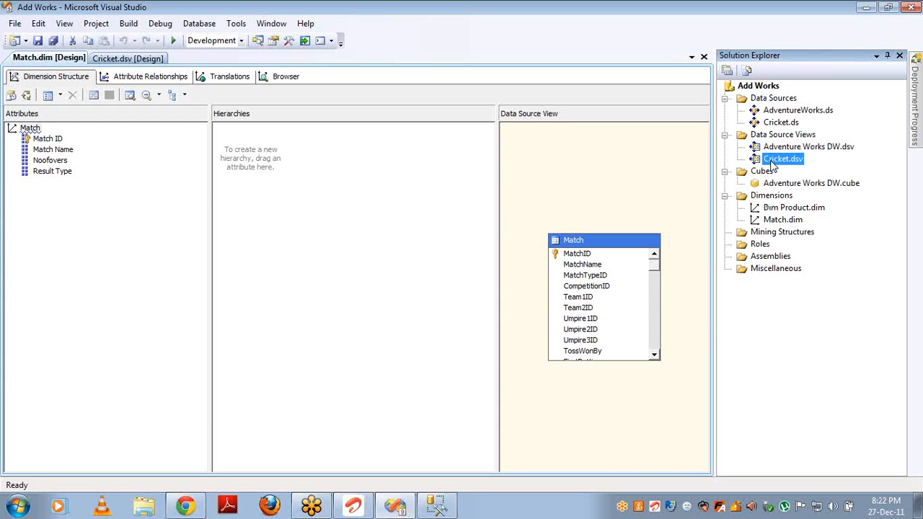
{"action": "key", "text": "F4"}
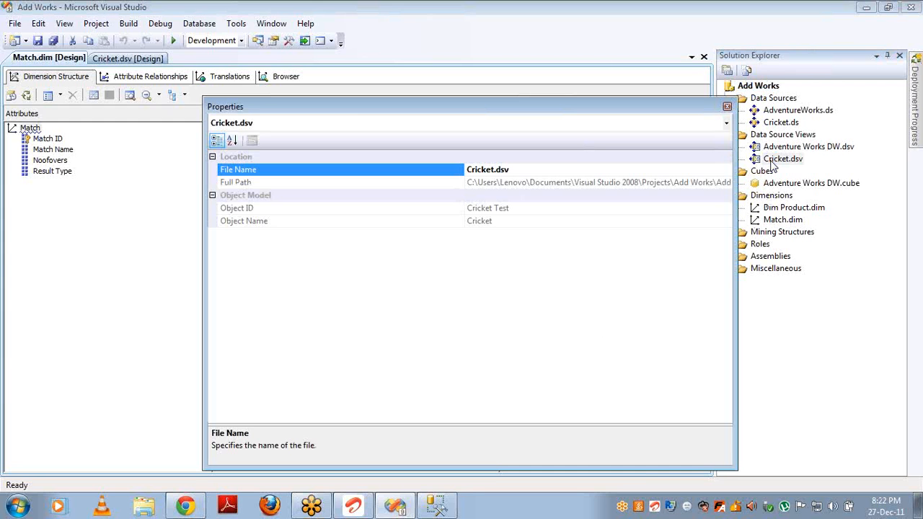
{"action": "left_click", "coordinate": [516, 208]}
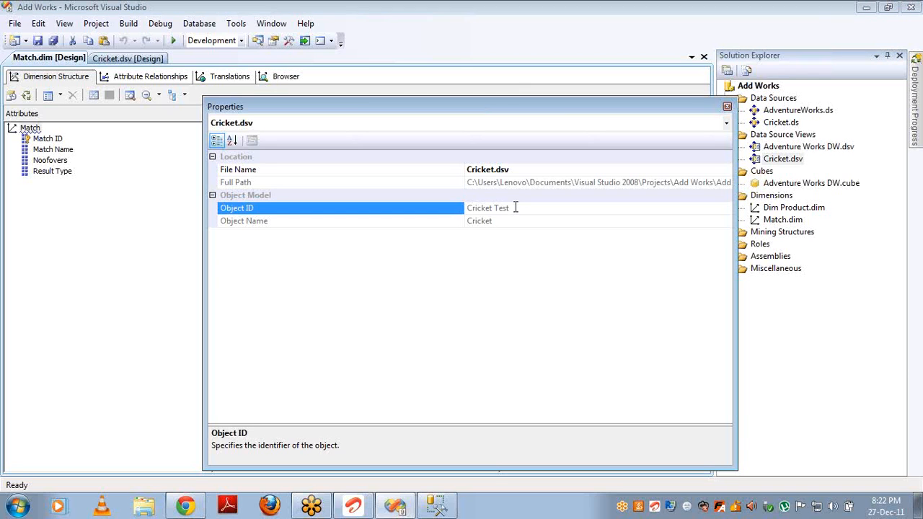
Change the ID in the Cricket.dsv XML code to Cricket, save the file and close the code view
{"action": "left_click", "coordinate": [726, 107]}
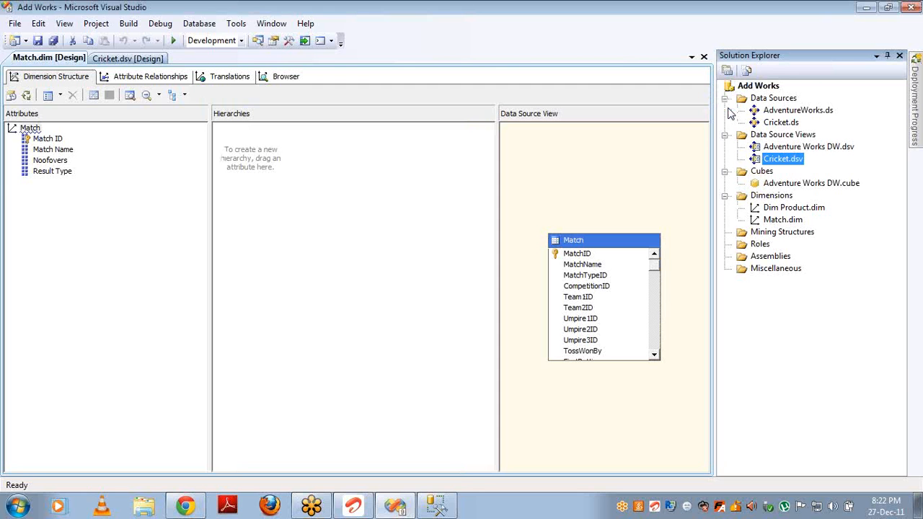
{"action": "right_click", "coordinate": [781, 162]}
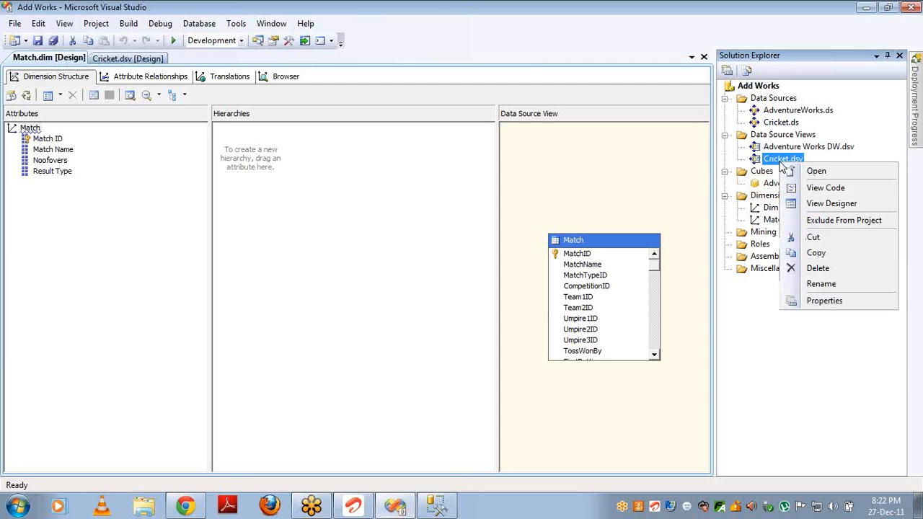
{"action": "left_click", "coordinate": [815, 189]}
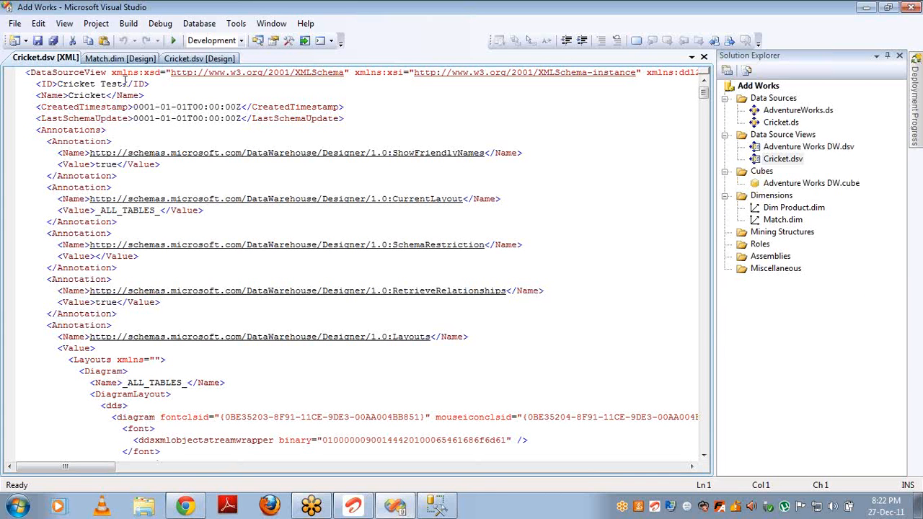
{"action": "left_click", "coordinate": [123, 83]}
{"action": "key", "text": "BackSpace"}
{"action": "key", "text": "BackSpace"}
{"action": "key", "text": "BackSpace"}
{"action": "key", "text": "BackSpace"}
{"action": "key", "text": "BackSpace"}
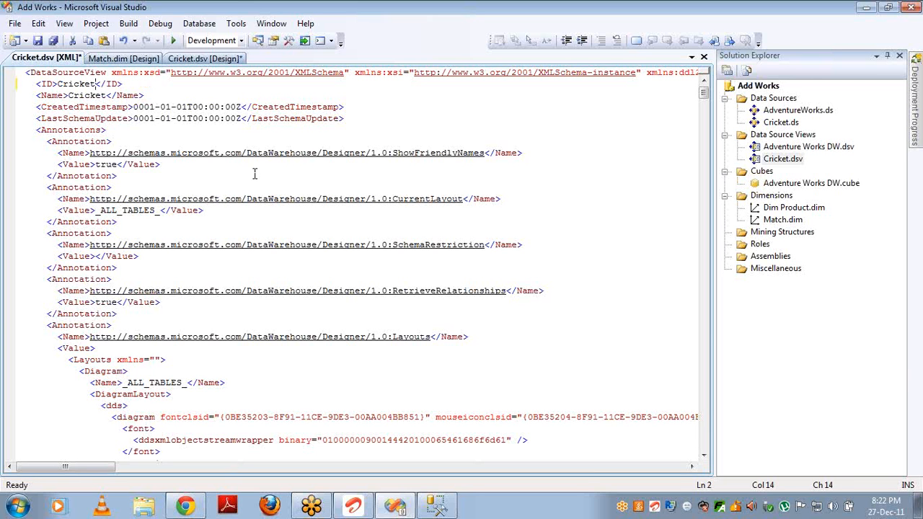
{"action": "key", "text": "ctrl+s"}
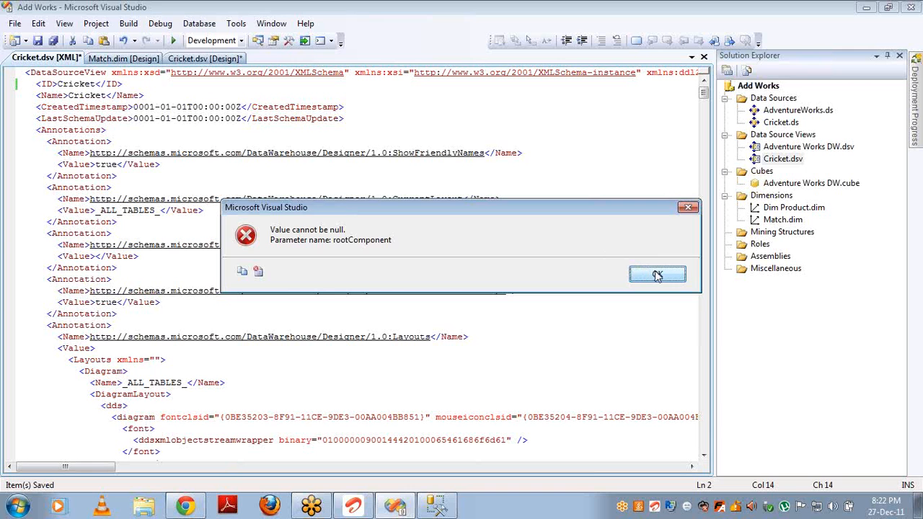
{"action": "left_click", "coordinate": [656, 276]}
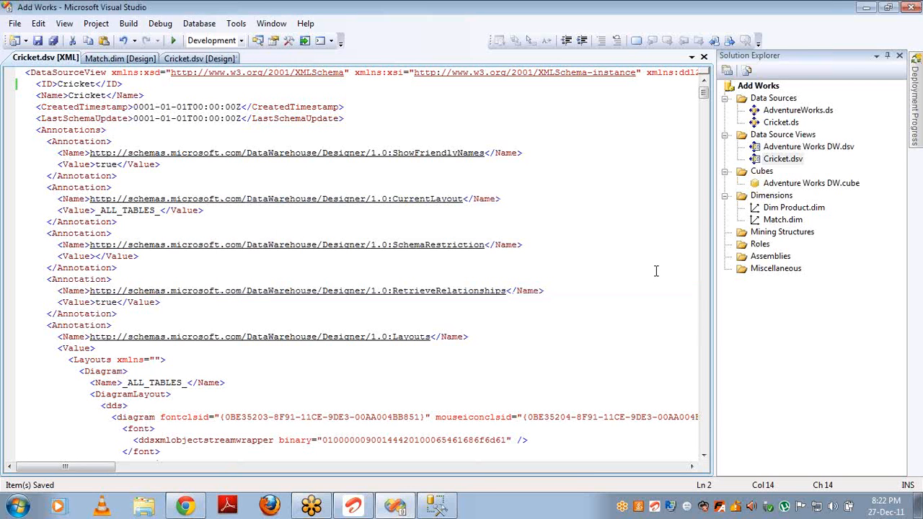
{"action": "left_click", "coordinate": [704, 57]}
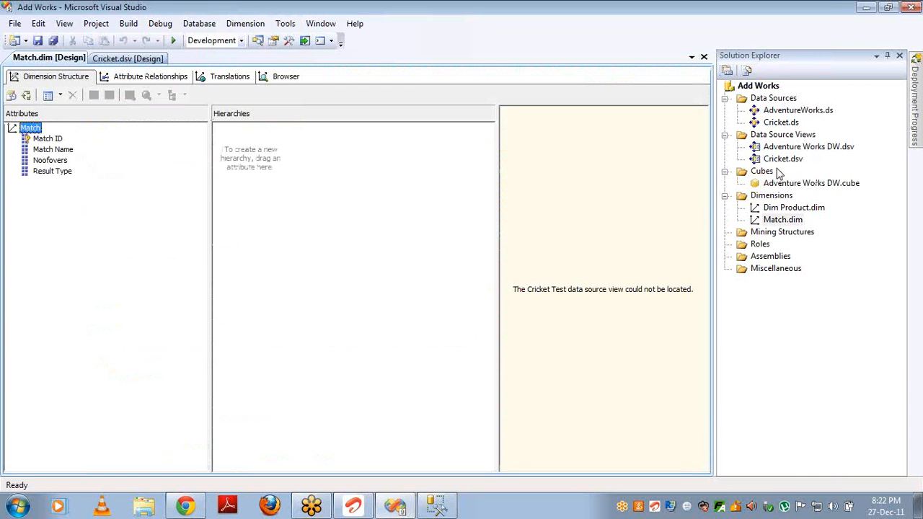
Check the Object ID in the properties of the Cricket.dsv data source view
{"action": "left_click", "coordinate": [780, 160]}
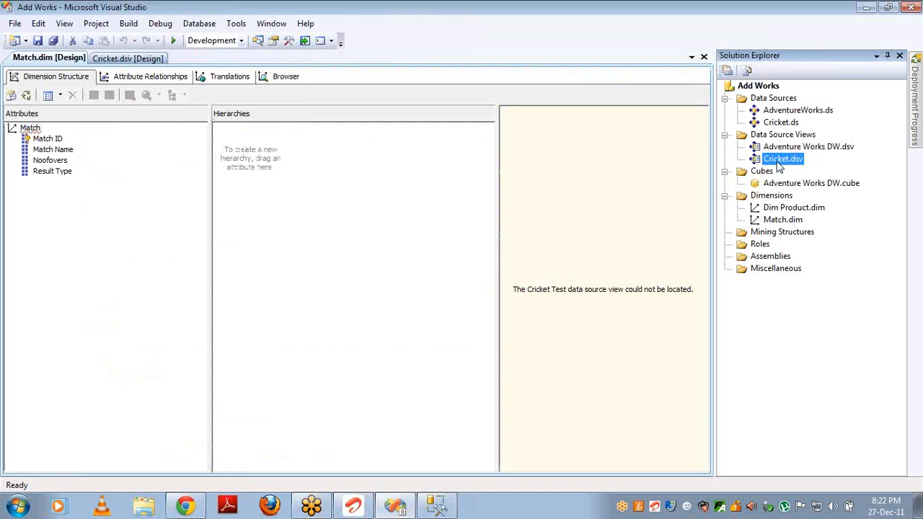
{"action": "key", "text": "F4"}
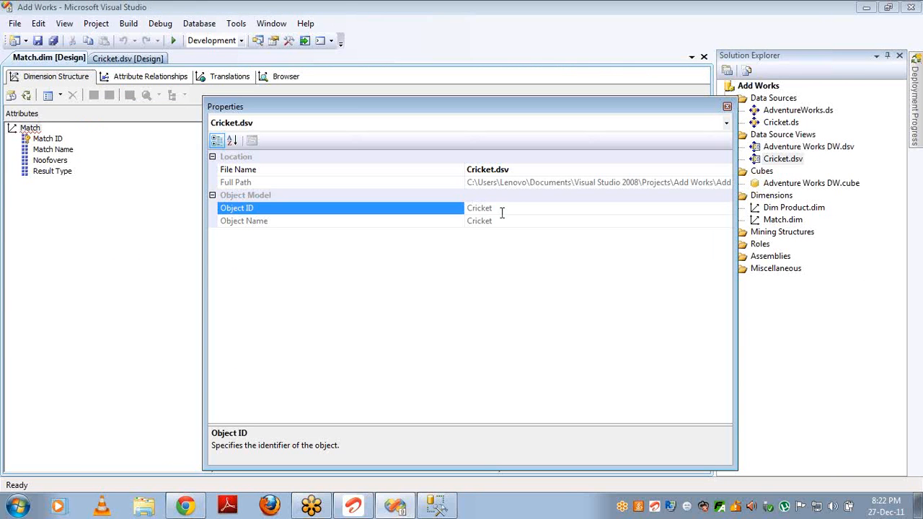
{"action": "left_click", "coordinate": [727, 106]}
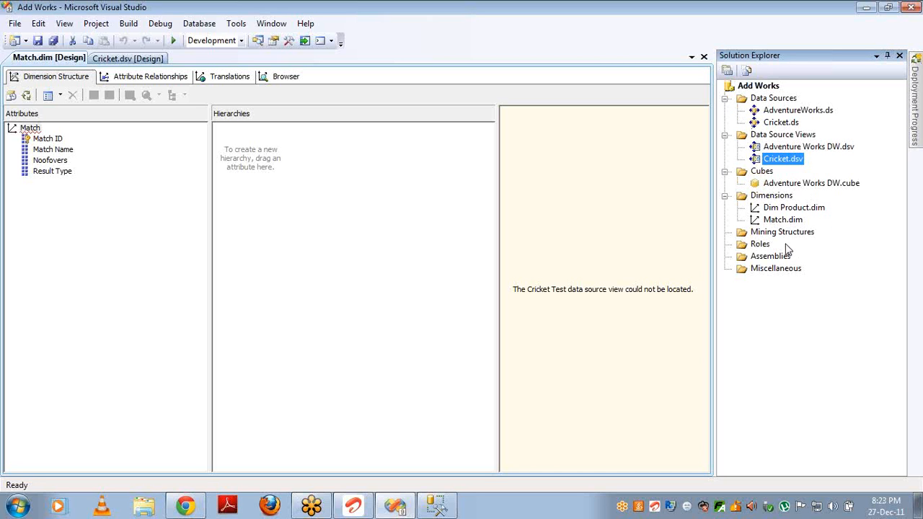
Create an empty cube named Cricket based on the Cricket data source view
{"action": "right_click", "coordinate": [765, 173]}
{"action": "left_click", "coordinate": [814, 181]}
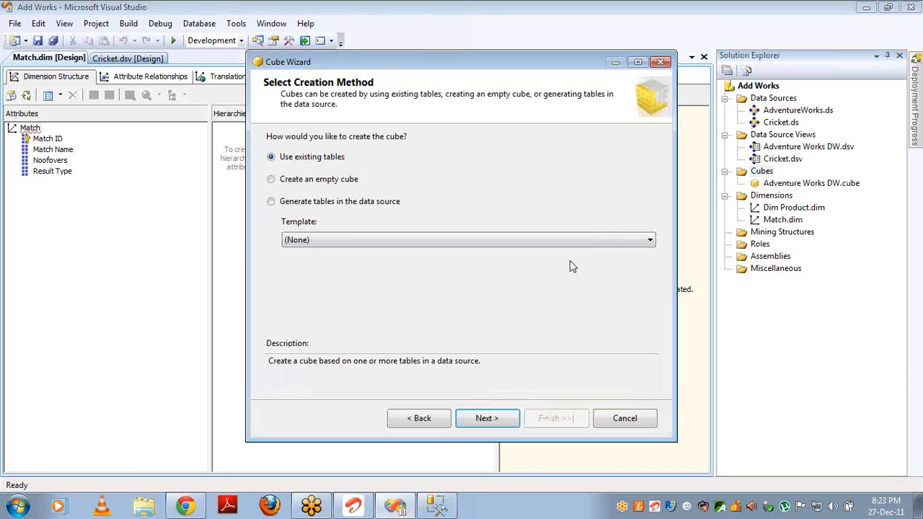
{"action": "left_click", "coordinate": [304, 181]}
{"action": "left_click", "coordinate": [485, 418]}
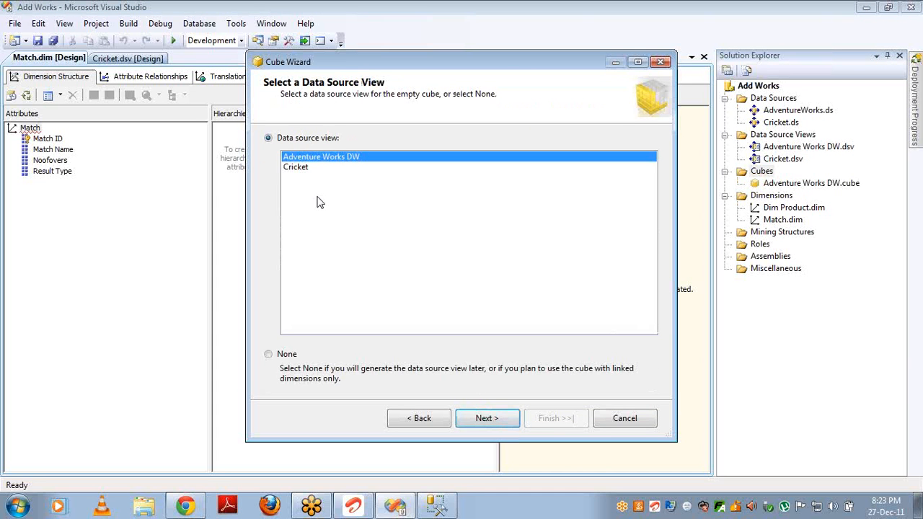
{"action": "left_click", "coordinate": [296, 169]}
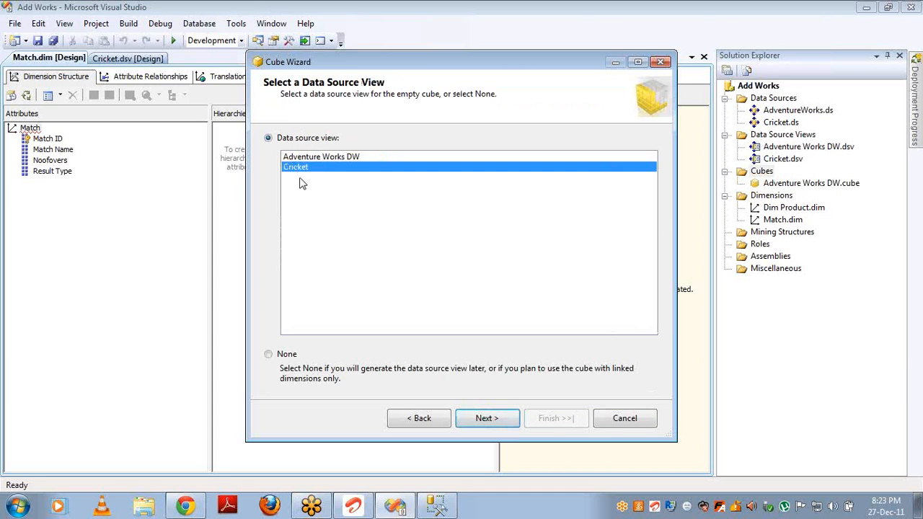
{"action": "left_click", "coordinate": [487, 420]}
{"action": "left_click", "coordinate": [551, 418]}
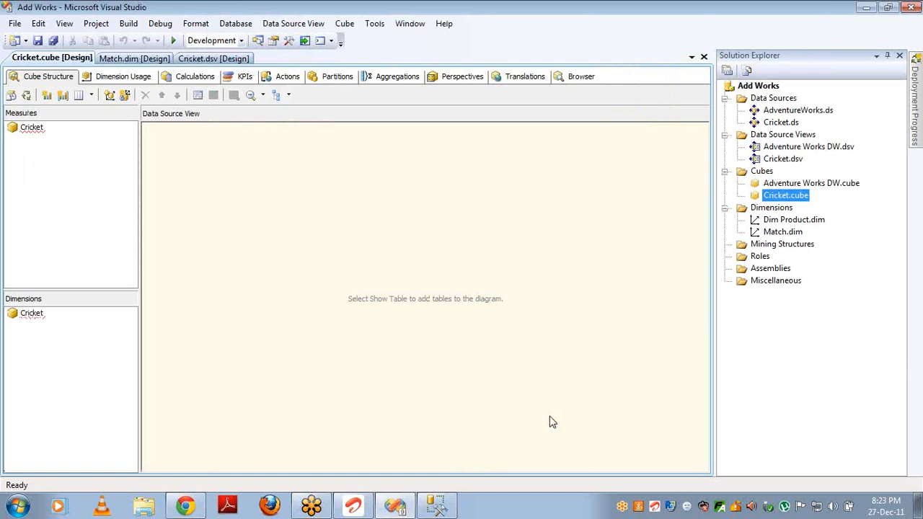
Try to add a cube dimension to the Cricket cube
{"action": "right_click", "coordinate": [31, 315]}
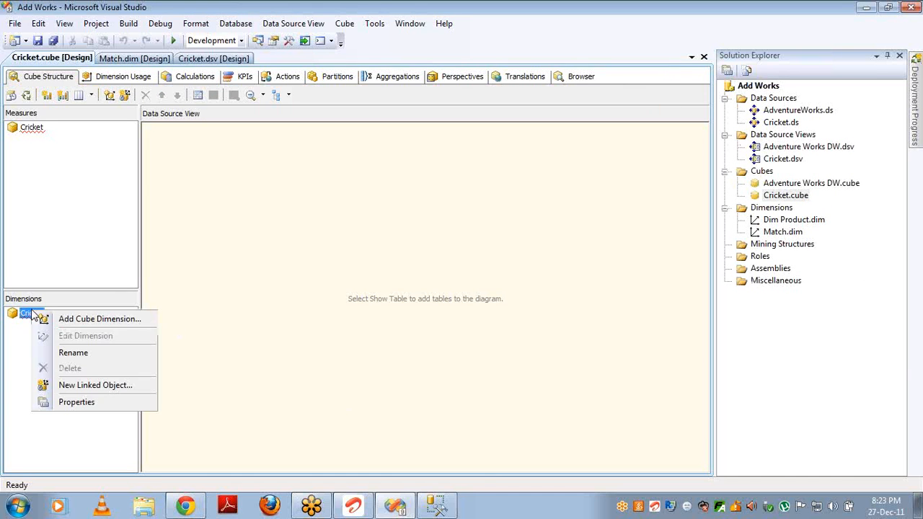
{"action": "left_click", "coordinate": [79, 319]}
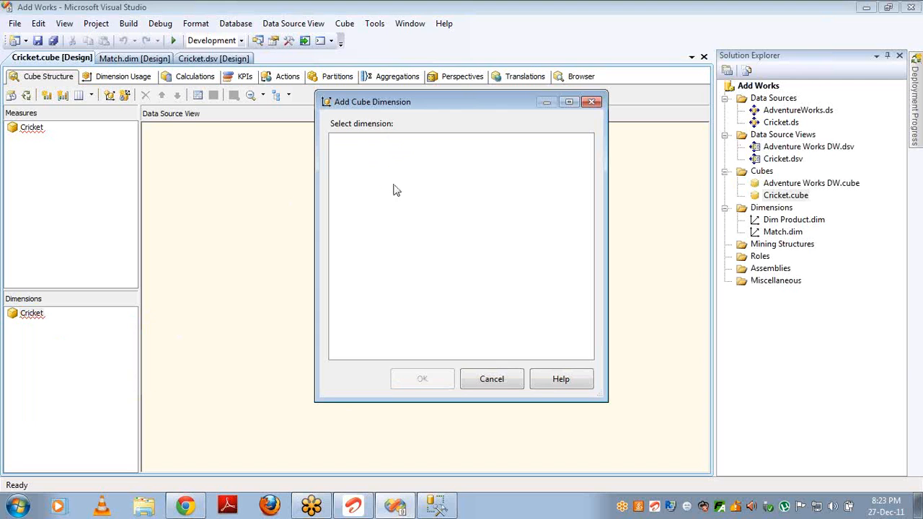
{"action": "left_click", "coordinate": [509, 379]}
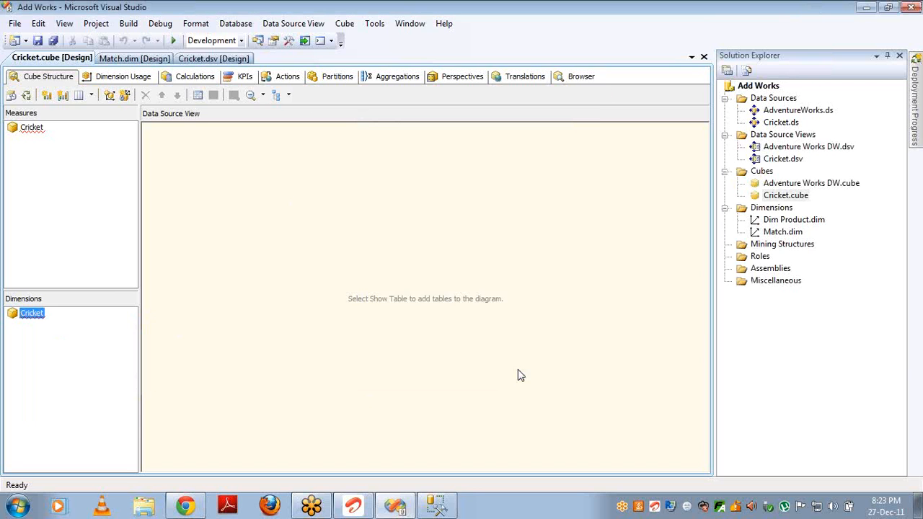
Delete the Match dimension from the project
{"action": "left_click", "coordinate": [780, 233]}
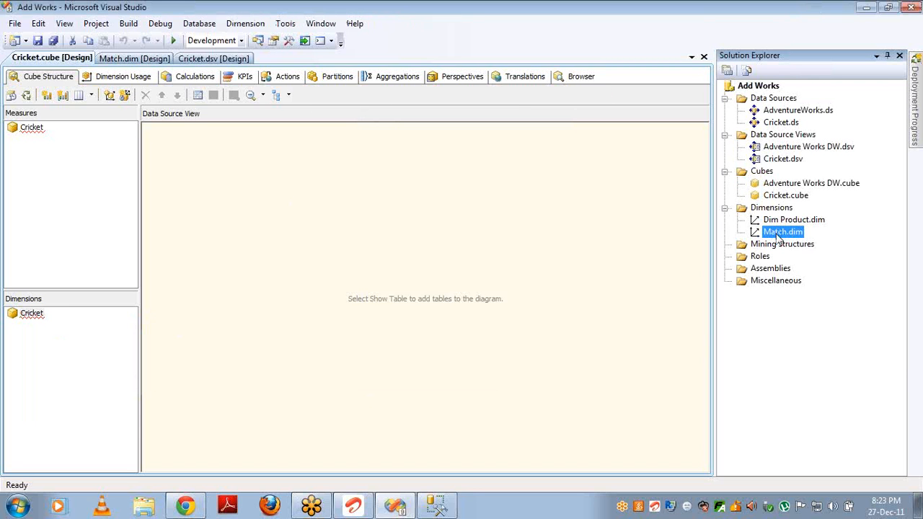
{"action": "key", "text": "Delete"}
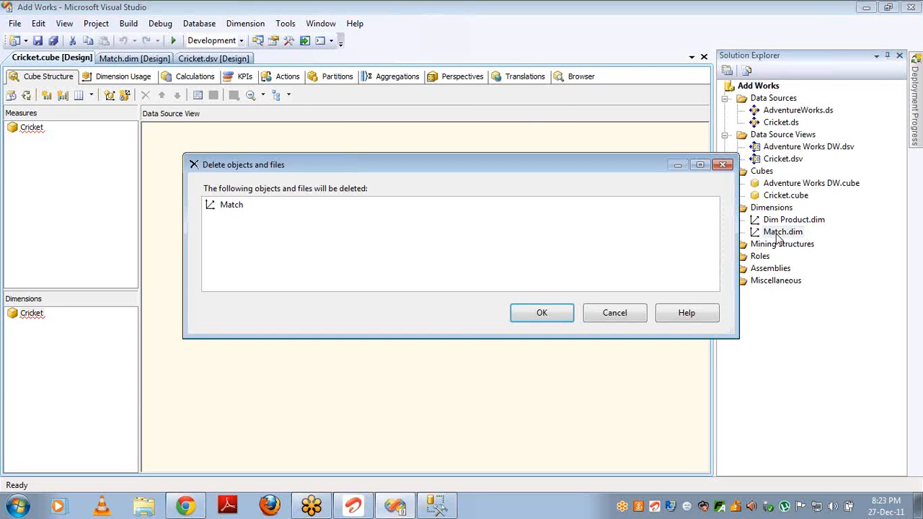
{"action": "key", "text": "Return"}
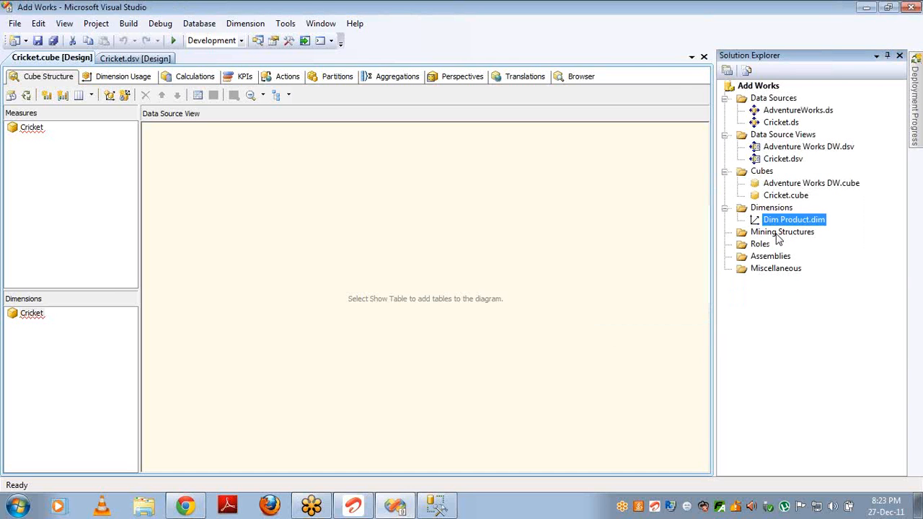
Start a new dimension from an existing table, with Cricket as data source view and Match as main table
{"action": "left_click", "coordinate": [775, 209]}
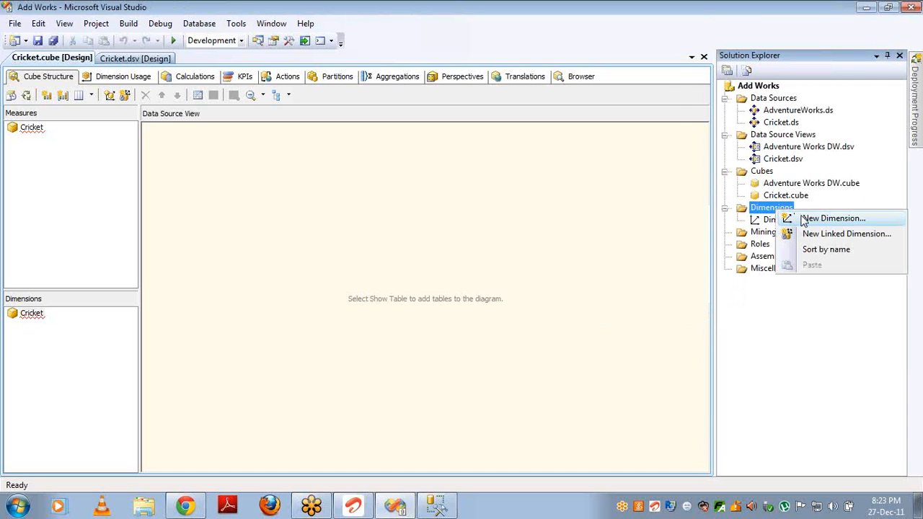
{"action": "left_click", "coordinate": [833, 217]}
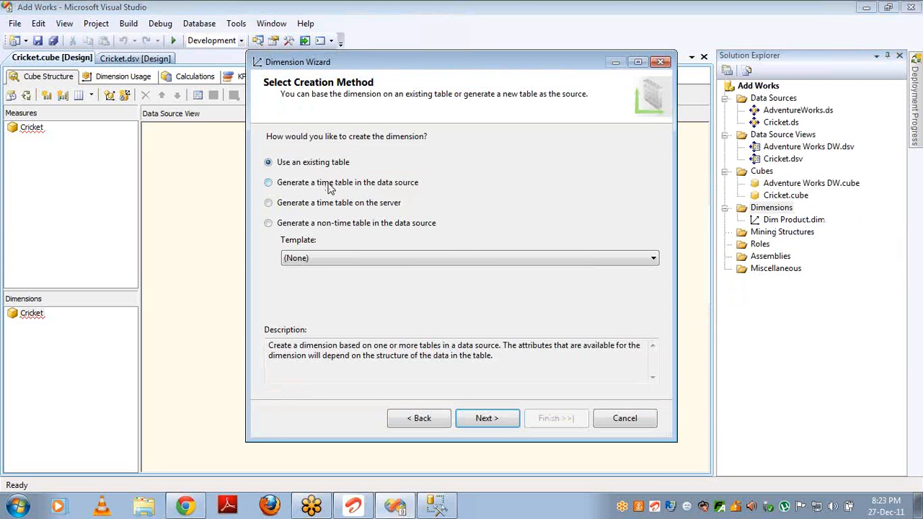
{"action": "left_click", "coordinate": [487, 418]}
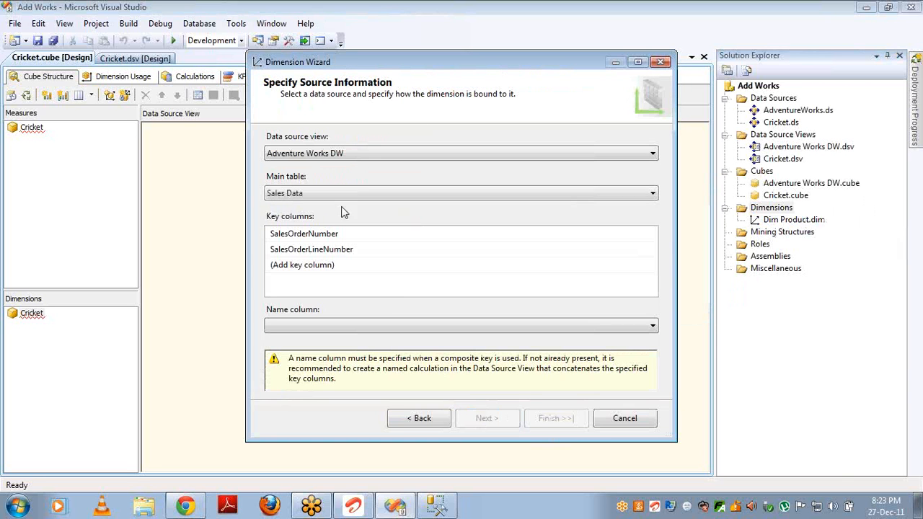
{"action": "left_click", "coordinate": [374, 156]}
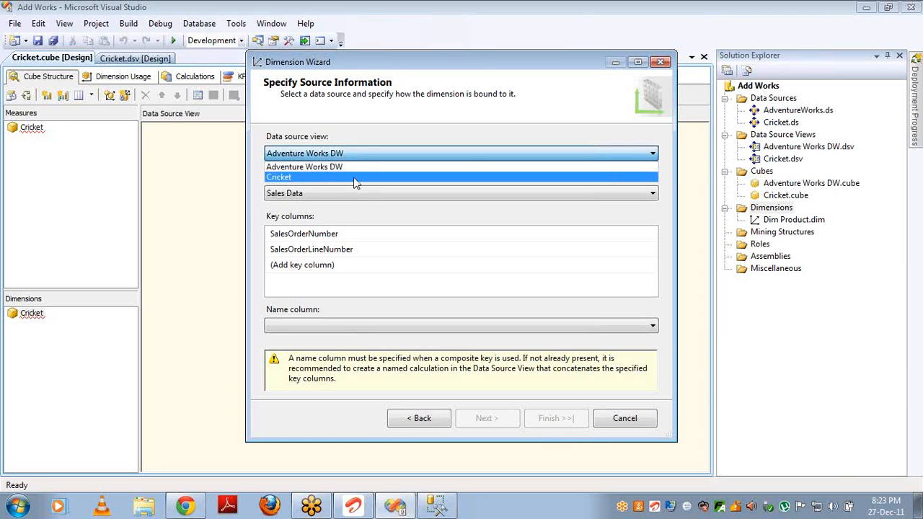
{"action": "left_click", "coordinate": [354, 178]}
{"action": "left_click", "coordinate": [350, 192]}
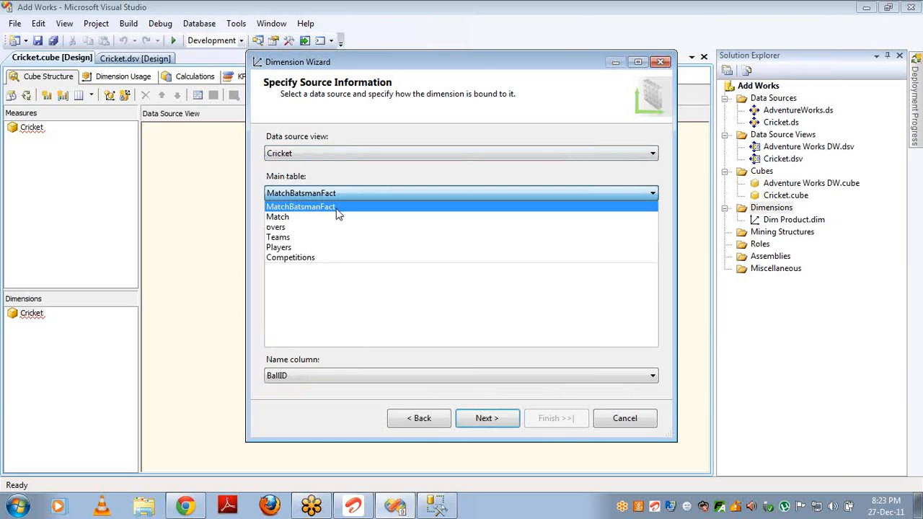
{"action": "left_click", "coordinate": [334, 216]}
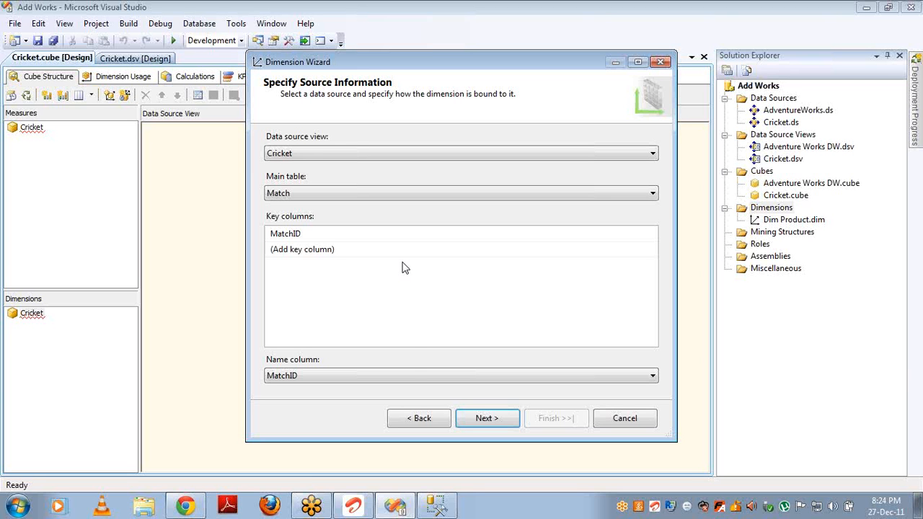
Include the Match Name attribute alongside Match ID and finish creating the Match dimension
{"action": "left_click", "coordinate": [511, 414]}
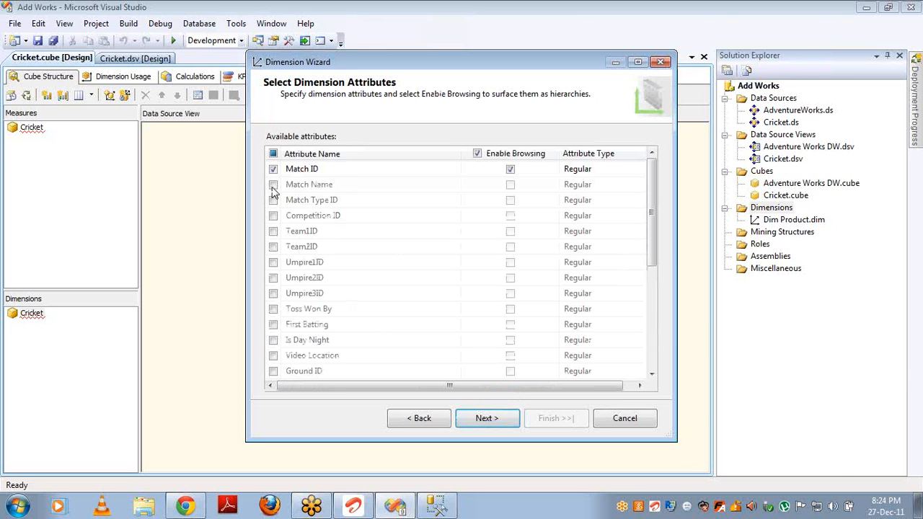
{"action": "left_click", "coordinate": [273, 185]}
{"action": "left_click", "coordinate": [485, 421]}
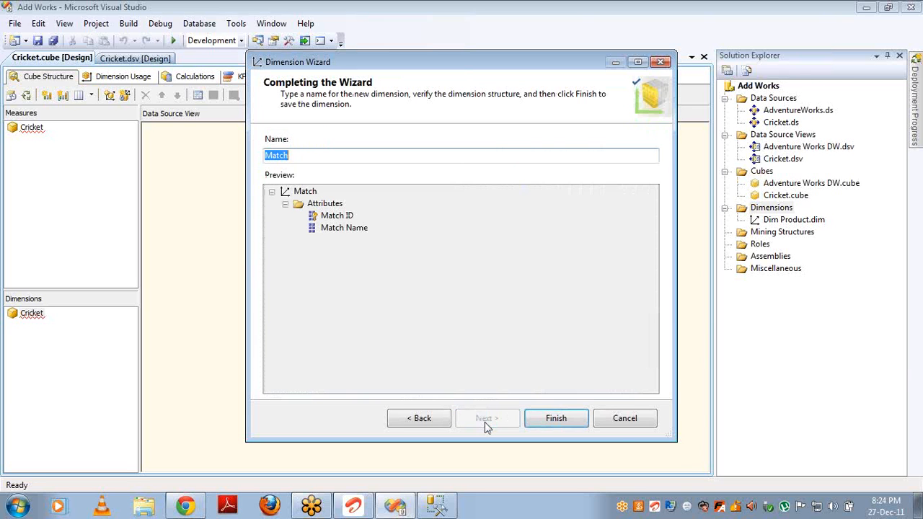
{"action": "left_click", "coordinate": [554, 422]}
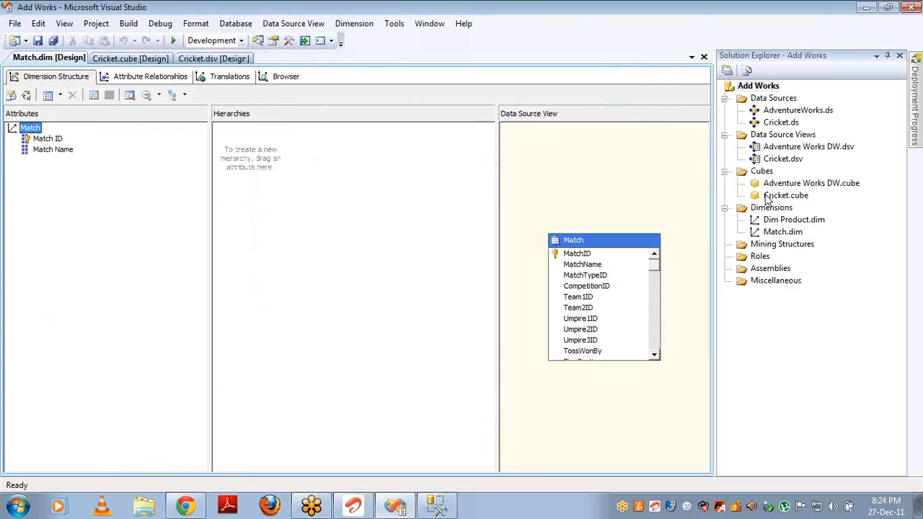
Add the Match dimension to the Cricket cube
{"action": "double_click", "coordinate": [782, 196]}
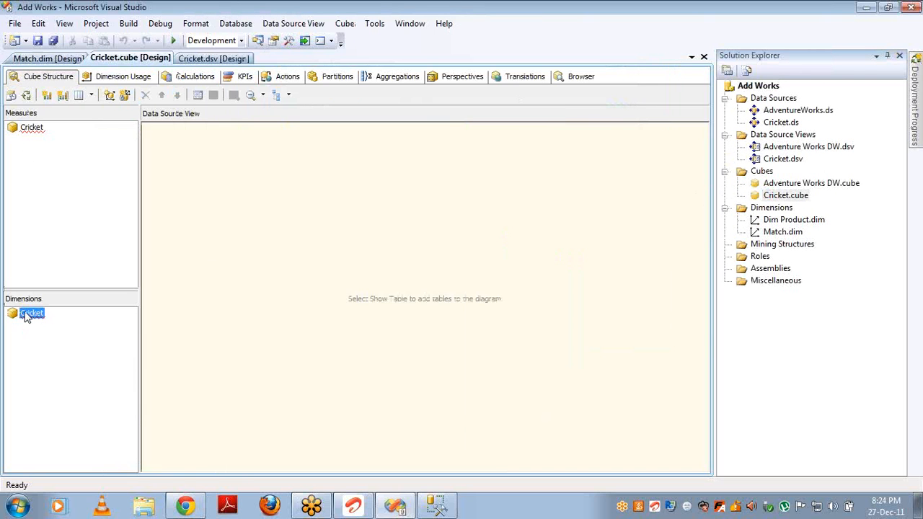
{"action": "right_click", "coordinate": [27, 317]}
{"action": "left_click", "coordinate": [66, 323]}
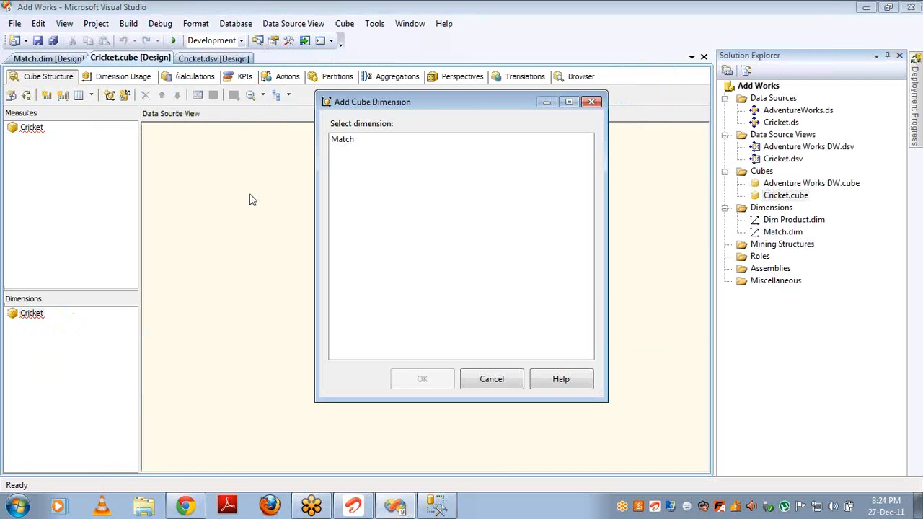
{"action": "double_click", "coordinate": [348, 145]}
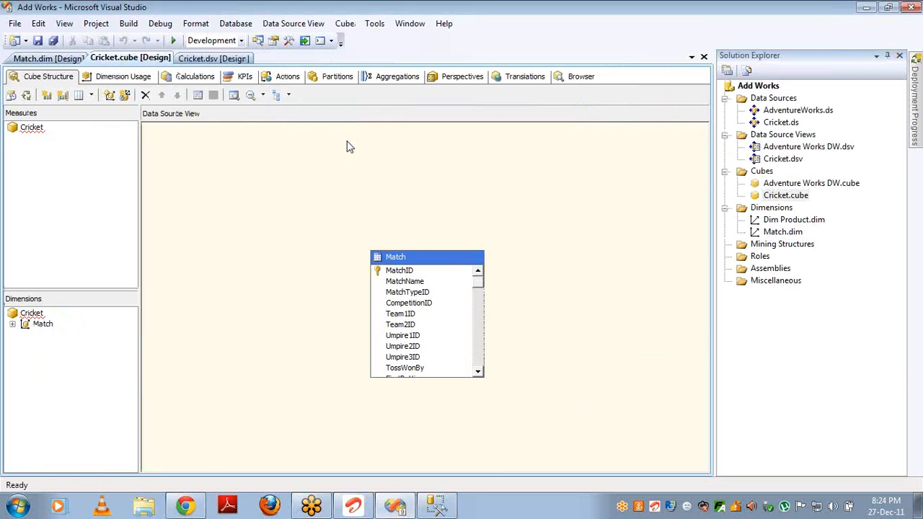
Add a Sum measure to the Cricket cube based on the Runs column of the MatchBatsmanFact table
{"action": "right_click", "coordinate": [33, 130]}
{"action": "left_click", "coordinate": [72, 141]}
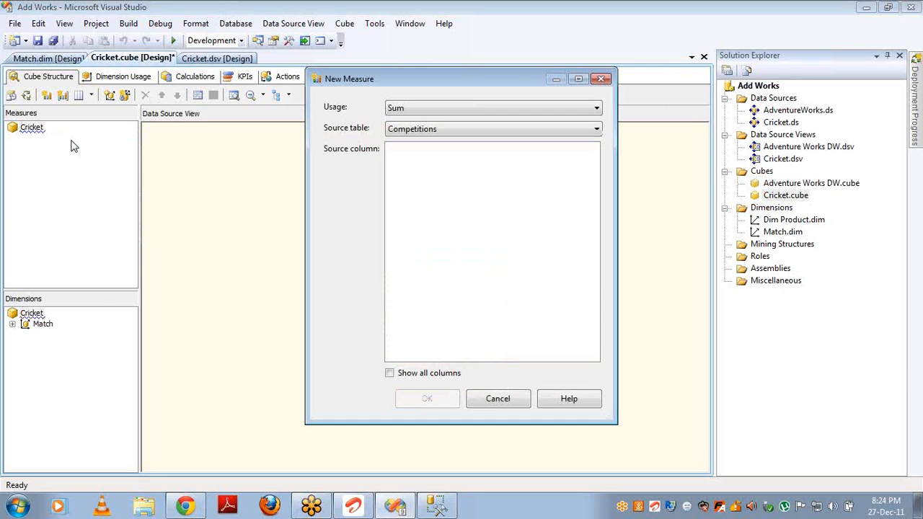
{"action": "left_click", "coordinate": [448, 129]}
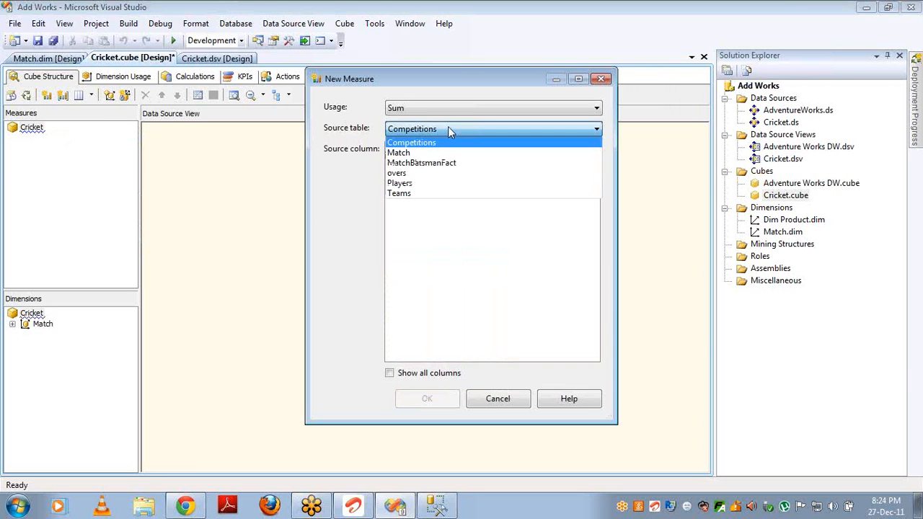
{"action": "left_click", "coordinate": [426, 162]}
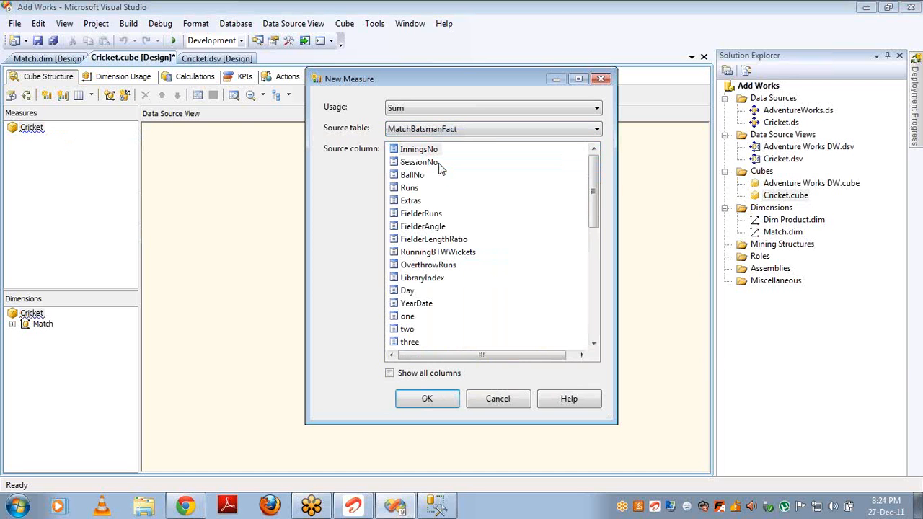
{"action": "left_click", "coordinate": [409, 188]}
{"action": "double_click", "coordinate": [410, 189]}
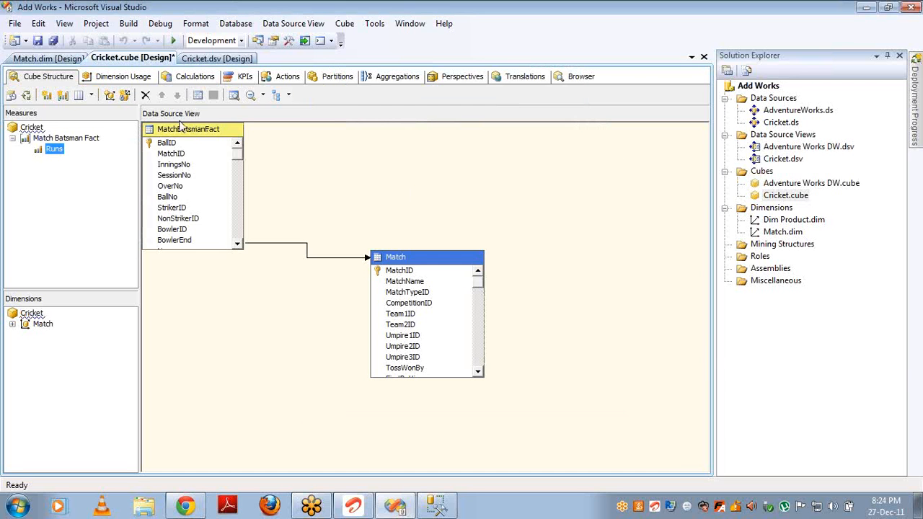
Check how the Match dimension relates to the Match Batsman Fact measure group, comparing it with the table relationships in the Cricket data source view
{"action": "left_click", "coordinate": [116, 81]}
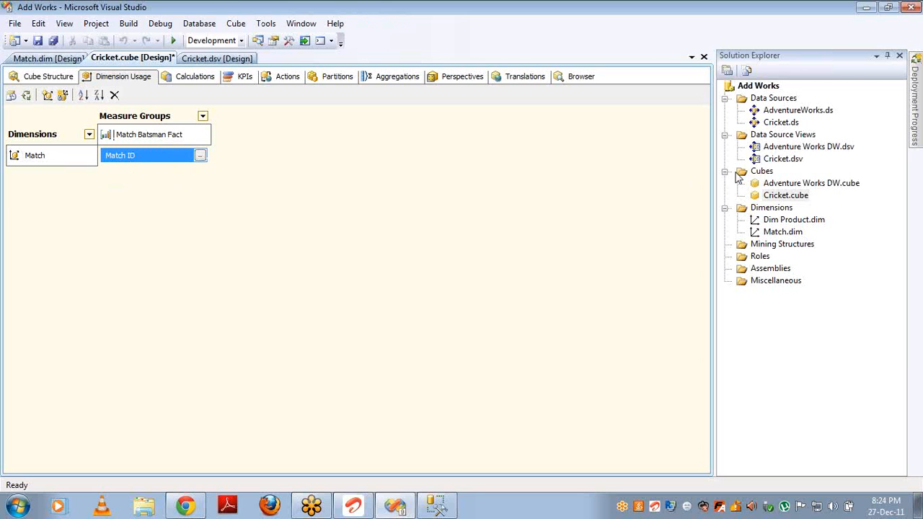
{"action": "double_click", "coordinate": [767, 159]}
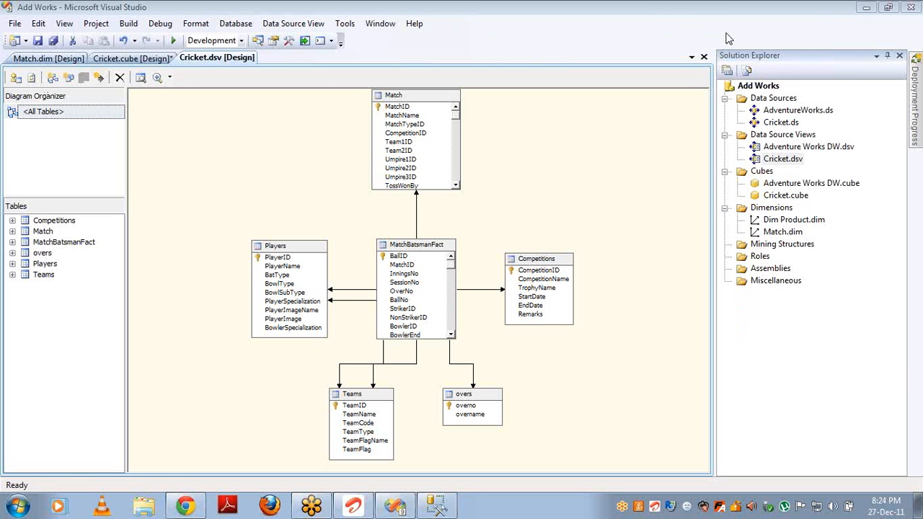
{"action": "double_click", "coordinate": [770, 197]}
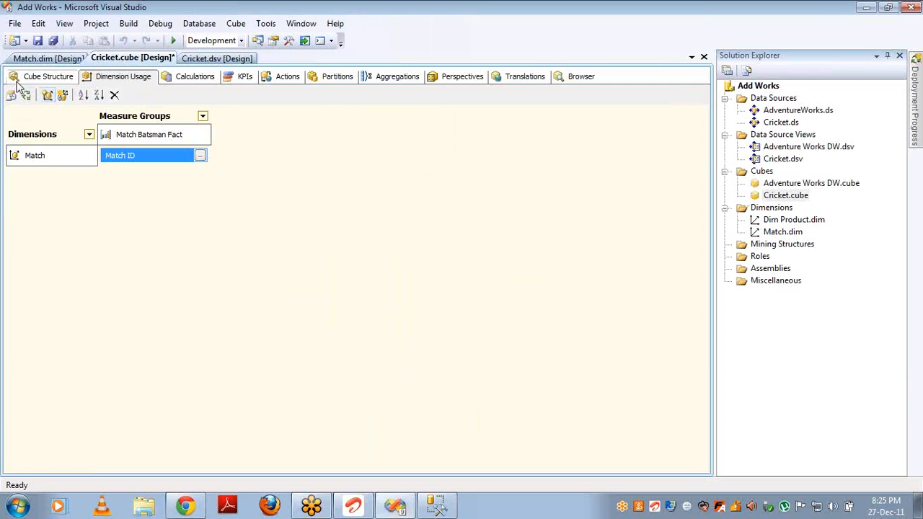
Deploy the project and process the Cricket cube with Process Full, then close the processing dialogs
{"action": "left_click", "coordinate": [27, 96]}
{"action": "key", "text": "Return"}
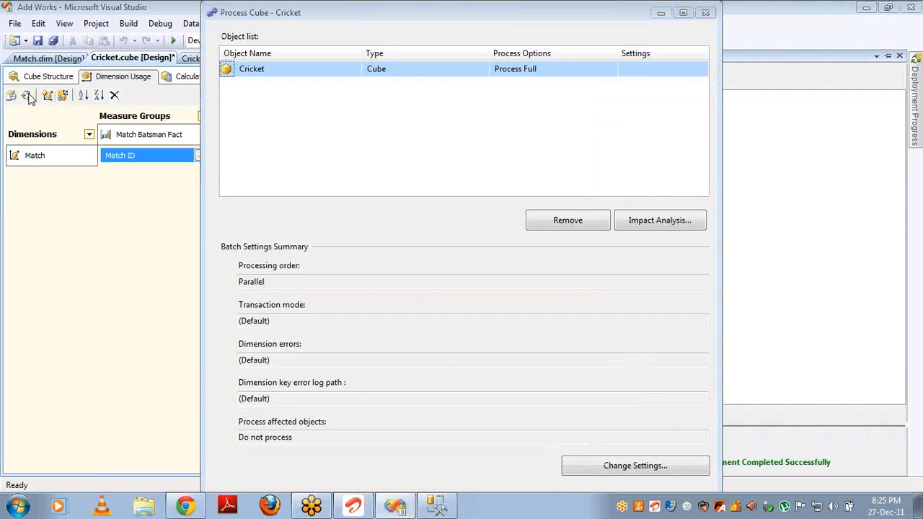
{"action": "key", "text": "Return"}
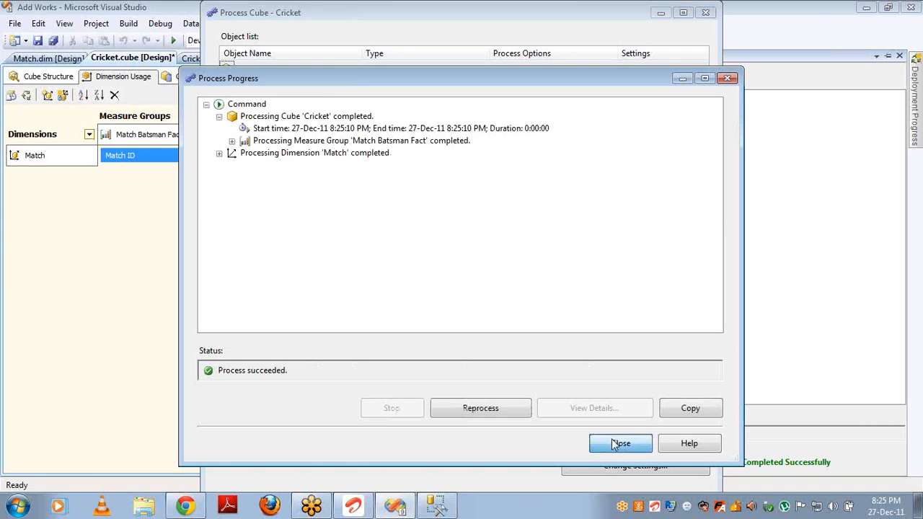
{"action": "left_click", "coordinate": [613, 442]}
{"action": "left_click", "coordinate": [706, 15]}
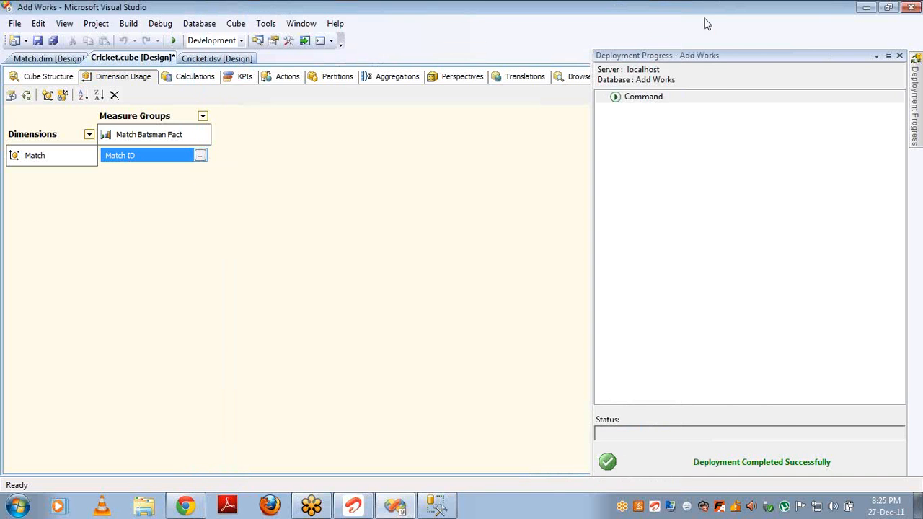
Browse the Cricket cube, limiting it to the Match Batsman Fact measure group and expanding its measures
{"action": "left_click", "coordinate": [581, 76]}
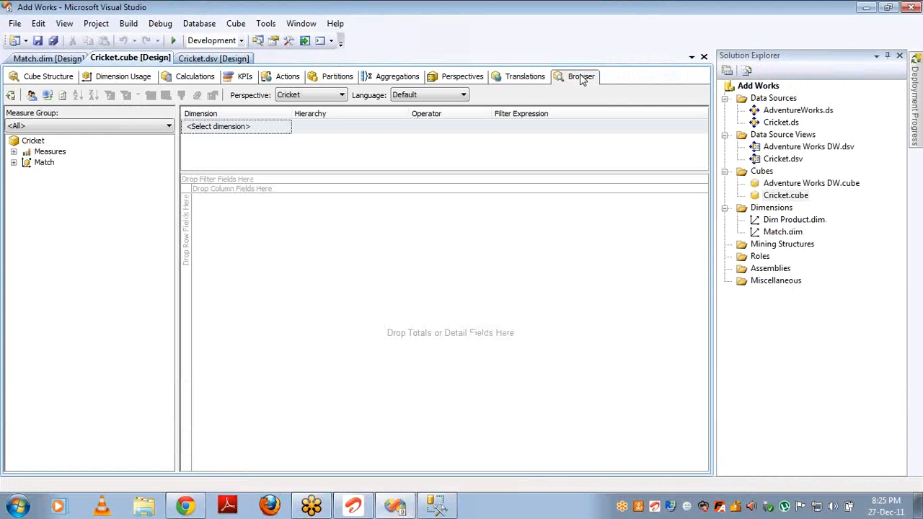
{"action": "left_click", "coordinate": [341, 95]}
{"action": "left_click", "coordinate": [341, 96]}
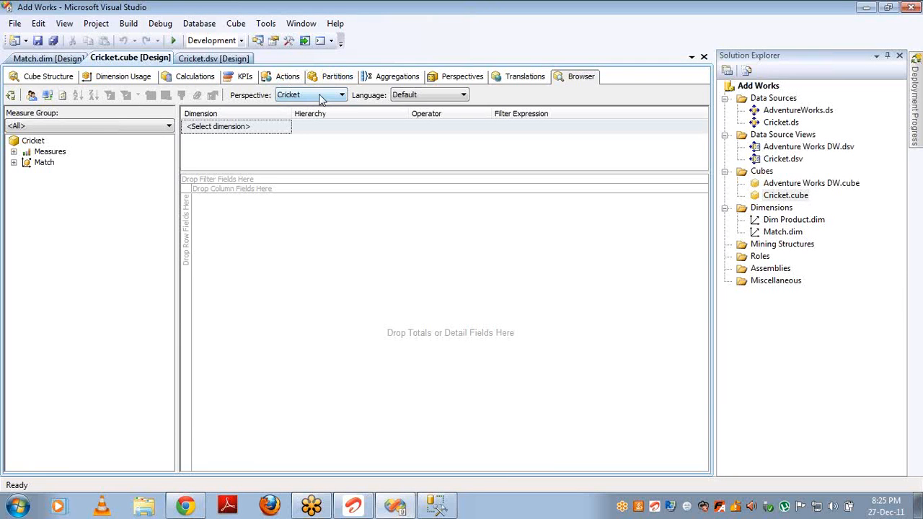
{"action": "left_click", "coordinate": [160, 127]}
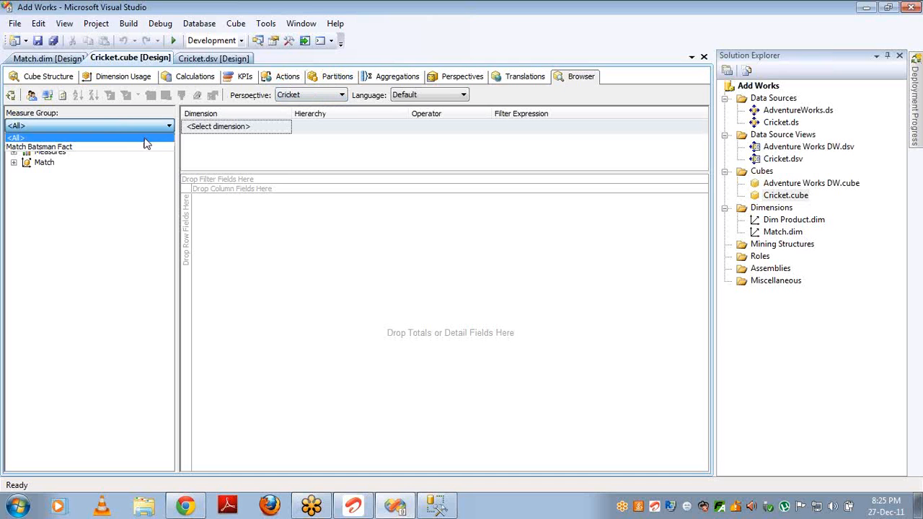
{"action": "left_click", "coordinate": [141, 147]}
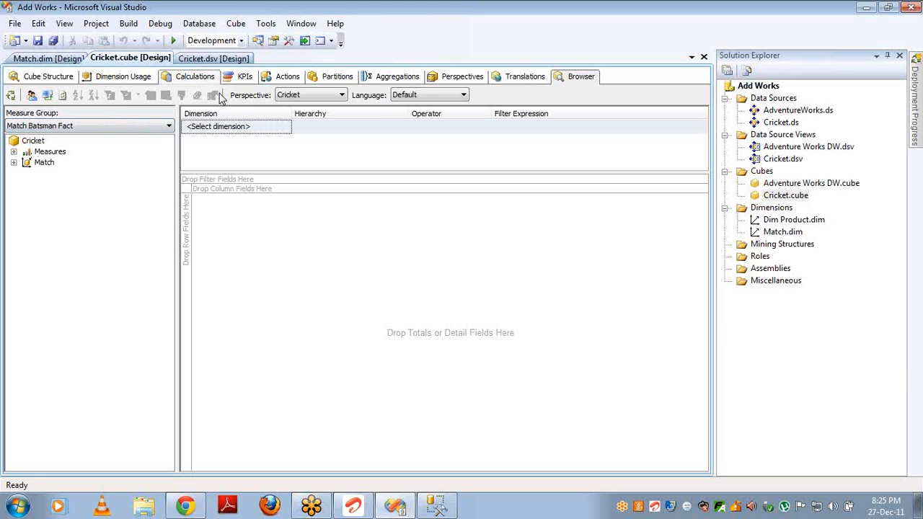
{"action": "left_click", "coordinate": [46, 98]}
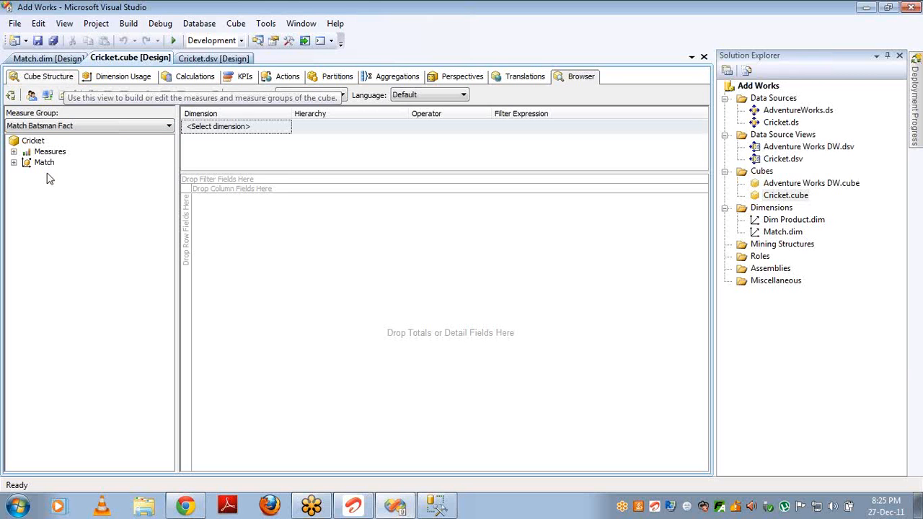
{"action": "left_click", "coordinate": [14, 152]}
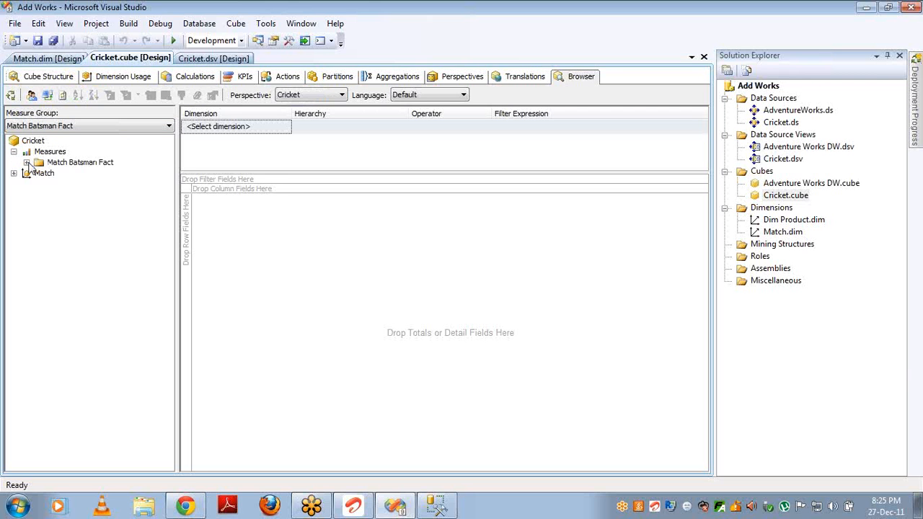
Browse the Cricket cube with the Runs measure as totals and Match Name on the rows
{"action": "left_click", "coordinate": [26, 163]}
{"action": "left_click", "coordinate": [67, 173]}
{"action": "left_click_drag", "start_coordinate": [67, 174], "coordinate": [277, 206]}
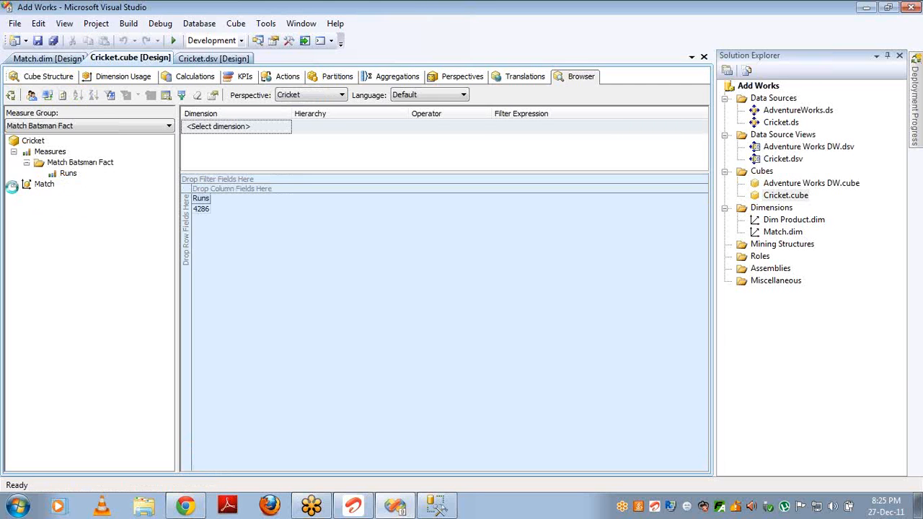
{"action": "left_click", "coordinate": [14, 185]}
{"action": "left_click_drag", "start_coordinate": [63, 206], "coordinate": [190, 236]}
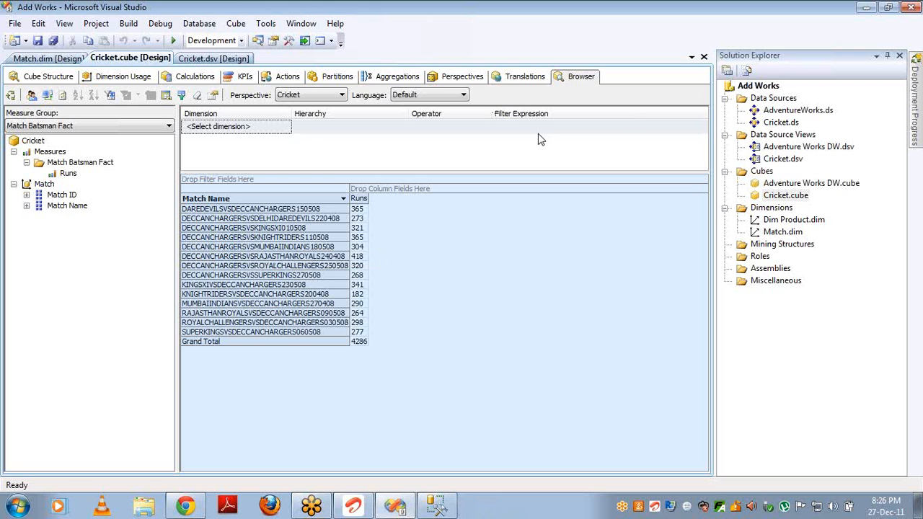
Open the Adventure Works DW cube and trace how the cubes and dimensions relate to the Adventure Works DW and Cricket data source views
{"action": "double_click", "coordinate": [778, 184]}
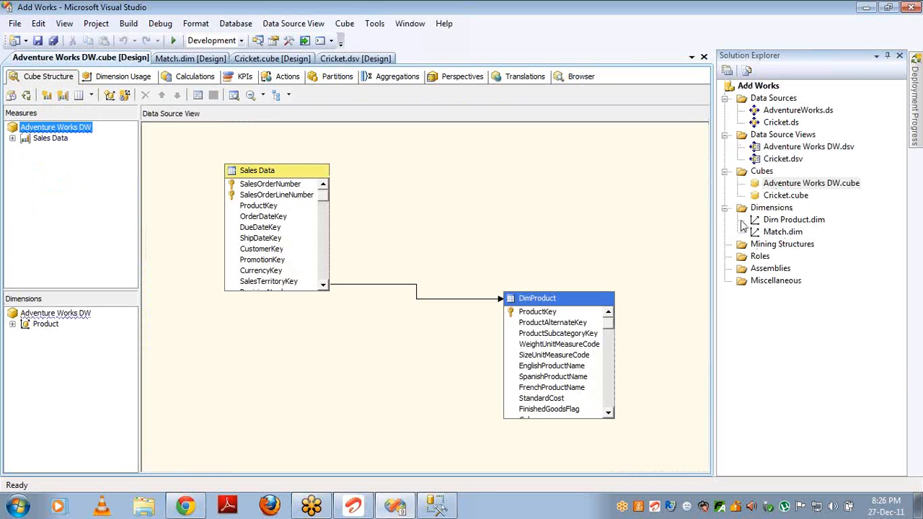
{"action": "left_click", "coordinate": [783, 221]}
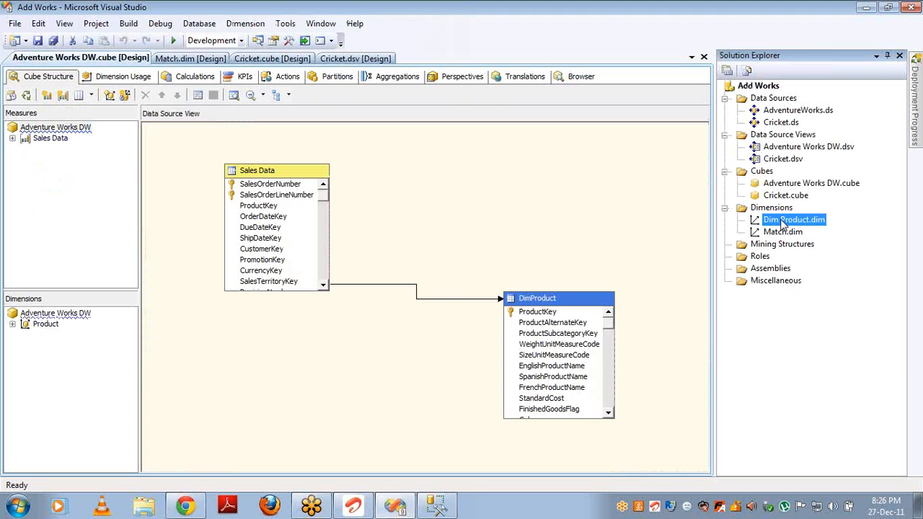
{"action": "left_click", "coordinate": [783, 149]}
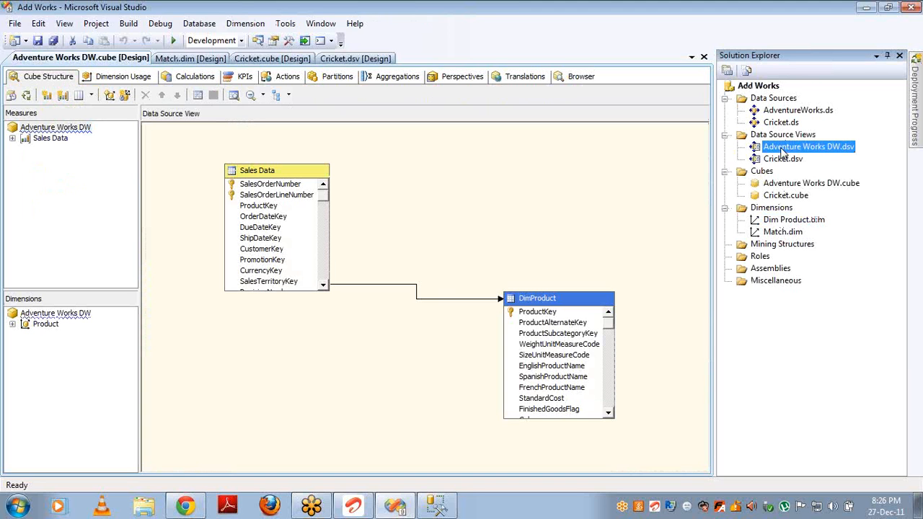
{"action": "left_click", "coordinate": [784, 185]}
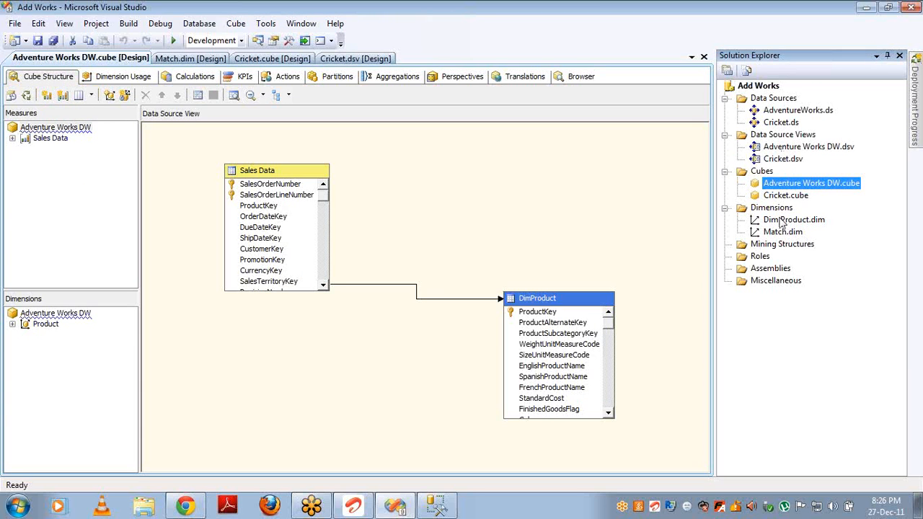
{"action": "left_click", "coordinate": [782, 222]}
{"action": "left_click", "coordinate": [785, 185]}
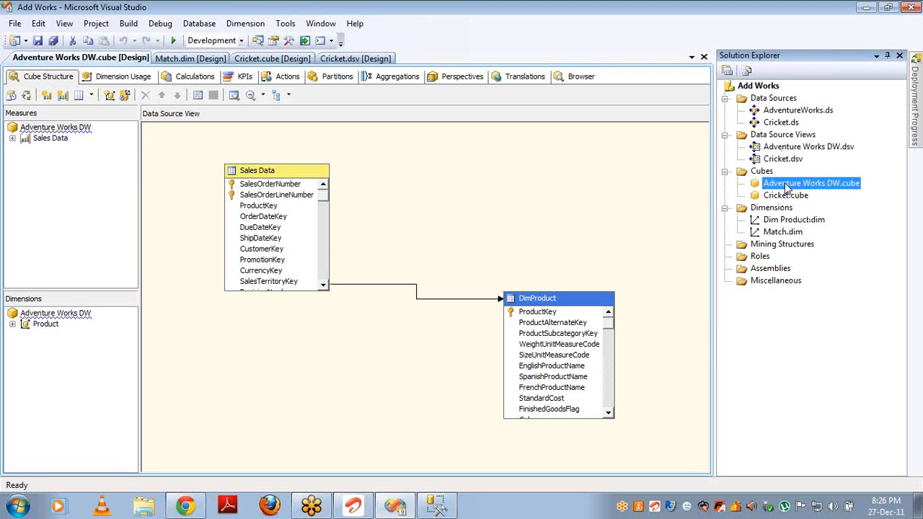
{"action": "left_click", "coordinate": [784, 149]}
{"action": "left_click", "coordinate": [778, 232]}
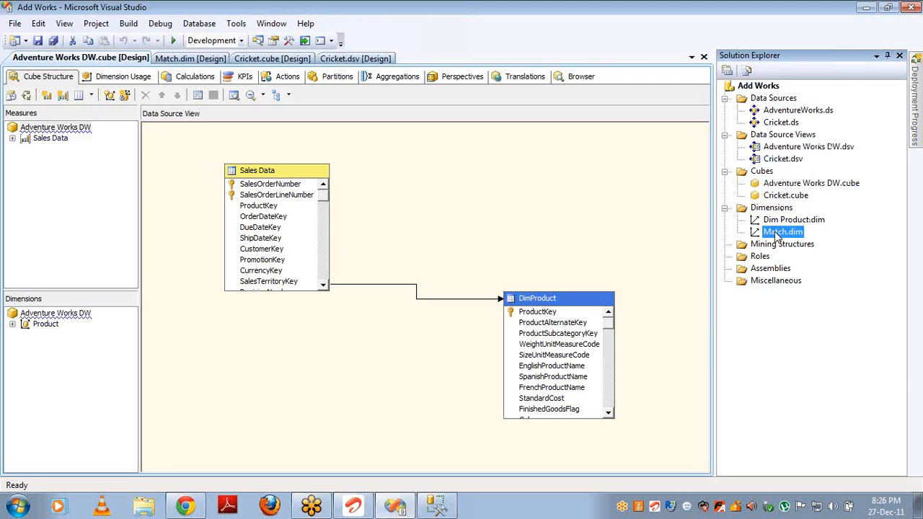
{"action": "left_click", "coordinate": [778, 198]}
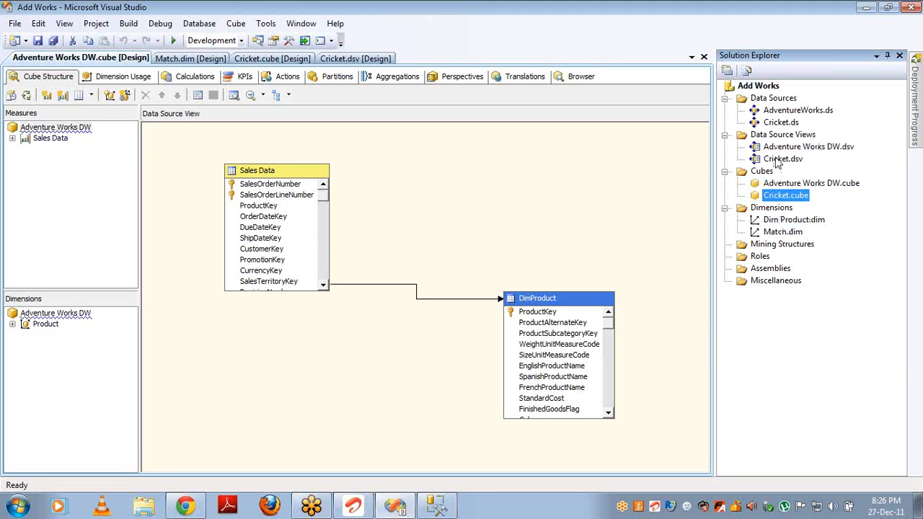
{"action": "left_click", "coordinate": [777, 160]}
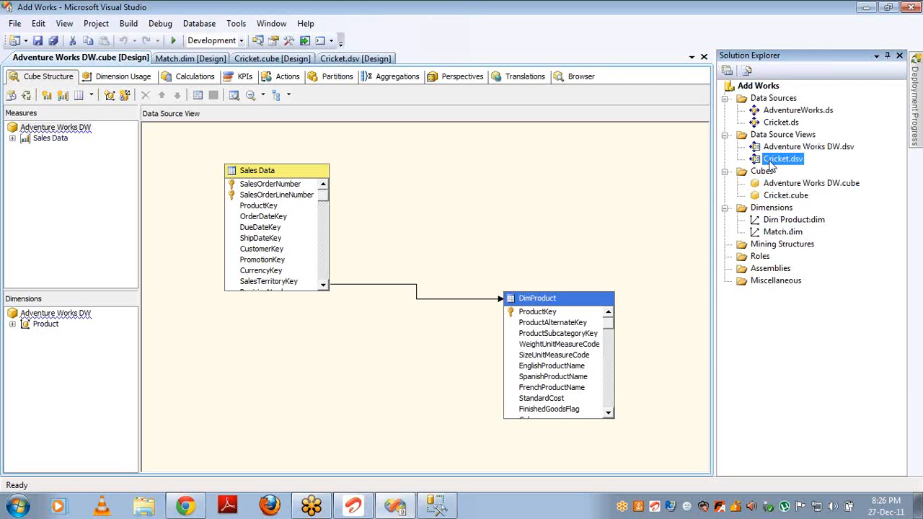
Check which dimensions can be added to the Adventure Works DW cube, without adding any
{"action": "double_click", "coordinate": [771, 185]}
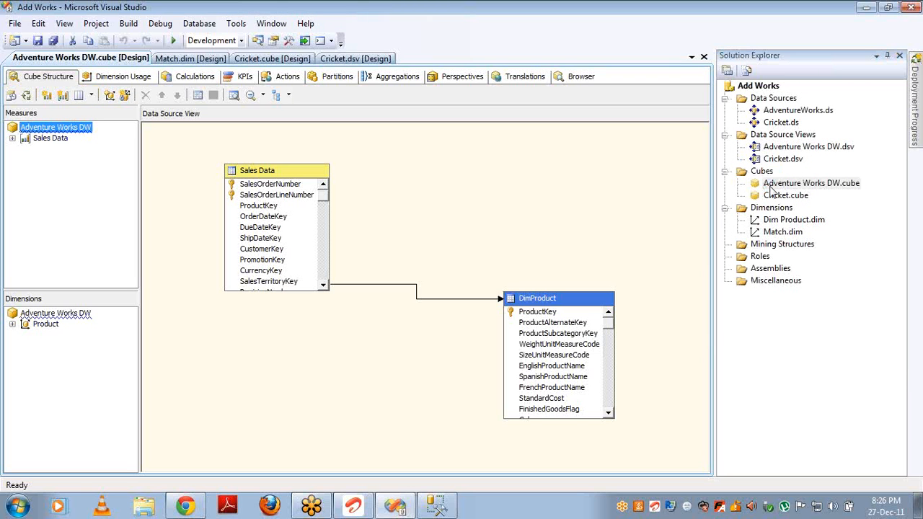
{"action": "right_click", "coordinate": [56, 314]}
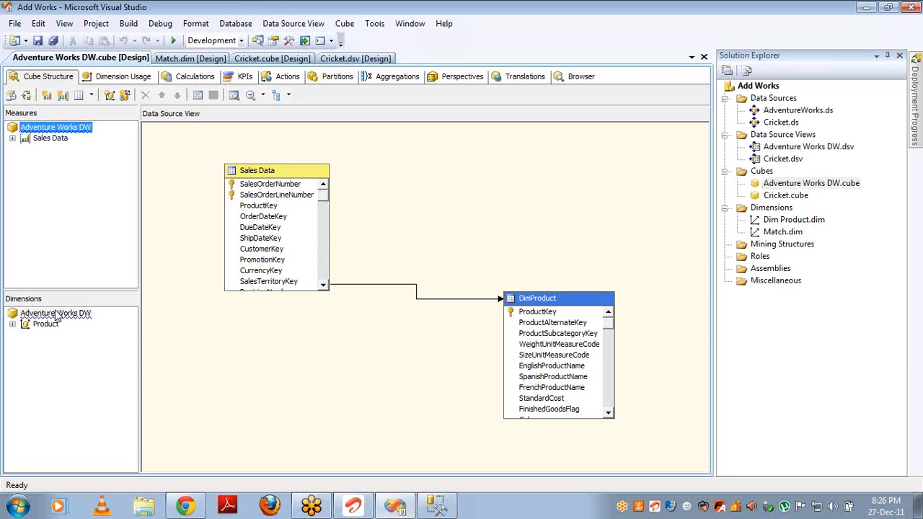
{"action": "left_click", "coordinate": [86, 320]}
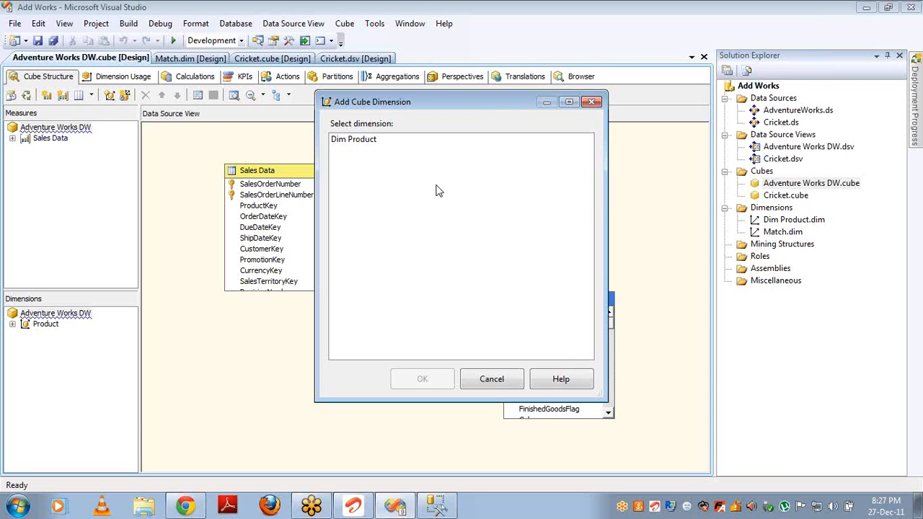
{"action": "left_click", "coordinate": [515, 386]}
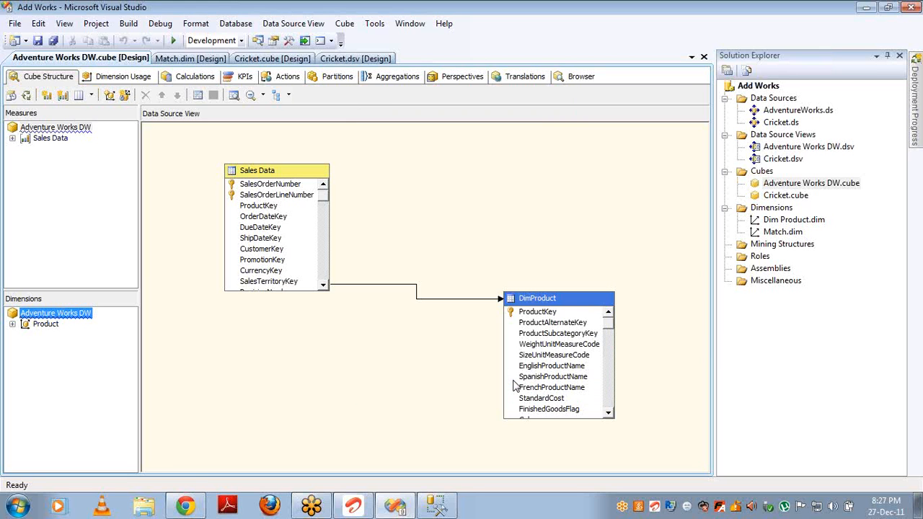
{"action": "left_click", "coordinate": [912, 33]}
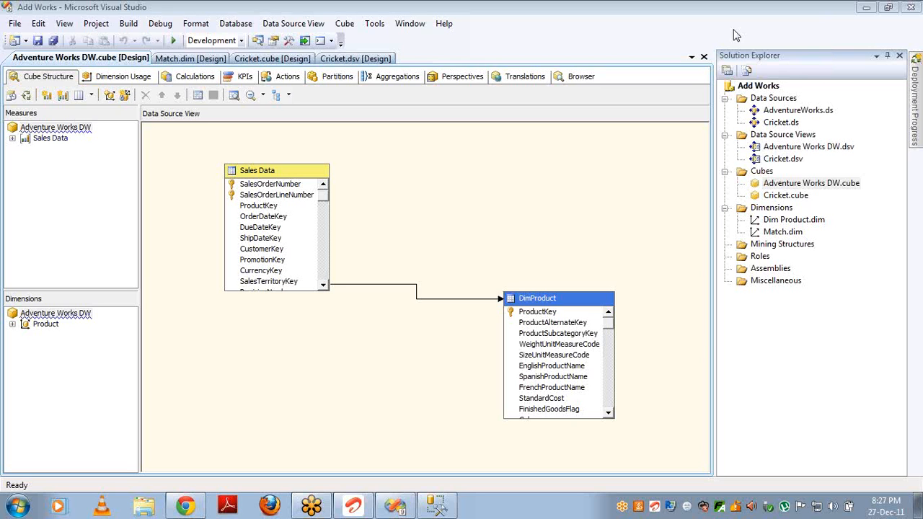
Review the Dim Product and Match dimensions alongside the Adventure Works DW cube, and open the Cricket data source view
{"action": "left_click", "coordinate": [787, 221]}
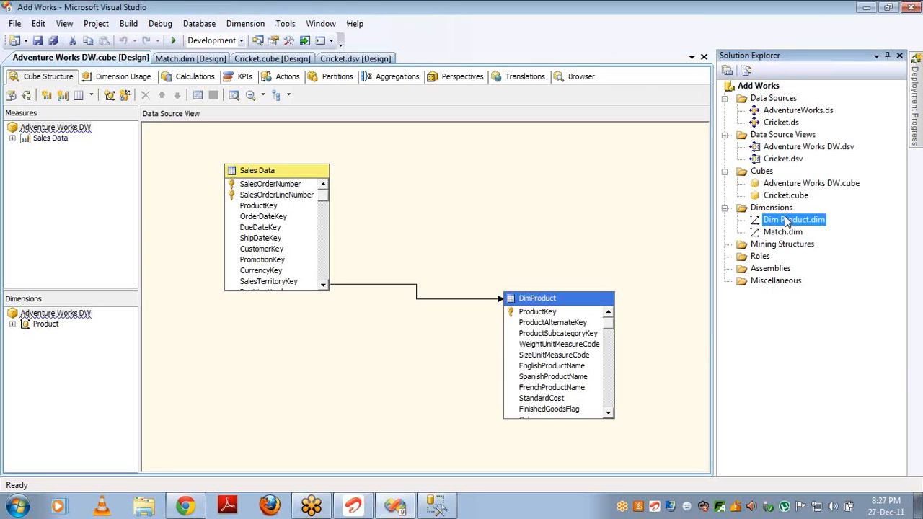
{"action": "key", "text": "shift+Down"}
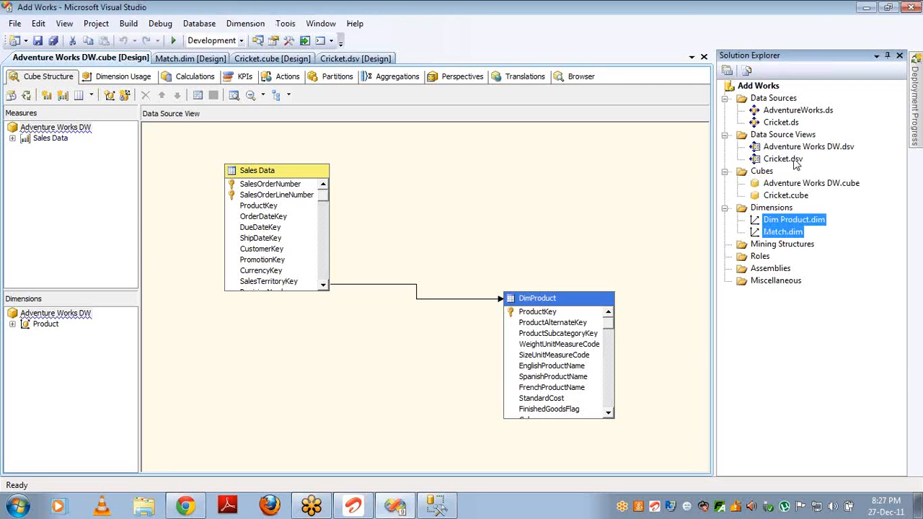
{"action": "left_click", "coordinate": [791, 148]}
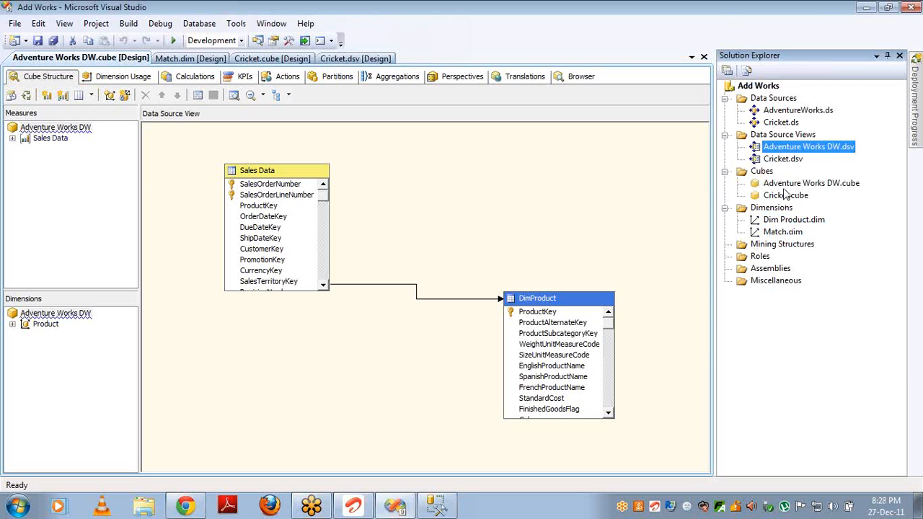
{"action": "double_click", "coordinate": [784, 186]}
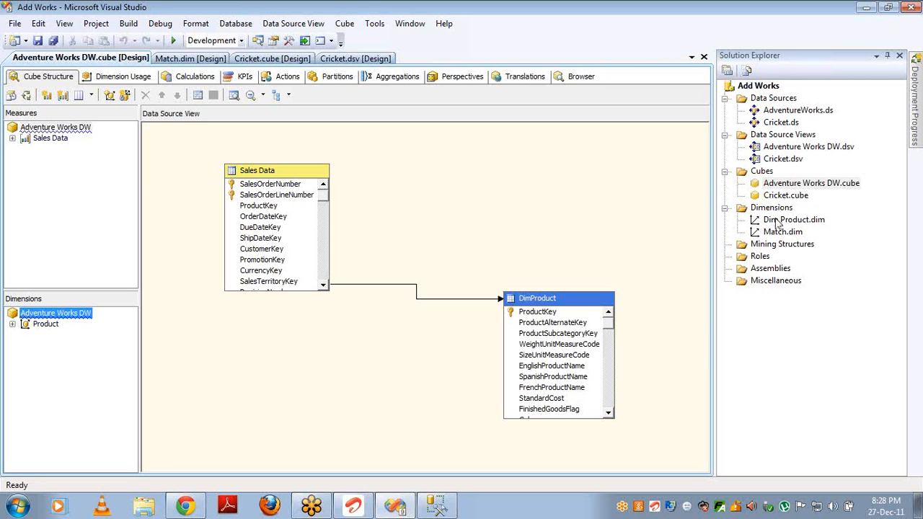
{"action": "double_click", "coordinate": [779, 164]}
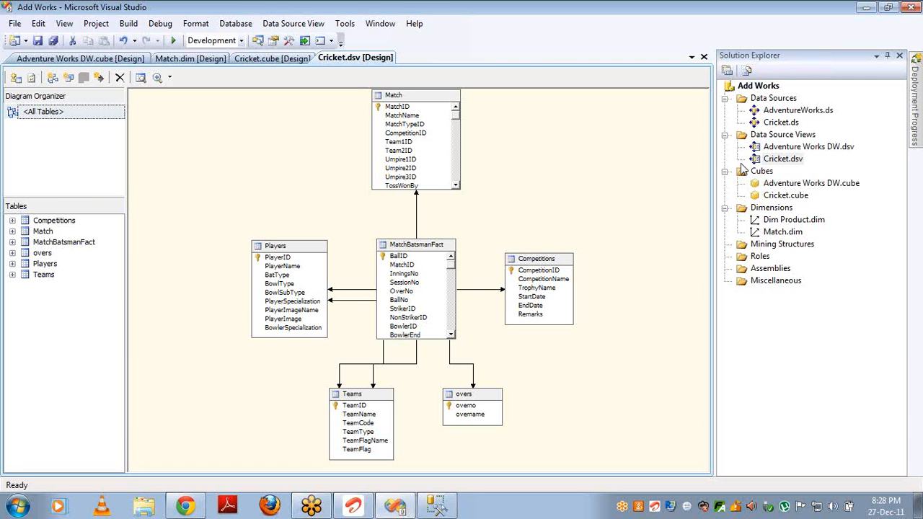
Close all open cube, dimension and data source view designers
{"action": "left_click", "coordinate": [702, 58]}
{"action": "left_click", "coordinate": [703, 57]}
{"action": "left_click", "coordinate": [703, 58]}
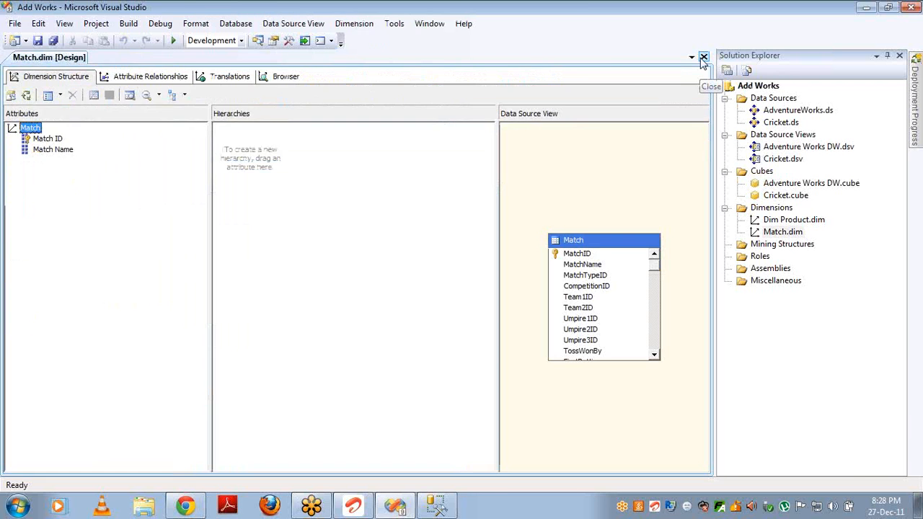
{"action": "left_click", "coordinate": [702, 58]}
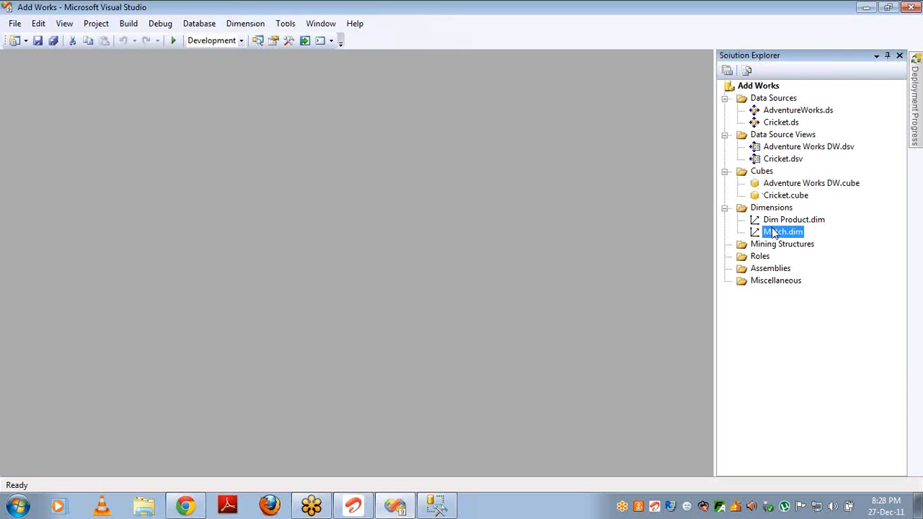
Delete the Match and Dim Product dimensions from the project
{"action": "key", "text": "Delete"}
{"action": "key", "text": "Return"}
{"action": "key", "text": "Delete"}
{"action": "key", "text": "Return"}
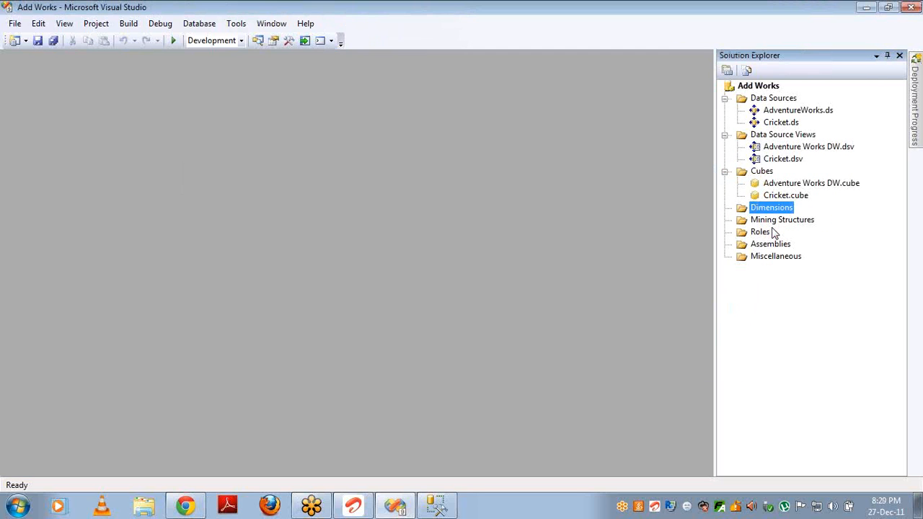
Delete the Cricket and Adventure Works DW cubes from the project
{"action": "left_click", "coordinate": [791, 199]}
{"action": "key", "text": "Delete"}
{"action": "key", "text": "Return"}
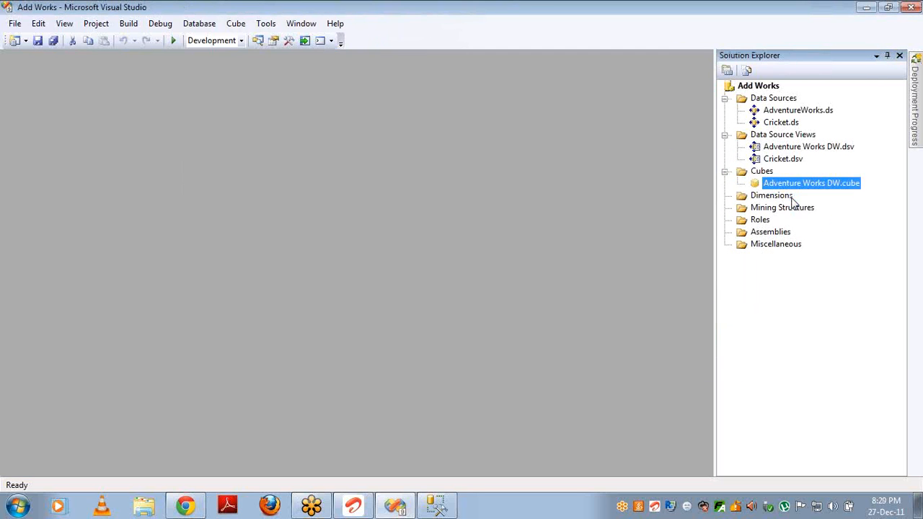
{"action": "key", "text": "Delete"}
{"action": "key", "text": "Return"}
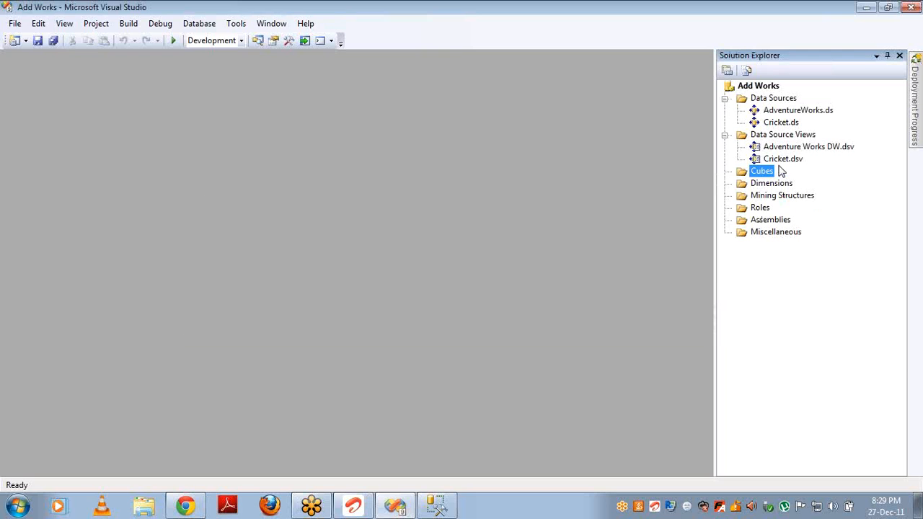
Open the Adventure Works DW data source view and inspect the key columns of DimPromotion, DimTime, DimProduct and DimCustomer
{"action": "double_click", "coordinate": [787, 148]}
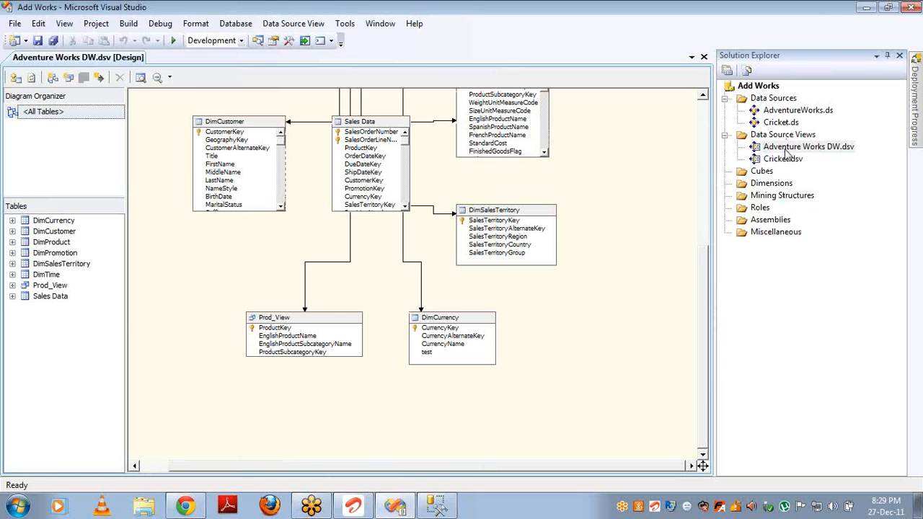
{"action": "left_click", "coordinate": [703, 111]}
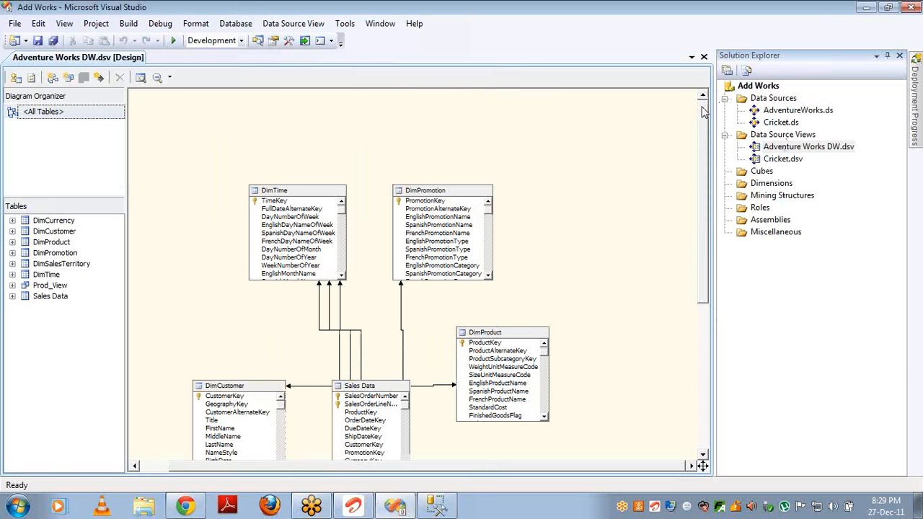
{"action": "left_click", "coordinate": [436, 202]}
{"action": "left_click", "coordinate": [303, 207]}
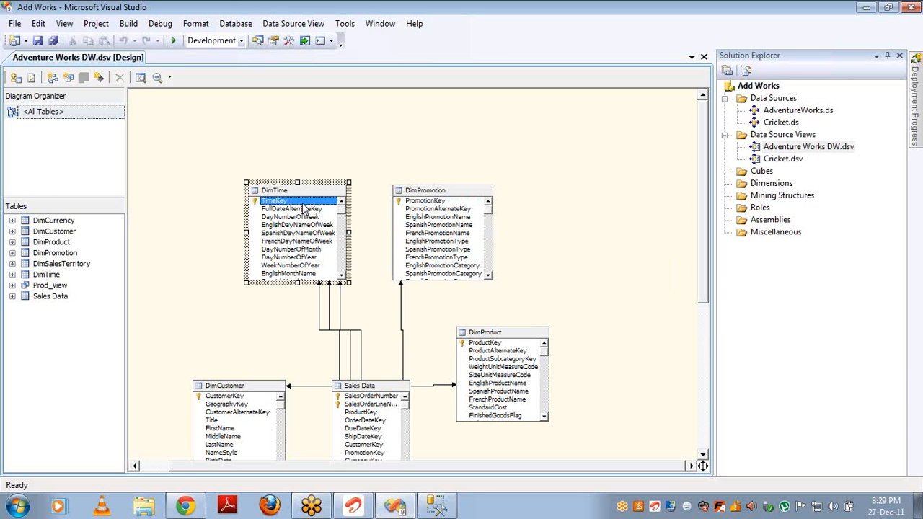
{"action": "left_click", "coordinate": [495, 345]}
{"action": "left_click", "coordinate": [258, 396]}
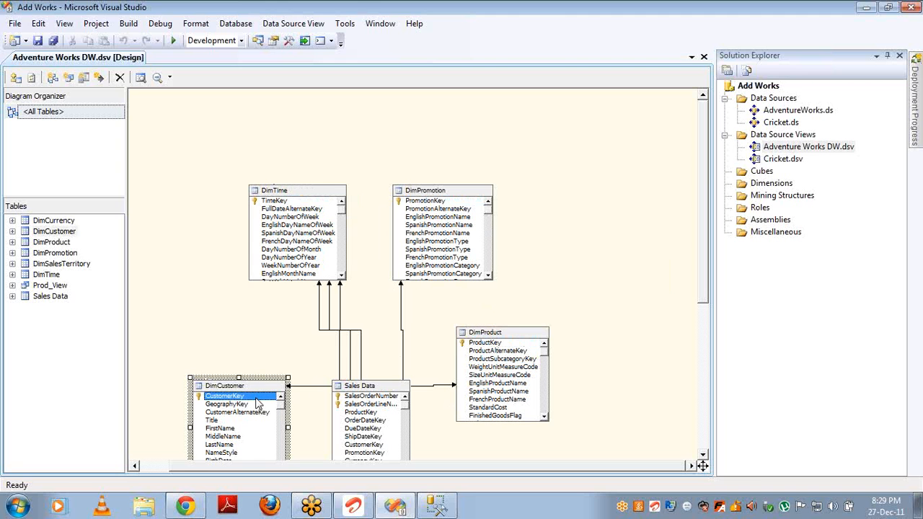
Check whether a logical primary key can be set on DimTime's TimeKey and DayNumberOfWeek columns
{"action": "right_click", "coordinate": [274, 202]}
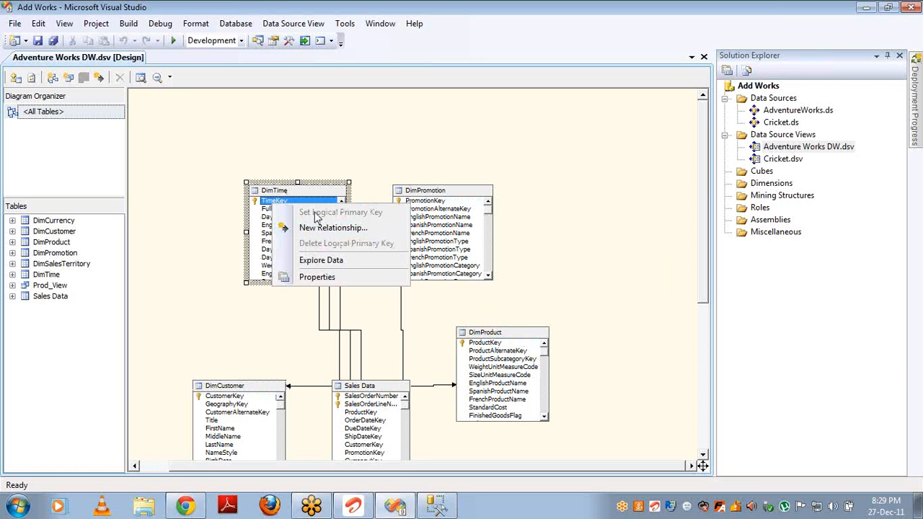
{"action": "right_click", "coordinate": [266, 218]}
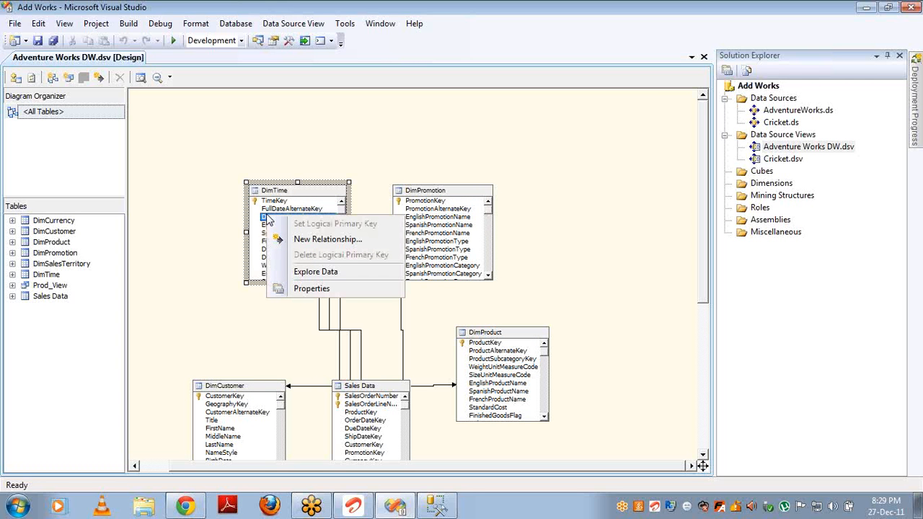
{"action": "left_click", "coordinate": [699, 177]}
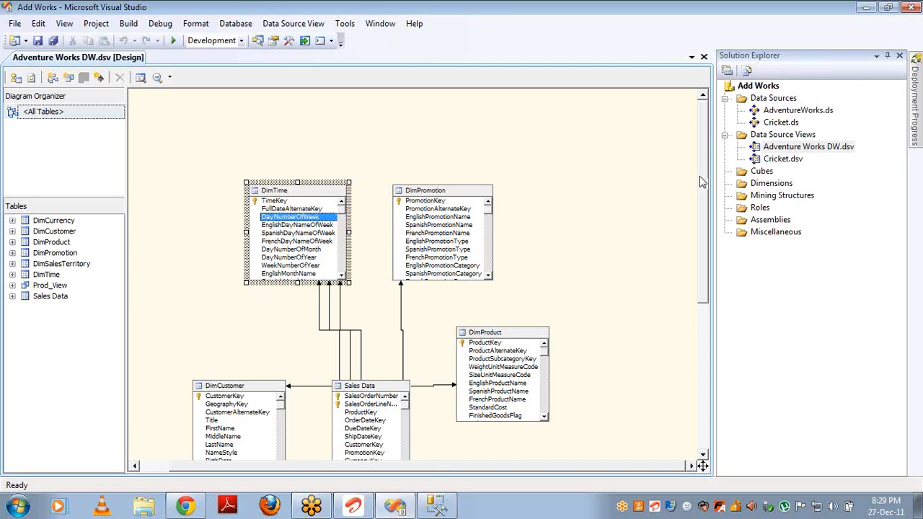
Set EnglishProductName as the logical primary key of Prod_View
{"action": "scroll", "coordinate": [699, 177], "scroll_direction": "down", "scroll_amount": 3}
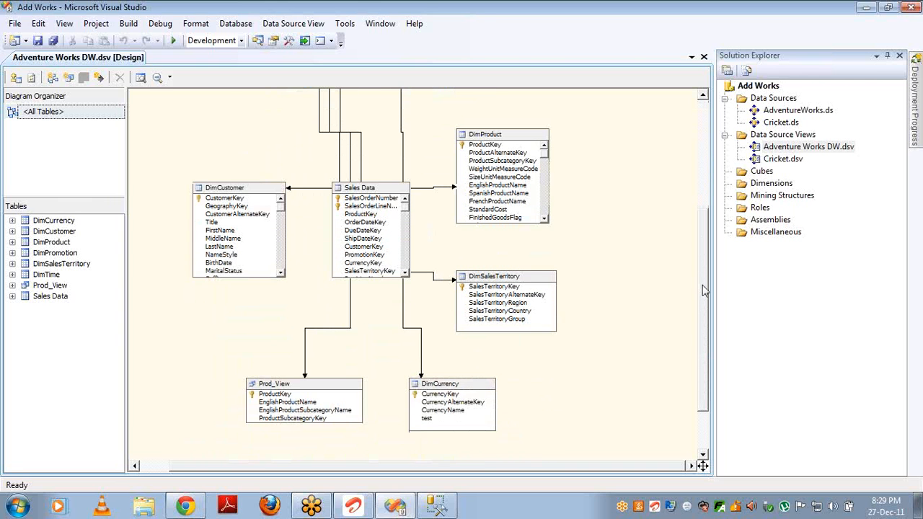
{"action": "left_click", "coordinate": [290, 385]}
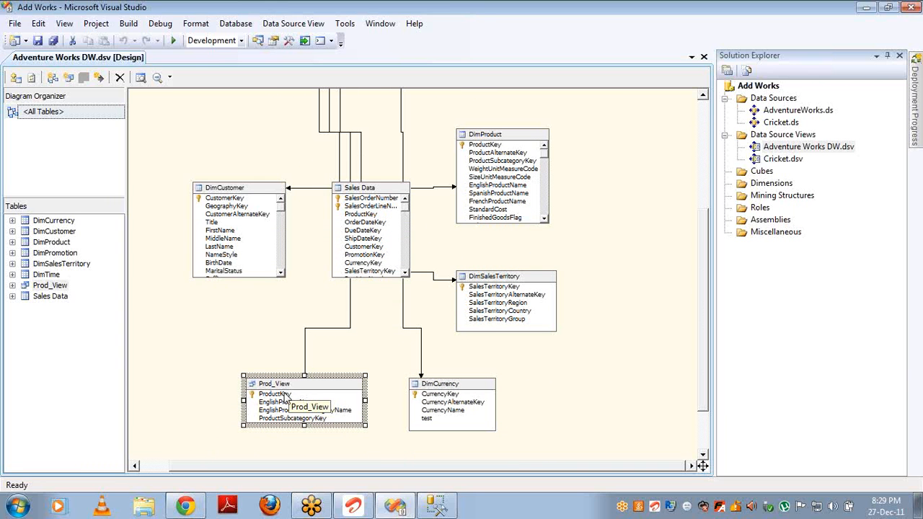
{"action": "left_click", "coordinate": [287, 404]}
{"action": "right_click", "coordinate": [285, 403]}
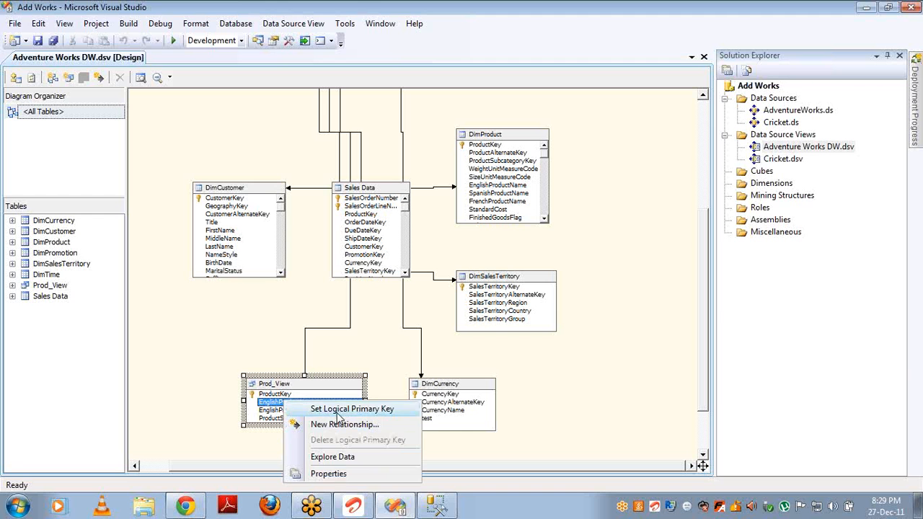
{"action": "left_click", "coordinate": [338, 410]}
Make ProductKey the logical primary key of Prod_View again
{"action": "left_click", "coordinate": [293, 403]}
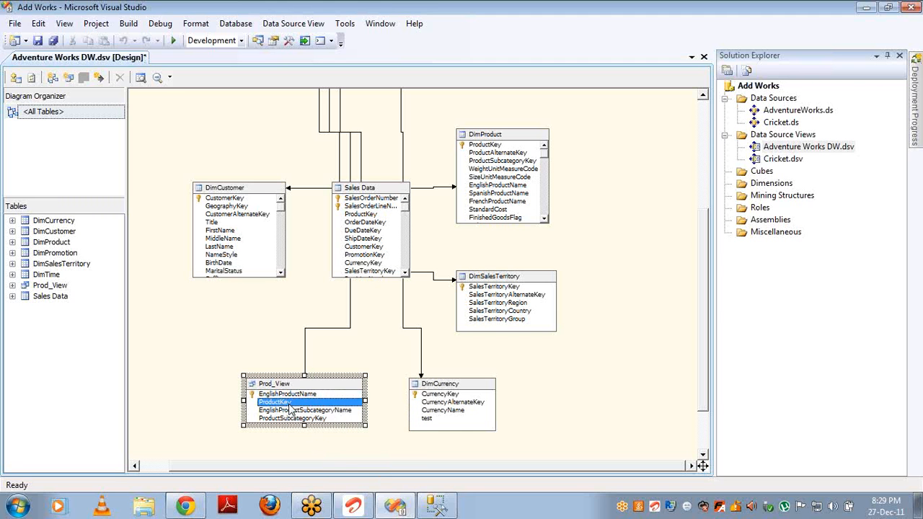
{"action": "right_click", "coordinate": [293, 403]}
{"action": "left_click", "coordinate": [317, 416]}
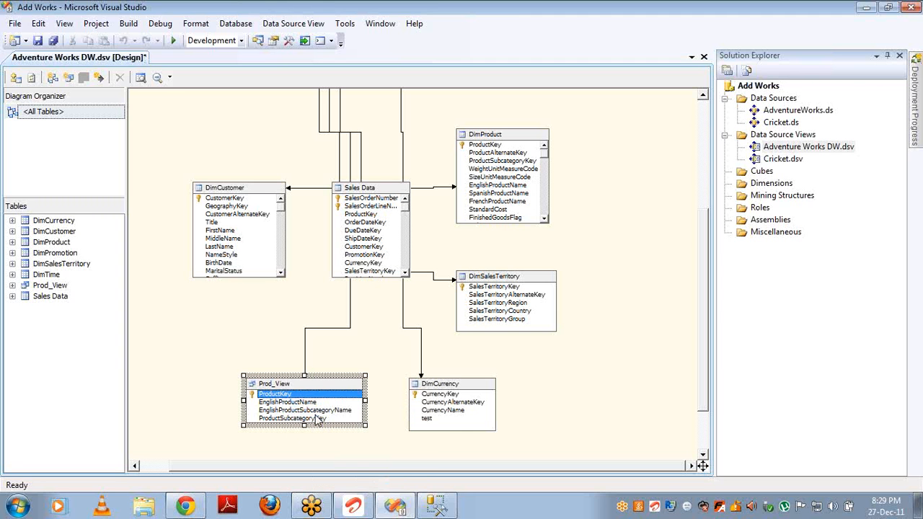
Delete the logical primary key on Prod_View's ProductKey column
{"action": "right_click", "coordinate": [281, 395]}
{"action": "left_click", "coordinate": [311, 434]}
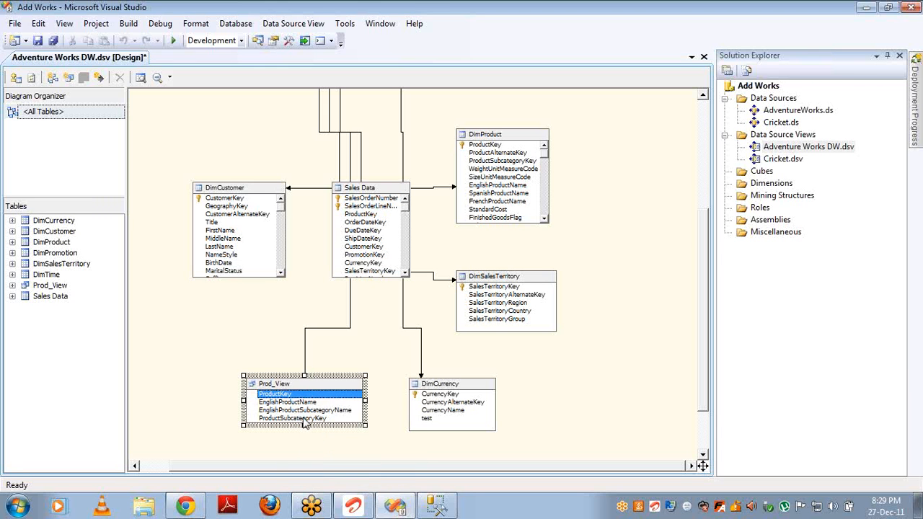
{"action": "right_click", "coordinate": [293, 398]}
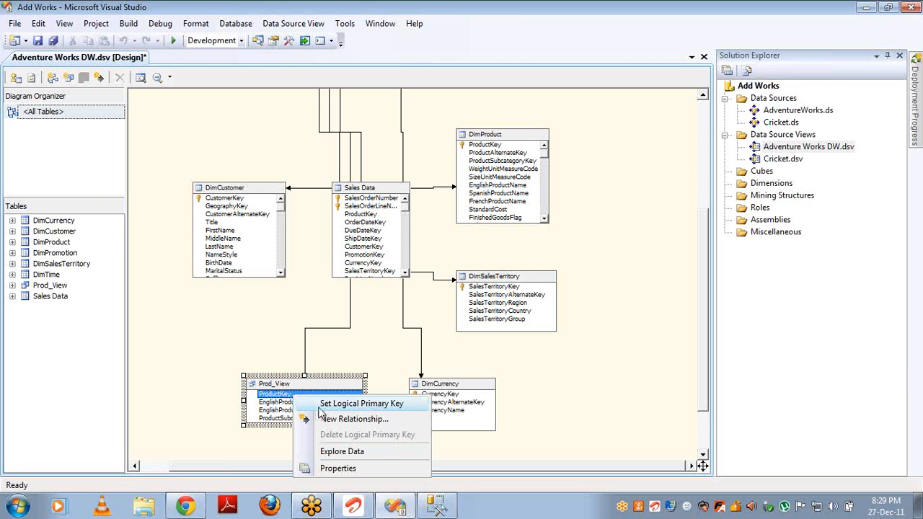
{"action": "left_click", "coordinate": [284, 402]}
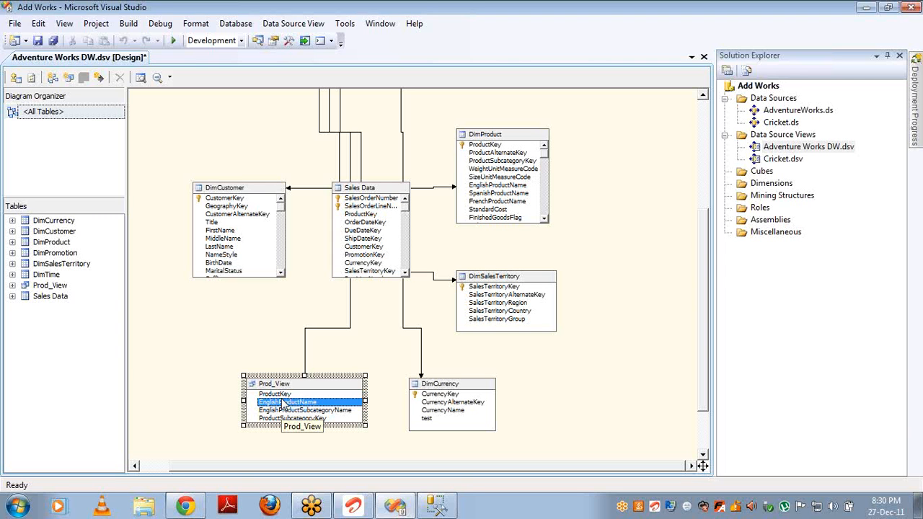
Replace the DimSalesTerritory table with a new named query and delete the logical primary key on its SalesTerritoryKey column
{"action": "left_click", "coordinate": [496, 287]}
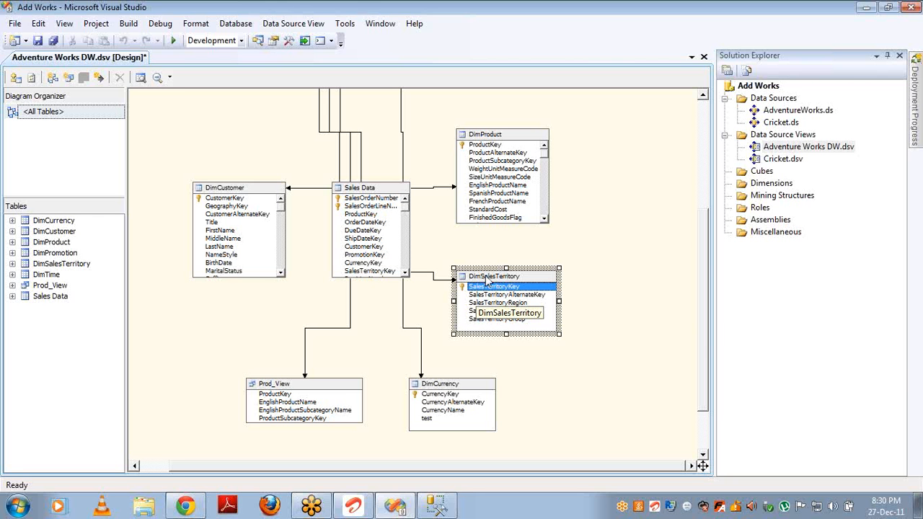
{"action": "right_click", "coordinate": [487, 278]}
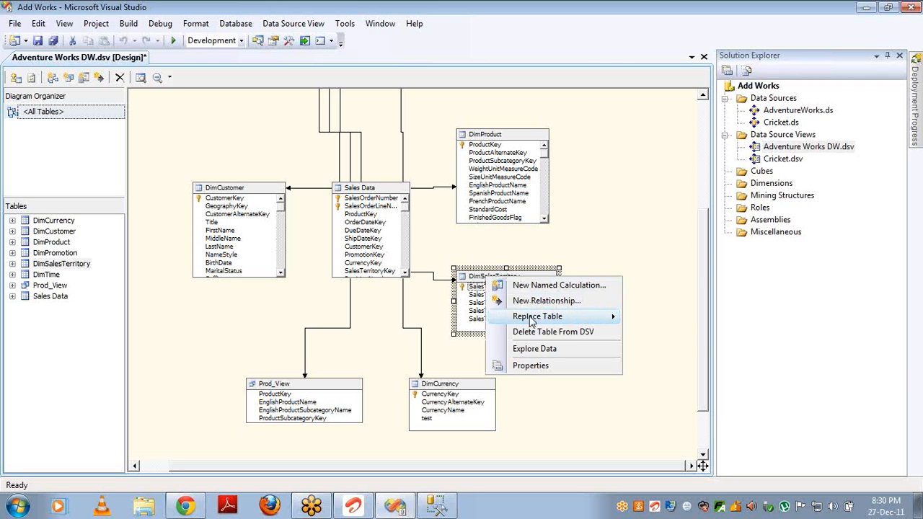
{"action": "mouse_move", "coordinate": [537, 317]}
{"action": "left_click", "coordinate": [649, 317]}
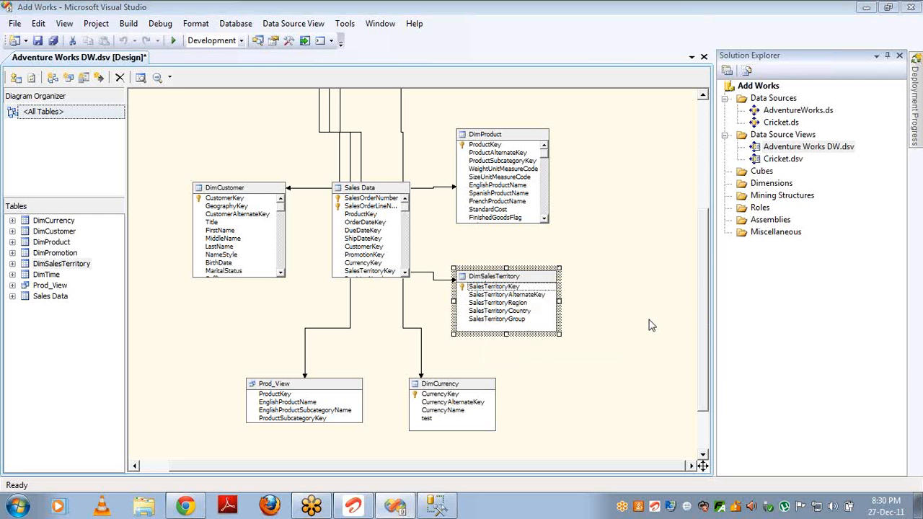
{"action": "left_click", "coordinate": [504, 464]}
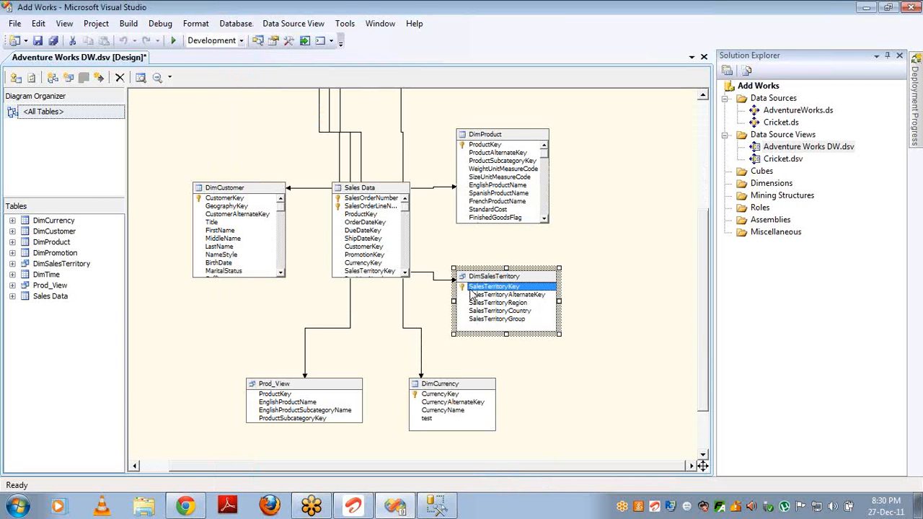
{"action": "right_click", "coordinate": [473, 287]}
{"action": "left_click", "coordinate": [505, 330]}
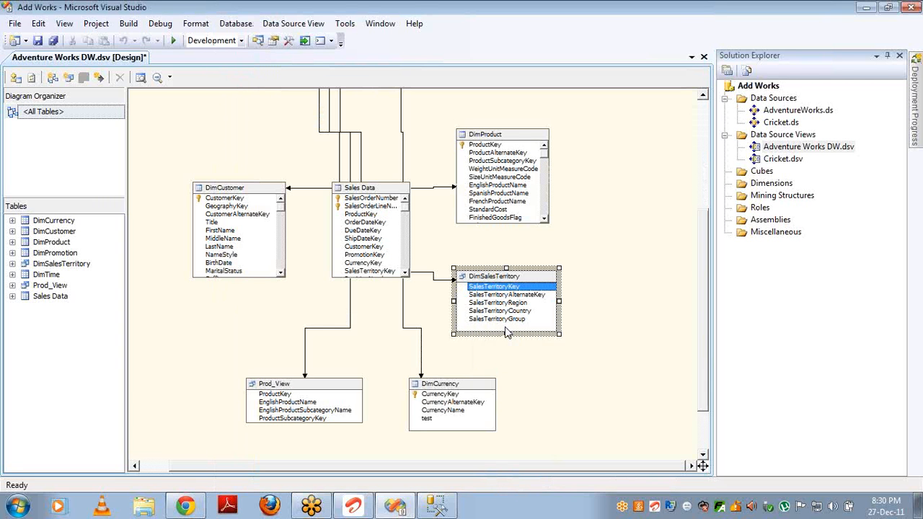
Replace the DimCurrency table with a new named query and delete the logical primary key on its CurrencyKey column
{"action": "right_click", "coordinate": [441, 386]}
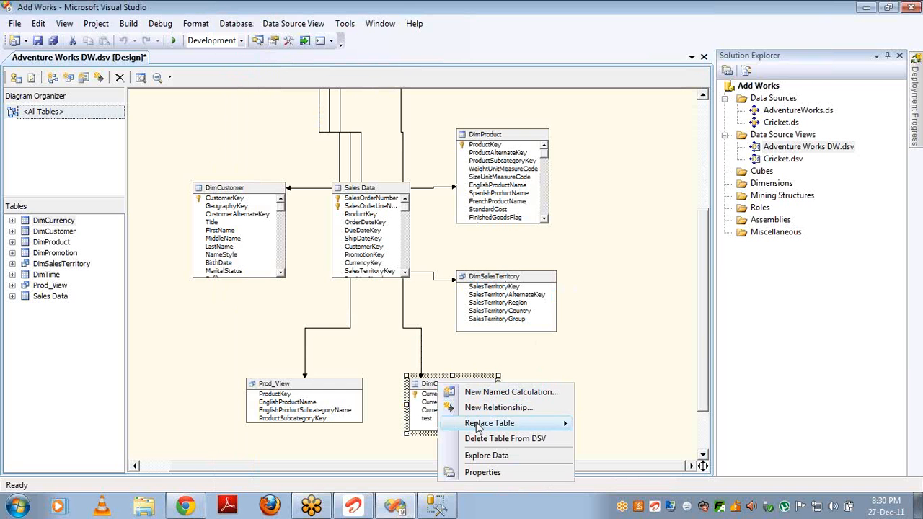
{"action": "mouse_move", "coordinate": [534, 425]}
{"action": "left_click", "coordinate": [609, 427]}
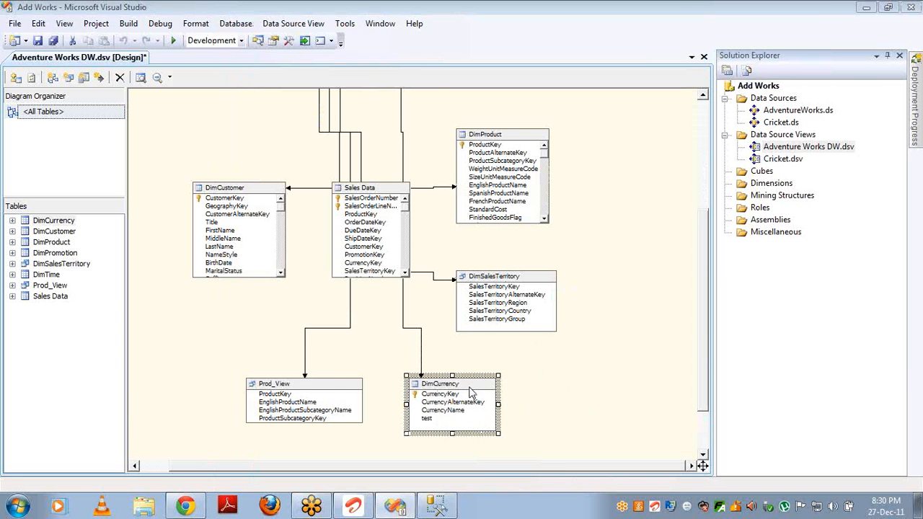
{"action": "left_click", "coordinate": [509, 468]}
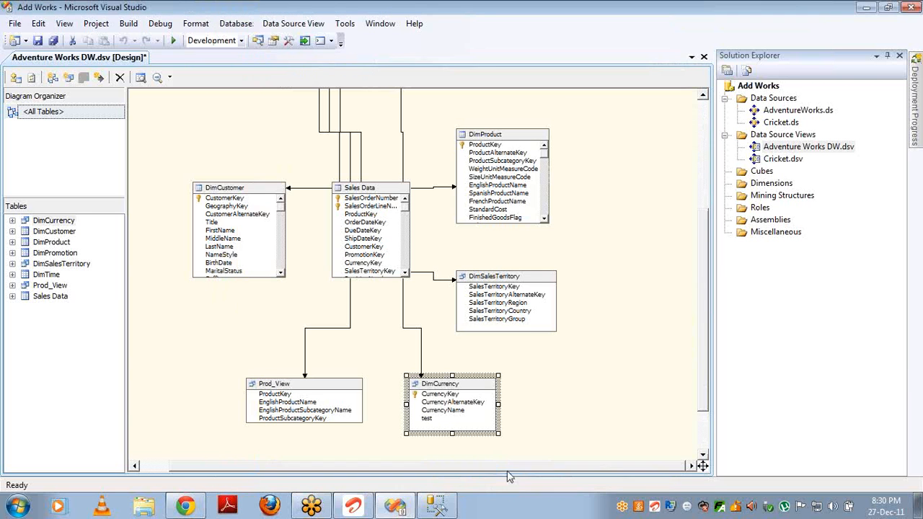
{"action": "right_click", "coordinate": [431, 395]}
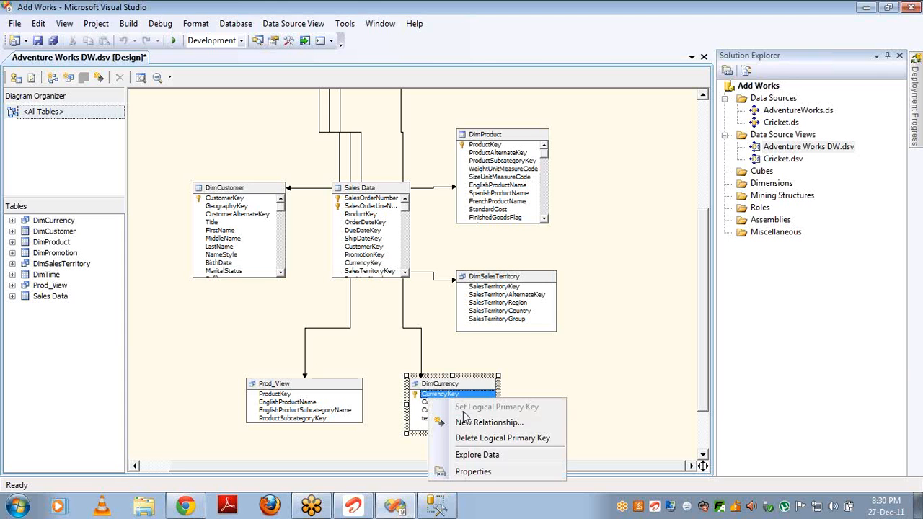
{"action": "left_click", "coordinate": [470, 439]}
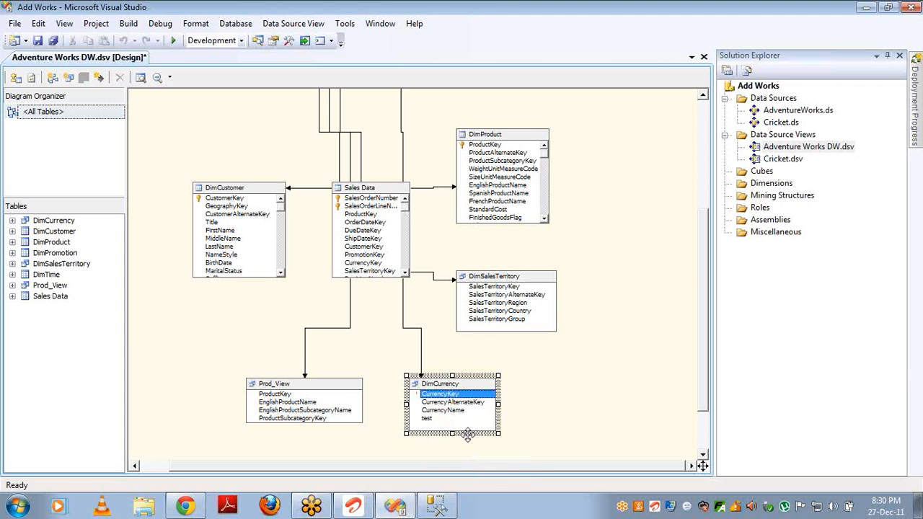
Replace the DimProduct table with a new named query and delete the logical primary key on its ProductKey column
{"action": "right_click", "coordinate": [485, 135]}
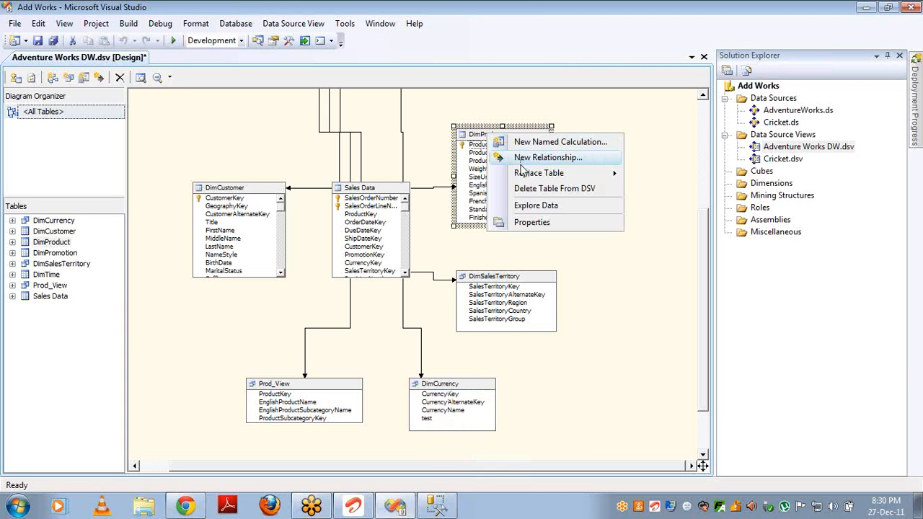
{"action": "mouse_move", "coordinate": [523, 177]}
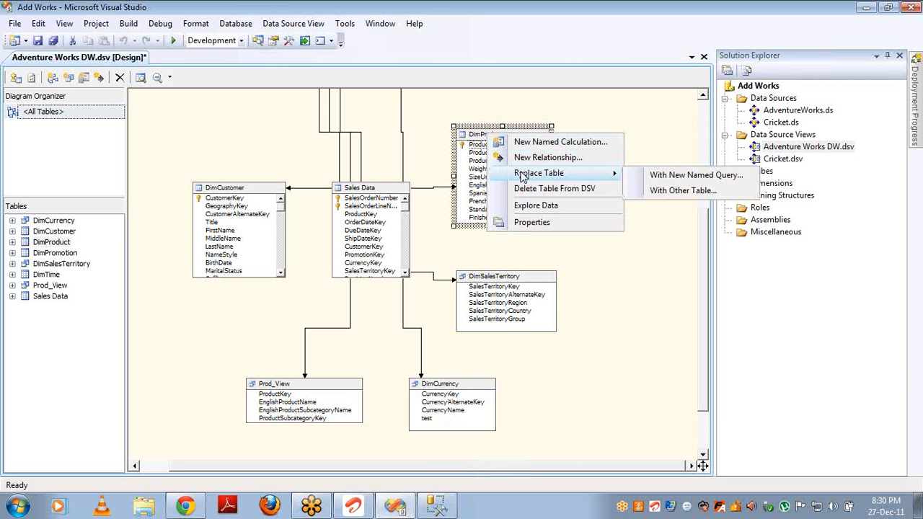
{"action": "left_click", "coordinate": [664, 182]}
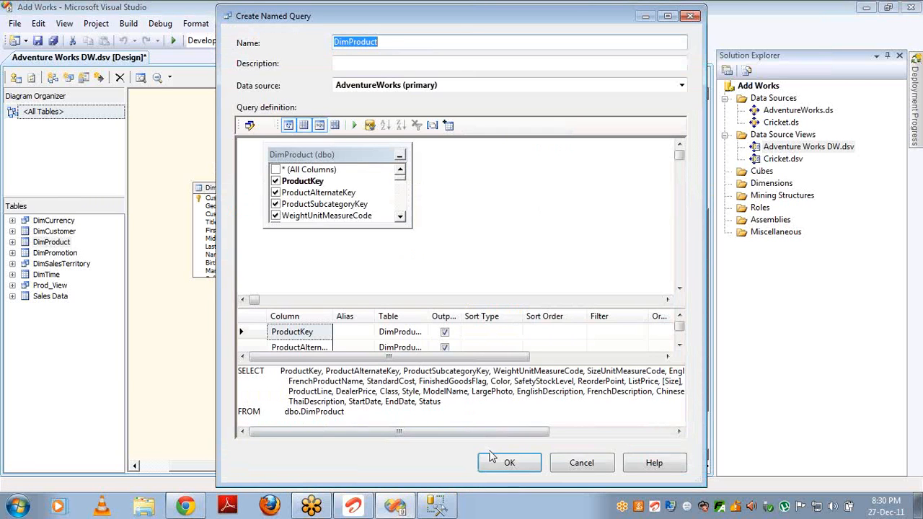
{"action": "left_click", "coordinate": [506, 463]}
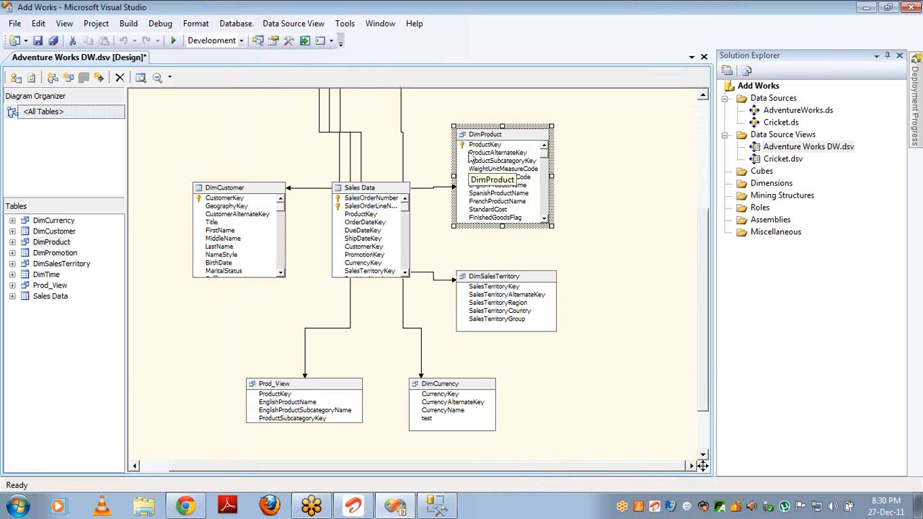
{"action": "left_click", "coordinate": [472, 144]}
{"action": "right_click", "coordinate": [472, 145]}
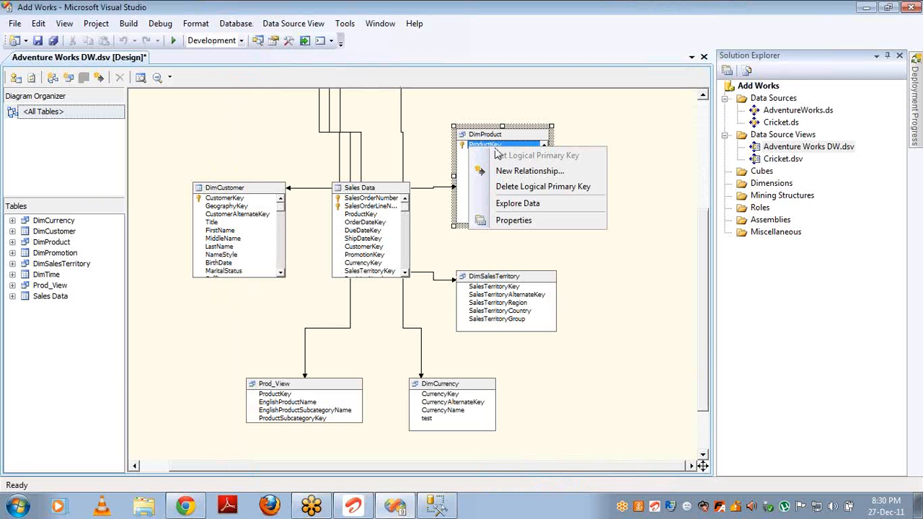
{"action": "left_click", "coordinate": [504, 187]}
Replace the DimCustomer table with a new named query and delete the logical primary key on its CustomerKey column
{"action": "left_click", "coordinate": [215, 192]}
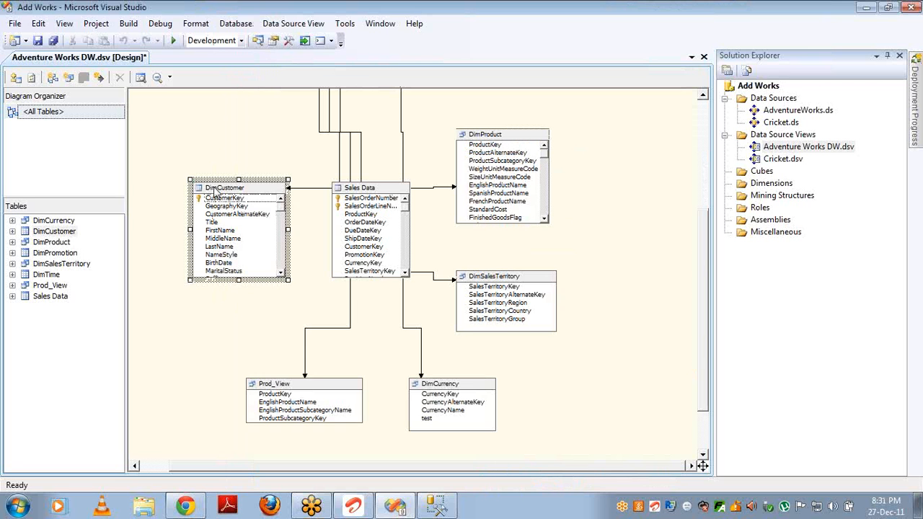
{"action": "right_click", "coordinate": [216, 193]}
{"action": "mouse_move", "coordinate": [276, 231]}
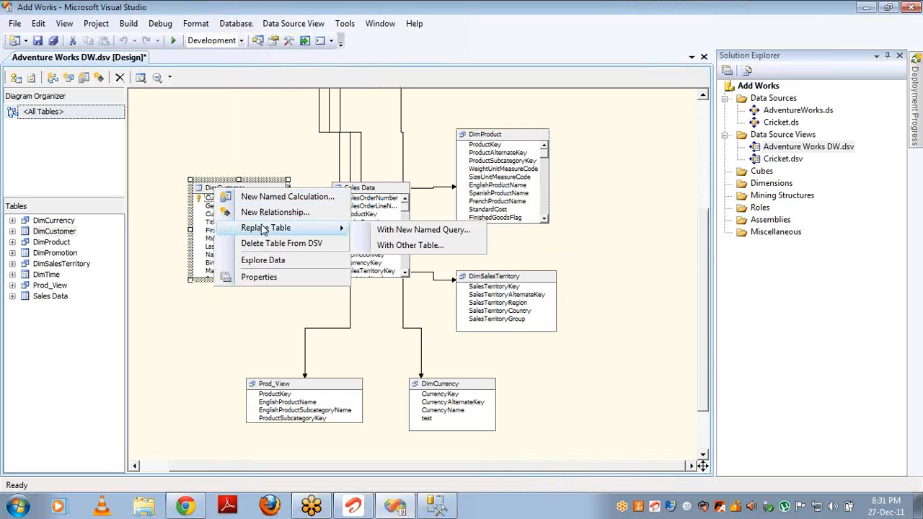
{"action": "left_click", "coordinate": [382, 230]}
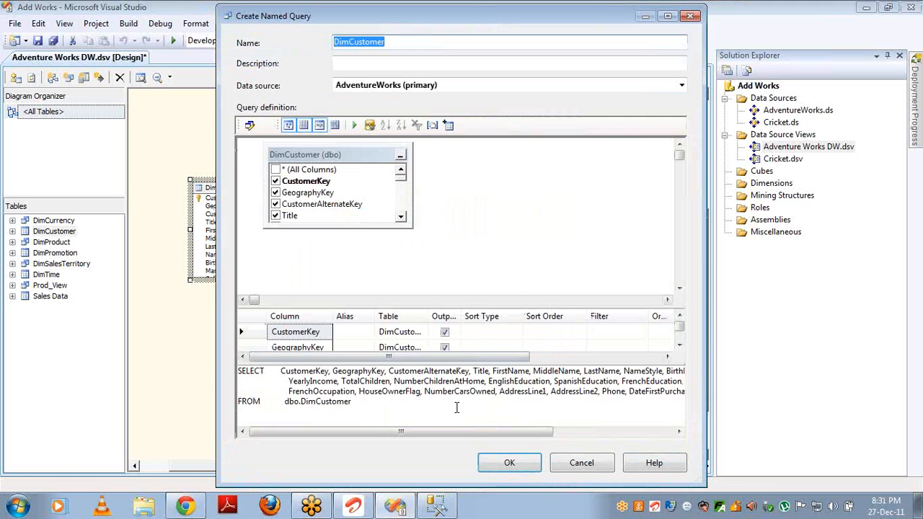
{"action": "left_click", "coordinate": [493, 461]}
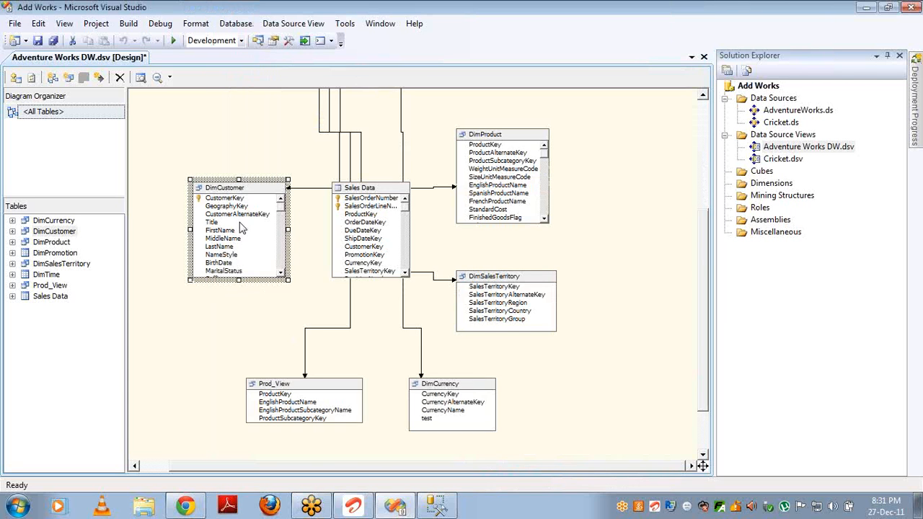
{"action": "left_click", "coordinate": [231, 199]}
{"action": "right_click", "coordinate": [231, 199]}
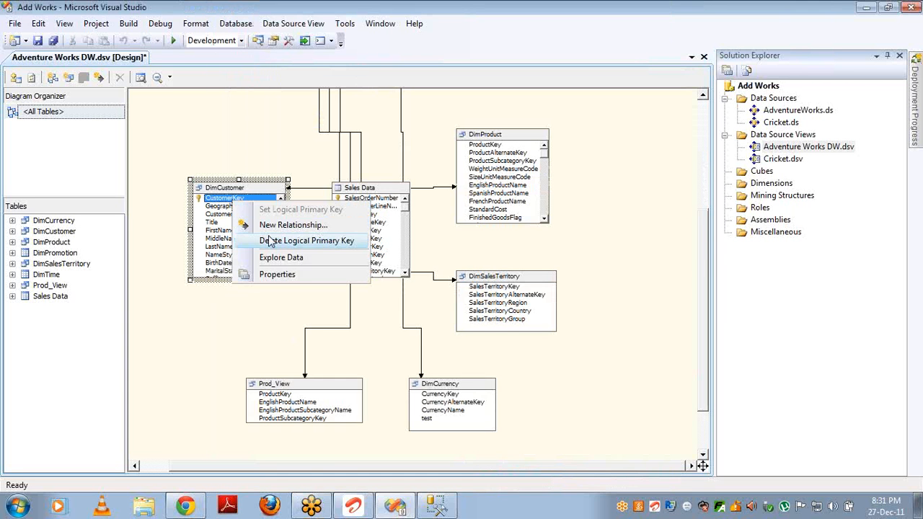
{"action": "left_click", "coordinate": [265, 240]}
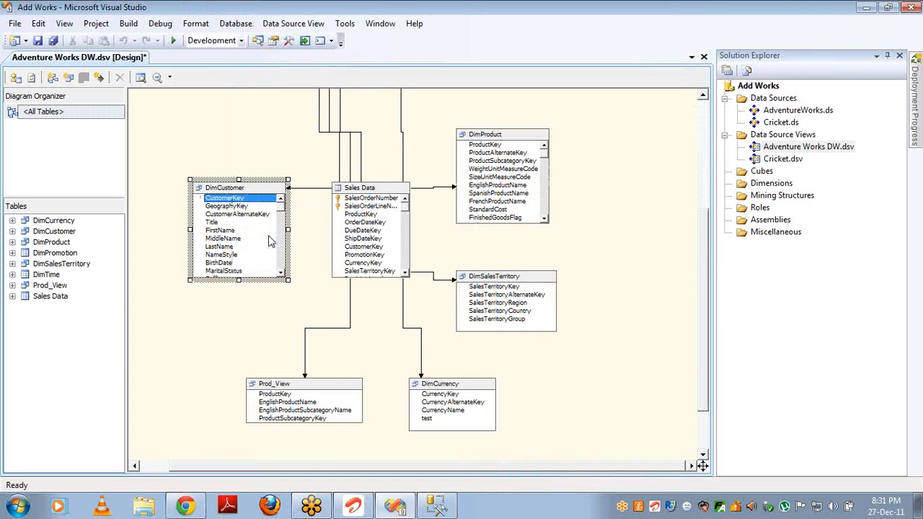
Replace the DimTime table with a new named query, keeping the default query definition
{"action": "left_click", "coordinate": [703, 114]}
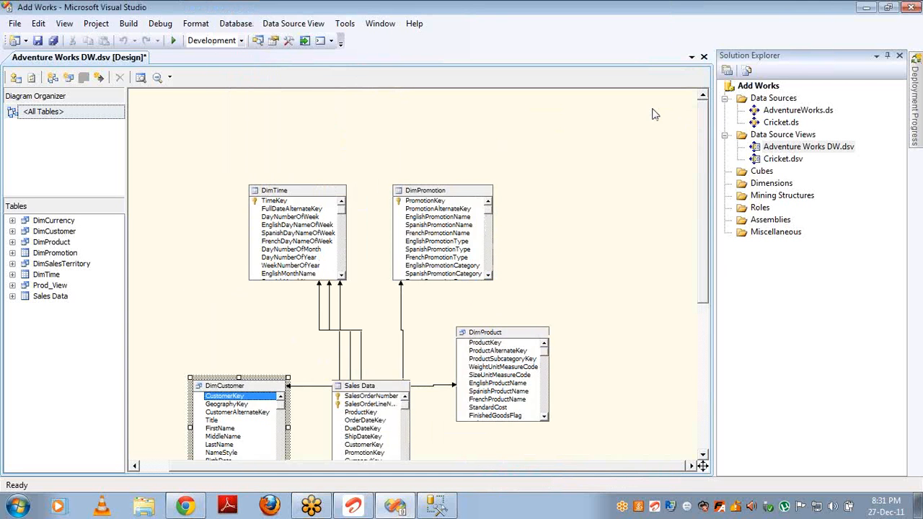
{"action": "left_click", "coordinate": [284, 201]}
{"action": "right_click", "coordinate": [285, 200]}
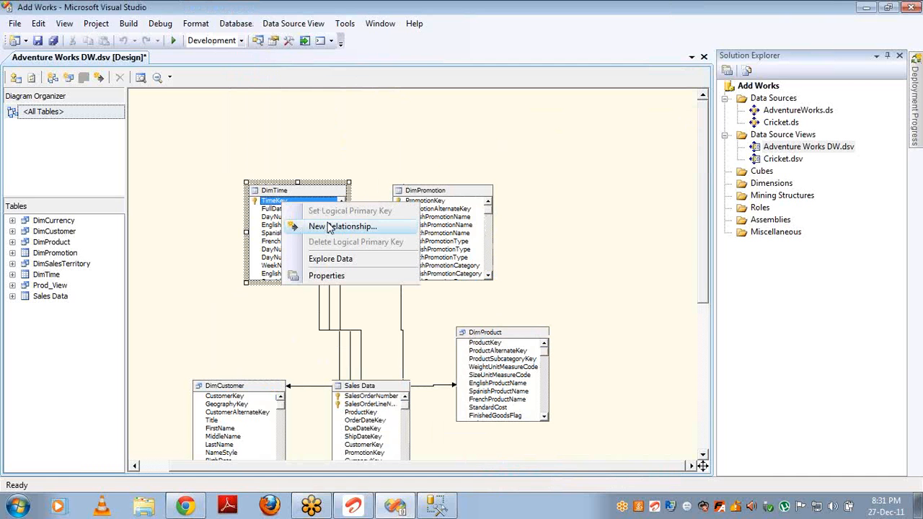
{"action": "left_click", "coordinate": [287, 193]}
{"action": "right_click", "coordinate": [287, 193]}
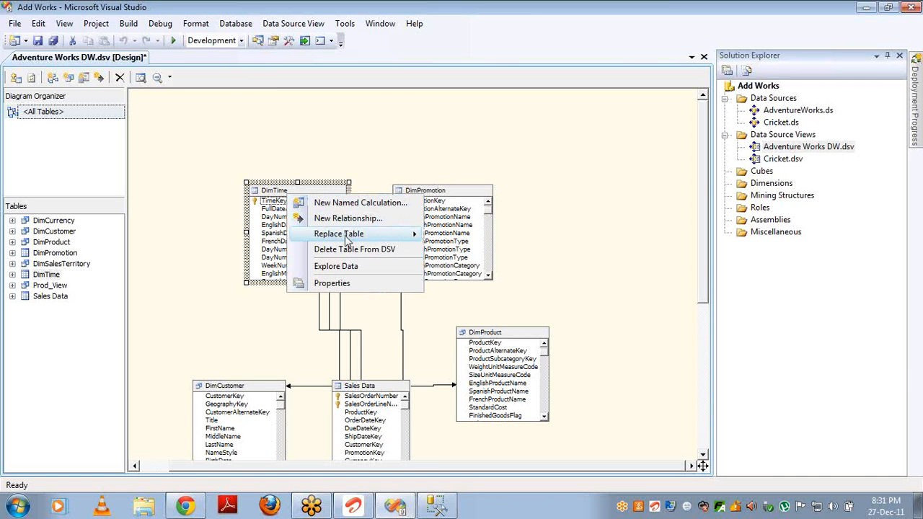
{"action": "mouse_move", "coordinate": [361, 233]}
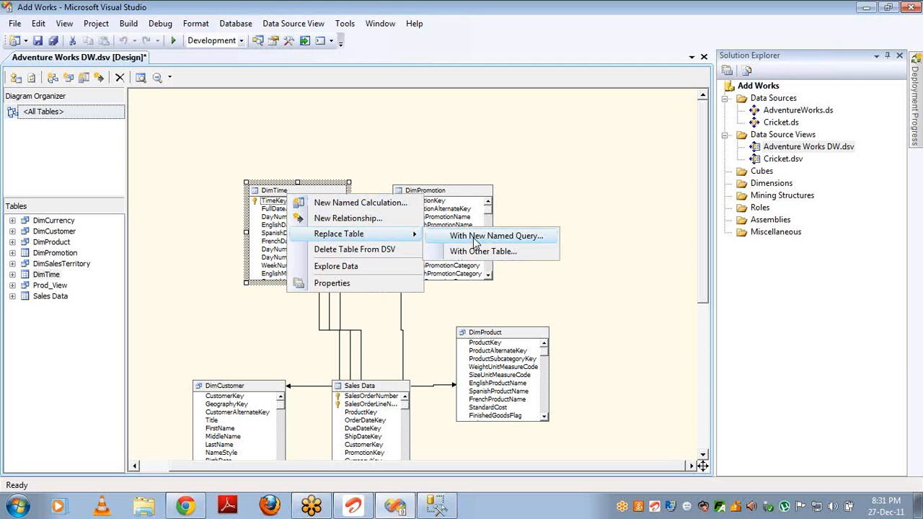
{"action": "left_click", "coordinate": [474, 236]}
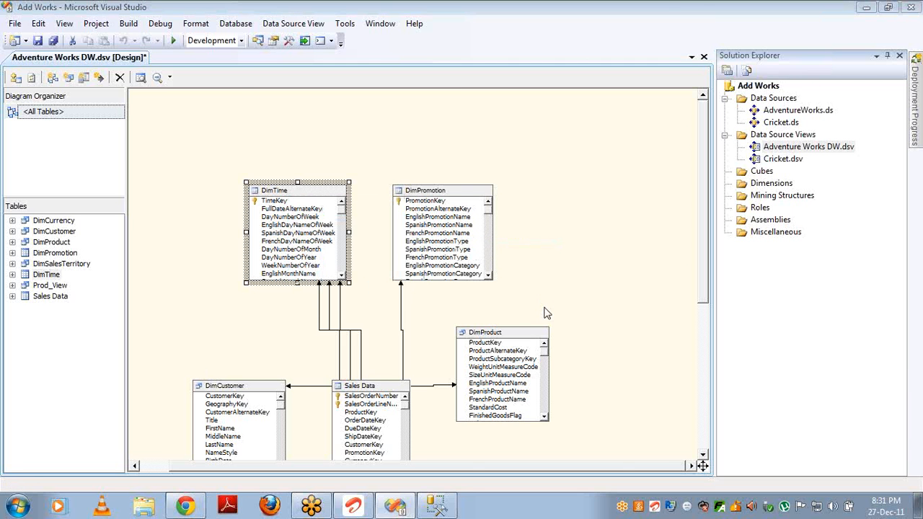
{"action": "left_click", "coordinate": [504, 455]}
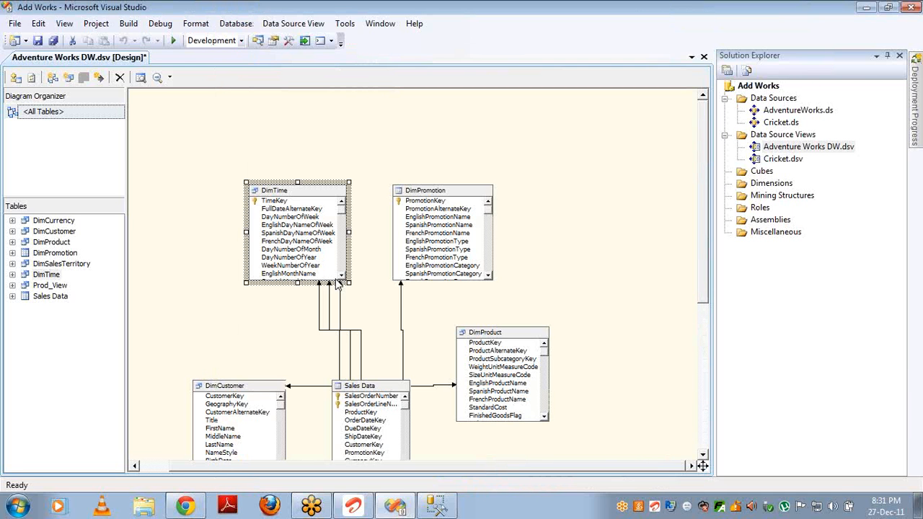
Delete the logical primary key on DimTime's TimeKey column and remove the DimPromotion table from the data source view
{"action": "right_click", "coordinate": [275, 202]}
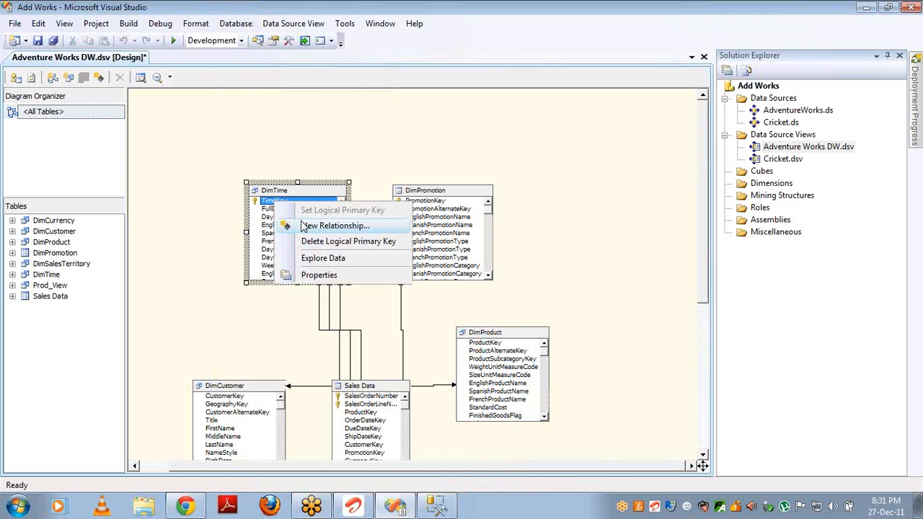
{"action": "left_click", "coordinate": [307, 242]}
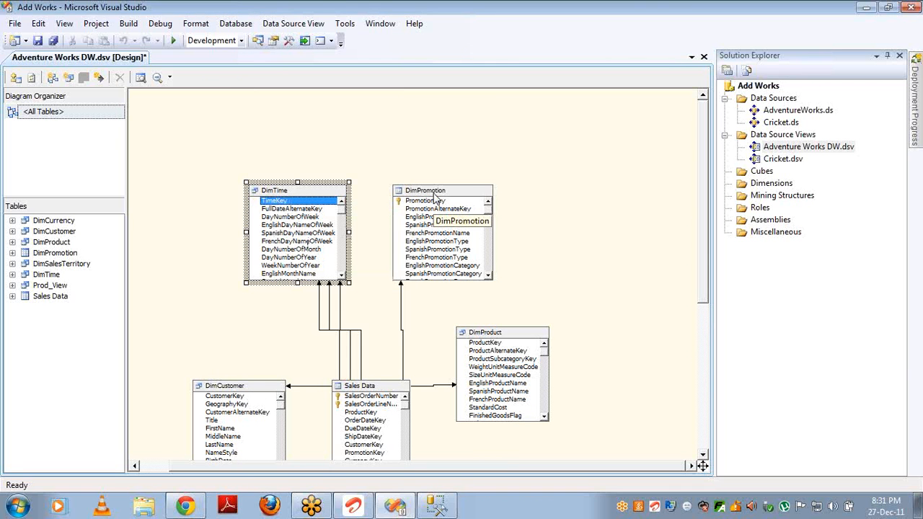
{"action": "left_click", "coordinate": [434, 199]}
{"action": "key", "text": "Delete"}
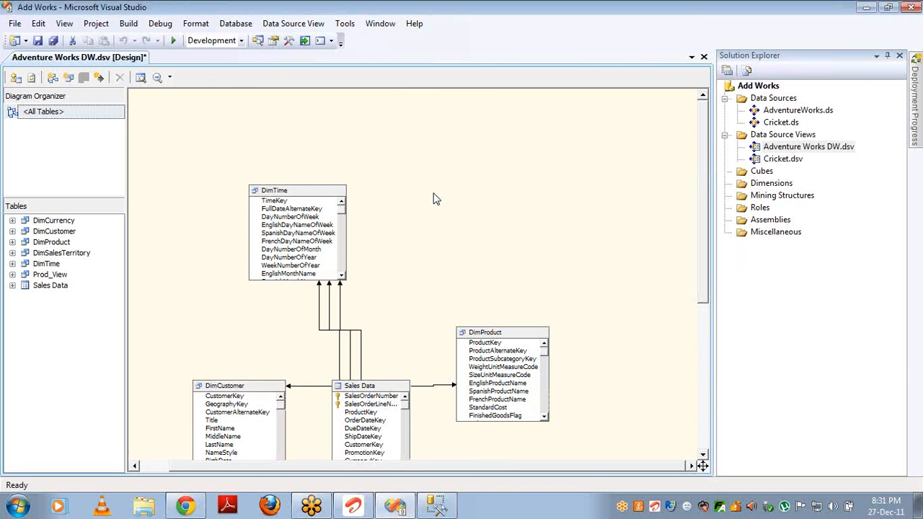
Arrange the tables automatically in the Adventure Works DW data source view diagram
{"action": "right_click", "coordinate": [477, 199]}
{"action": "left_click", "coordinate": [524, 311]}
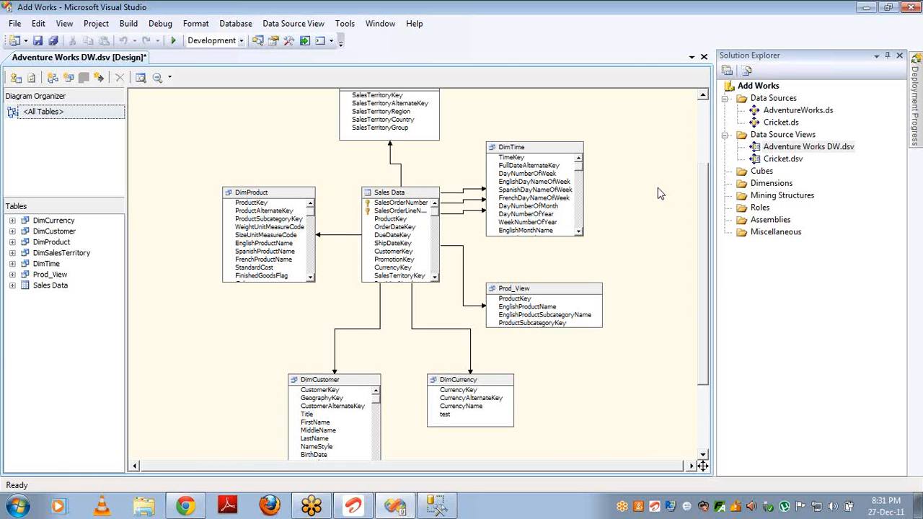
{"action": "left_click", "coordinate": [398, 193]}
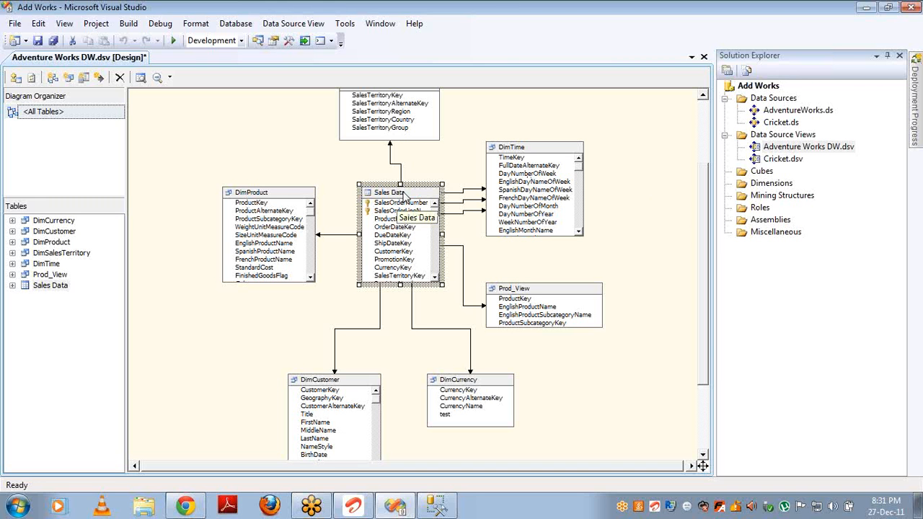
Delete all three relationships between the Sales Data table and the DimTime table
{"action": "left_click", "coordinate": [457, 189]}
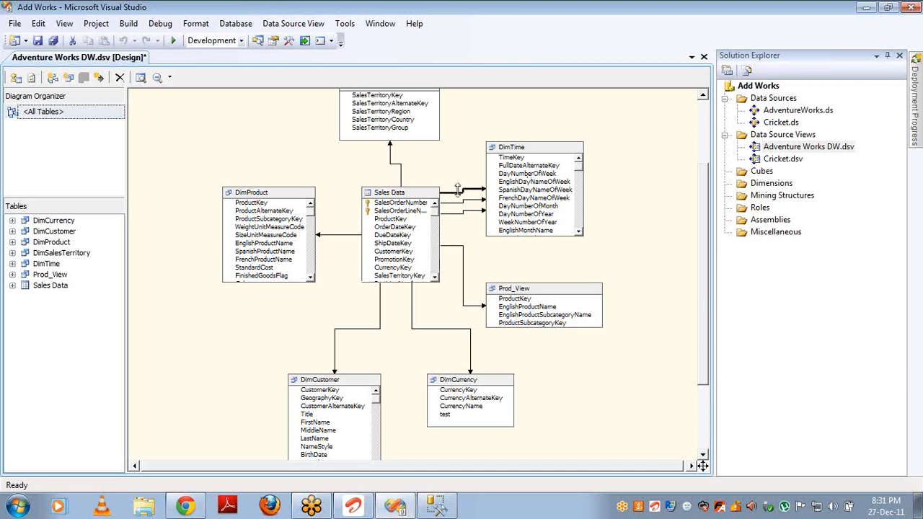
{"action": "key", "text": "Delete"}
{"action": "key", "text": "Return"}
{"action": "left_click", "coordinate": [458, 200]}
{"action": "key", "text": "Delete"}
{"action": "key", "text": "Return"}
{"action": "left_click", "coordinate": [461, 212]}
{"action": "key", "text": "Delete"}
{"action": "key", "text": "Return"}
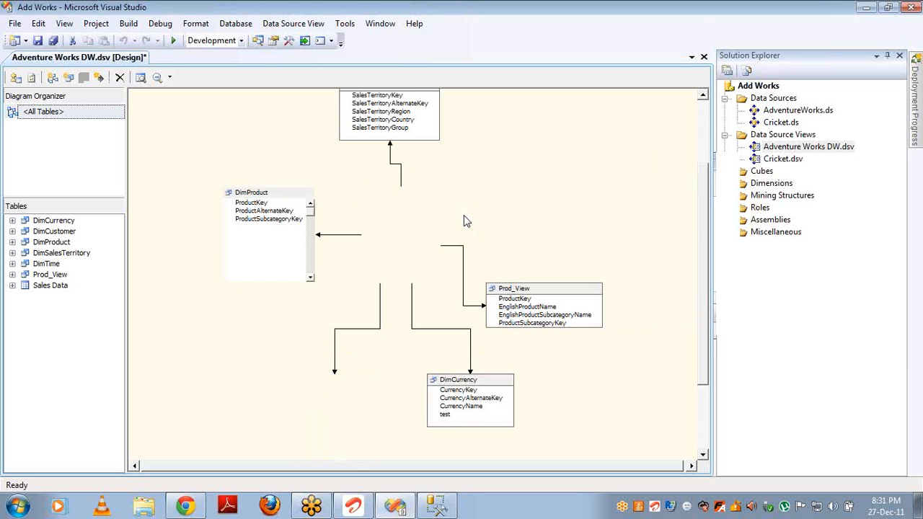
Delete the relationships linking the Sales Data table to Prod_View and DimCurrency
{"action": "left_click", "coordinate": [462, 245]}
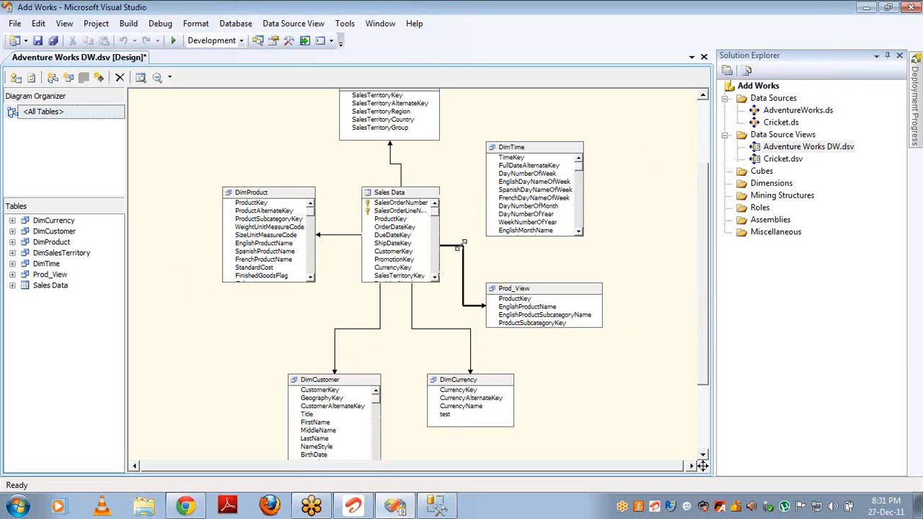
{"action": "key", "text": "Delete"}
{"action": "key", "text": "Return"}
{"action": "left_click", "coordinate": [409, 314]}
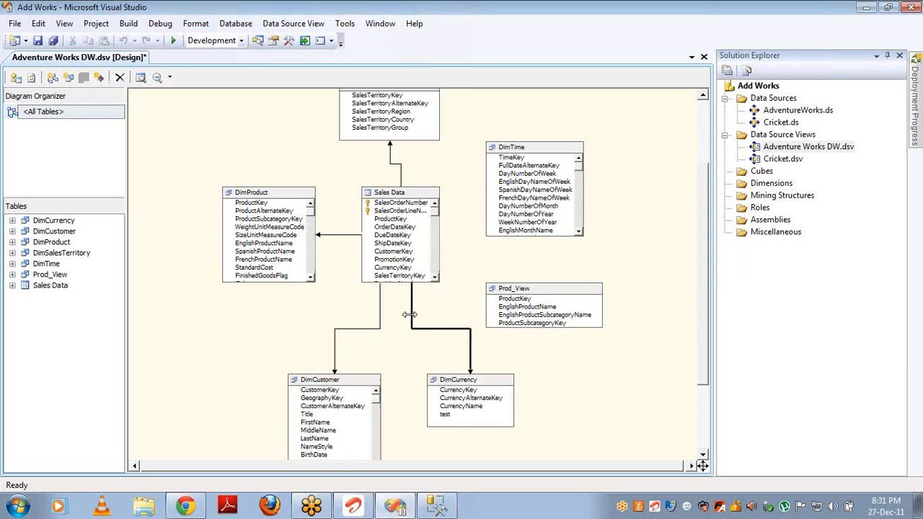
{"action": "key", "text": "Delete"}
{"action": "key", "text": "Return"}
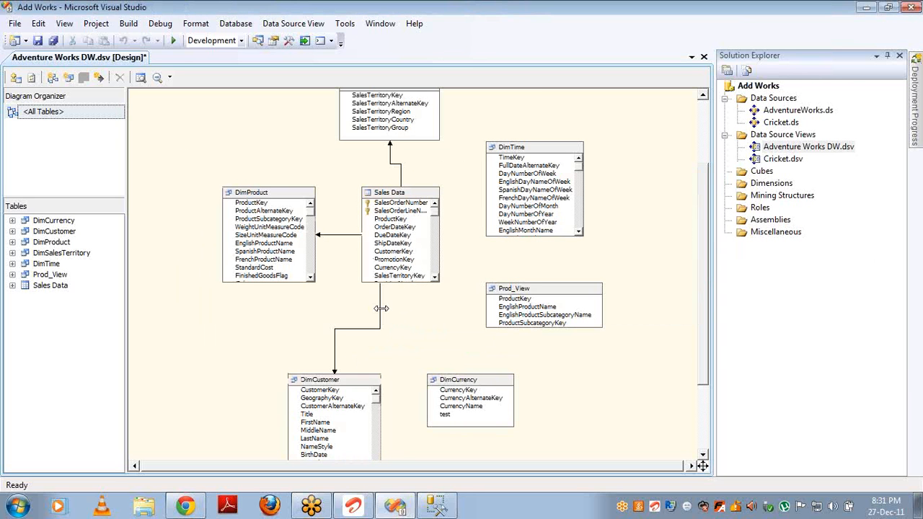
Delete the relationships linking the Sales Data table to DimCustomer, DimProduct and DimSalesTerritory
{"action": "left_click", "coordinate": [381, 307]}
{"action": "key", "text": "Delete"}
{"action": "key", "text": "Return"}
{"action": "key", "text": "Delete"}
{"action": "key", "text": "Return"}
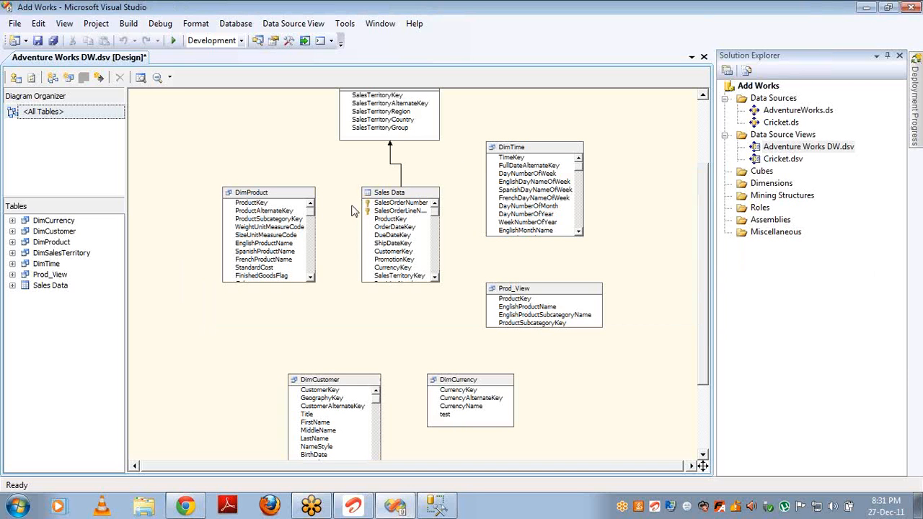
{"action": "left_click", "coordinate": [394, 160]}
{"action": "key", "text": "Delete"}
{"action": "key", "text": "Return"}
Begin a new dimension from an existing table, using DimProduct in the Adventure Works DW data source view as the main table
{"action": "right_click", "coordinate": [766, 186]}
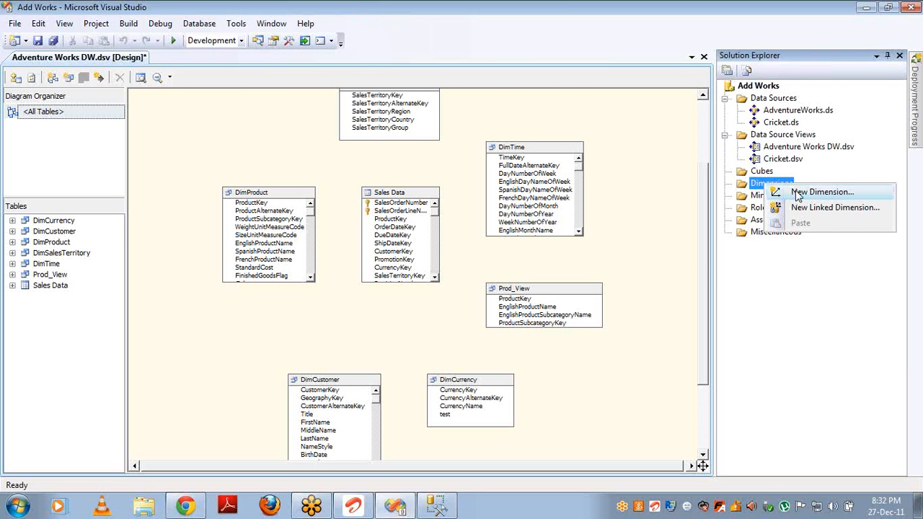
{"action": "left_click", "coordinate": [798, 193]}
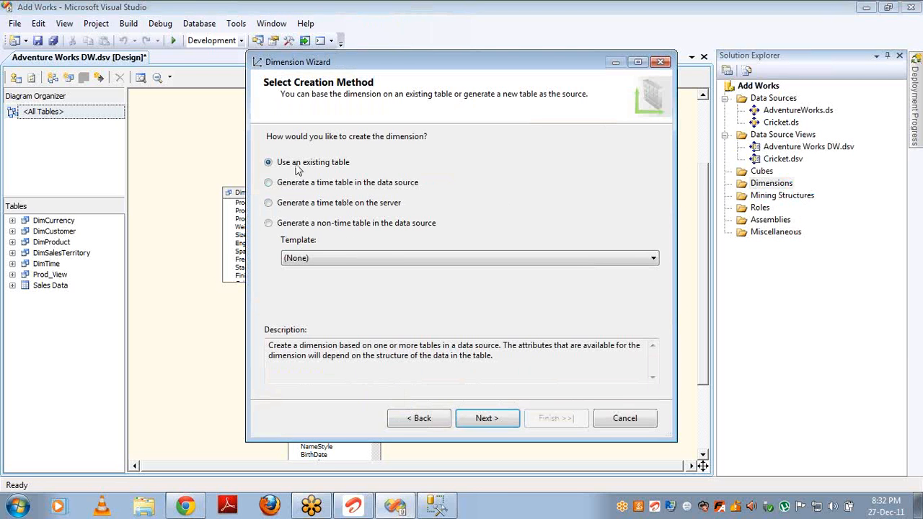
{"action": "left_click", "coordinate": [486, 417]}
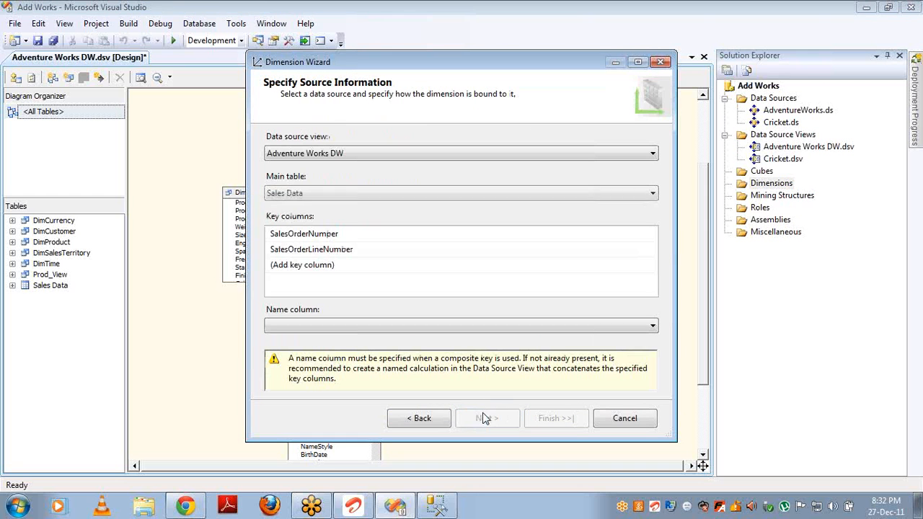
{"action": "left_click", "coordinate": [363, 193]}
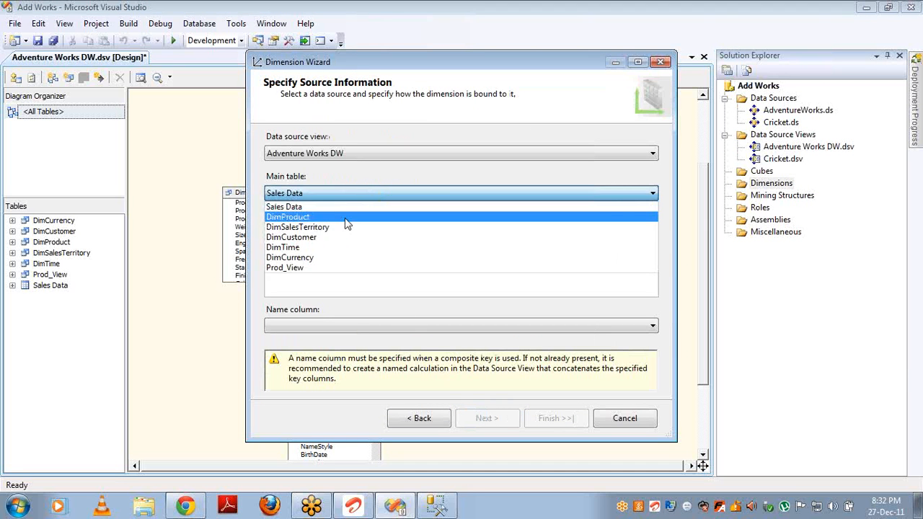
{"action": "left_click", "coordinate": [345, 218]}
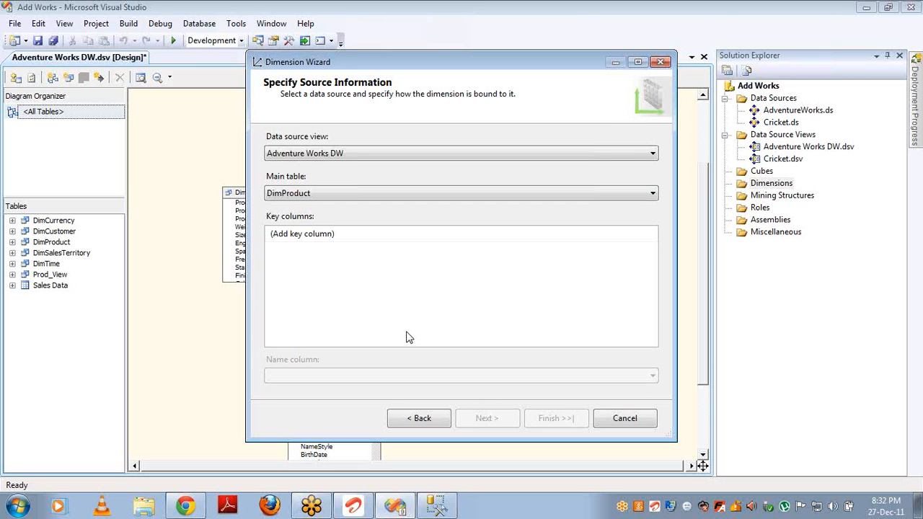
Set ProductKey as both the key column and the name column of the new dimension
{"action": "left_click", "coordinate": [653, 241]}
{"action": "left_click", "coordinate": [653, 238]}
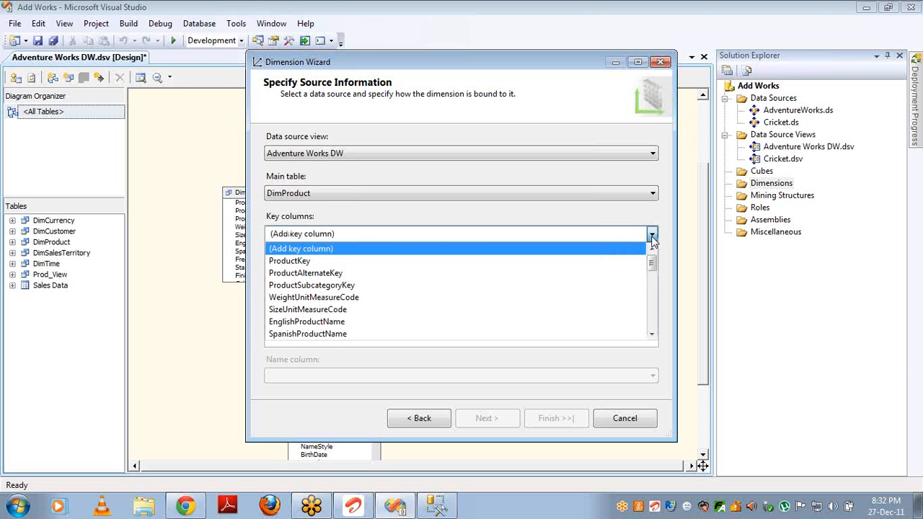
{"action": "left_click", "coordinate": [593, 259]}
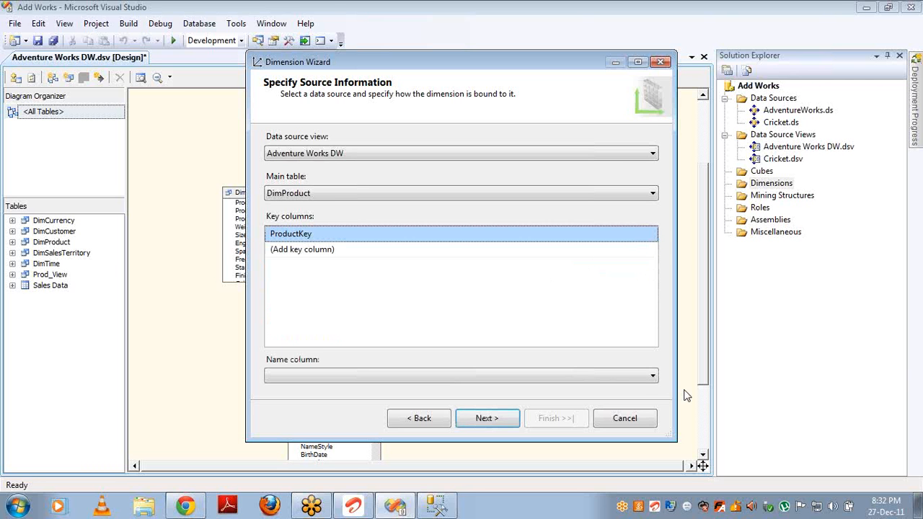
{"action": "left_click", "coordinate": [651, 383]}
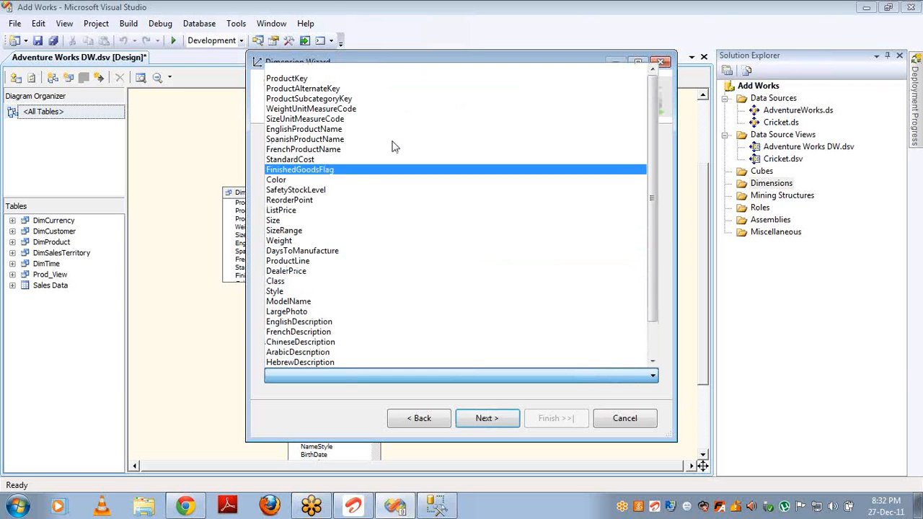
{"action": "left_click", "coordinate": [344, 85]}
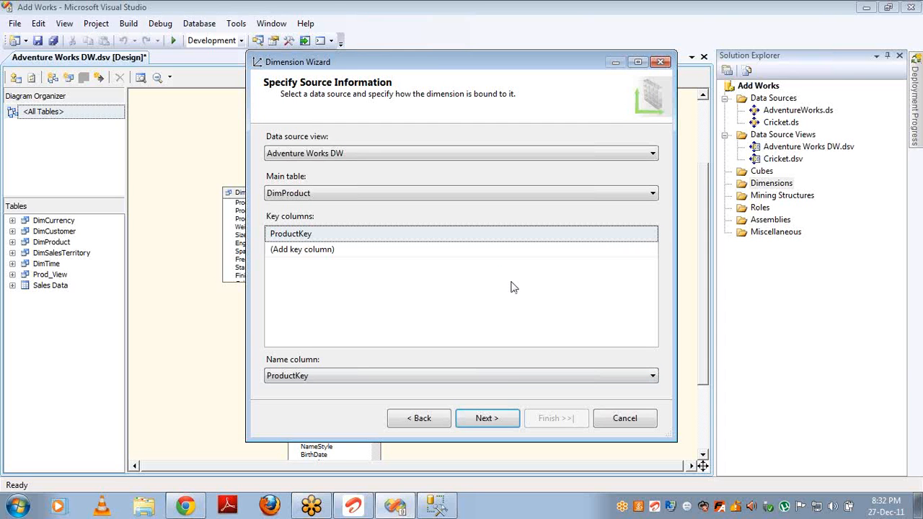
{"action": "left_click", "coordinate": [497, 416]}
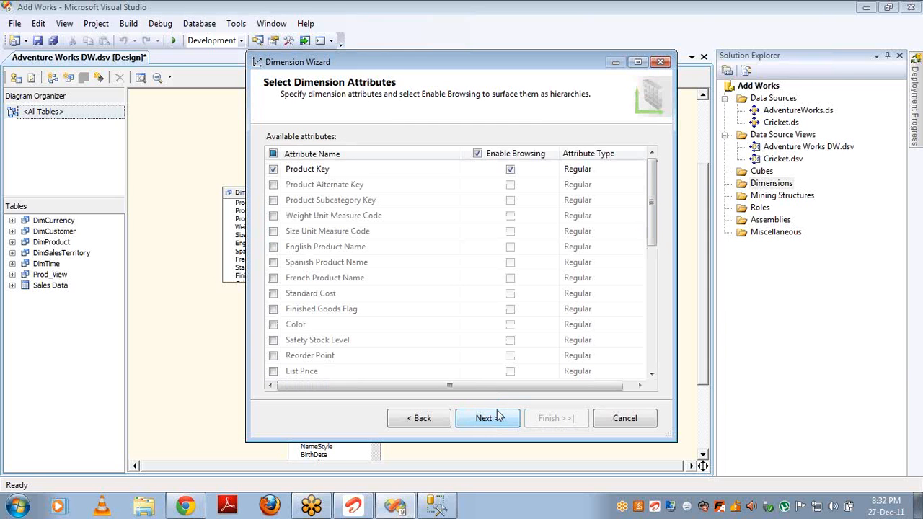
Include the English Product Name attribute and finish the dimension with the default name Dim Product
{"action": "left_click", "coordinate": [272, 247]}
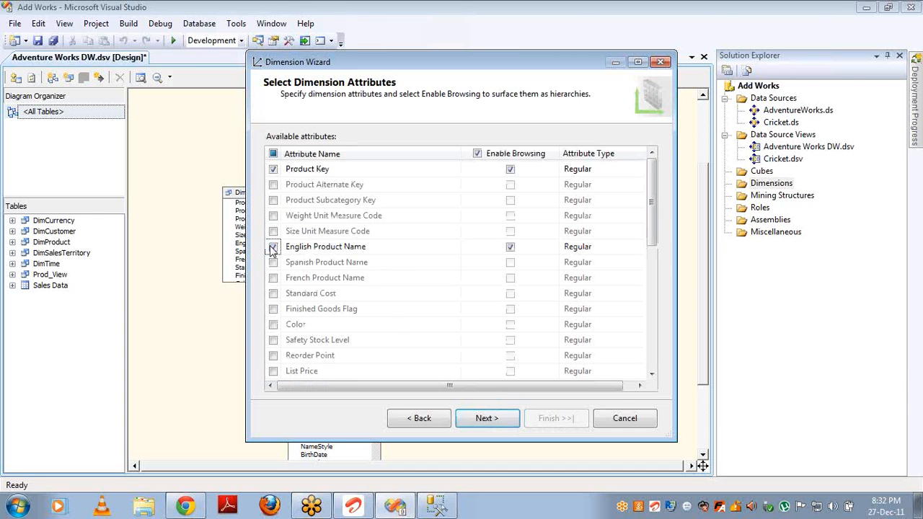
{"action": "left_click", "coordinate": [487, 418]}
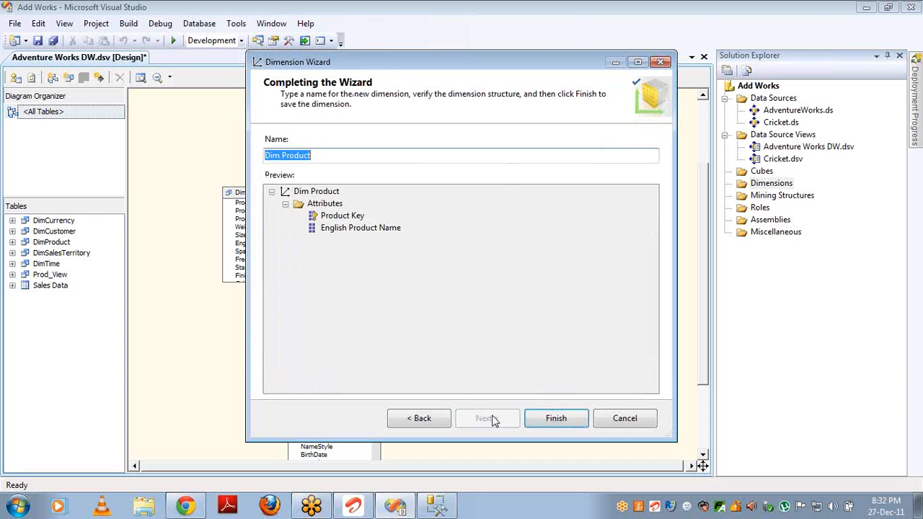
{"action": "left_click", "coordinate": [548, 428]}
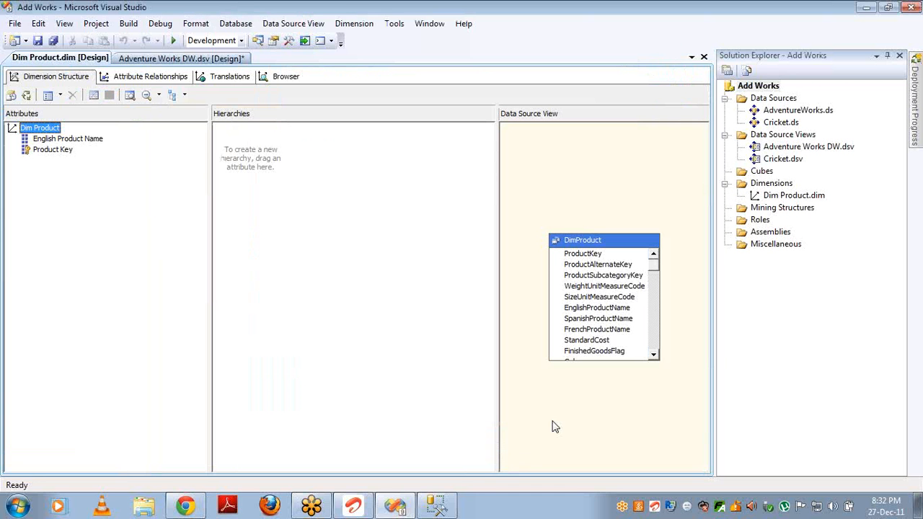
Create an empty cube on the Adventure Works DW data source view, keeping the default name Adventure Works DW
{"action": "right_click", "coordinate": [767, 175]}
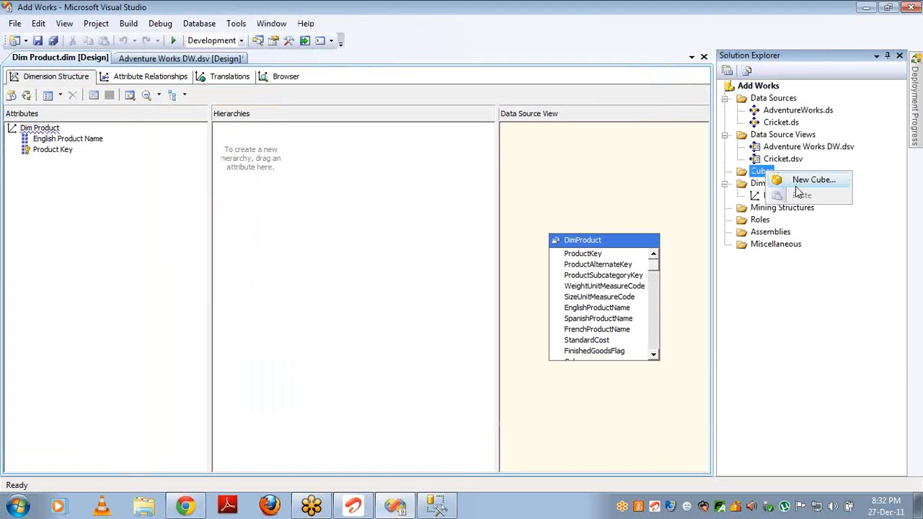
{"action": "left_click", "coordinate": [793, 180]}
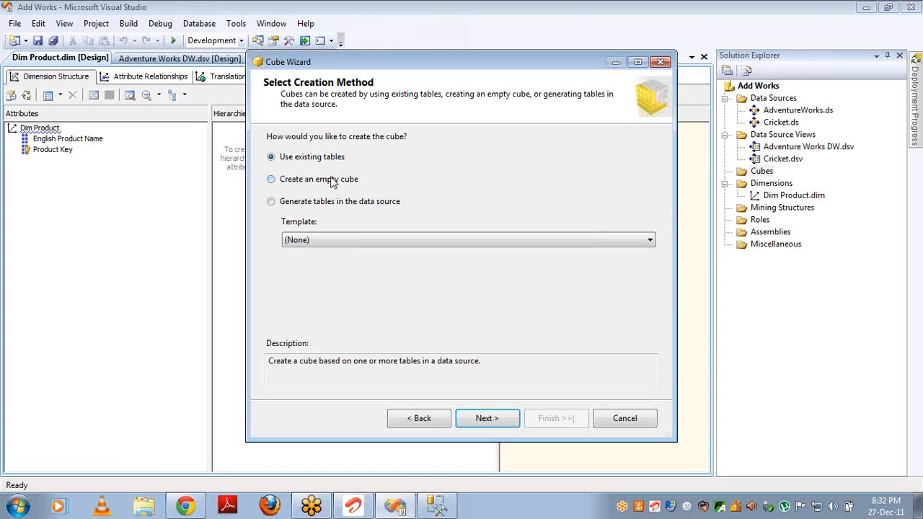
{"action": "left_click", "coordinate": [332, 181]}
{"action": "left_click", "coordinate": [484, 418]}
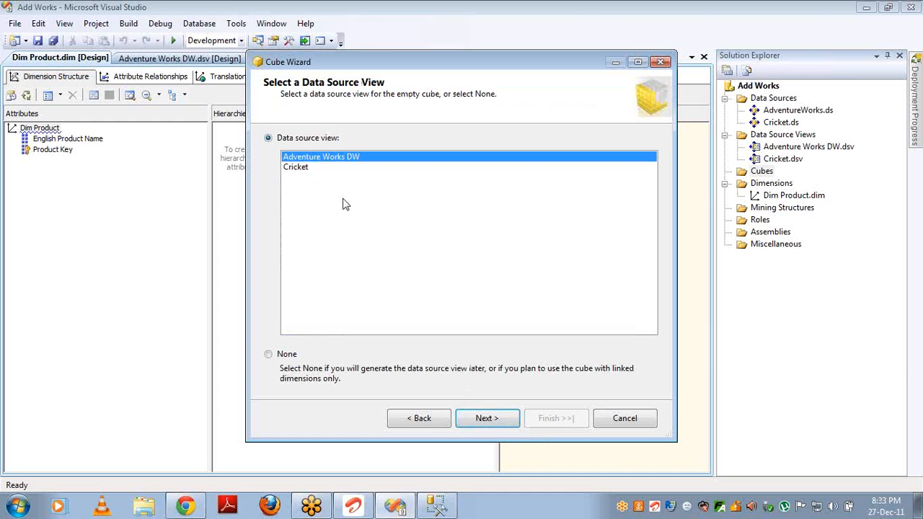
{"action": "left_click", "coordinate": [488, 417]}
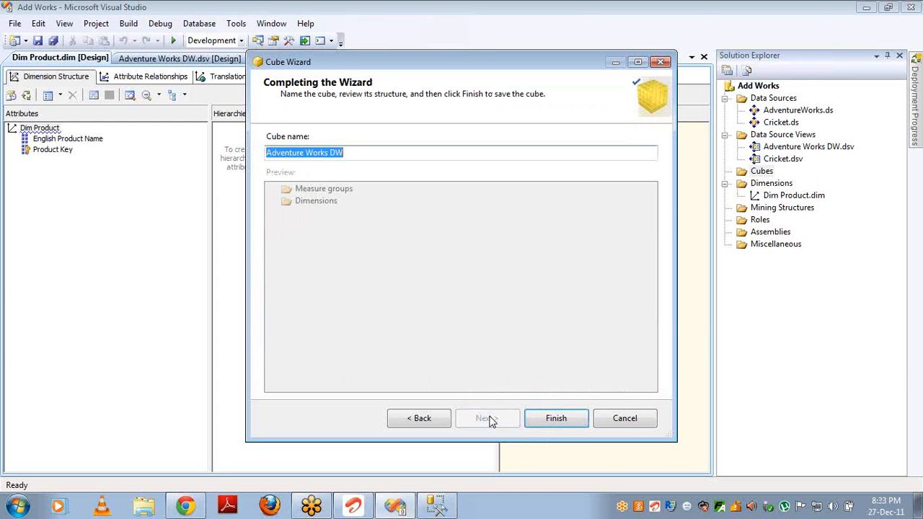
{"action": "left_click", "coordinate": [548, 421]}
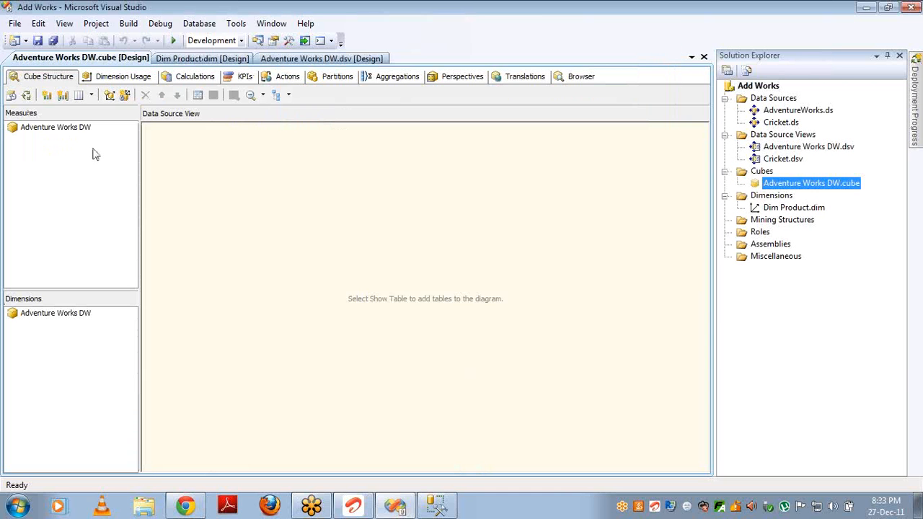
Add a Sum measure to the Adventure Works DW cube from the SalesAmount column of the Sales Data table
{"action": "left_click", "coordinate": [63, 129]}
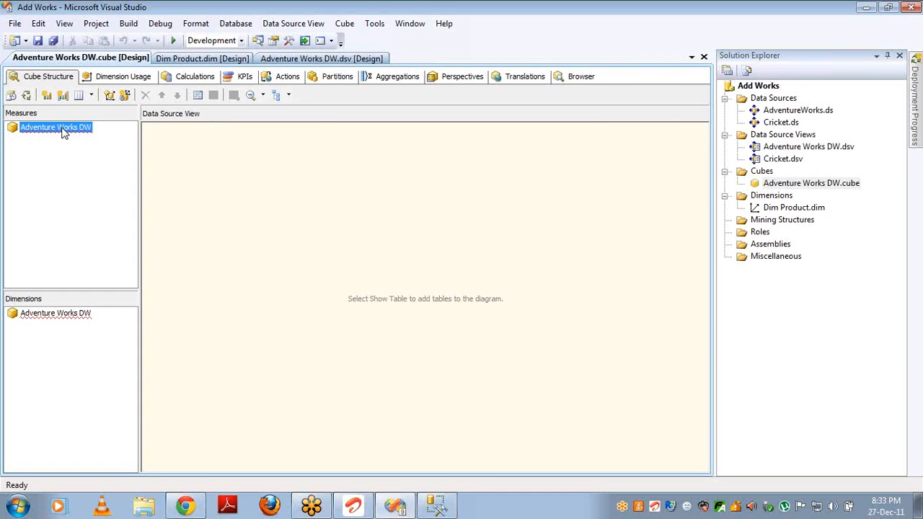
{"action": "left_click", "coordinate": [69, 129]}
{"action": "right_click", "coordinate": [70, 128]}
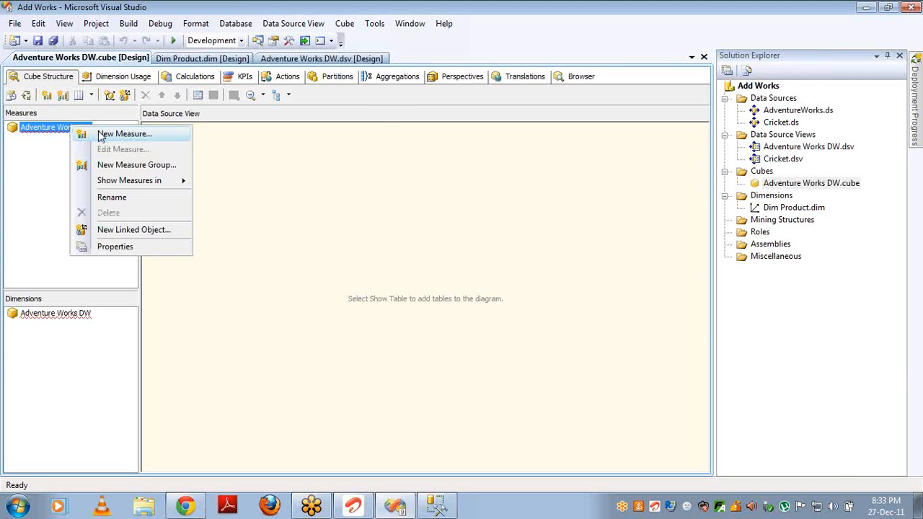
{"action": "left_click", "coordinate": [100, 132]}
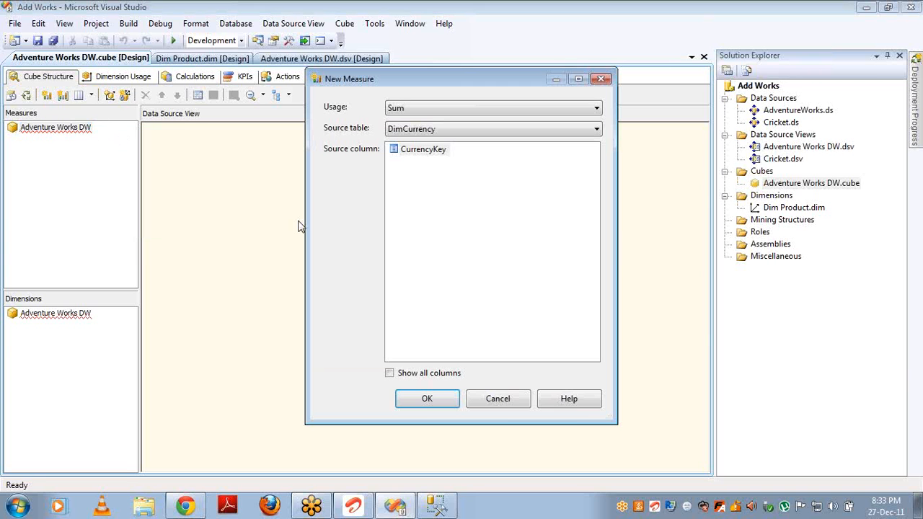
{"action": "left_click", "coordinate": [441, 130]}
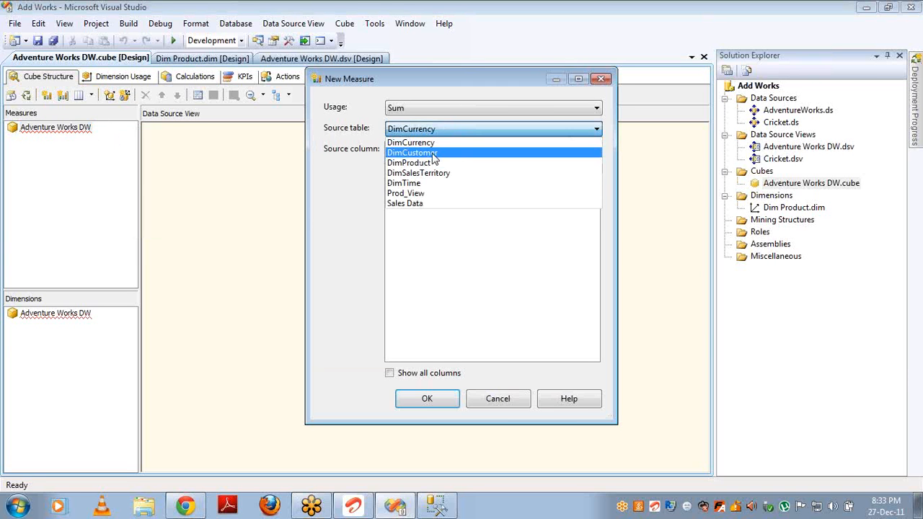
{"action": "left_click", "coordinate": [419, 204]}
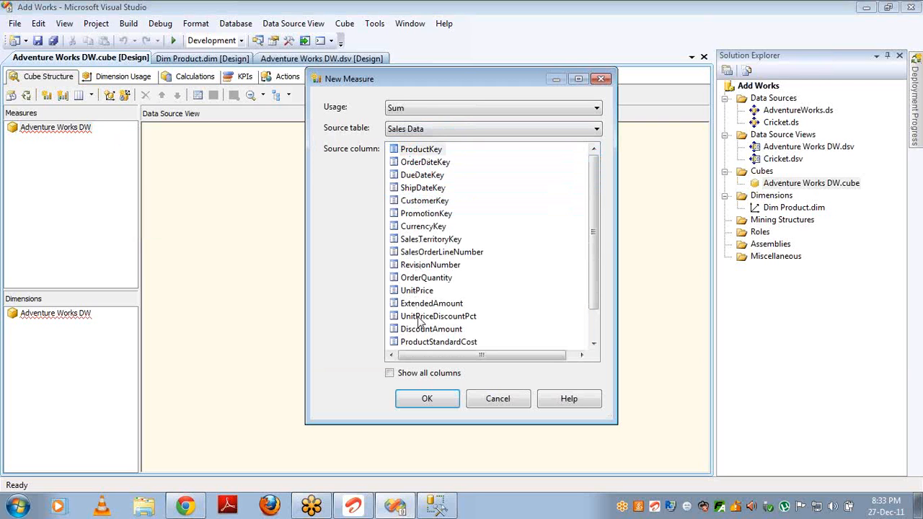
{"action": "left_click", "coordinate": [593, 332]}
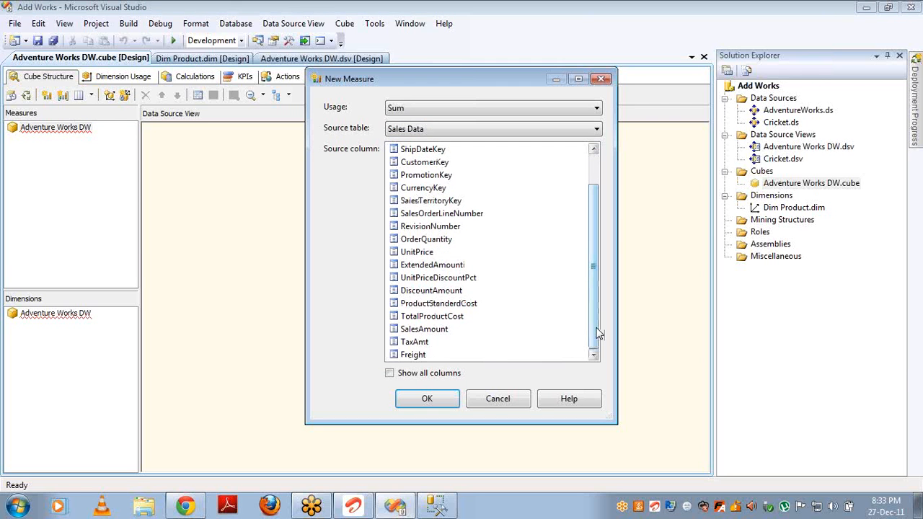
{"action": "double_click", "coordinate": [436, 331]}
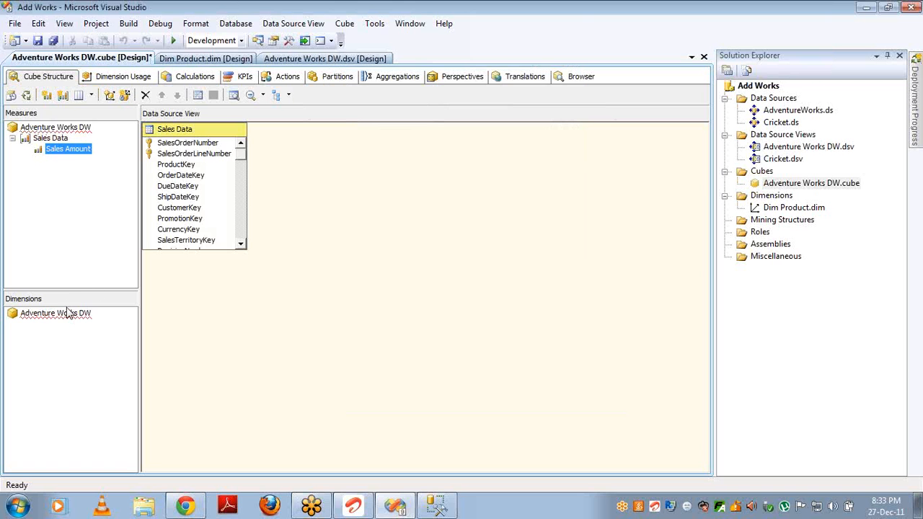
Add the Dim Product dimension to the Adventure Works DW cube
{"action": "left_click", "coordinate": [67, 315]}
{"action": "right_click", "coordinate": [67, 315]}
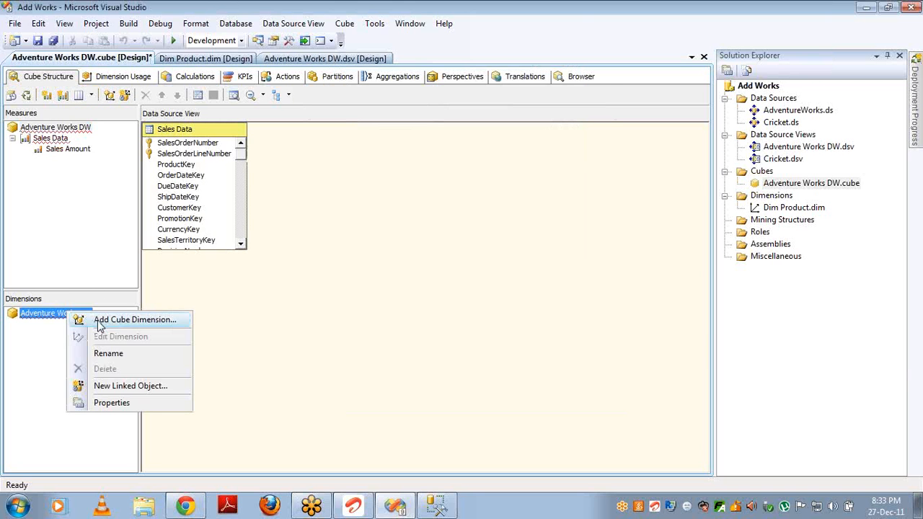
{"action": "left_click", "coordinate": [99, 322]}
{"action": "double_click", "coordinate": [352, 141]}
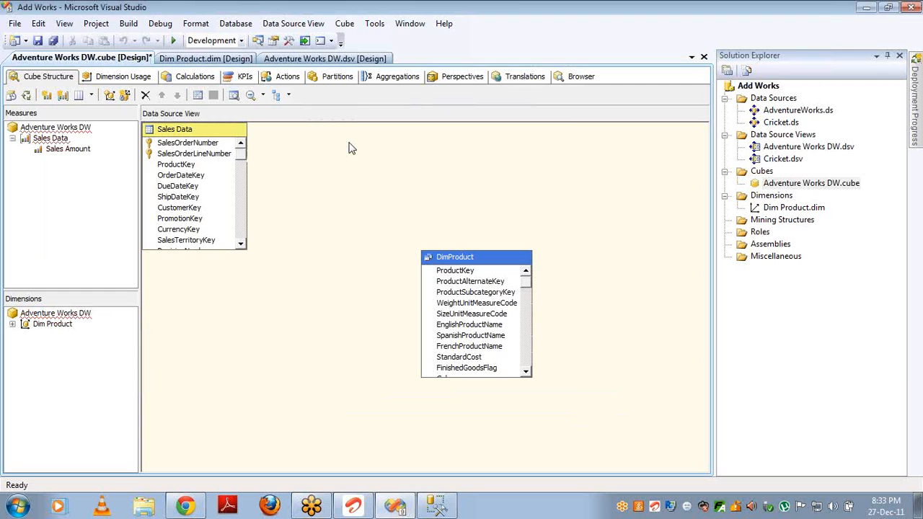
Define a Regular relationship between Dim Product and Sales Data with Product Key as granularity attribute and ProductKey as measure group column
{"action": "left_click", "coordinate": [115, 78]}
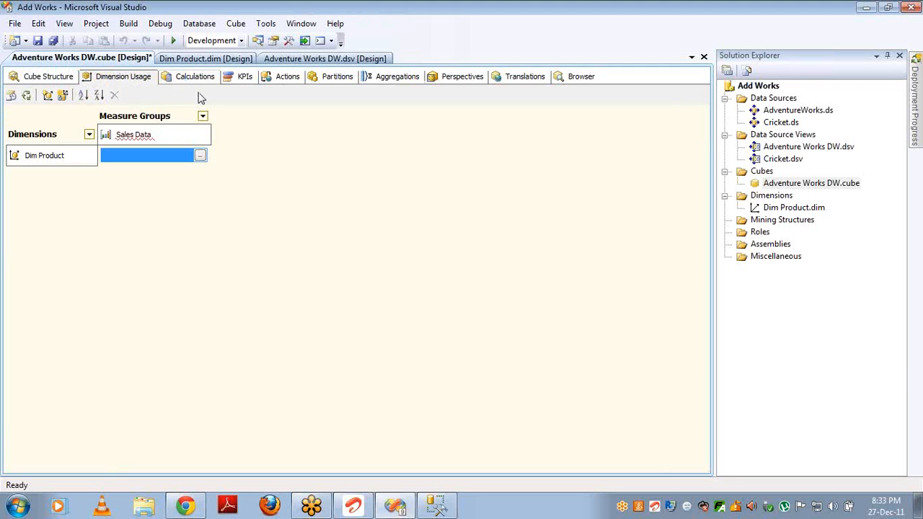
{"action": "left_click", "coordinate": [202, 157]}
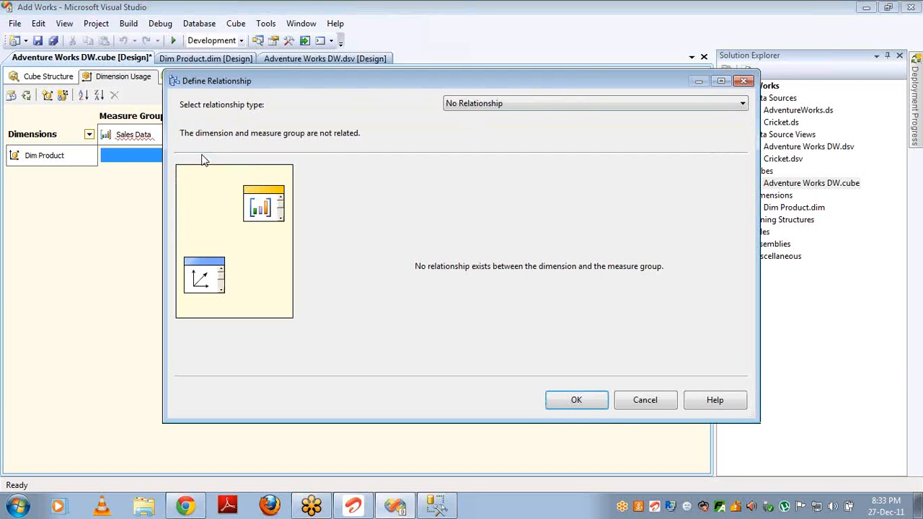
{"action": "key", "text": "Down"}
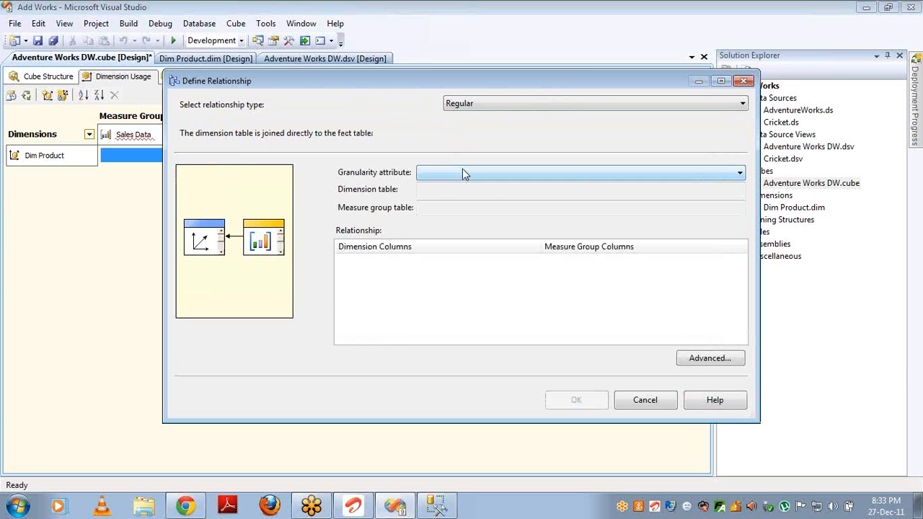
{"action": "left_click", "coordinate": [462, 173]}
{"action": "left_click", "coordinate": [456, 187]}
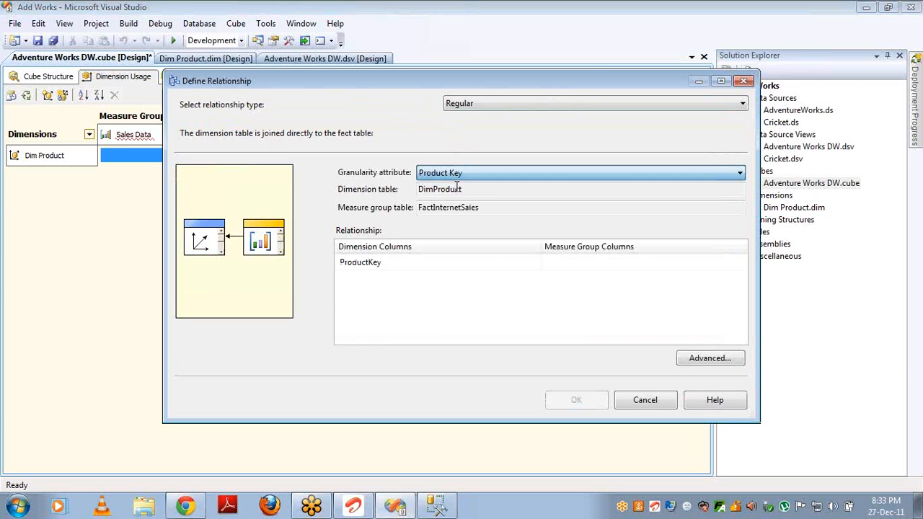
{"action": "left_click", "coordinate": [741, 263]}
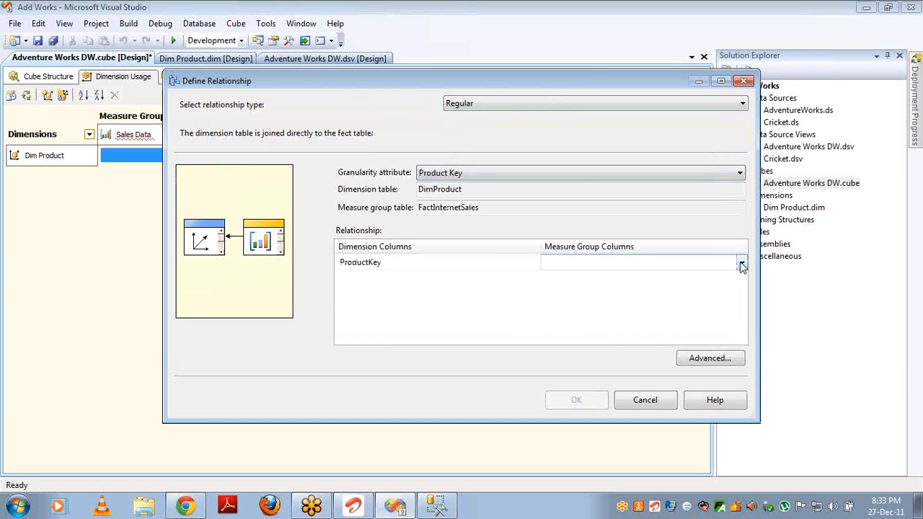
{"action": "left_click", "coordinate": [740, 263]}
{"action": "left_click", "coordinate": [630, 275]}
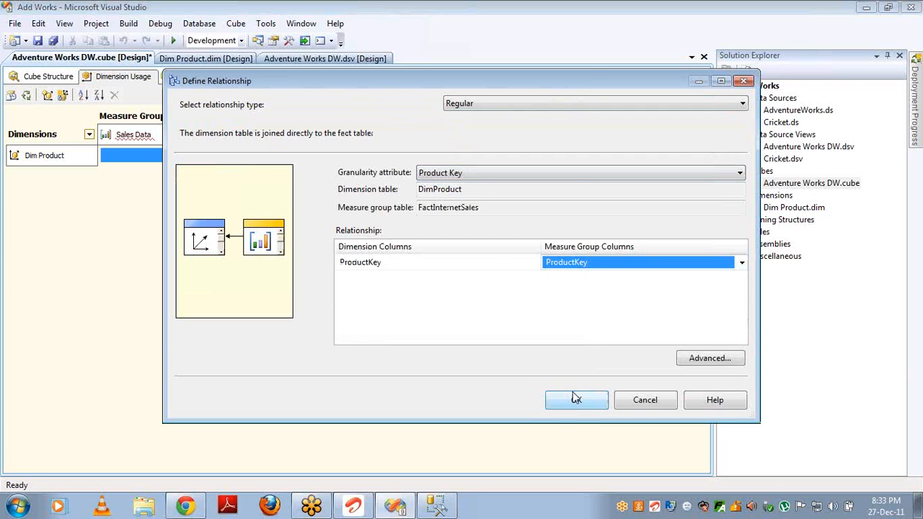
{"action": "left_click", "coordinate": [576, 400]}
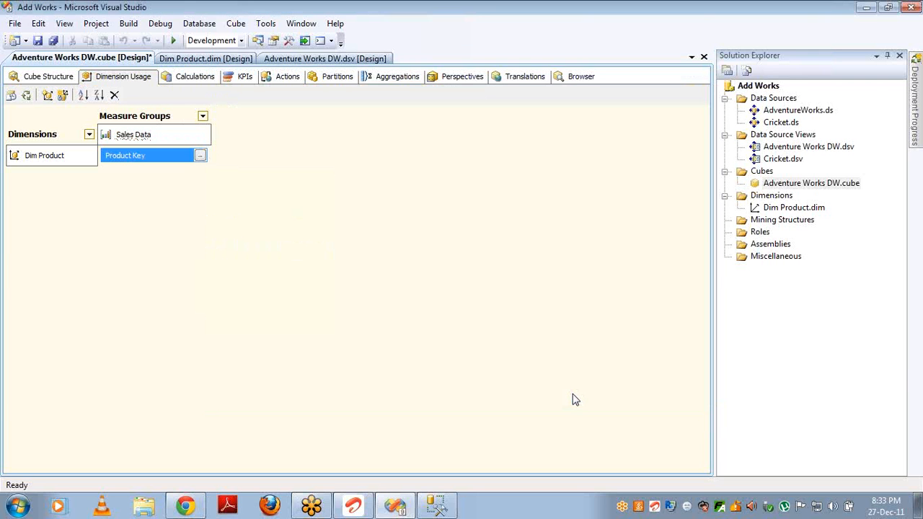
Build and deploy the project, then process the Adventure Works DW cube with Process Full
{"action": "left_click", "coordinate": [27, 96]}
{"action": "key", "text": "Return"}
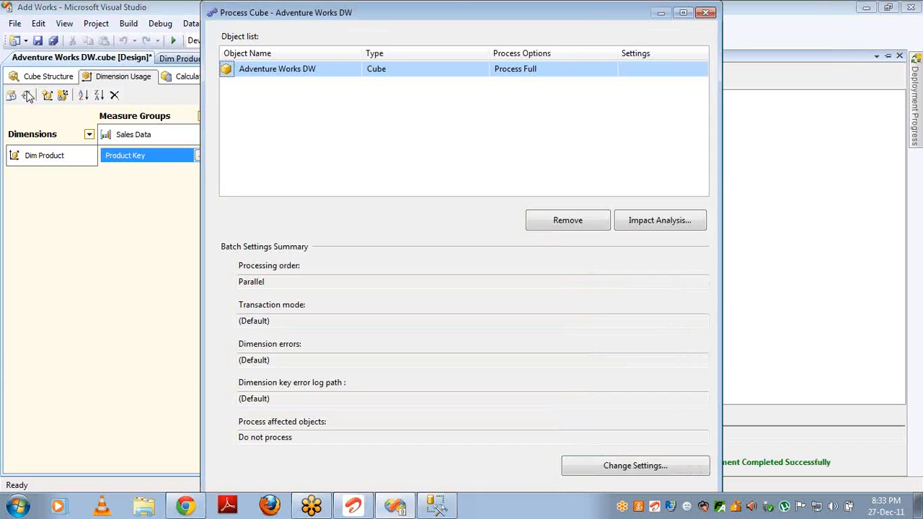
{"action": "key", "text": "Return"}
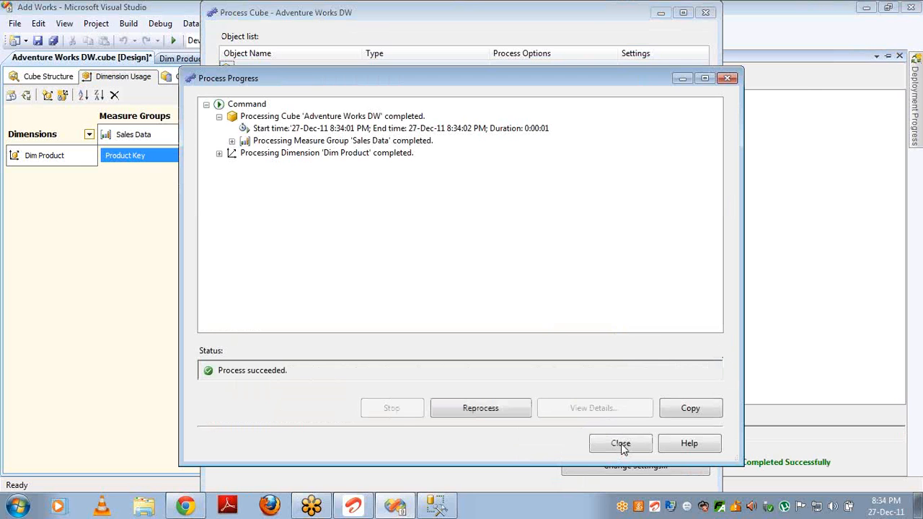
{"action": "left_click", "coordinate": [621, 444]}
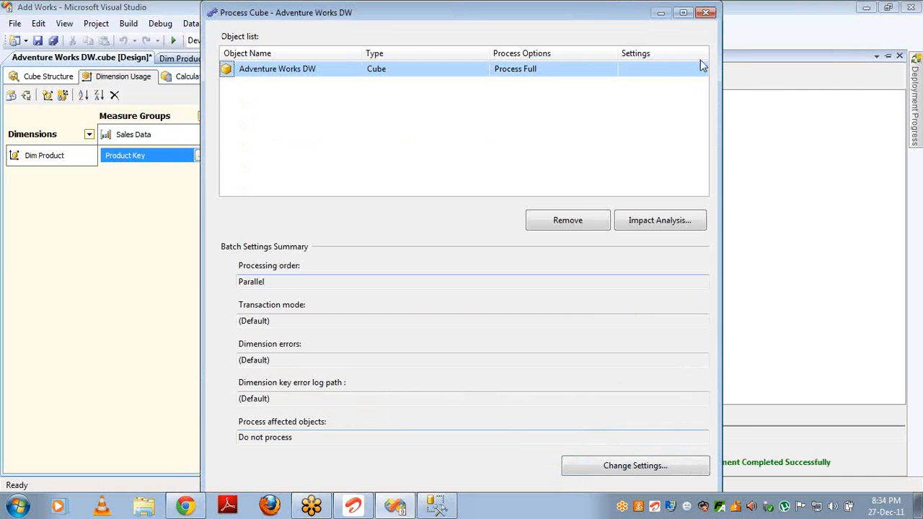
{"action": "left_click", "coordinate": [705, 13]}
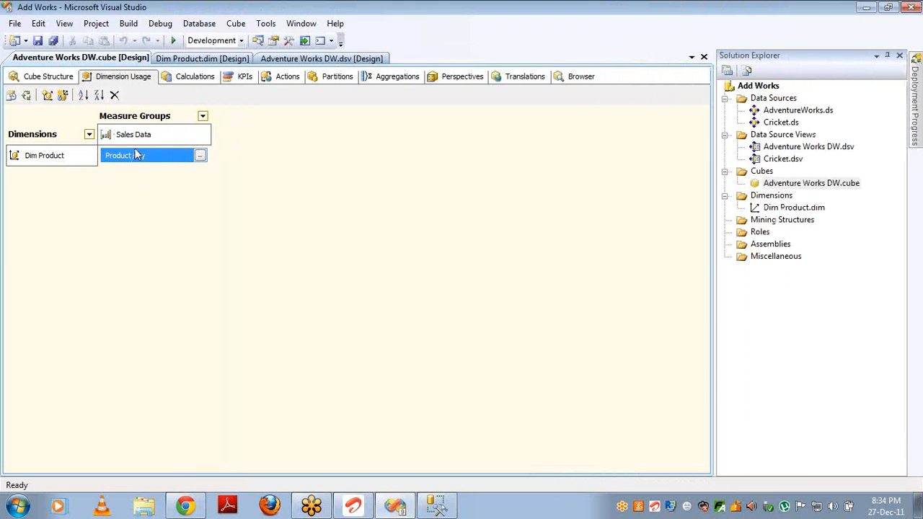
Browse the cube with Sales Amount as the data field and English Product Name on the rows
{"action": "mouse_move", "coordinate": [112, 167]}
{"action": "left_click", "coordinate": [581, 77]}
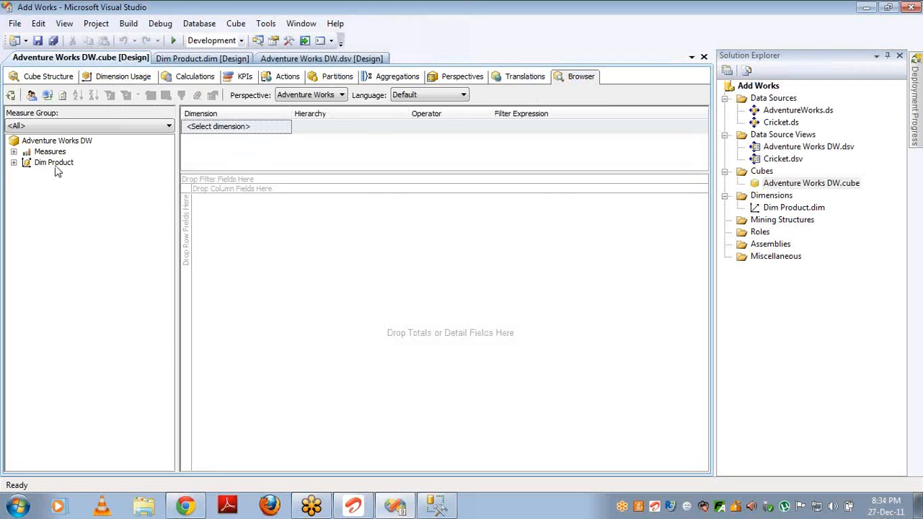
{"action": "left_click", "coordinate": [14, 152]}
{"action": "left_click", "coordinate": [27, 163]}
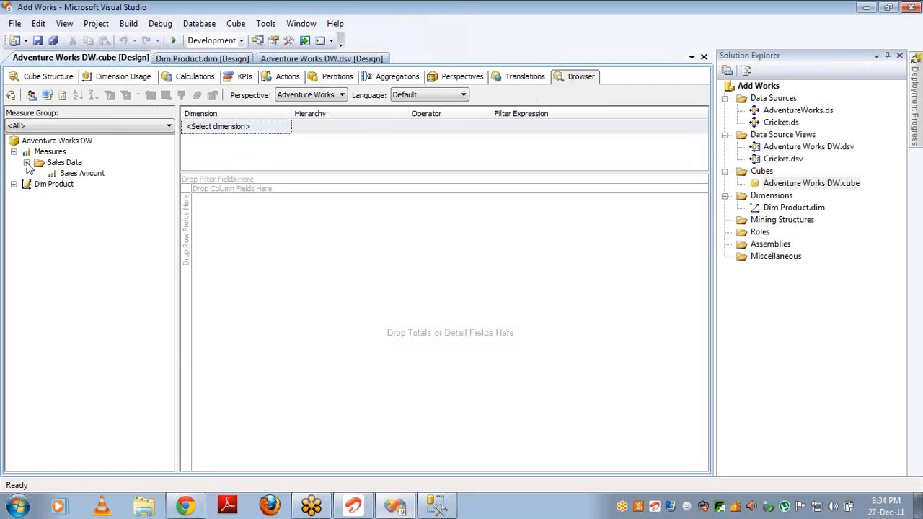
{"action": "left_click", "coordinate": [70, 175]}
{"action": "left_click_drag", "start_coordinate": [69, 176], "coordinate": [215, 238]}
{"action": "left_click", "coordinate": [14, 185]}
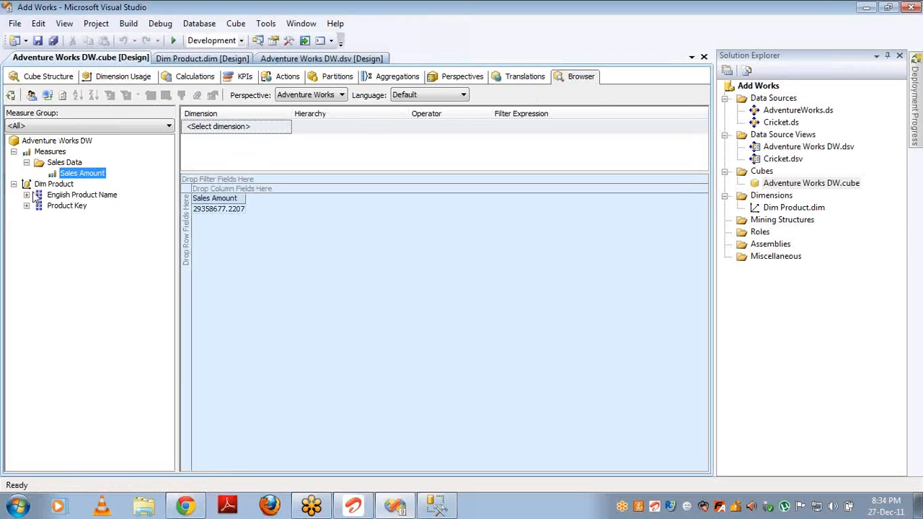
{"action": "left_click_drag", "start_coordinate": [63, 203], "coordinate": [183, 236]}
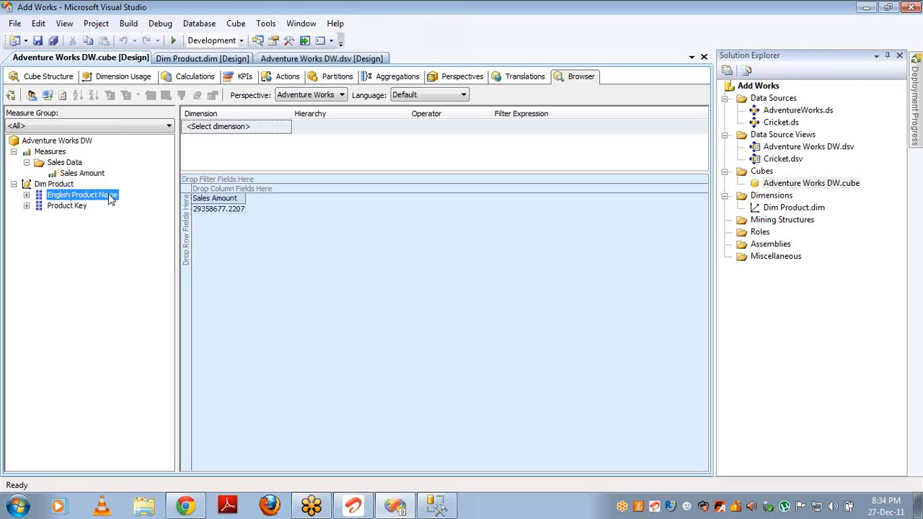
{"action": "left_click_drag", "start_coordinate": [108, 193], "coordinate": [186, 225]}
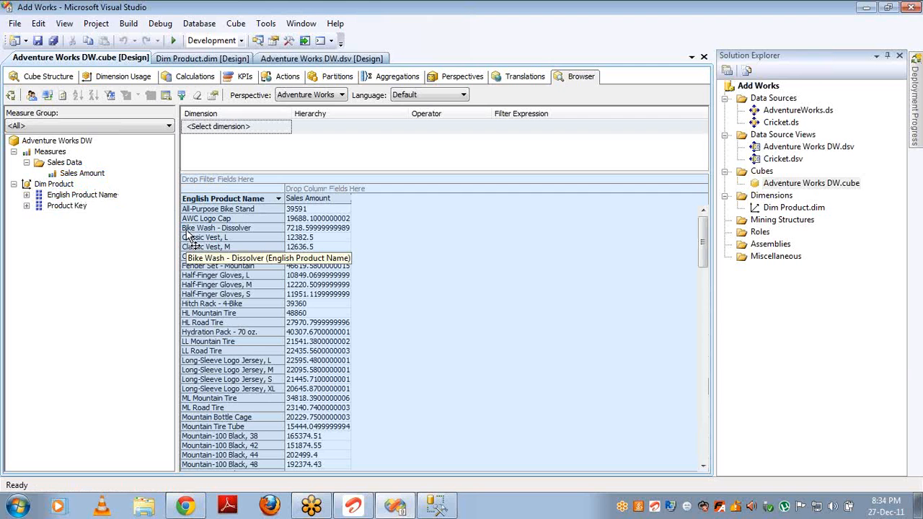
Change the relationship between Dim Product and the Sales Data measure group to No Relationship
{"action": "left_click", "coordinate": [117, 76]}
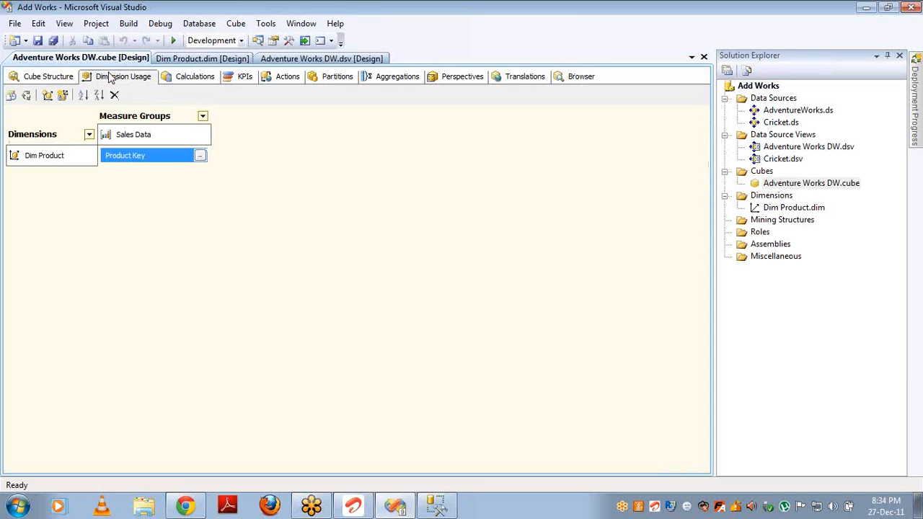
{"action": "left_click", "coordinate": [200, 156]}
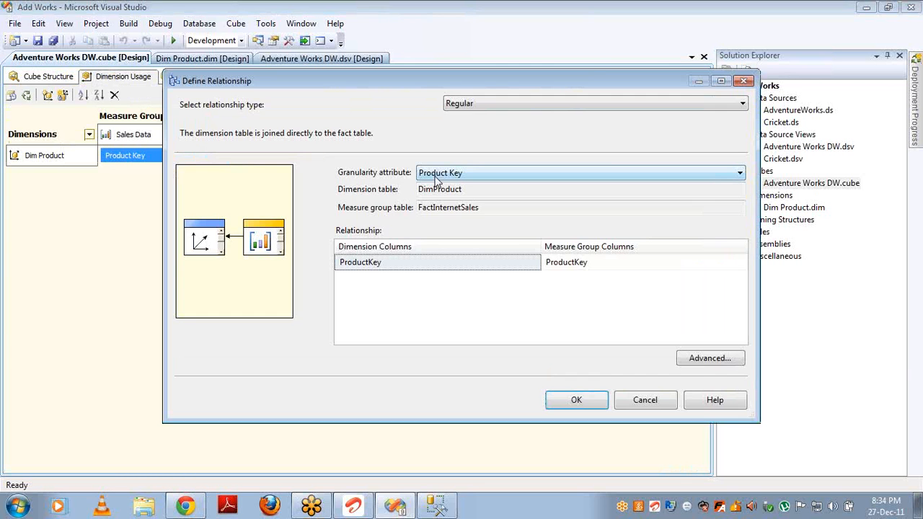
{"action": "left_click", "coordinate": [576, 399]}
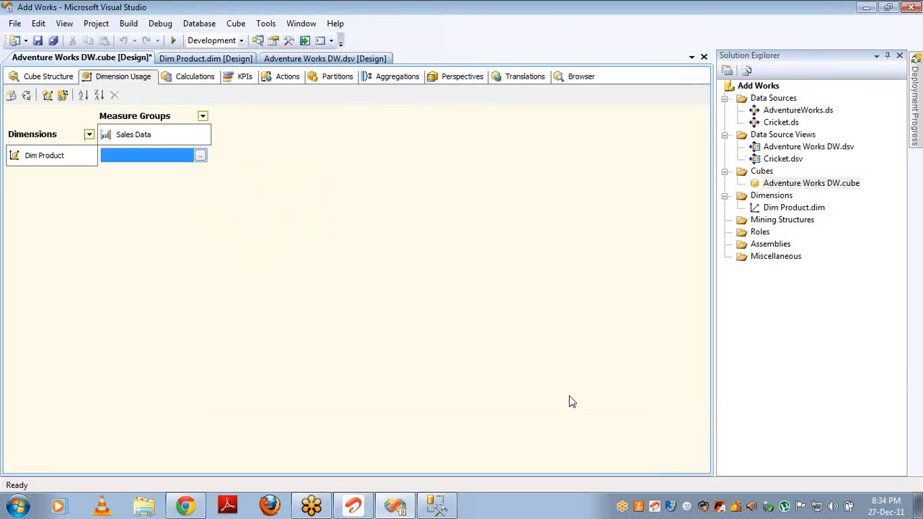
{"action": "left_click", "coordinate": [26, 97]}
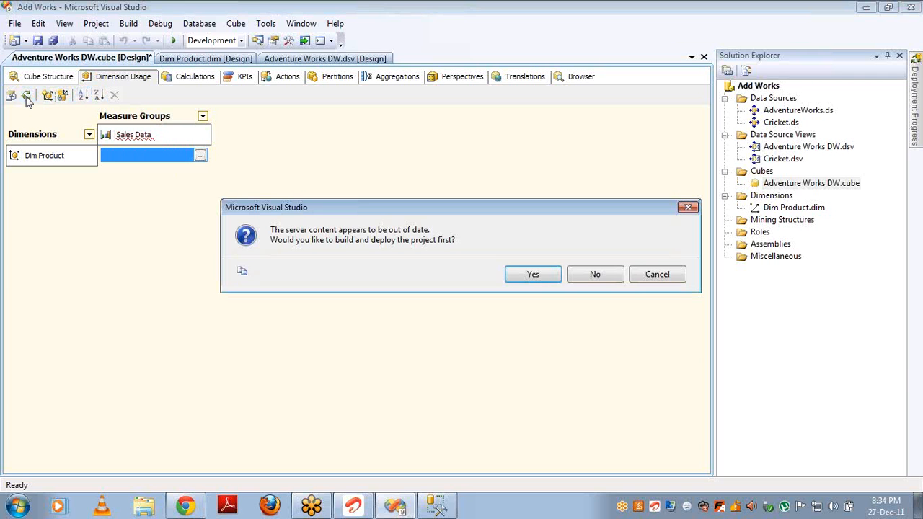
{"action": "left_click", "coordinate": [583, 274]}
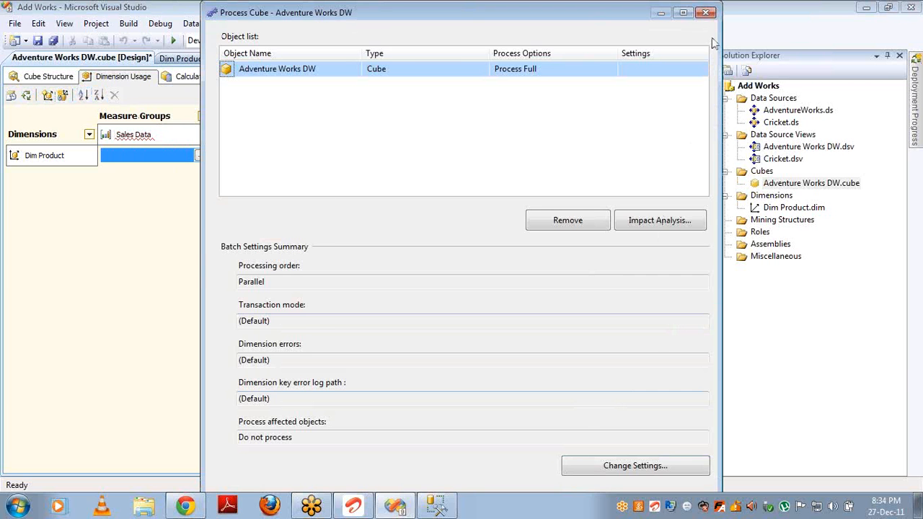
{"action": "left_click", "coordinate": [707, 13]}
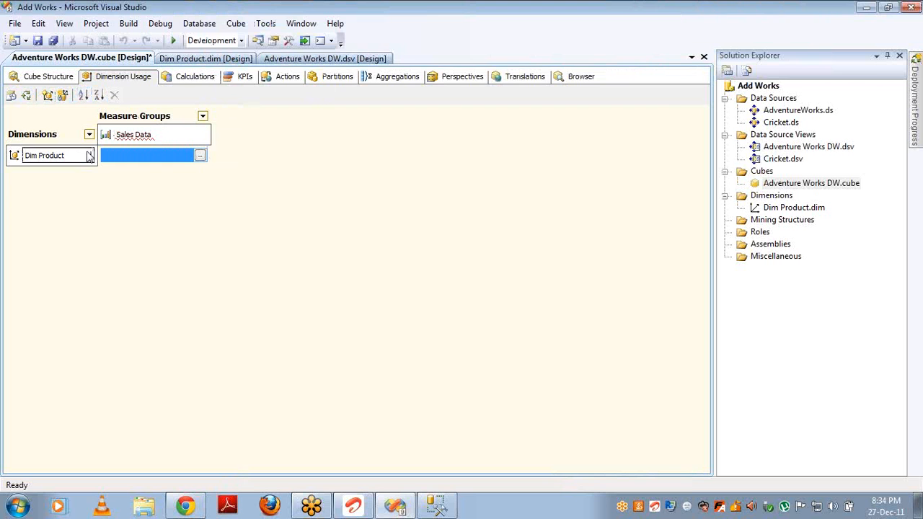
Relate Dim Product to Sales Data again with a Regular relationship on Product Key, matched to the measure group's ProductKey column
{"action": "left_click", "coordinate": [201, 156]}
{"action": "key", "text": "Down"}
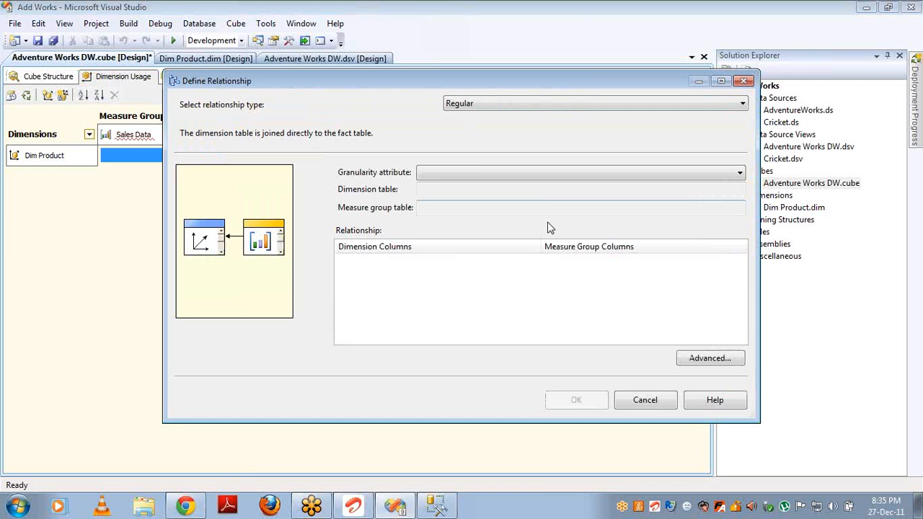
{"action": "left_click", "coordinate": [546, 171]}
{"action": "left_click", "coordinate": [495, 189]}
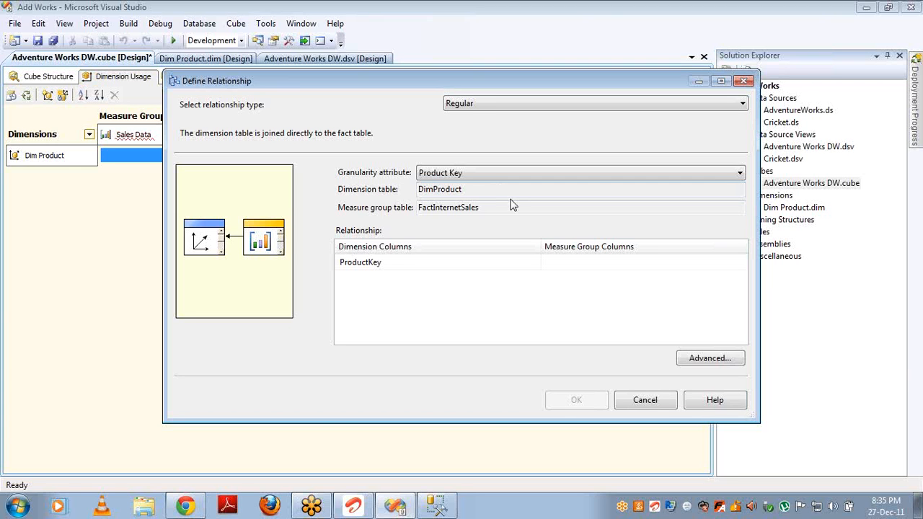
{"action": "left_click", "coordinate": [628, 262]}
{"action": "left_click", "coordinate": [741, 263]}
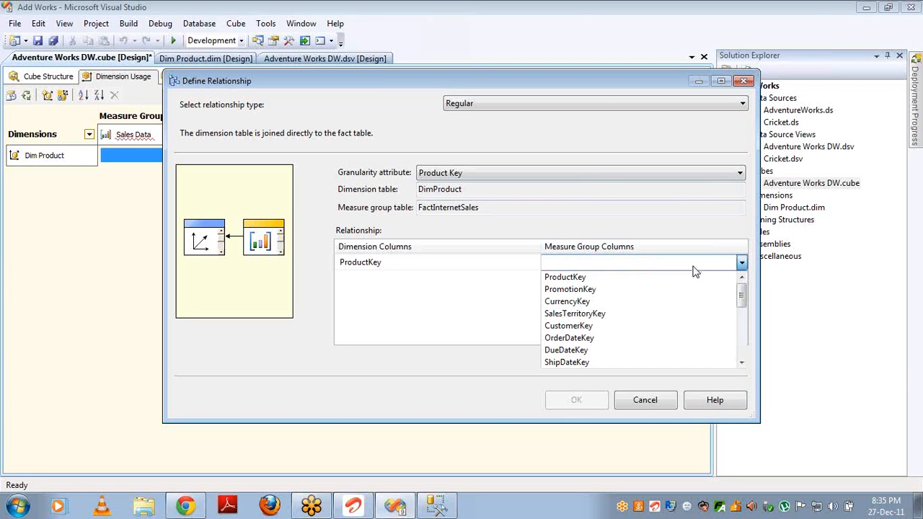
{"action": "left_click", "coordinate": [649, 278]}
{"action": "left_click", "coordinate": [590, 402]}
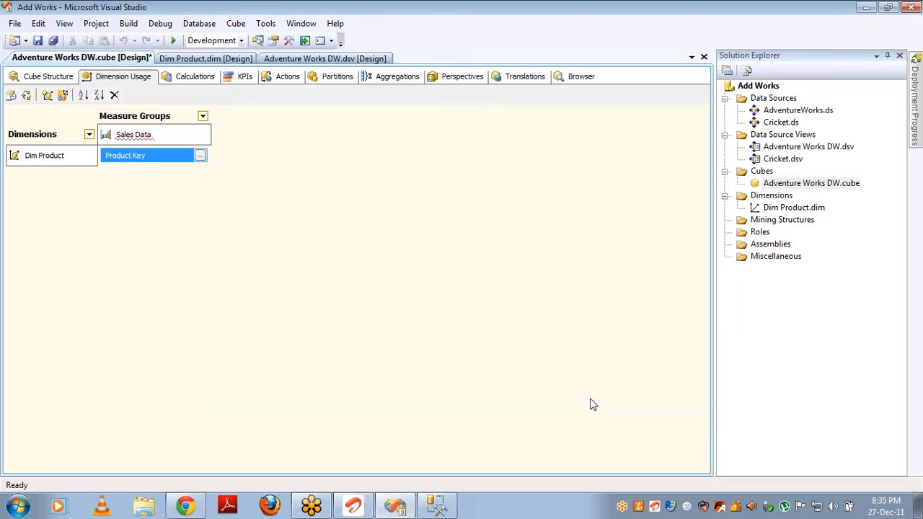
In the Adventure Works DW data source view, relate Sales Data's ShipDateKey to DimTime's TimeKey and accept TimeKey as the logical primary key
{"action": "left_click", "coordinate": [43, 78]}
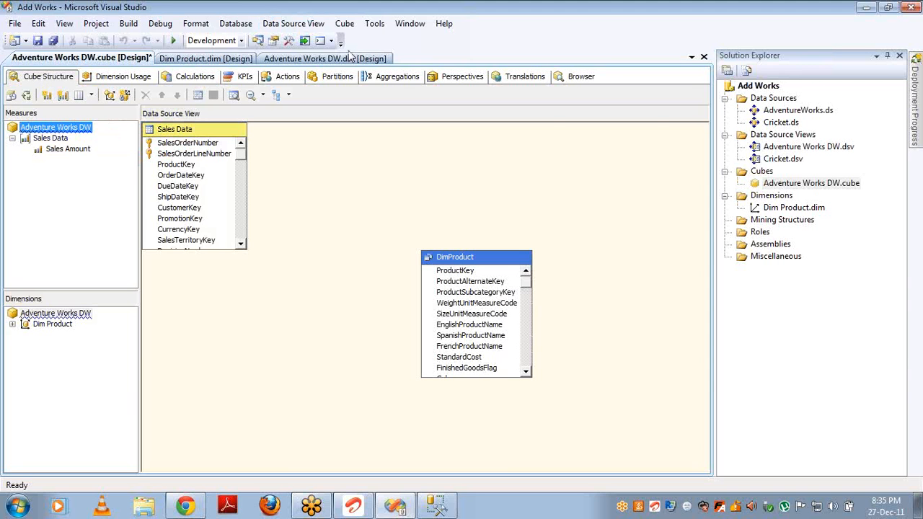
{"action": "double_click", "coordinate": [782, 148]}
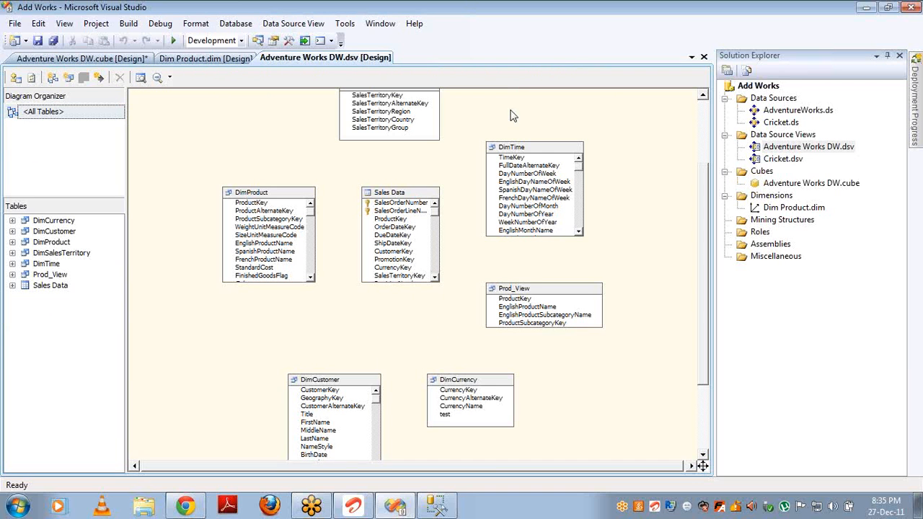
{"action": "left_click", "coordinate": [518, 155]}
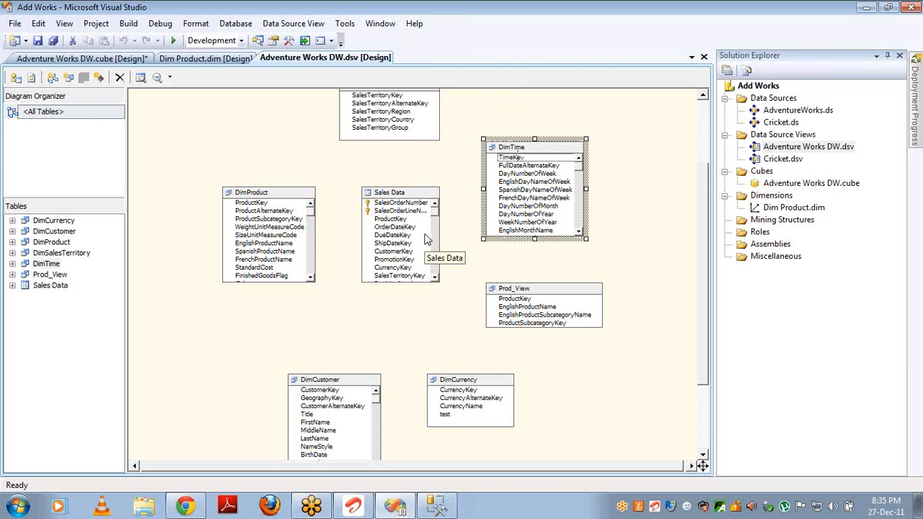
{"action": "left_click", "coordinate": [516, 158]}
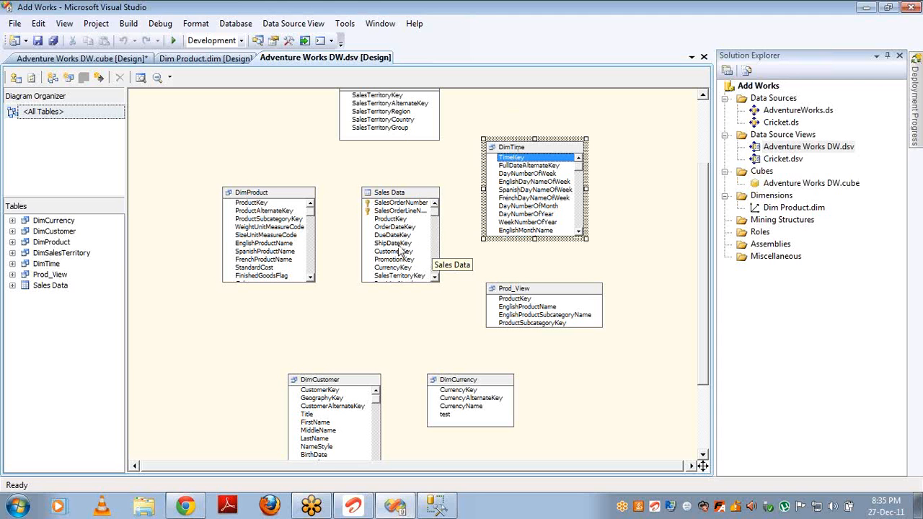
{"action": "left_click_drag", "start_coordinate": [398, 245], "coordinate": [510, 167]}
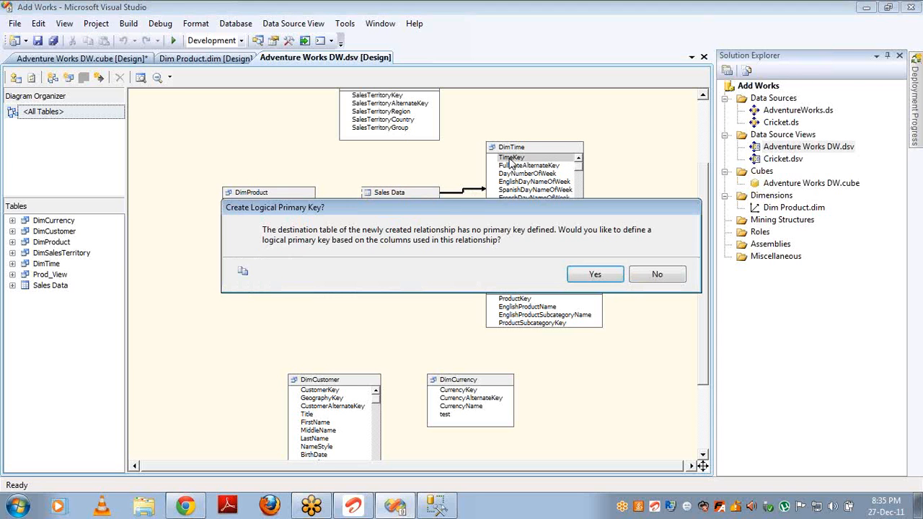
{"action": "left_click", "coordinate": [591, 275]}
Relate the DueDateKey and OrderDateKey columns of Sales Data to TimeKey in DimTime as well
{"action": "left_click", "coordinate": [400, 237]}
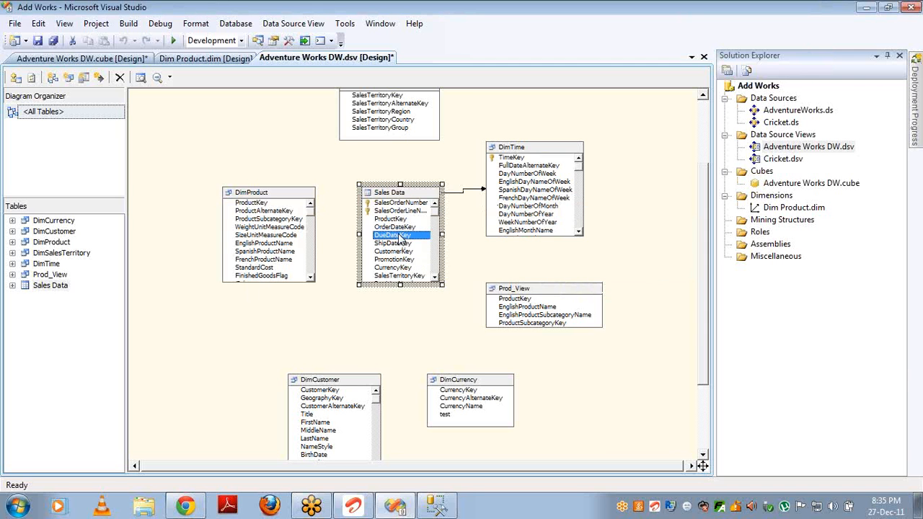
{"action": "left_click_drag", "start_coordinate": [400, 238], "coordinate": [513, 160]}
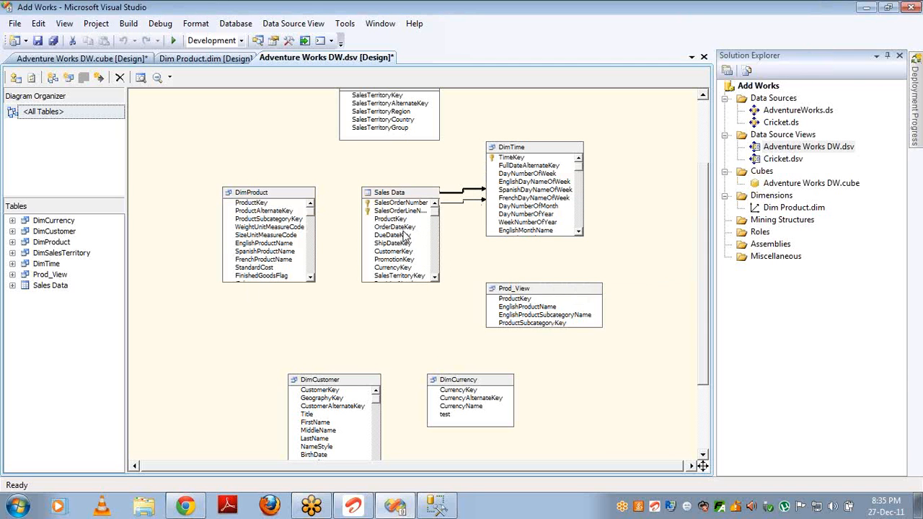
{"action": "left_click_drag", "start_coordinate": [402, 227], "coordinate": [519, 168]}
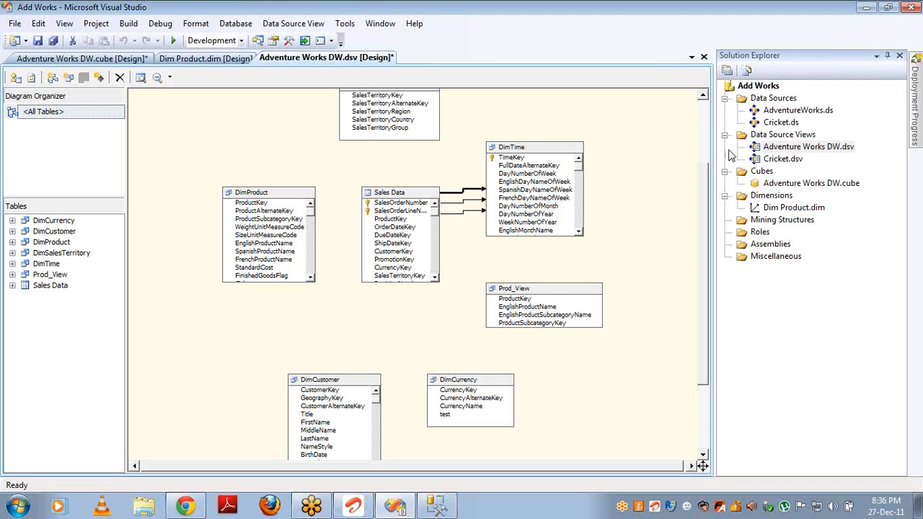
Start a new dimension from an existing table, using DimTime in the Adventure Works DW view with TimeKey as key column
{"action": "left_click", "coordinate": [770, 196]}
{"action": "right_click", "coordinate": [769, 196]}
{"action": "left_click", "coordinate": [793, 208]}
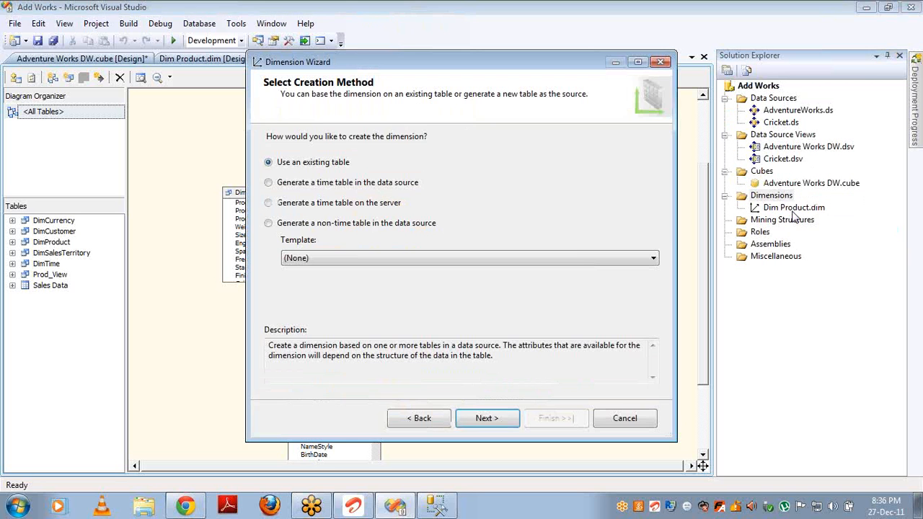
{"action": "left_click", "coordinate": [495, 422]}
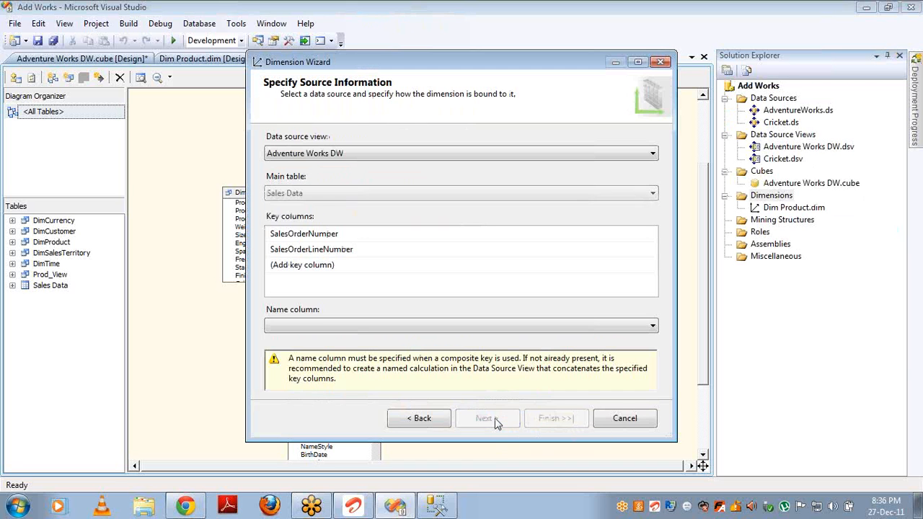
{"action": "left_click", "coordinate": [502, 193]}
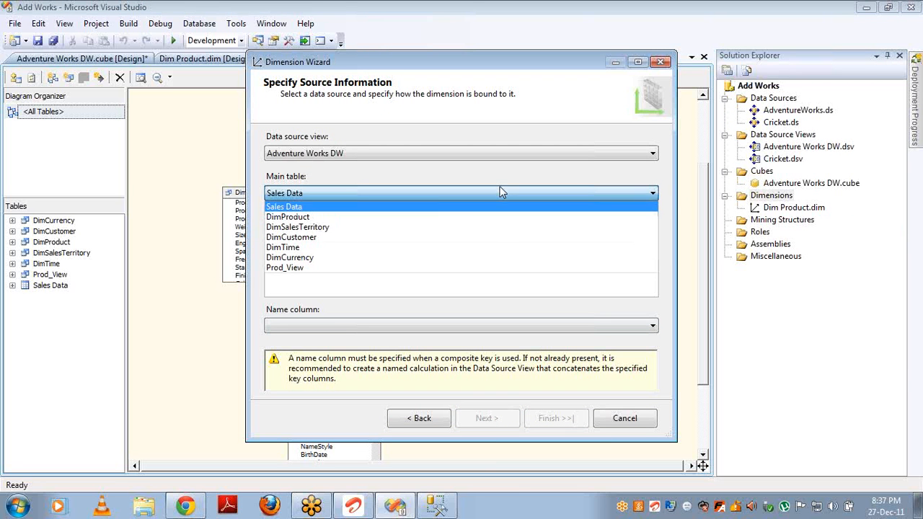
{"action": "left_click", "coordinate": [441, 251]}
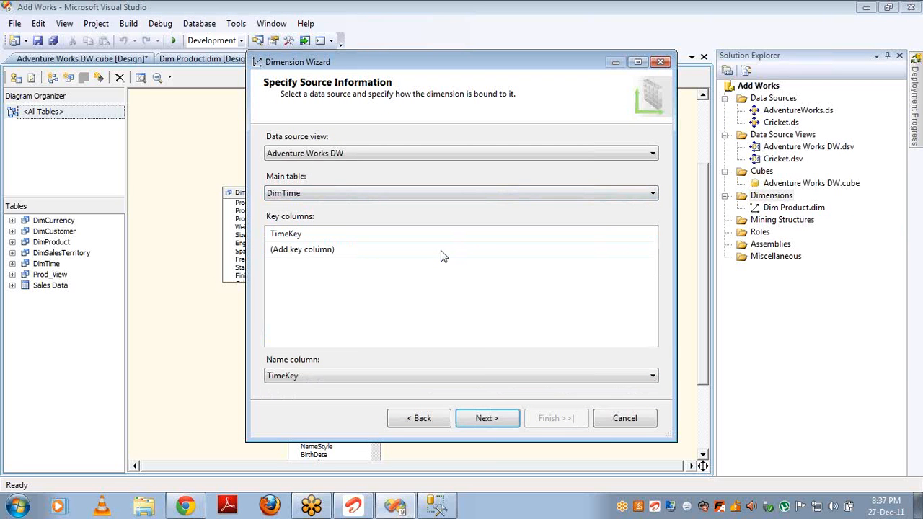
{"action": "left_click", "coordinate": [487, 418]}
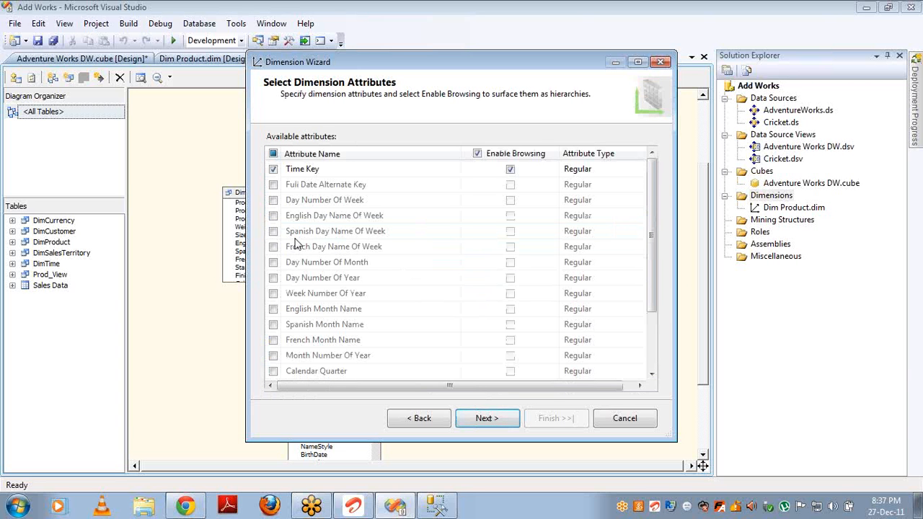
Include English Month Name, Calendar Quarter, Calendar Year and Calendar Semester as additional attributes of the new dimension
{"action": "left_click", "coordinate": [273, 308]}
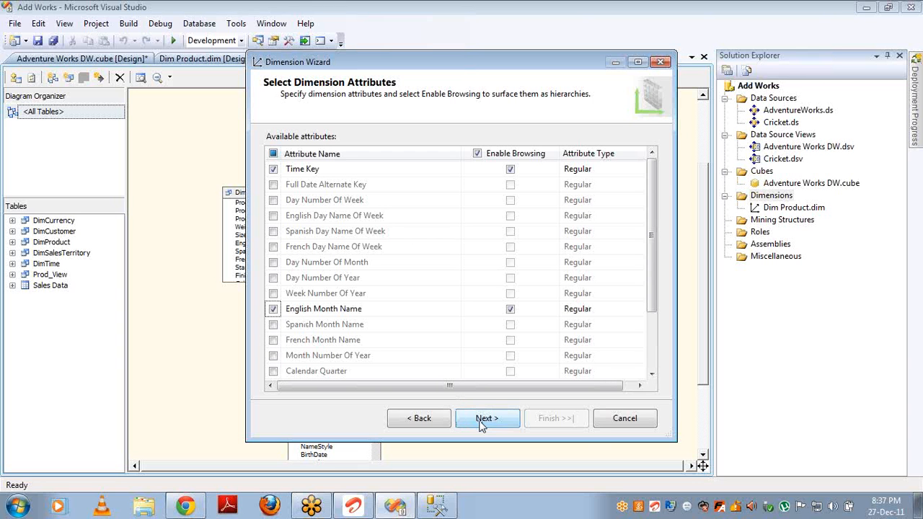
{"action": "left_click", "coordinate": [273, 370]}
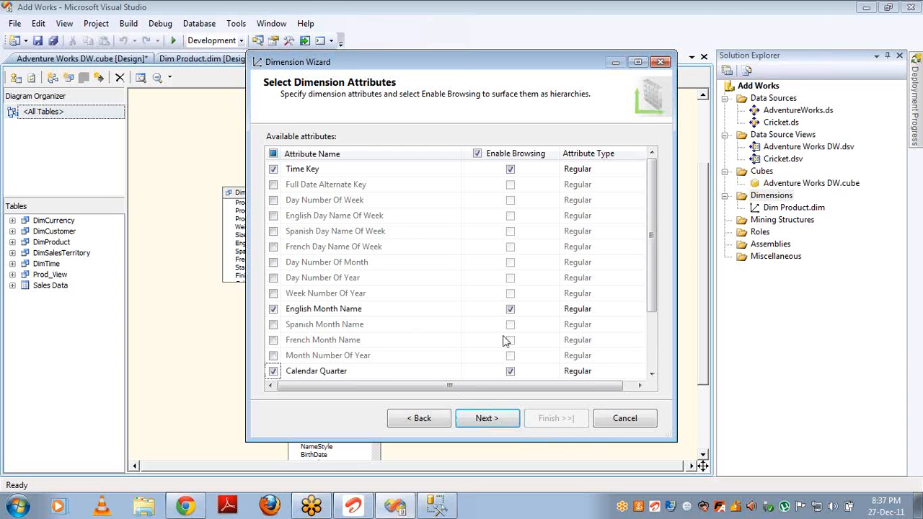
{"action": "left_click", "coordinate": [654, 363]}
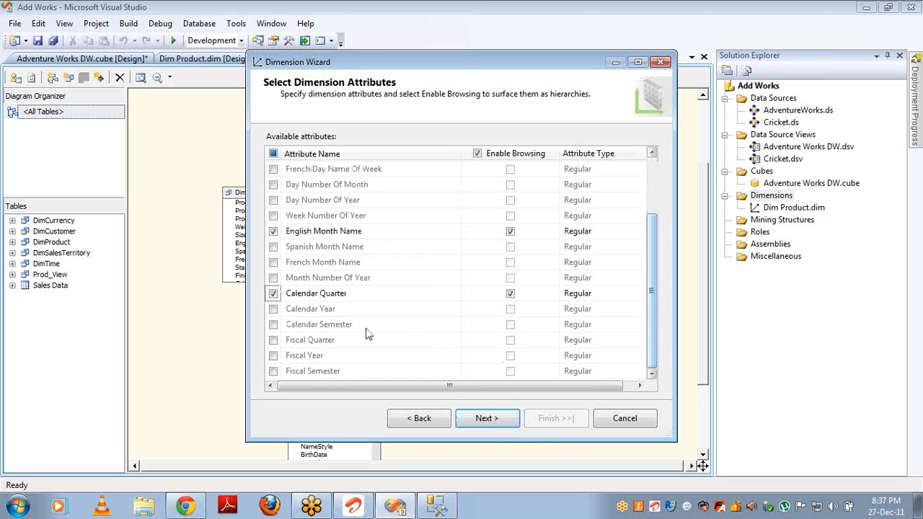
{"action": "left_click", "coordinate": [273, 308]}
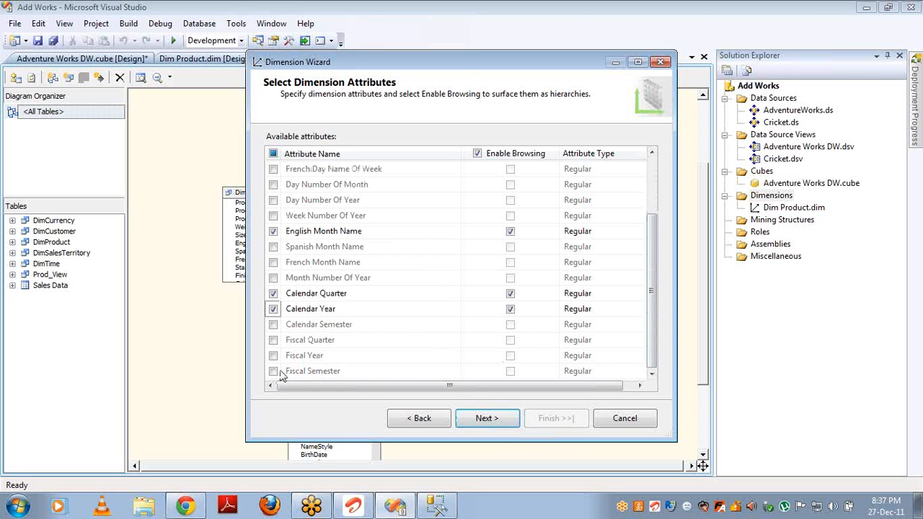
{"action": "left_click", "coordinate": [273, 325]}
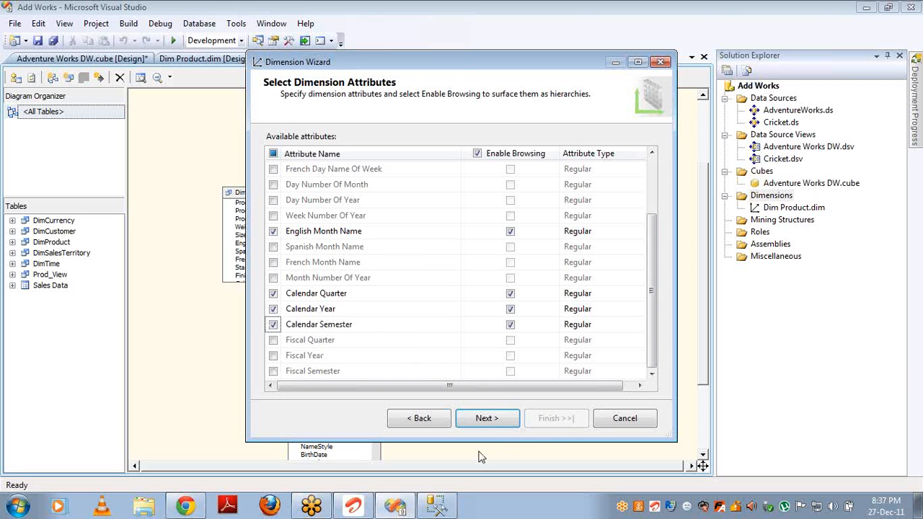
{"action": "left_click", "coordinate": [486, 420]}
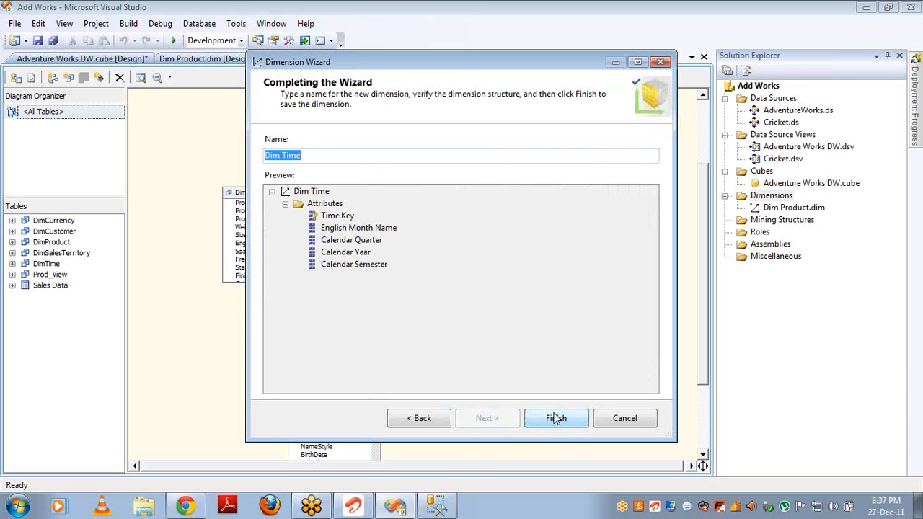
Name the new dimension Time and finish creating it
{"action": "left_click", "coordinate": [282, 155]}
{"action": "key", "text": "BackSpace"}
{"action": "key", "text": "BackSpace"}
{"action": "key", "text": "BackSpace"}
{"action": "key", "text": "BackSpace"}
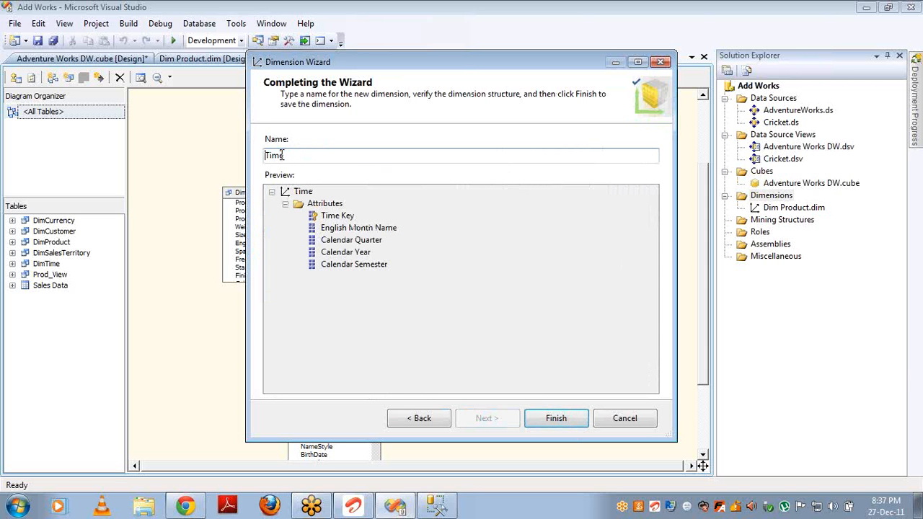
{"action": "left_click", "coordinate": [548, 419]}
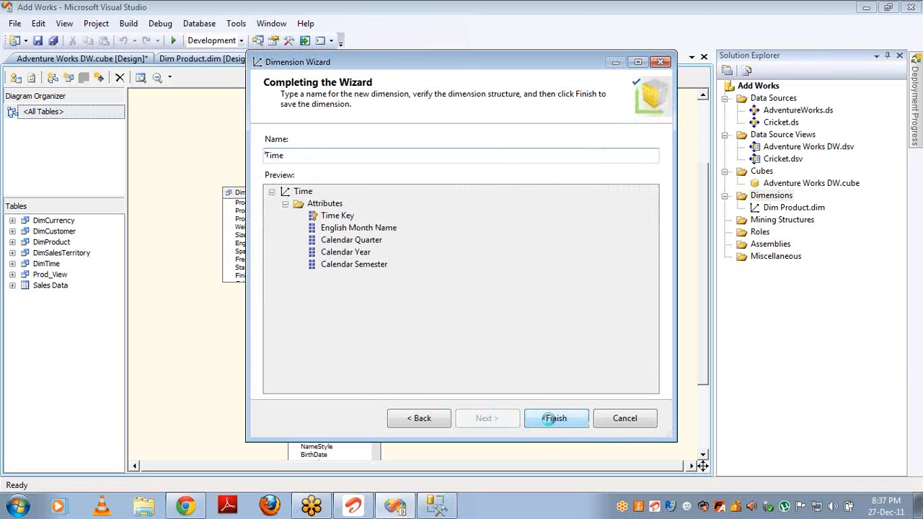
Add the Time dimension to the Adventure Works DW cube
{"action": "double_click", "coordinate": [783, 149]}
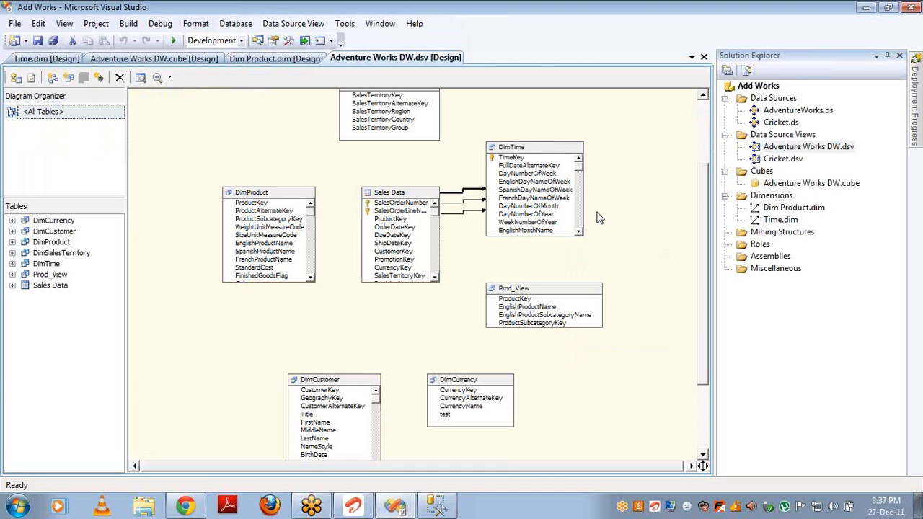
{"action": "double_click", "coordinate": [782, 183]}
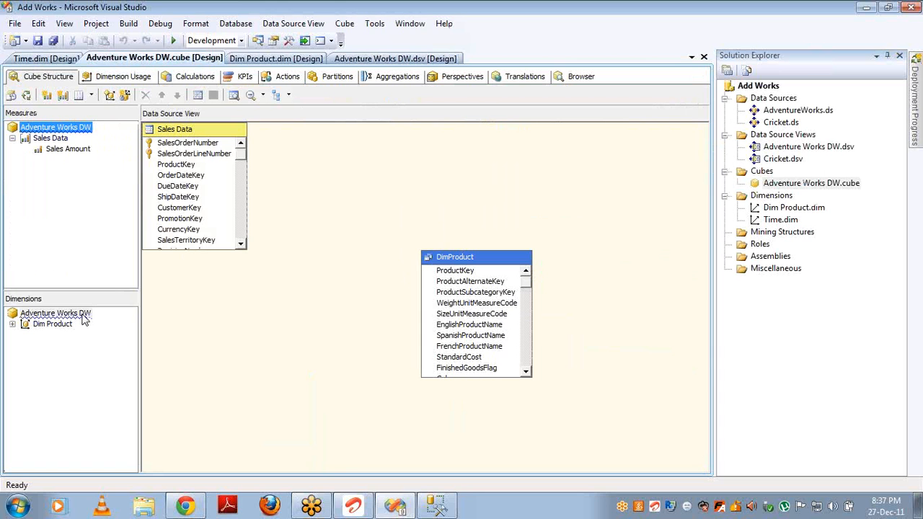
{"action": "right_click", "coordinate": [79, 317]}
{"action": "left_click", "coordinate": [109, 325]}
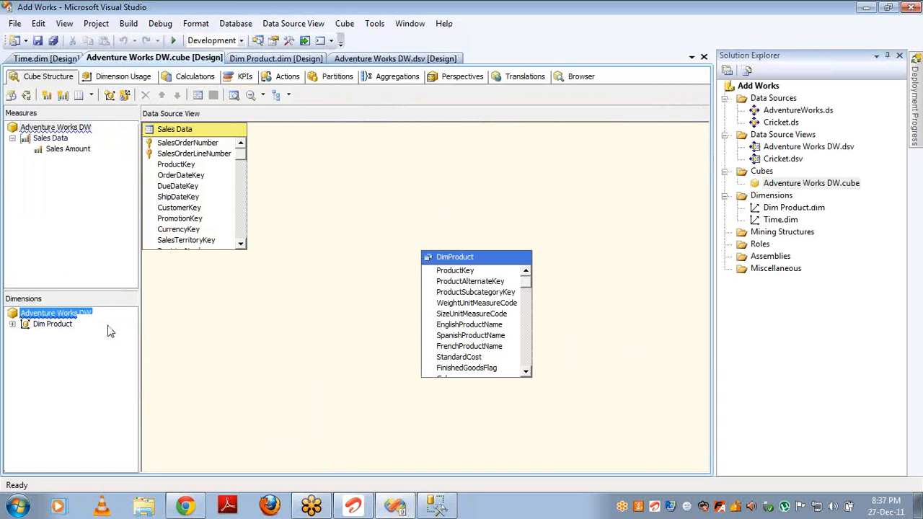
{"action": "double_click", "coordinate": [340, 150]}
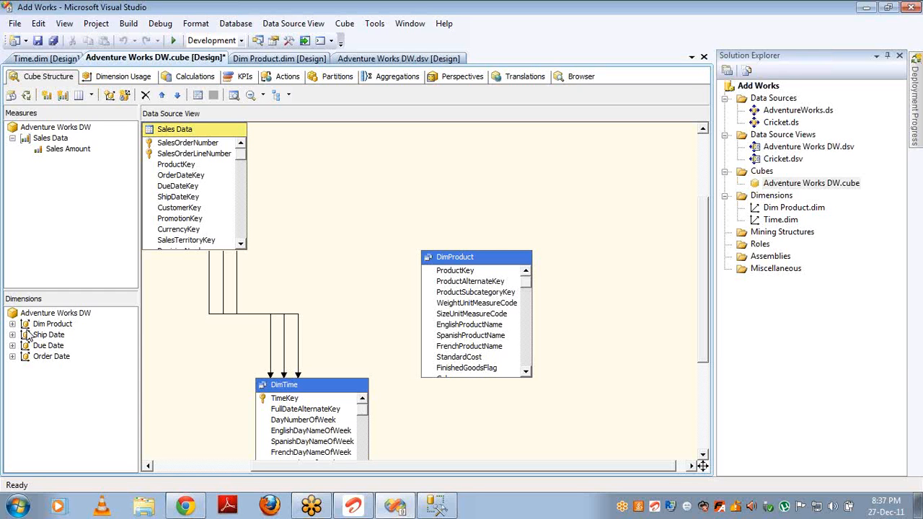
Review how the Ship Date, Due Date and Order Date roles of Time are listed in the cube's dimension usage
{"action": "left_click", "coordinate": [764, 221]}
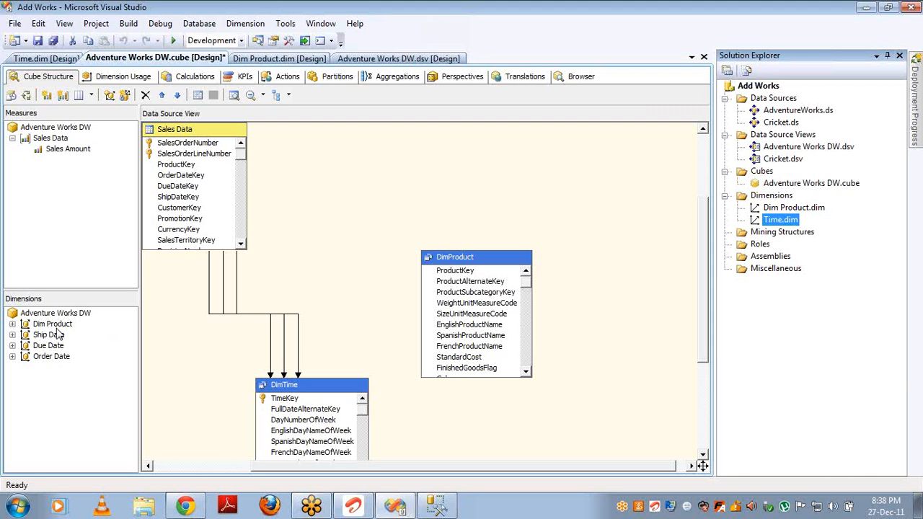
{"action": "left_click", "coordinate": [123, 76]}
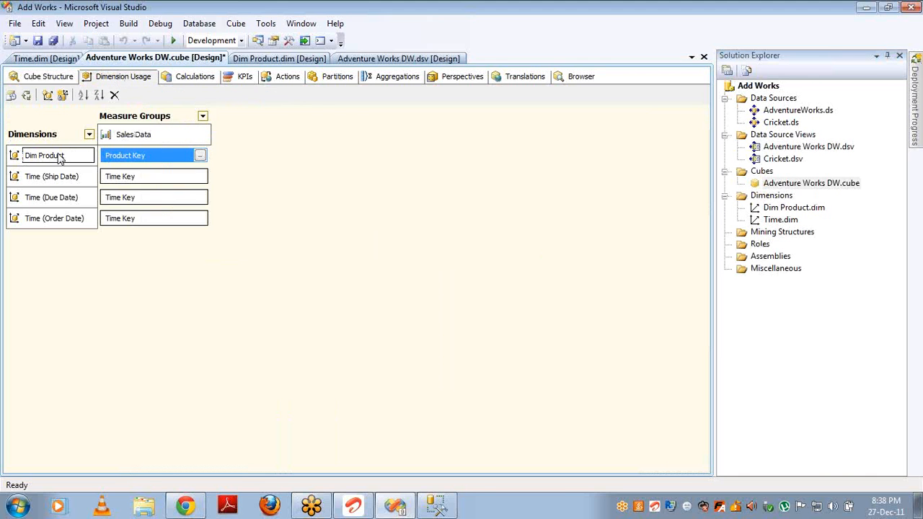
{"action": "left_click", "coordinate": [36, 177]}
{"action": "left_click", "coordinate": [33, 201]}
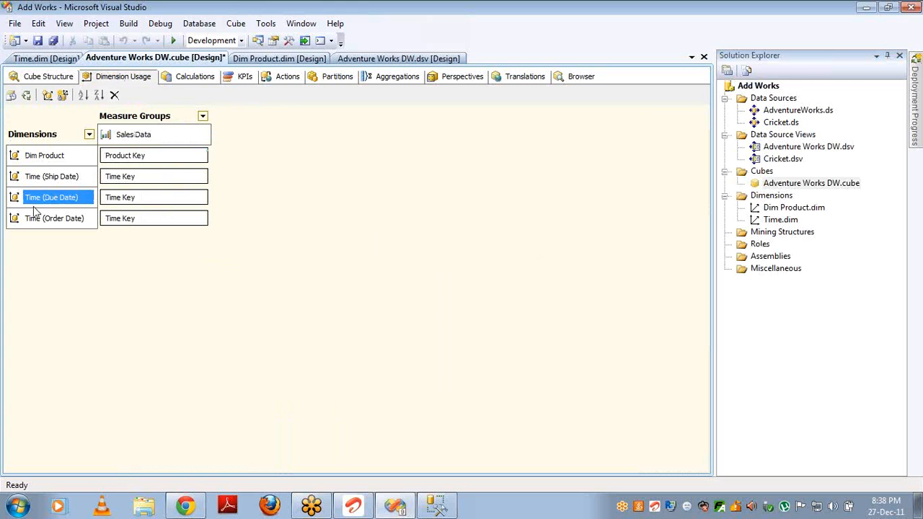
{"action": "left_click", "coordinate": [37, 217]}
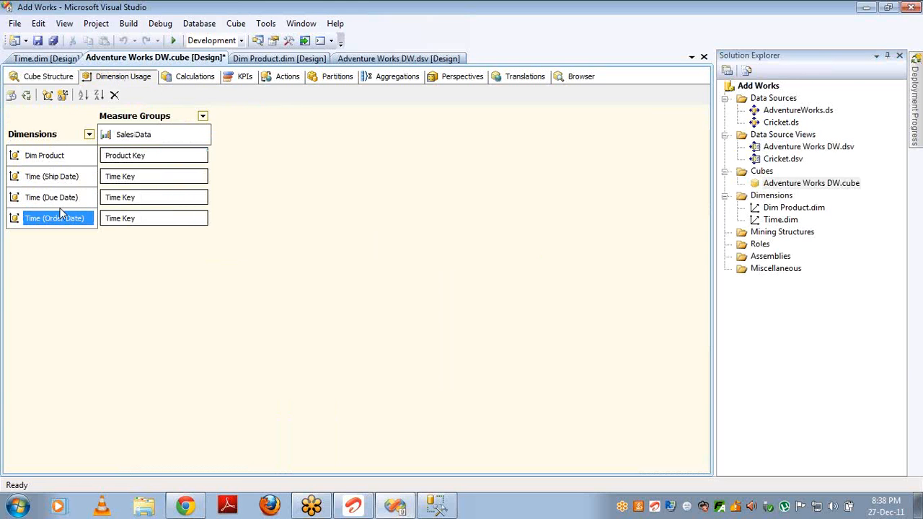
Inspect which Sales Data key column links to the Ship Date, Due Date and Order Date roles of Time, leaving each relationship unchanged
{"action": "left_click", "coordinate": [165, 176]}
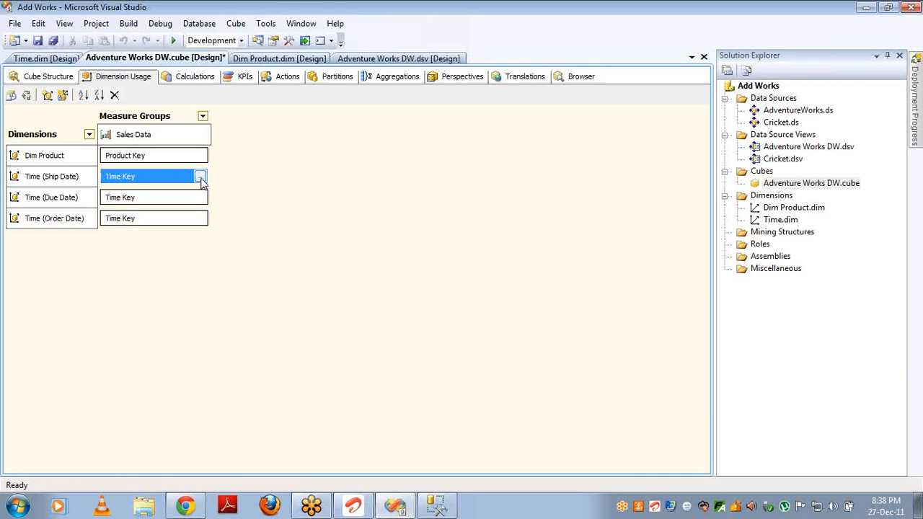
{"action": "left_click", "coordinate": [200, 177]}
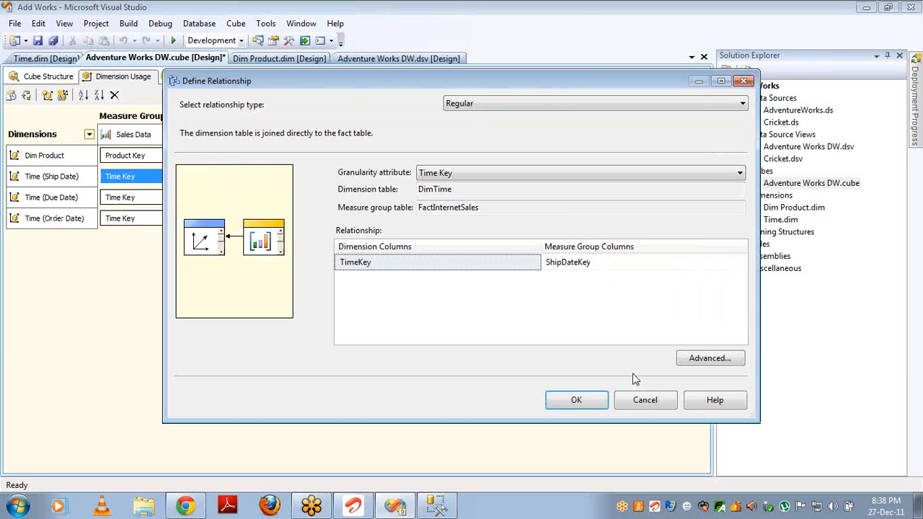
{"action": "left_click", "coordinate": [641, 400]}
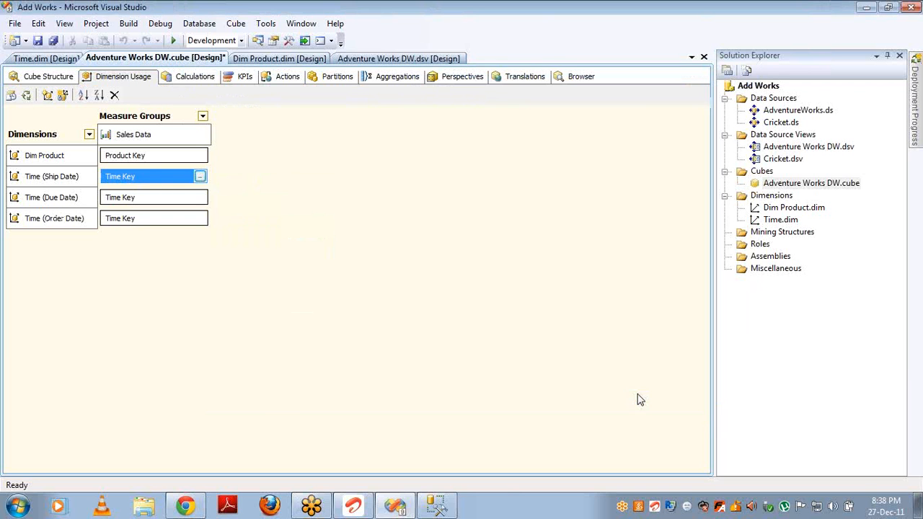
{"action": "left_click", "coordinate": [197, 200]}
{"action": "left_click", "coordinate": [199, 198]}
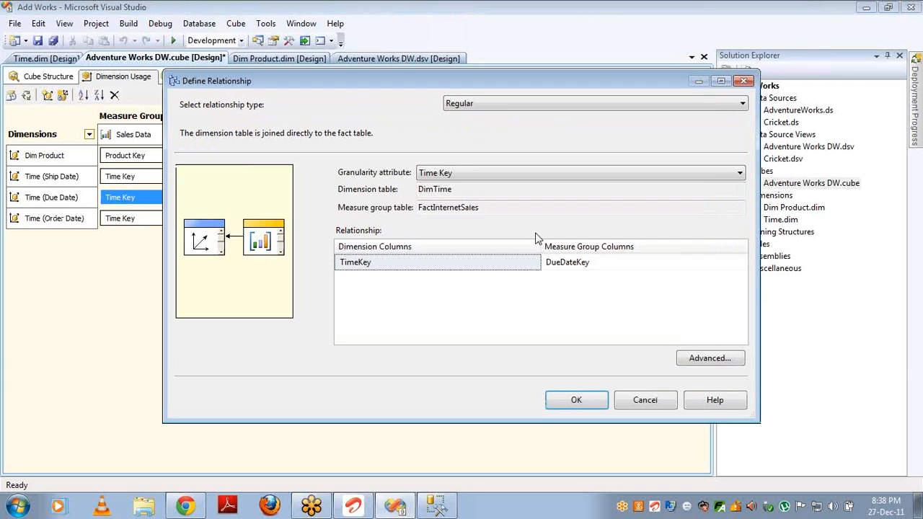
{"action": "left_click", "coordinate": [644, 399]}
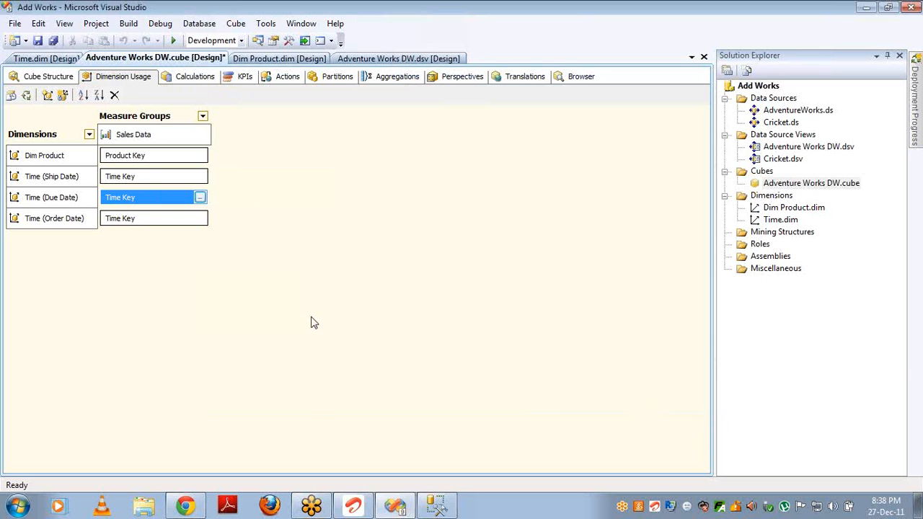
{"action": "left_click", "coordinate": [199, 222]}
{"action": "left_click", "coordinate": [199, 219]}
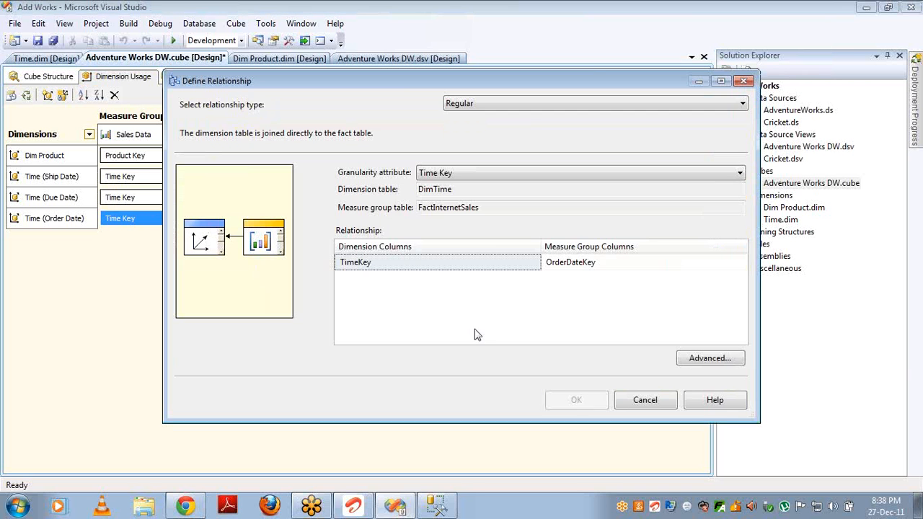
{"action": "left_click", "coordinate": [644, 399]}
Switch to SQL Server Management Studio and resize its window so it sits below the cube's dimension usage grid
{"action": "left_click", "coordinate": [458, 511]}
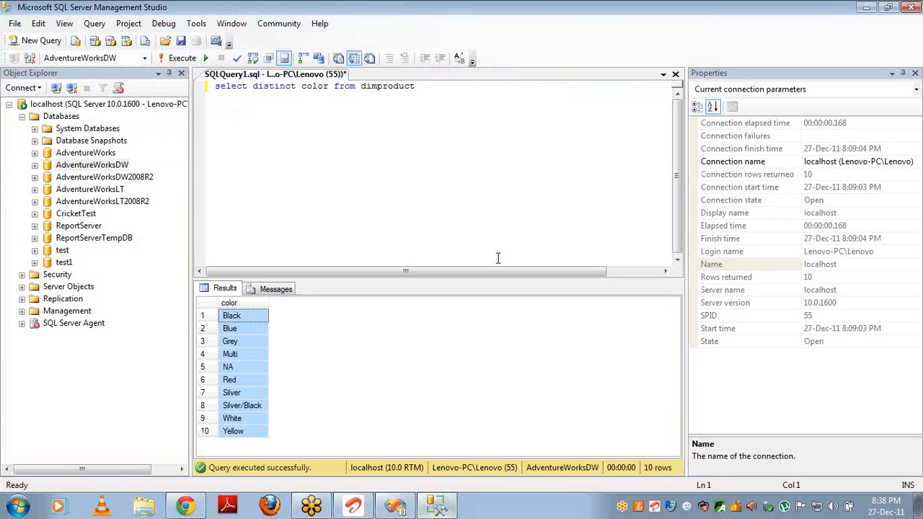
{"action": "left_click", "coordinate": [889, 9]}
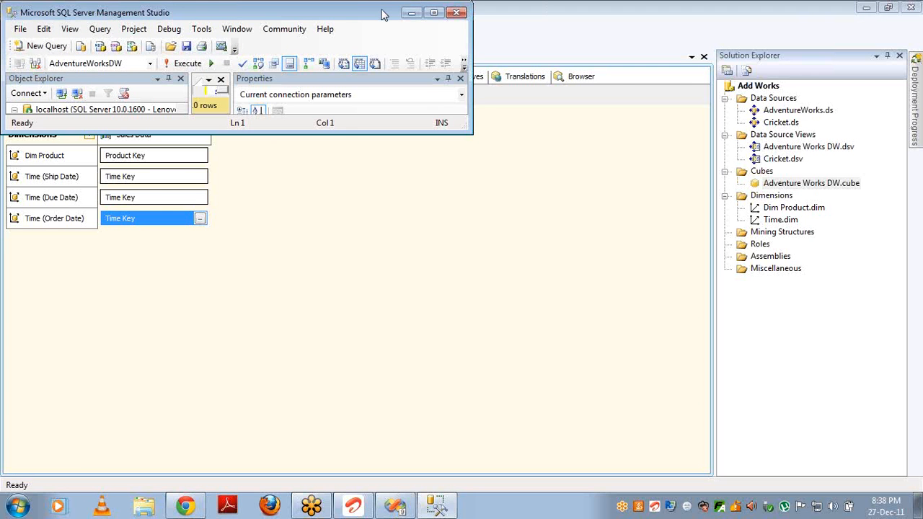
{"action": "left_click_drag", "start_coordinate": [383, 14], "coordinate": [390, 253]}
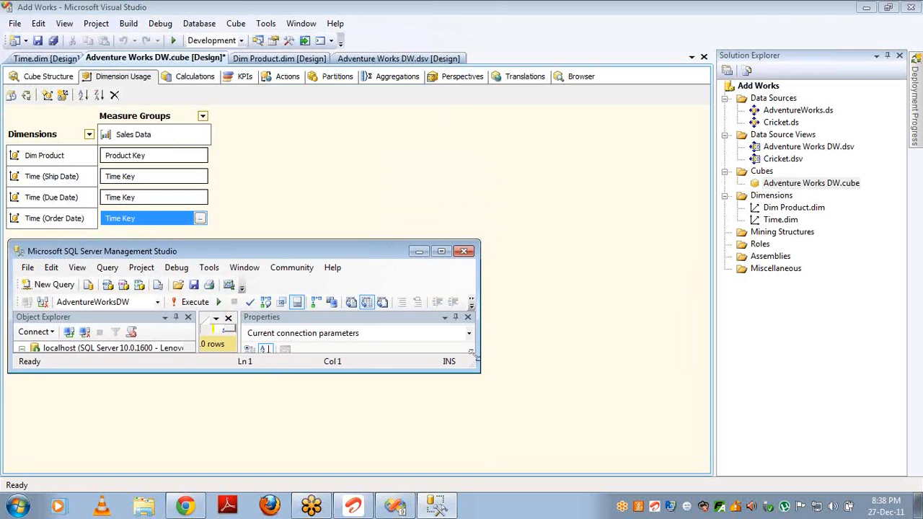
{"action": "left_click_drag", "start_coordinate": [474, 368], "coordinate": [916, 490]}
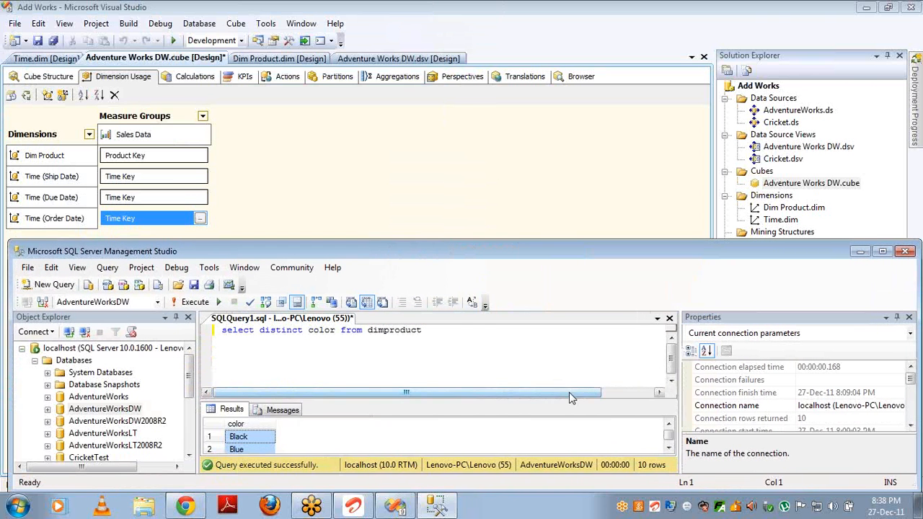
Replace the existing color query with "select SUM(salesamount) from", leaving the table name open
{"action": "left_click", "coordinate": [481, 337]}
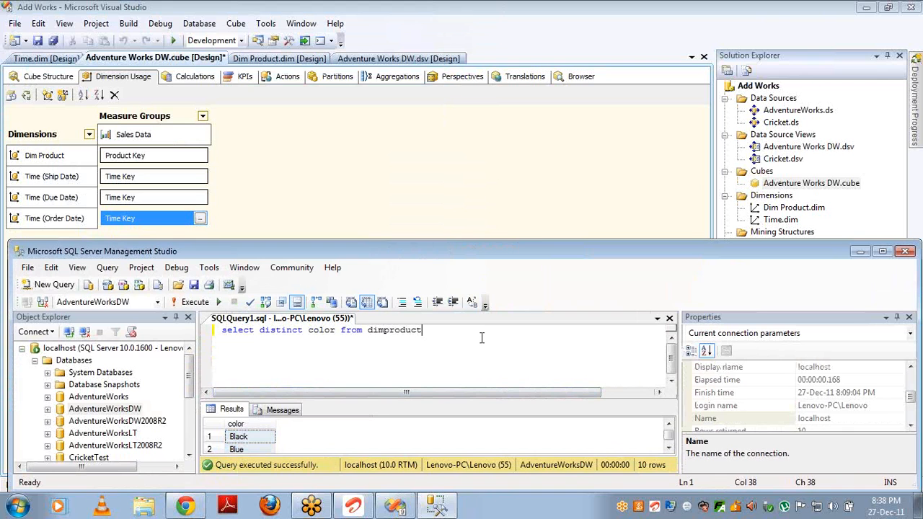
{"action": "key", "text": "ctrl+a"}
{"action": "type", "text": "selec"}
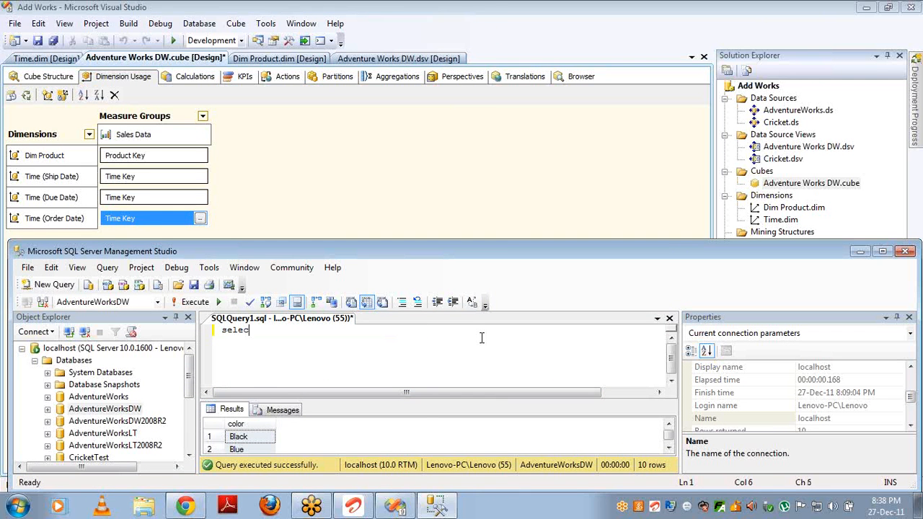
{"action": "type", "text": "t SUM(sa"}
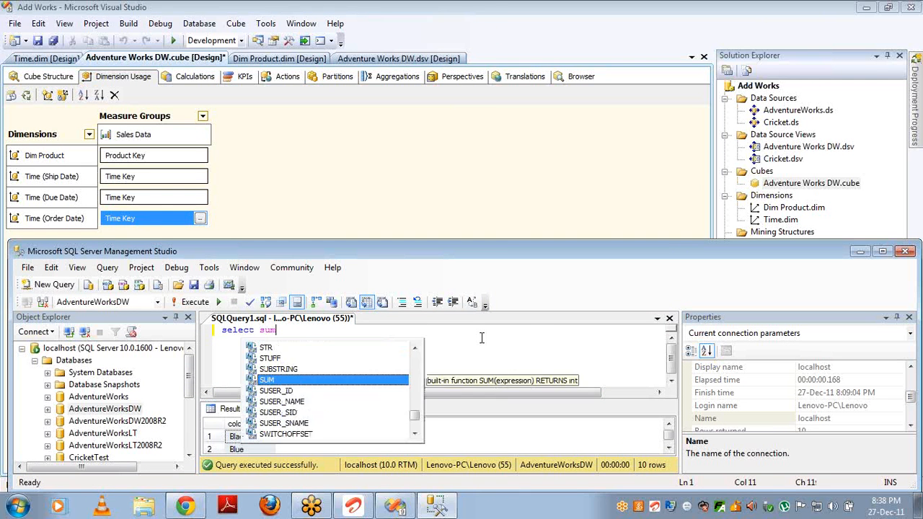
{"action": "type", "text": "lesam"}
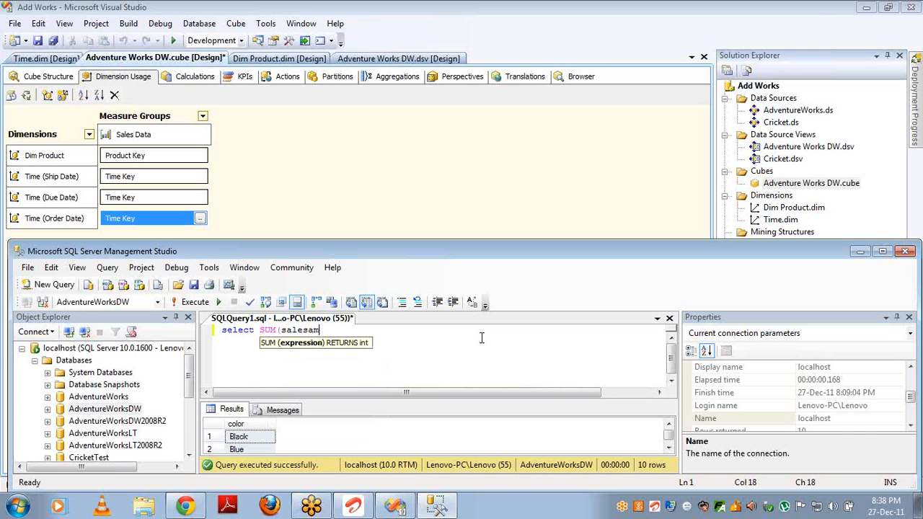
{"action": "type", "text": "ount) from"}
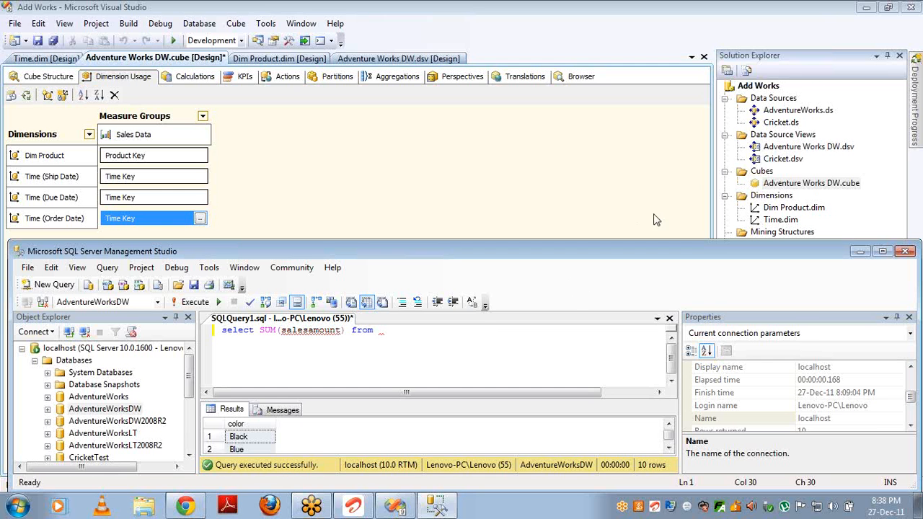
Open the Adventure Works DW data source view in Visual Studio and turn off friendly names for its tables
{"action": "double_click", "coordinate": [772, 146]}
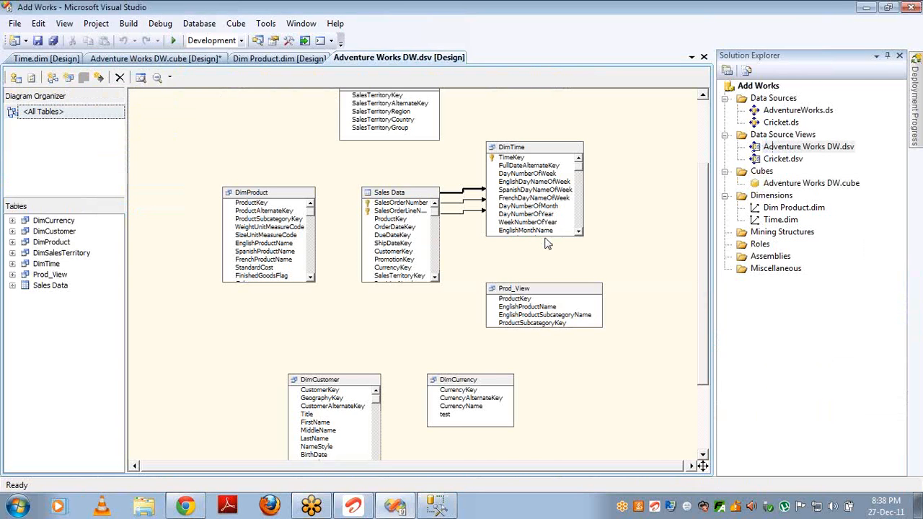
{"action": "right_click", "coordinate": [404, 171]}
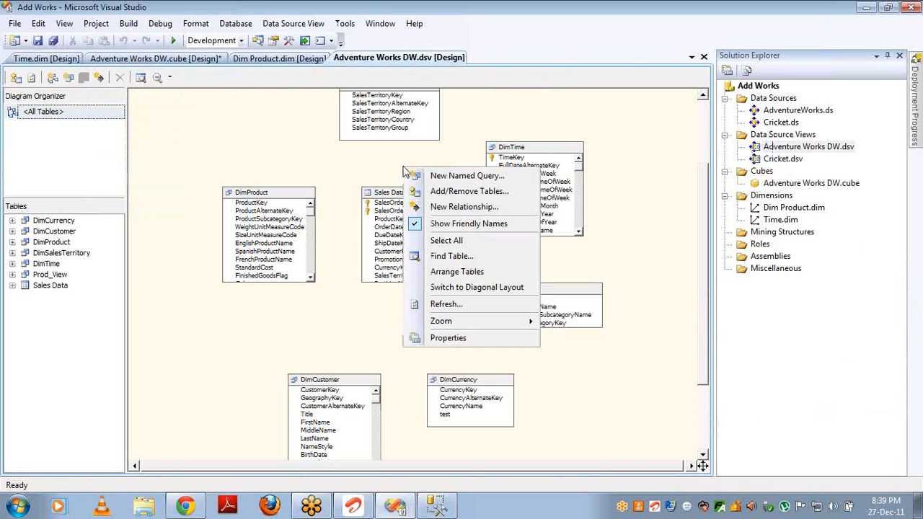
{"action": "left_click", "coordinate": [437, 208]}
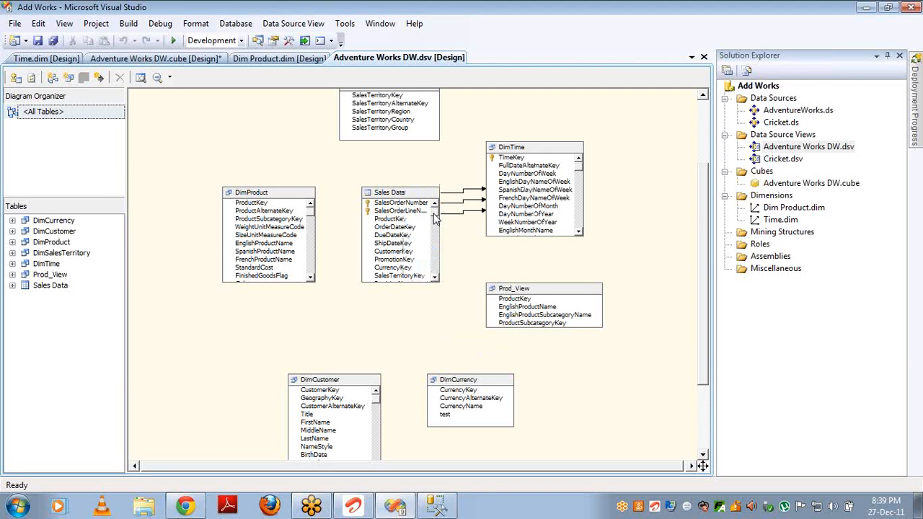
{"action": "left_click", "coordinate": [584, 390]}
{"action": "right_click", "coordinate": [435, 163]}
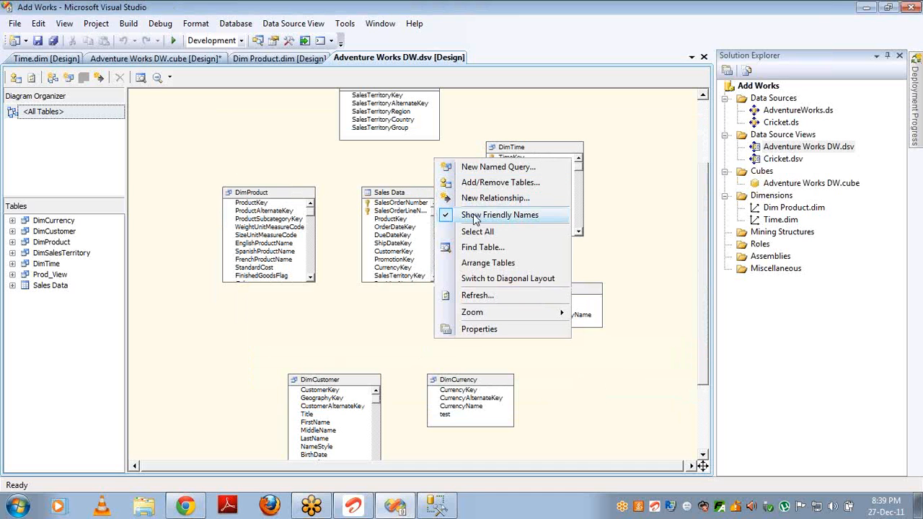
{"action": "left_click", "coordinate": [474, 215]}
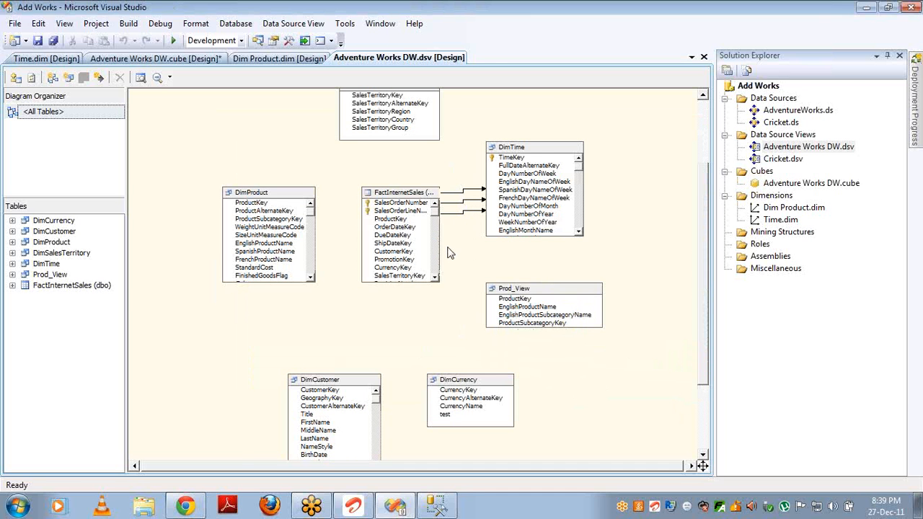
Return to SQL Server Management Studio, complete the sum query with the FactInternetSales table and execute it
{"action": "key", "text": "alt+Tab"}
{"action": "type", "text": "f"}
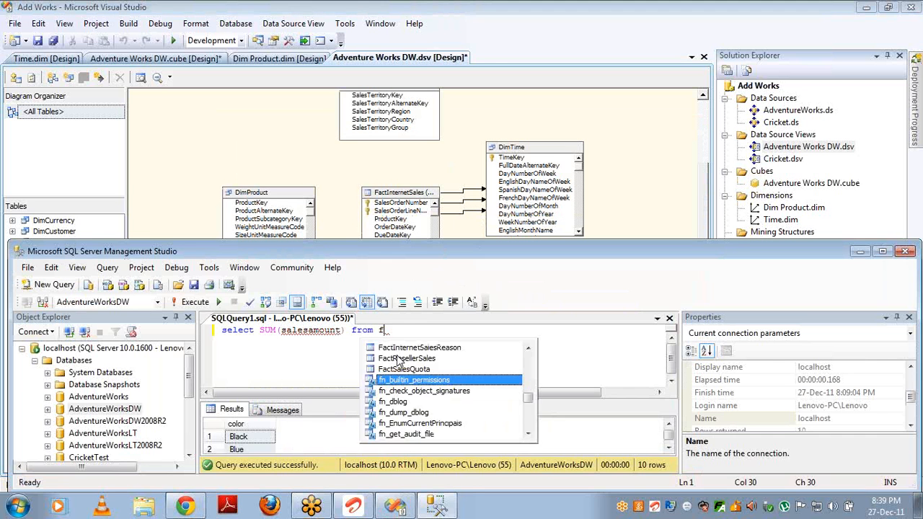
{"action": "type", "text": "actint"}
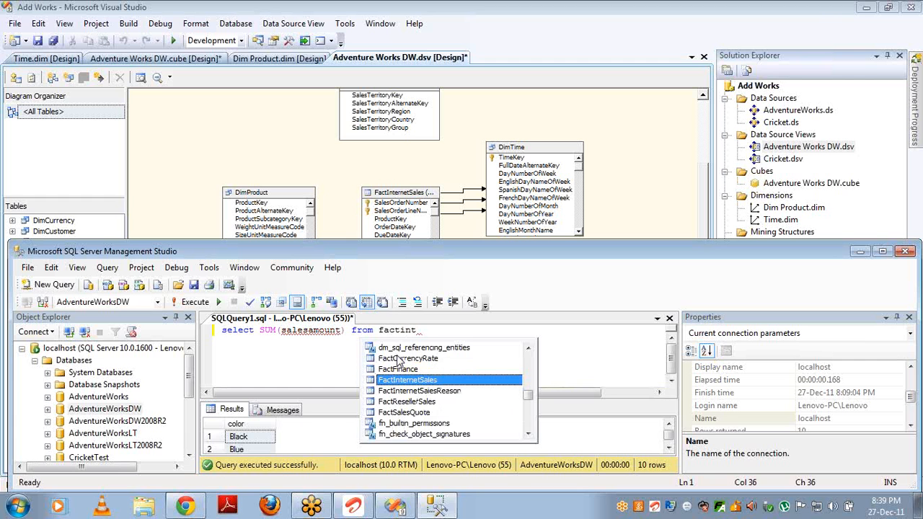
{"action": "type", "text": "ernetSales"}
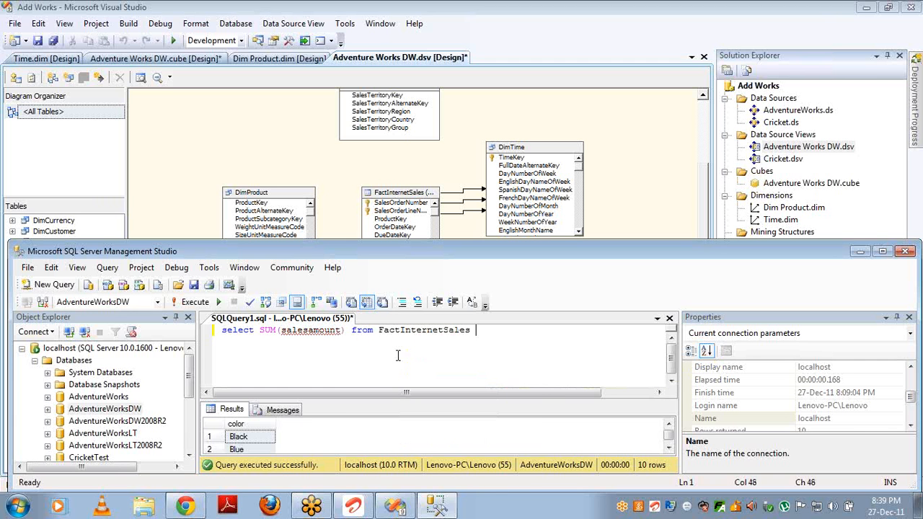
{"action": "key", "text": "F5"}
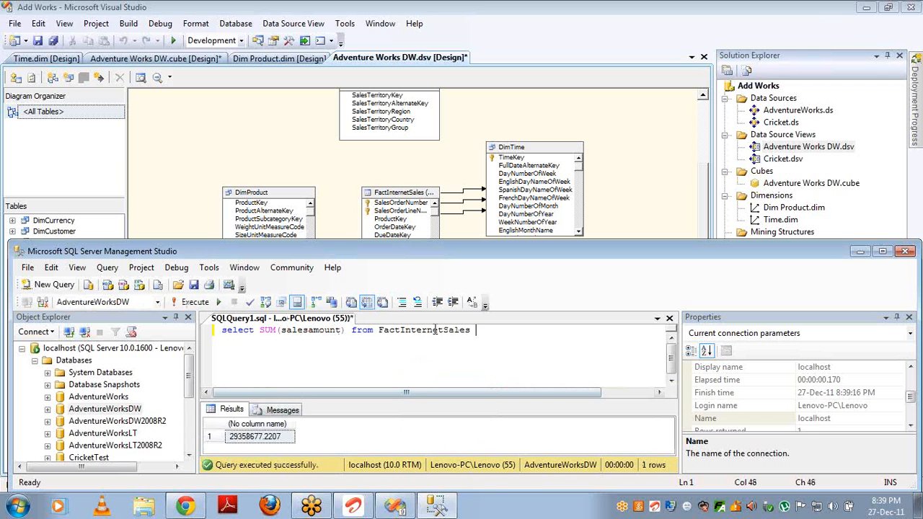
Add an inner join to DimTime on a new query line, beginning the join condition with "on DimTime."
{"action": "key", "text": "Return"}
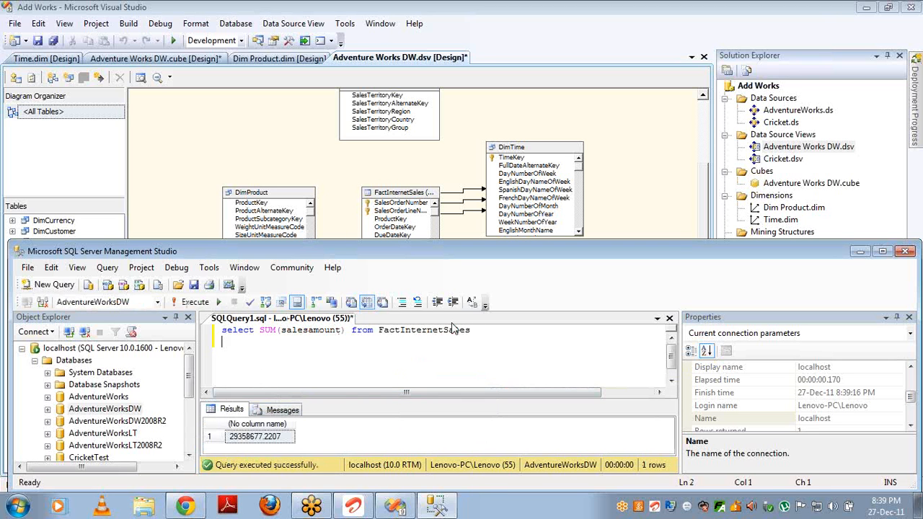
{"action": "type", "text": "inner join DimTime "}
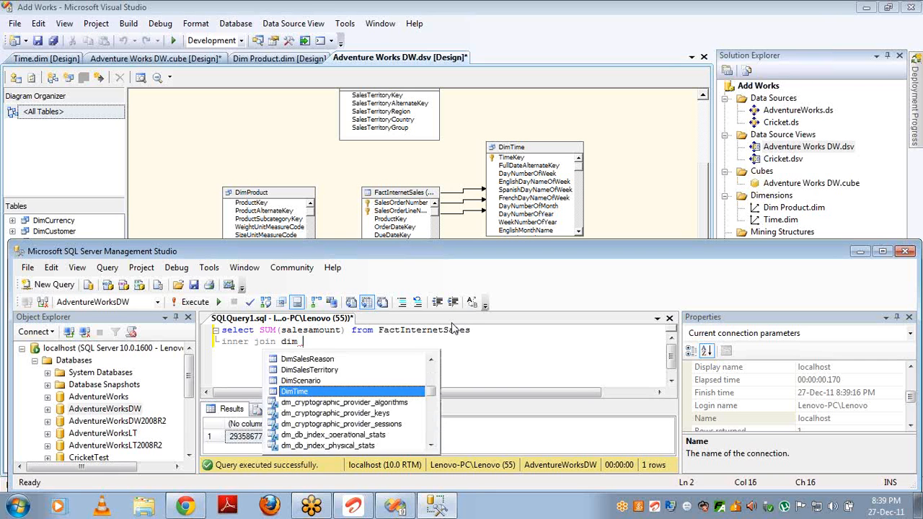
{"action": "type", "text": "on "}
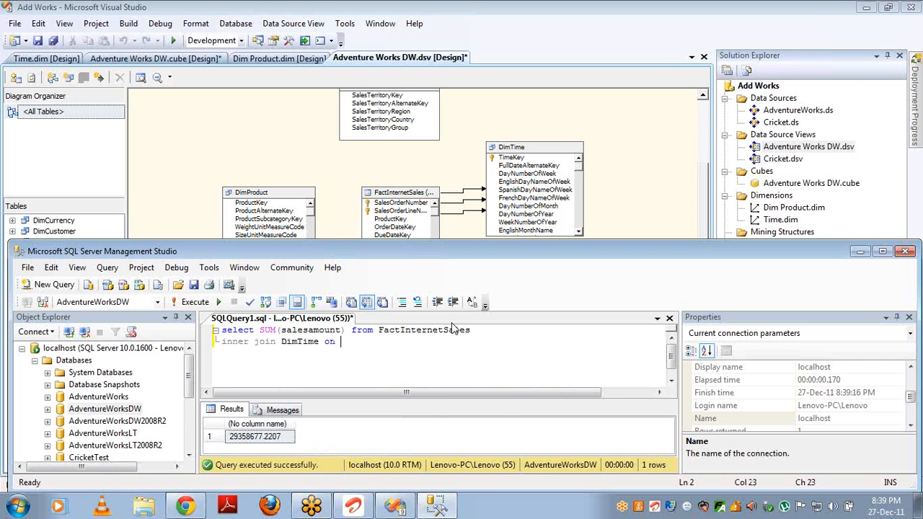
{"action": "type", "text": "DimTime."}
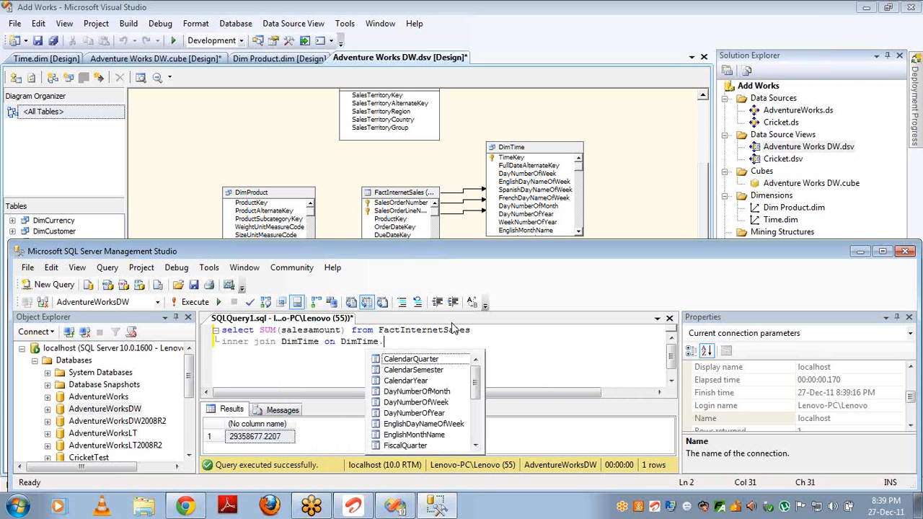
{"action": "type", "text": "d"}
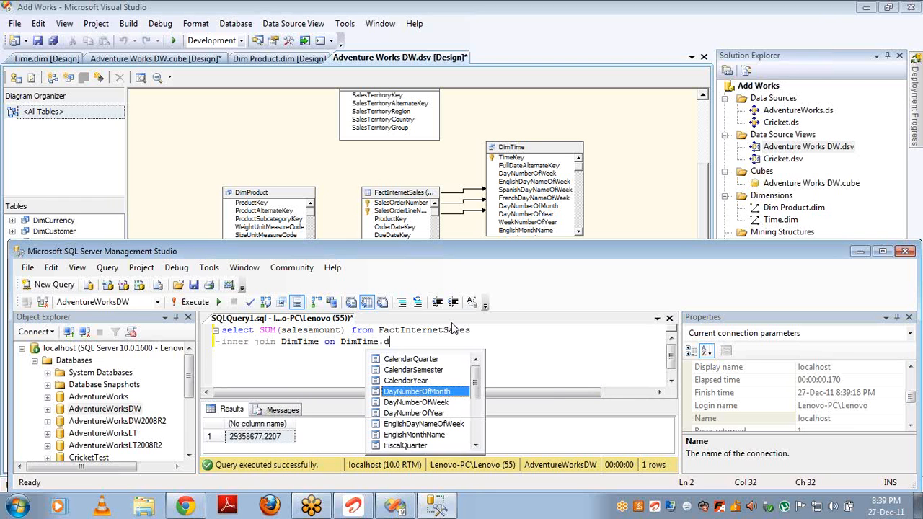
{"action": "type", "text": "ete"}
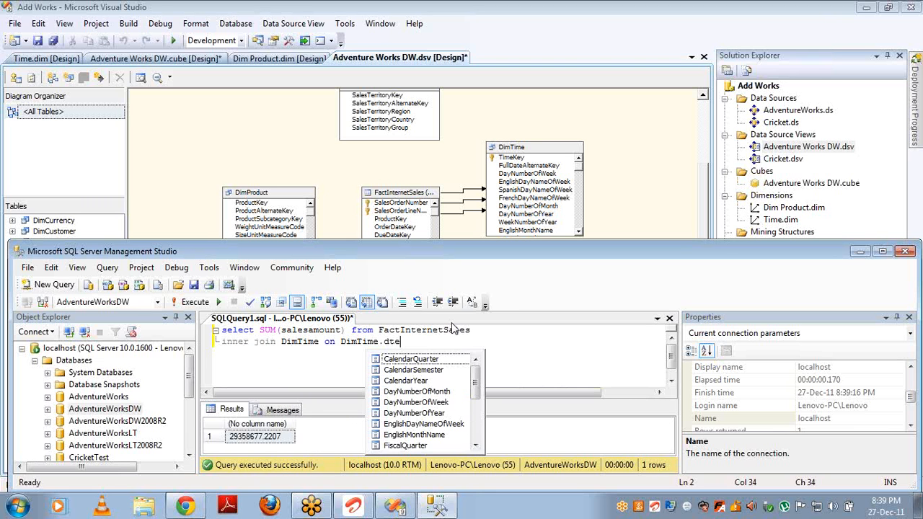
{"action": "key", "text": "BackSpace"}
{"action": "key", "text": "BackSpace"}
{"action": "type", "text": "at"}
{"action": "key", "text": "BackSpace"}
{"action": "key", "text": "BackSpace"}
{"action": "key", "text": "BackSpace"}
{"action": "key", "text": "BackSpace"}
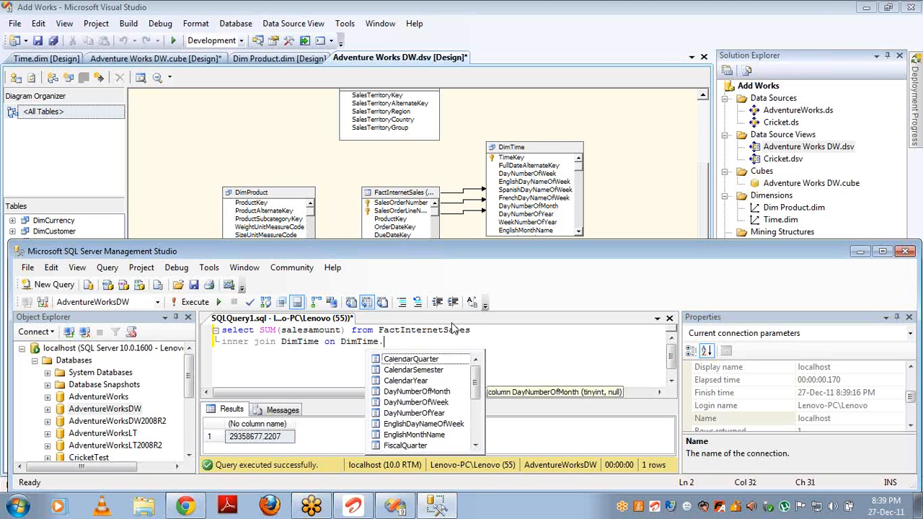
Complete the join condition so that DimTime.TimeKey equals FactInternetSales.DueDateKey
{"action": "type", "text": "TimeKey "}
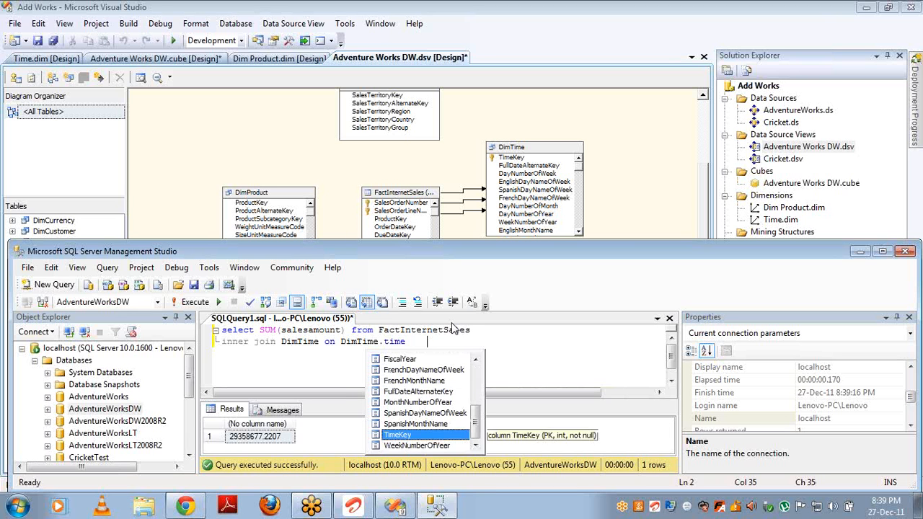
{"action": "type", "text": "= "}
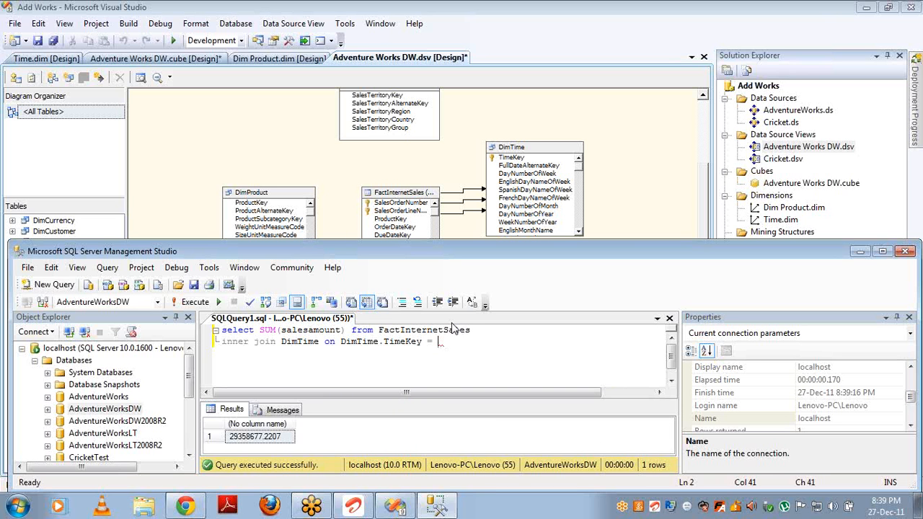
{"action": "type", "text": "fact"}
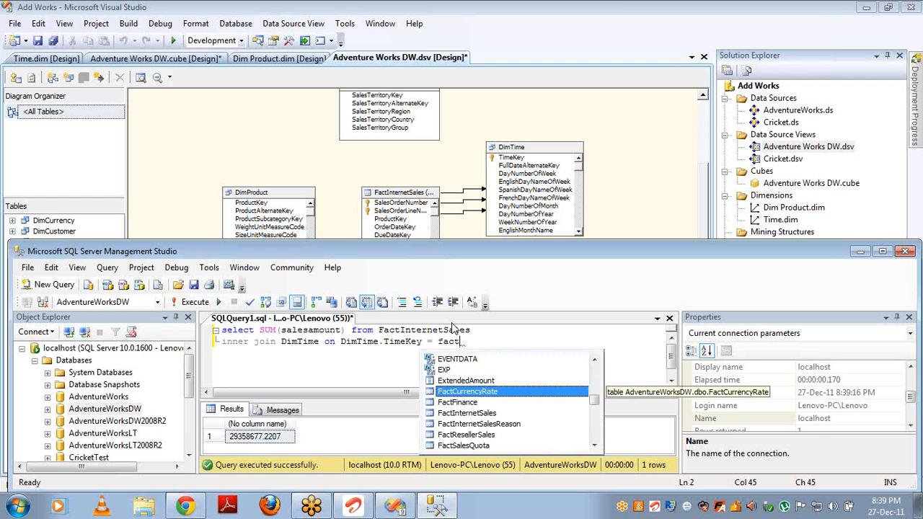
{"action": "type", "text": "in."}
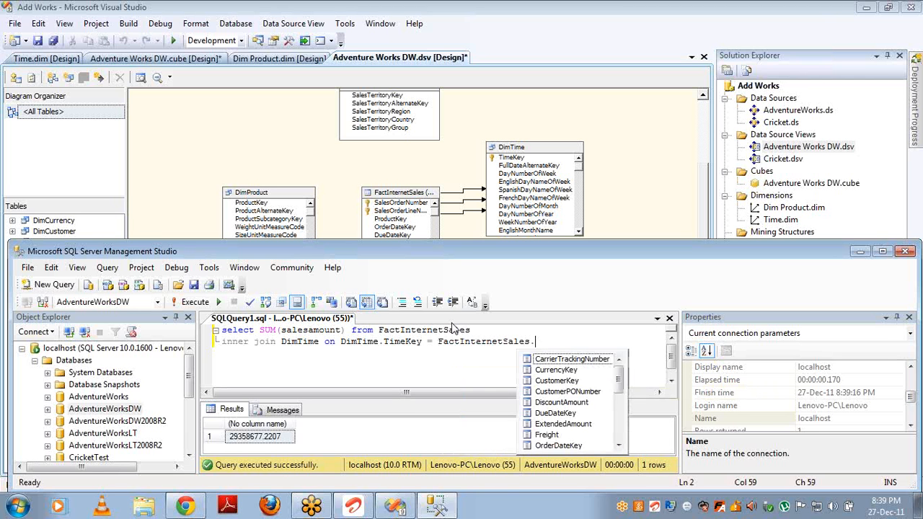
{"action": "key", "text": "Down"}
{"action": "key", "text": "Down"}
{"action": "key", "text": "Down"}
{"action": "key", "text": "Down"}
{"action": "key", "text": "Down"}
{"action": "key", "text": "Down"}
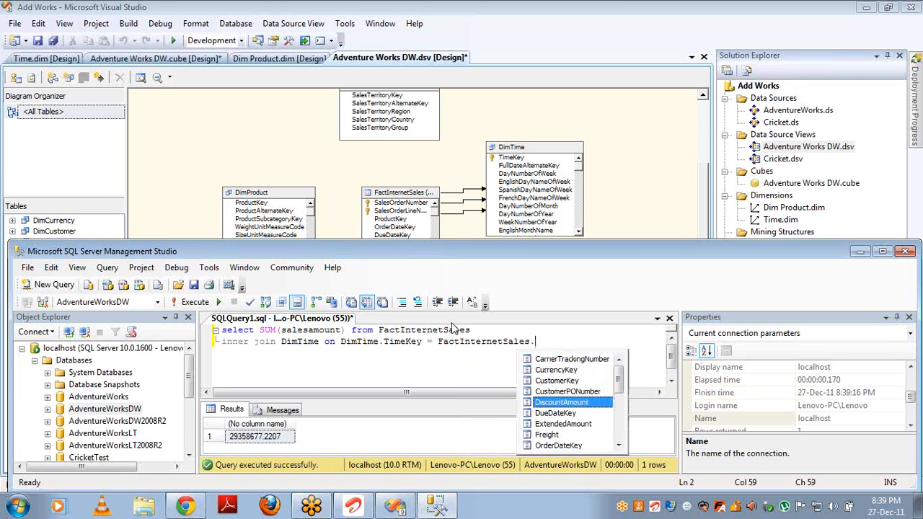
{"action": "key", "text": "Return"}
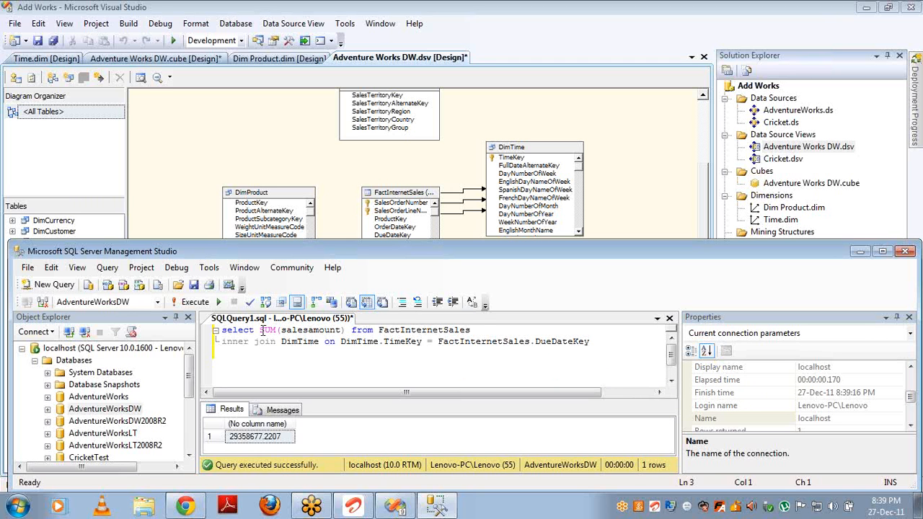
Add the EnglishMonthName column before SUM(salesamount) in the select list and execute the query
{"action": "type", "text": "eng"}
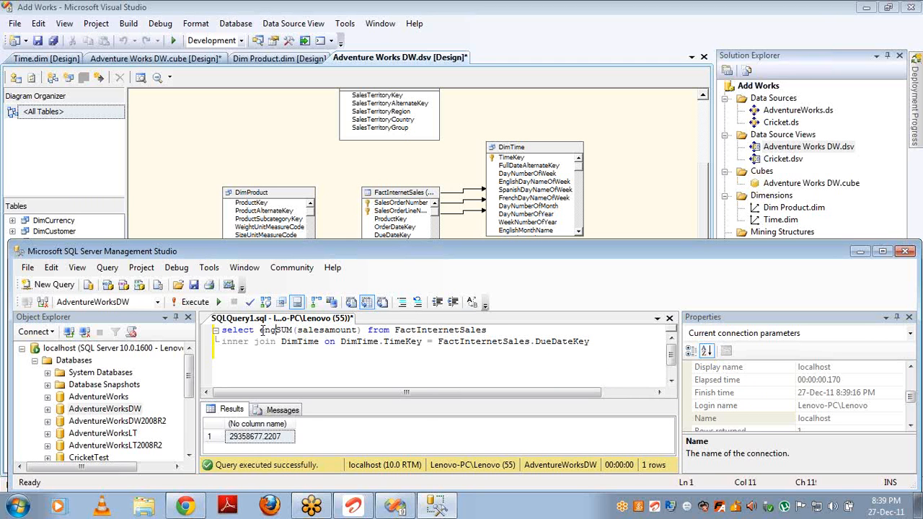
{"action": "type", "text": ","}
{"action": "key", "text": "ctrl+space"}
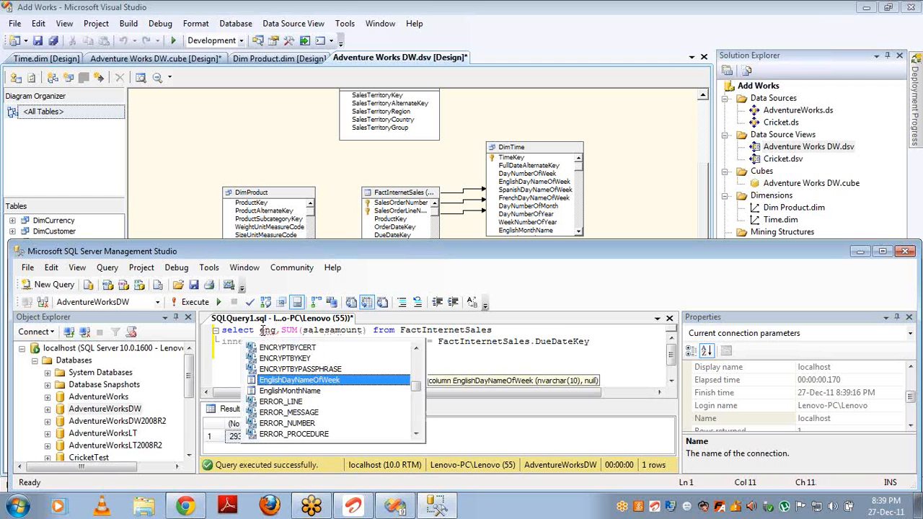
{"action": "key", "text": "Down"}
{"action": "key", "text": "Return"}
{"action": "key", "text": "BackSpace"}
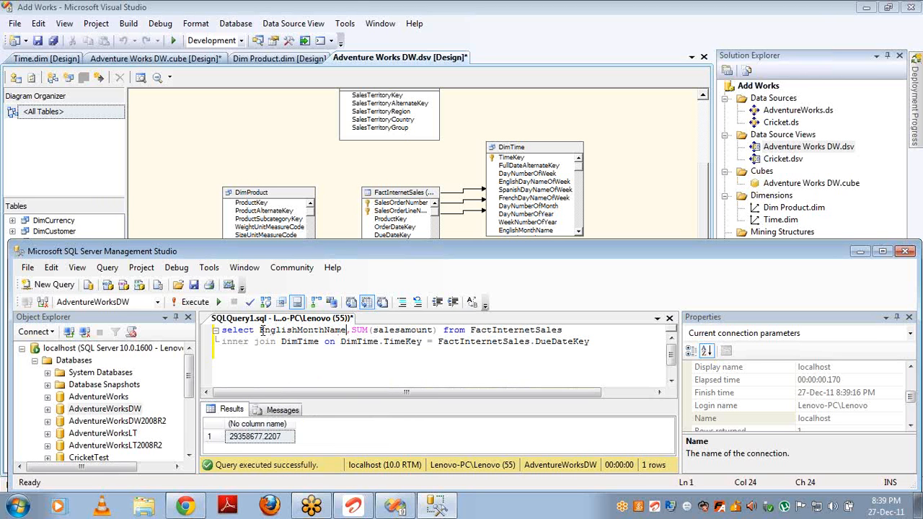
{"action": "key", "text": "F5"}
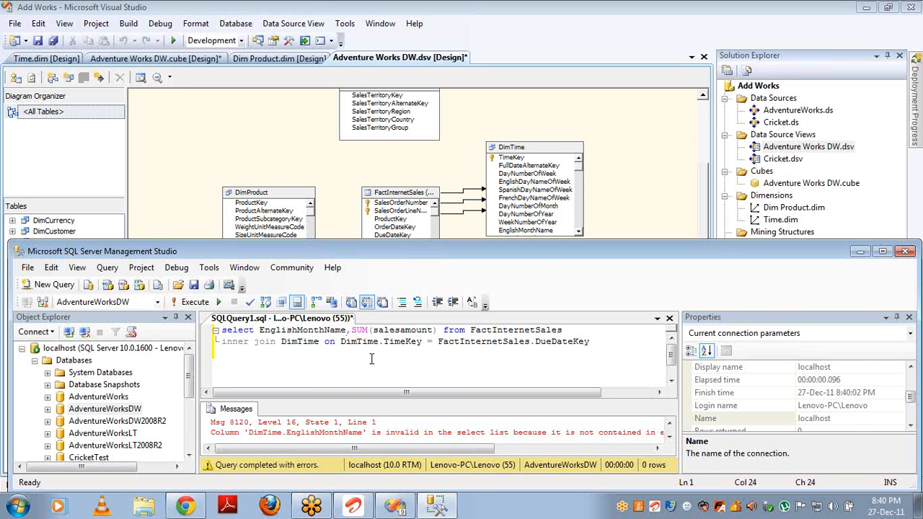
Maximize Management Studio with the Properties pane auto-hidden, then add "group by EnglishMonthName" below the join and execute the query
{"action": "double_click", "coordinate": [536, 254]}
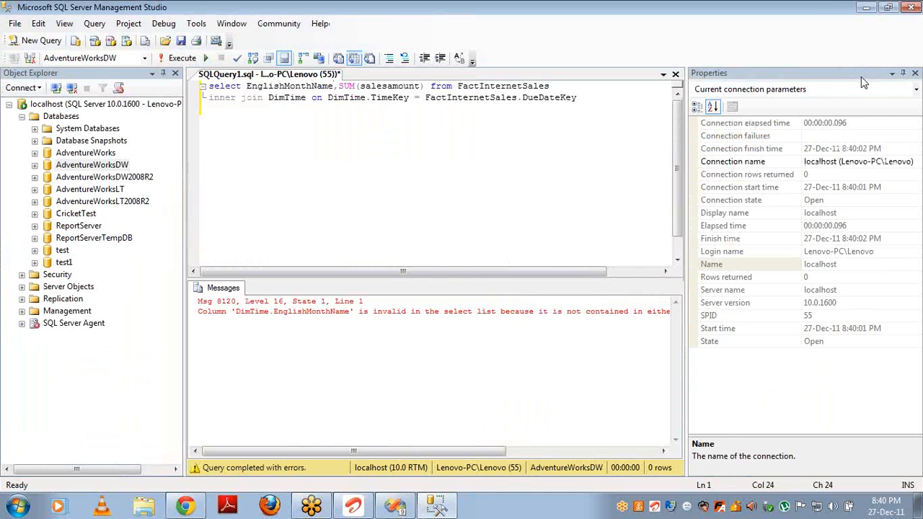
{"action": "left_click", "coordinate": [902, 73]}
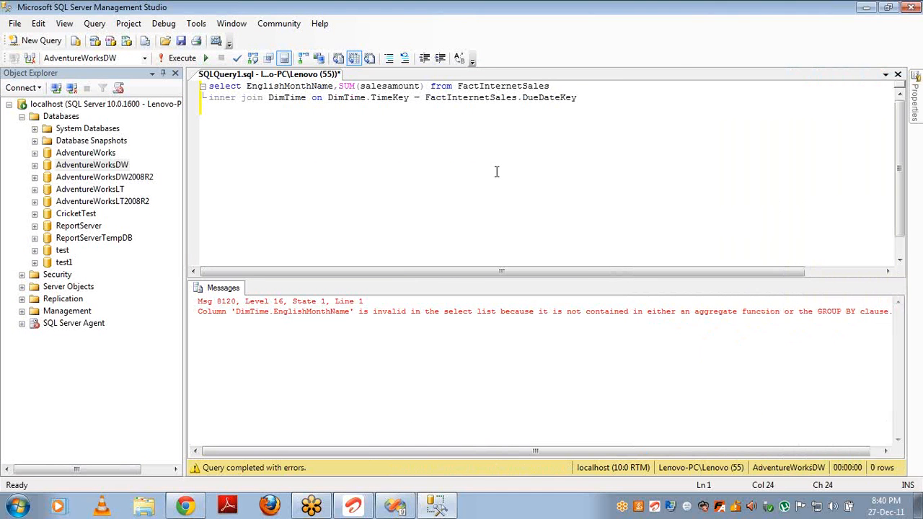
{"action": "left_click", "coordinate": [593, 96]}
{"action": "key", "text": "Return"}
{"action": "type", "text": "group by"}
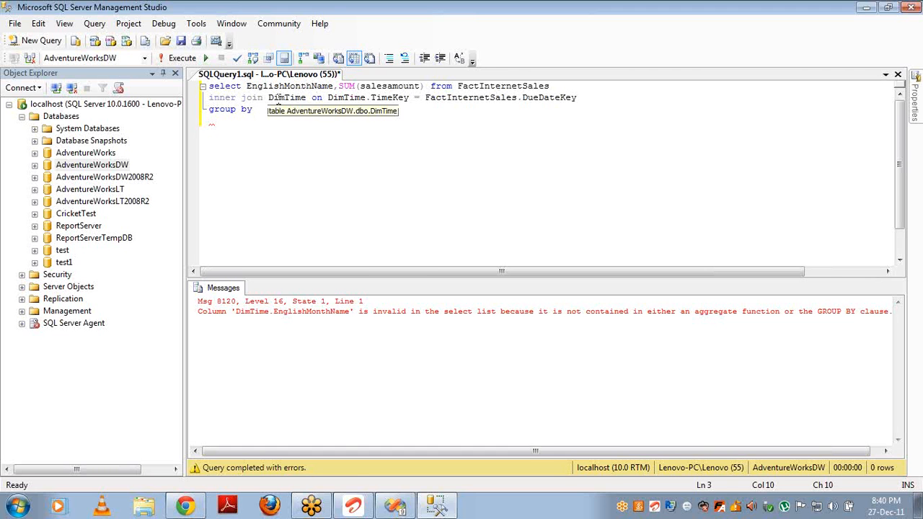
{"action": "type", "text": "engli"}
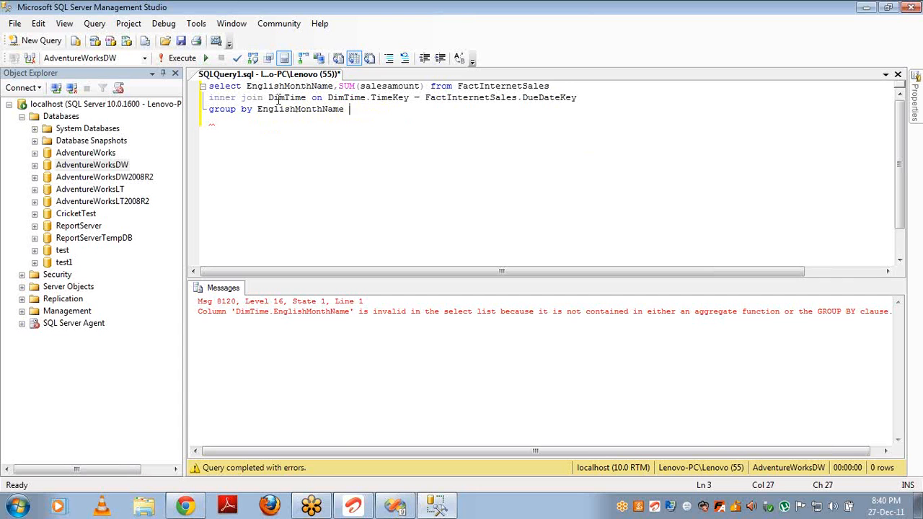
{"action": "key", "text": "F5"}
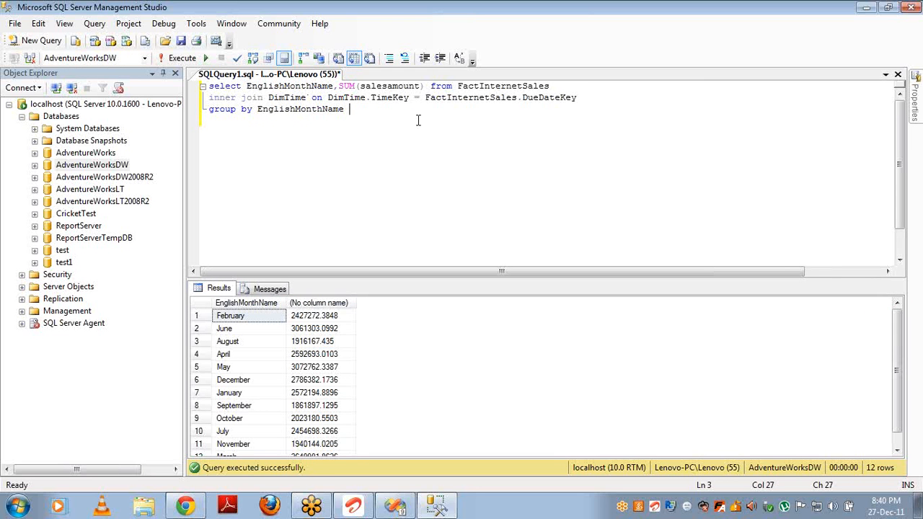
Change the fact table's join column to ShipDateKey and execute the query again
{"action": "double_click", "coordinate": [540, 101]}
{"action": "type", "text": "shi"}
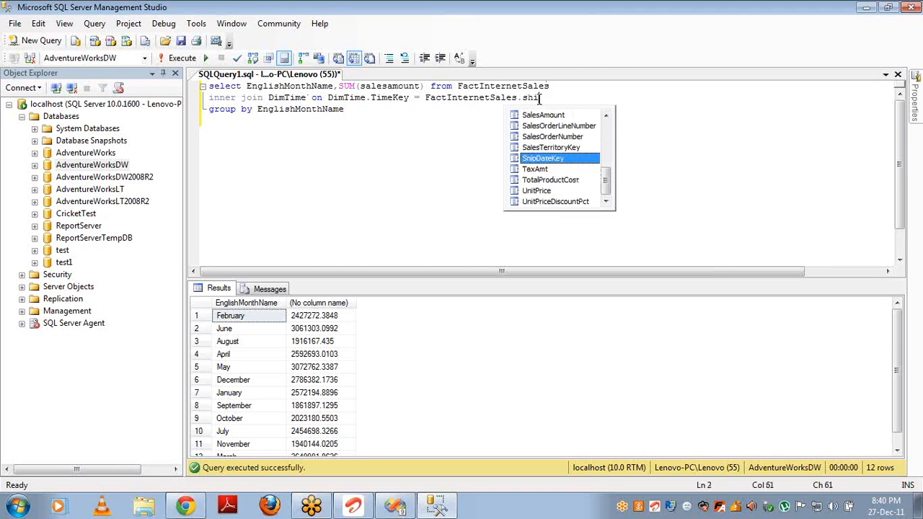
{"action": "key", "text": "Tab"}
{"action": "key", "text": "F5"}
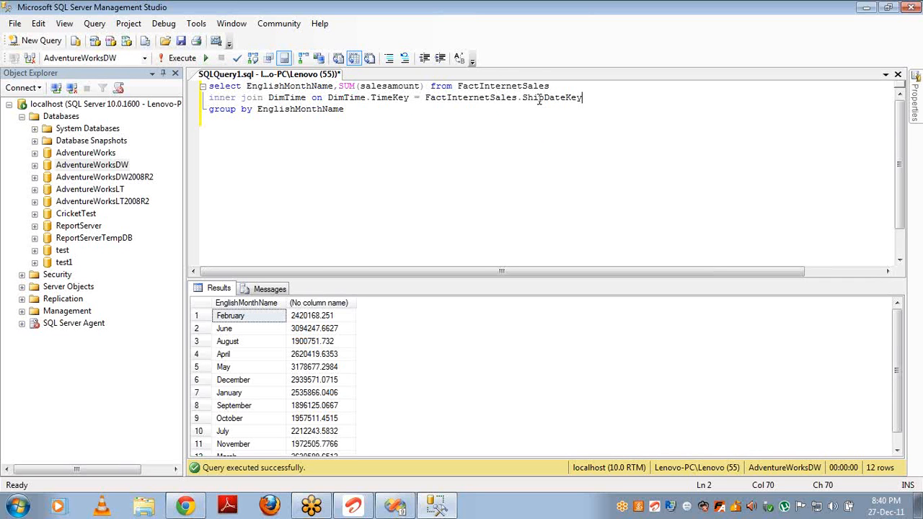
Duplicate the whole query below the original and change the copy's join column to DueDateKey
{"action": "key", "text": "ctrl+a"}
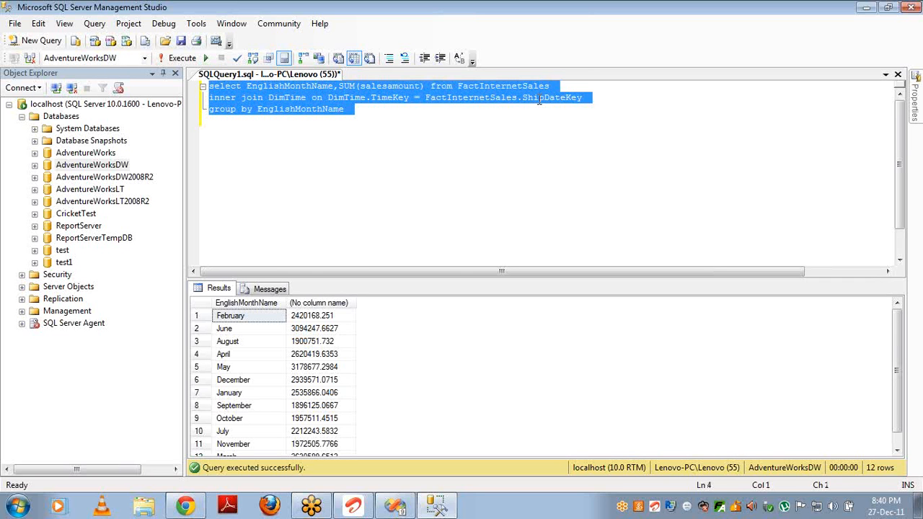
{"action": "key", "text": "ctrl+c"}
{"action": "key", "text": "Right"}
{"action": "key", "text": "Return"}
{"action": "key", "text": "ctrl+v"}
{"action": "key", "text": "Return"}
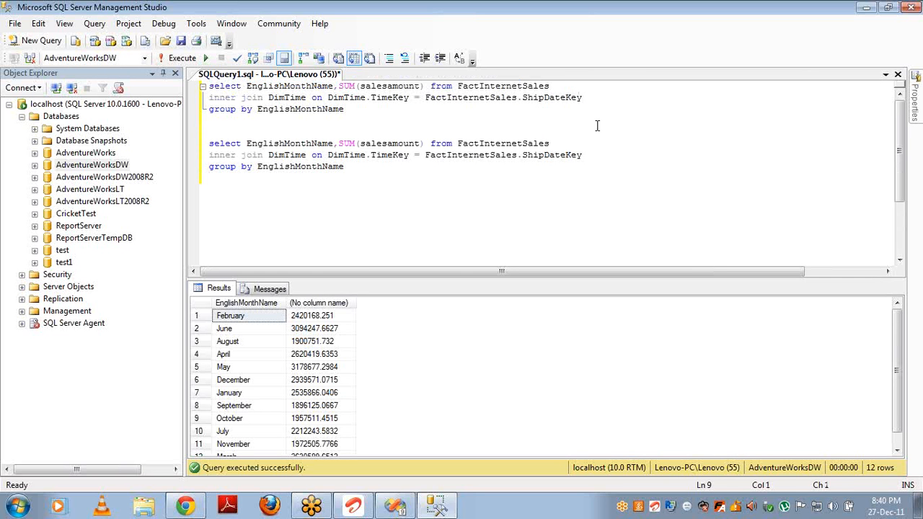
{"action": "double_click", "coordinate": [556, 154]}
{"action": "type", "text": "du"}
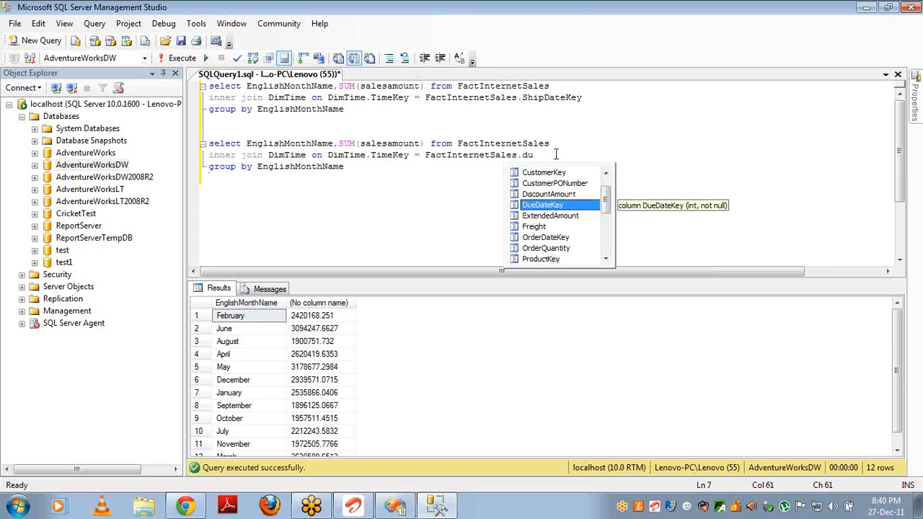
{"action": "key", "text": "Down"}
{"action": "key", "text": "Down"}
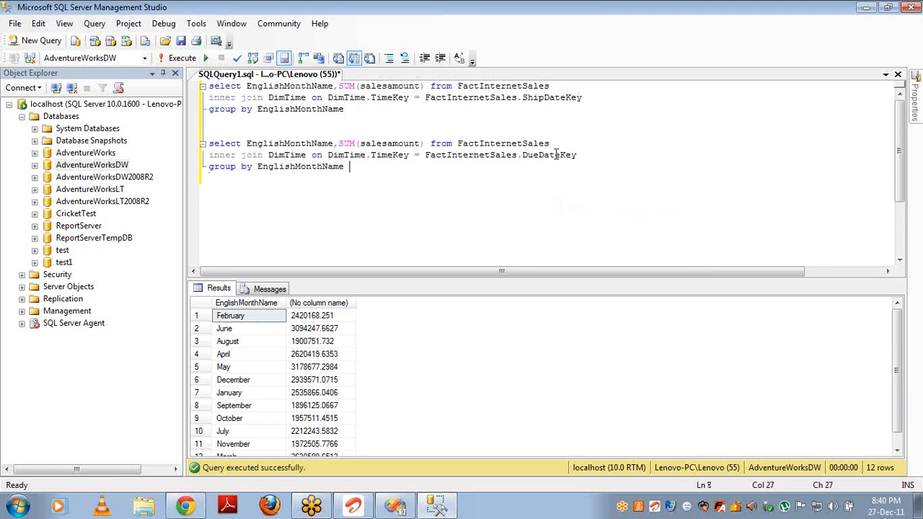
Paste a third query copy joined on OrderDateKey, separate the three queries with semicolons and execute them together
{"action": "key", "text": "Return"}
{"action": "key", "text": "ctrl+v"}
{"action": "key", "text": "Return"}
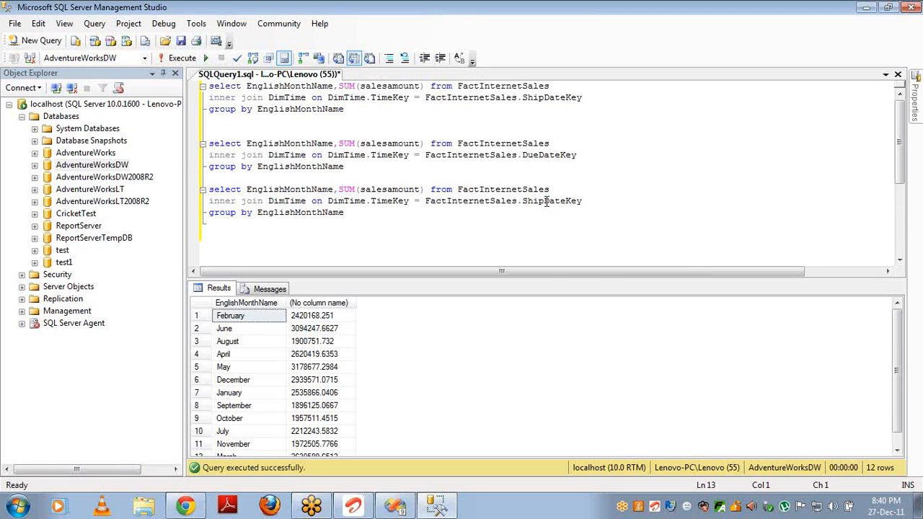
{"action": "double_click", "coordinate": [546, 202]}
{"action": "type", "text": "ord"}
{"action": "key", "text": "Up"}
{"action": "key", "text": "Up"}
{"action": "key", "text": "Up"}
{"action": "key", "text": "F5"}
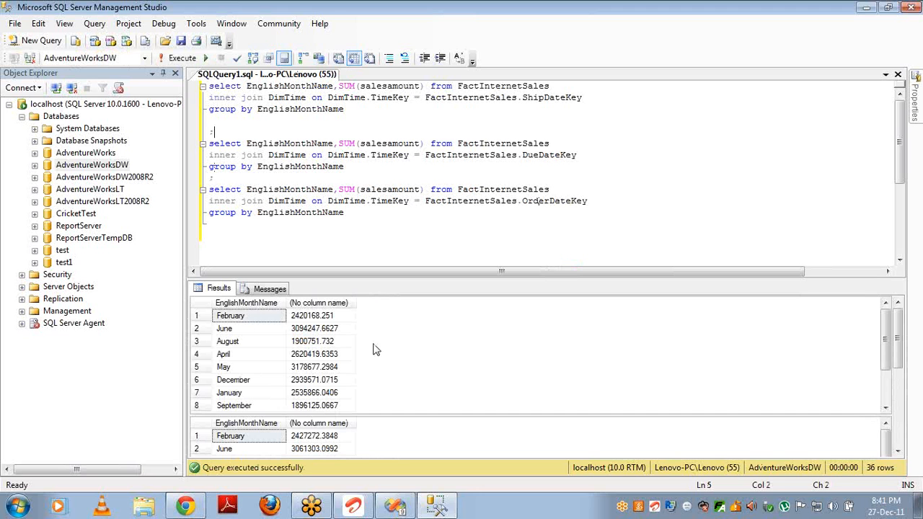
Compare the February sales sums across the ship date, due date and order date result sets
{"action": "left_click", "coordinate": [300, 319]}
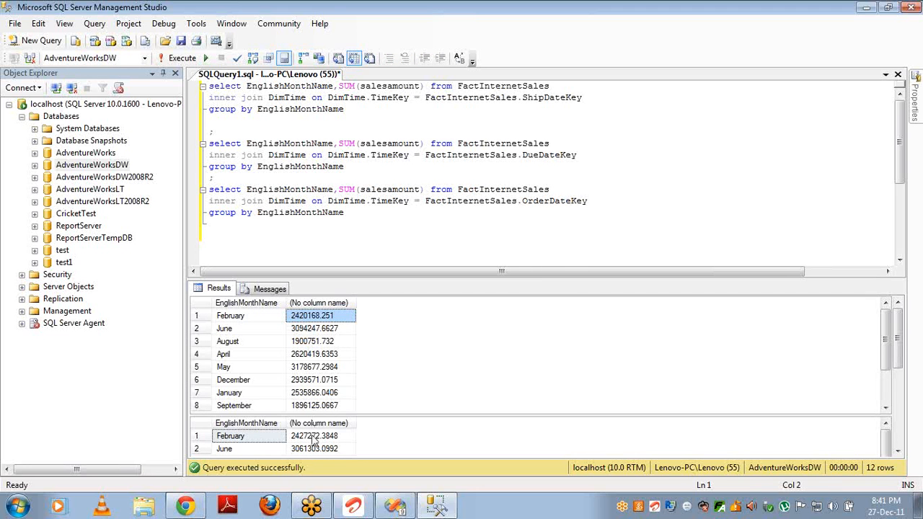
{"action": "left_click_drag", "start_coordinate": [313, 436], "coordinate": [313, 439]}
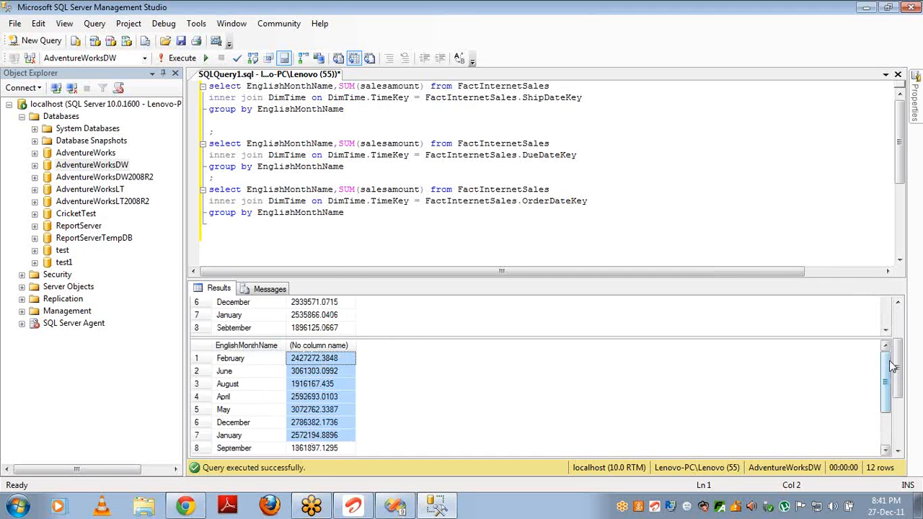
{"action": "scroll", "coordinate": [897, 366], "scroll_direction": "down", "scroll_amount": 3}
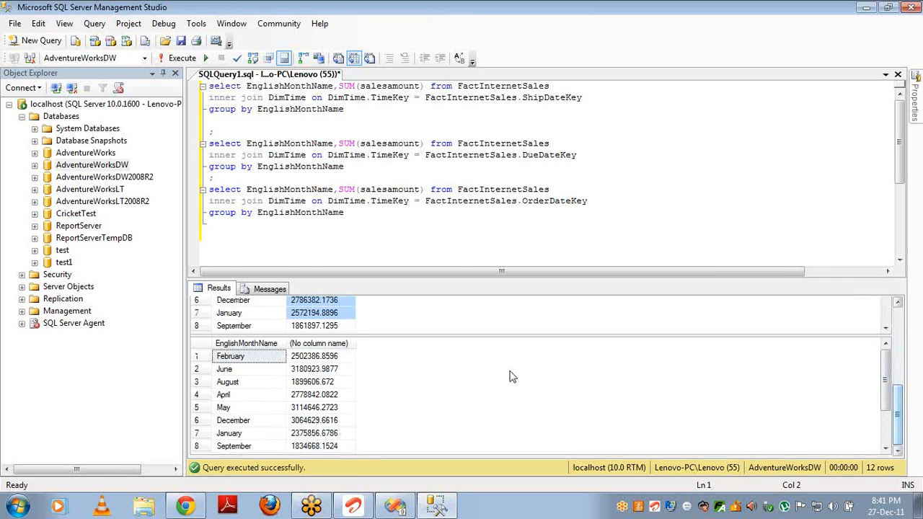
{"action": "left_click", "coordinate": [326, 359]}
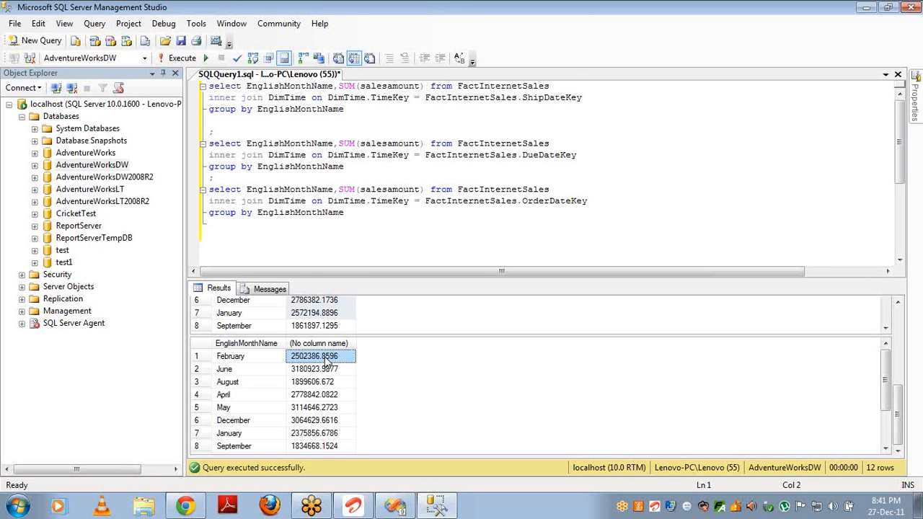
Alias DimTime as "a" in the first query and prefix TimeKey and both EnglishMonthName references with the alias
{"action": "left_click", "coordinate": [591, 95]}
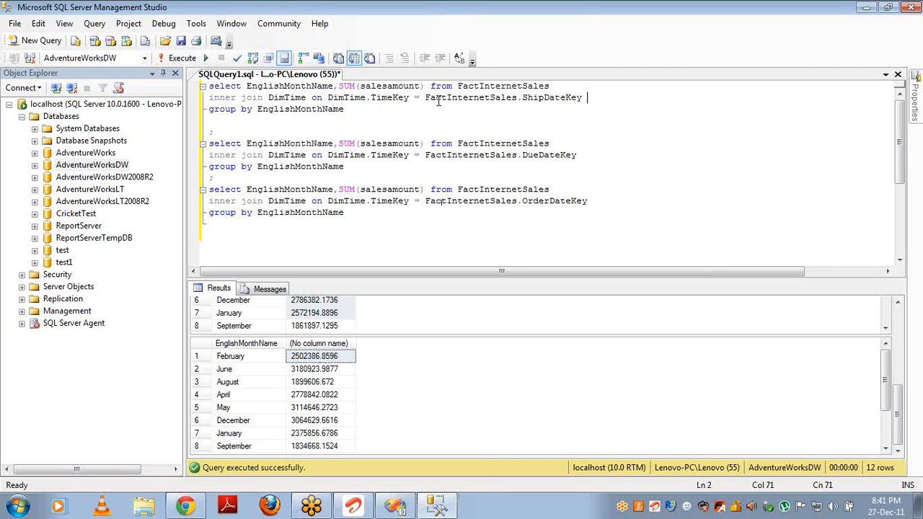
{"action": "left_click", "coordinate": [311, 98]}
{"action": "type", "text": "a"}
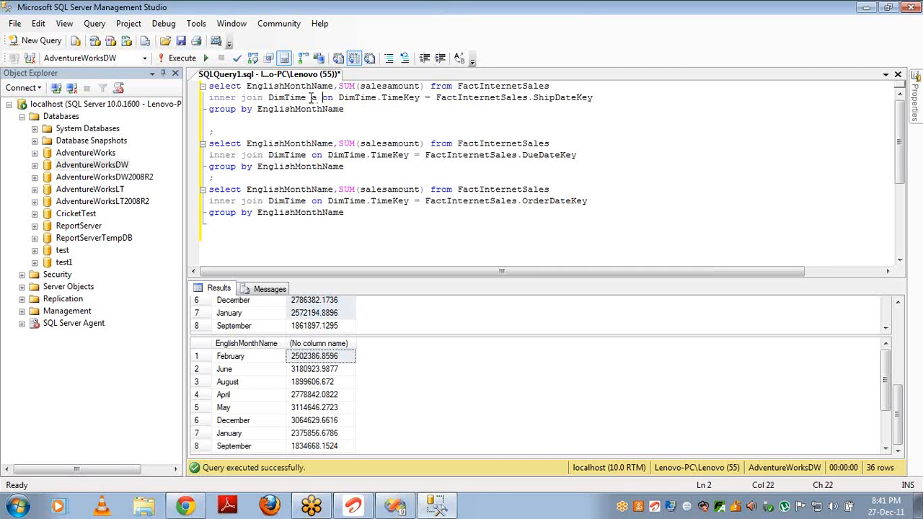
{"action": "double_click", "coordinate": [355, 96]}
{"action": "type", "text": "a"}
{"action": "left_click", "coordinate": [502, 86]}
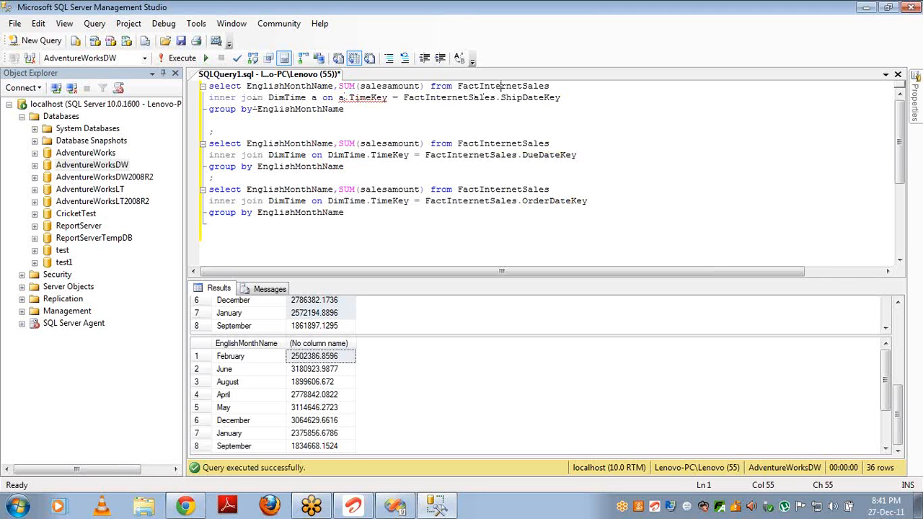
{"action": "left_click", "coordinate": [245, 85]}
{"action": "type", "text": "a."}
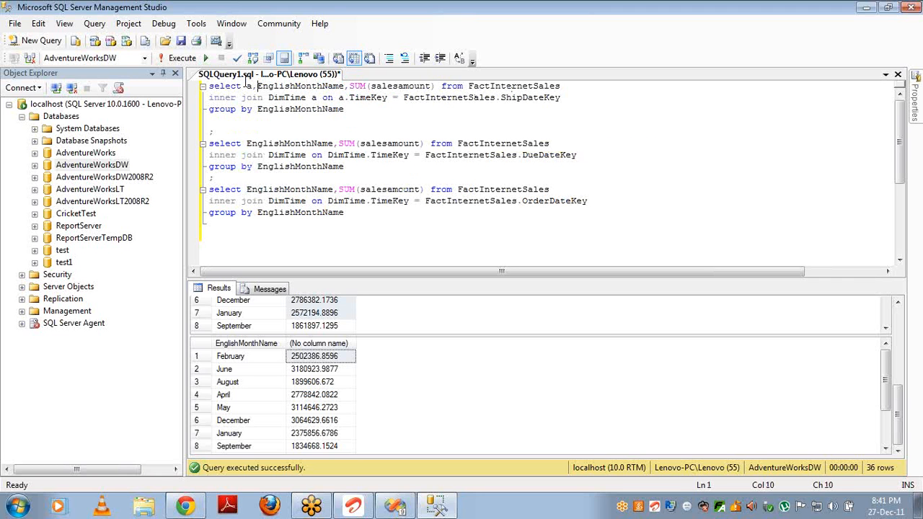
{"action": "key", "text": "Escape"}
{"action": "left_click", "coordinate": [258, 109]}
{"action": "type", "text": "a."}
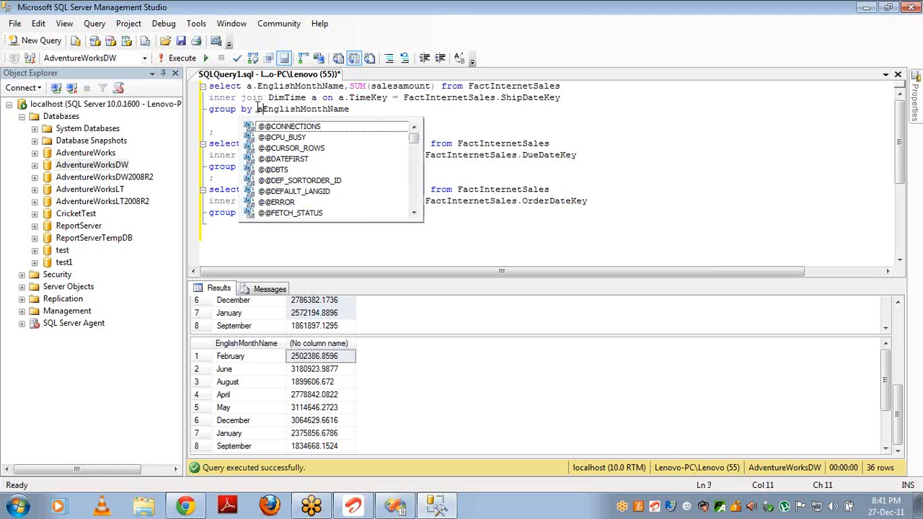
{"action": "left_click", "coordinate": [376, 100]}
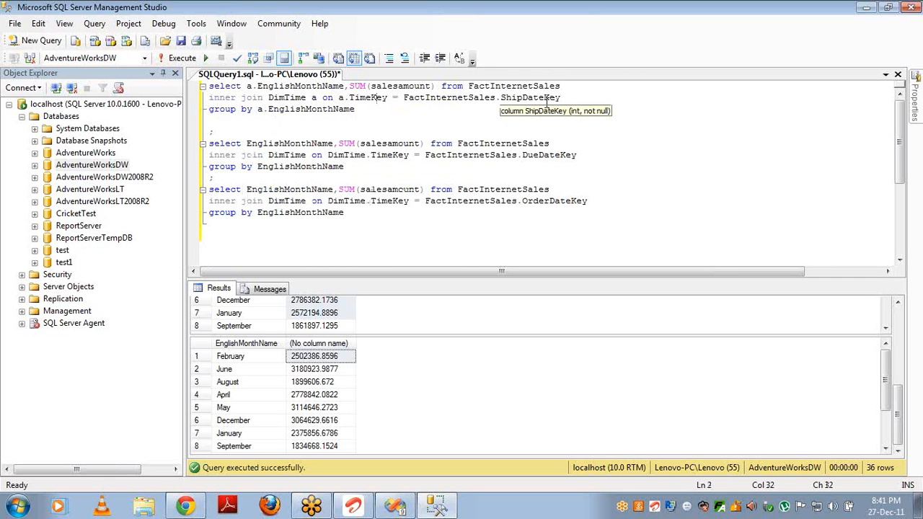
Duplicate the first query's inner join line directly below itself
{"action": "left_click", "coordinate": [569, 97]}
{"action": "key", "text": "shift+Home"}
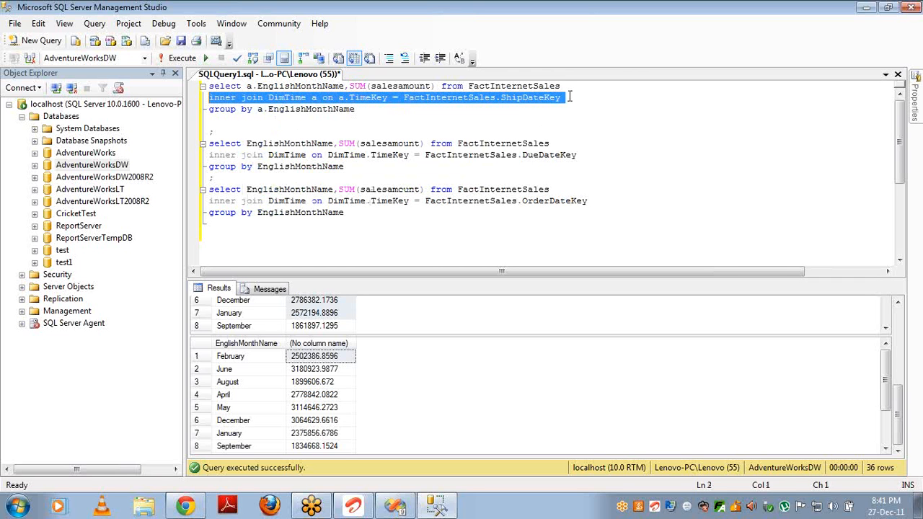
{"action": "key", "text": "ctrl+c"}
{"action": "key", "text": "End"}
{"action": "key", "text": "Return"}
{"action": "key", "text": "ctrl+v"}
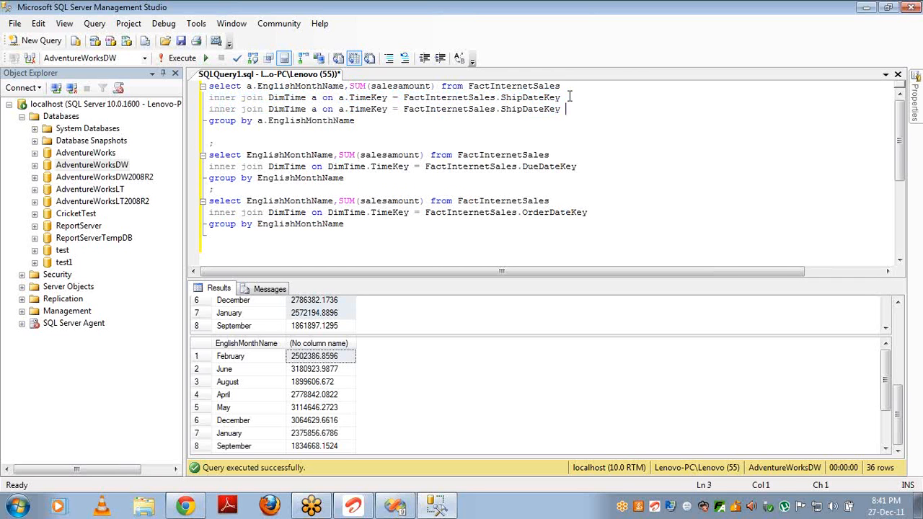
Alias the duplicated DimTime join as "b", including its TimeKey prefix, and join it on FactInternetSales.DueDateKey
{"action": "double_click", "coordinate": [316, 108]}
{"action": "type", "text": "b"}
{"action": "left_click", "coordinate": [343, 108]}
{"action": "key", "text": "BackSpace"}
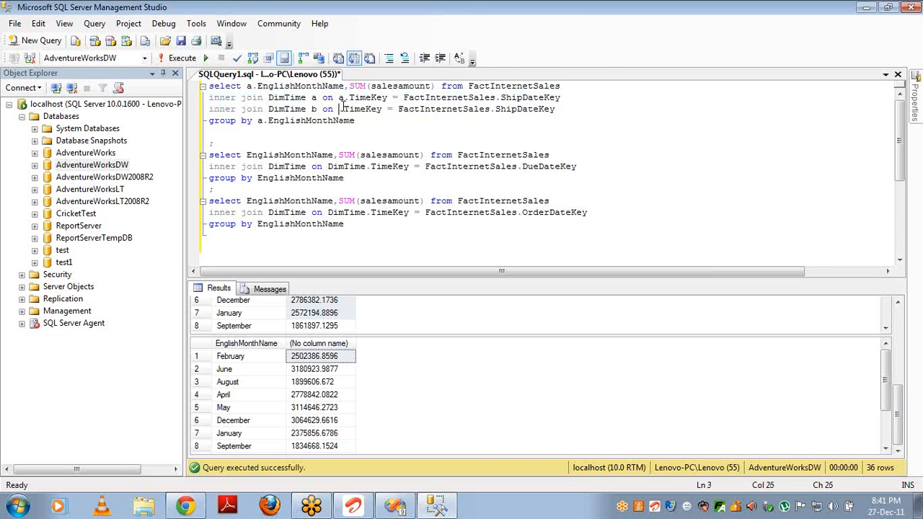
{"action": "type", "text": "b"}
{"action": "double_click", "coordinate": [513, 109]}
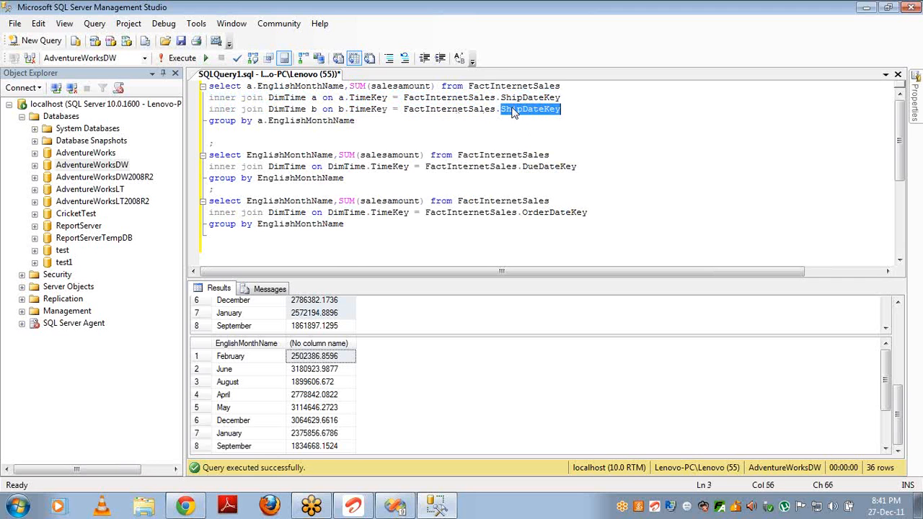
{"action": "type", "text": "DueDateKey"}
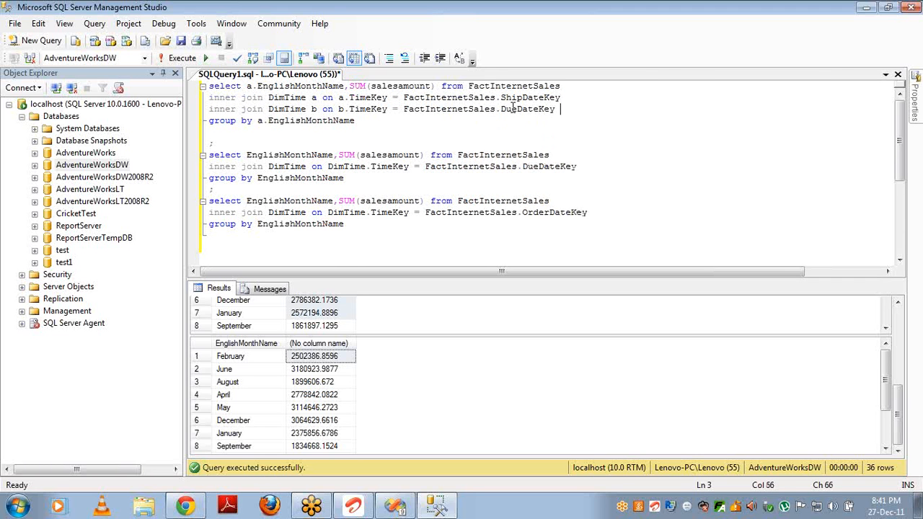
Add a third DimTime join aliased "c" on FactInternetSales.OrderDateKey and execute only the first query
{"action": "key", "text": "Return"}
{"action": "key", "text": "ctrl+v"}
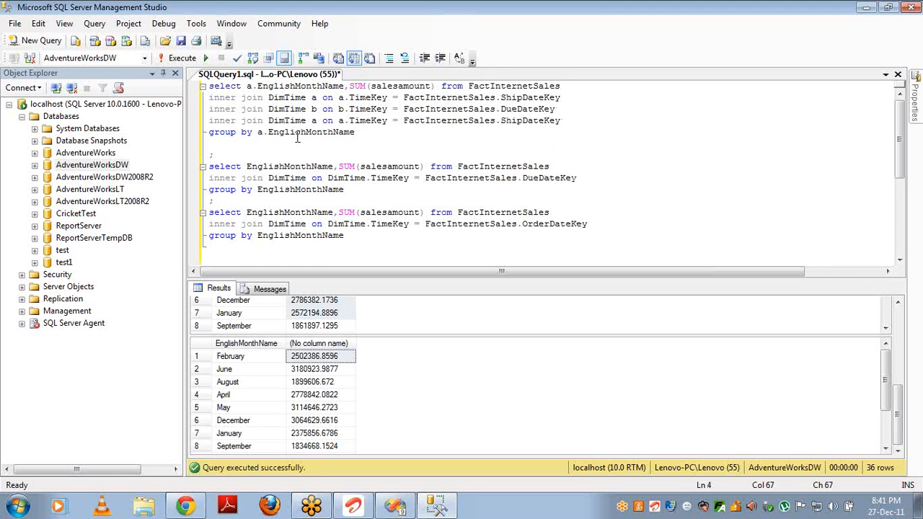
{"action": "left_click", "coordinate": [315, 120]}
{"action": "key", "text": "BackSpace"}
{"action": "type", "text": "c"}
{"action": "left_click", "coordinate": [343, 121]}
{"action": "key", "text": "BackSpace"}
{"action": "type", "text": "c"}
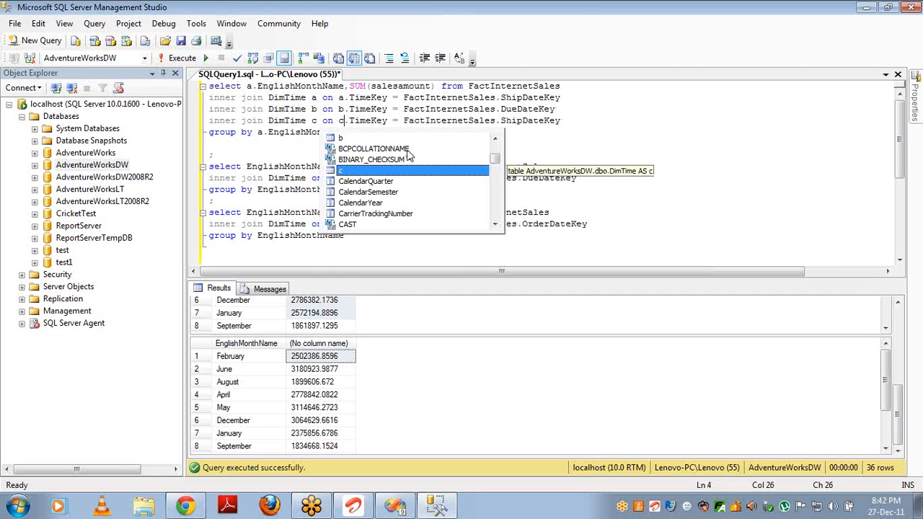
{"action": "double_click", "coordinate": [514, 121]}
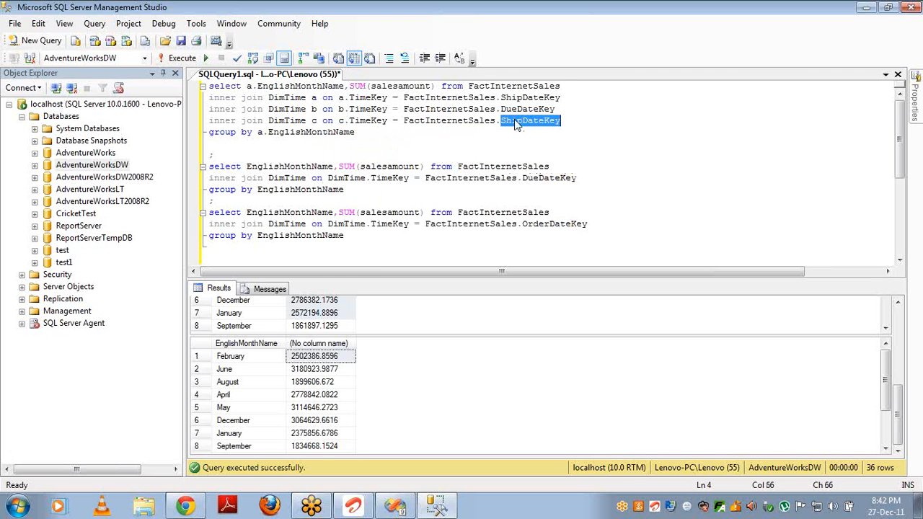
{"action": "type", "text": "OrderDateKey"}
{"action": "key", "text": "Down"}
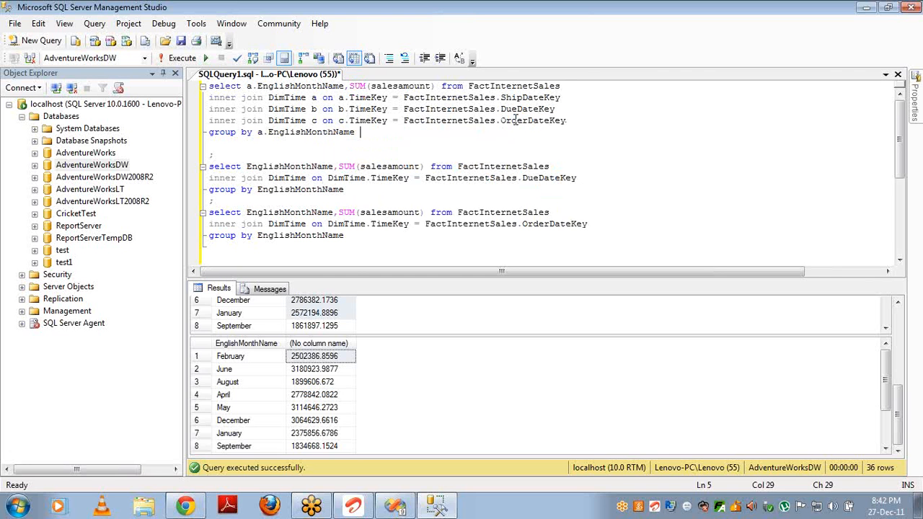
{"action": "key", "text": "ctrl+shift+Home"}
{"action": "key", "text": "F5"}
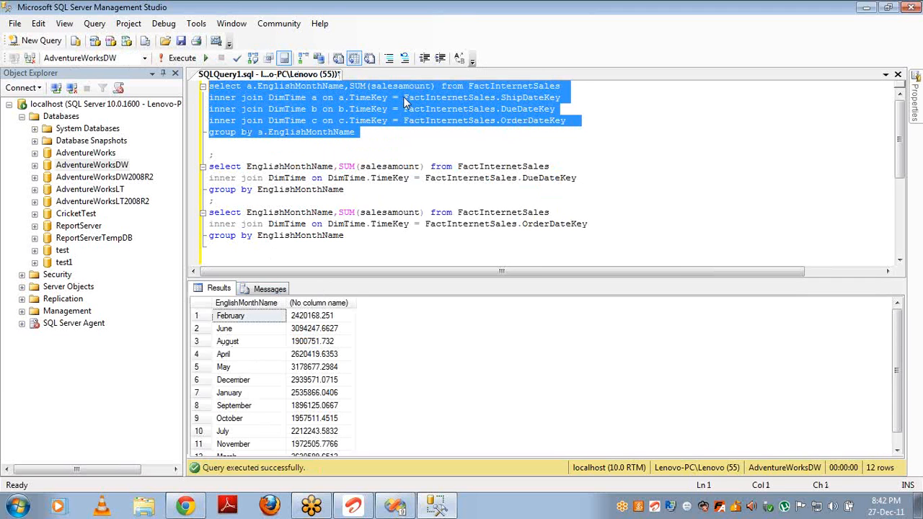
Change the EnglishMonthName prefix to "b" in the first query's select and group by clauses and rerun only that query
{"action": "left_click", "coordinate": [262, 133]}
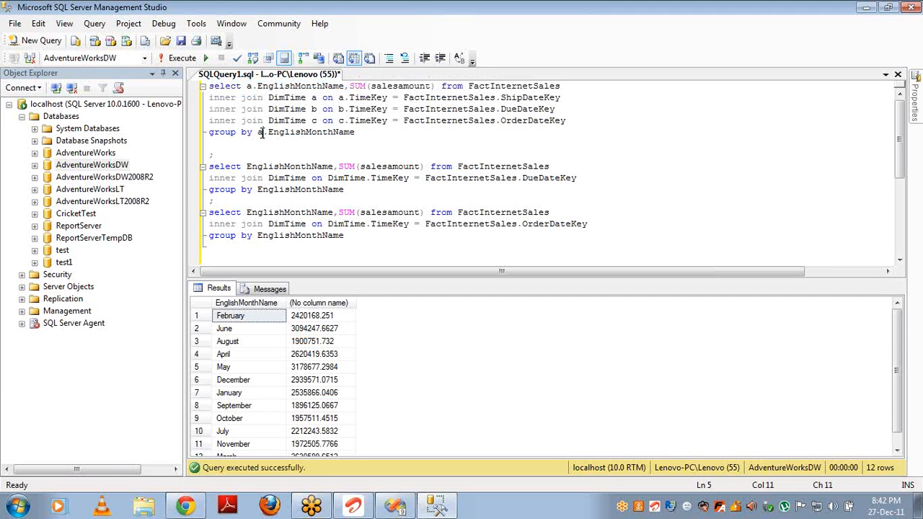
{"action": "key", "text": "BackSpace"}
{"action": "type", "text": "b"}
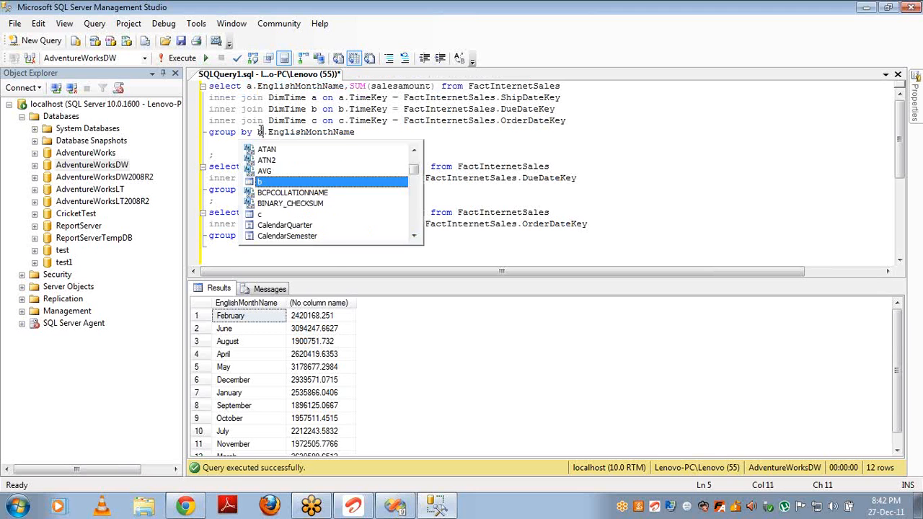
{"action": "left_click", "coordinate": [249, 86]}
{"action": "key", "text": "BackSpace"}
{"action": "type", "text": "b"}
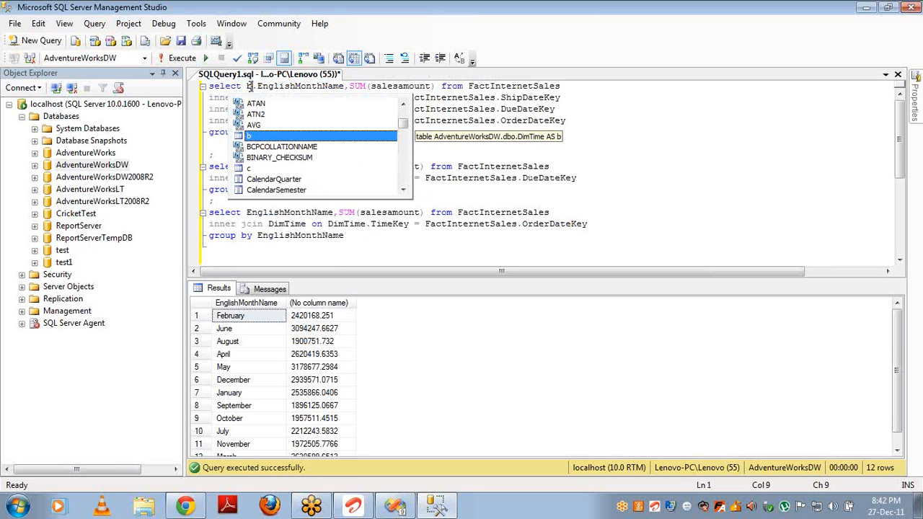
{"action": "key", "text": "Down"}
{"action": "key", "text": "Escape"}
{"action": "key", "text": "Down"}
{"action": "key", "text": "Down"}
{"action": "key", "text": "Down"}
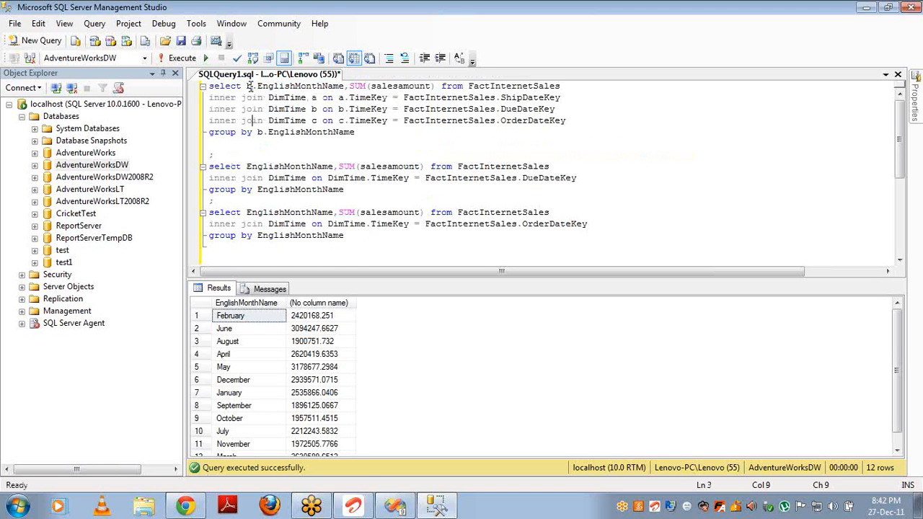
{"action": "key", "text": "End"}
{"action": "key", "text": "ctrl+shift+Home"}
{"action": "key", "text": "F5"}
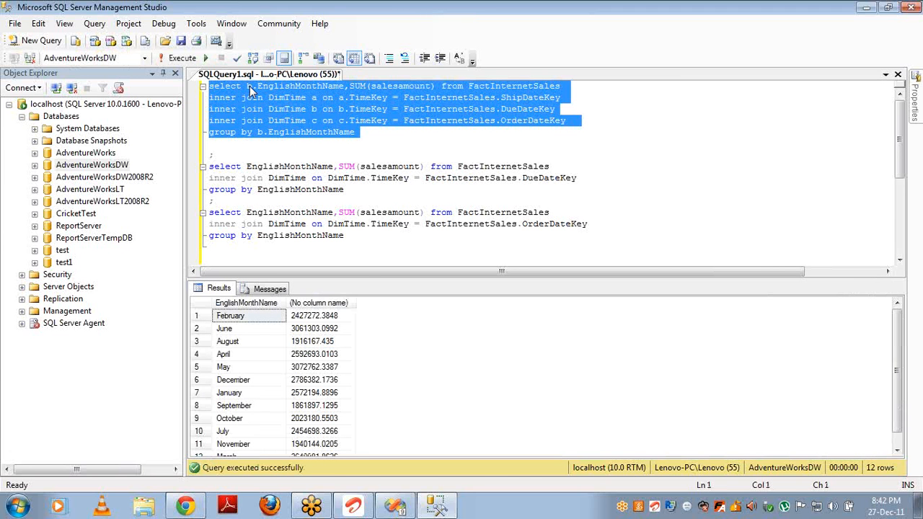
Switch to Visual Studio and examine the Adventure Works DW cube's date dimensions and the Ship Date relationship definition in Dimension Usage
{"action": "double_click", "coordinate": [287, 97]}
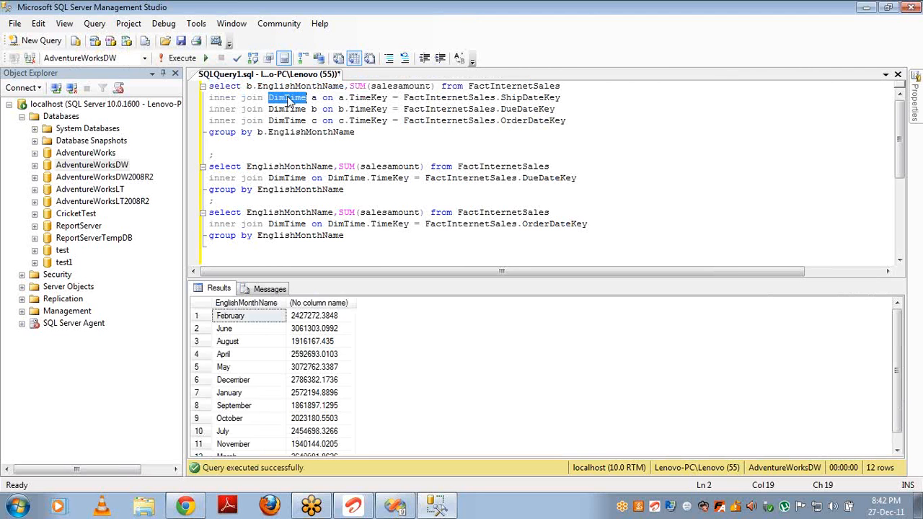
{"action": "key", "text": "alt+Tab"}
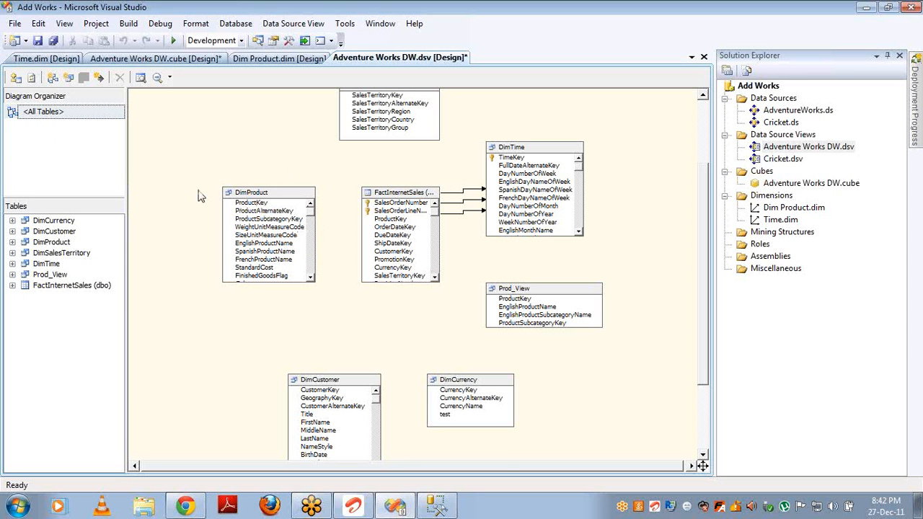
{"action": "left_click", "coordinate": [797, 184]}
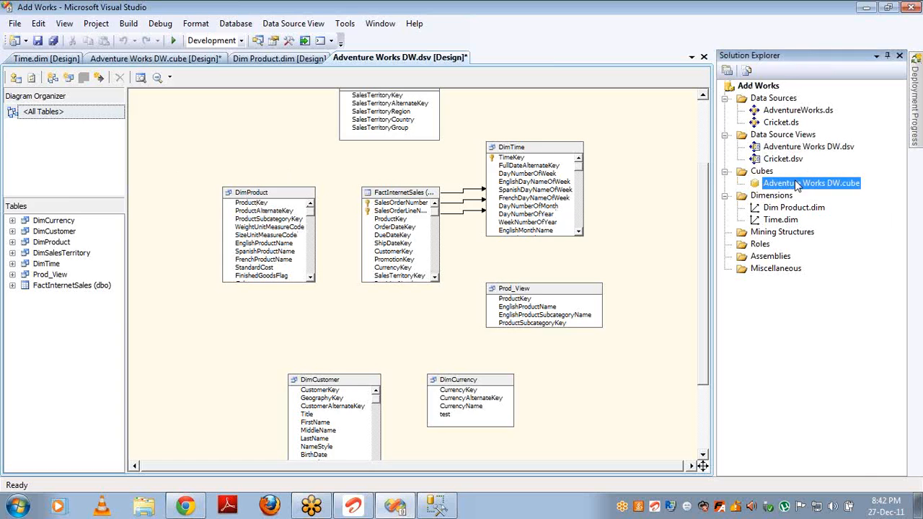
{"action": "double_click", "coordinate": [797, 184]}
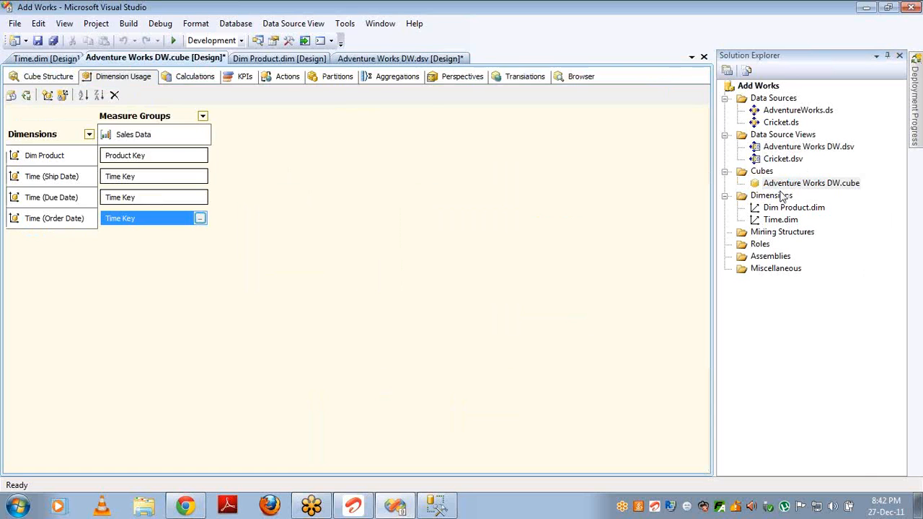
{"action": "left_click", "coordinate": [48, 76]}
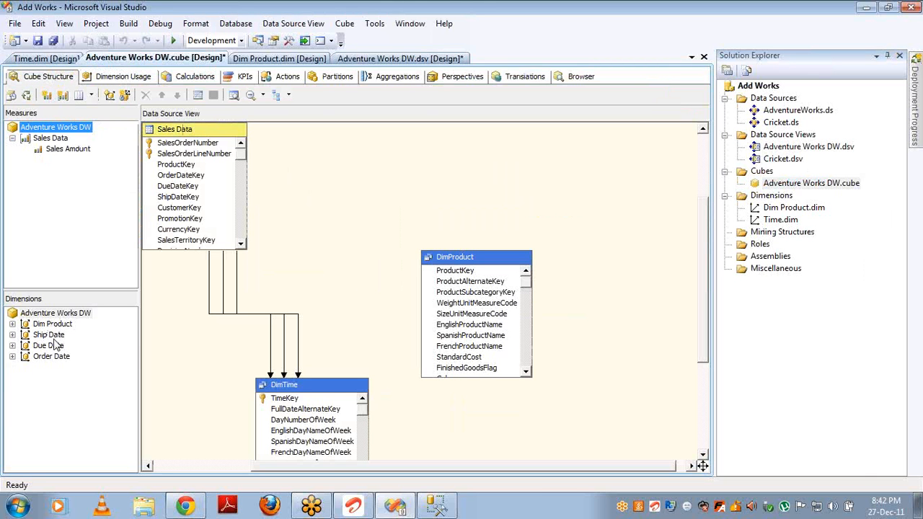
{"action": "left_click", "coordinate": [113, 77]}
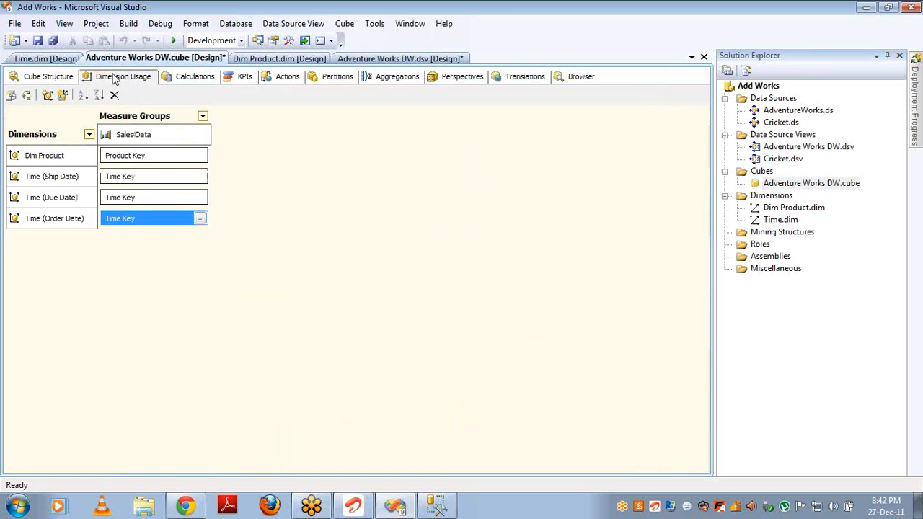
{"action": "left_click", "coordinate": [203, 177]}
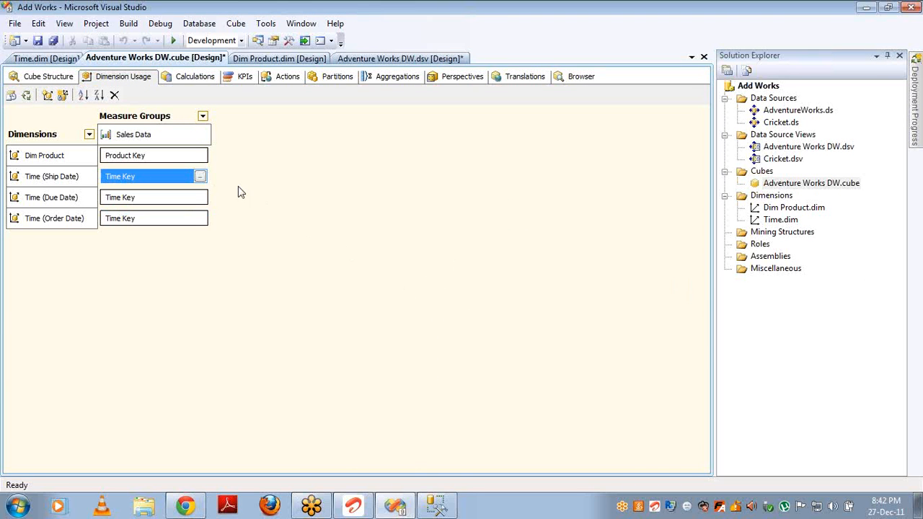
{"action": "left_click", "coordinate": [201, 178]}
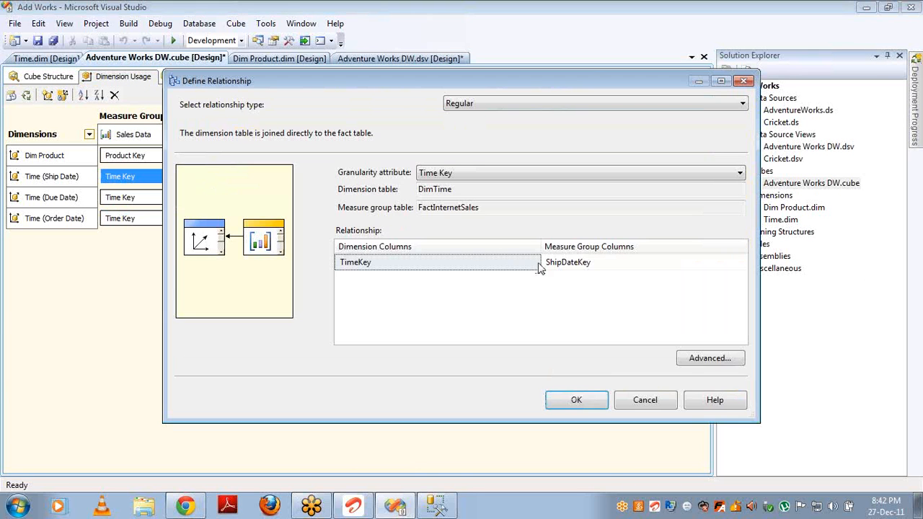
{"action": "left_click", "coordinate": [644, 398]}
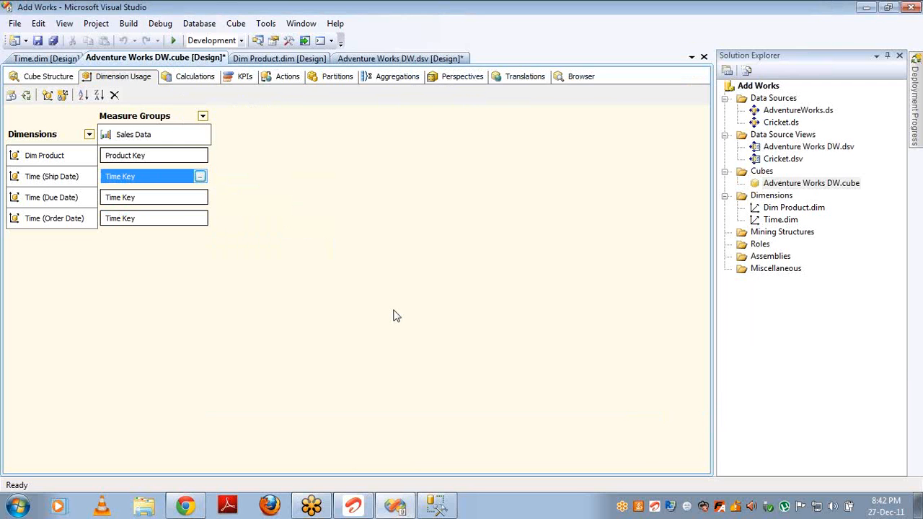
Switch back to SQL Server Management Studio and review the ShipDateKey and DueDateKey columns in the first query's joins
{"action": "key", "text": "alt+Tab"}
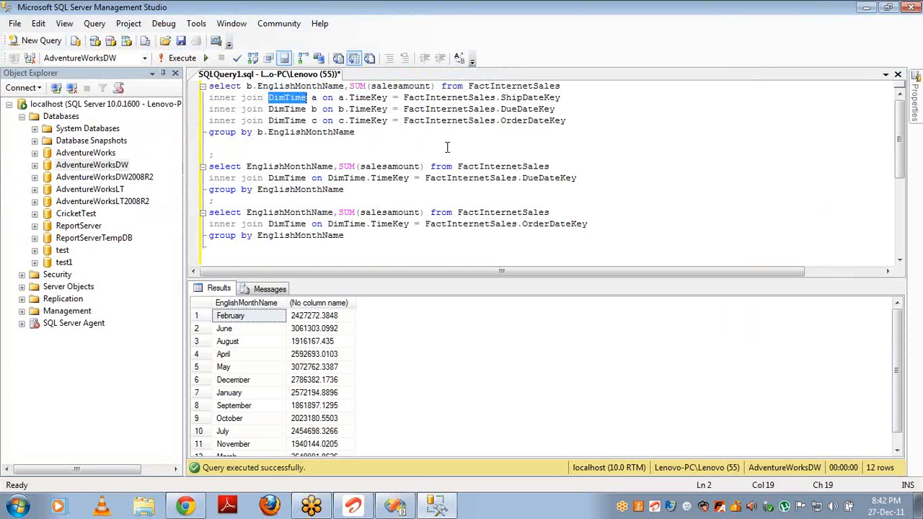
{"action": "double_click", "coordinate": [508, 98]}
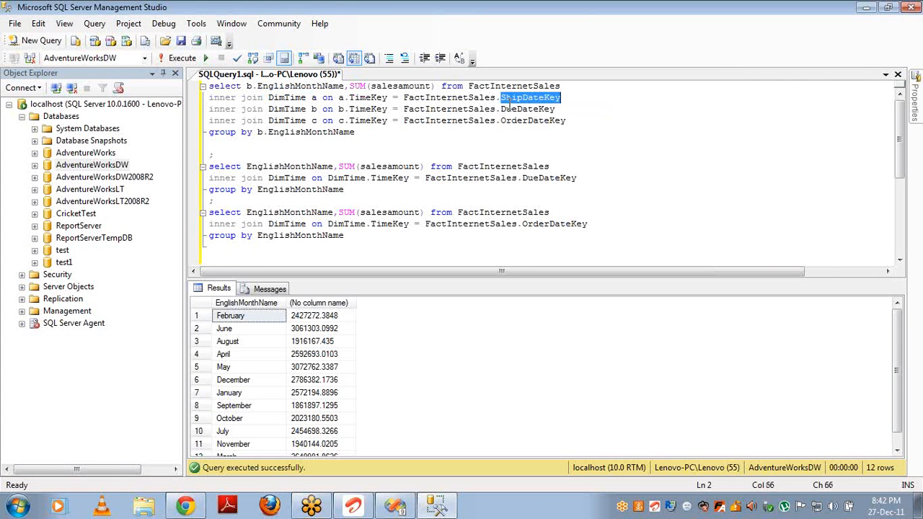
{"action": "left_click", "coordinate": [508, 108]}
{"action": "double_click", "coordinate": [509, 109]}
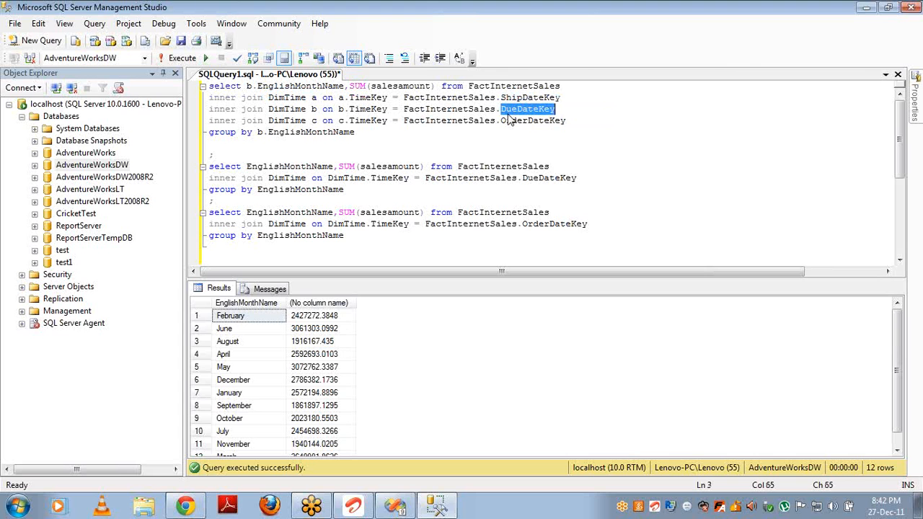
Return to Visual Studio and view the Ship Date dimension in the cube structure
{"action": "key", "text": "alt+Tab"}
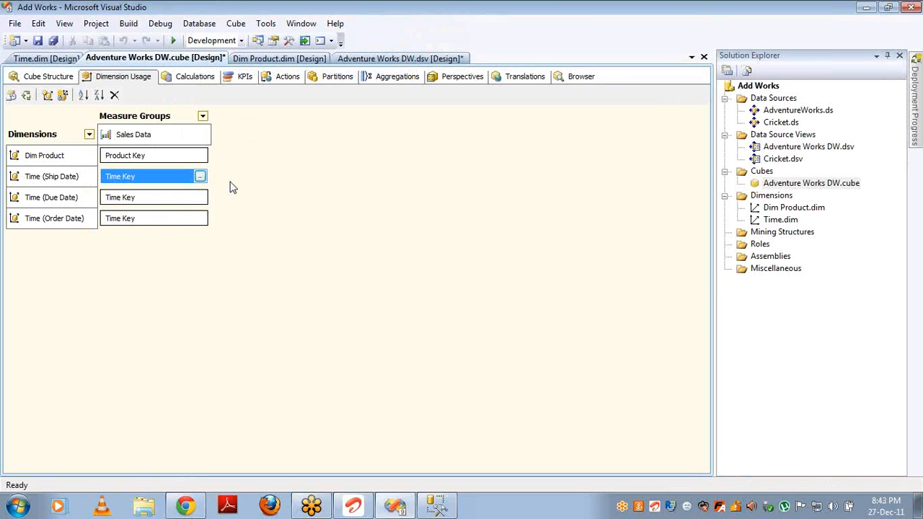
{"action": "left_click", "coordinate": [29, 78]}
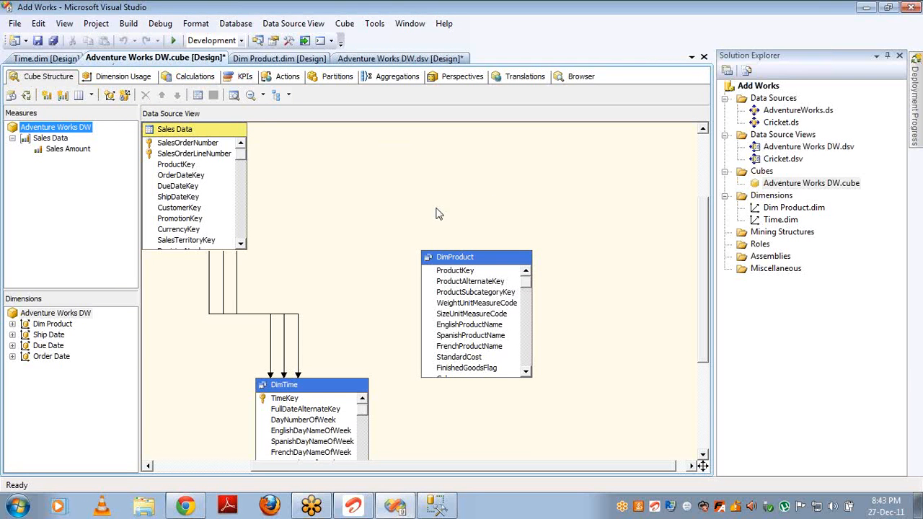
{"action": "left_click", "coordinate": [38, 335]}
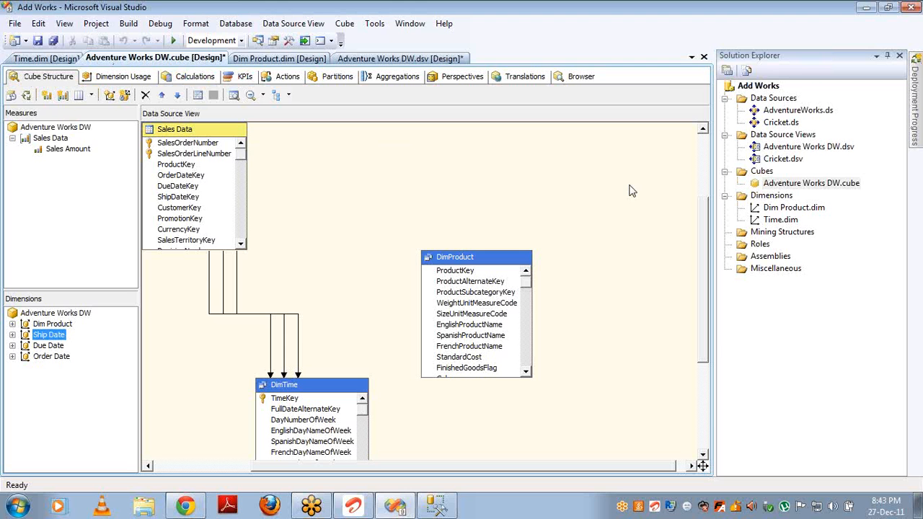
Delete the Time.dim dimension from the Add Works project
{"action": "left_click", "coordinate": [768, 220]}
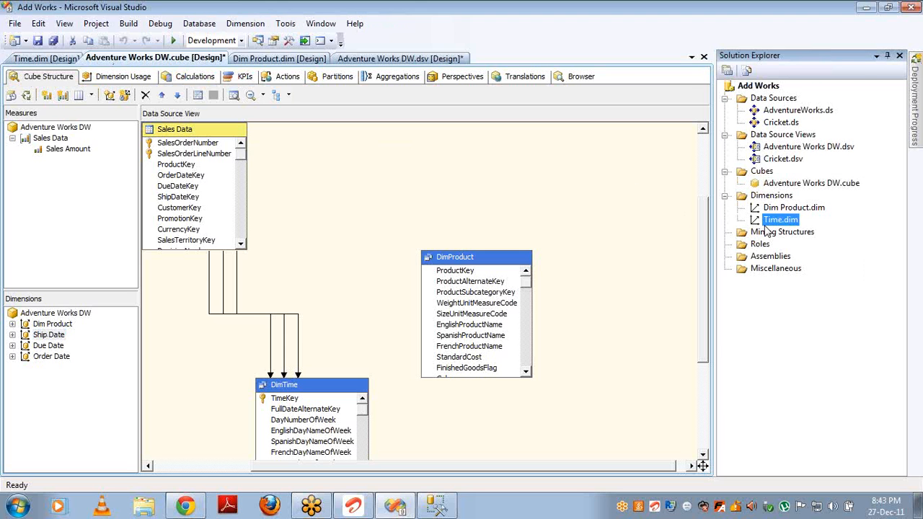
{"action": "key", "text": "Delete"}
{"action": "key", "text": "Return"}
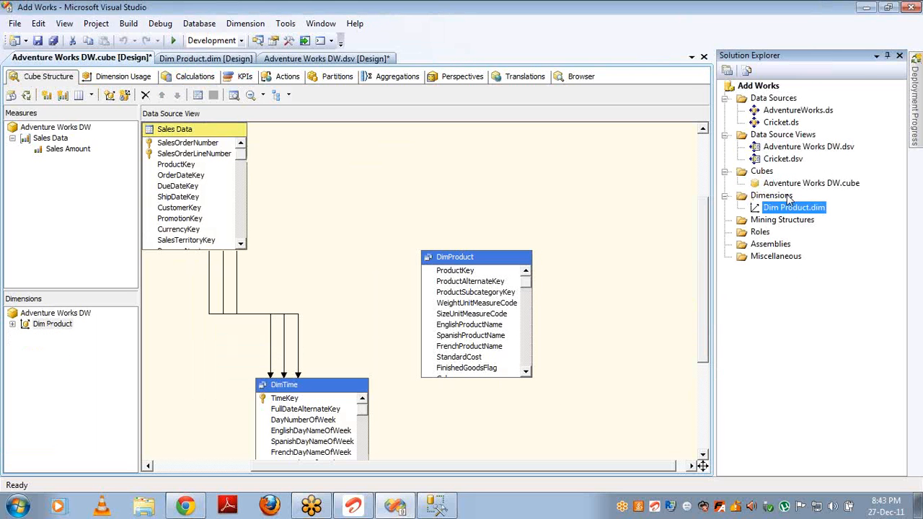
Delete all three relationships between FactInternetSales and DimTime in the Adventure Works DW data source view
{"action": "double_click", "coordinate": [778, 148]}
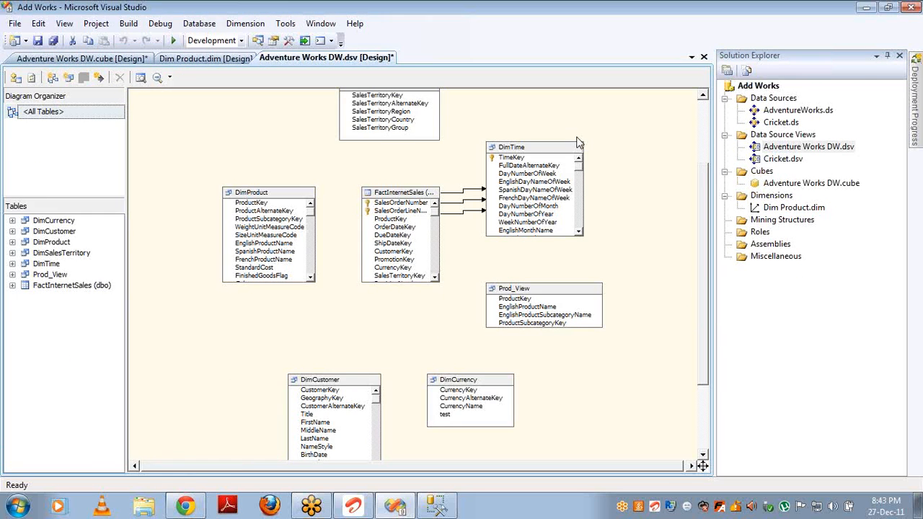
{"action": "left_click", "coordinate": [480, 187]}
{"action": "key", "text": "Delete"}
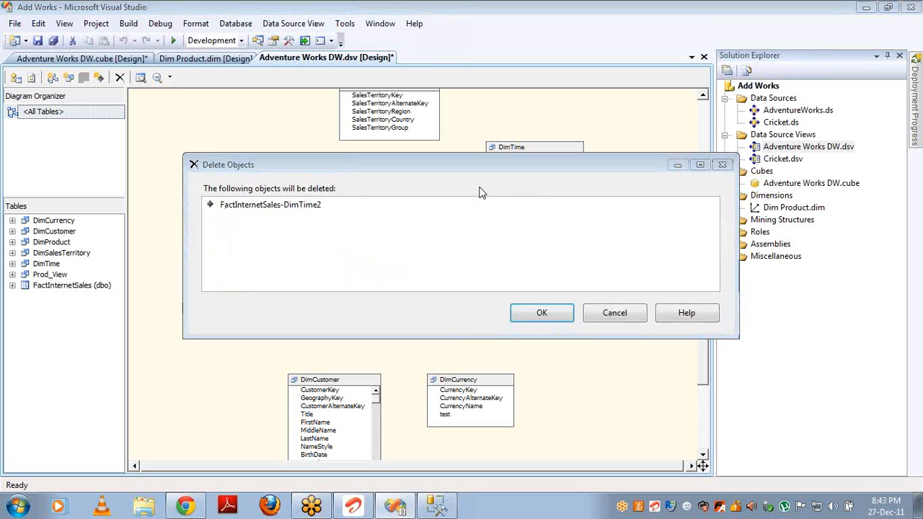
{"action": "key", "text": "Return"}
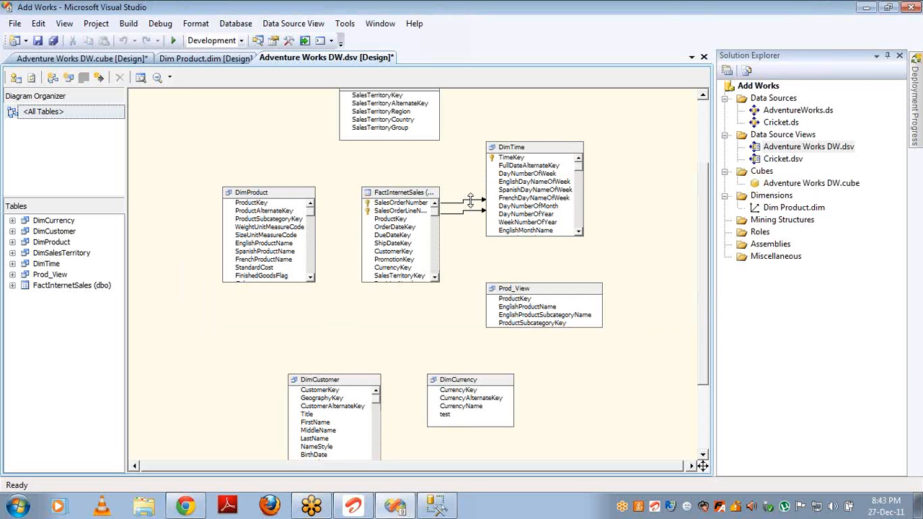
{"action": "left_click", "coordinate": [470, 199]}
{"action": "key", "text": "Delete"}
{"action": "key", "text": "Return"}
{"action": "left_click", "coordinate": [465, 211]}
{"action": "key", "text": "Delete"}
{"action": "key", "text": "Return"}
Create a Dim Time dimension from the DimTime table of the Adventure Works DW view, with English Month Name as an additional attribute
{"action": "right_click", "coordinate": [761, 202]}
{"action": "left_click", "coordinate": [796, 211]}
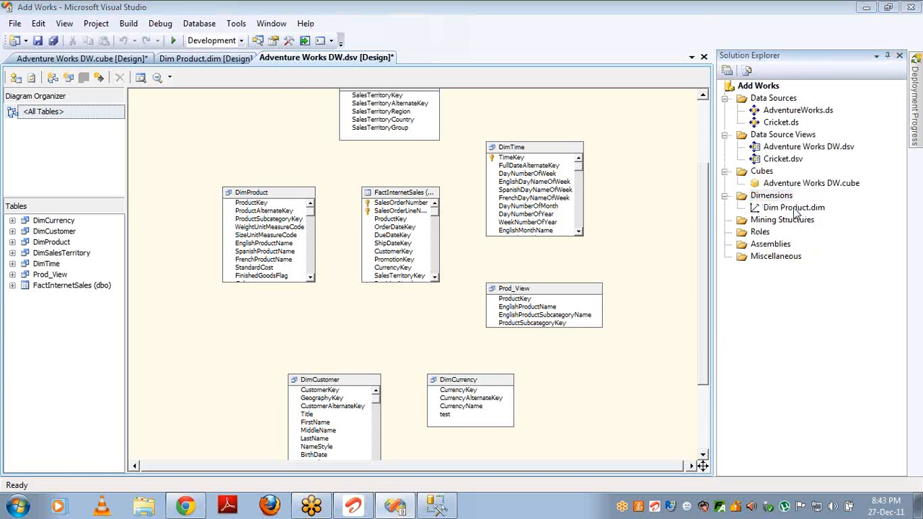
{"action": "left_click", "coordinate": [486, 418]}
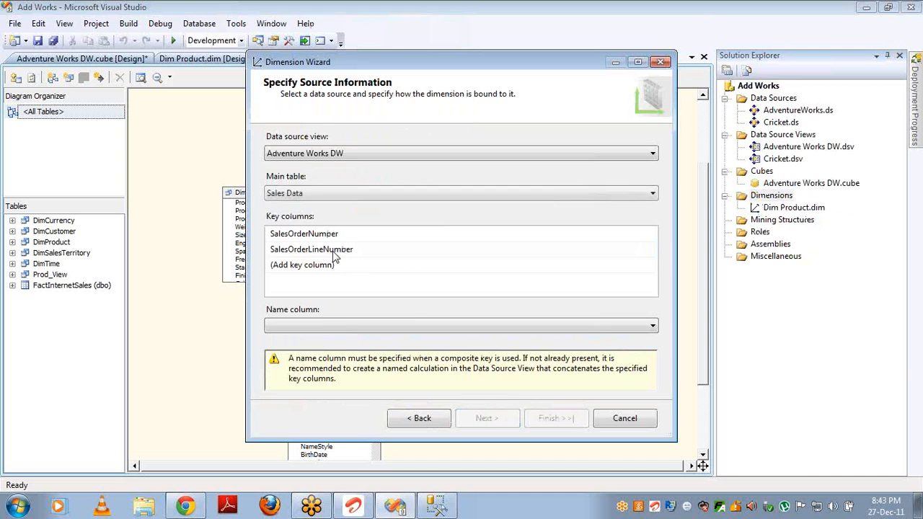
{"action": "left_click", "coordinate": [396, 193]}
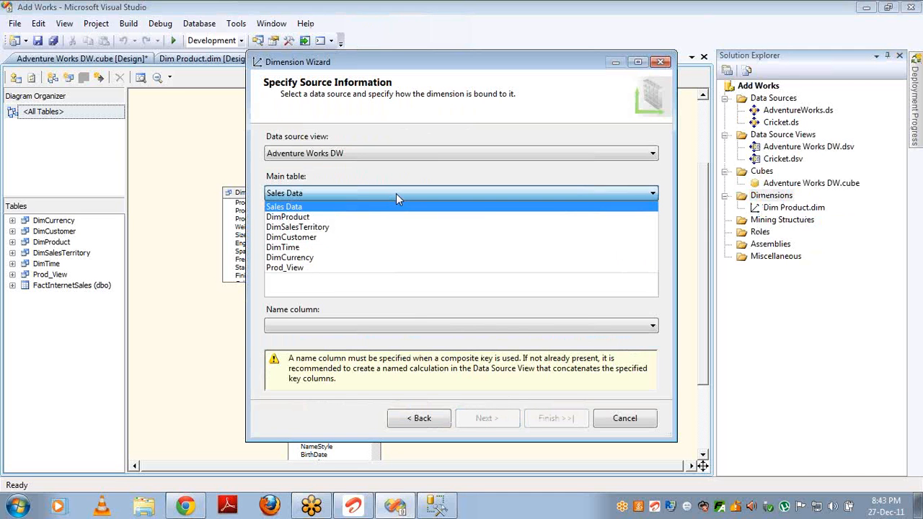
{"action": "left_click", "coordinate": [351, 250]}
{"action": "left_click", "coordinate": [485, 418]}
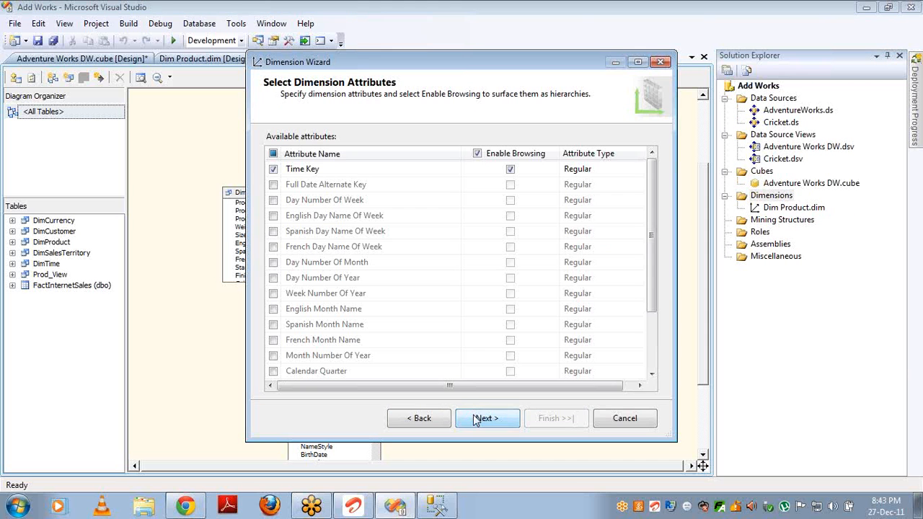
{"action": "left_click", "coordinate": [273, 309]}
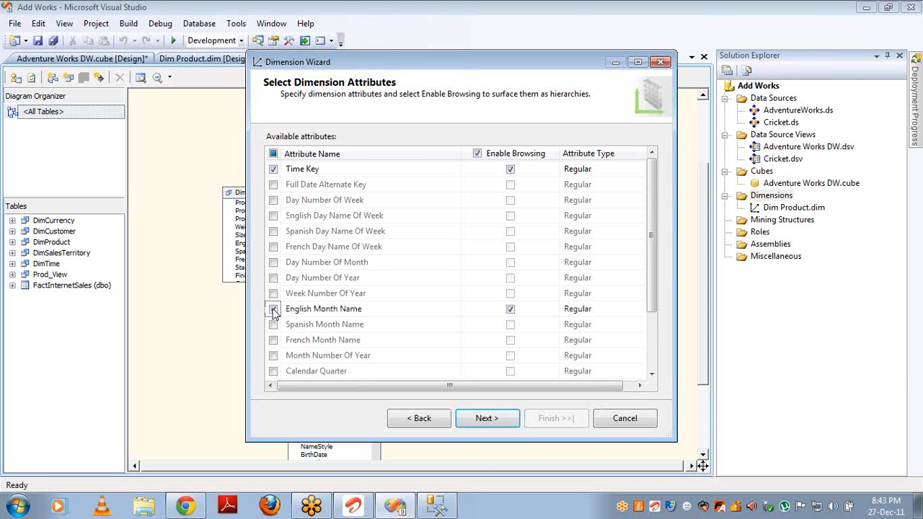
{"action": "left_click", "coordinate": [487, 421]}
{"action": "left_click", "coordinate": [545, 421]}
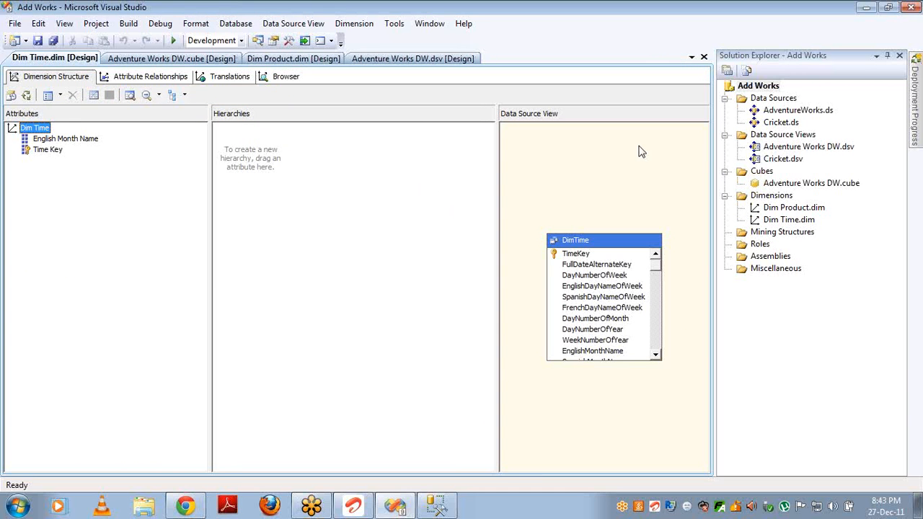
Add Dim Time as a cube dimension to the Adventure Works DW cube and rename it Ship Date
{"action": "double_click", "coordinate": [793, 184]}
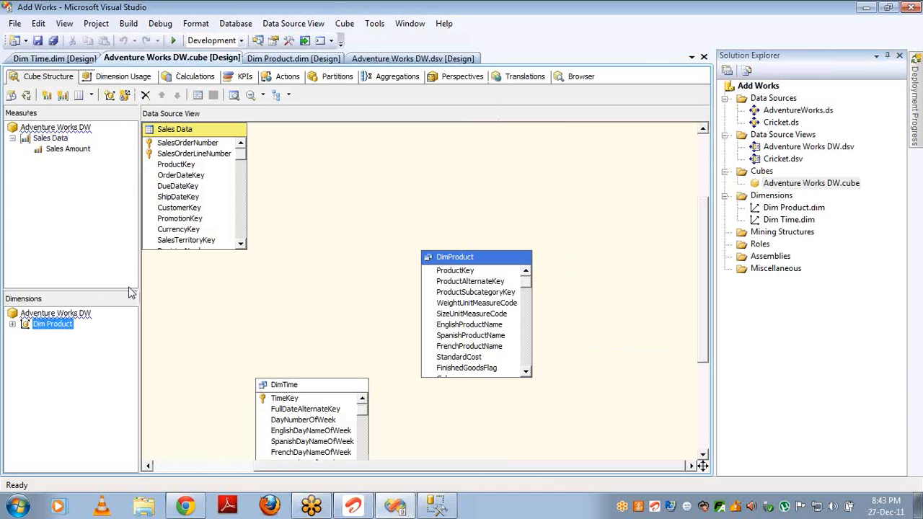
{"action": "right_click", "coordinate": [61, 326]}
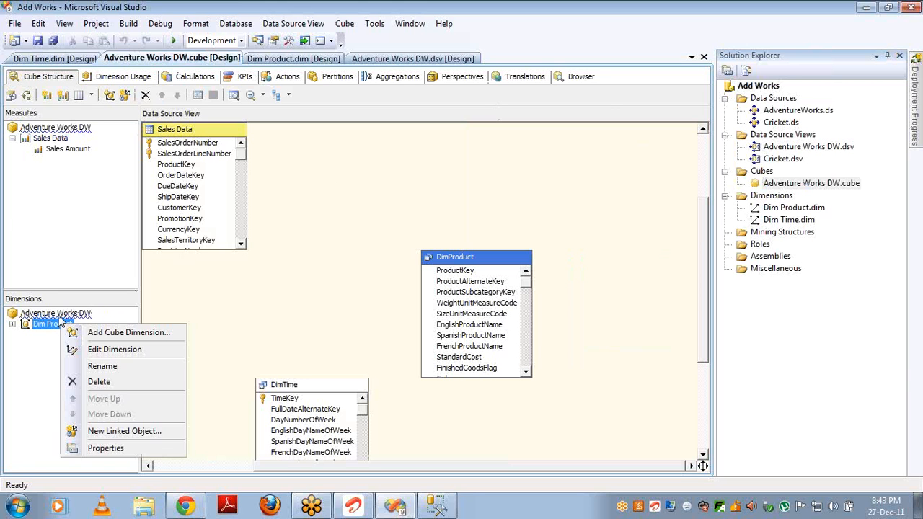
{"action": "left_click", "coordinate": [93, 331]}
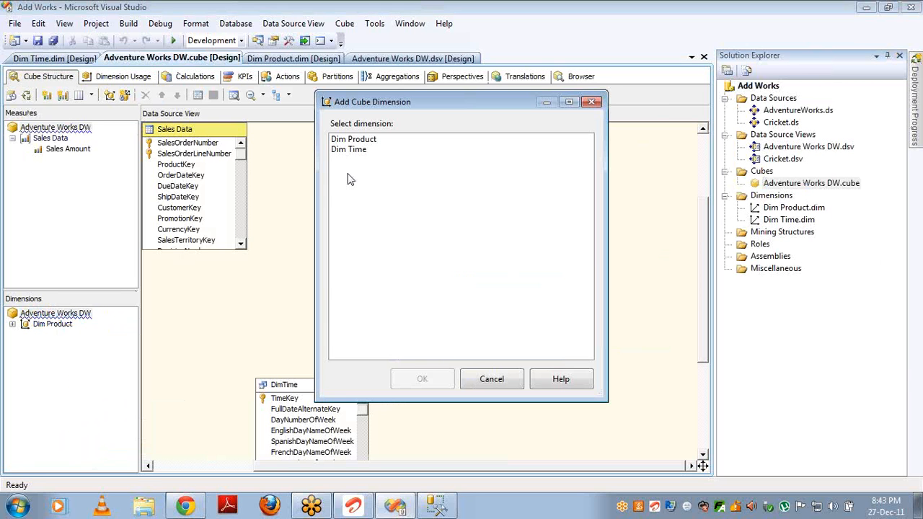
{"action": "double_click", "coordinate": [355, 150]}
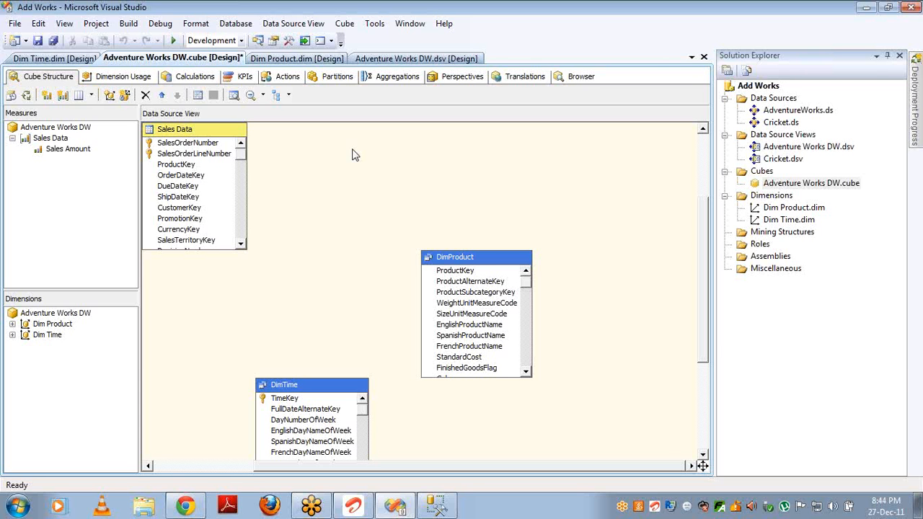
{"action": "left_click", "coordinate": [45, 336]}
{"action": "left_click", "coordinate": [45, 336]}
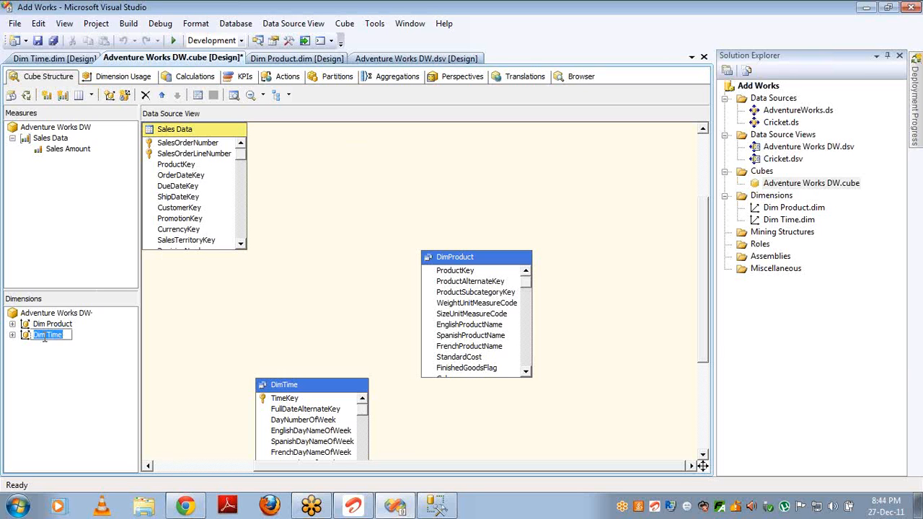
{"action": "type", "text": "Ship Date"}
{"action": "left_click", "coordinate": [62, 355]}
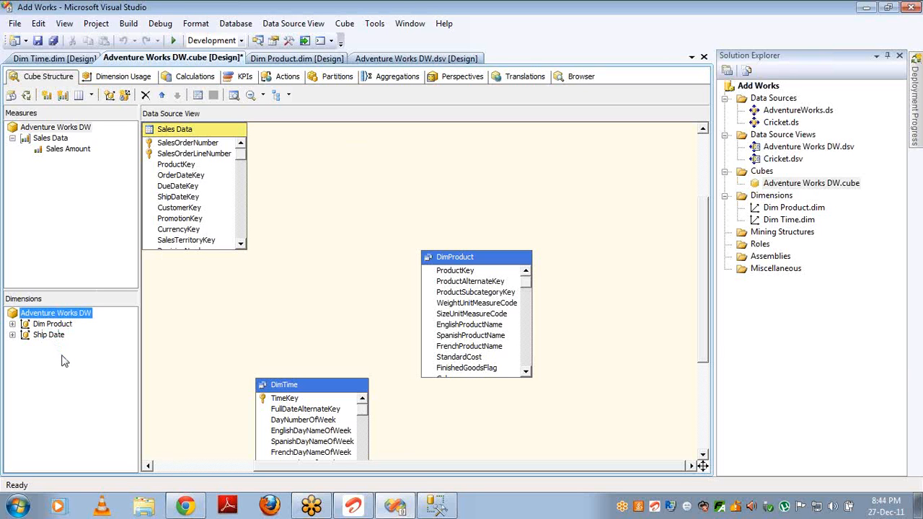
Add Dim Time to the cube a second time and rename that cube dimension Due Date
{"action": "right_click", "coordinate": [60, 319]}
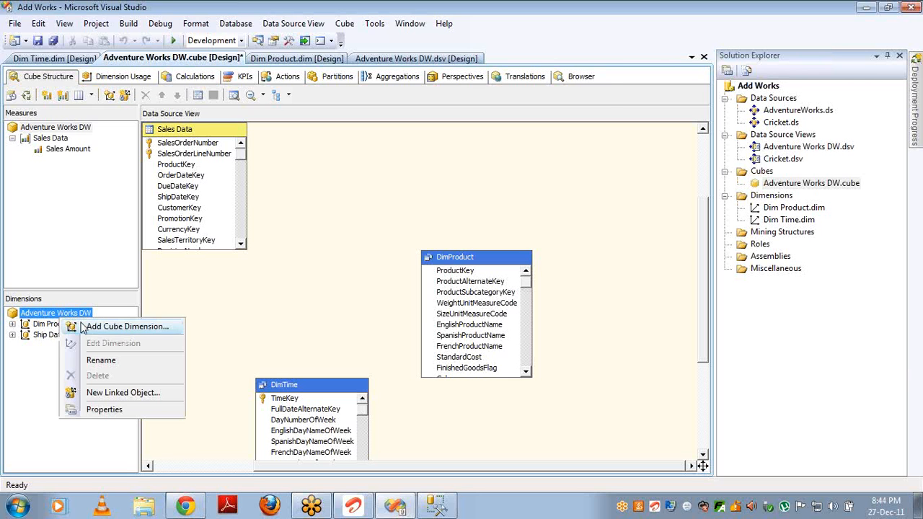
{"action": "left_click", "coordinate": [85, 326]}
{"action": "double_click", "coordinate": [345, 149]}
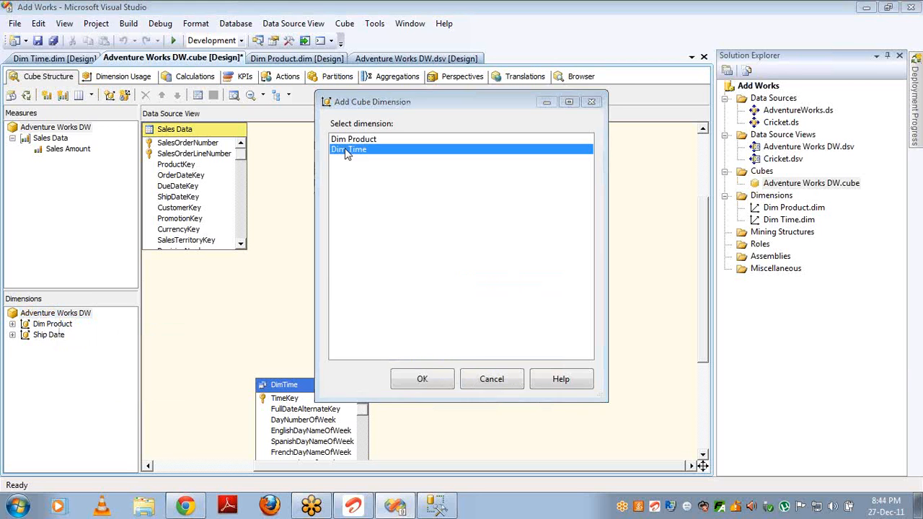
{"action": "left_click", "coordinate": [49, 345]}
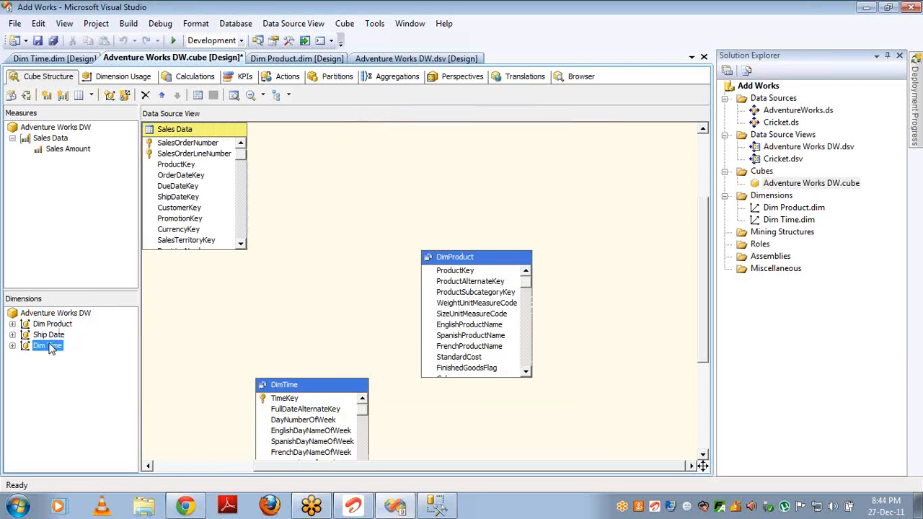
{"action": "left_click", "coordinate": [49, 346]}
{"action": "type", "text": "Due Date"}
{"action": "left_click", "coordinate": [90, 369]}
Add Dim Time to the cube a third time and rename that cube dimension Order Date
{"action": "right_click", "coordinate": [65, 319]}
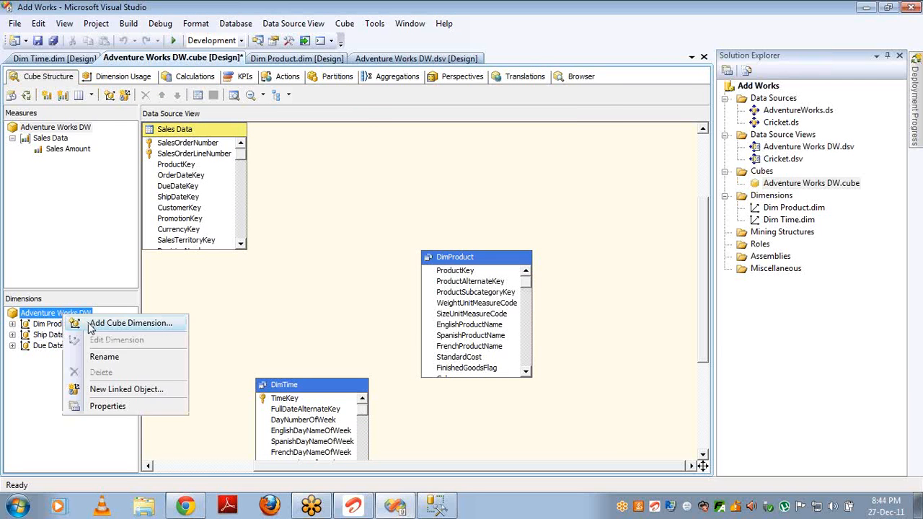
{"action": "left_click", "coordinate": [91, 324]}
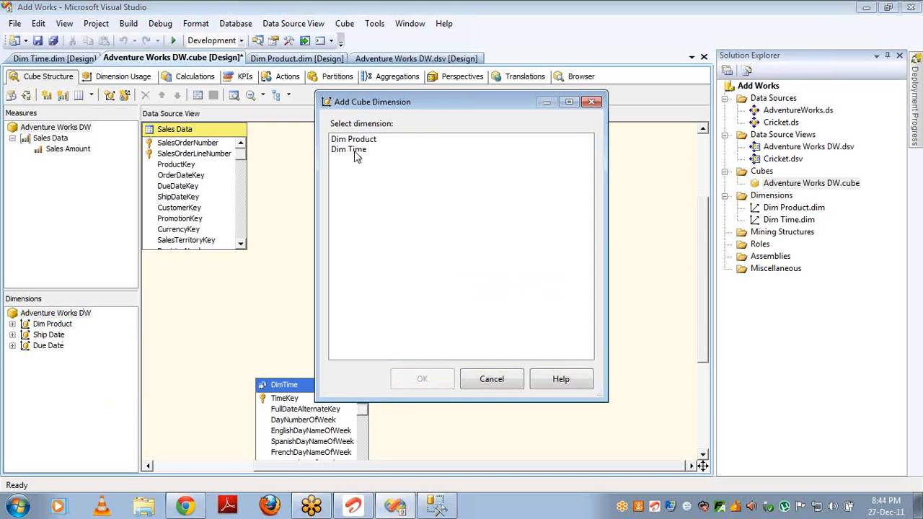
{"action": "double_click", "coordinate": [361, 149]}
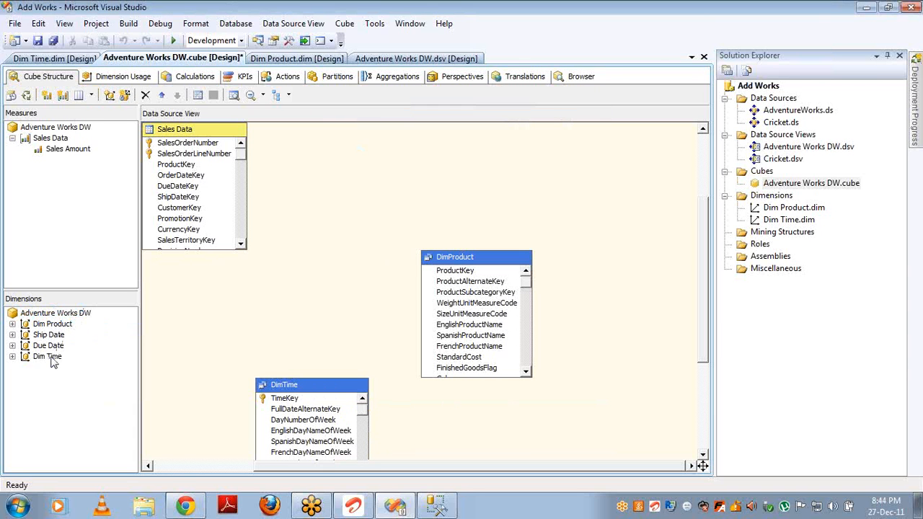
{"action": "left_click", "coordinate": [47, 356]}
{"action": "right_click", "coordinate": [47, 356]}
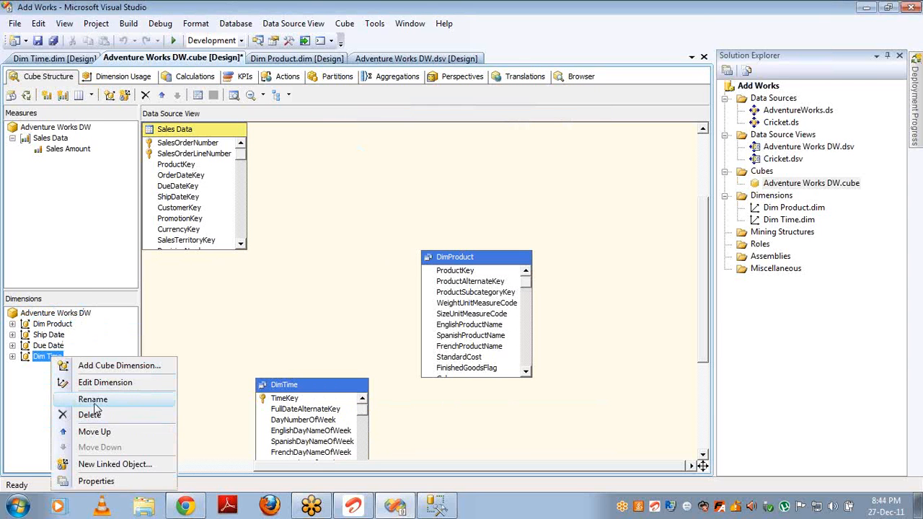
{"action": "left_click", "coordinate": [93, 401]}
{"action": "type", "text": "Ord"}
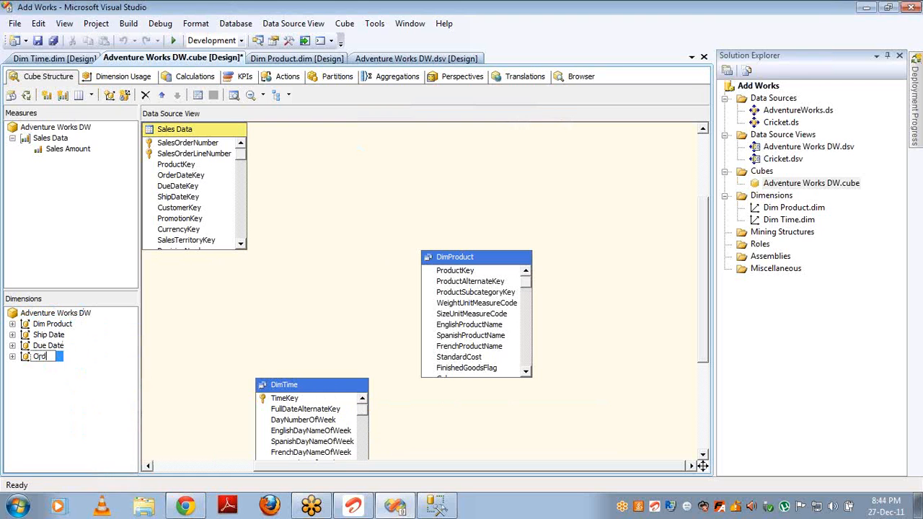
{"action": "type", "text": "er Date"}
{"action": "key", "text": "Return"}
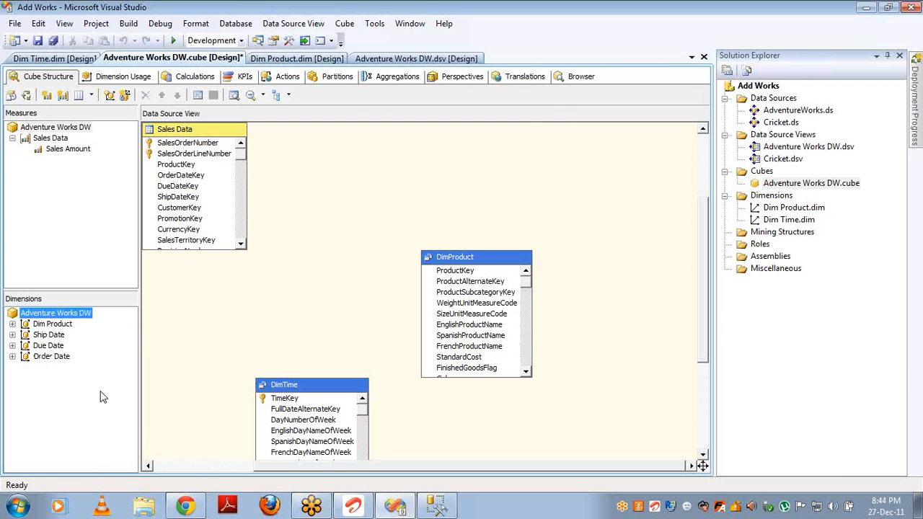
Define a Regular relationship between Ship Date and Sales Data in dimension usage, with Time Key granularity and TimeKey matched to ShipDateKey
{"action": "left_click", "coordinate": [132, 77]}
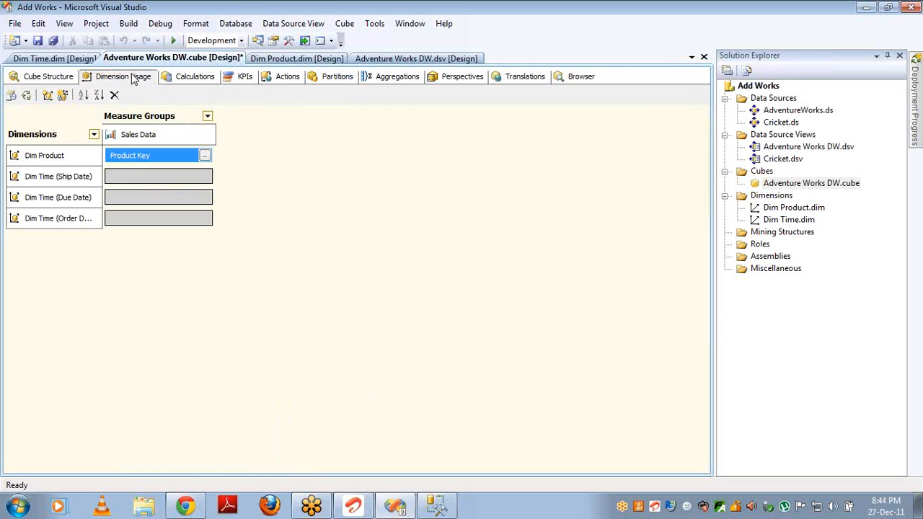
{"action": "left_click", "coordinate": [208, 175]}
{"action": "left_click", "coordinate": [205, 176]}
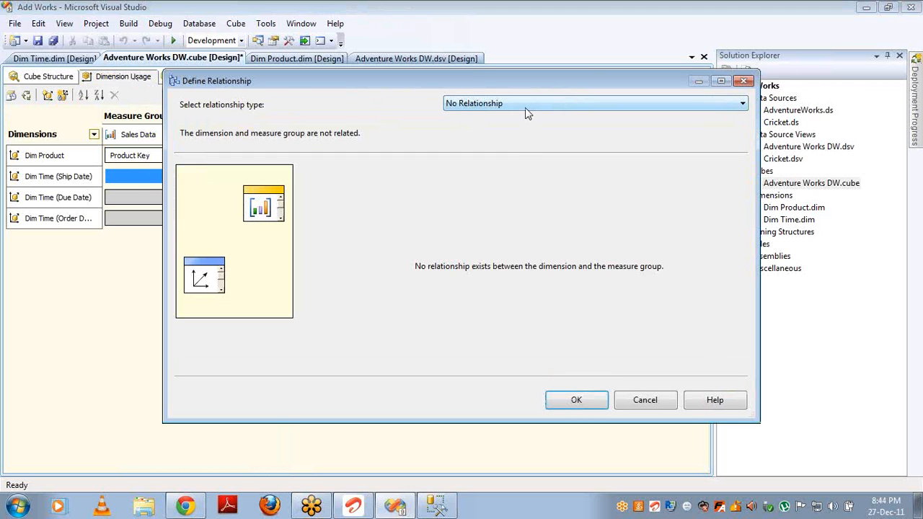
{"action": "scroll", "coordinate": [525, 108], "scroll_direction": "down", "scroll_amount": 1}
{"action": "left_click", "coordinate": [499, 176]}
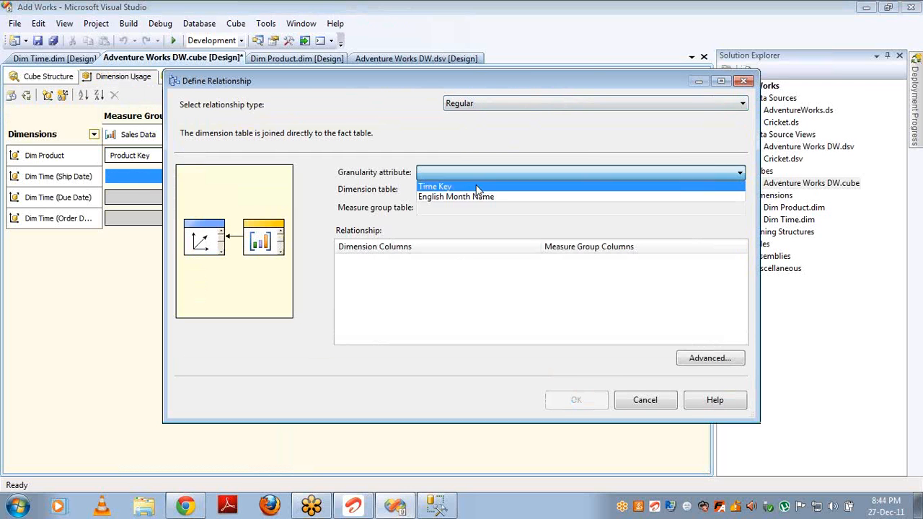
{"action": "left_click", "coordinate": [472, 196]}
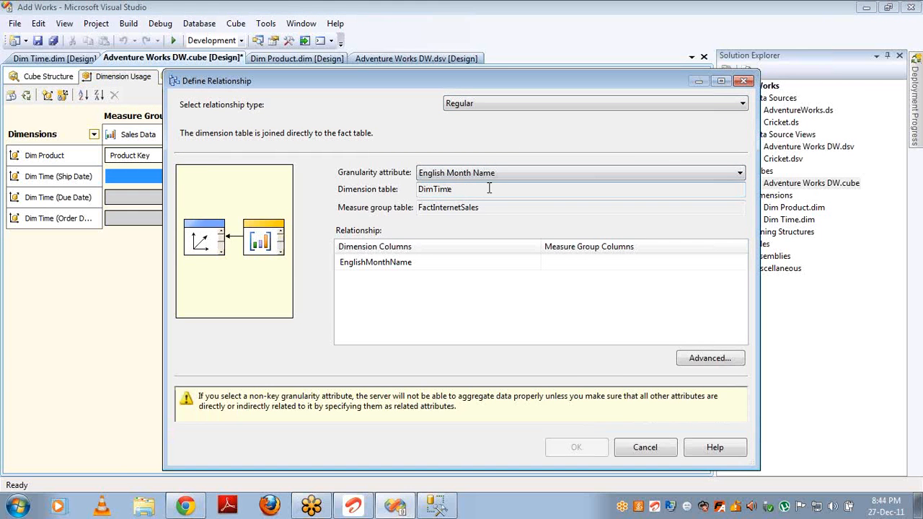
{"action": "left_click", "coordinate": [506, 172]}
{"action": "left_click", "coordinate": [495, 185]}
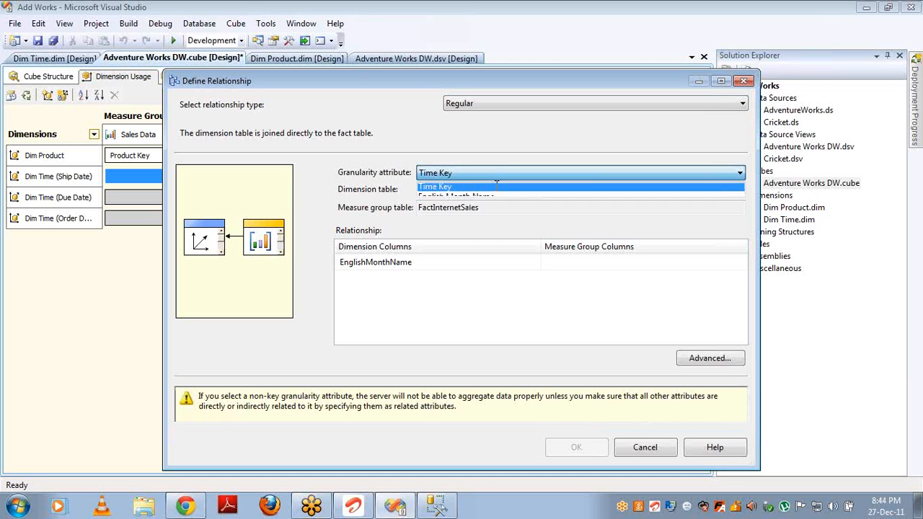
{"action": "left_click", "coordinate": [740, 266]}
{"action": "left_click", "coordinate": [741, 264]}
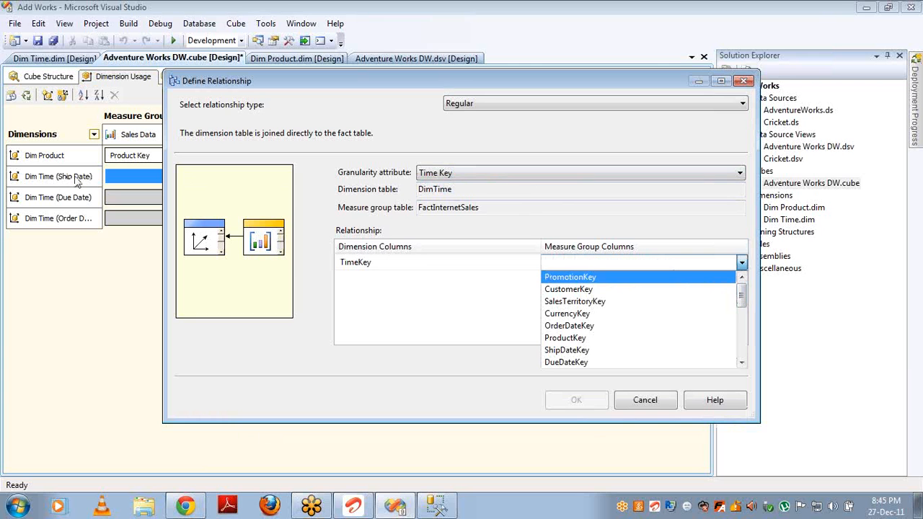
{"action": "left_click", "coordinate": [566, 349]}
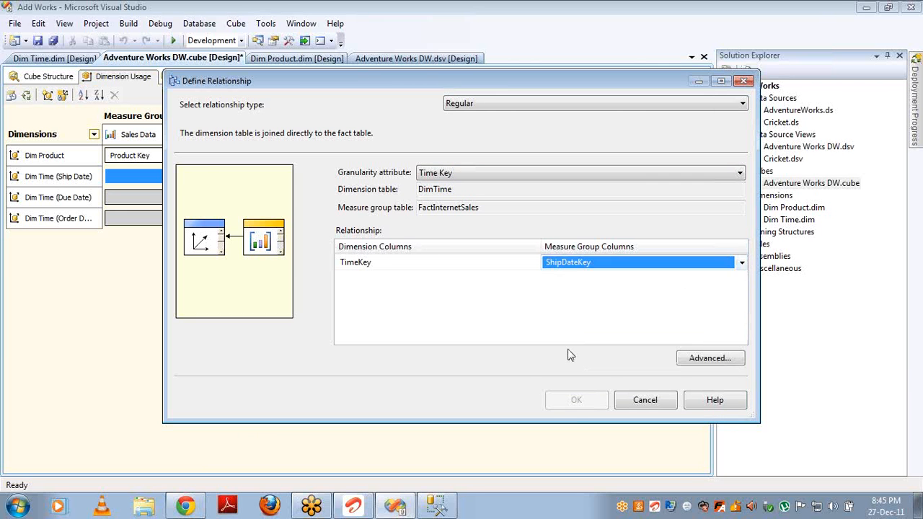
{"action": "left_click", "coordinate": [569, 401]}
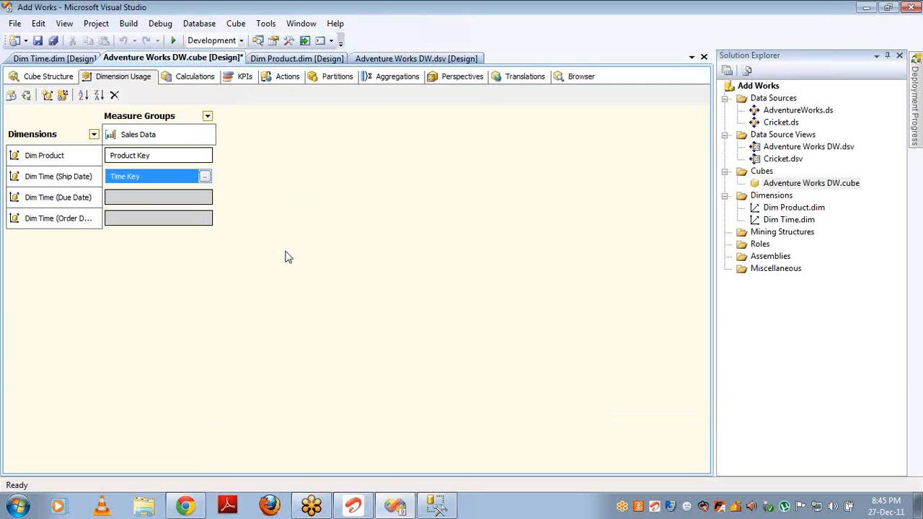
Define a Regular relationship between Due Date and Sales Data, with Time Key granularity and TimeKey matched to DueDateKey
{"action": "left_click", "coordinate": [208, 199]}
{"action": "left_click", "coordinate": [206, 198]}
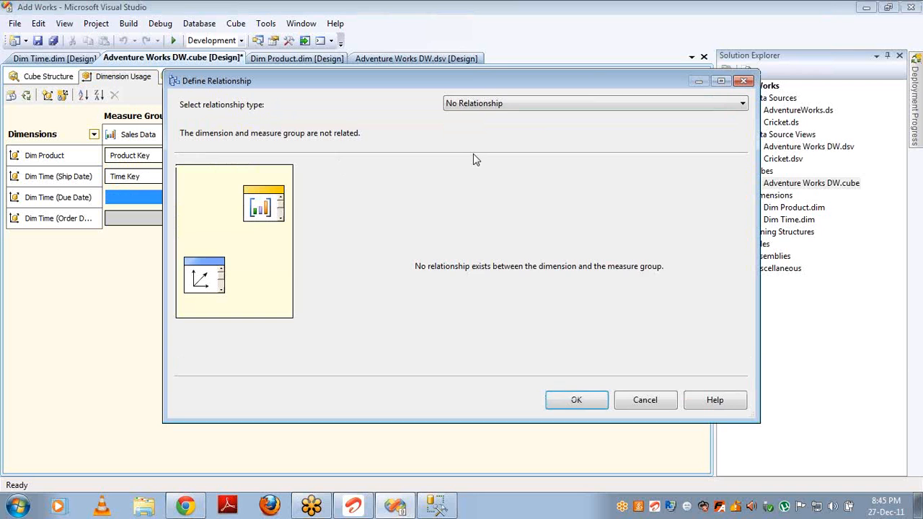
{"action": "scroll", "coordinate": [473, 154], "scroll_direction": "down", "scroll_amount": 1}
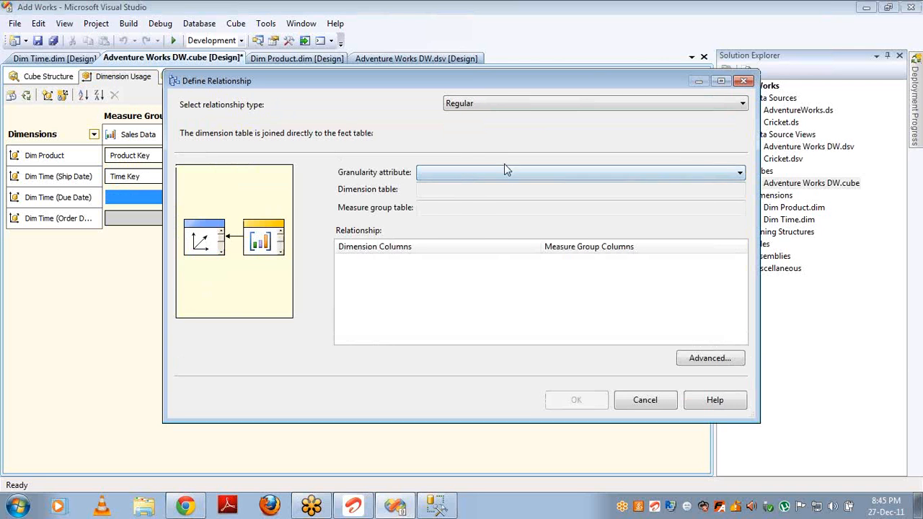
{"action": "left_click", "coordinate": [505, 177]}
{"action": "left_click", "coordinate": [493, 187]}
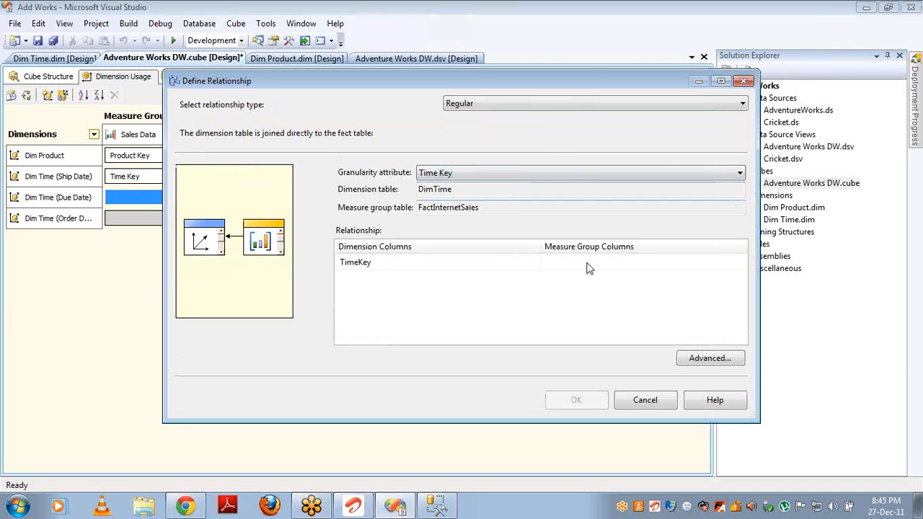
{"action": "left_click", "coordinate": [739, 266]}
{"action": "left_click", "coordinate": [741, 264]}
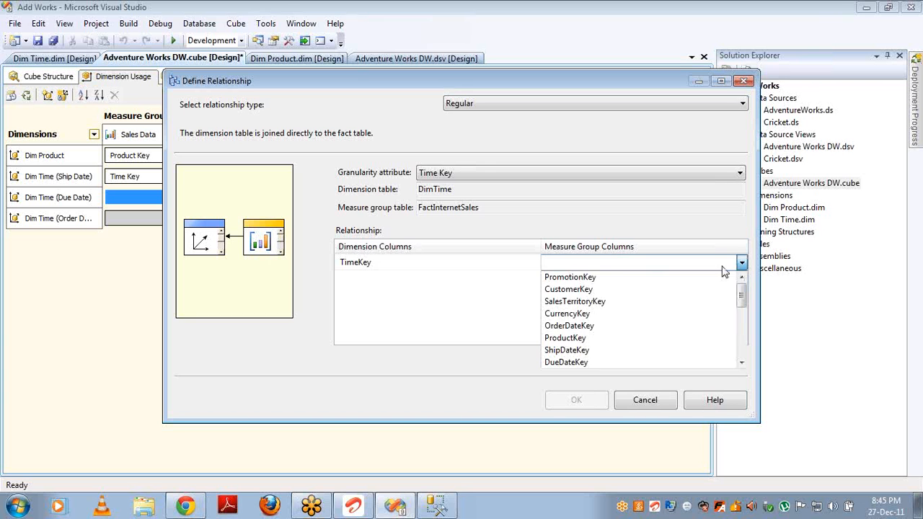
{"action": "left_click", "coordinate": [604, 362]}
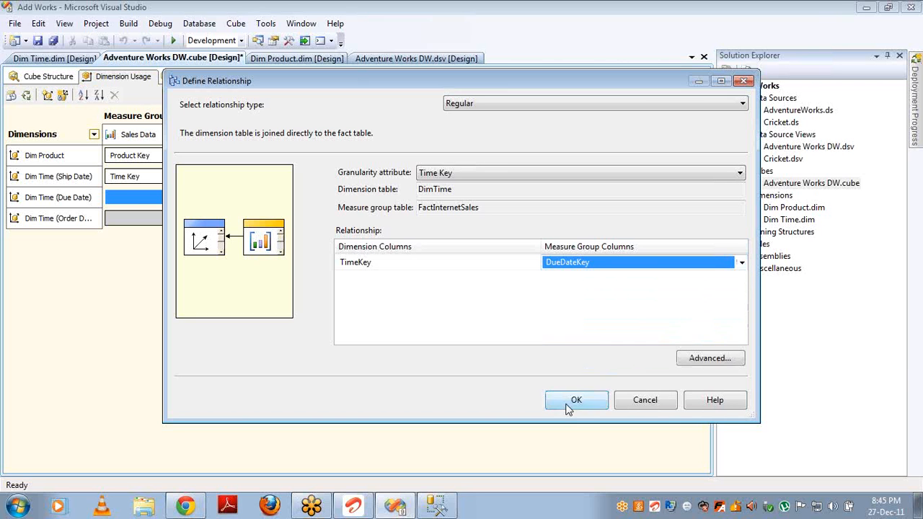
{"action": "left_click", "coordinate": [569, 405]}
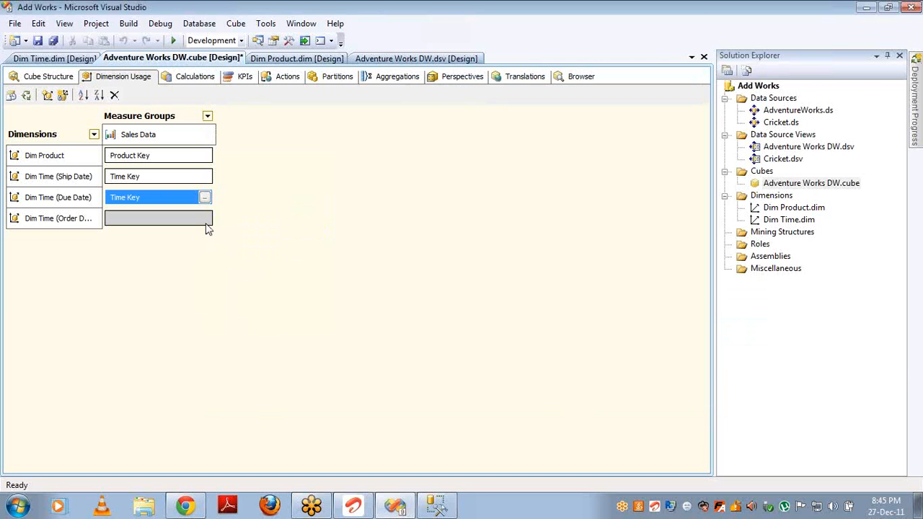
Define a Regular relationship between Order Date and Sales Data, with Time Key granularity and TimeKey matched to OrderDateKey
{"action": "left_click", "coordinate": [206, 225]}
{"action": "left_click", "coordinate": [206, 220]}
{"action": "key", "text": "r"}
{"action": "key", "text": "r"}
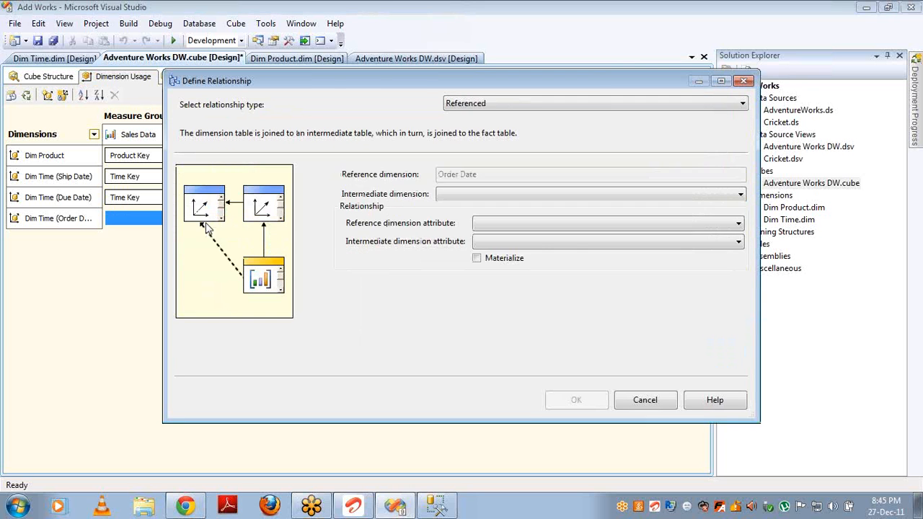
{"action": "key", "text": "r"}
{"action": "left_click", "coordinate": [495, 175]}
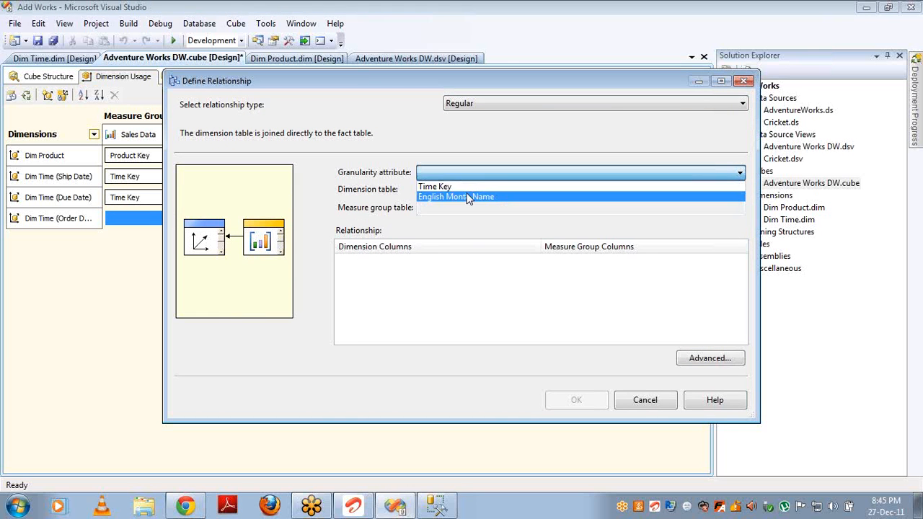
{"action": "left_click", "coordinate": [469, 188]}
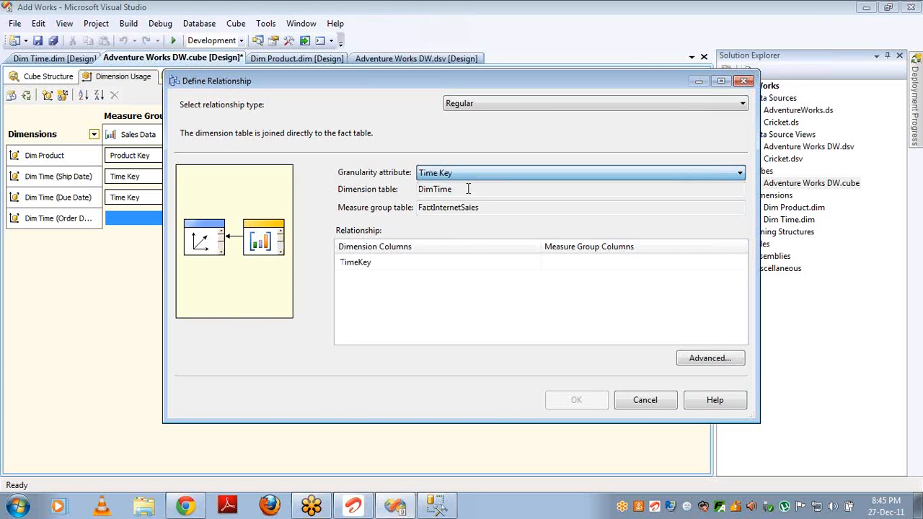
{"action": "left_click", "coordinate": [742, 266]}
{"action": "left_click", "coordinate": [740, 263]}
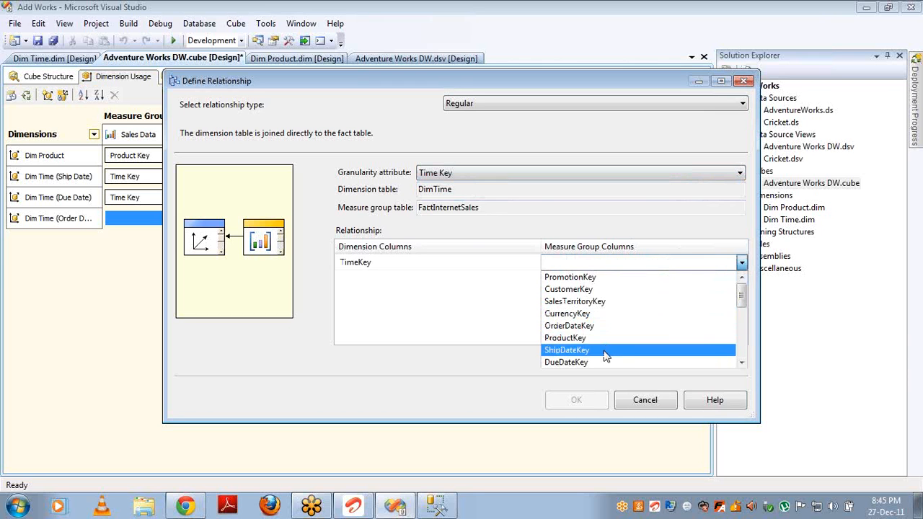
{"action": "left_click", "coordinate": [665, 328]}
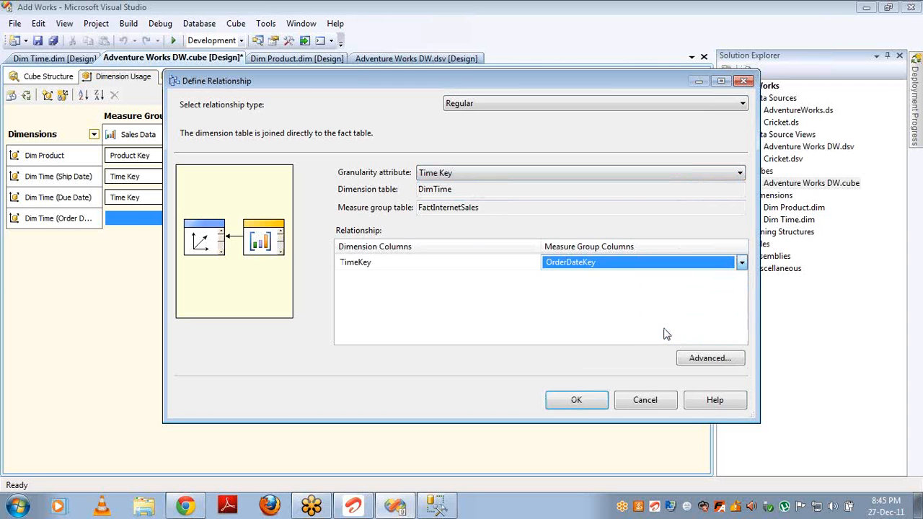
{"action": "left_click", "coordinate": [570, 399]}
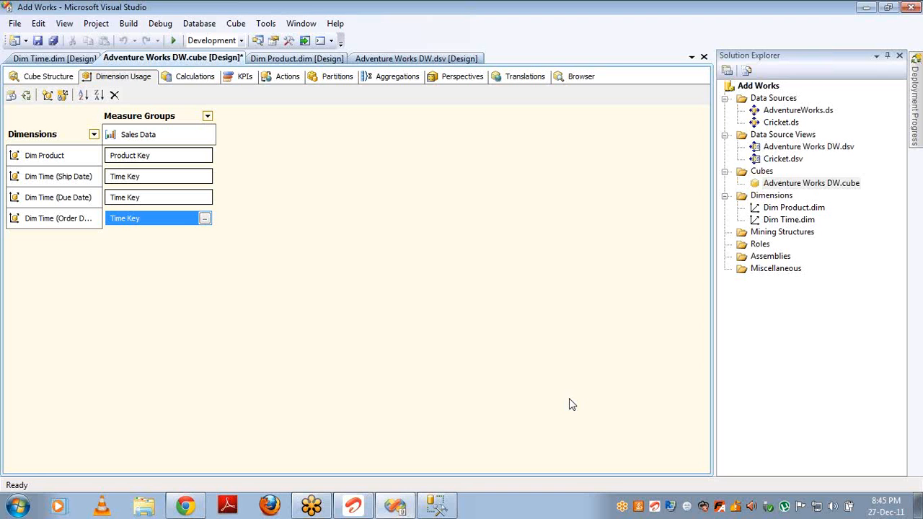
Deploy the project and fully process the Adventure Works DW cube, closing the processing windows
{"action": "left_click", "coordinate": [27, 97]}
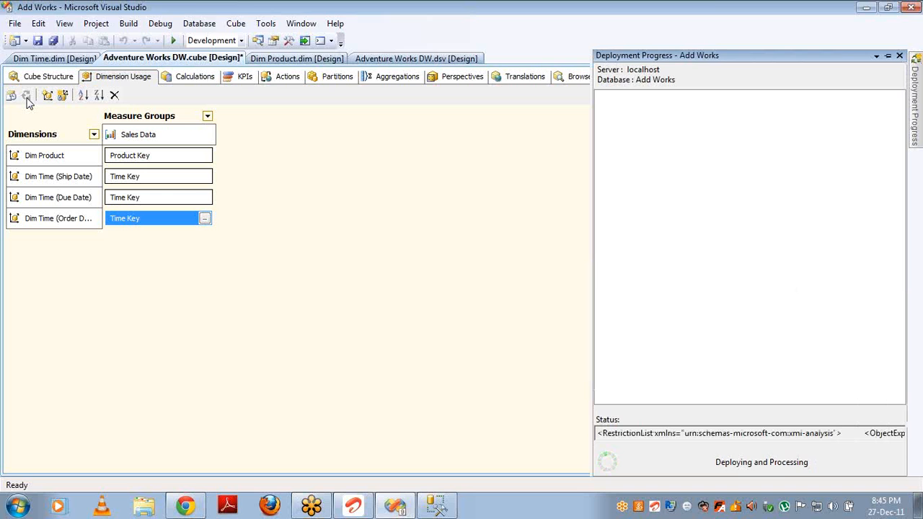
{"action": "key", "text": "Return"}
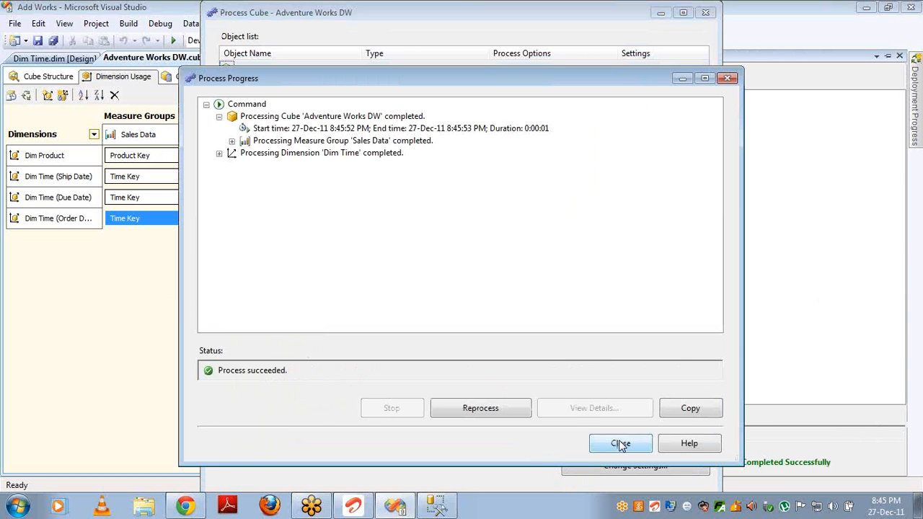
{"action": "left_click", "coordinate": [620, 443]}
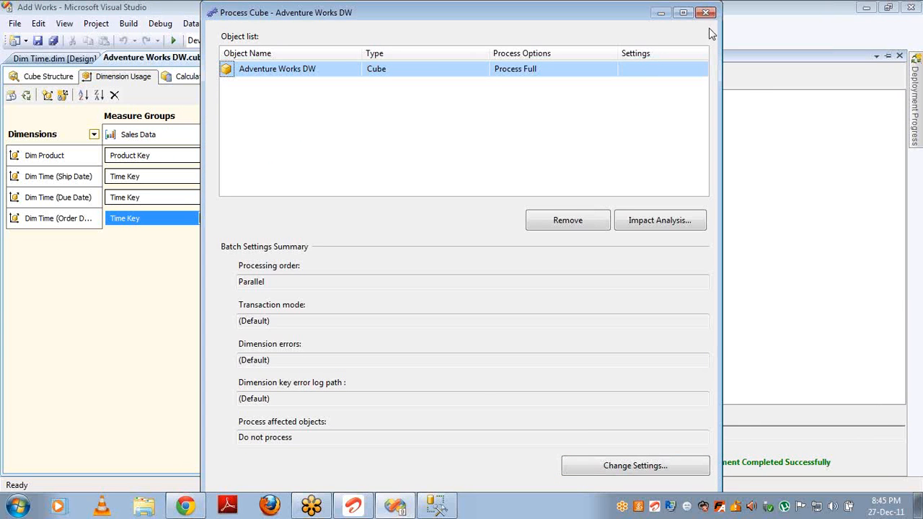
{"action": "left_click", "coordinate": [706, 13]}
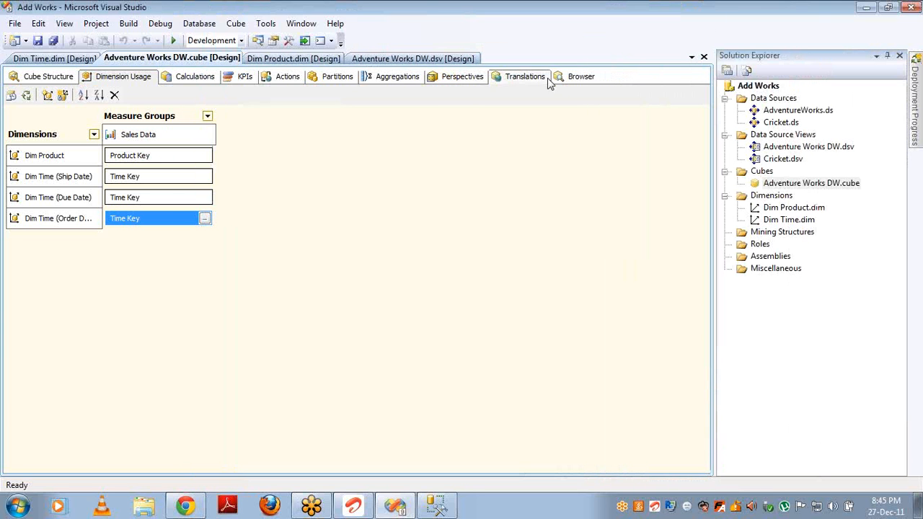
Reconnect the cube browser and break down Sales Amount by Due Date English Month Name in rows instead of English Product Name
{"action": "left_click", "coordinate": [581, 77]}
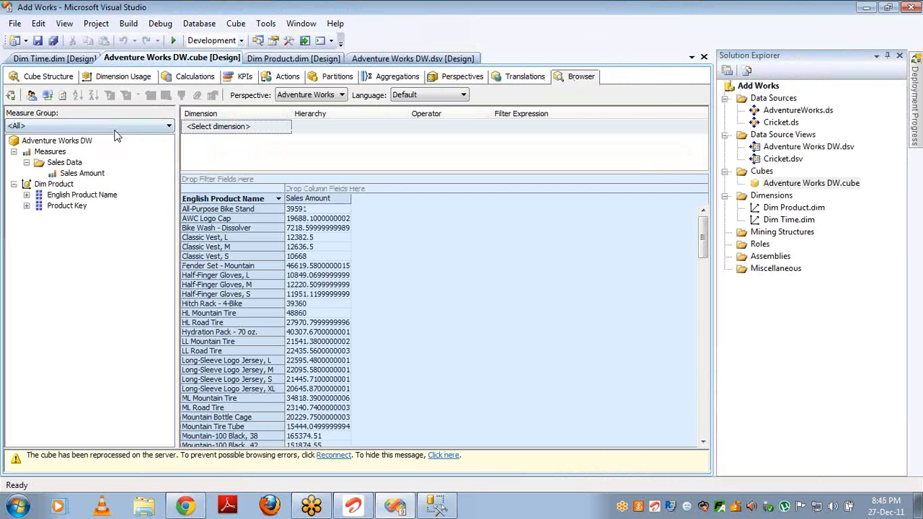
{"action": "left_click", "coordinate": [47, 95]}
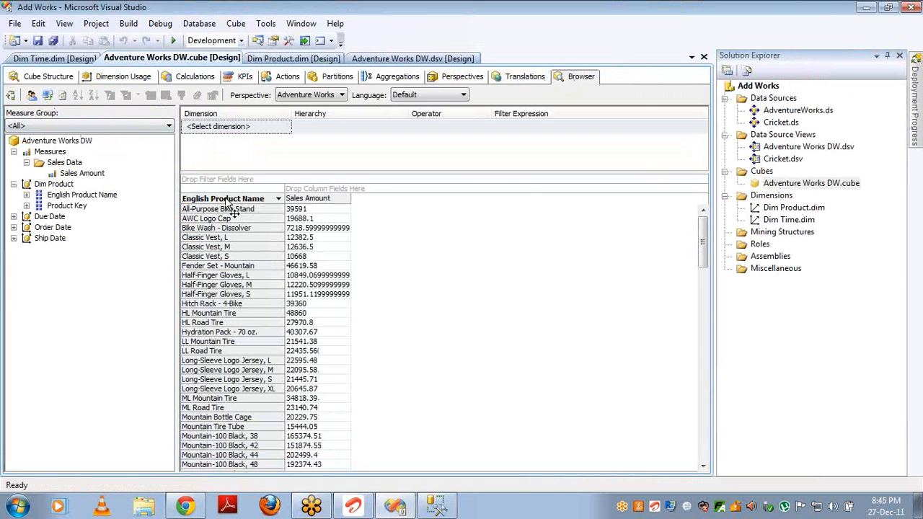
{"action": "left_click_drag", "start_coordinate": [227, 206], "coordinate": [188, 232]}
{"action": "left_click", "coordinate": [13, 216]}
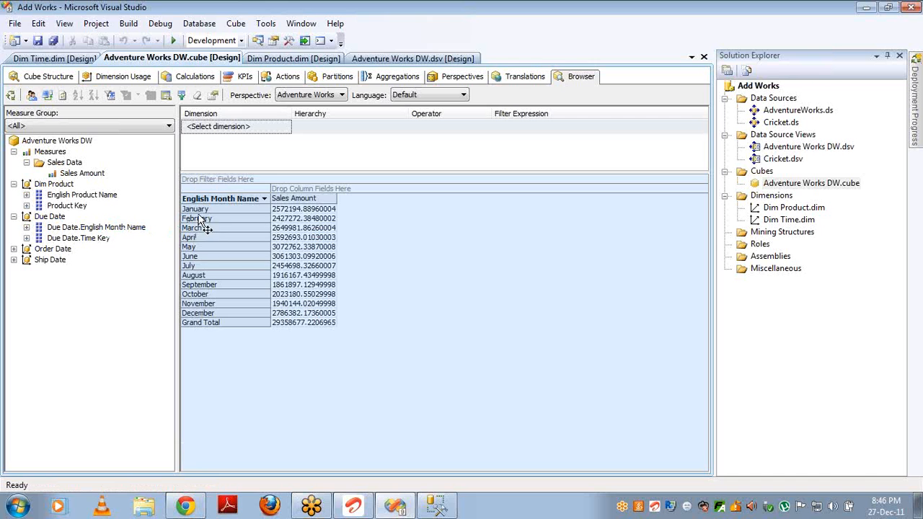
Replace the Due Date months in the browser rows with Order Date English Month Name
{"action": "left_click_drag", "start_coordinate": [213, 199], "coordinate": [101, 238]}
{"action": "left_click", "coordinate": [14, 249]}
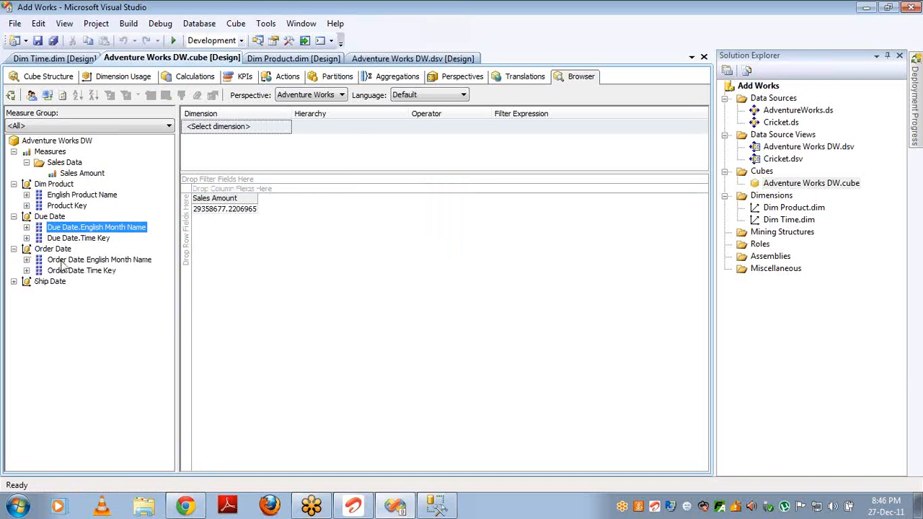
{"action": "left_click_drag", "start_coordinate": [63, 261], "coordinate": [188, 264]}
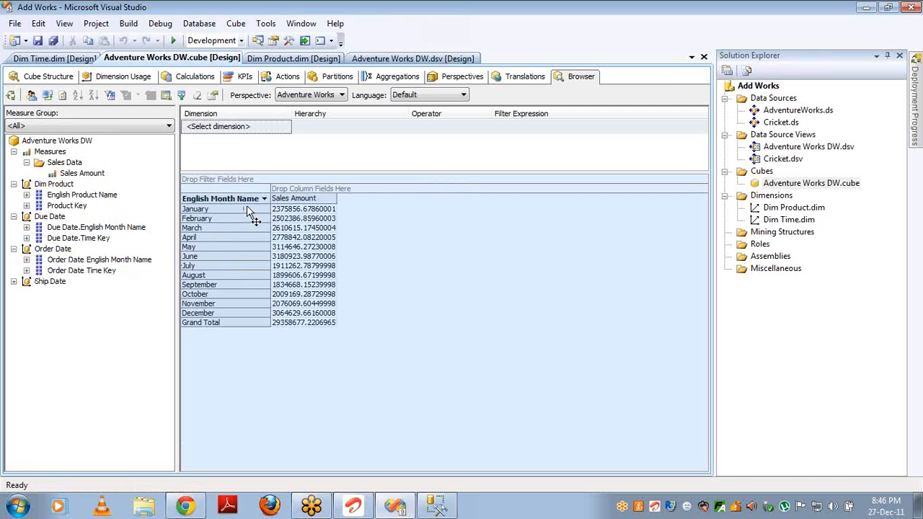
Add Due Date English Month Name as columns to compare Sales Amount by order month and due month
{"action": "left_click_drag", "start_coordinate": [81, 227], "coordinate": [299, 187]}
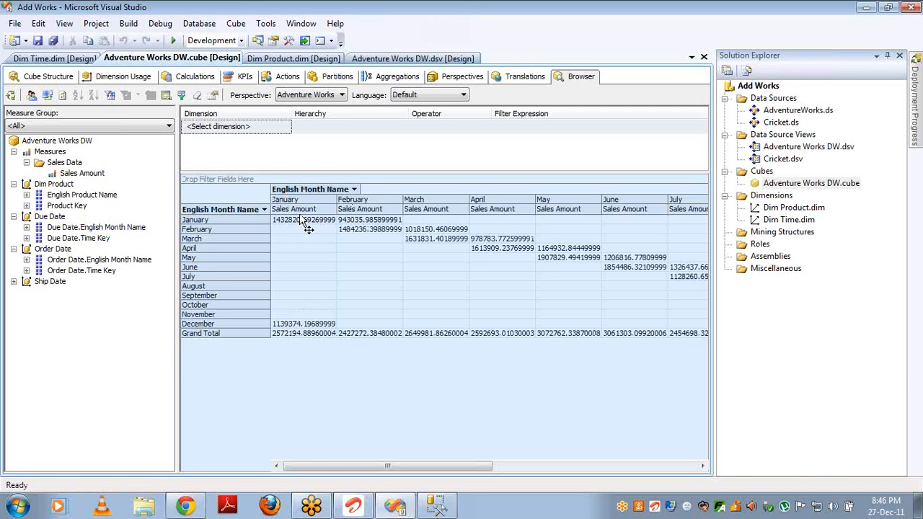
{"action": "left_click", "coordinate": [228, 214]}
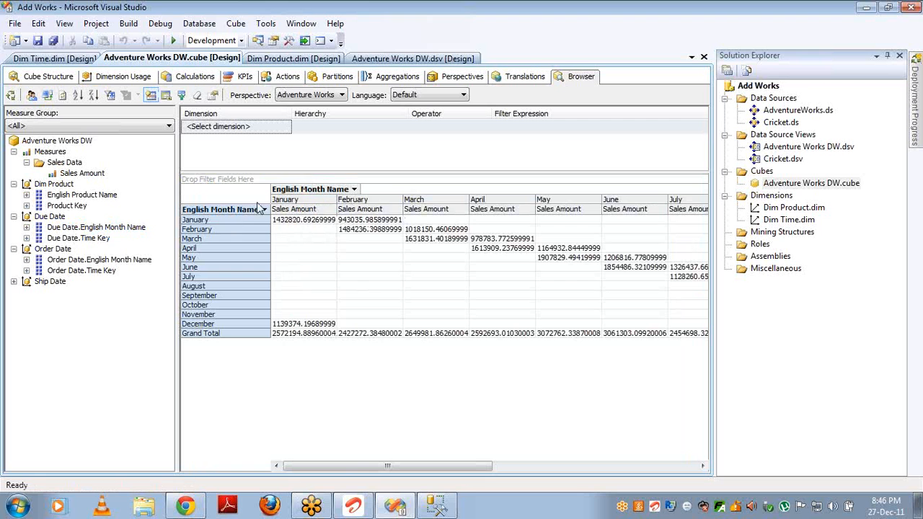
{"action": "left_click", "coordinate": [304, 202]}
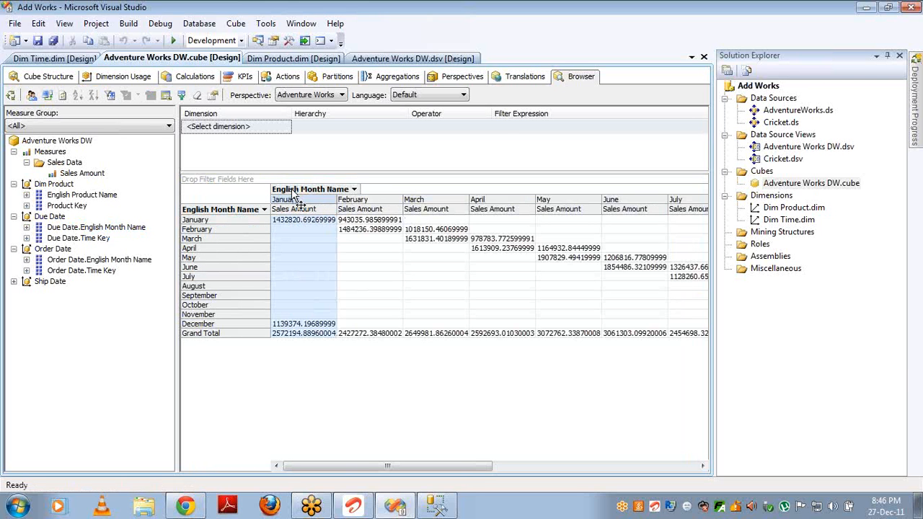
Remove the Due Date month columns and the Order Date month rows from the browser grid
{"action": "left_click_drag", "start_coordinate": [292, 191], "coordinate": [105, 215]}
{"action": "left_click", "coordinate": [229, 203]}
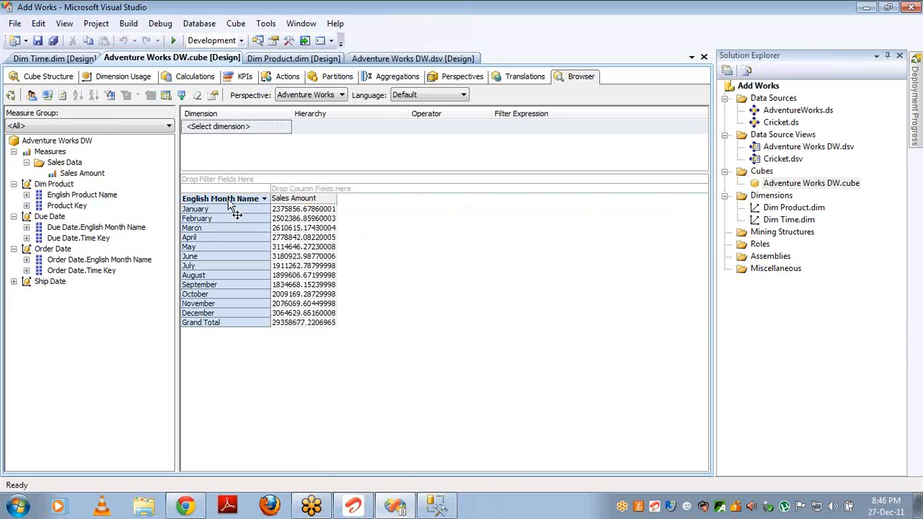
{"action": "left_click_drag", "start_coordinate": [229, 204], "coordinate": [137, 204]}
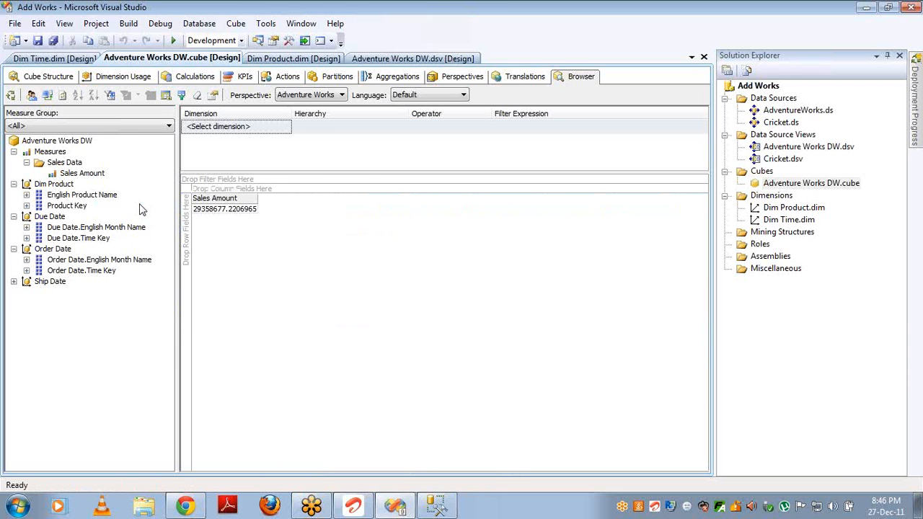
Change the relationship between Dim Product and Sales Data to No Relationship in dimension usage
{"action": "left_click", "coordinate": [123, 76]}
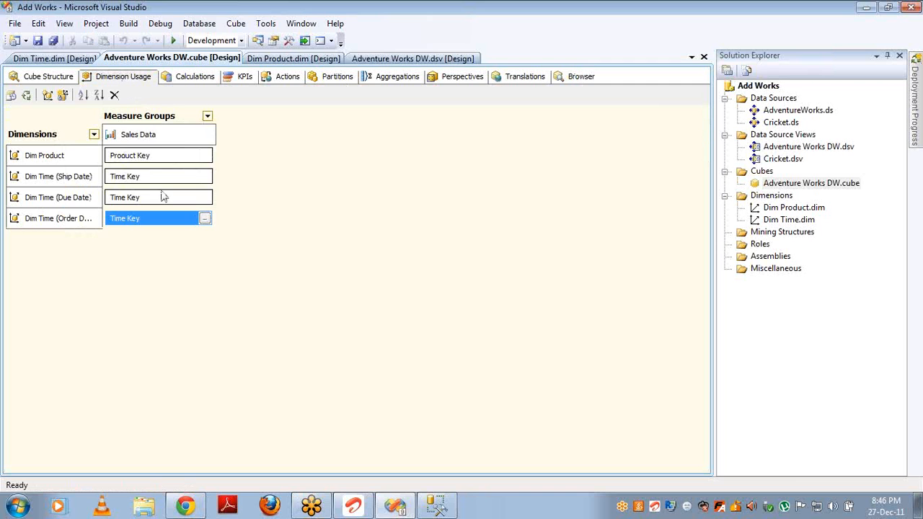
{"action": "left_click", "coordinate": [204, 157]}
{"action": "left_click", "coordinate": [206, 156]}
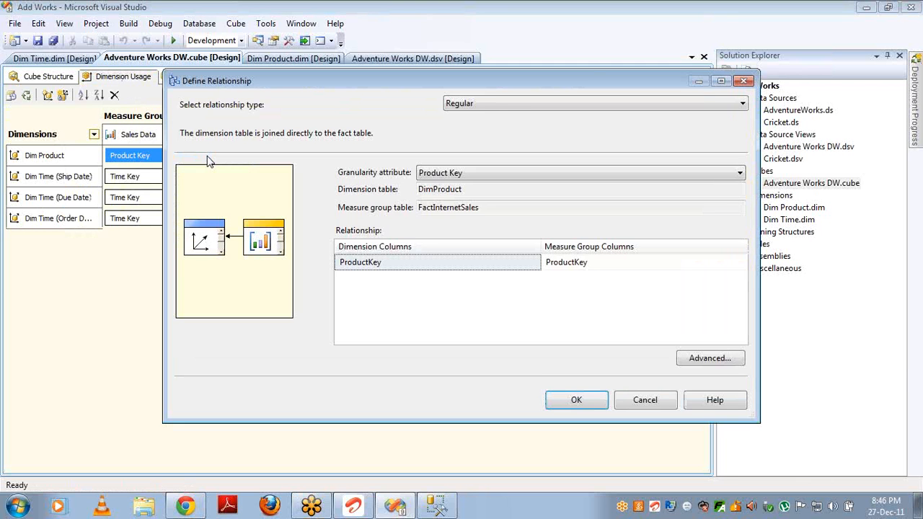
{"action": "key", "text": "Up"}
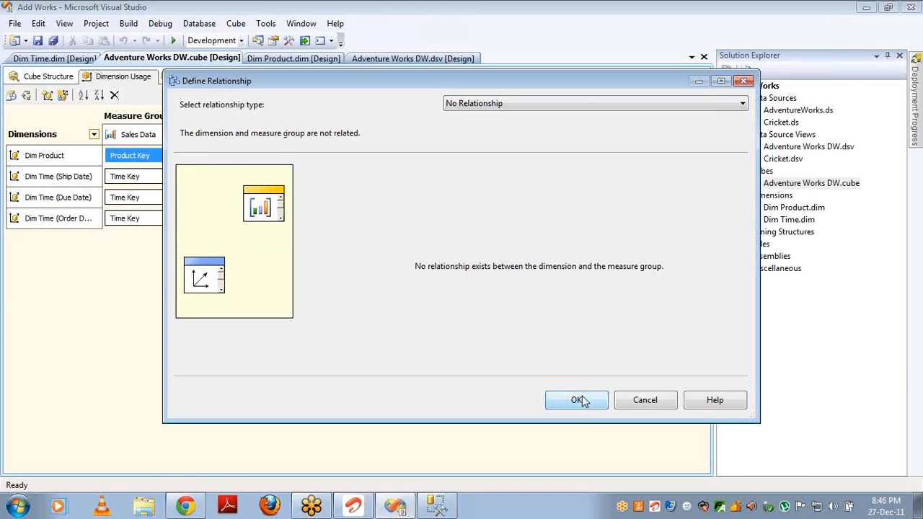
{"action": "left_click", "coordinate": [577, 400]}
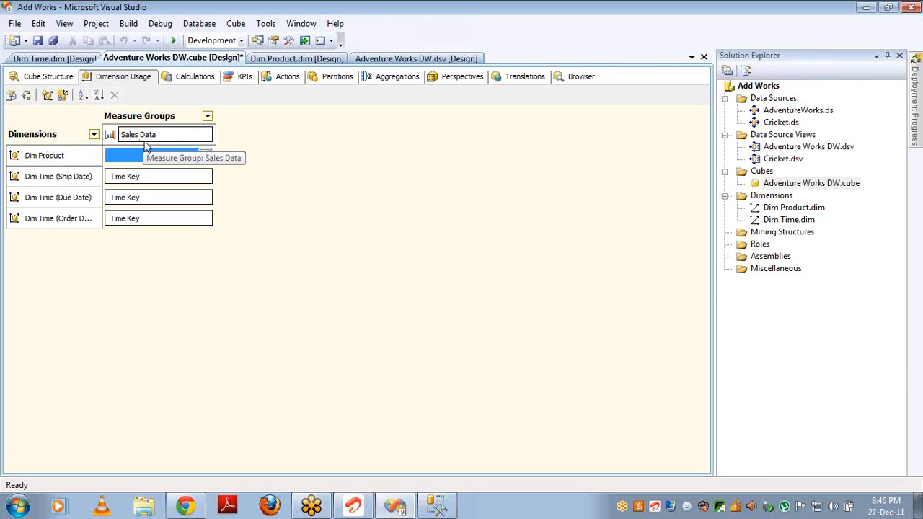
Deploy the project and reprocess the cube with Dim Product unrelated to Sales Data
{"action": "left_click", "coordinate": [26, 95]}
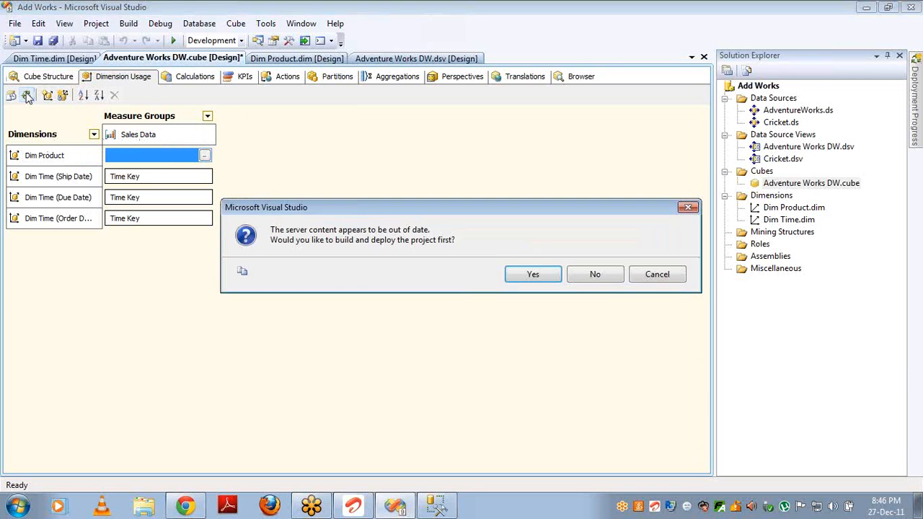
{"action": "key", "text": "Return"}
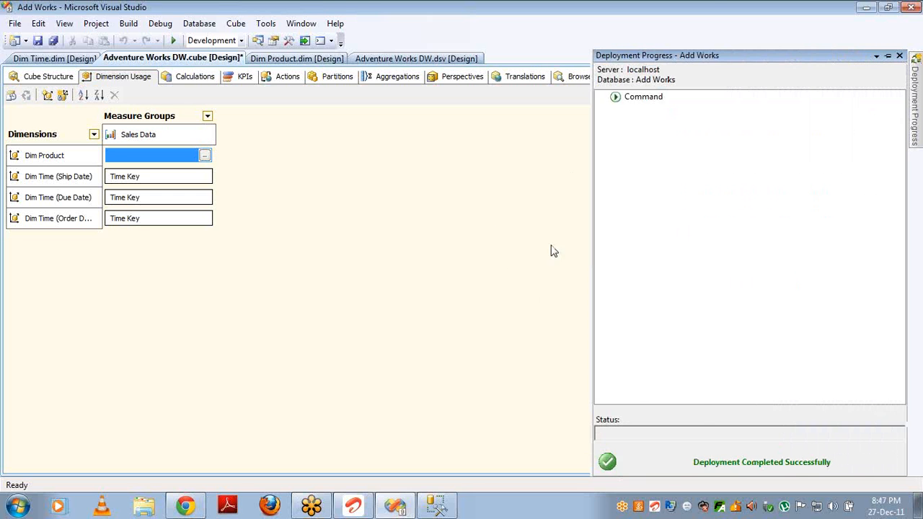
{"action": "key", "text": "Return"}
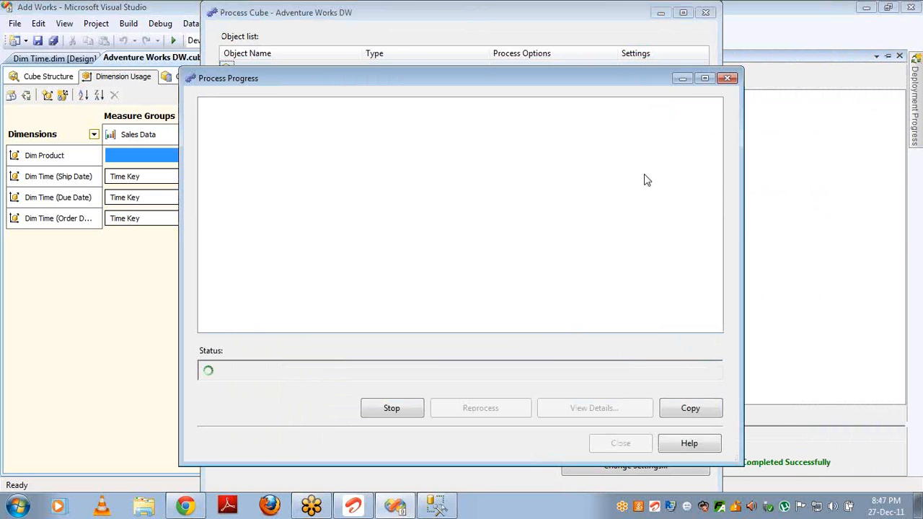
{"action": "left_click", "coordinate": [609, 444]}
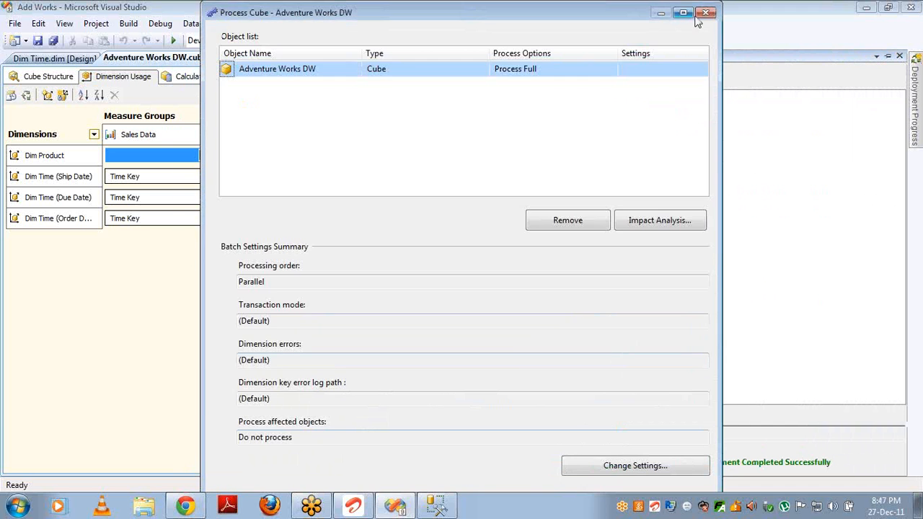
{"action": "left_click", "coordinate": [703, 13]}
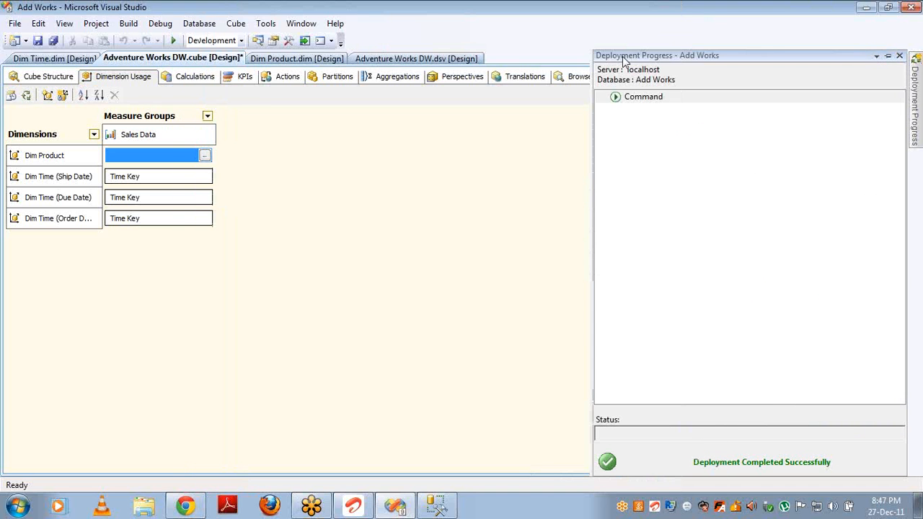
Reconnect the cube browser and break down Sales Amount by English Product Name to examine the amounts per product
{"action": "left_click", "coordinate": [579, 78]}
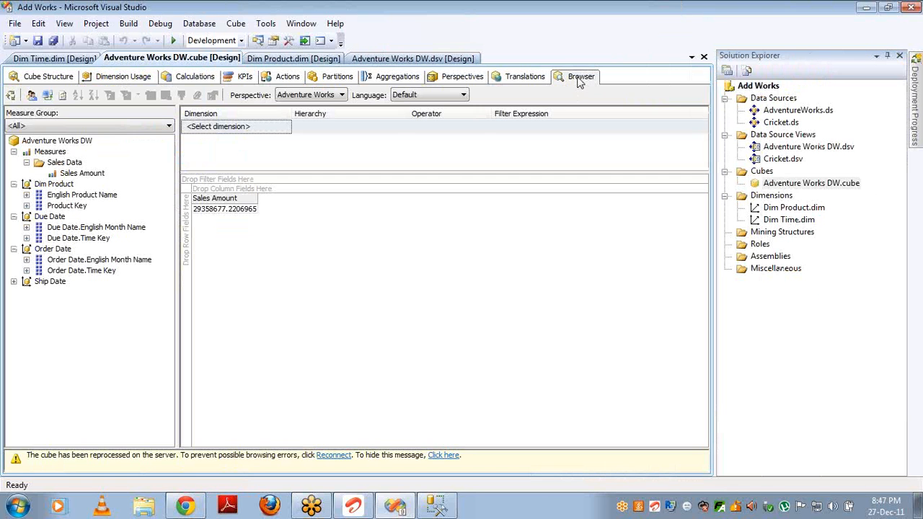
{"action": "left_click", "coordinate": [48, 97]}
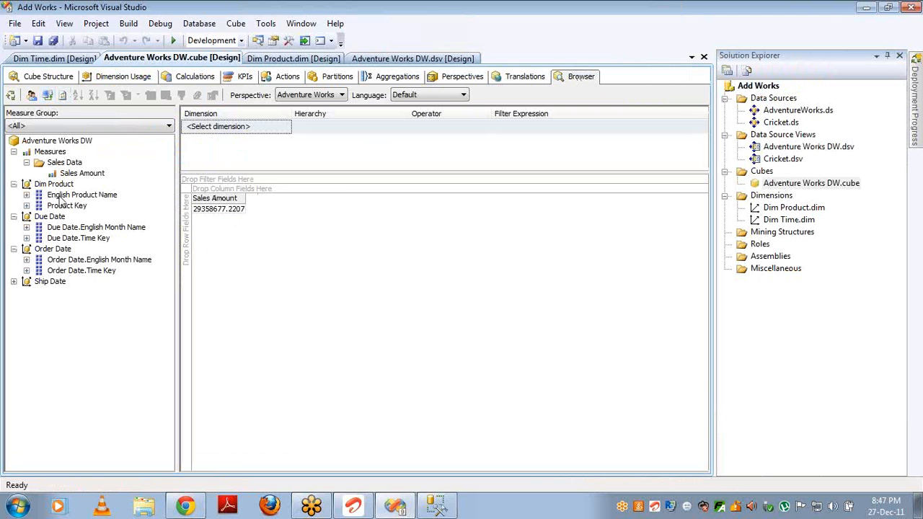
{"action": "left_click_drag", "start_coordinate": [64, 202], "coordinate": [186, 238]}
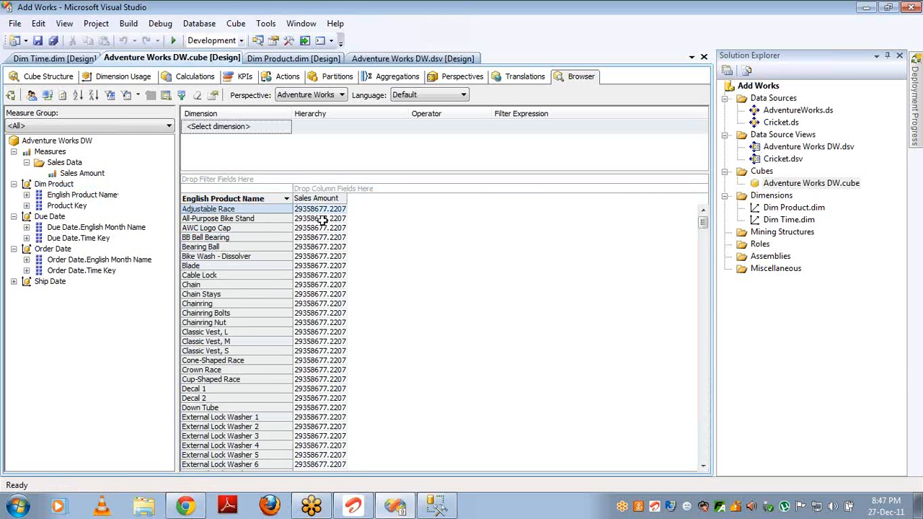
{"action": "mouse_move", "coordinate": [311, 207]}
Compare Dim Product's dimension usage with the browser results and open the Dim Product dimension's design
{"action": "left_click", "coordinate": [142, 85]}
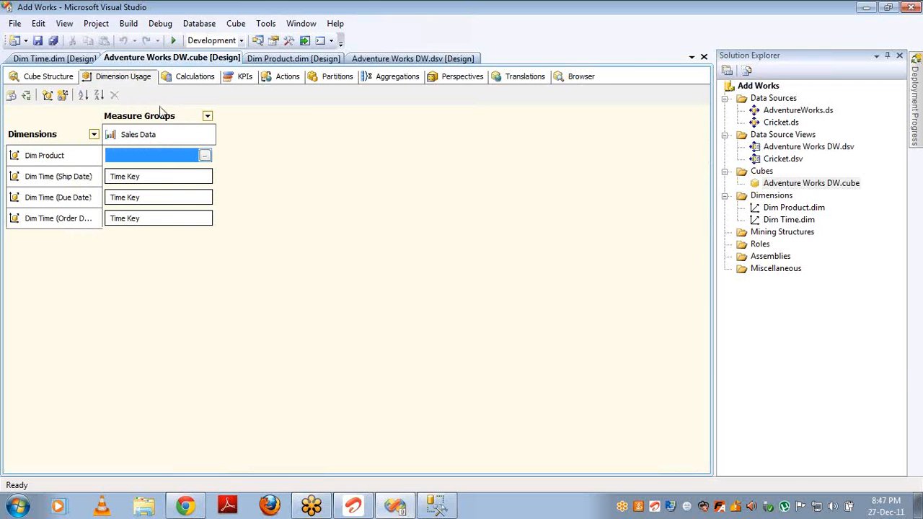
{"action": "left_click", "coordinate": [581, 76]}
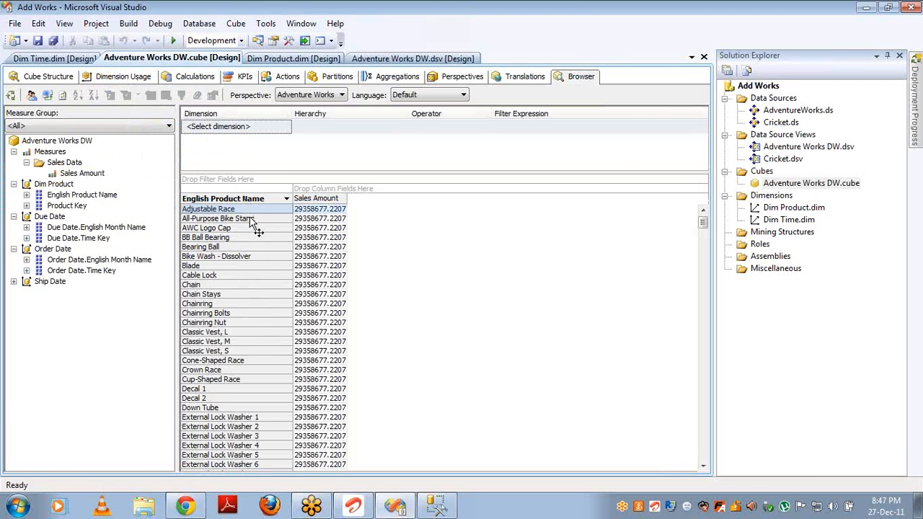
{"action": "double_click", "coordinate": [793, 208]}
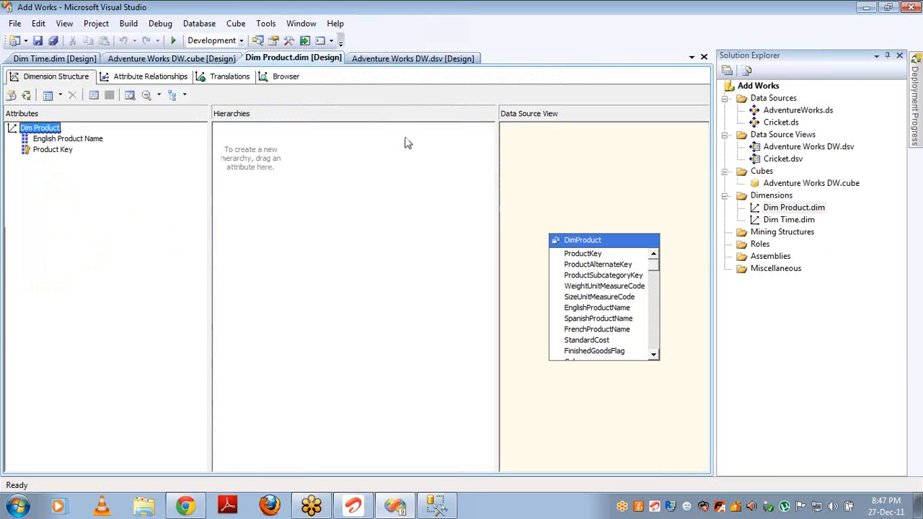
Browse the Dim Product members, then remove and re-add English Product Name as the rows in the cube browser
{"action": "left_click", "coordinate": [286, 77]}
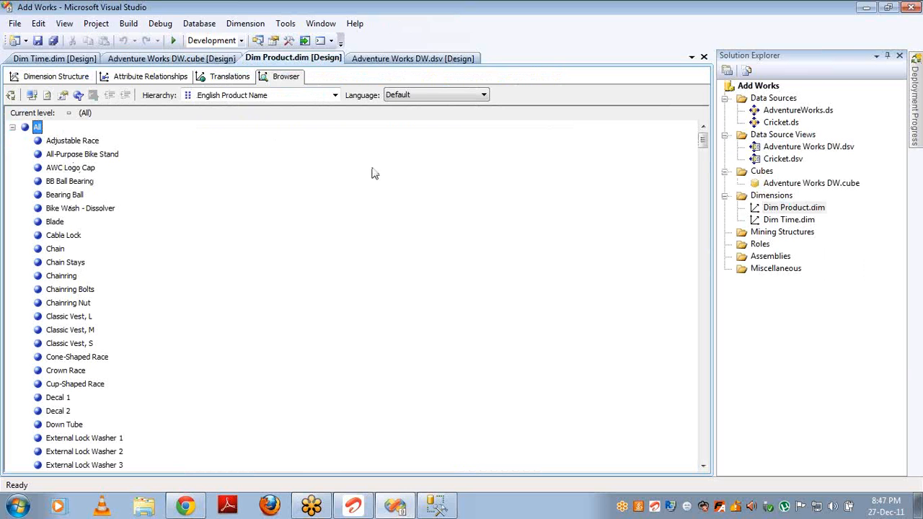
{"action": "left_click", "coordinate": [209, 58]}
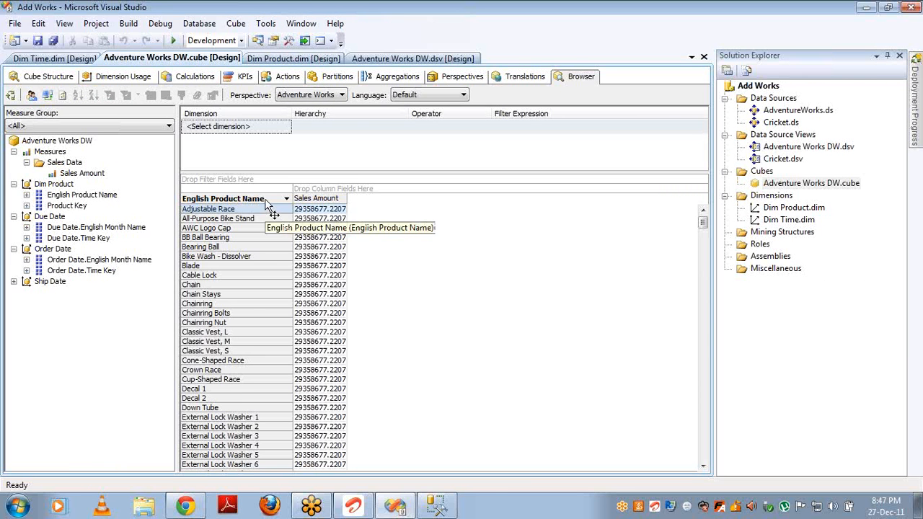
{"action": "left_click_drag", "start_coordinate": [267, 206], "coordinate": [308, 258]}
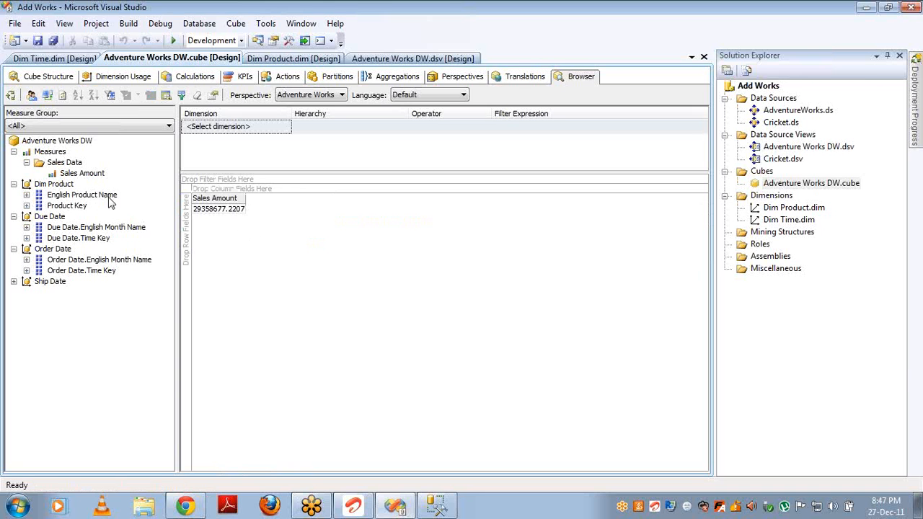
{"action": "left_click_drag", "start_coordinate": [110, 202], "coordinate": [186, 243]}
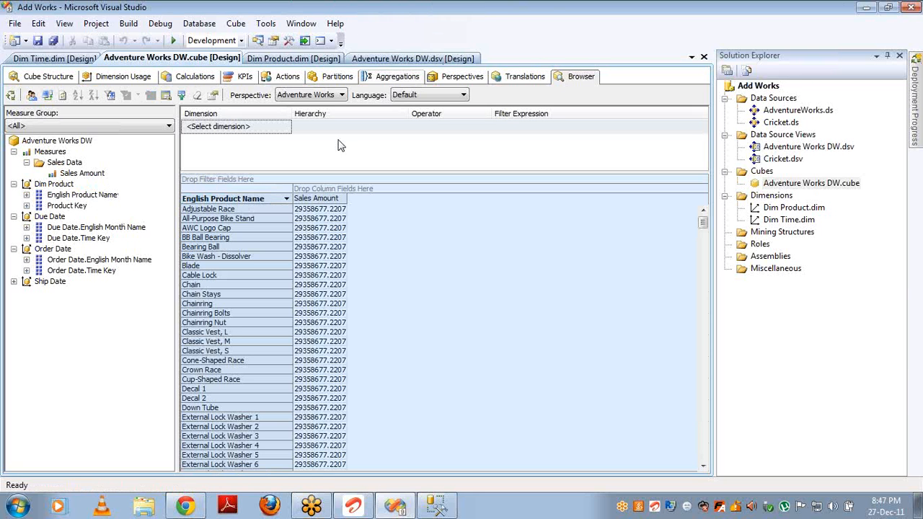
{"action": "mouse_move", "coordinate": [341, 237]}
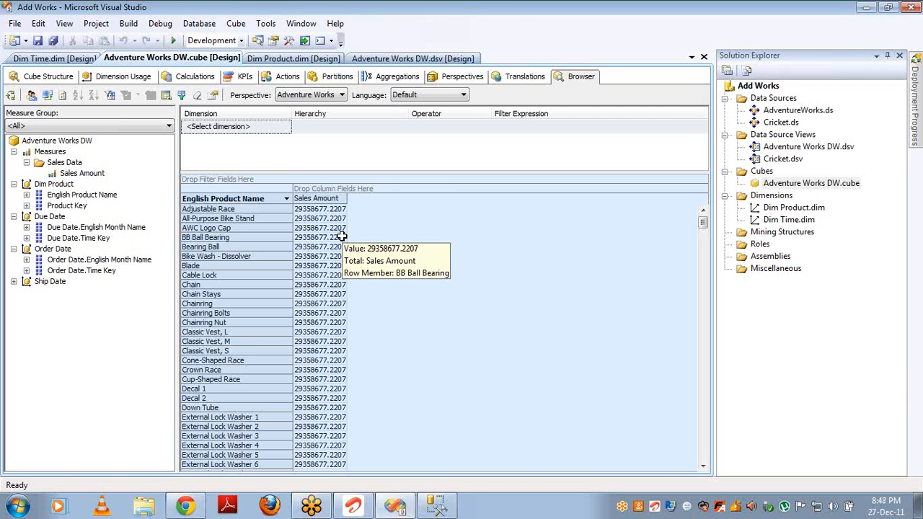
Examine the Sales Amount shown for individual products, including Adjustable Race and AWC Logo Cap, in the cube browser
{"action": "left_click", "coordinate": [257, 200]}
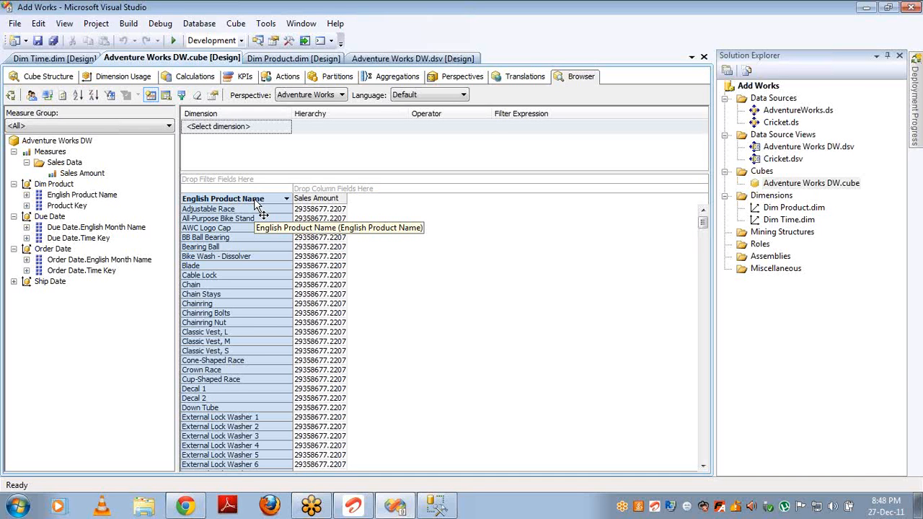
{"action": "left_click", "coordinate": [241, 218]}
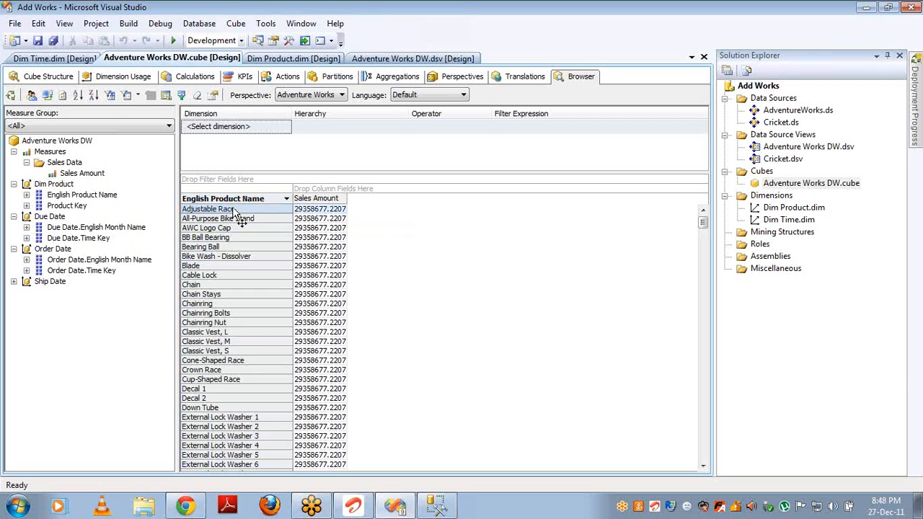
{"action": "left_click", "coordinate": [232, 228]}
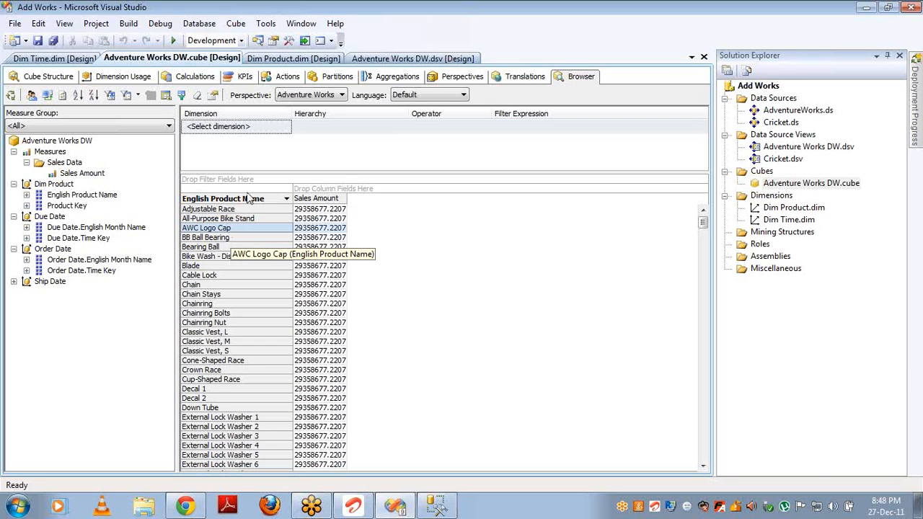
{"action": "left_click", "coordinate": [320, 209]}
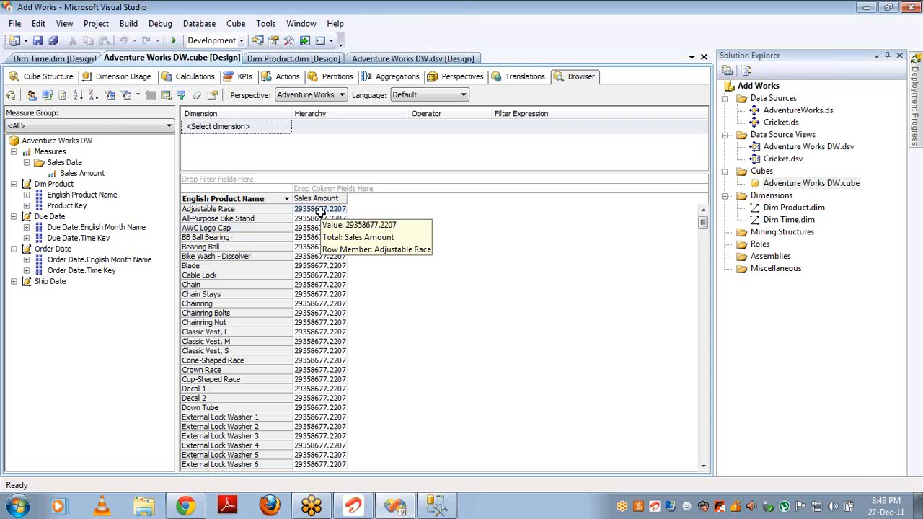
Compare Dim Product's dimension usage with the browser results and review the Ship Date dimension in the cube structure
{"action": "left_click", "coordinate": [124, 77]}
{"action": "left_click", "coordinate": [578, 78]}
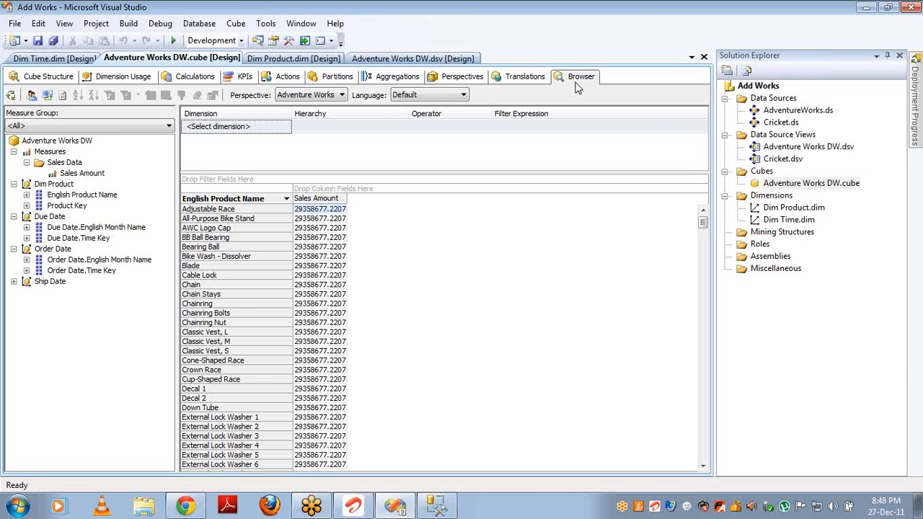
{"action": "left_click", "coordinate": [122, 76]}
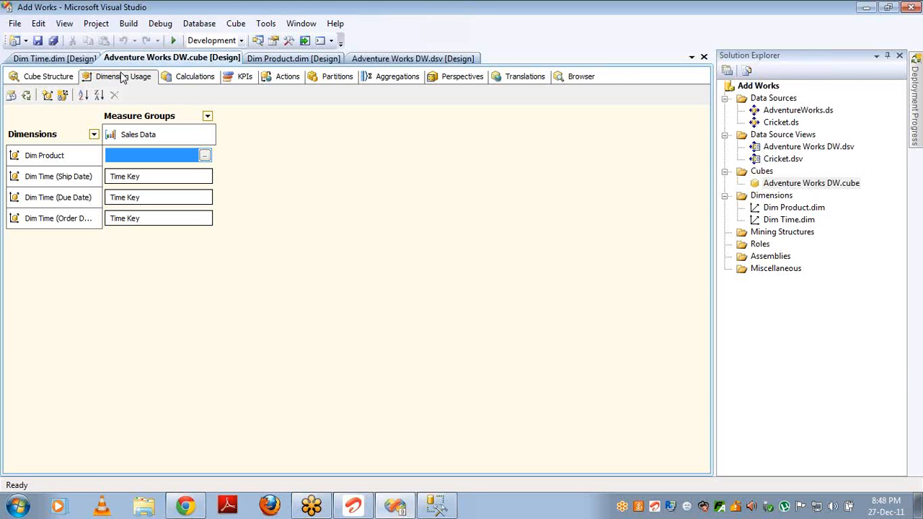
{"action": "left_click", "coordinate": [46, 76]}
{"action": "left_click", "coordinate": [49, 336]}
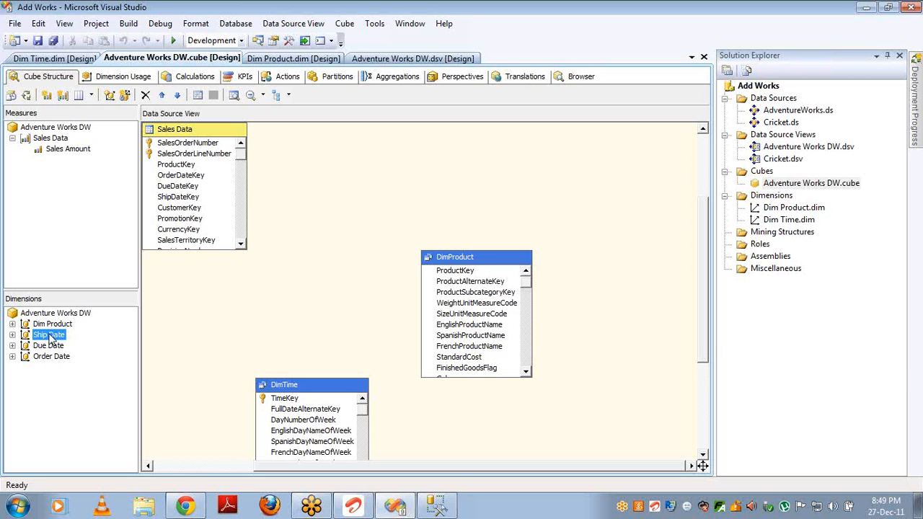
{"action": "left_click", "coordinate": [911, 34]}
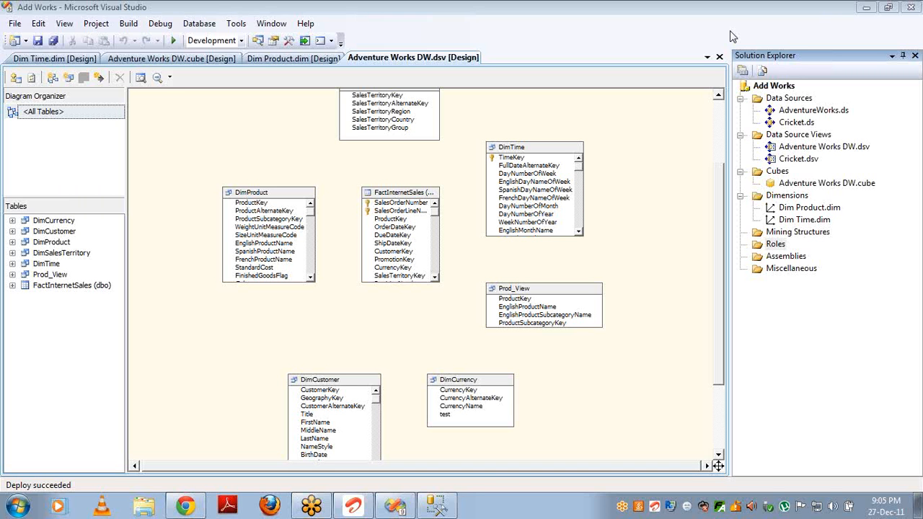
Set AttributeHierarchyVisible to False for the Product Key attribute of the Dim Product dimension
{"action": "double_click", "coordinate": [800, 207]}
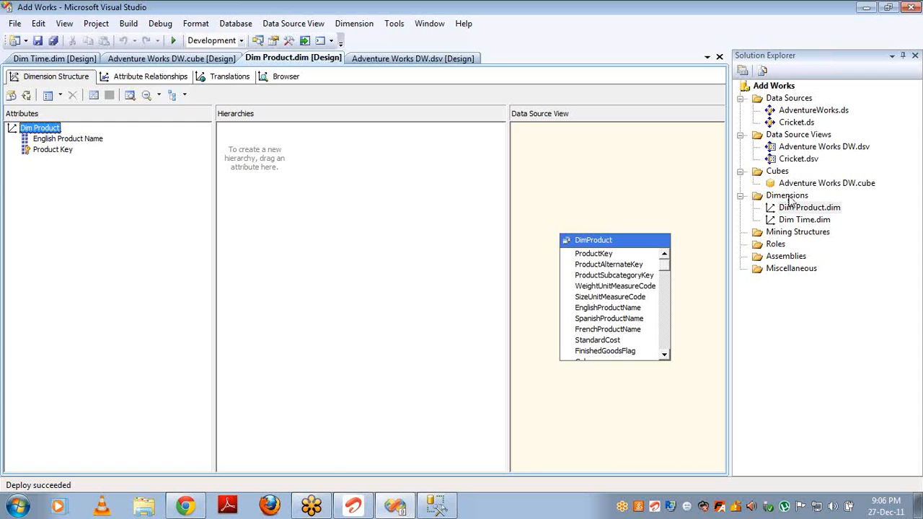
{"action": "left_click", "coordinate": [51, 151]}
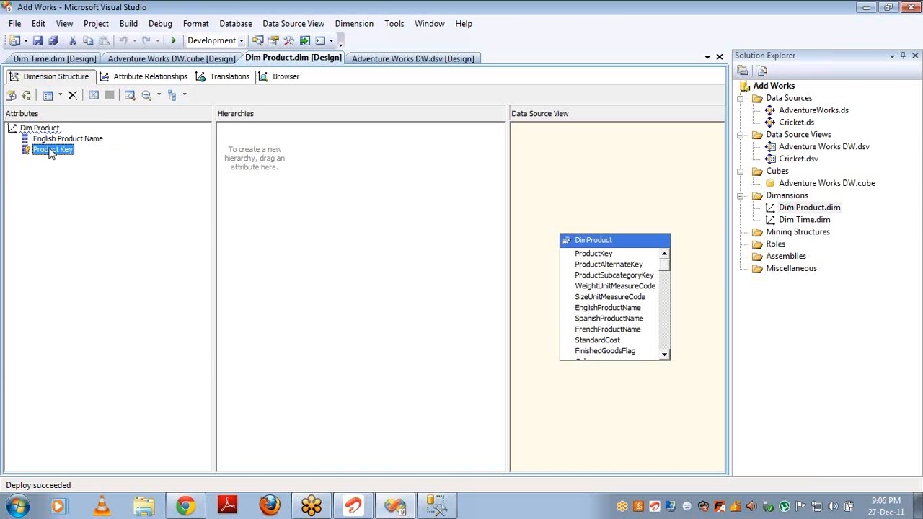
{"action": "key", "text": "F4"}
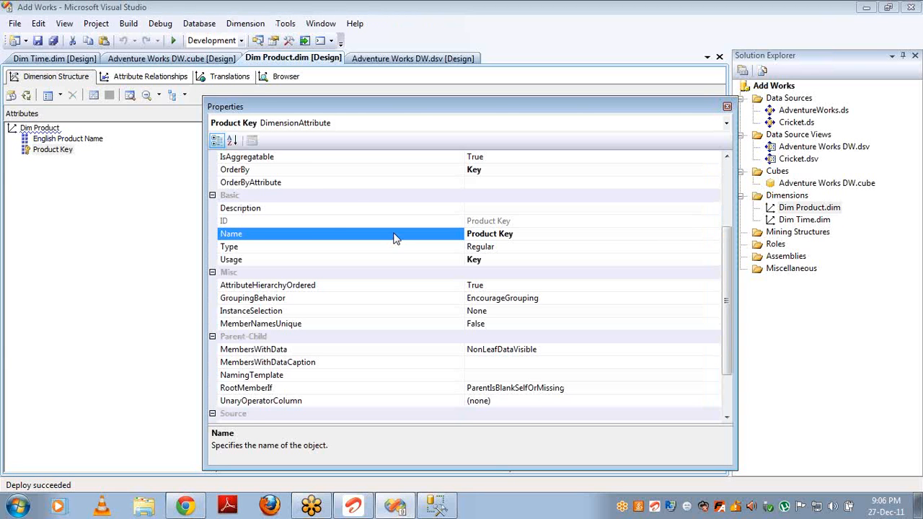
{"action": "left_click", "coordinate": [727, 175]}
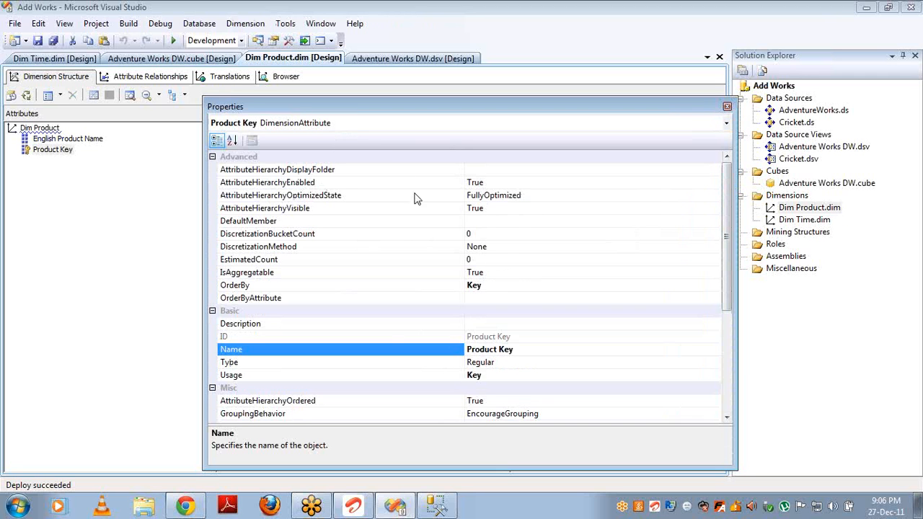
{"action": "left_click", "coordinate": [499, 209]}
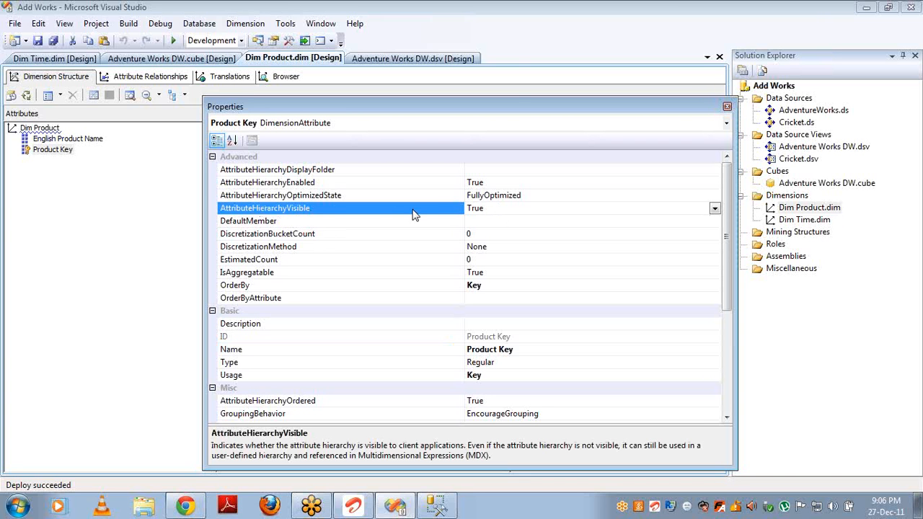
{"action": "double_click", "coordinate": [497, 208]}
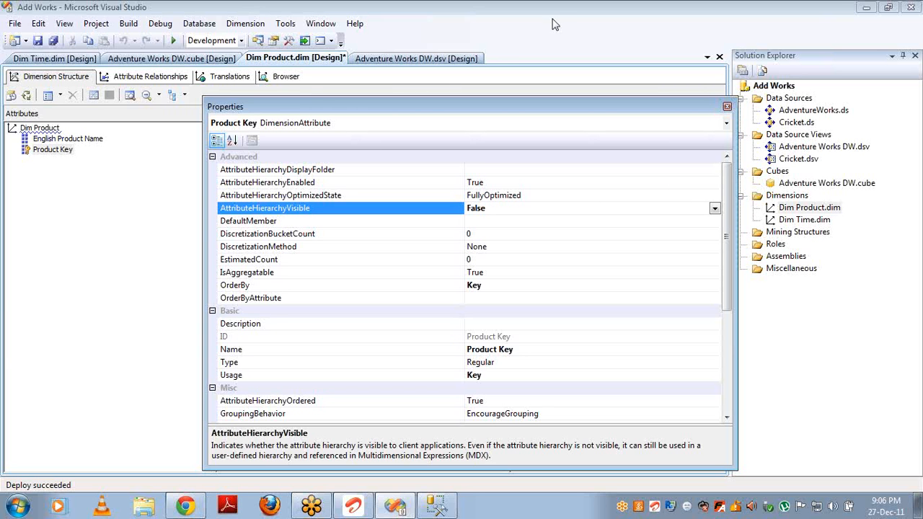
Check Product Key in the cube browser, then start processing the cube and agree to build and deploy the project first
{"action": "left_click", "coordinate": [209, 59]}
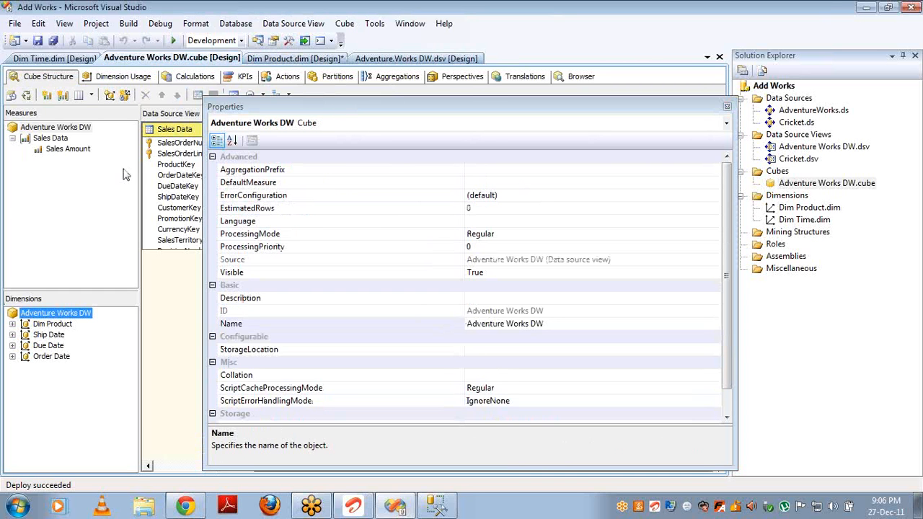
{"action": "left_click", "coordinate": [580, 76]}
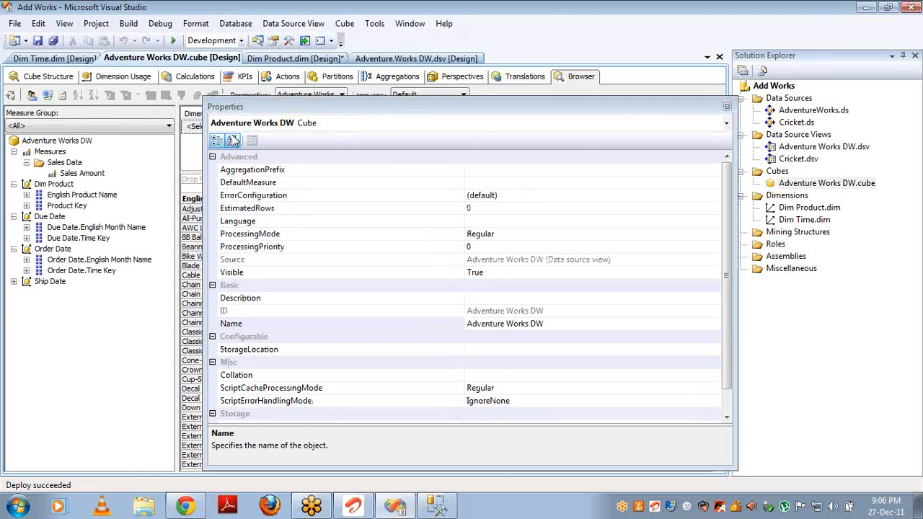
{"action": "left_click", "coordinate": [67, 206]}
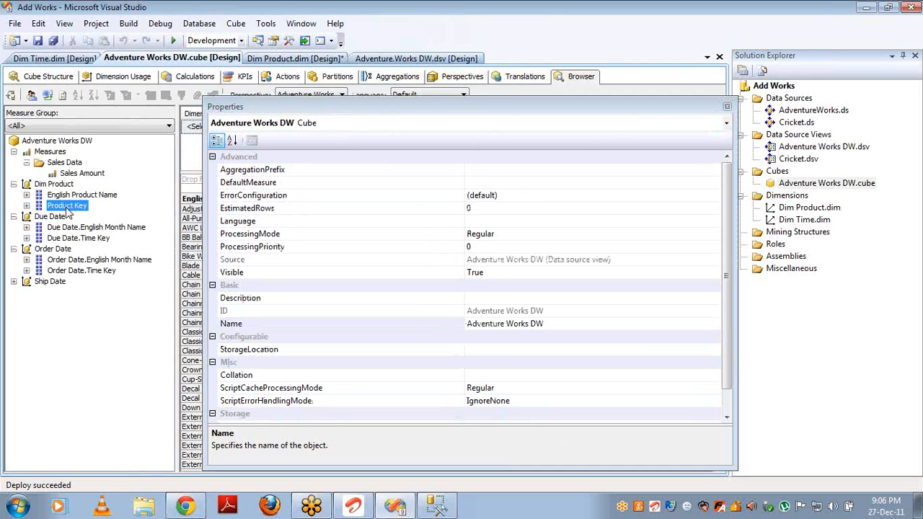
{"action": "left_click", "coordinate": [11, 96]}
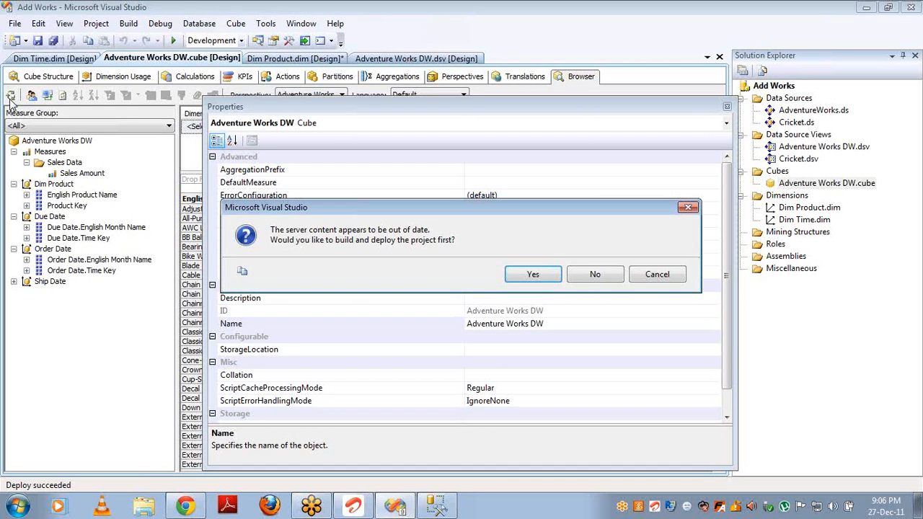
{"action": "key", "text": "Return"}
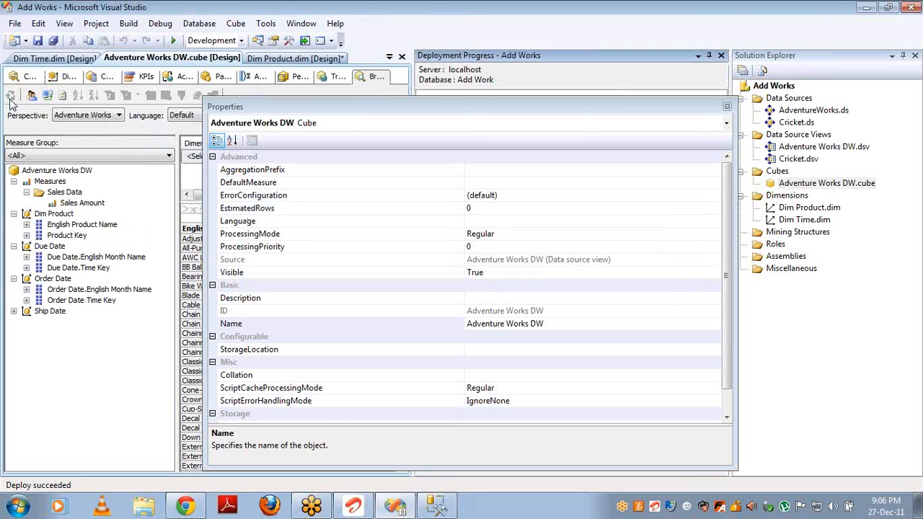
Process the Adventure Works DW cube with Process Full and reconnect its browser
{"action": "left_click", "coordinate": [11, 96]}
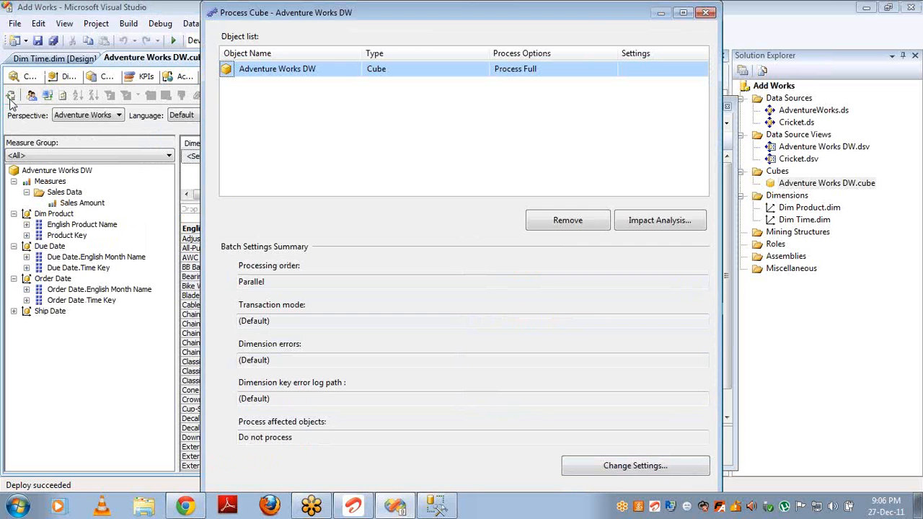
{"action": "key", "text": "Return"}
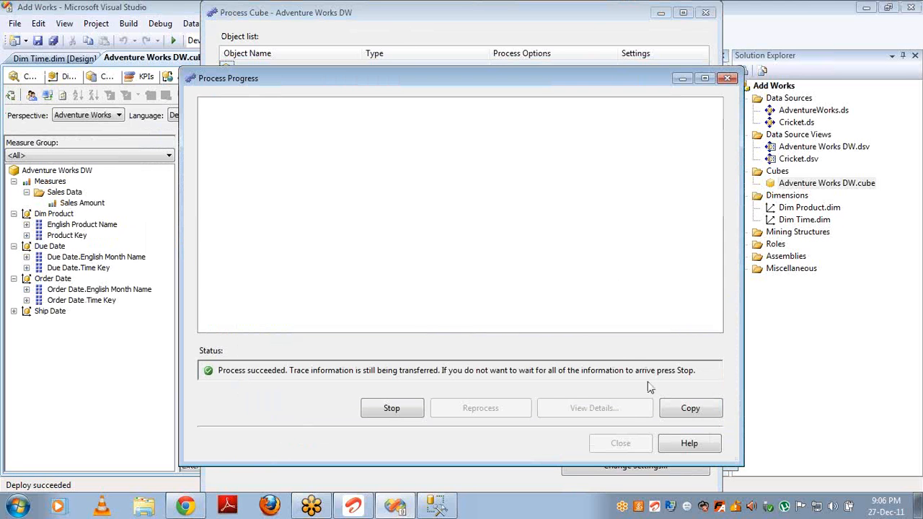
{"action": "left_click", "coordinate": [619, 443]}
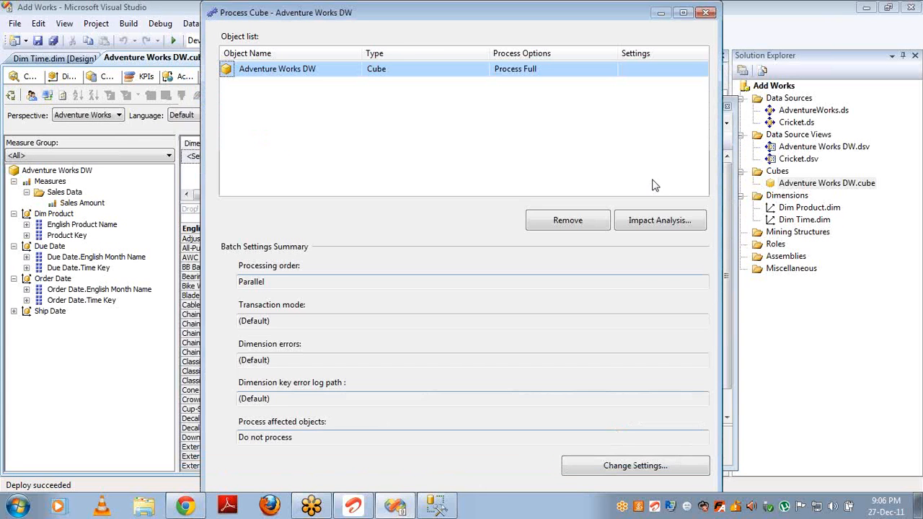
{"action": "left_click", "coordinate": [706, 12]}
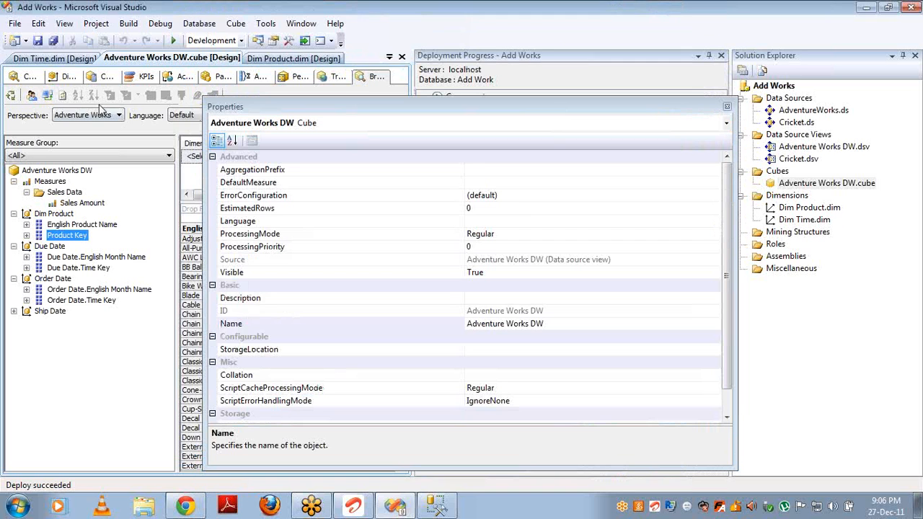
{"action": "left_click", "coordinate": [47, 96]}
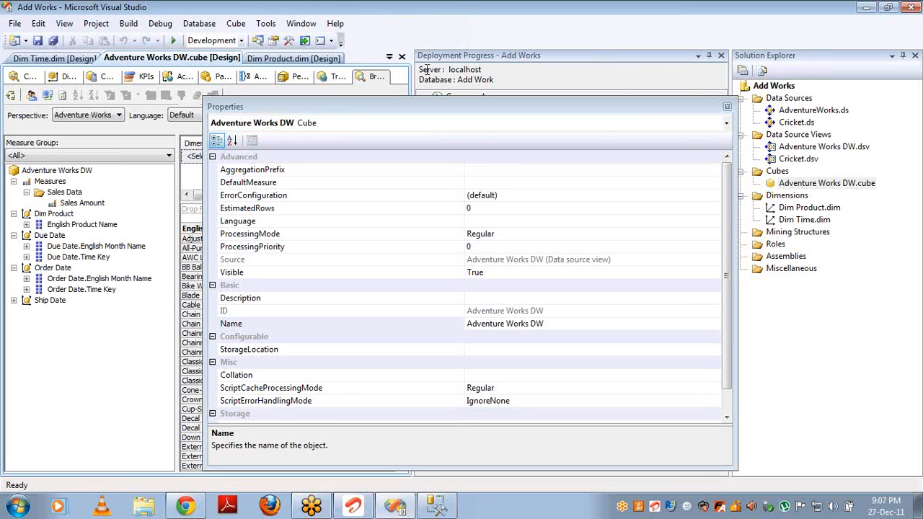
Add SizeUnitMeasureCode and FrenchProductName from the DimProduct table as attributes of the Dim Product dimension, closing the deployment progress
{"action": "double_click", "coordinate": [801, 208]}
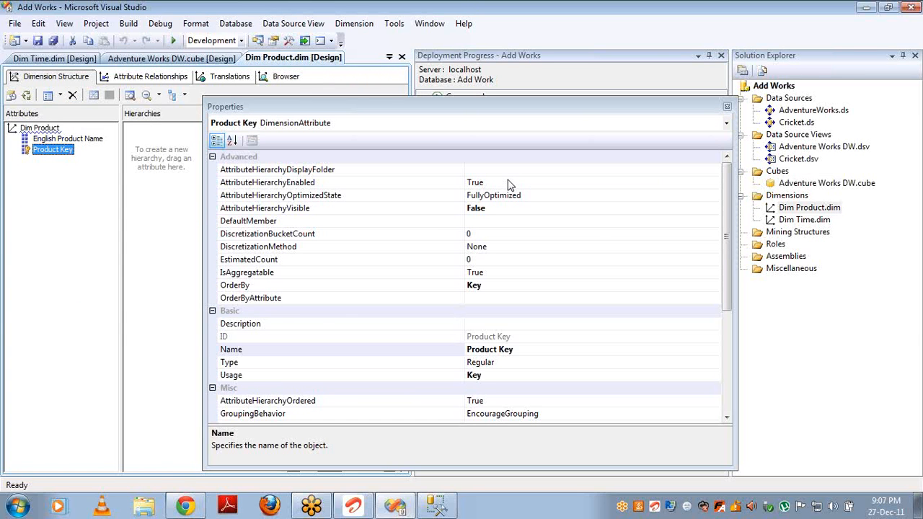
{"action": "left_click", "coordinate": [727, 107]}
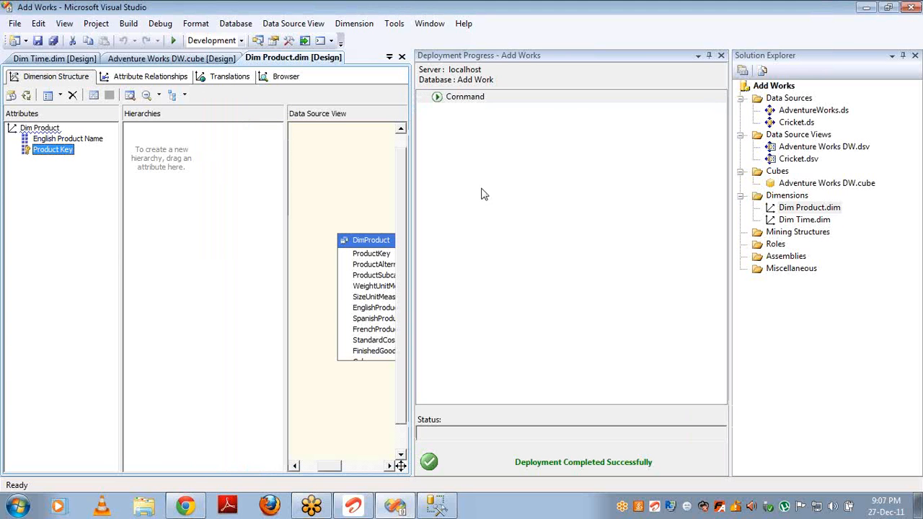
{"action": "left_click", "coordinate": [366, 301]}
{"action": "left_click_drag", "start_coordinate": [366, 304], "coordinate": [76, 250]}
{"action": "left_click_drag", "start_coordinate": [375, 330], "coordinate": [75, 263]}
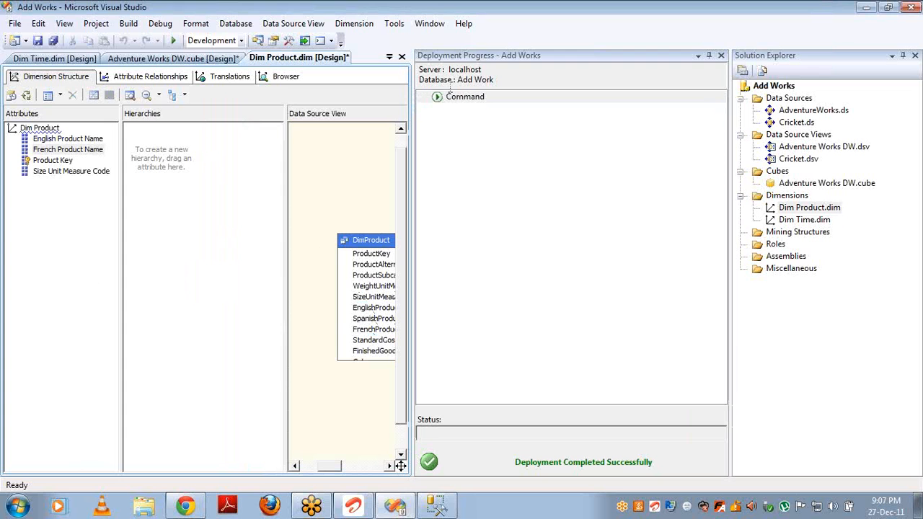
{"action": "left_click", "coordinate": [720, 55]}
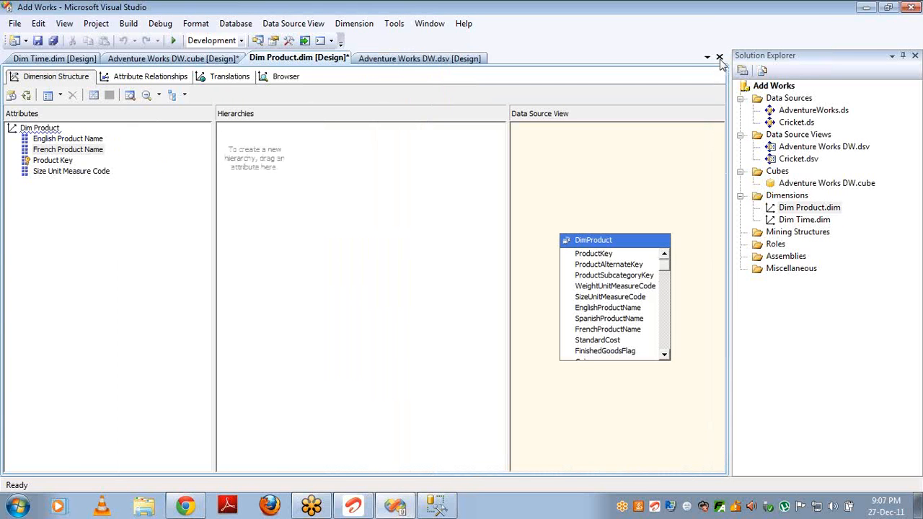
Set AttributeHierarchyEnabled to False for the French Product Name attribute
{"action": "left_click", "coordinate": [70, 151]}
{"action": "left_click", "coordinate": [70, 150]}
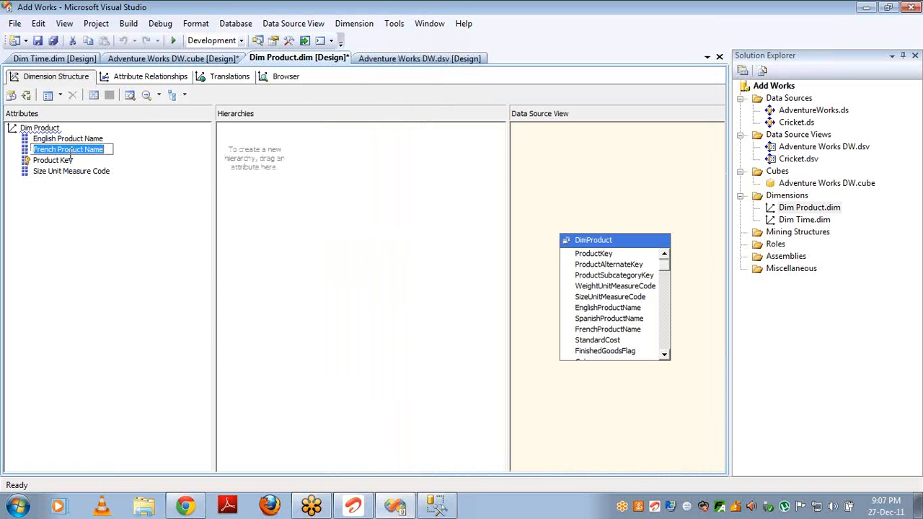
{"action": "key", "text": "Escape"}
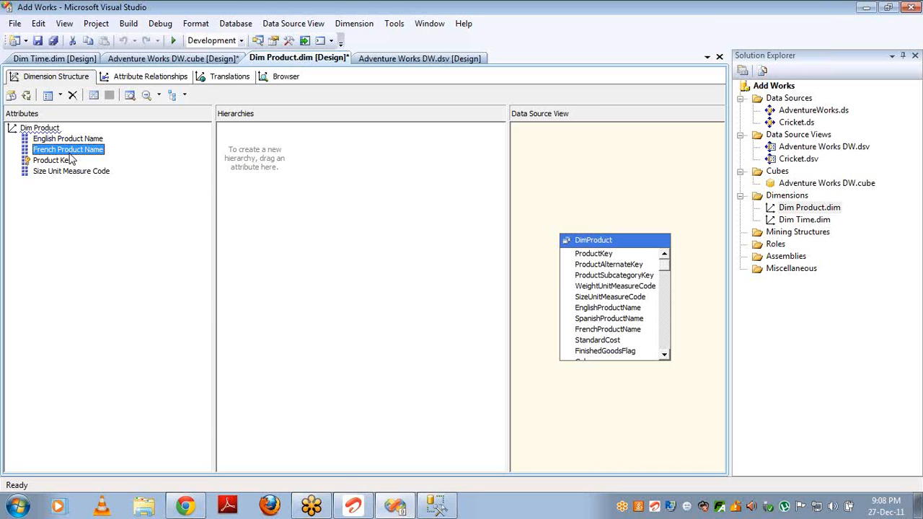
{"action": "key", "text": "F4"}
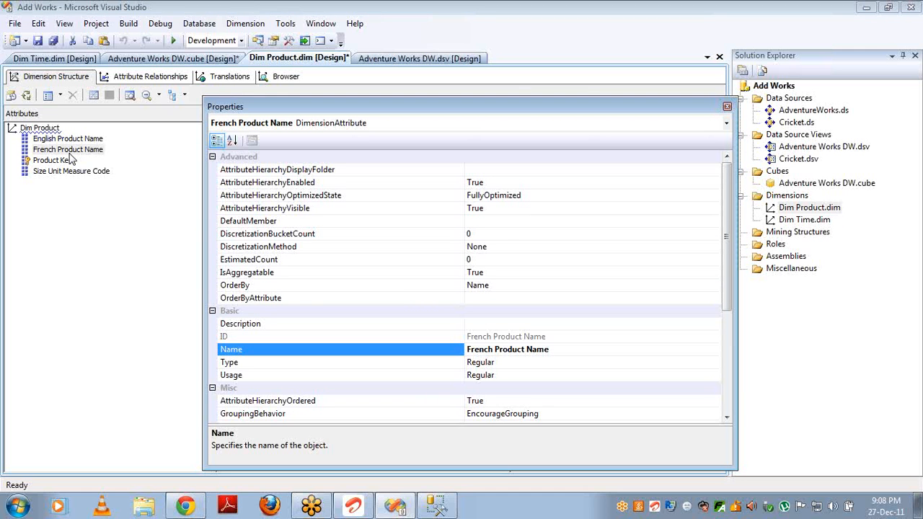
{"action": "left_click", "coordinate": [566, 181]}
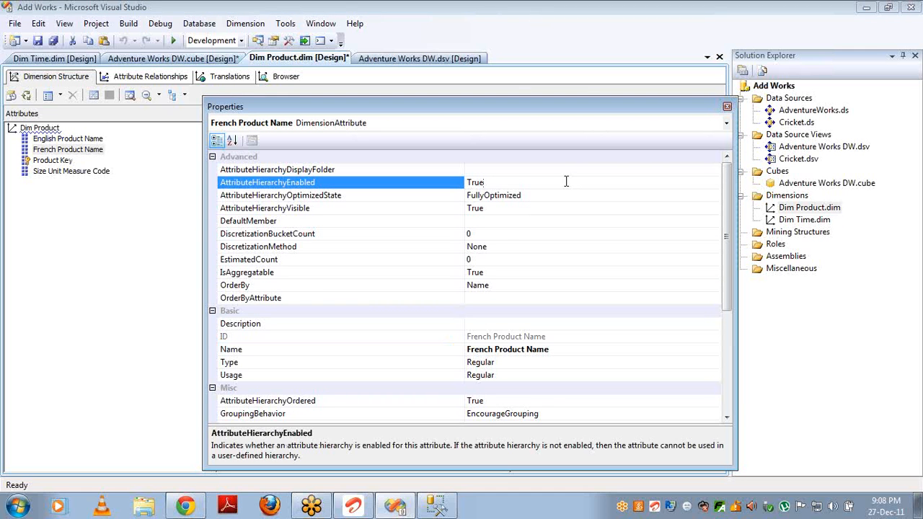
{"action": "double_click", "coordinate": [566, 181]}
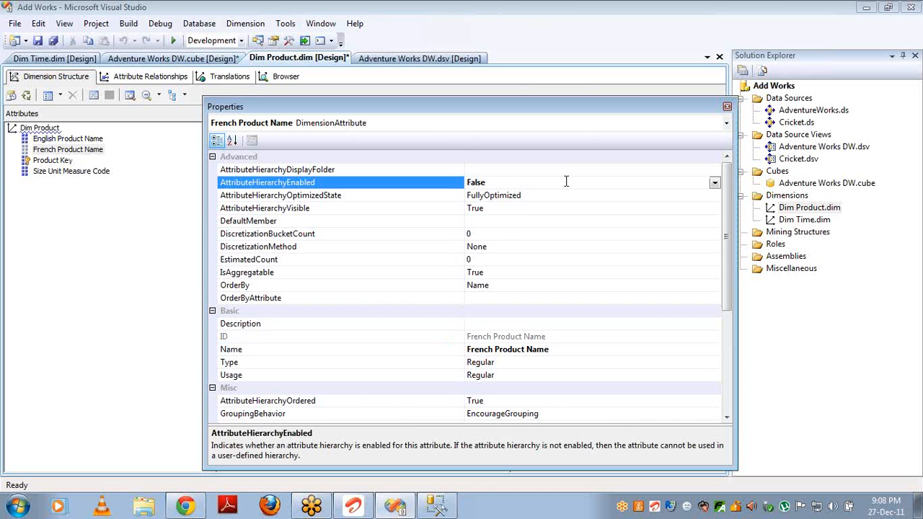
{"action": "left_click", "coordinate": [29, 150]}
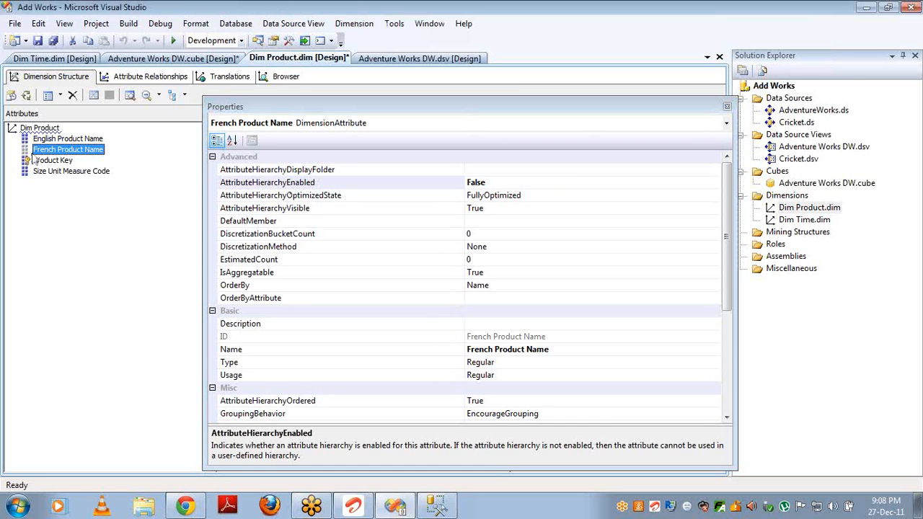
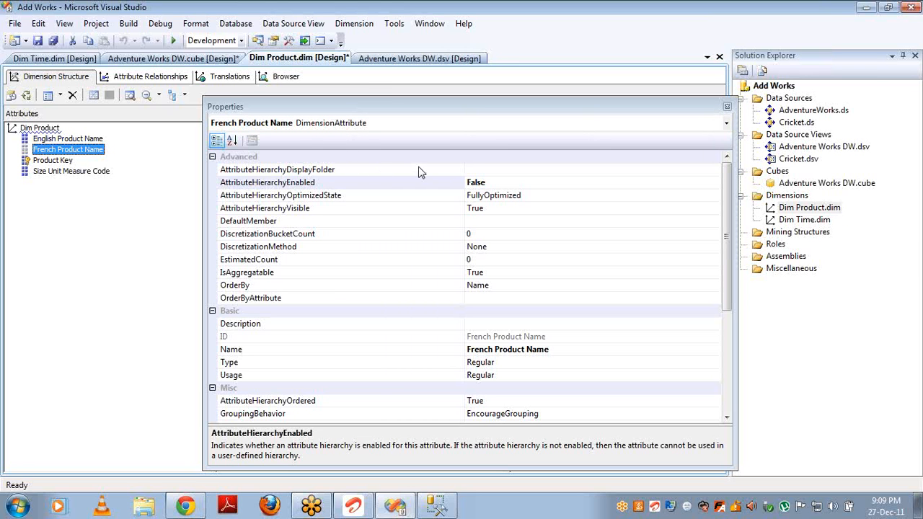
Set the AttributeHierarchyDisplayFolder of the French Product Name attribute to French
{"action": "left_click", "coordinate": [493, 170]}
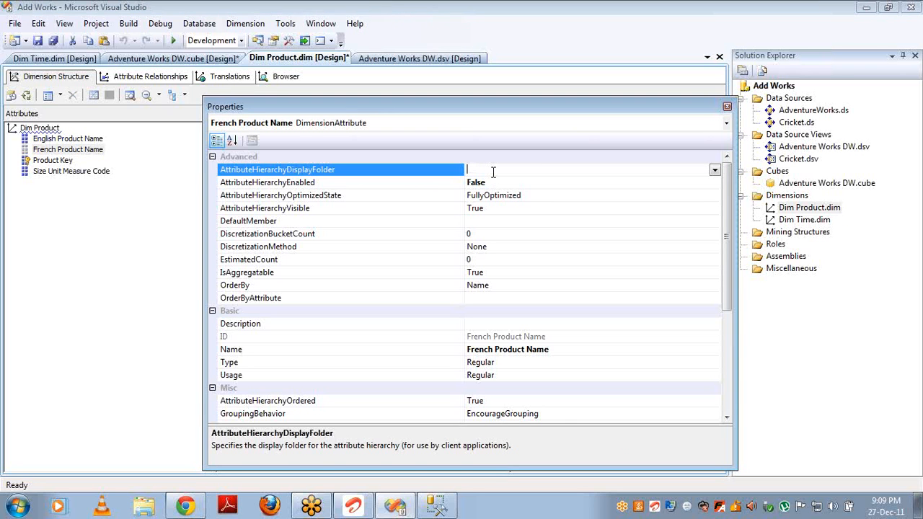
{"action": "type", "text": "French"}
{"action": "left_click", "coordinate": [77, 172]}
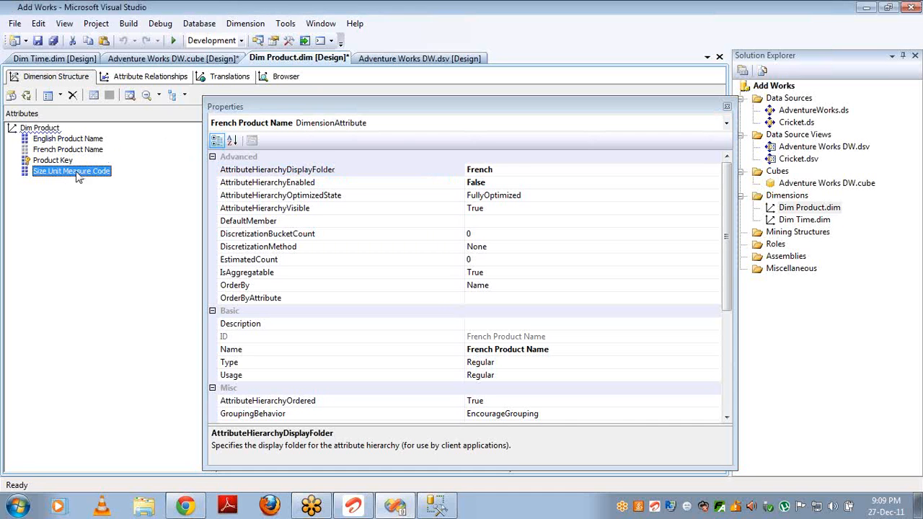
{"action": "left_click", "coordinate": [515, 171]}
{"action": "left_click", "coordinate": [714, 171]}
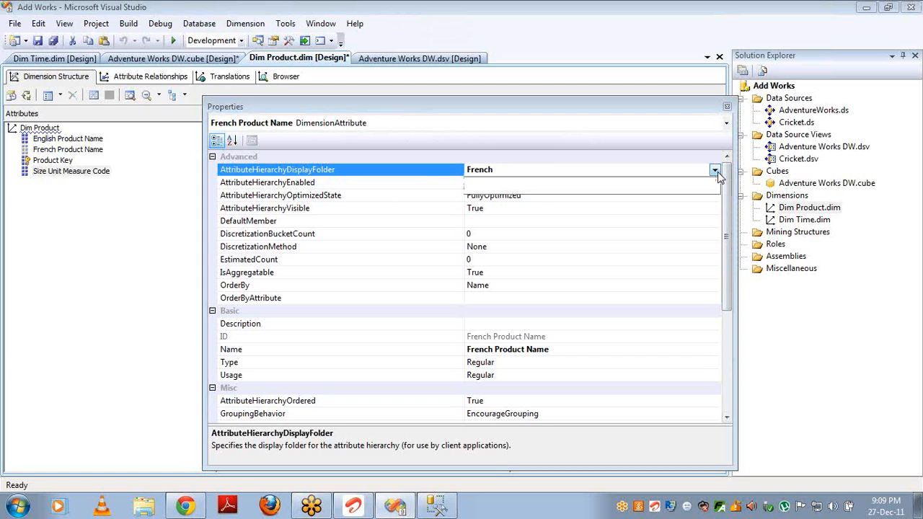
{"action": "left_click", "coordinate": [697, 183]}
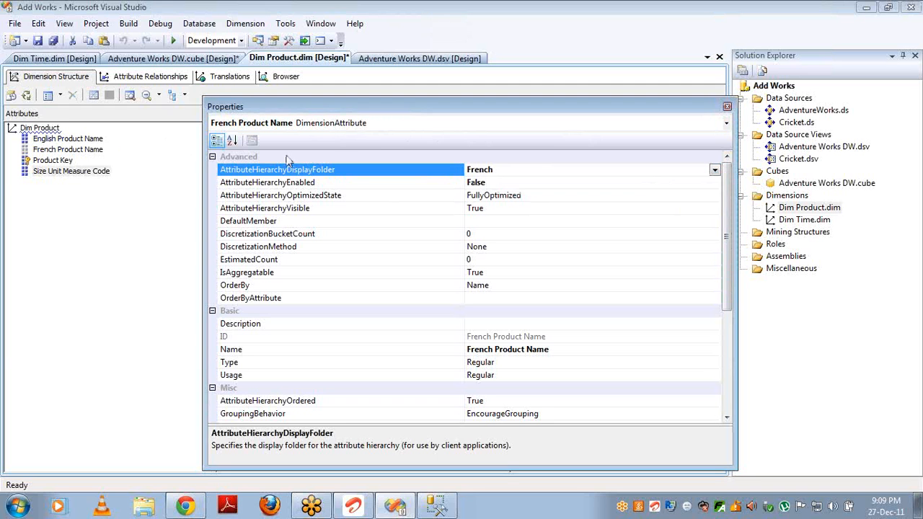
Set the AttributeHierarchyDisplayFolder of the English Product Name attribute to English
{"action": "left_click", "coordinate": [98, 140]}
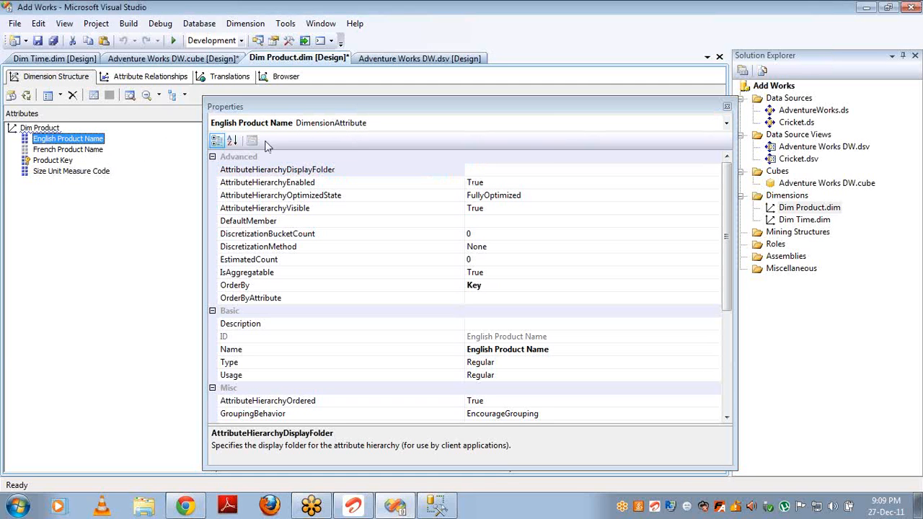
{"action": "left_click", "coordinate": [486, 170]}
{"action": "type", "text": "English"}
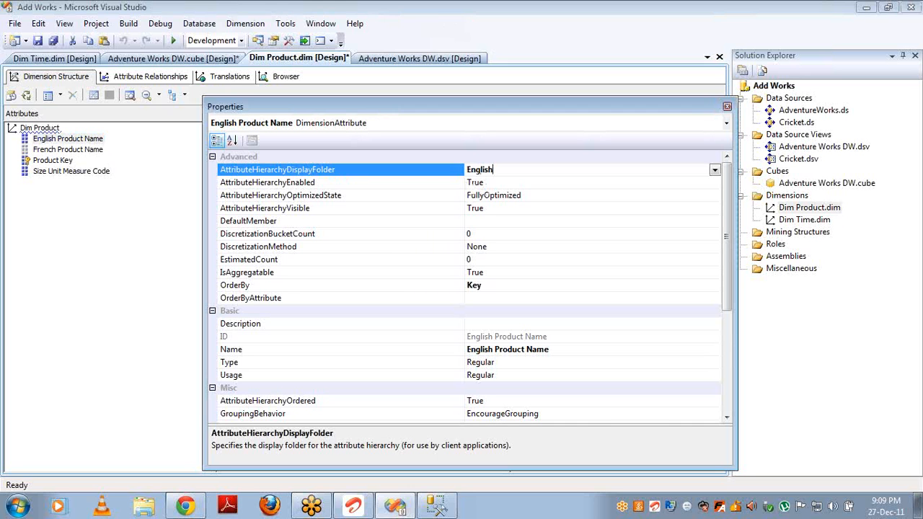
{"action": "key", "text": "Return"}
Assign Size Unit Measure Code to the existing French display folder and set French Product Name's AttributeHierarchyEnabled to True
{"action": "left_click", "coordinate": [81, 150]}
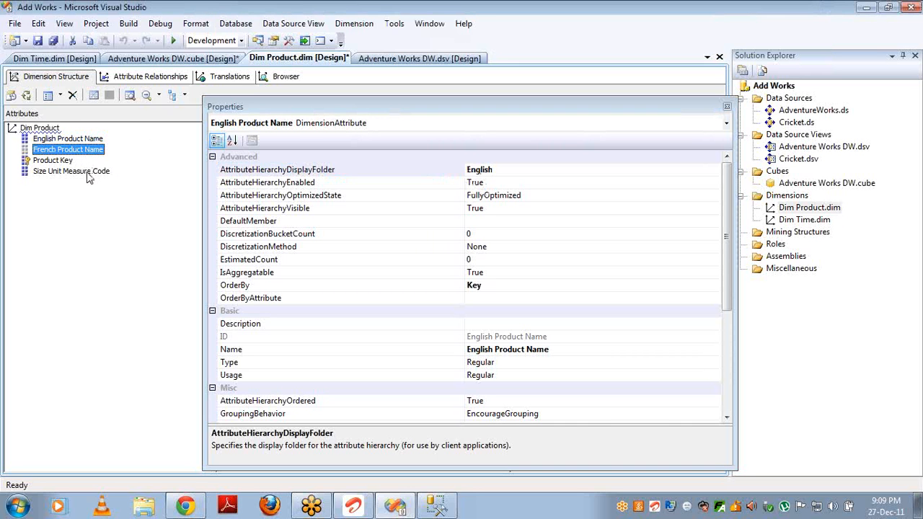
{"action": "left_click", "coordinate": [87, 171]}
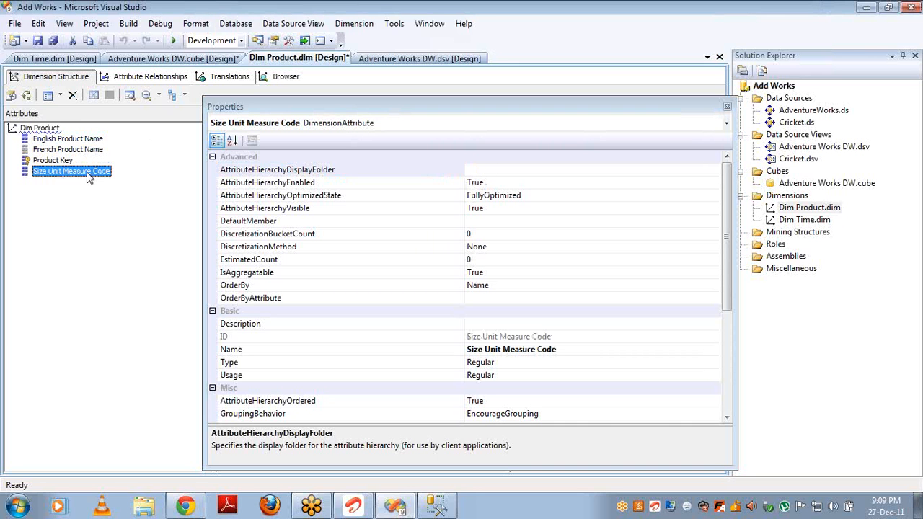
{"action": "left_click", "coordinate": [494, 172]}
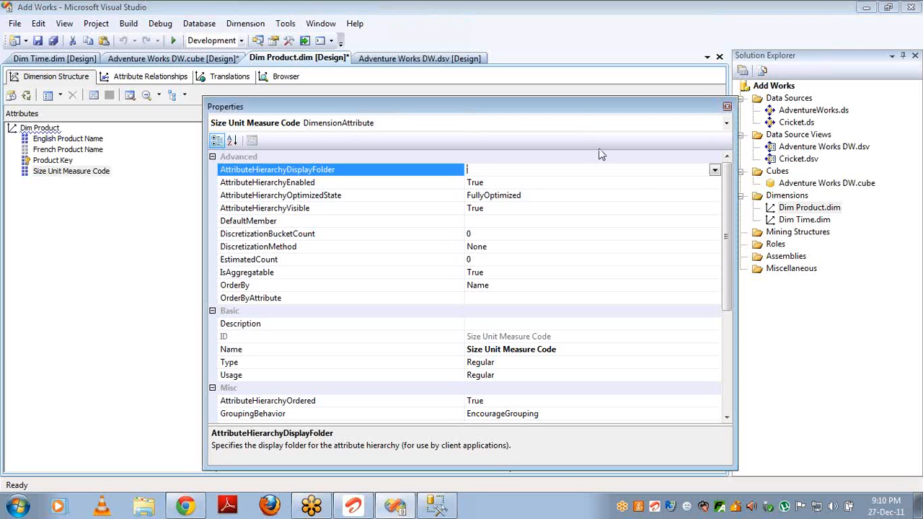
{"action": "left_click", "coordinate": [715, 171]}
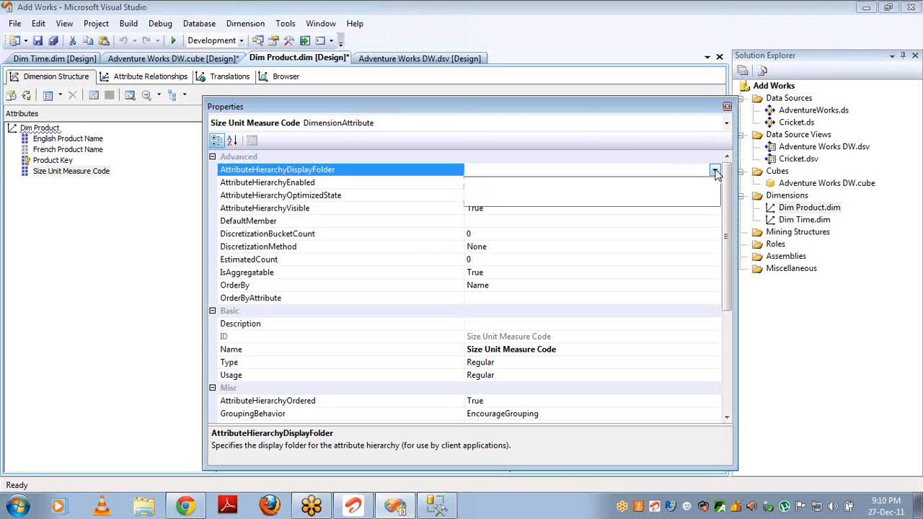
{"action": "left_click", "coordinate": [604, 198]}
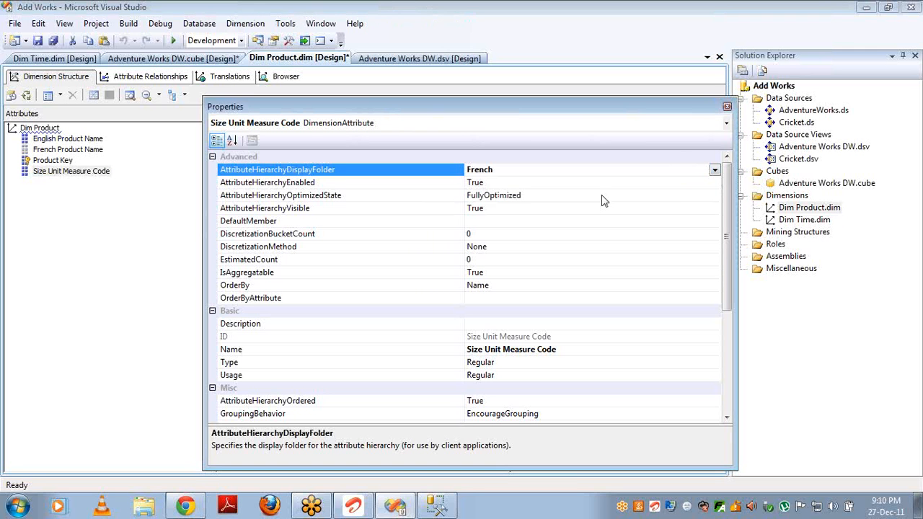
{"action": "left_click", "coordinate": [65, 150]}
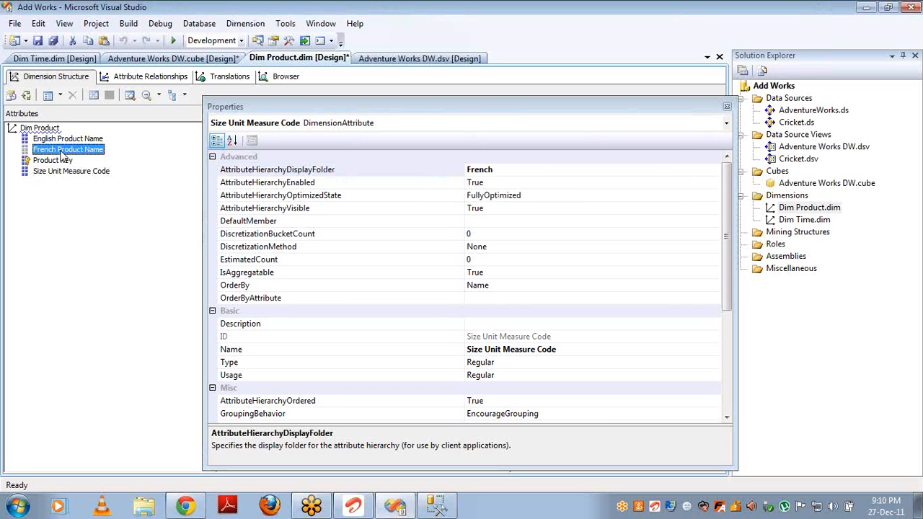
{"action": "double_click", "coordinate": [504, 181]}
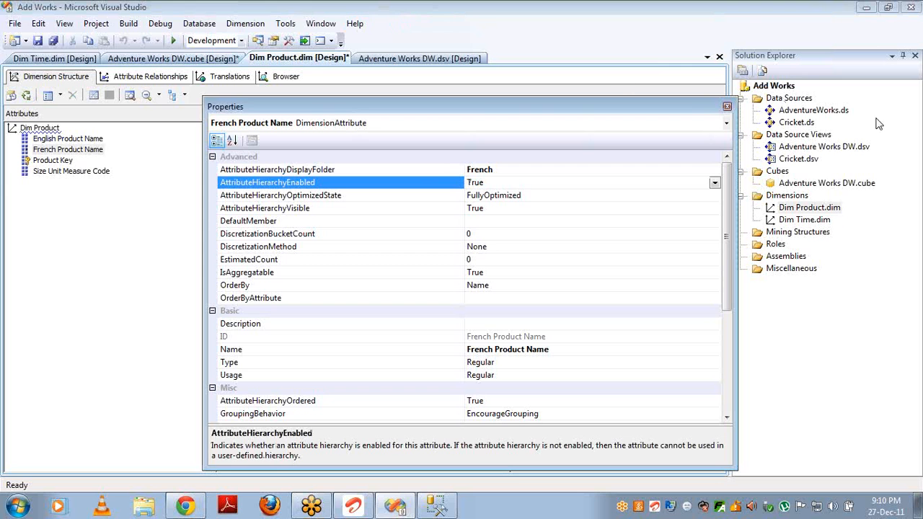
Open the Adventure Works DW cube, build and deploy the project, and process the cube with Process Full
{"action": "double_click", "coordinate": [804, 185]}
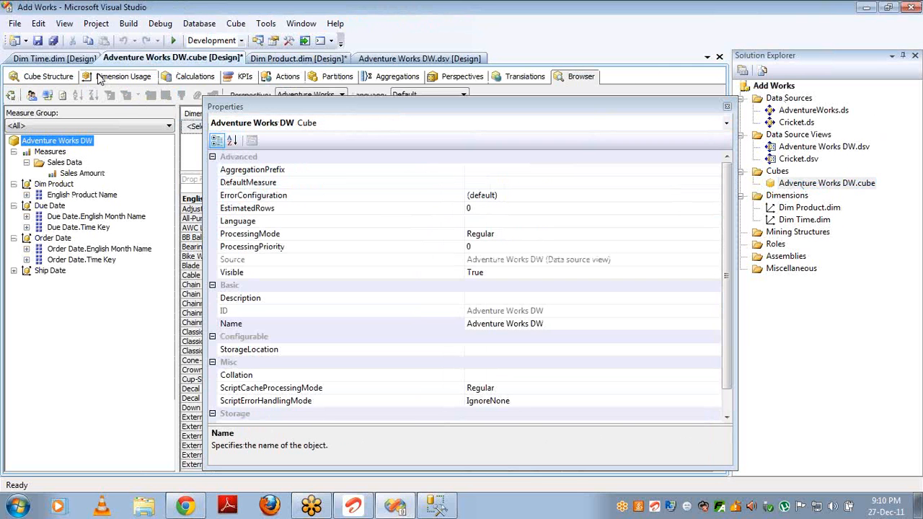
{"action": "left_click", "coordinate": [48, 95]}
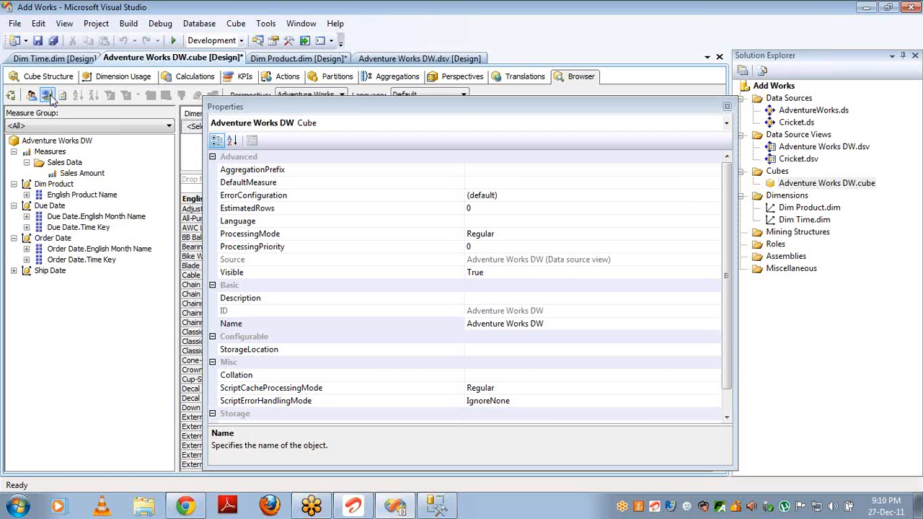
{"action": "left_click", "coordinate": [10, 96]}
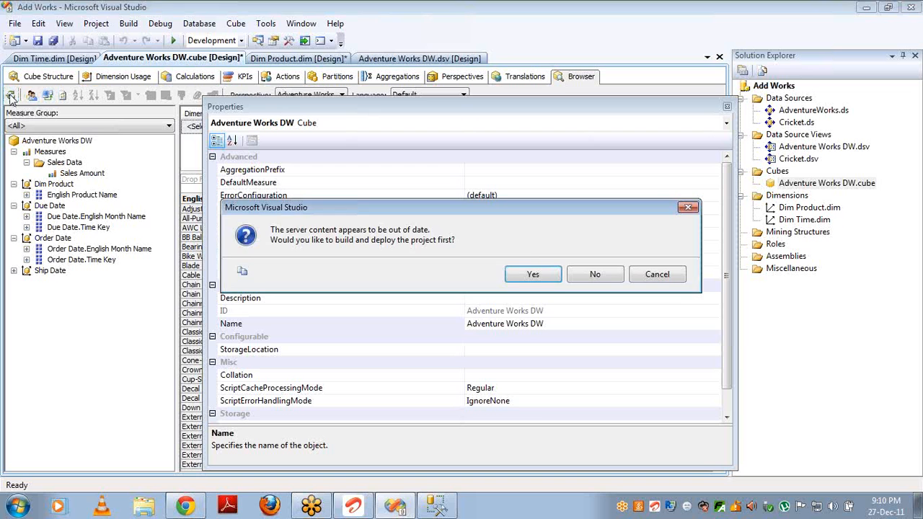
{"action": "key", "text": "Return"}
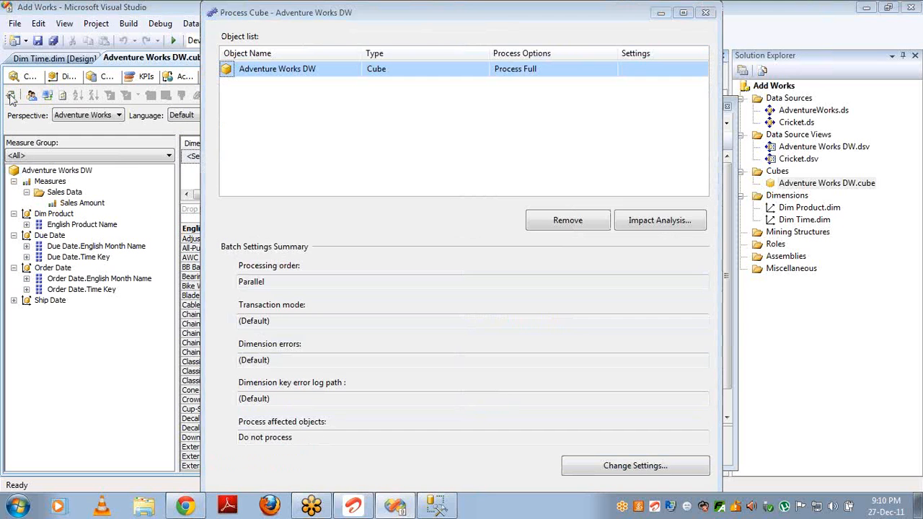
{"action": "key", "text": "Return"}
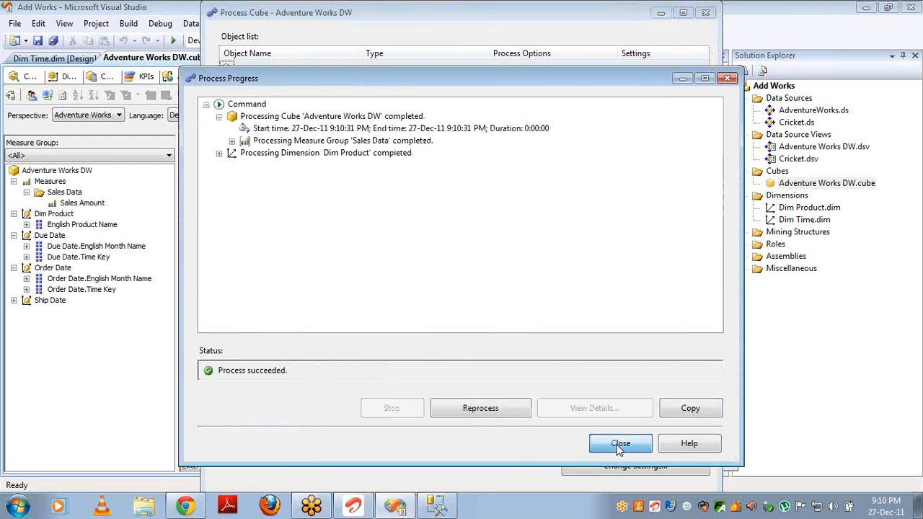
{"action": "left_click", "coordinate": [619, 445]}
{"action": "left_click", "coordinate": [712, 12]}
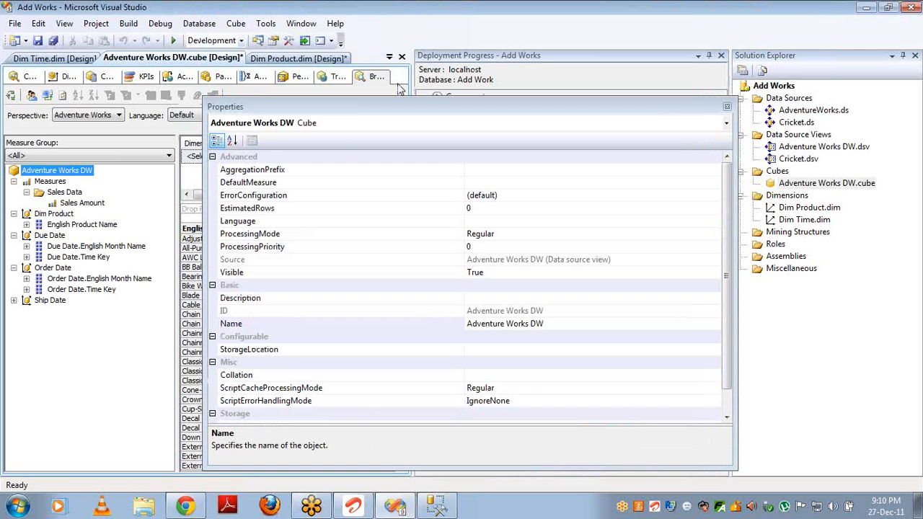
Reconnect the cube browser to inspect Dim Product's English and French folders, and close the Properties and Deployment Progress windows
{"action": "left_click", "coordinate": [45, 96]}
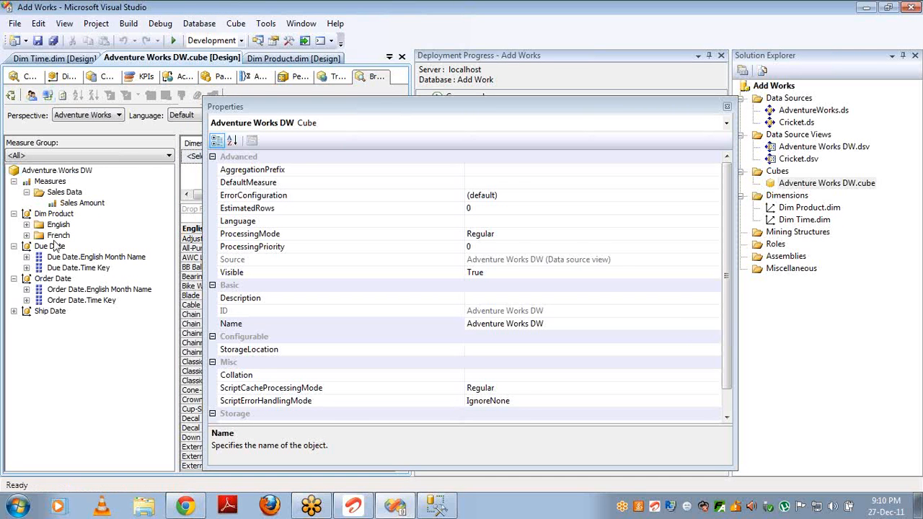
{"action": "left_click", "coordinate": [27, 225]}
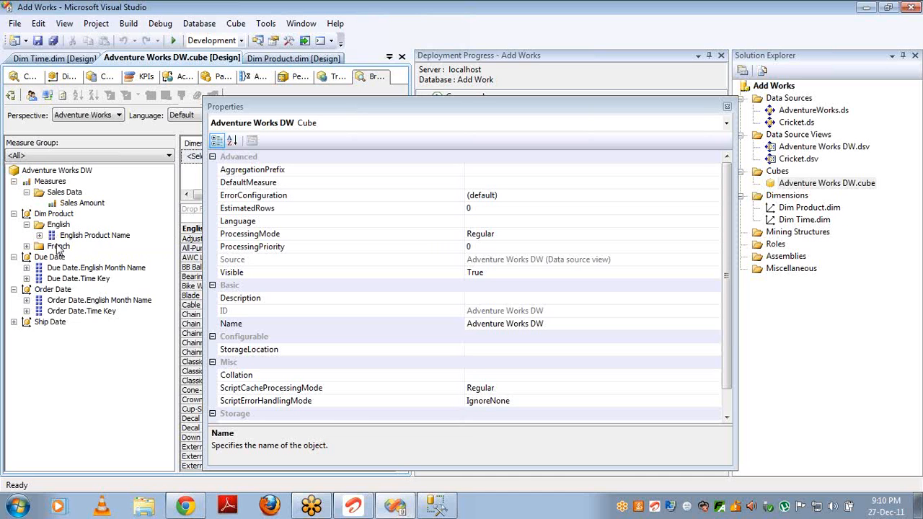
{"action": "left_click", "coordinate": [27, 246]}
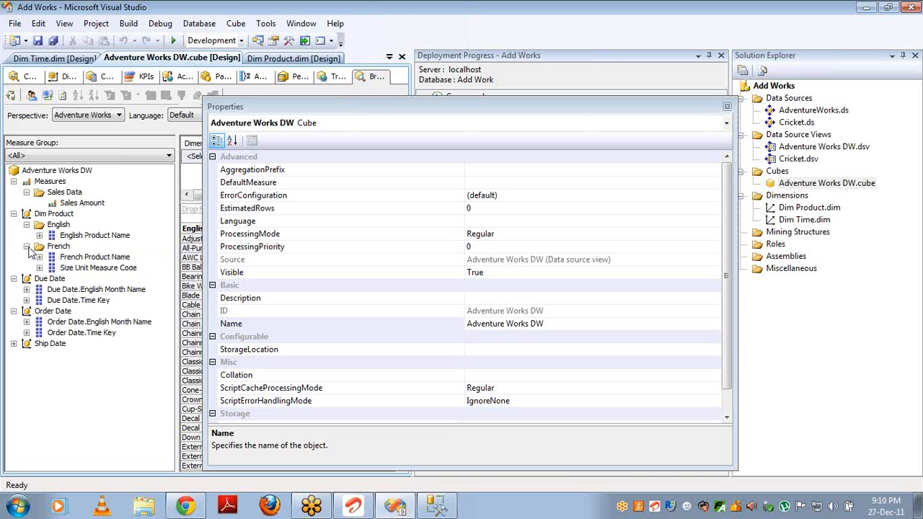
{"action": "left_click", "coordinate": [728, 108]}
{"action": "left_click", "coordinate": [720, 54]}
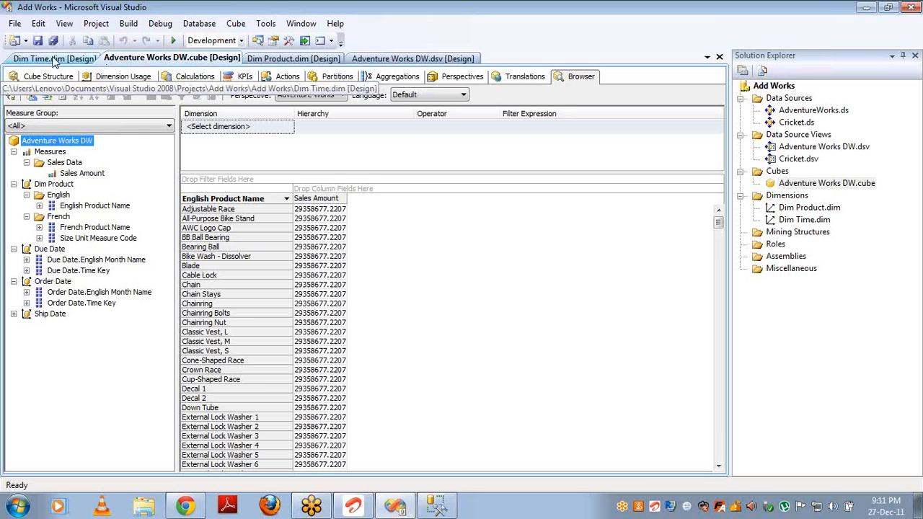
Show the properties of Dim Product's French Product Name attribute and sort them alphabetically
{"action": "left_click", "coordinate": [301, 61]}
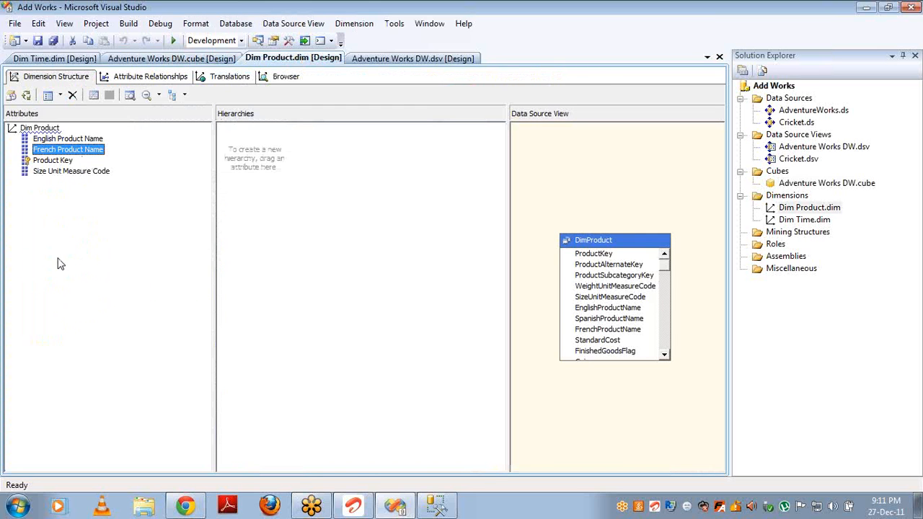
{"action": "key", "text": "F4"}
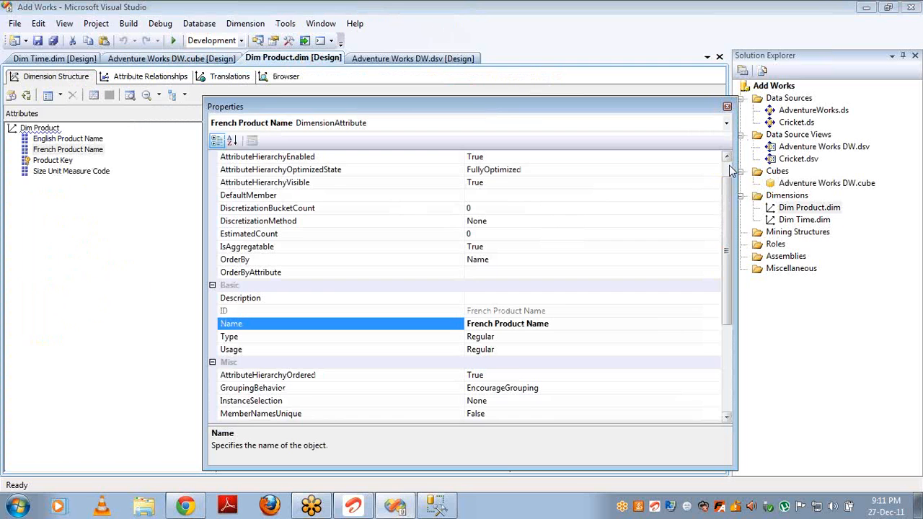
{"action": "scroll", "coordinate": [731, 171], "scroll_direction": "up", "scroll_amount": 1}
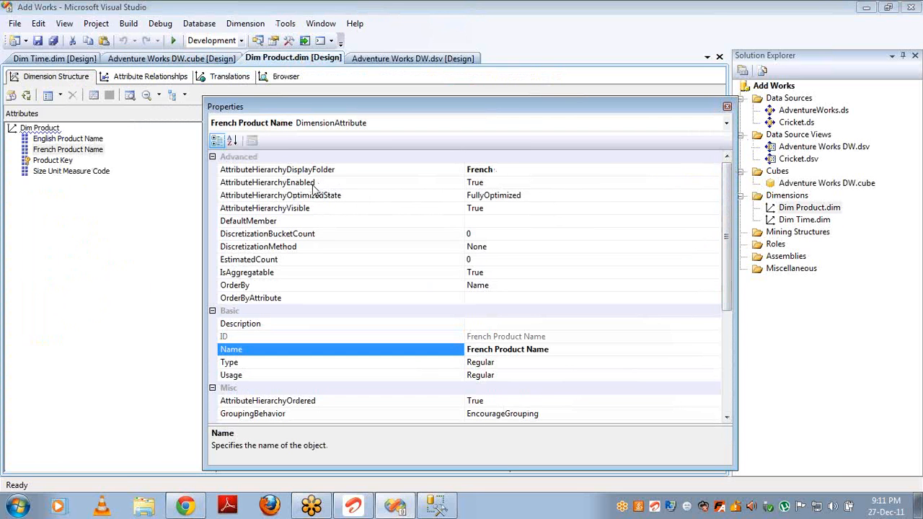
{"action": "left_click", "coordinate": [232, 141]}
{"action": "scroll", "coordinate": [728, 171], "scroll_direction": "up", "scroll_amount": 2}
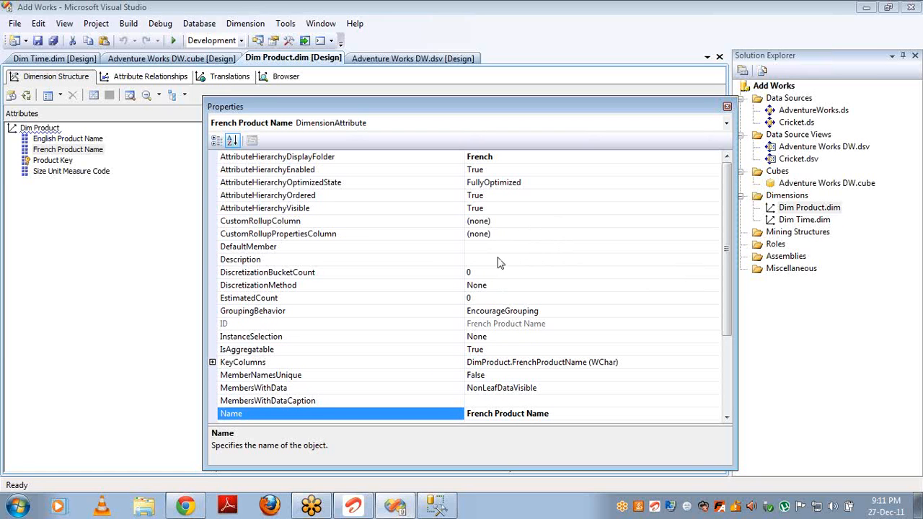
Examine French Product Name's AttributeHierarchyOrdered, EstimatedCount and IsAggregatable properties, its default member options and its discretization settings
{"action": "left_click", "coordinate": [502, 196]}
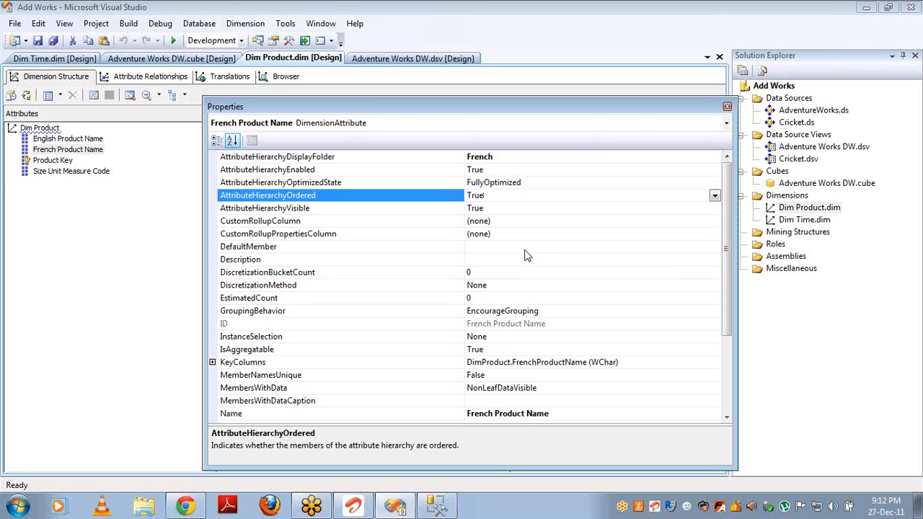
{"action": "left_click", "coordinate": [525, 249]}
{"action": "left_click", "coordinate": [713, 249]}
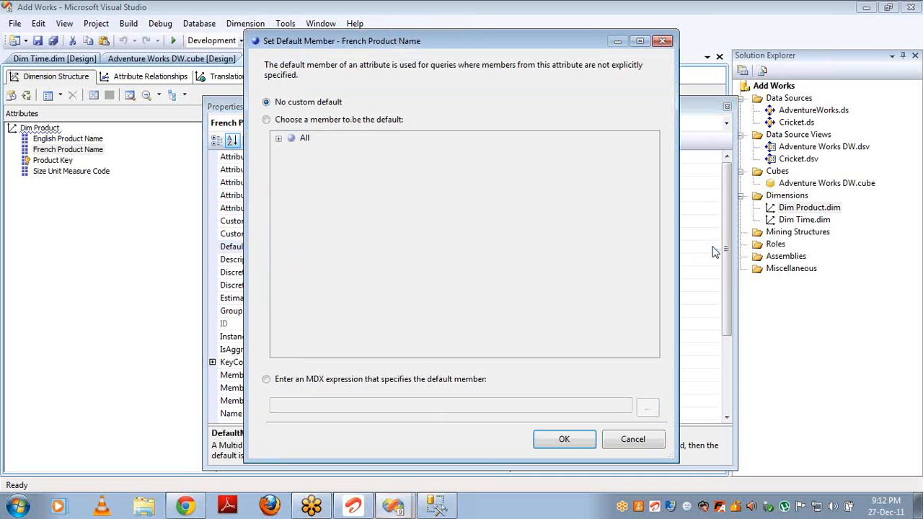
{"action": "left_click", "coordinate": [624, 444]}
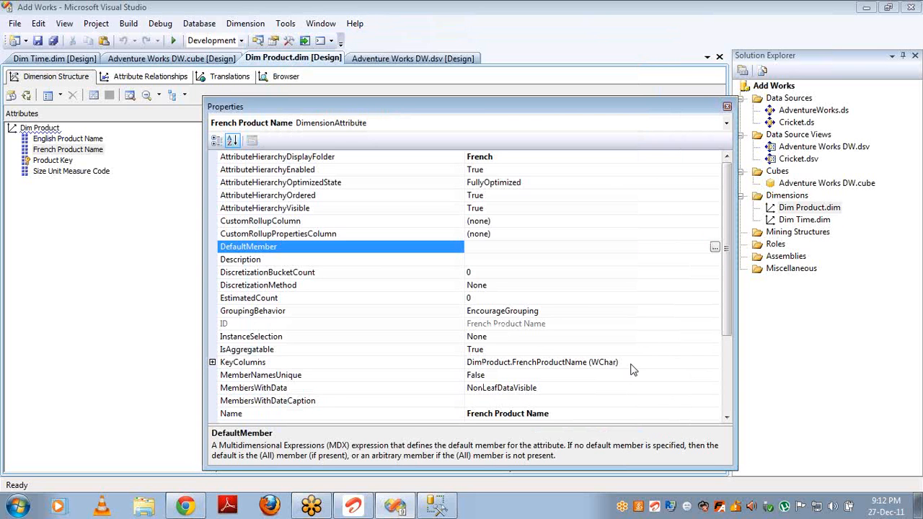
{"action": "left_click", "coordinate": [519, 261]}
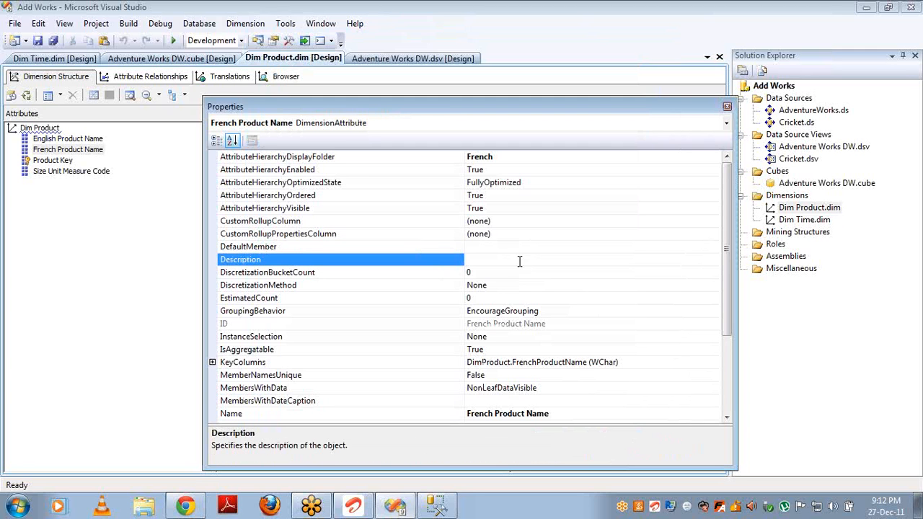
{"action": "left_click", "coordinate": [518, 297]}
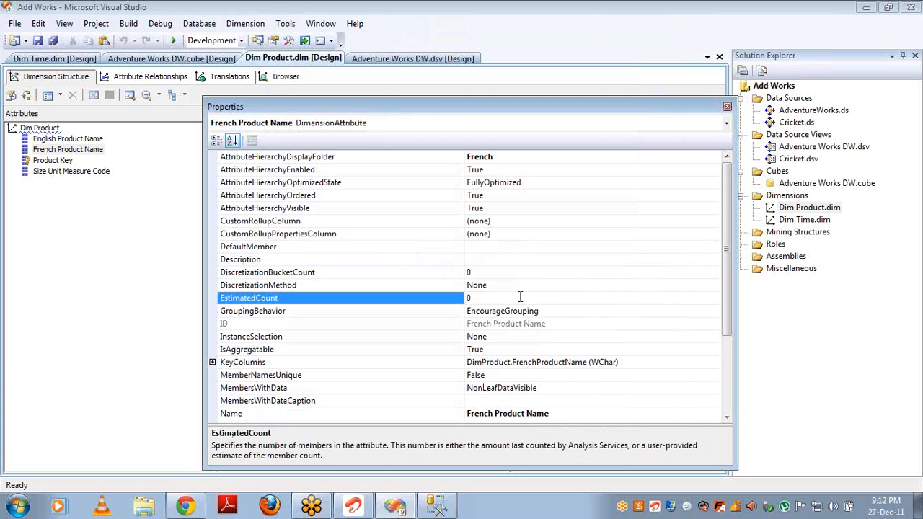
{"action": "left_click", "coordinate": [507, 272]}
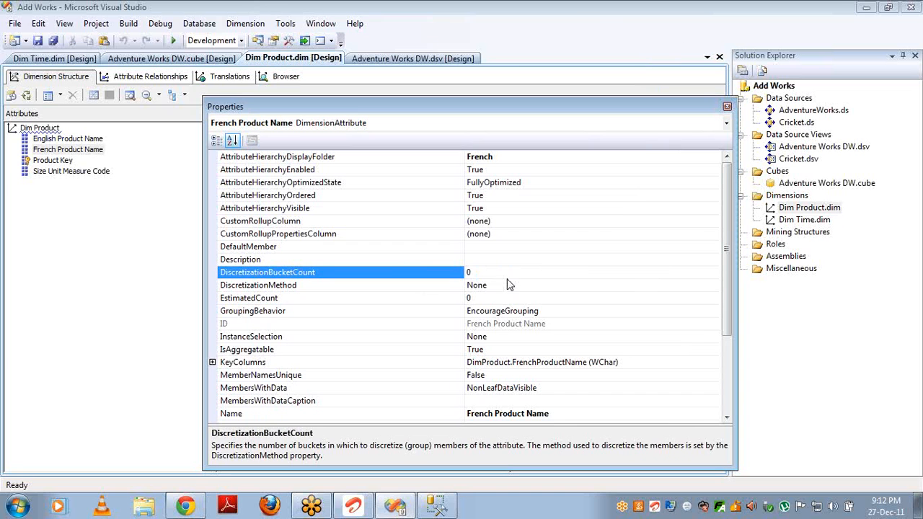
{"action": "left_click", "coordinate": [507, 285]}
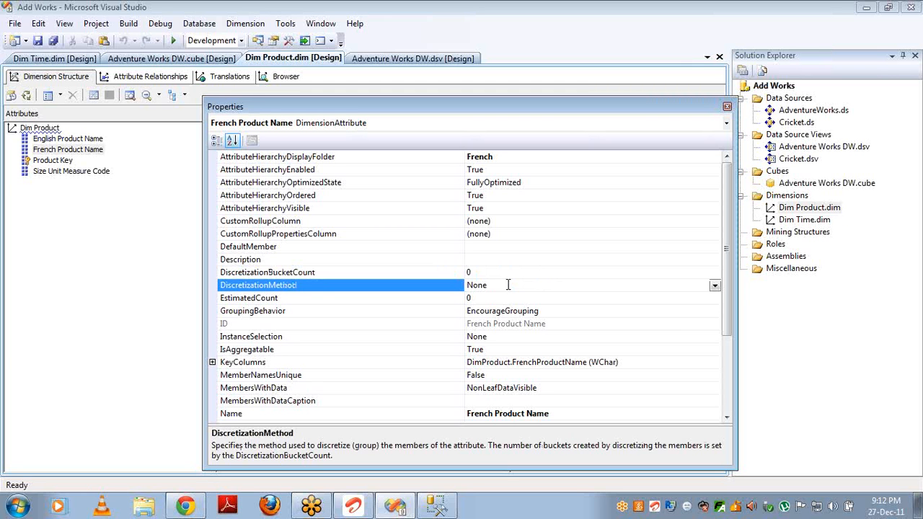
{"action": "left_click", "coordinate": [508, 285]}
{"action": "left_click", "coordinate": [714, 287]}
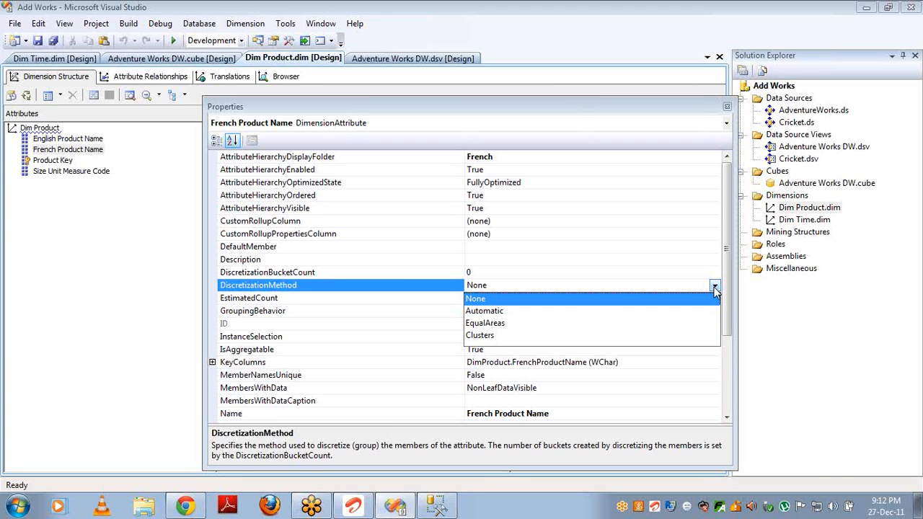
{"action": "left_click", "coordinate": [715, 288]}
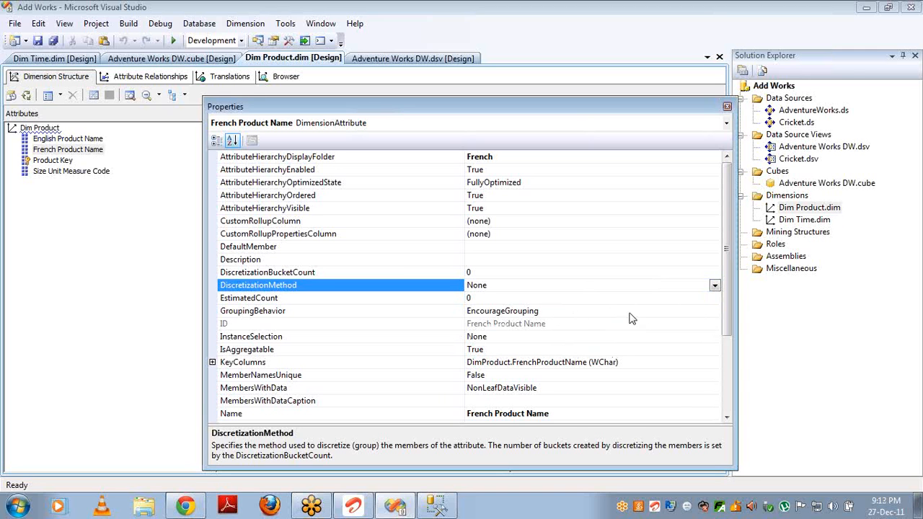
{"action": "left_click", "coordinate": [527, 349]}
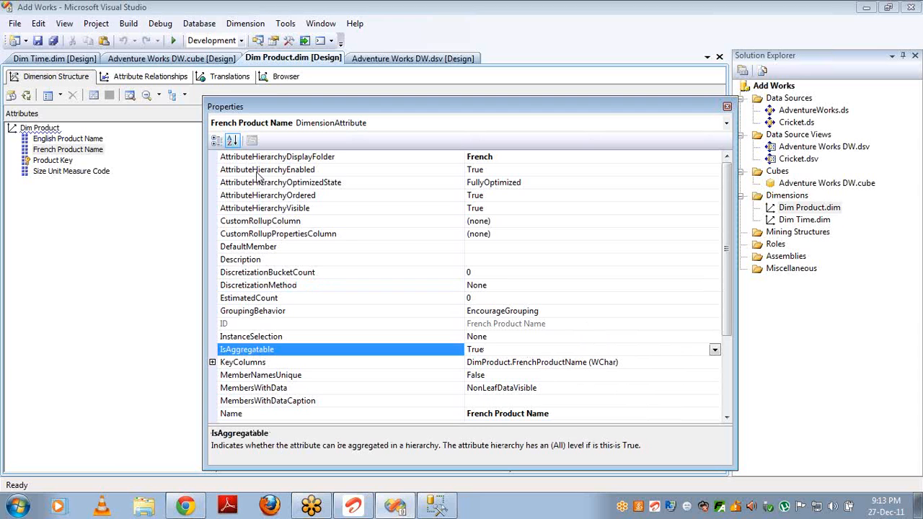
Browse Dim Product's members in the English Product Name hierarchy and collapse the All level
{"action": "left_click", "coordinate": [285, 77]}
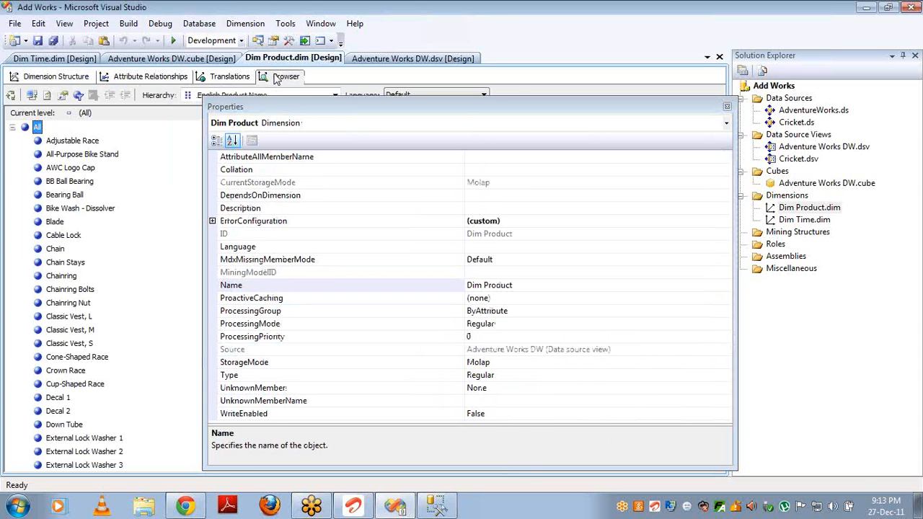
{"action": "left_click", "coordinate": [727, 107]}
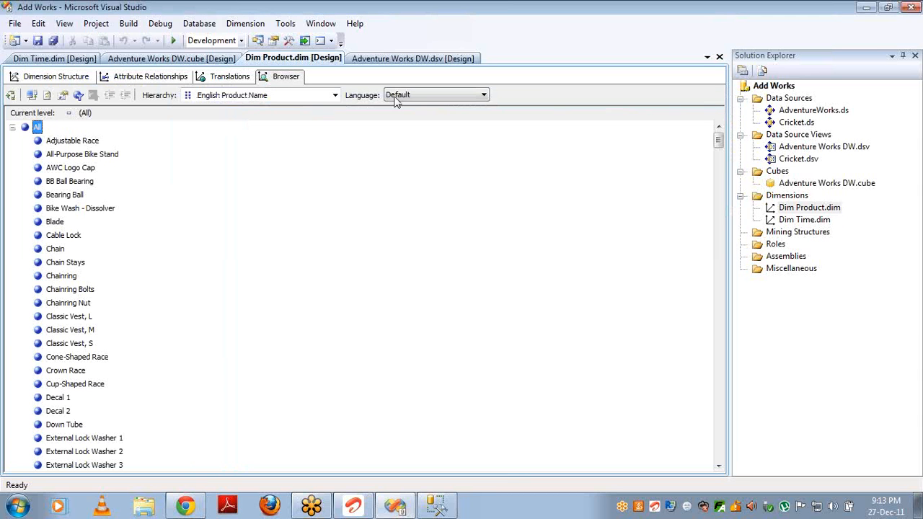
{"action": "left_click", "coordinate": [12, 127]}
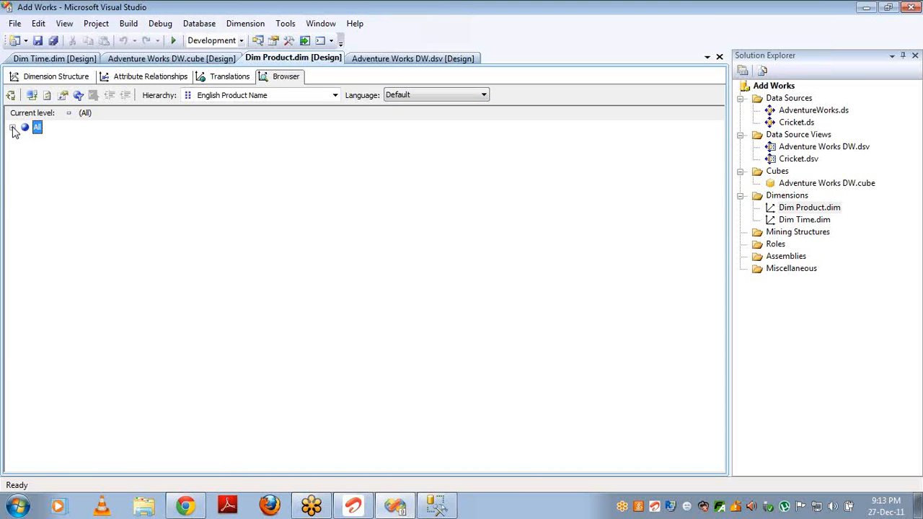
Reconnect the Adventure Works DW cube browser and review Sales Amount by English Product Name down to the Grand Total
{"action": "left_click", "coordinate": [173, 59]}
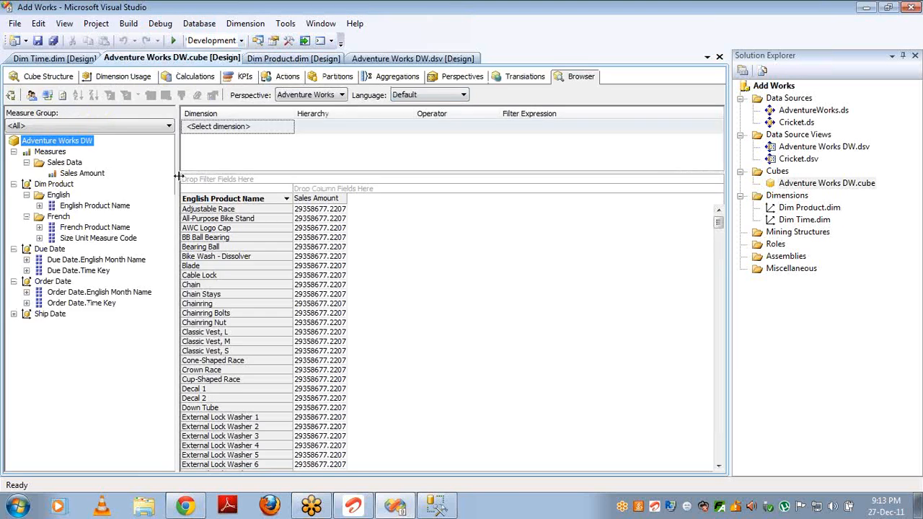
{"action": "left_click", "coordinate": [47, 96]}
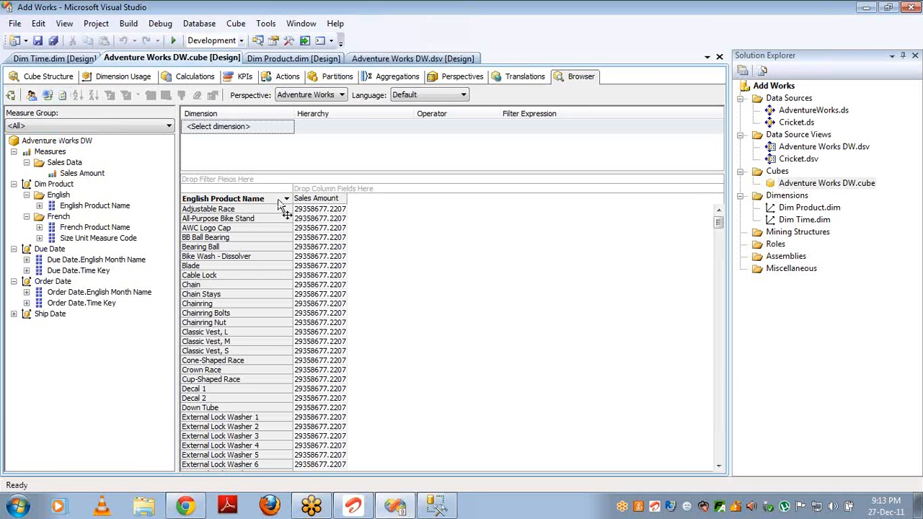
{"action": "left_click", "coordinate": [718, 227]}
{"action": "left_click_drag", "start_coordinate": [718, 226], "coordinate": [693, 496]}
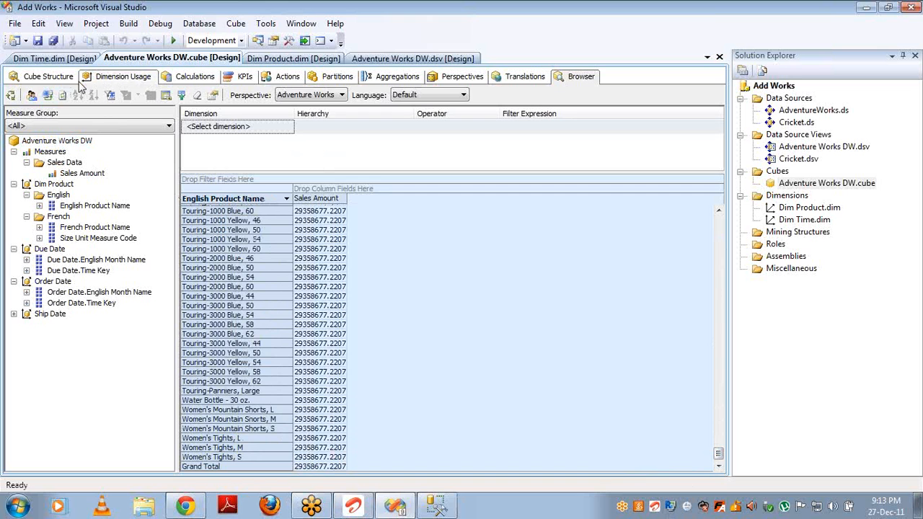
Define a Regular relationship between Dim Product and Sales Data with Product Key as granularity attribute, mapped to the ProductKey measure group column
{"action": "left_click", "coordinate": [111, 78]}
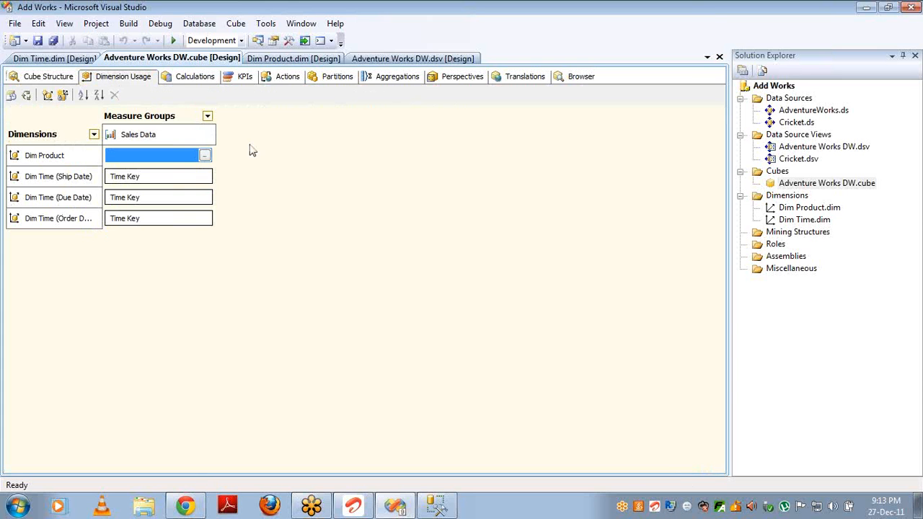
{"action": "left_click", "coordinate": [205, 158]}
{"action": "key", "text": "Down"}
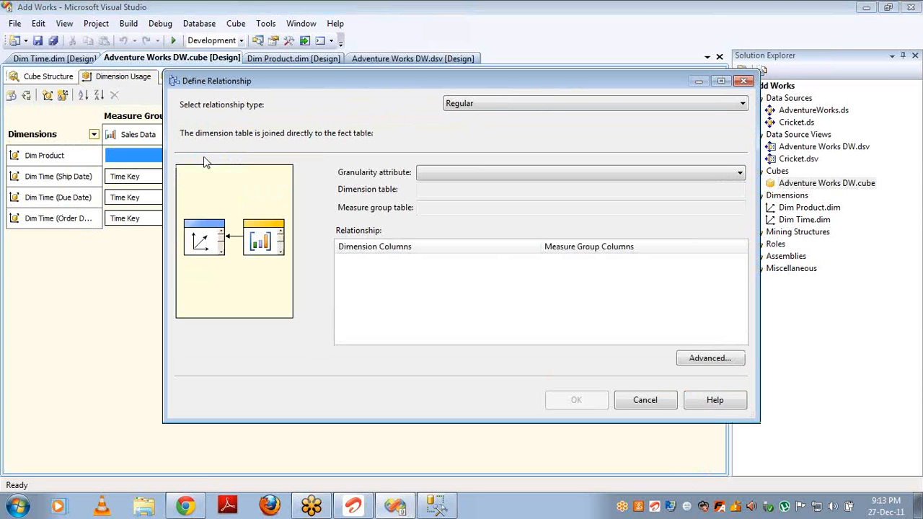
{"action": "left_click", "coordinate": [453, 173]}
{"action": "left_click", "coordinate": [452, 182]}
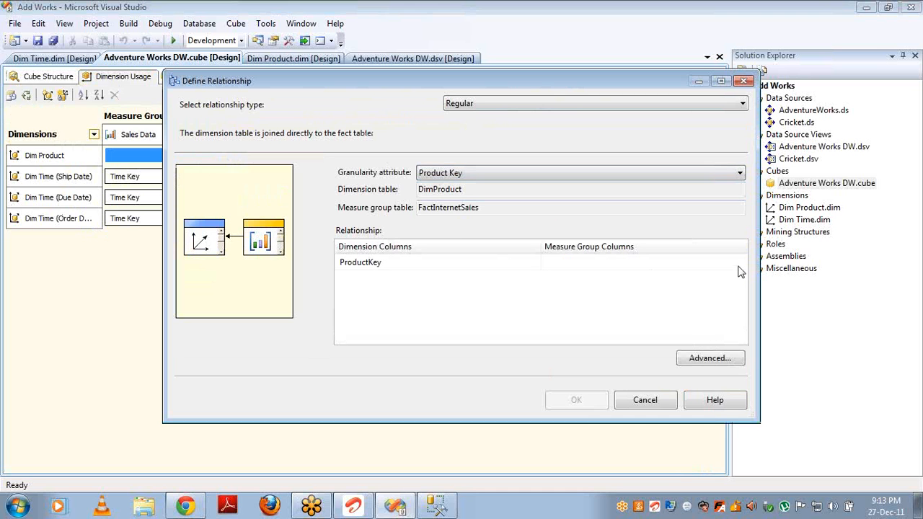
{"action": "left_click", "coordinate": [742, 264]}
{"action": "left_click", "coordinate": [740, 264]}
{"action": "left_click", "coordinate": [685, 283]}
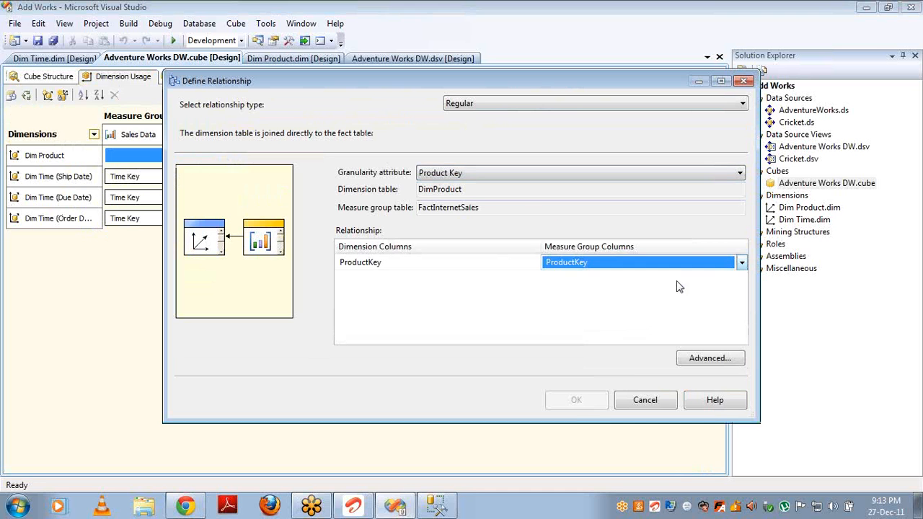
{"action": "left_click", "coordinate": [583, 401]}
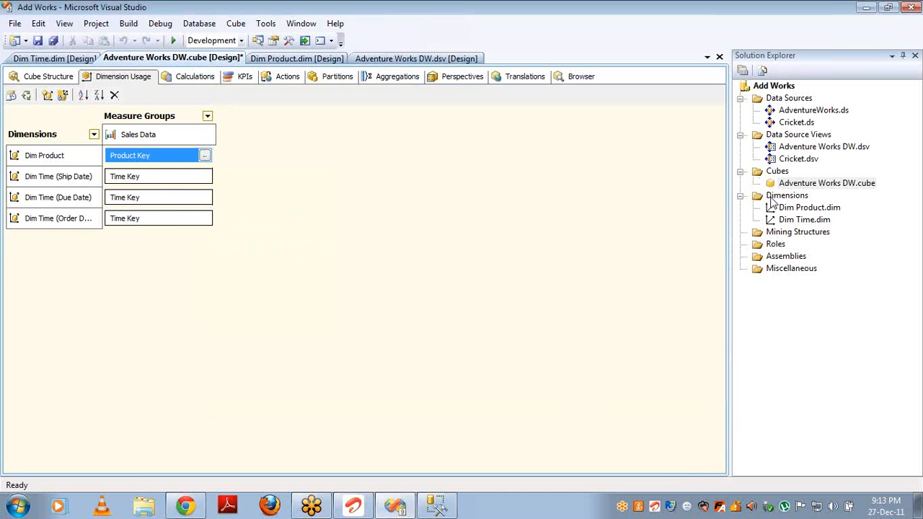
Expand the All level in Dim Product's browser and set English Product Name's IsAggregatable property to False
{"action": "double_click", "coordinate": [792, 207]}
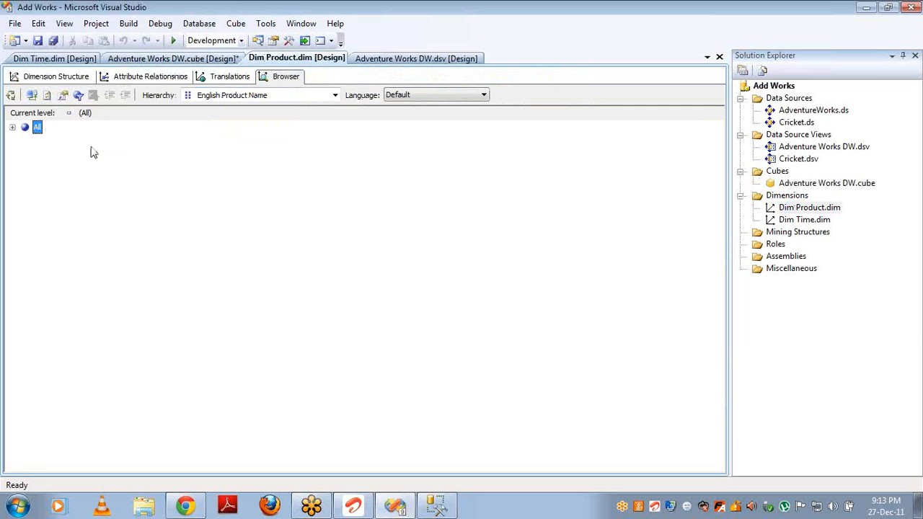
{"action": "left_click", "coordinate": [13, 128]}
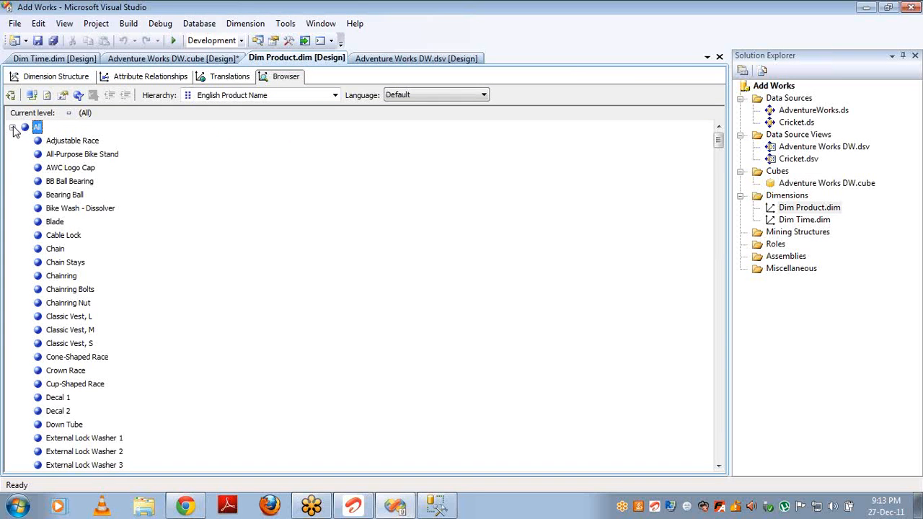
{"action": "left_click", "coordinate": [29, 77]}
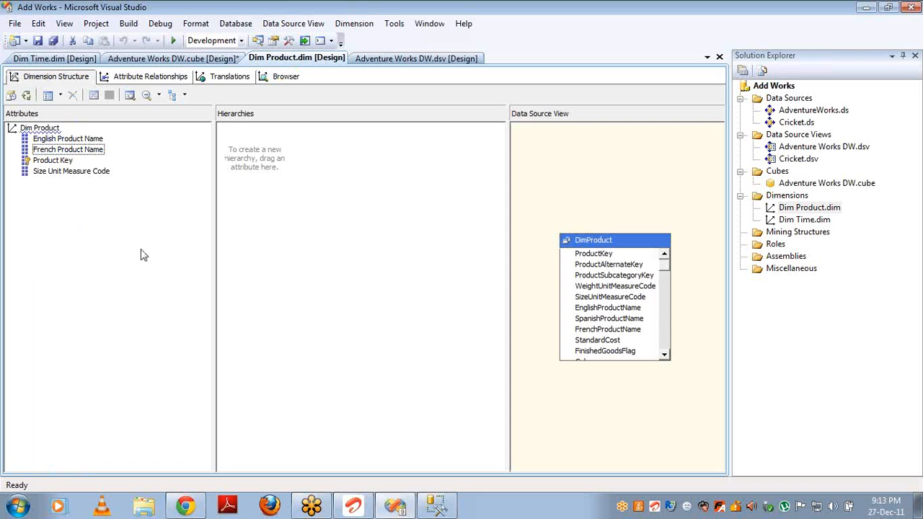
{"action": "left_click", "coordinate": [144, 254]}
{"action": "left_click", "coordinate": [76, 140]}
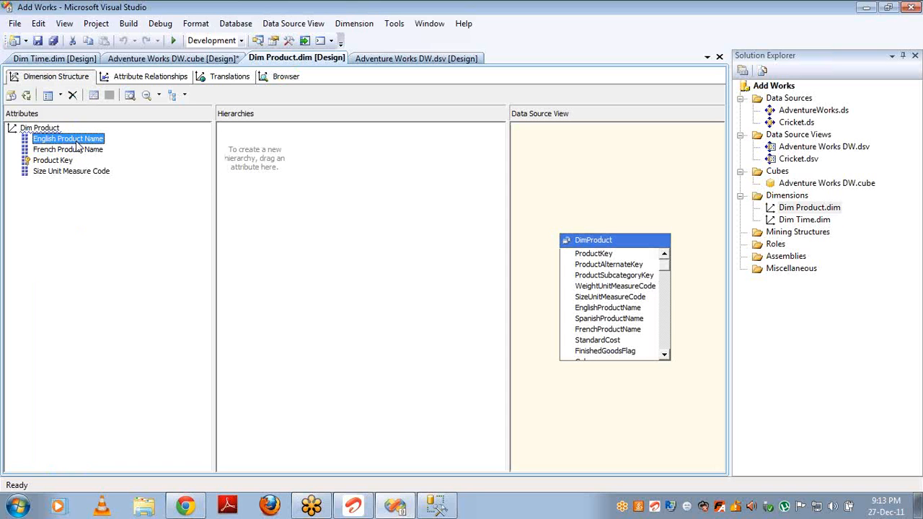
{"action": "key", "text": "F4"}
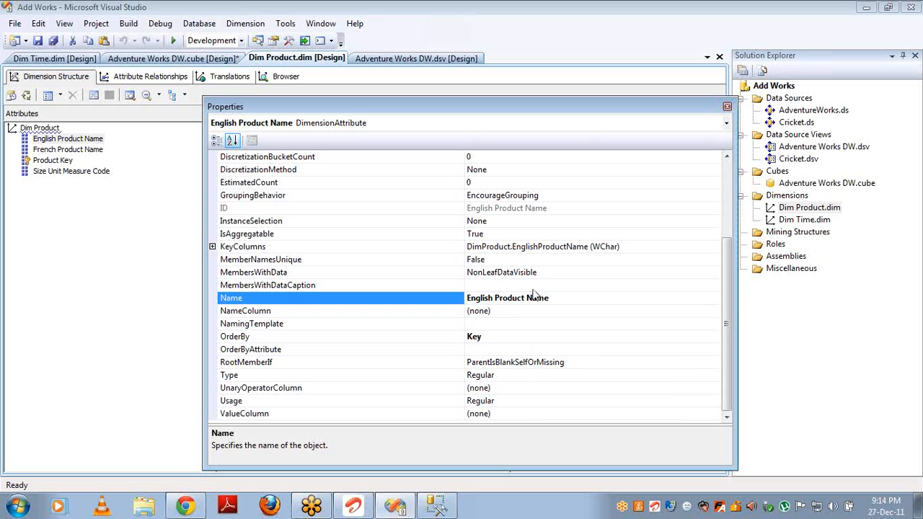
{"action": "left_click", "coordinate": [518, 245]}
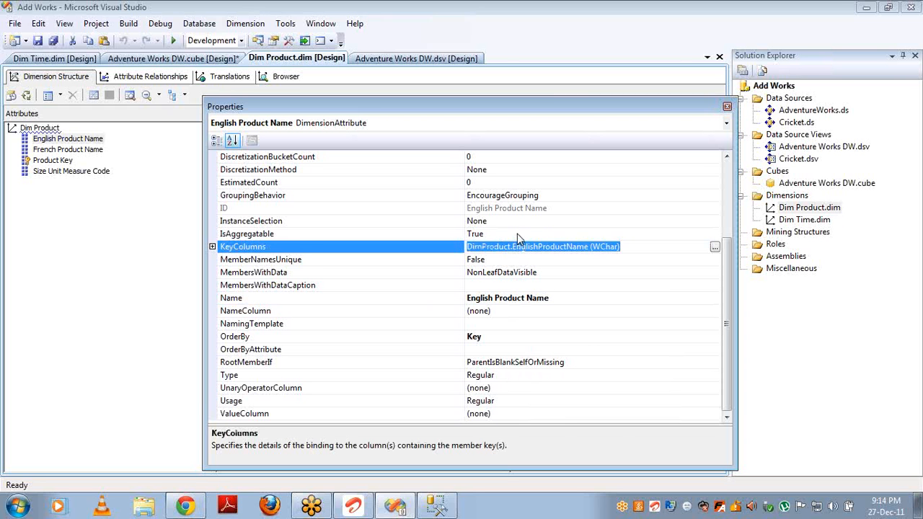
{"action": "double_click", "coordinate": [456, 234]}
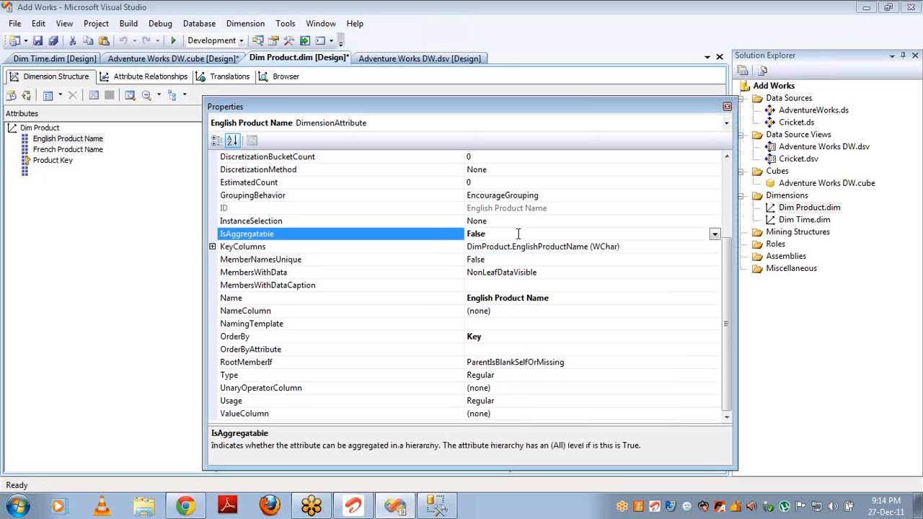
Deploy and process Dim Product with Process Update, and reconnect its browser to view the English Product Name members
{"action": "left_click", "coordinate": [26, 96]}
{"action": "key", "text": "Return"}
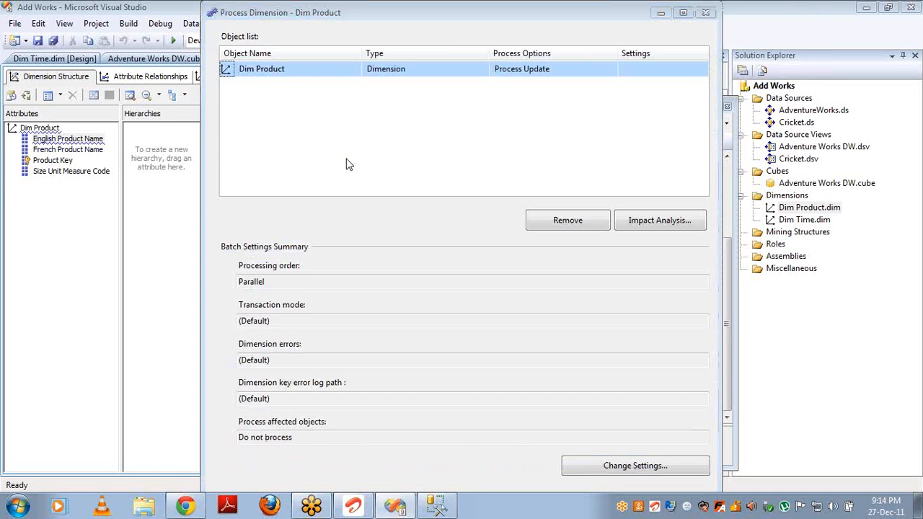
{"action": "key", "text": "Return"}
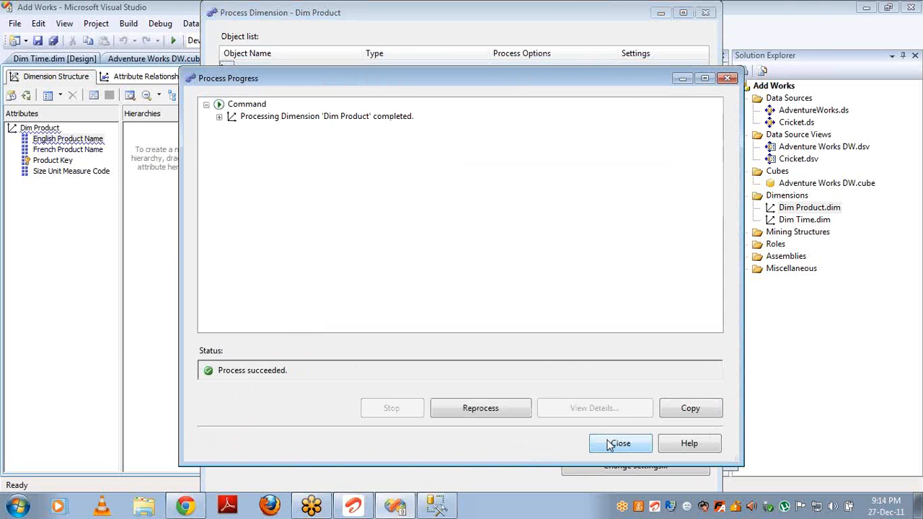
{"action": "left_click", "coordinate": [615, 443]}
{"action": "left_click", "coordinate": [705, 12]}
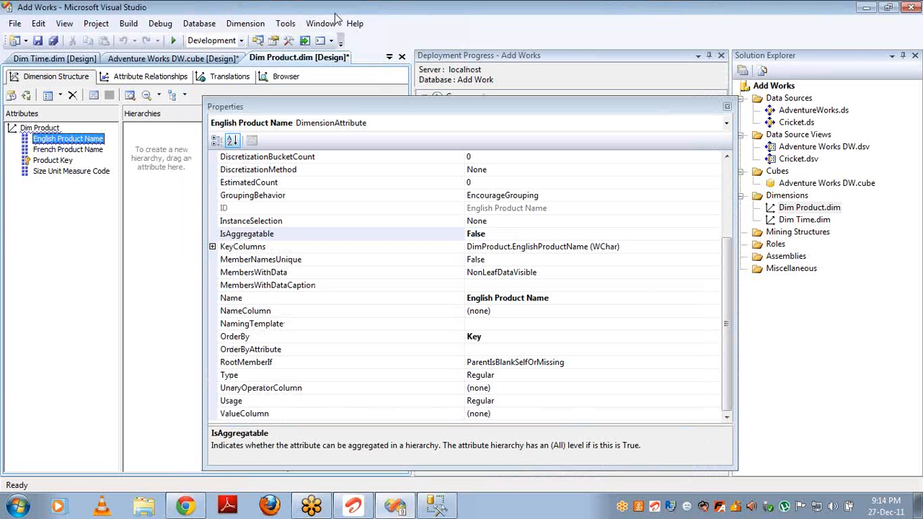
{"action": "left_click", "coordinate": [294, 81]}
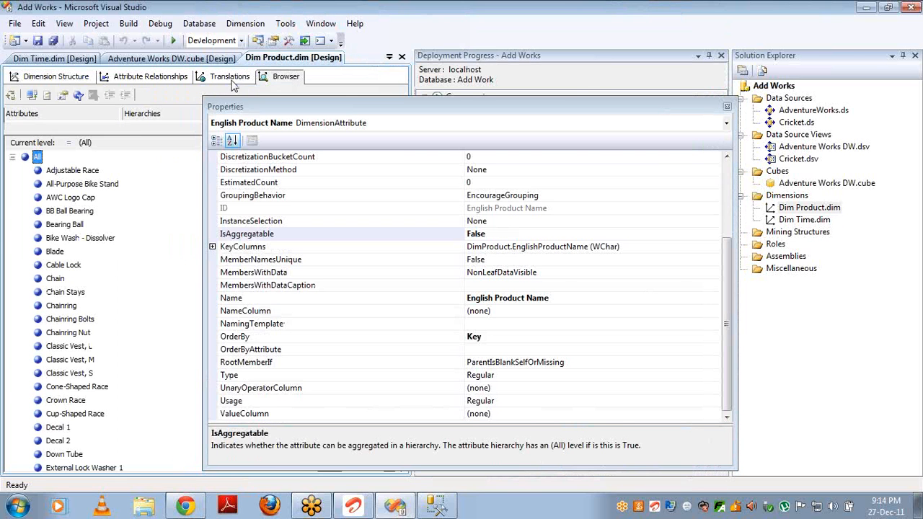
{"action": "left_click", "coordinate": [31, 96]}
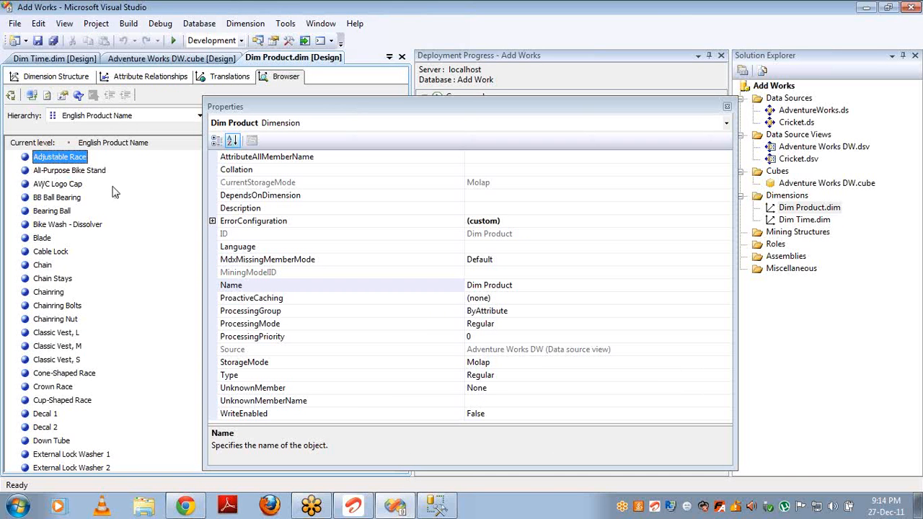
Group English Product Name's properties by category and examine its KeyColumns, NameColumn and ValueColumn source bindings
{"action": "left_click", "coordinate": [37, 77]}
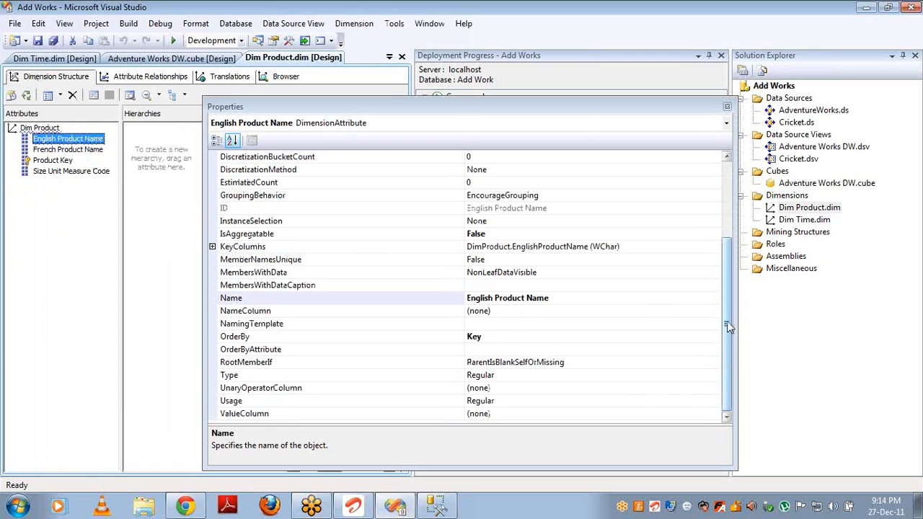
{"action": "left_click", "coordinate": [727, 297]}
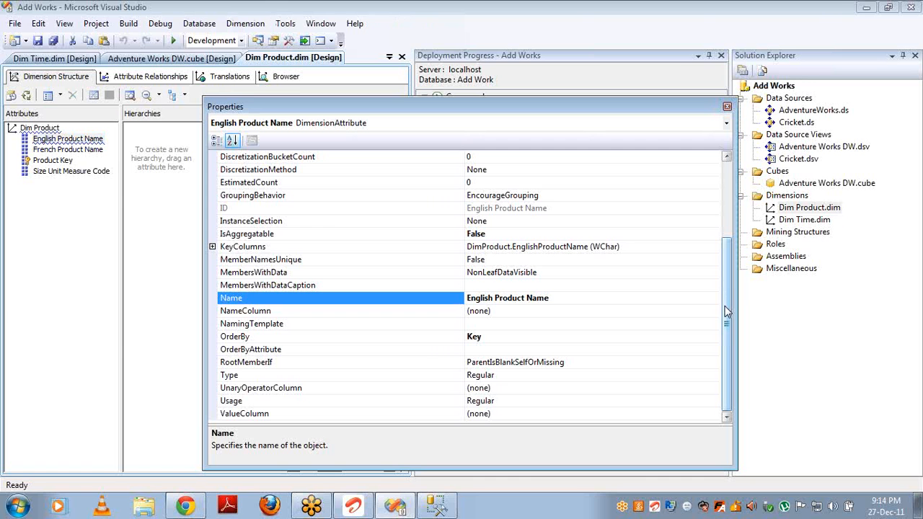
{"action": "left_click", "coordinate": [218, 141]}
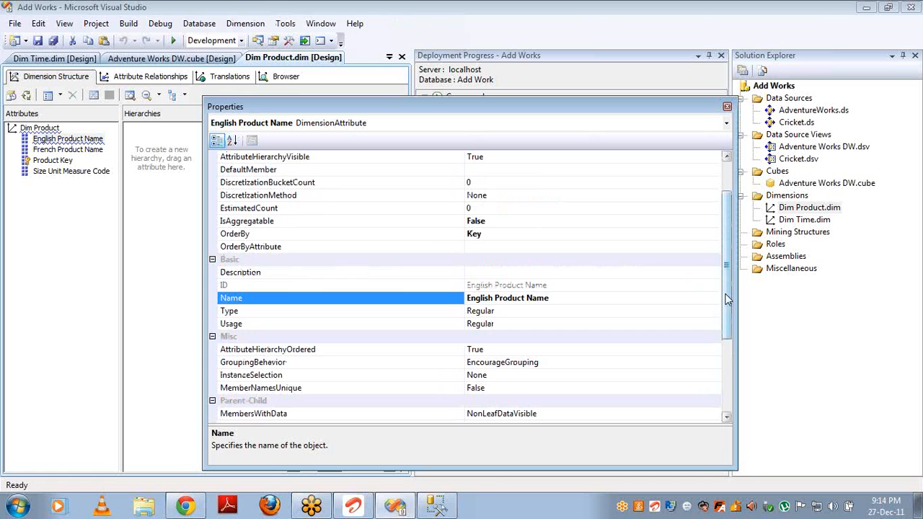
{"action": "left_click_drag", "start_coordinate": [725, 299], "coordinate": [726, 405]}
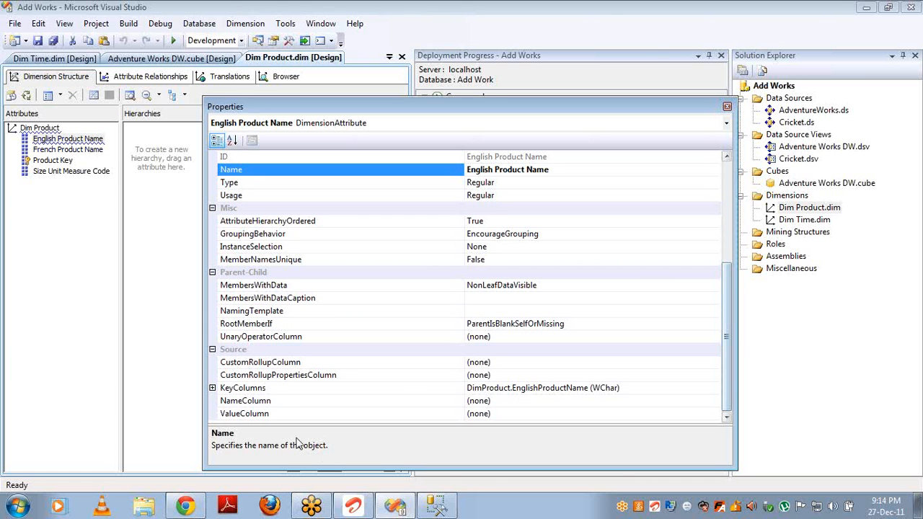
{"action": "left_click", "coordinate": [290, 391]}
{"action": "left_click", "coordinate": [288, 402]}
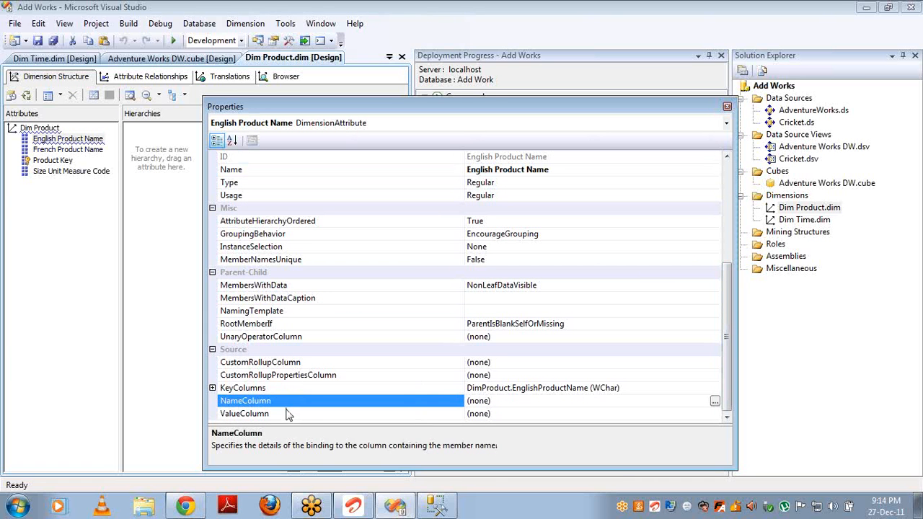
{"action": "left_click", "coordinate": [287, 415]}
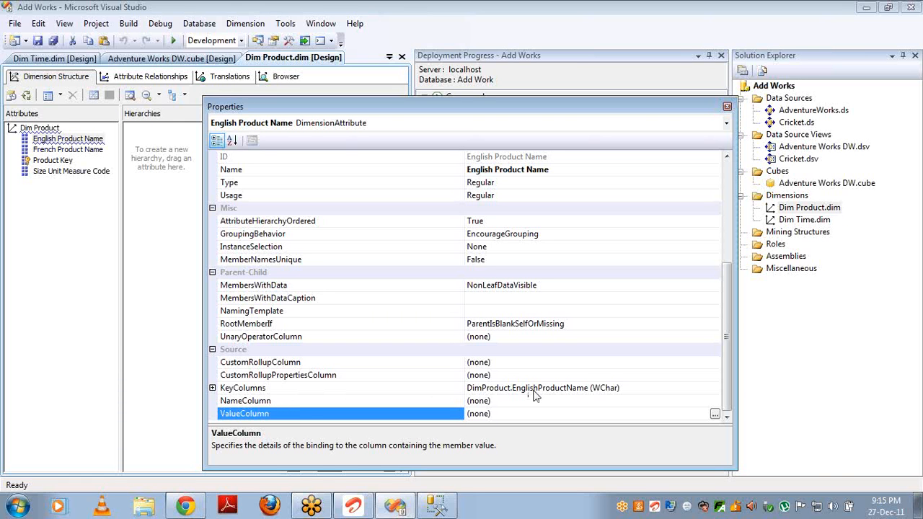
{"action": "left_click", "coordinate": [628, 388]}
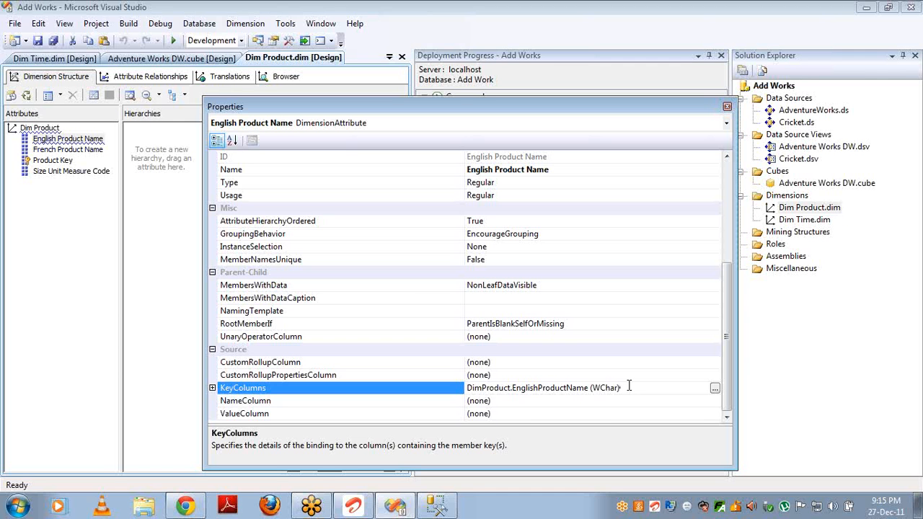
{"action": "left_click", "coordinate": [618, 397]}
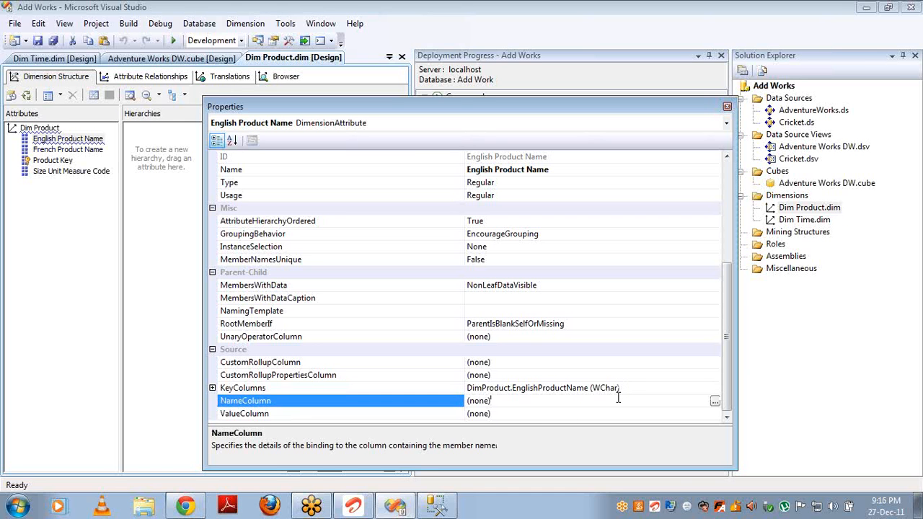
Add SpanishProductName to English Product Name's key columns and check the attribute's NameColumn binding
{"action": "left_click", "coordinate": [653, 387]}
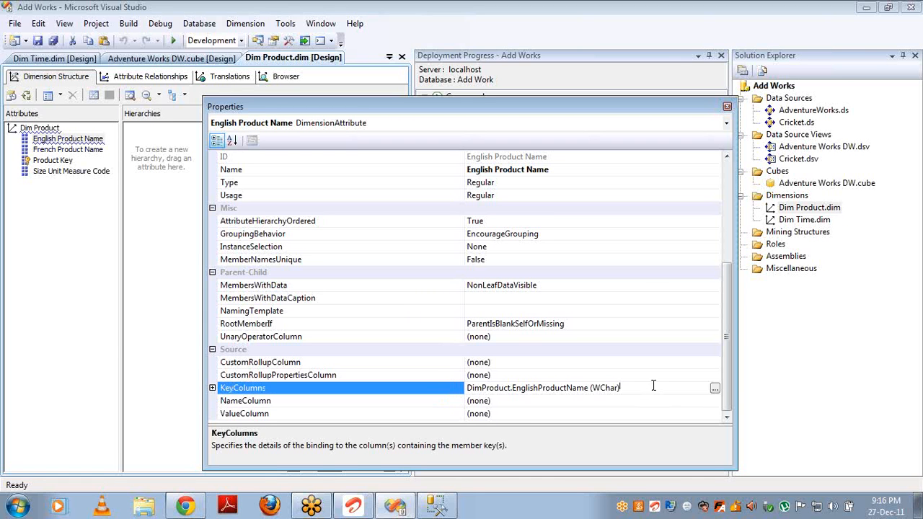
{"action": "left_click", "coordinate": [714, 389]}
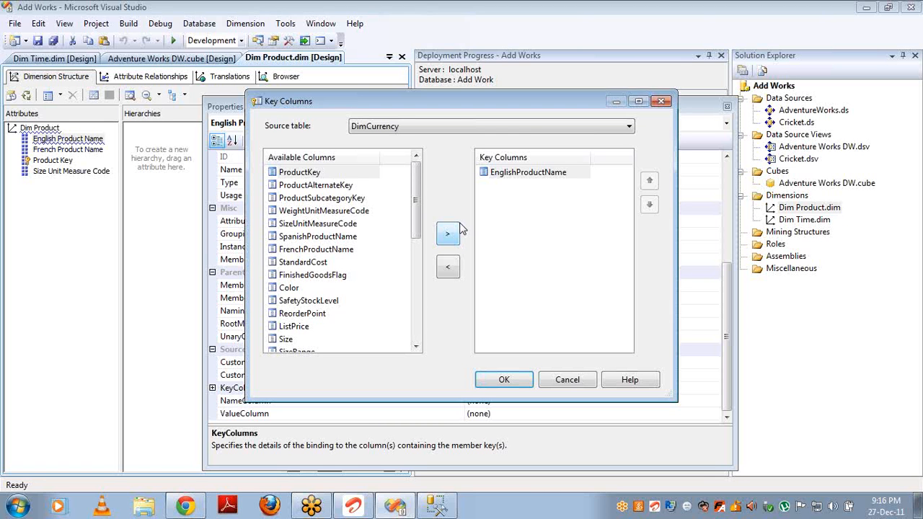
{"action": "left_click", "coordinate": [310, 236]}
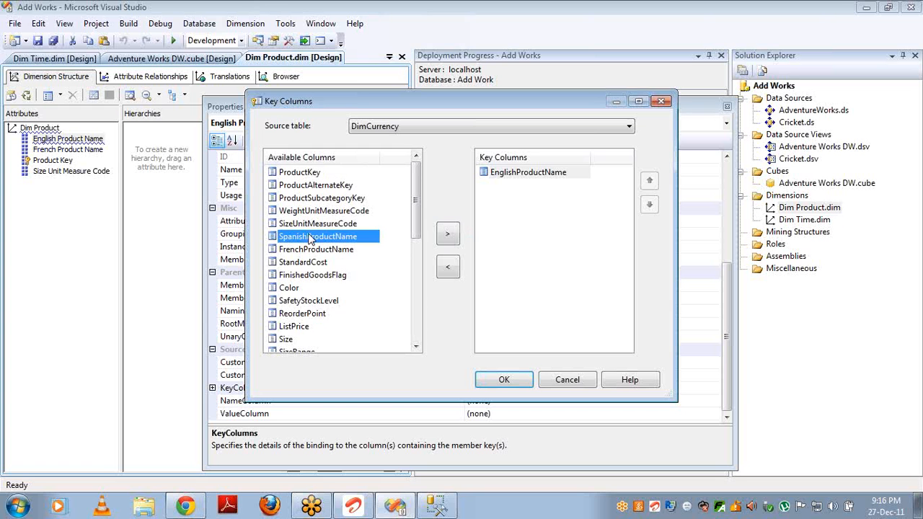
{"action": "left_click", "coordinate": [447, 234]}
{"action": "left_click", "coordinate": [503, 379]}
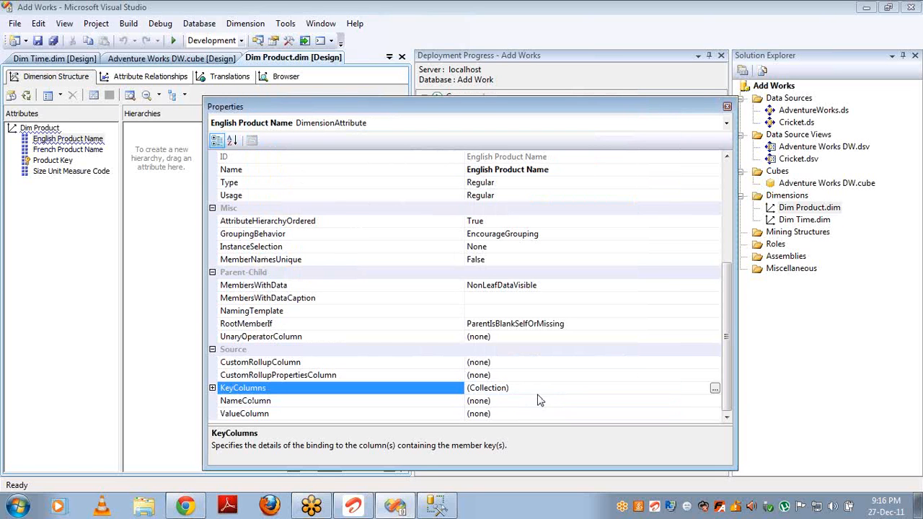
{"action": "left_click", "coordinate": [523, 400]}
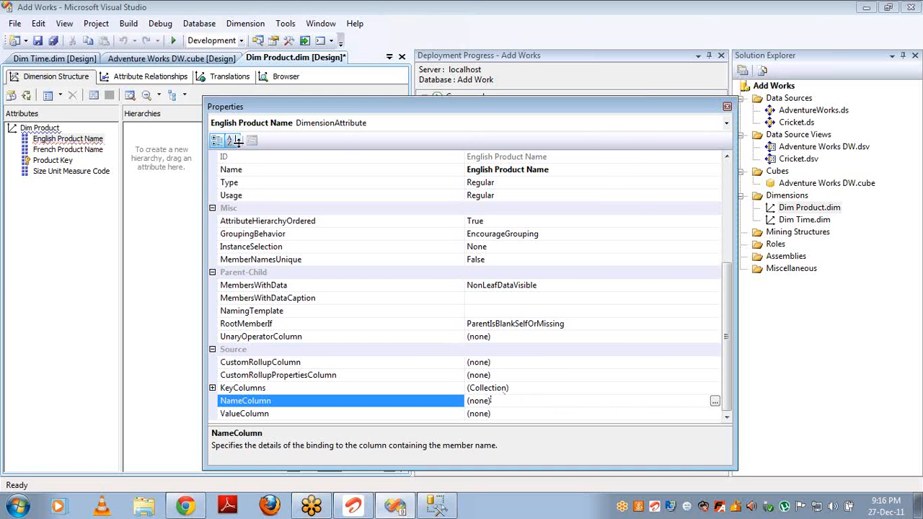
{"action": "left_click", "coordinate": [58, 139]}
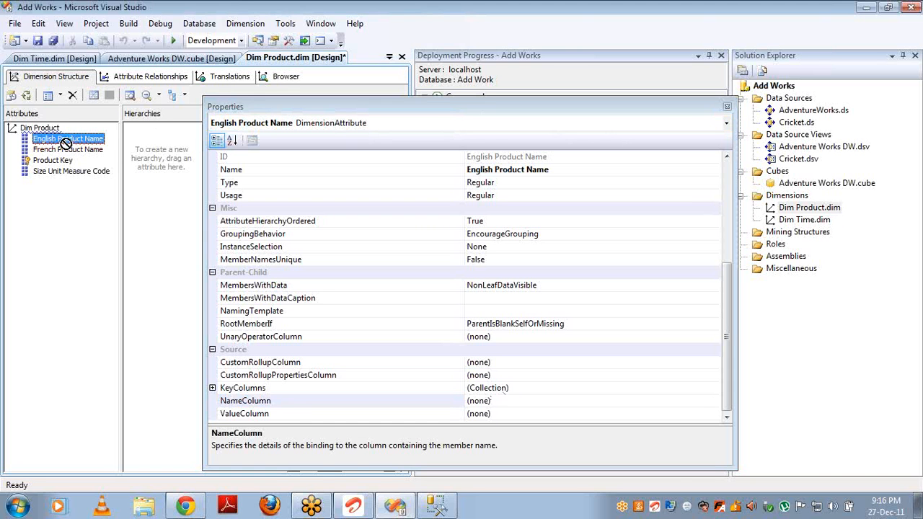
{"action": "mouse_move", "coordinate": [69, 148]}
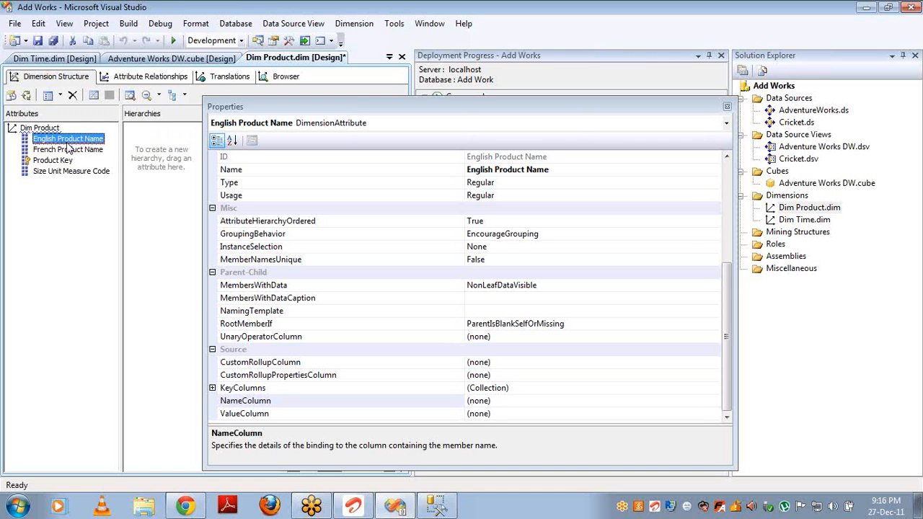
Remove SpanishProductName from English Product Name's key columns and close the attribute's properties
{"action": "left_click", "coordinate": [638, 387]}
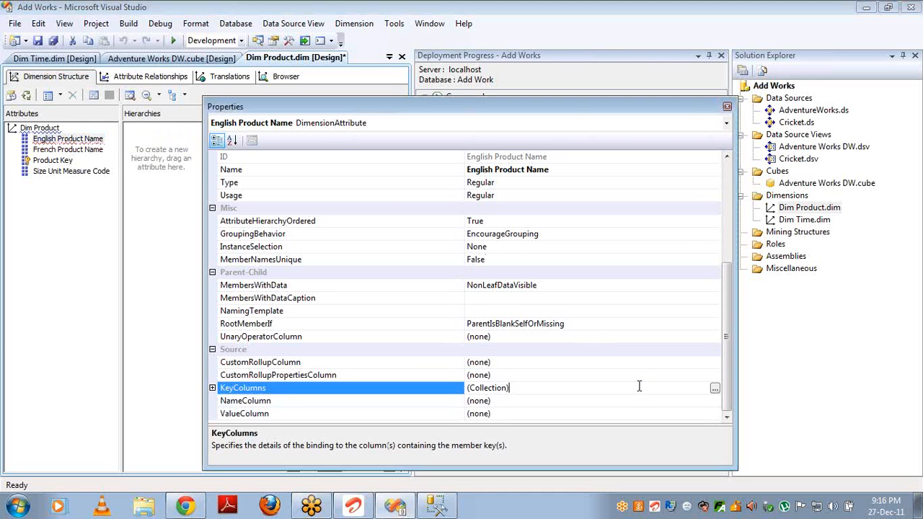
{"action": "left_click", "coordinate": [715, 392]}
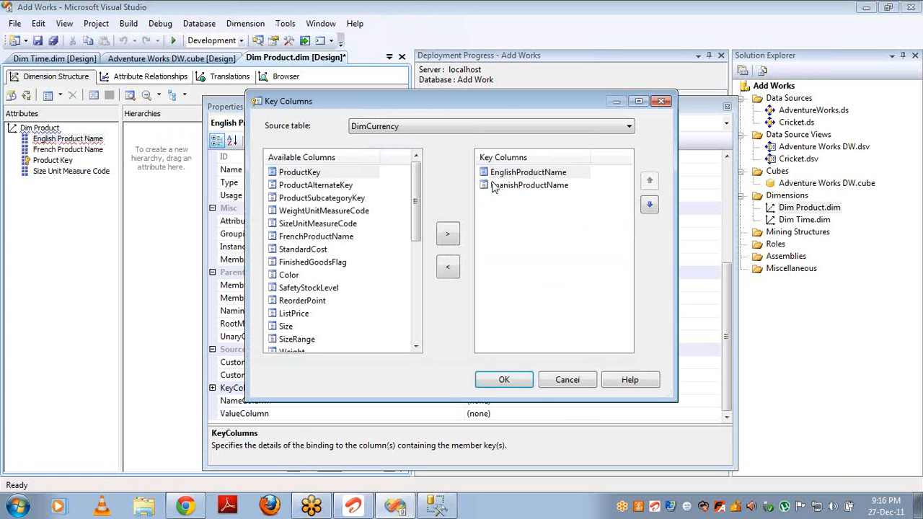
{"action": "left_click", "coordinate": [496, 186]}
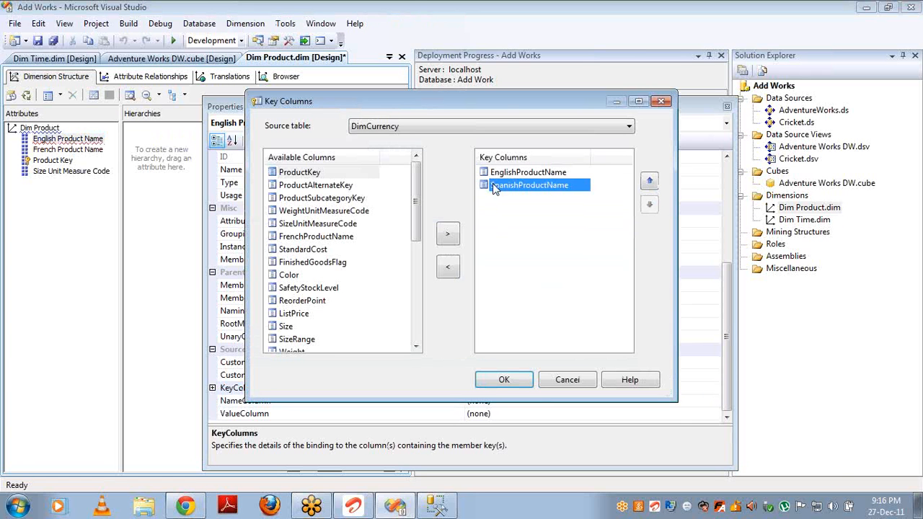
{"action": "left_click", "coordinate": [447, 266]}
{"action": "left_click", "coordinate": [503, 379]}
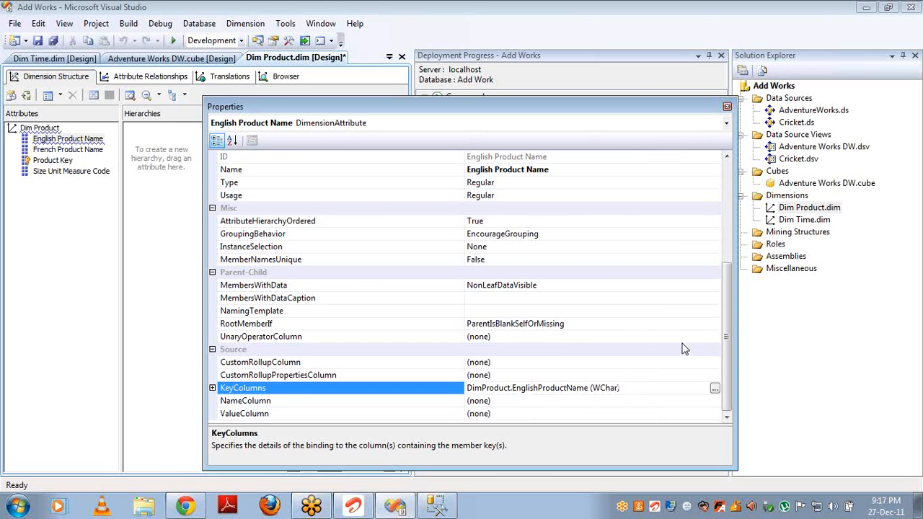
{"action": "left_click", "coordinate": [726, 106]}
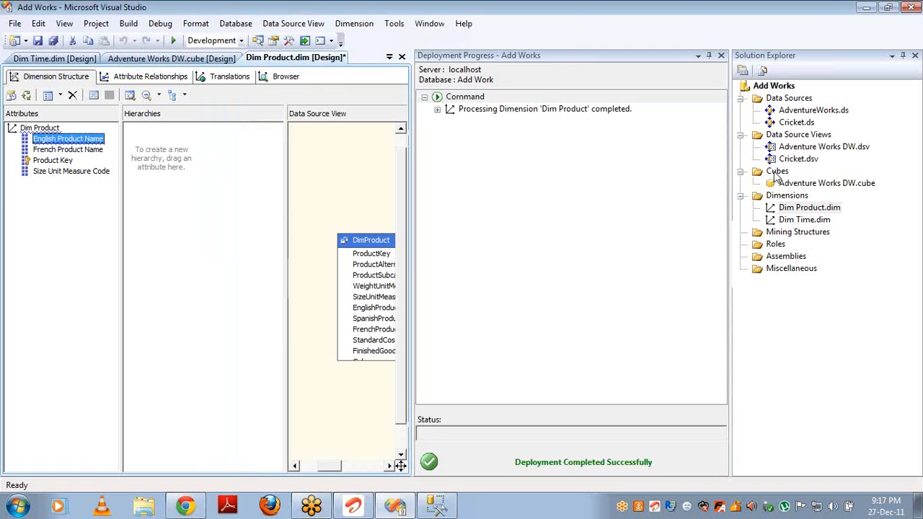
Start a new dimension from an existing table in Adventure Works DW, with DimProduct as main table and ProductKey as key column
{"action": "right_click", "coordinate": [782, 195]}
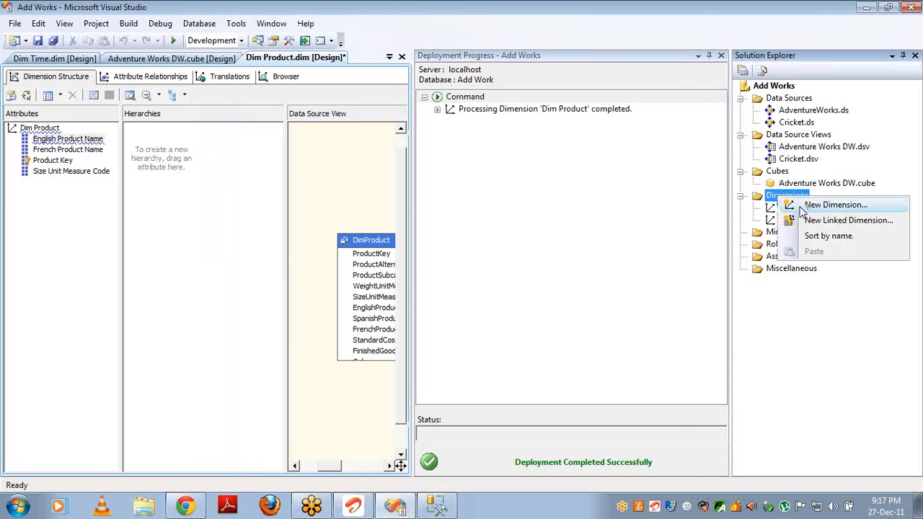
{"action": "left_click", "coordinate": [802, 207]}
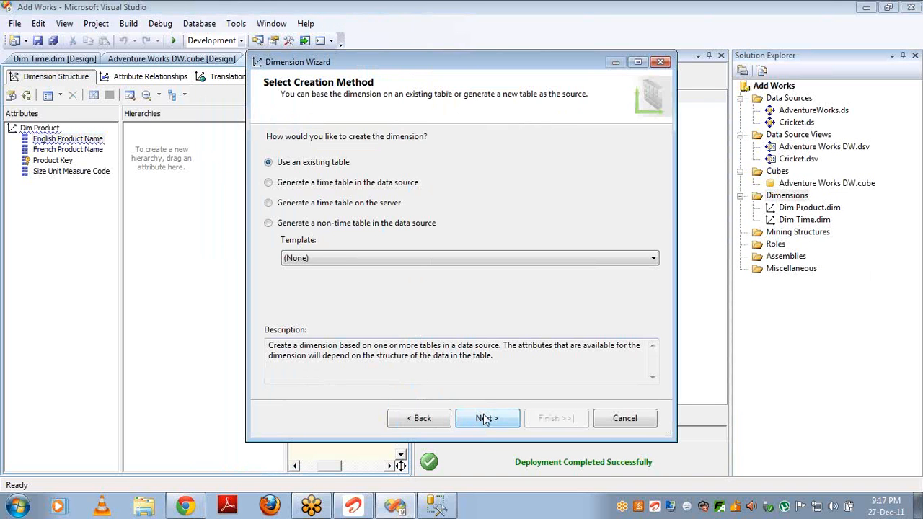
{"action": "left_click", "coordinate": [485, 418]}
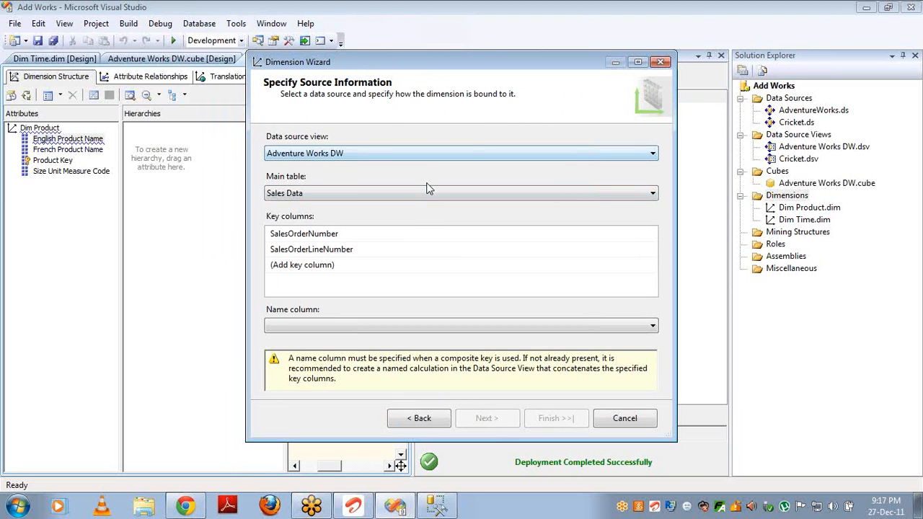
{"action": "left_click", "coordinate": [426, 193]}
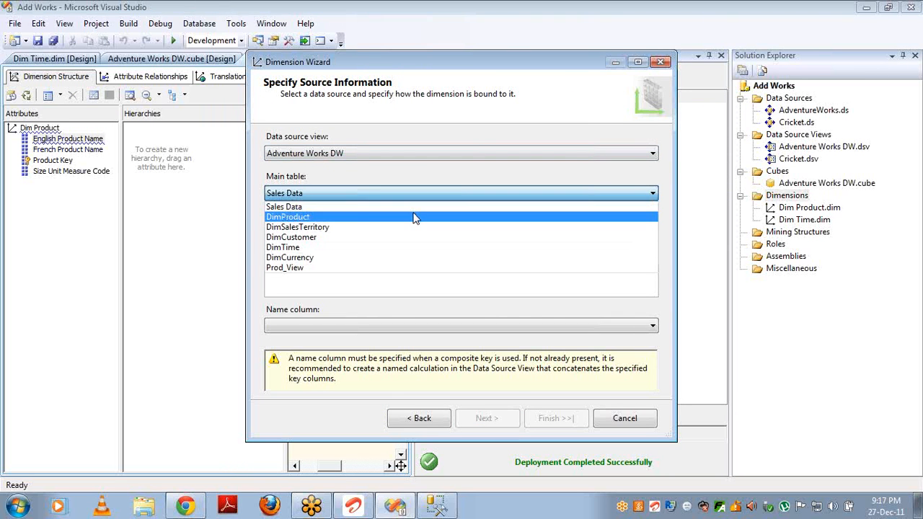
{"action": "left_click", "coordinate": [415, 217]}
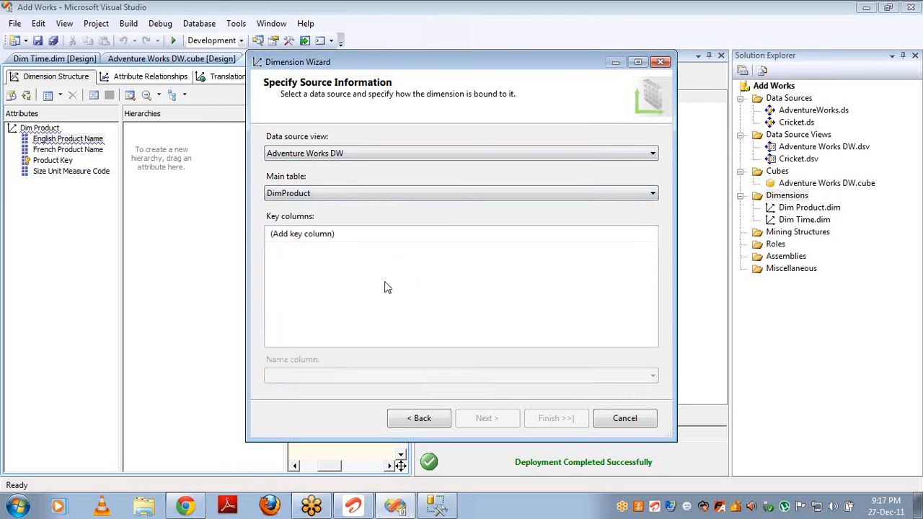
{"action": "left_click", "coordinate": [653, 238]}
{"action": "left_click", "coordinate": [651, 234]}
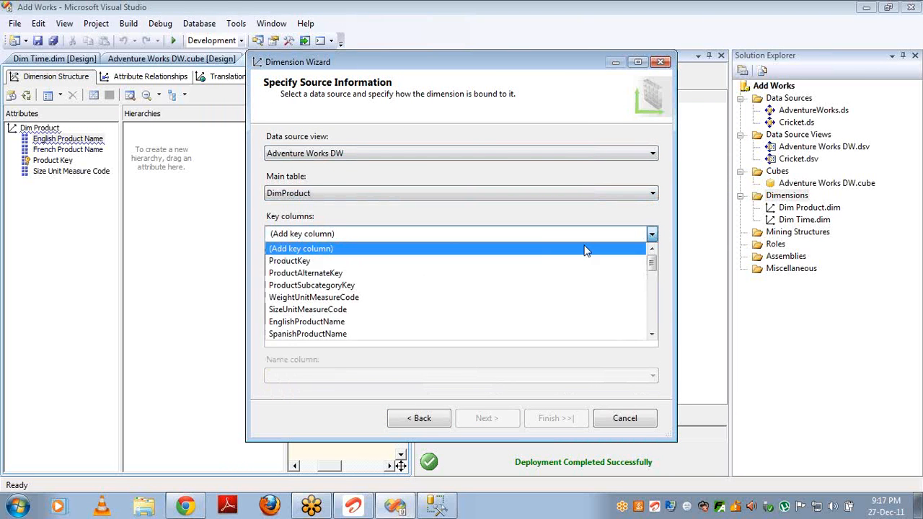
{"action": "left_click", "coordinate": [542, 261]}
{"action": "left_click", "coordinate": [493, 278]}
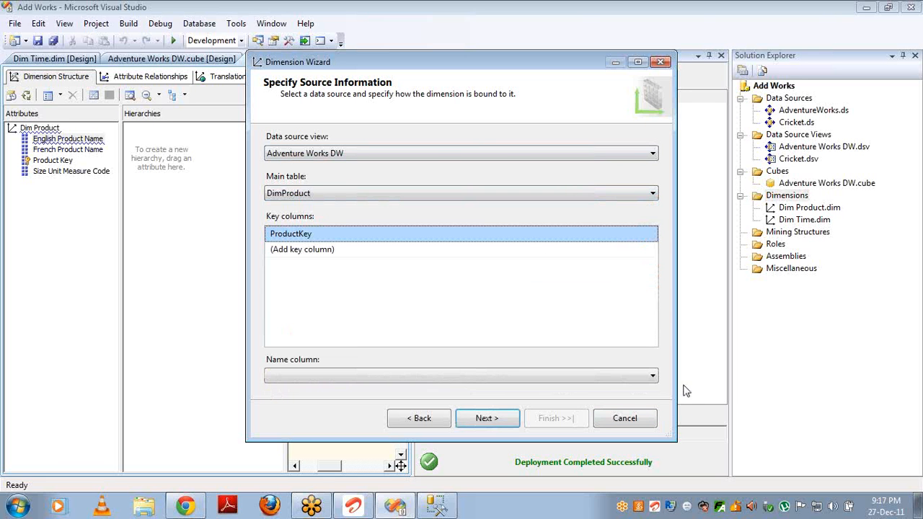
Set EnglishProductName as the name column and finish the dimension as Dim Product 1 with only the Product Key attribute
{"action": "left_click", "coordinate": [654, 377]}
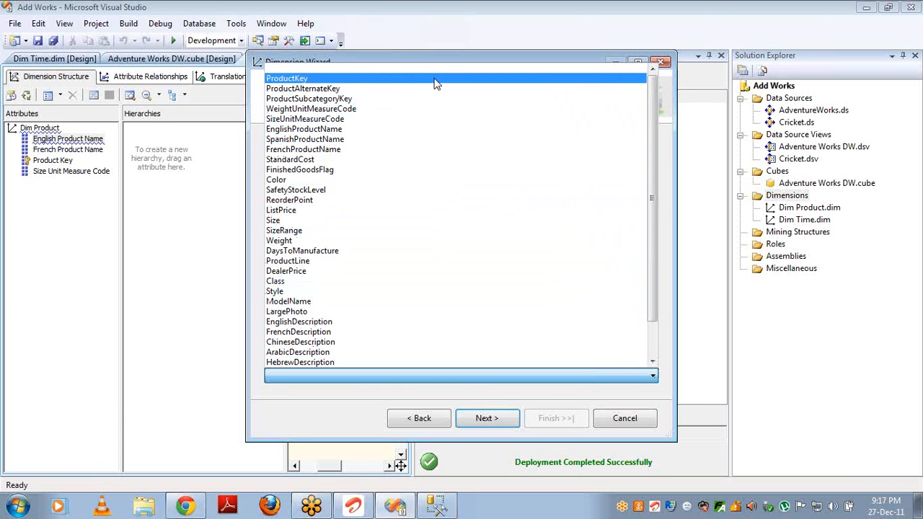
{"action": "left_click", "coordinate": [411, 131]}
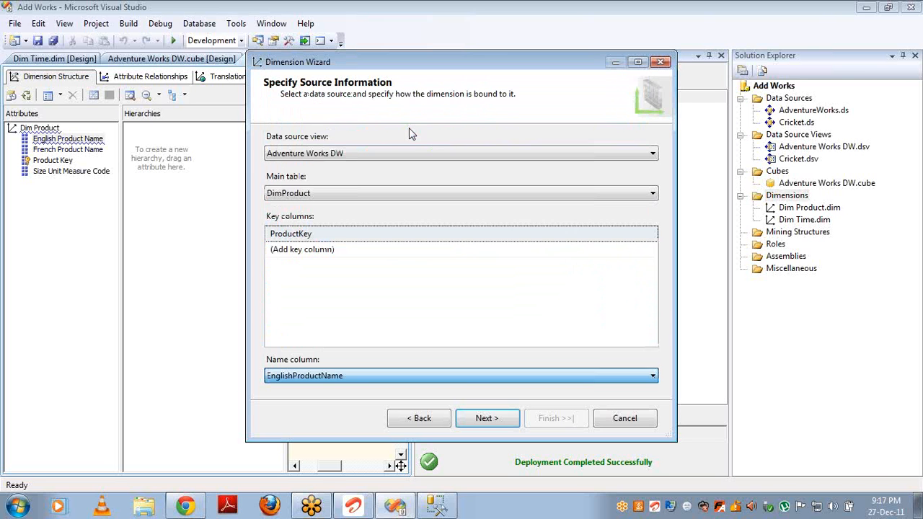
{"action": "left_click", "coordinate": [490, 419]}
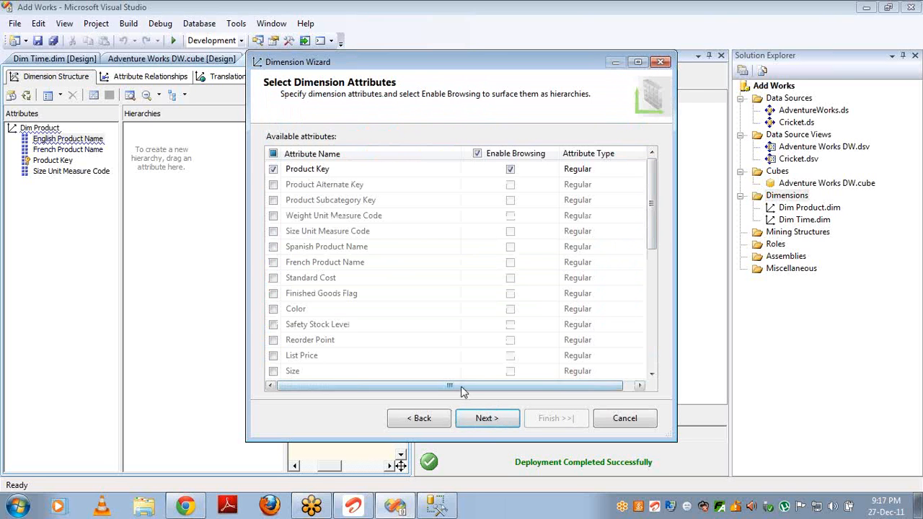
{"action": "left_click", "coordinate": [484, 422]}
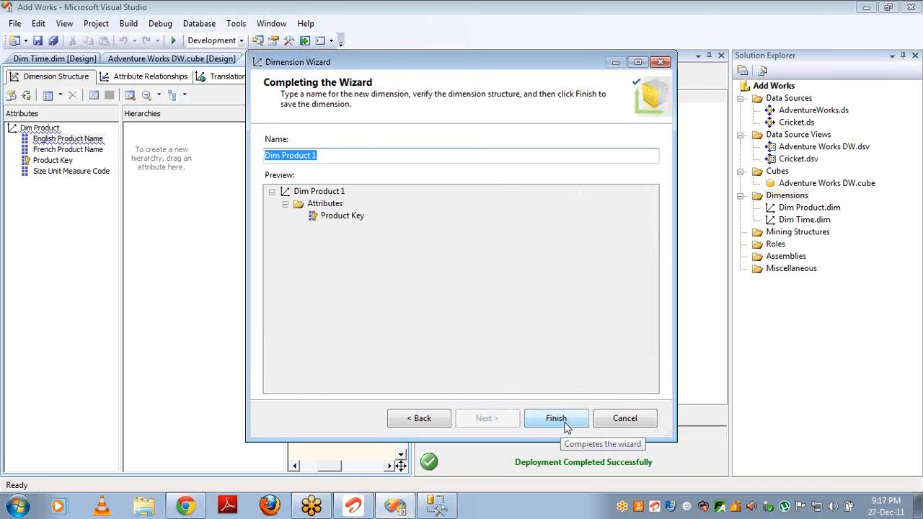
{"action": "left_click", "coordinate": [566, 426]}
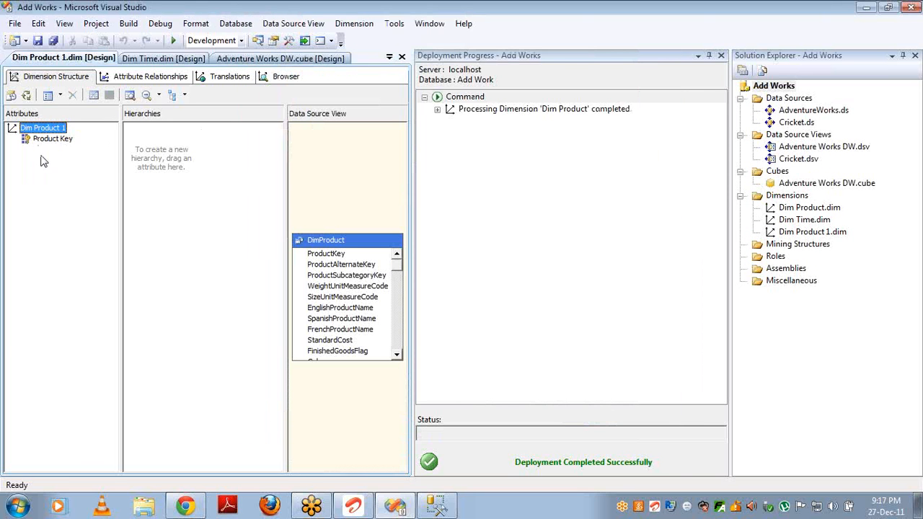
Create a hierarchy from Product Key in Dim Product 1 and examine the attribute's KeyColumns and NameColumn bindings
{"action": "left_click", "coordinate": [45, 141]}
{"action": "left_click_drag", "start_coordinate": [45, 141], "coordinate": [179, 153]}
{"action": "key", "text": "F4"}
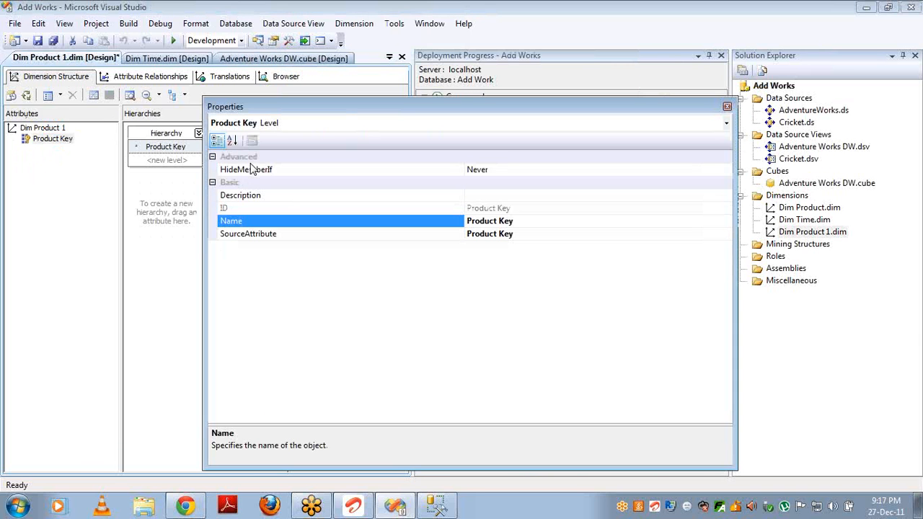
{"action": "left_click", "coordinate": [71, 141]}
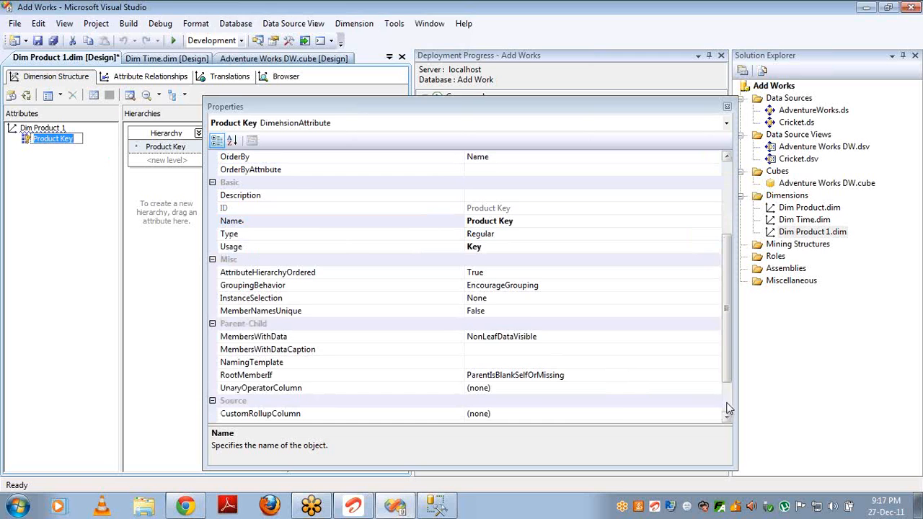
{"action": "left_click", "coordinate": [727, 408]}
{"action": "left_click", "coordinate": [614, 389]}
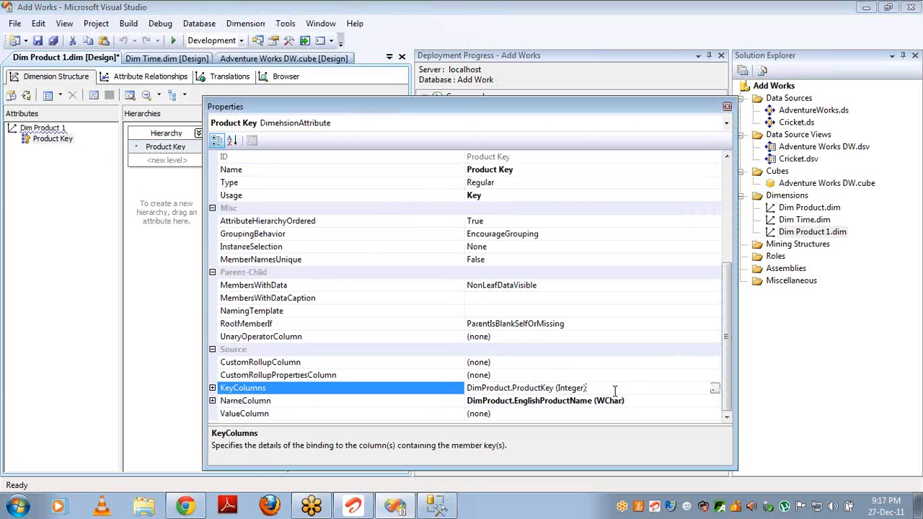
{"action": "left_click", "coordinate": [635, 405]}
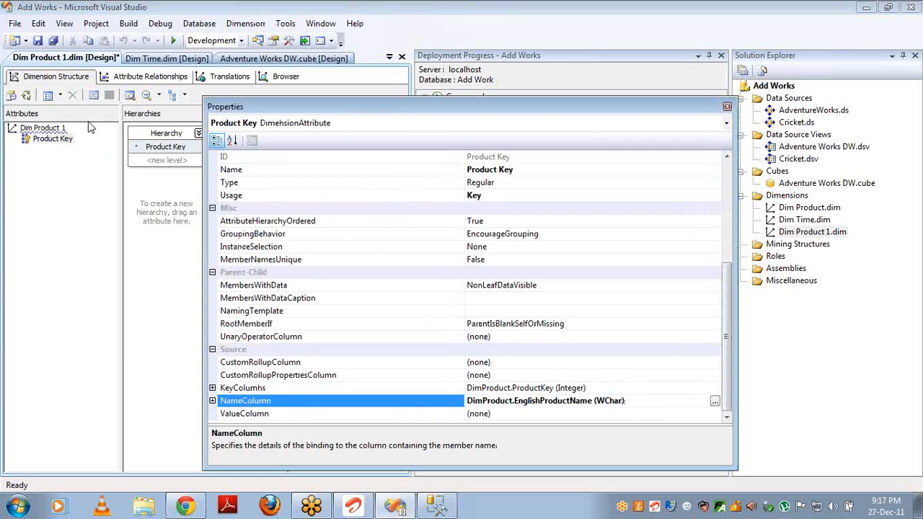
Deploy the project and process Dim Product 1 with Process Full, closing the process, properties and deployment progress windows
{"action": "left_click", "coordinate": [27, 97]}
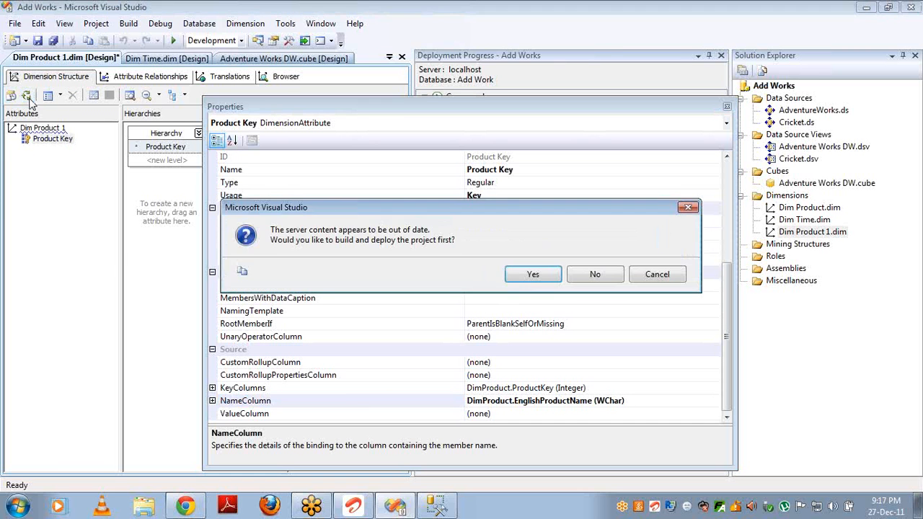
{"action": "key", "text": "Return"}
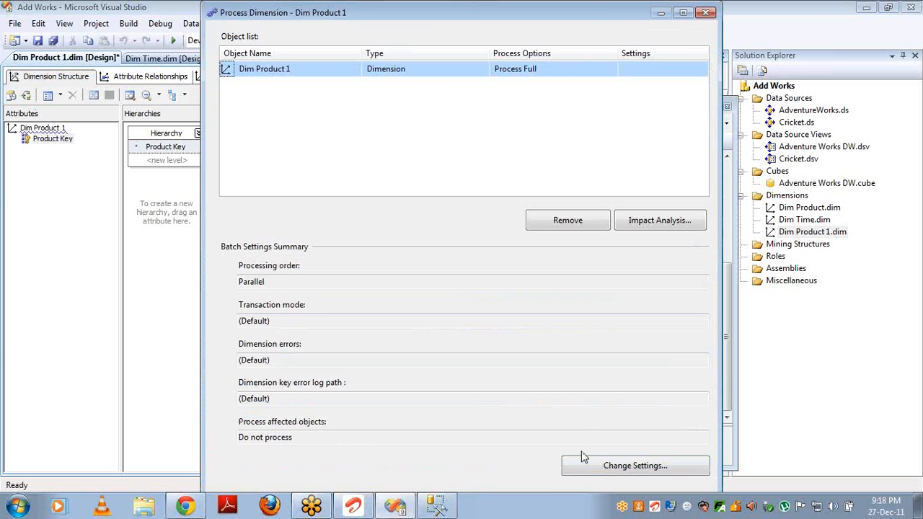
{"action": "key", "text": "Return"}
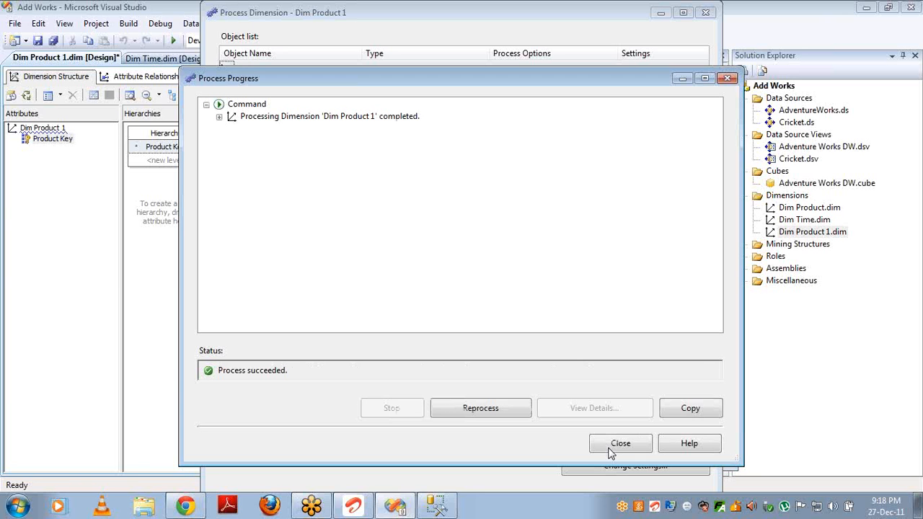
{"action": "left_click", "coordinate": [613, 447]}
{"action": "left_click", "coordinate": [705, 15]}
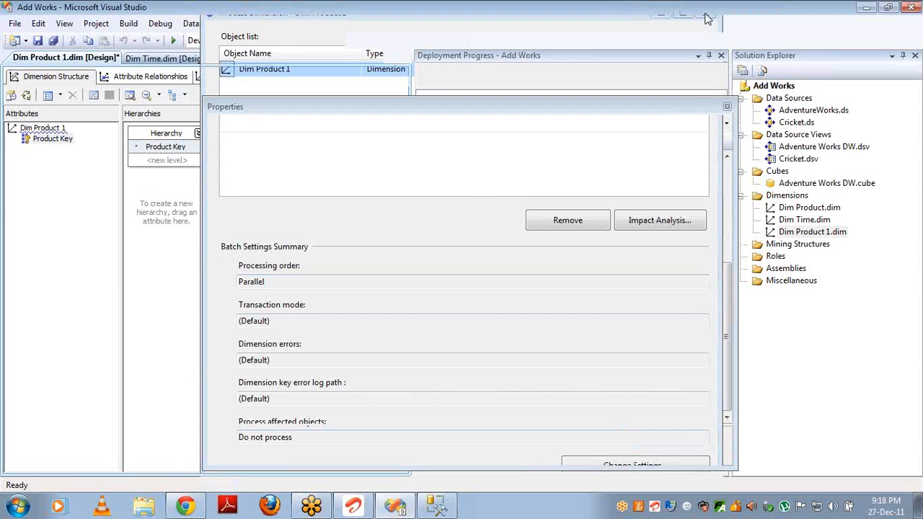
{"action": "left_click", "coordinate": [731, 109]}
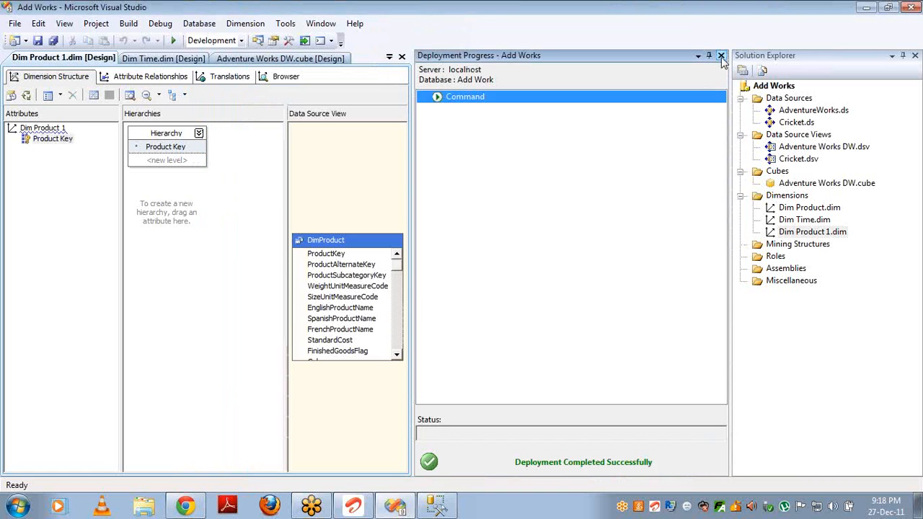
{"action": "left_click", "coordinate": [721, 56]}
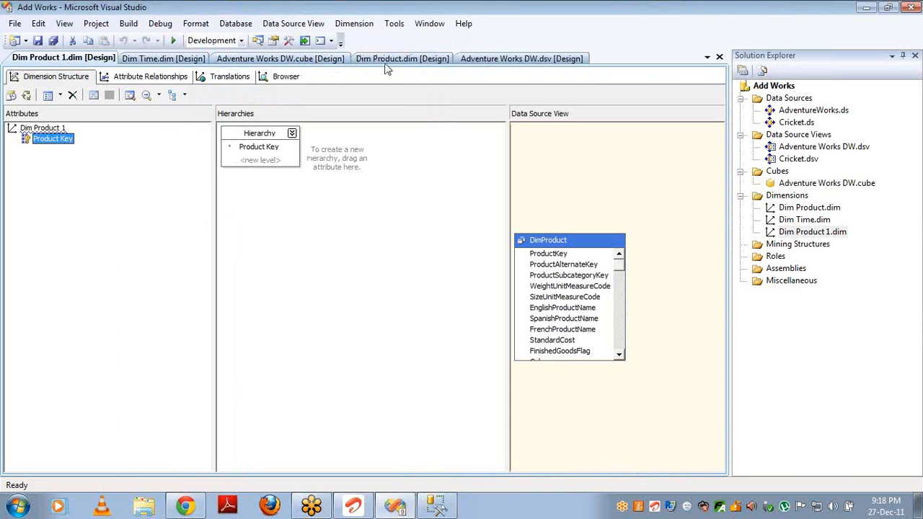
Set AttributeHierarchyVisible to True for the Product Key attribute of the original Dim Product dimension
{"action": "left_click", "coordinate": [400, 59]}
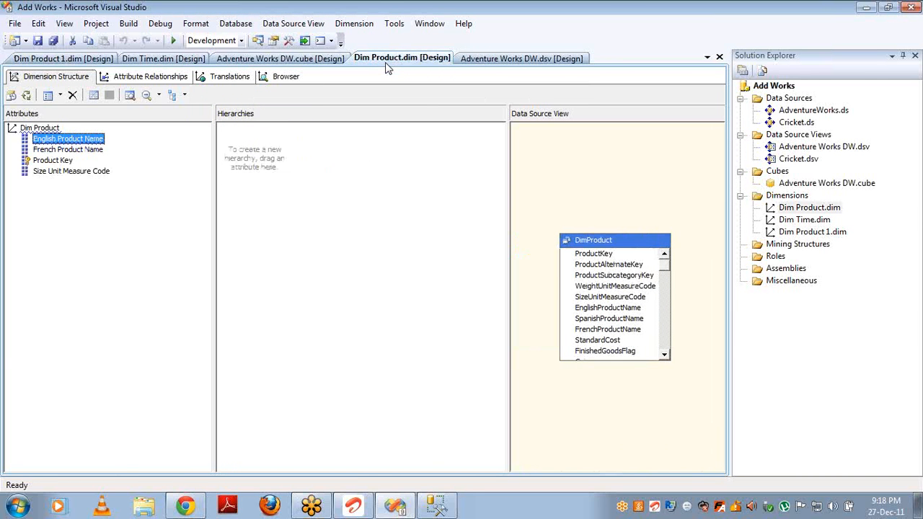
{"action": "left_click", "coordinate": [63, 162]}
{"action": "key", "text": "F4"}
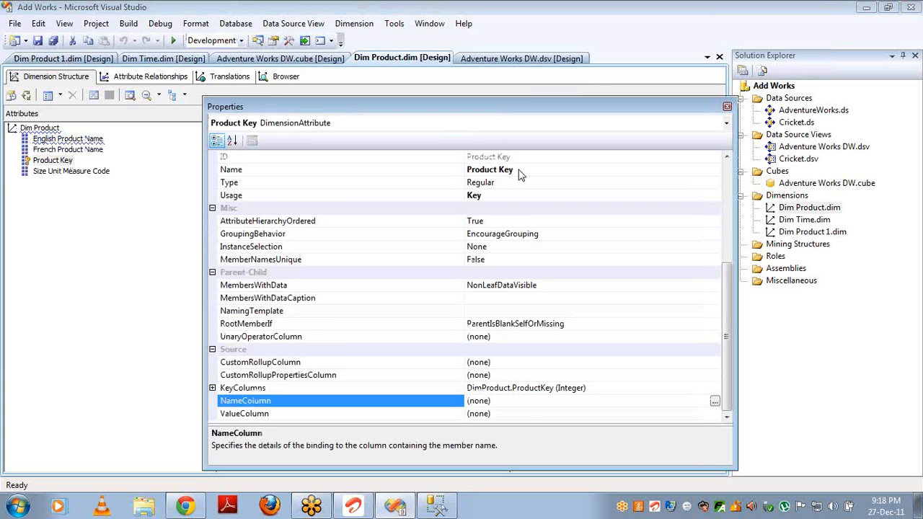
{"action": "scroll", "coordinate": [697, 169], "scroll_direction": "up", "scroll_amount": 5}
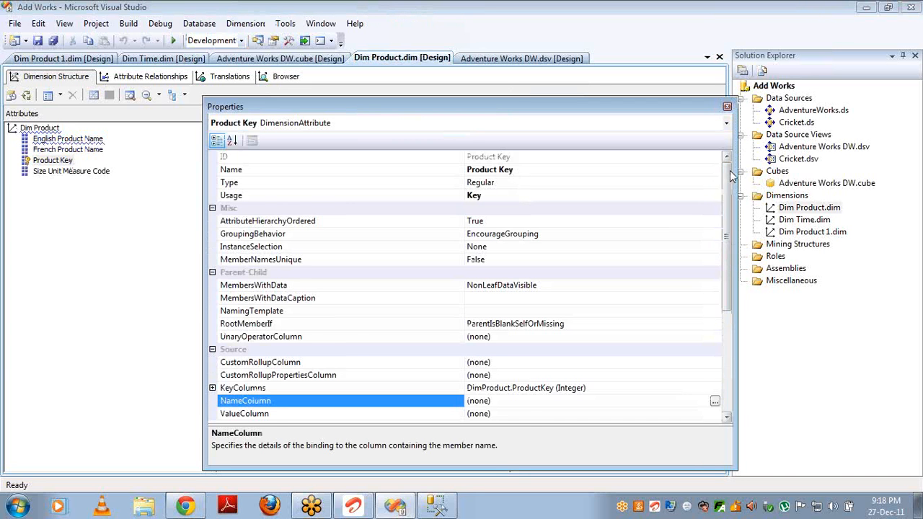
{"action": "double_click", "coordinate": [564, 209]}
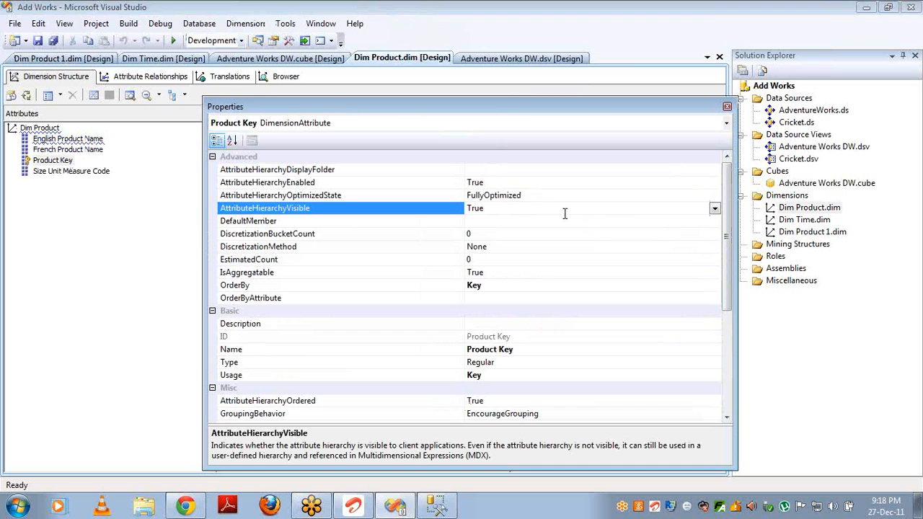
Deploy and process Dim Product with Process Update, and close the processing dialogs
{"action": "left_click", "coordinate": [26, 95]}
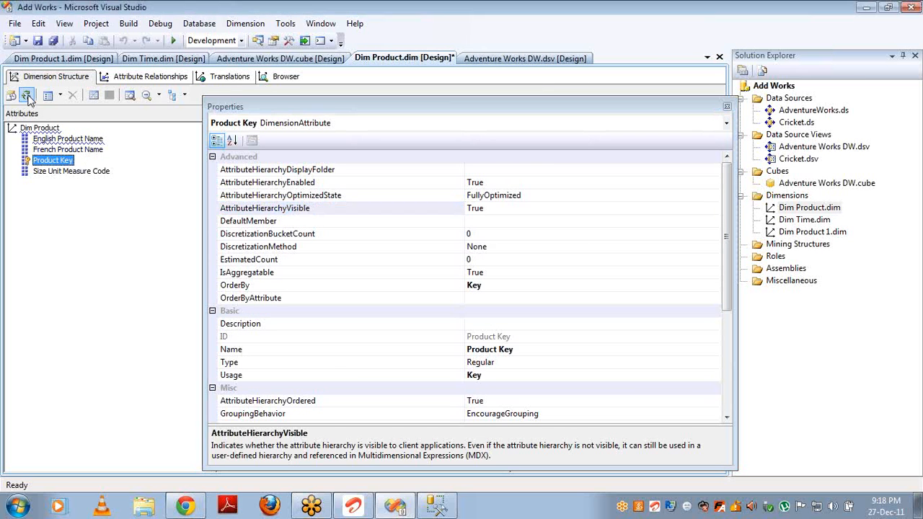
{"action": "key", "text": "Escape"}
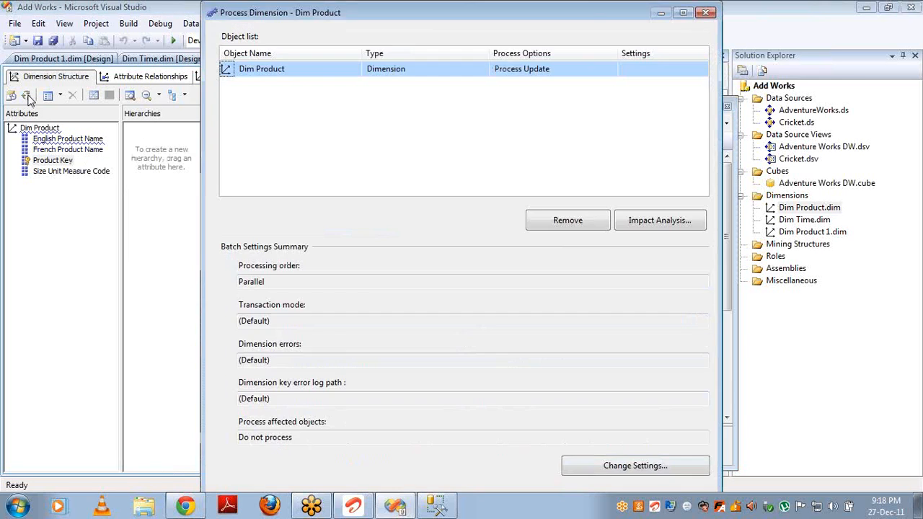
{"action": "key", "text": "Return"}
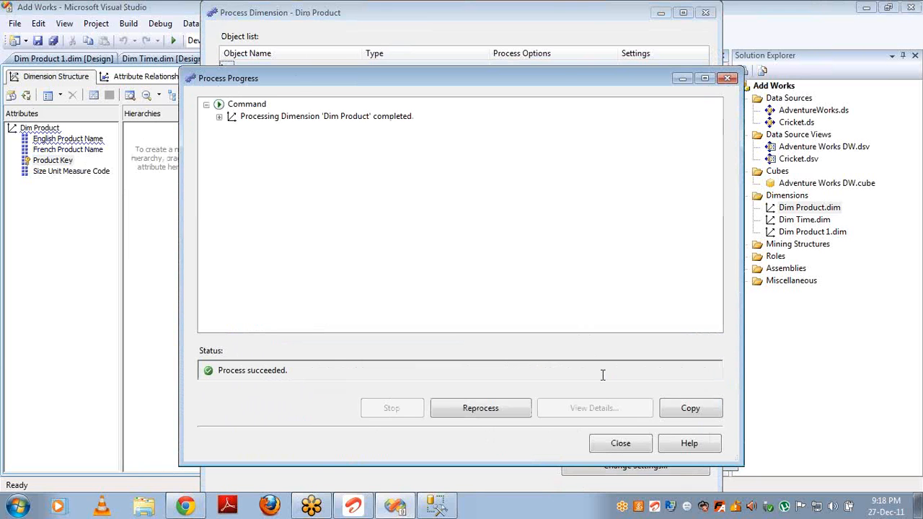
{"action": "left_click", "coordinate": [614, 443]}
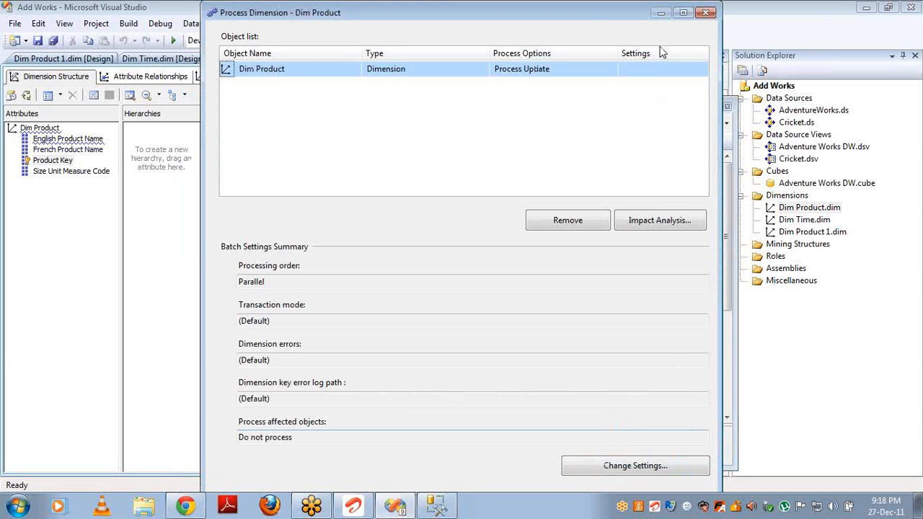
{"action": "left_click", "coordinate": [705, 12]}
Reconnect Dim Product's browser and expand the All member of the Product Key hierarchy to view its members
{"action": "left_click", "coordinate": [287, 76]}
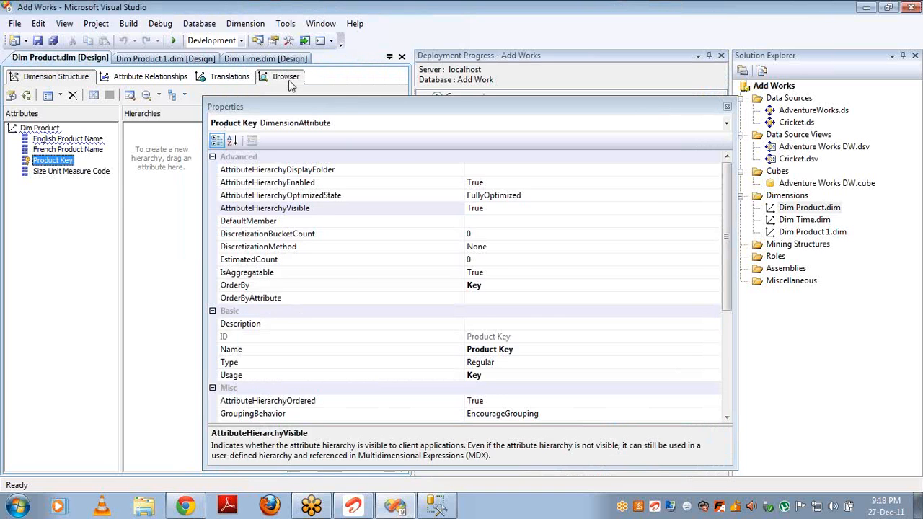
{"action": "left_click", "coordinate": [726, 106]}
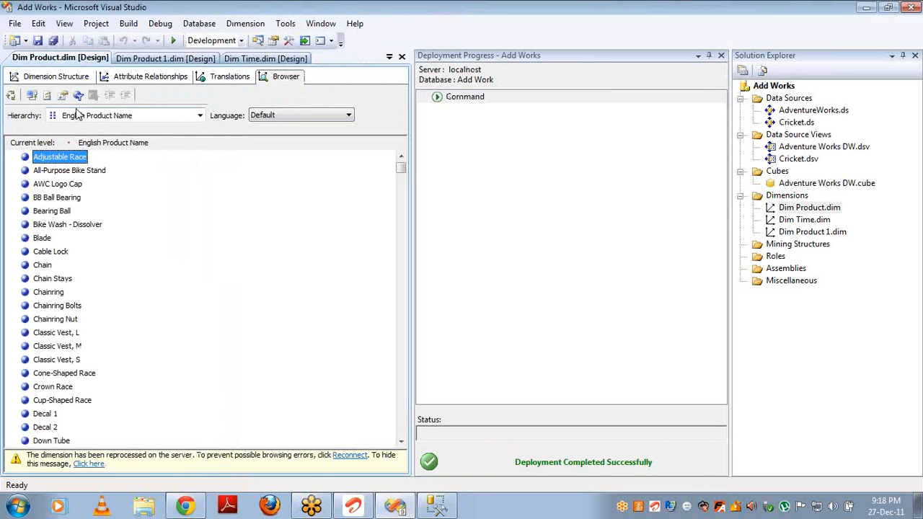
{"action": "left_click", "coordinate": [32, 94]}
{"action": "left_click", "coordinate": [165, 117]}
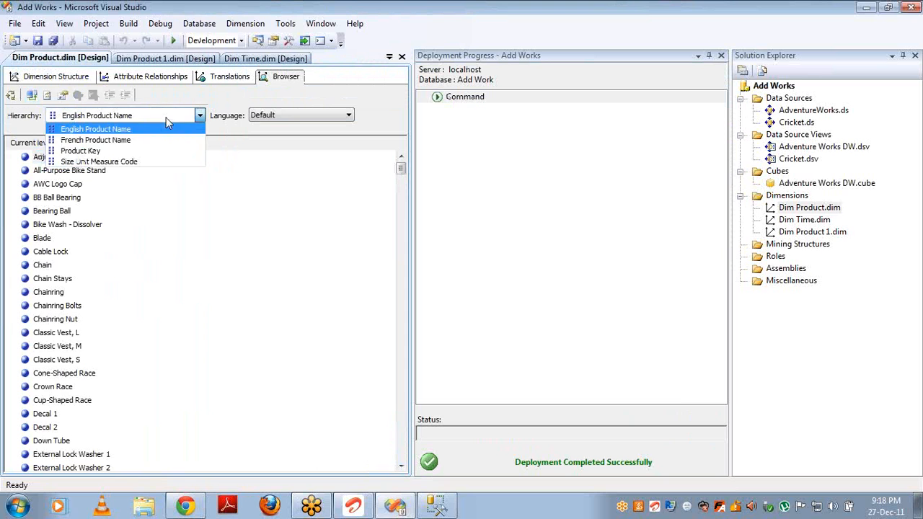
{"action": "left_click", "coordinate": [136, 153]}
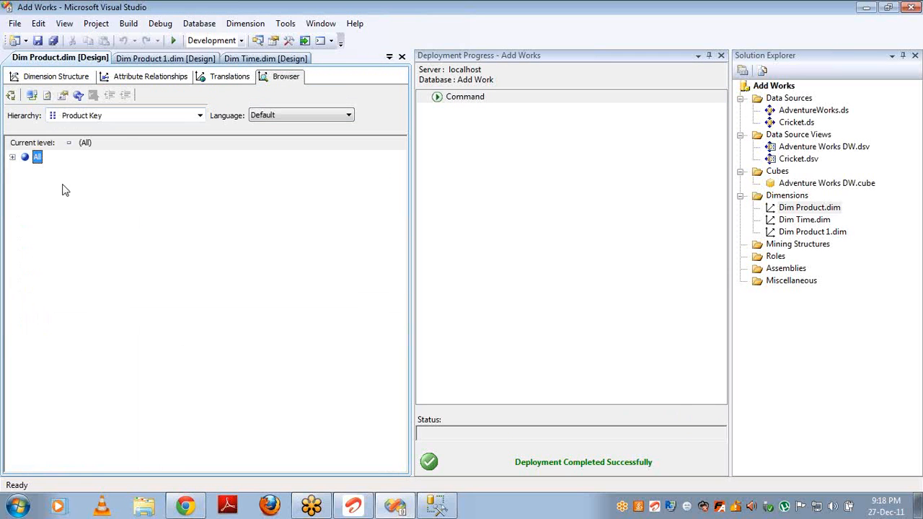
{"action": "left_click", "coordinate": [13, 159]}
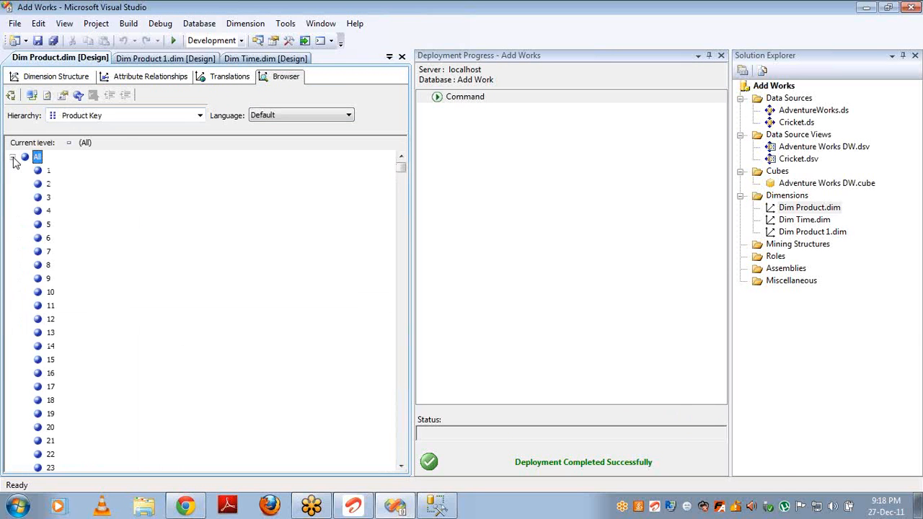
Browse Dim Product 1 and expand the All member of its Hierarchy to view the product names
{"action": "left_click", "coordinate": [143, 58]}
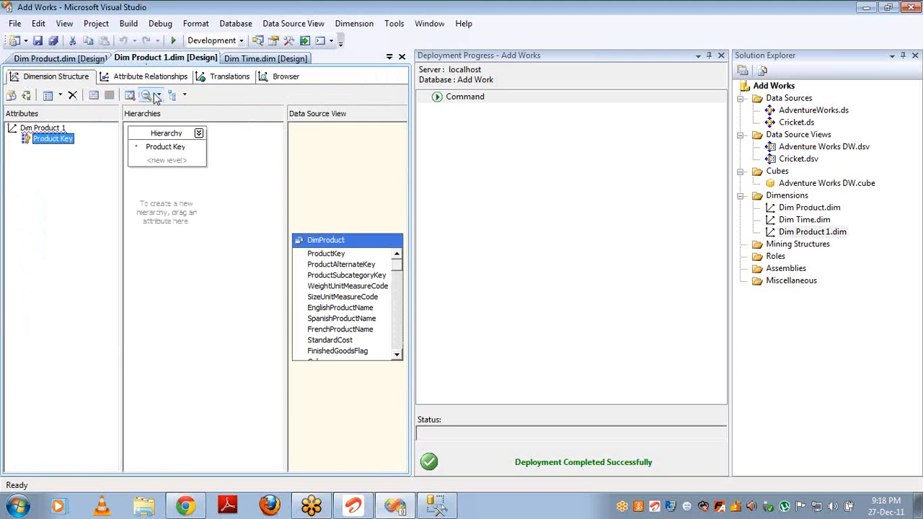
{"action": "left_click", "coordinate": [281, 76]}
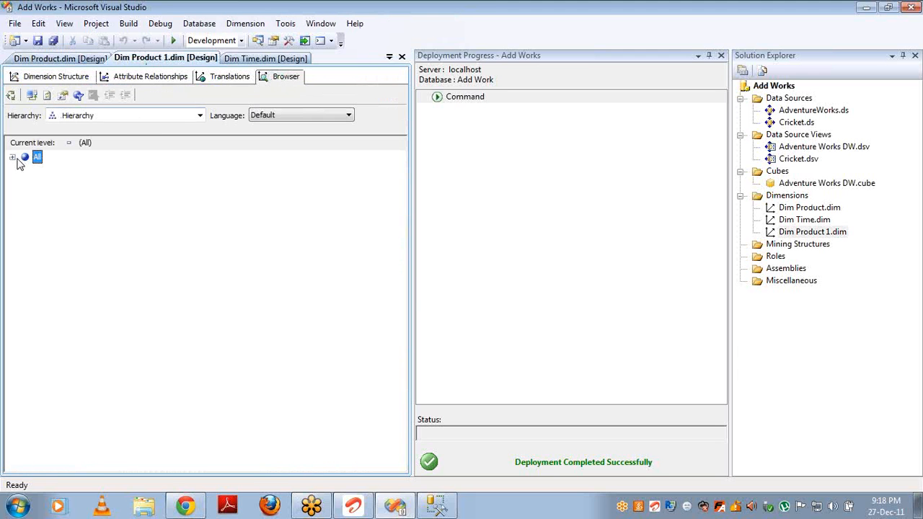
{"action": "left_click", "coordinate": [12, 157]}
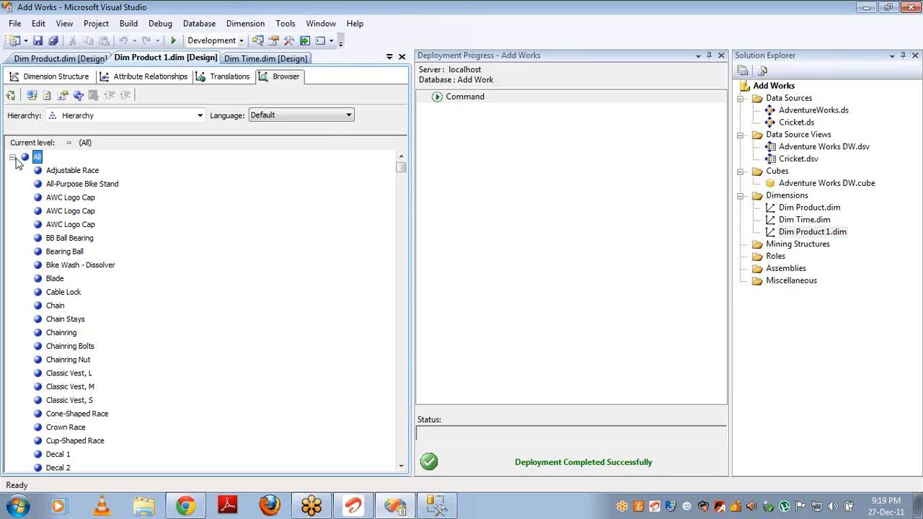
Close the Dim Product 1 designer and the deployment progress window, and delete Dim Product 1.dim from the project
{"action": "left_click", "coordinate": [402, 57]}
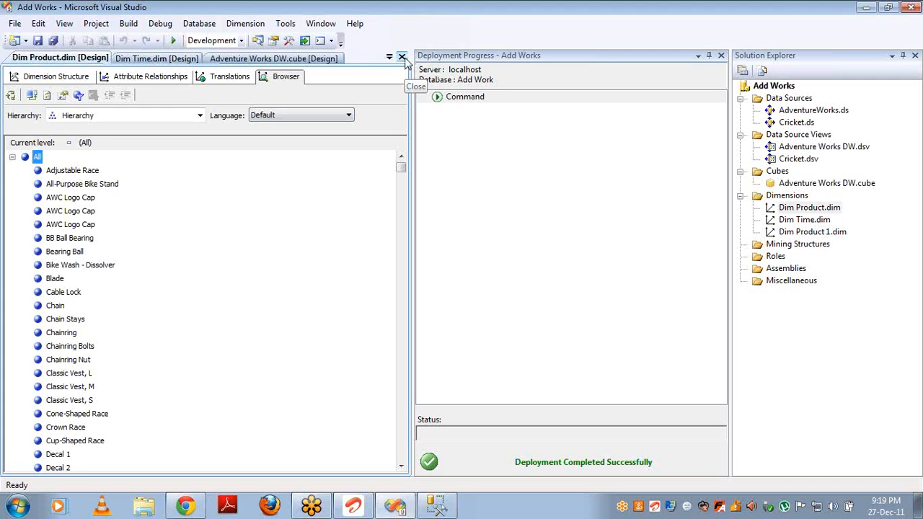
{"action": "left_click", "coordinate": [721, 57]}
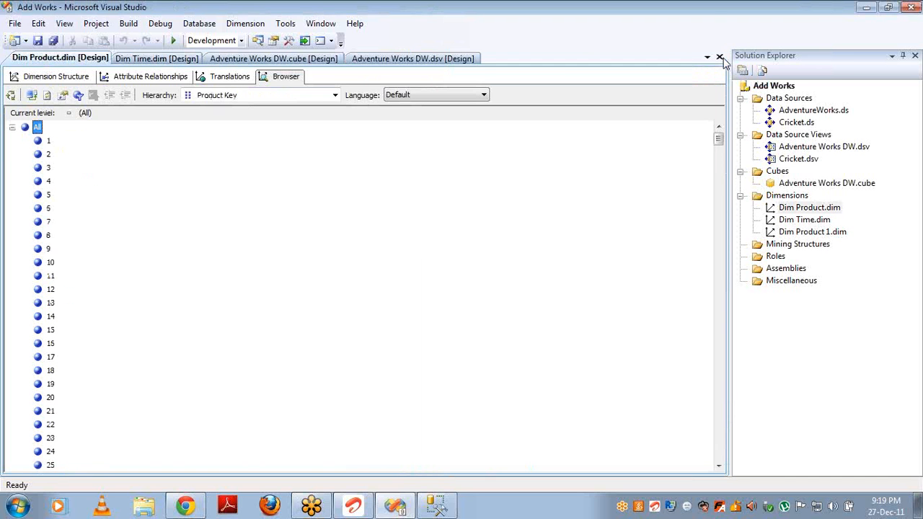
{"action": "left_click", "coordinate": [807, 235]}
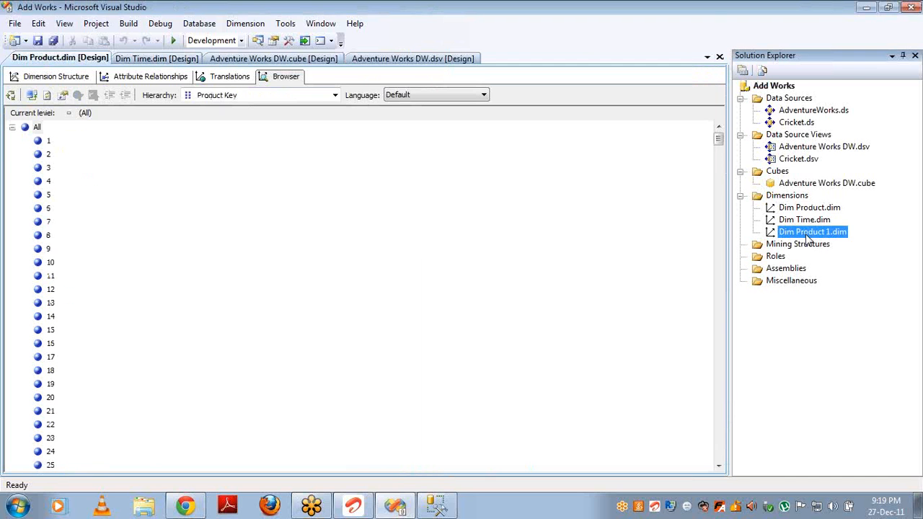
{"action": "key", "text": "Delete"}
{"action": "key", "text": "Return"}
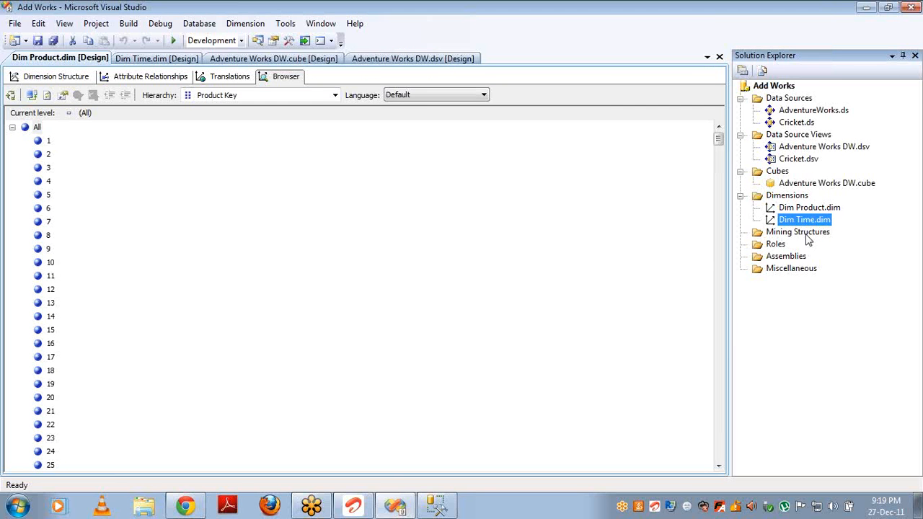
Close the open Dim Product, Adventure Works DW cube, data source view and Dim Time designers
{"action": "left_click", "coordinate": [721, 60]}
{"action": "left_click", "coordinate": [720, 59]}
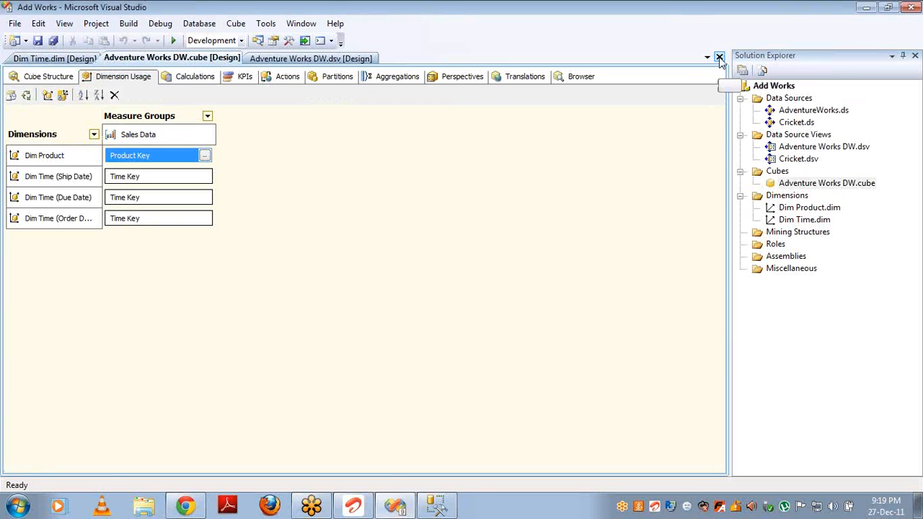
{"action": "left_click", "coordinate": [719, 58]}
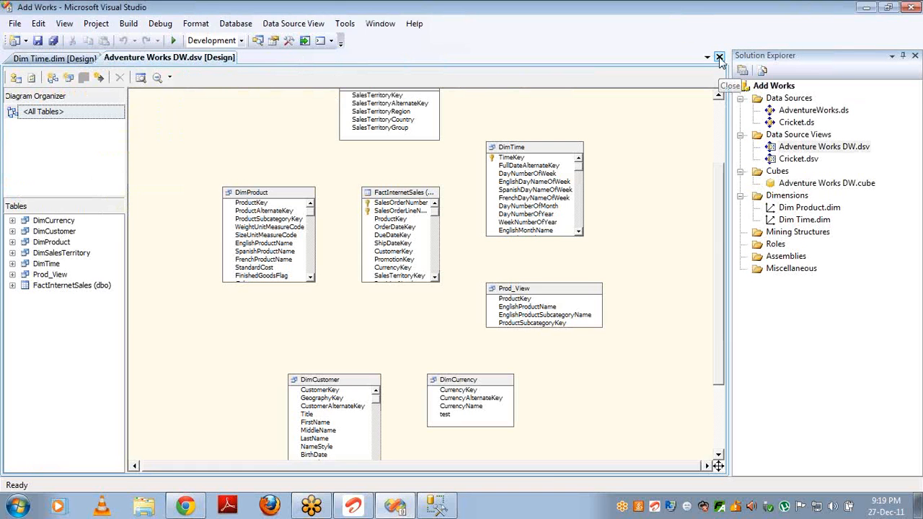
{"action": "left_click", "coordinate": [719, 59]}
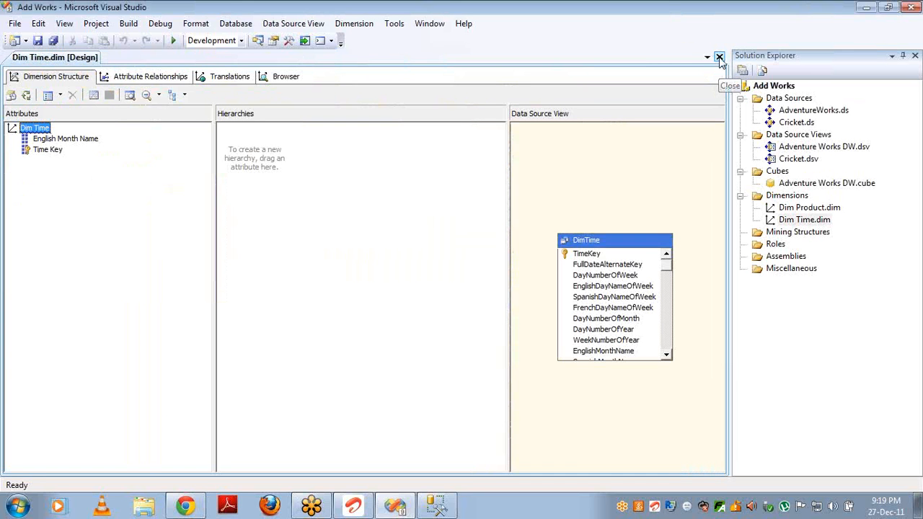
{"action": "left_click", "coordinate": [720, 58]}
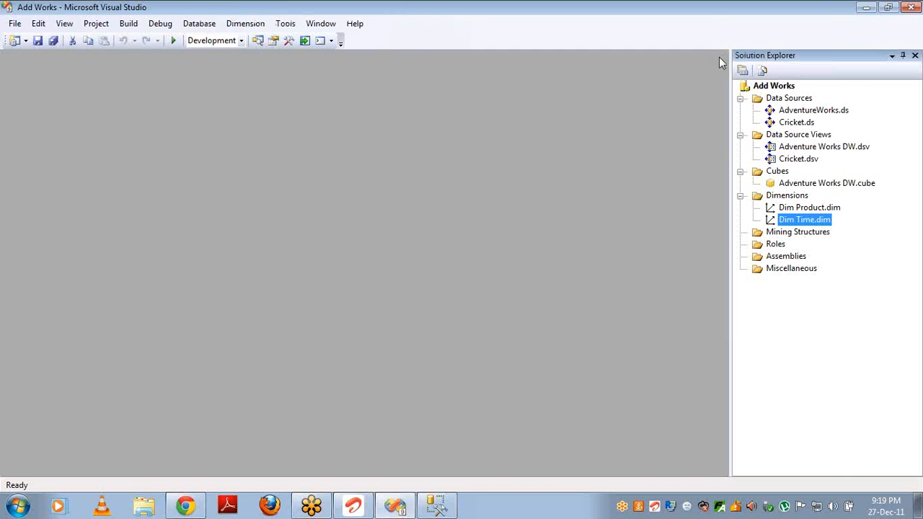
Open the Dim Time dimension and add the DimTime columns FullDateAlternateKey through WeekNumberOfYear as attributes
{"action": "double_click", "coordinate": [821, 219]}
{"action": "left_click", "coordinate": [588, 265]}
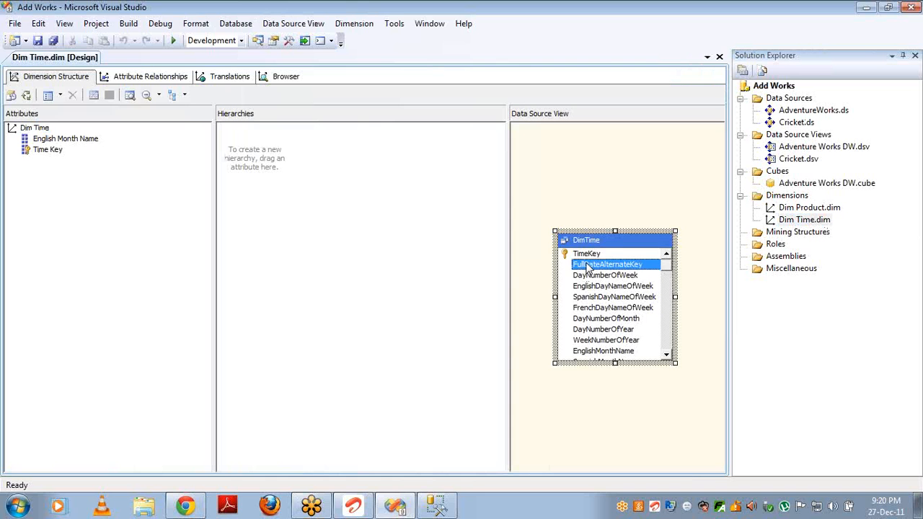
{"action": "key", "text": "shift+Down"}
{"action": "key", "text": "shift+Down"}
{"action": "key", "text": "shift+Down"}
{"action": "key", "text": "shift+Down"}
{"action": "key", "text": "shift+Down"}
{"action": "key", "text": "shift+Down"}
{"action": "key", "text": "shift+Down"}
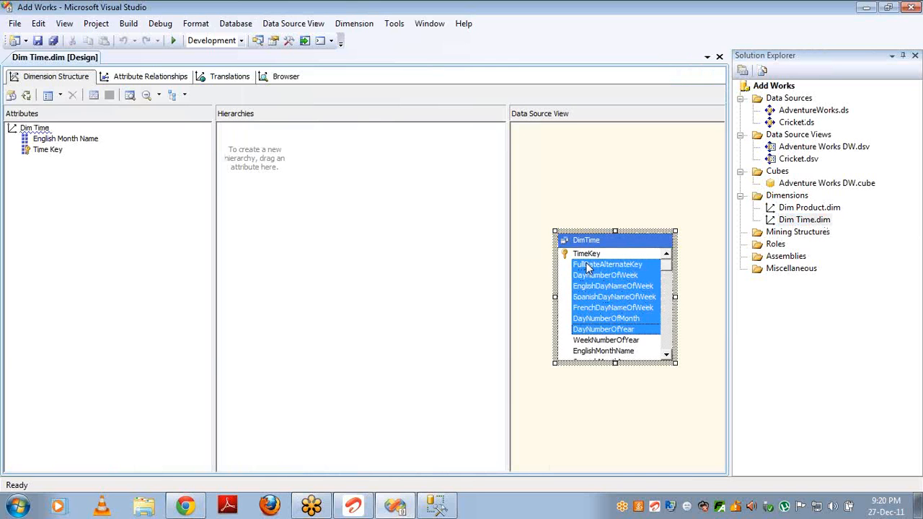
{"action": "key", "text": "shift+Down"}
{"action": "key", "text": "shift+Up"}
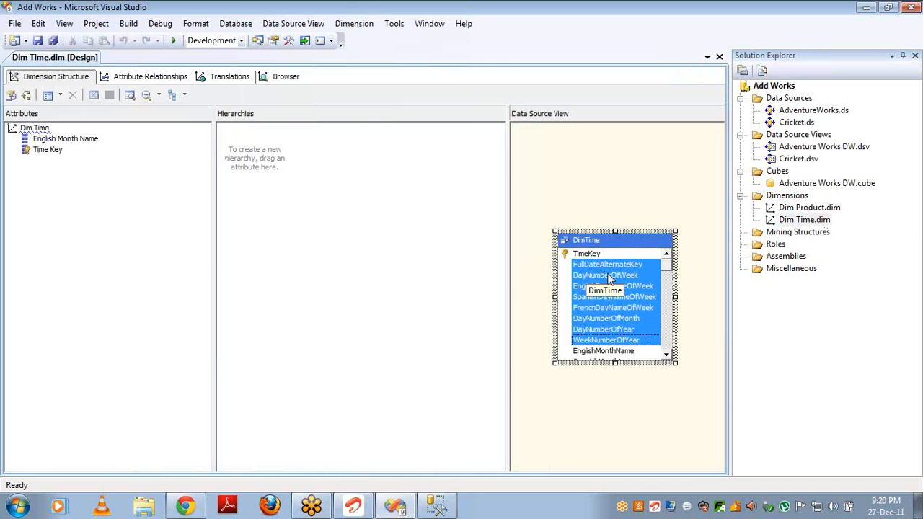
{"action": "left_click_drag", "start_coordinate": [608, 282], "coordinate": [72, 253]}
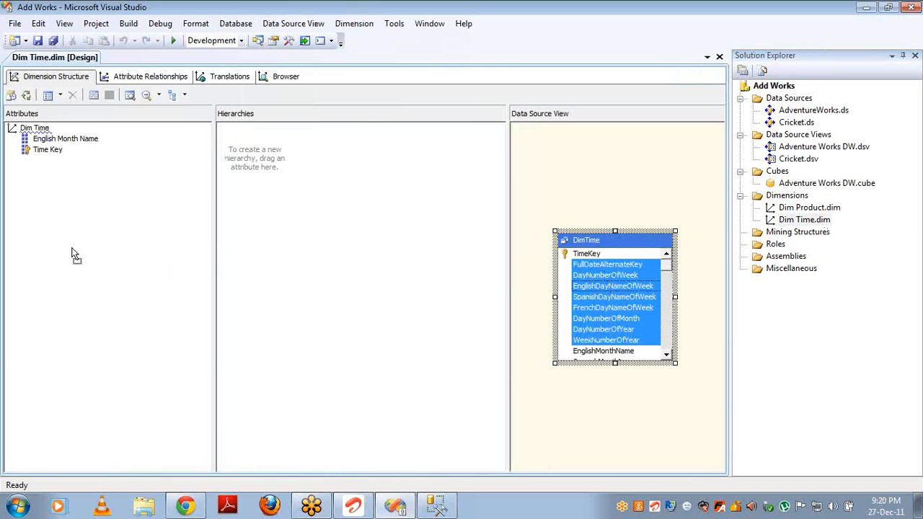
Add the DimTime columns SpanishMonthName through FiscalSemester as attributes of Dim Time
{"action": "left_click", "coordinate": [583, 358]}
{"action": "key", "text": "shift+Down"}
{"action": "key", "text": "shift+Down"}
{"action": "key", "text": "shift+Down"}
{"action": "key", "text": "shift+Down"}
{"action": "key", "text": "shift+Down"}
{"action": "key", "text": "shift+Down"}
{"action": "key", "text": "shift+Down"}
{"action": "key", "text": "shift+Down"}
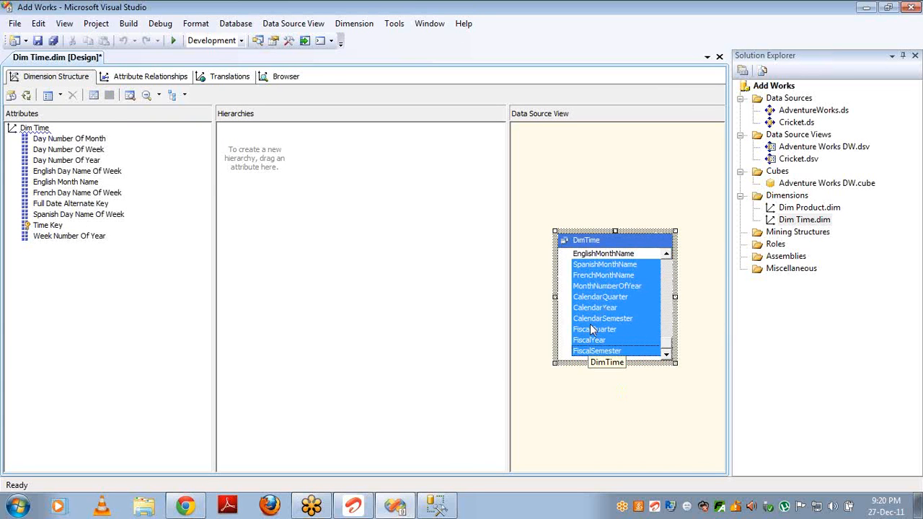
{"action": "left_click_drag", "start_coordinate": [590, 324], "coordinate": [160, 308]}
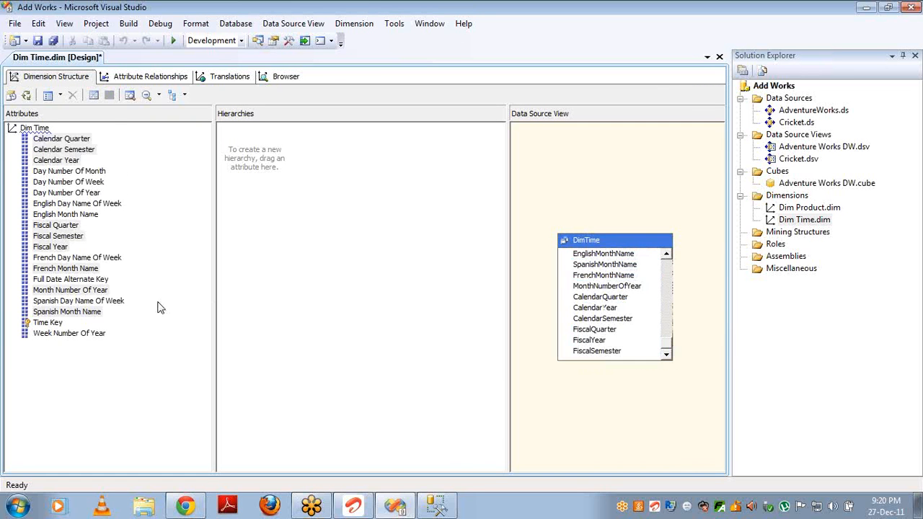
{"action": "left_click", "coordinate": [186, 330]}
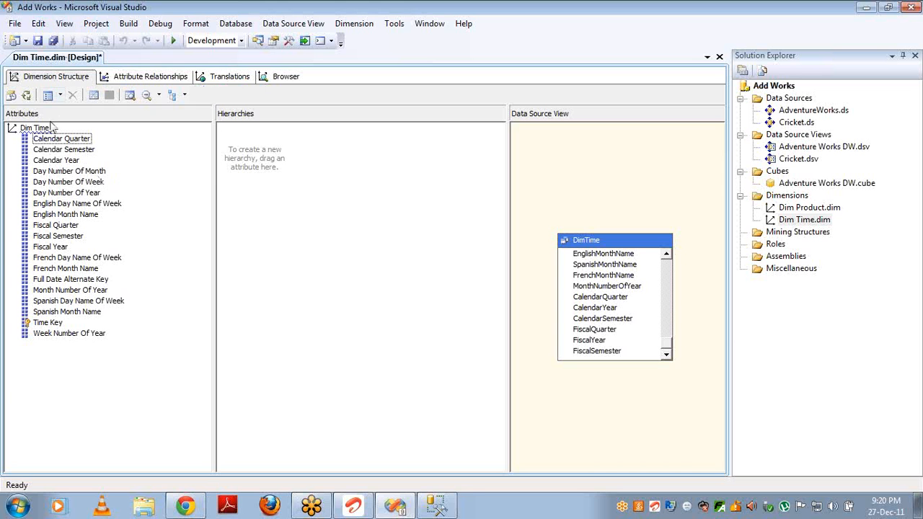
Create a Dim Time hierarchy with levels Calendar Year, Calendar Semester, Calendar Quarter and English Month Name, in that order
{"action": "left_click_drag", "start_coordinate": [57, 162], "coordinate": [278, 153]}
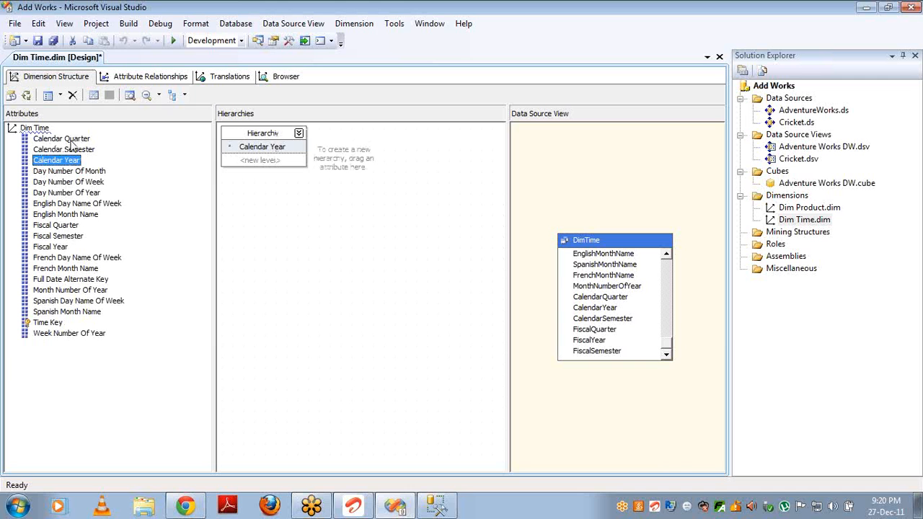
{"action": "left_click_drag", "start_coordinate": [72, 150], "coordinate": [250, 159]}
{"action": "left_click_drag", "start_coordinate": [83, 139], "coordinate": [259, 176]}
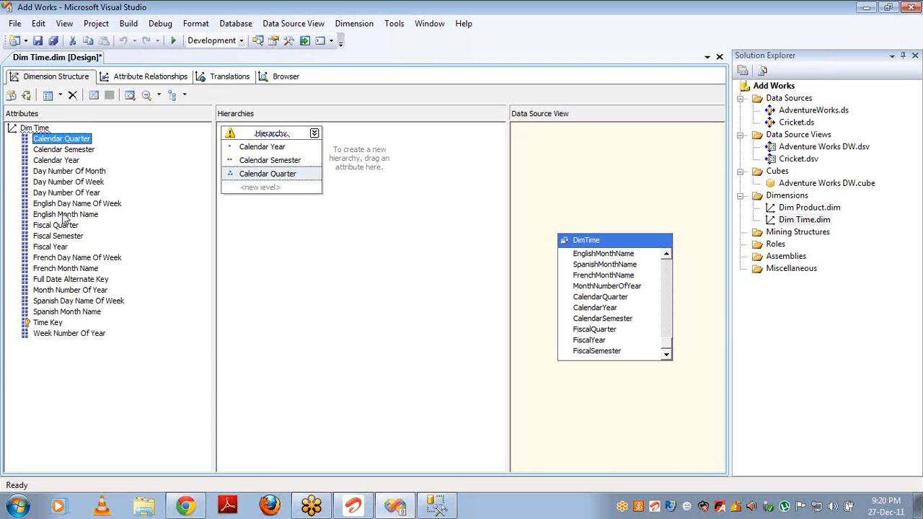
{"action": "left_click_drag", "start_coordinate": [65, 215], "coordinate": [264, 189]}
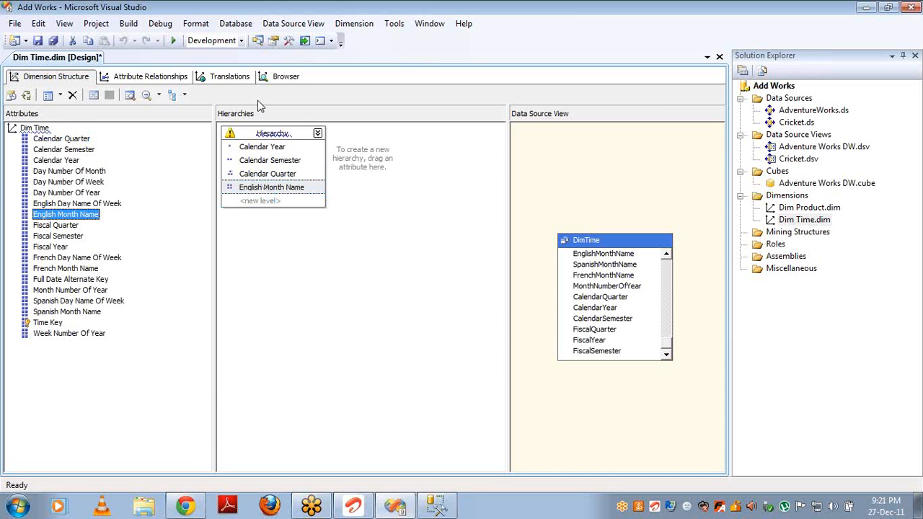
Rename the new Dim Time hierarchy to Calendar Hierarchy
{"action": "left_click", "coordinate": [293, 136]}
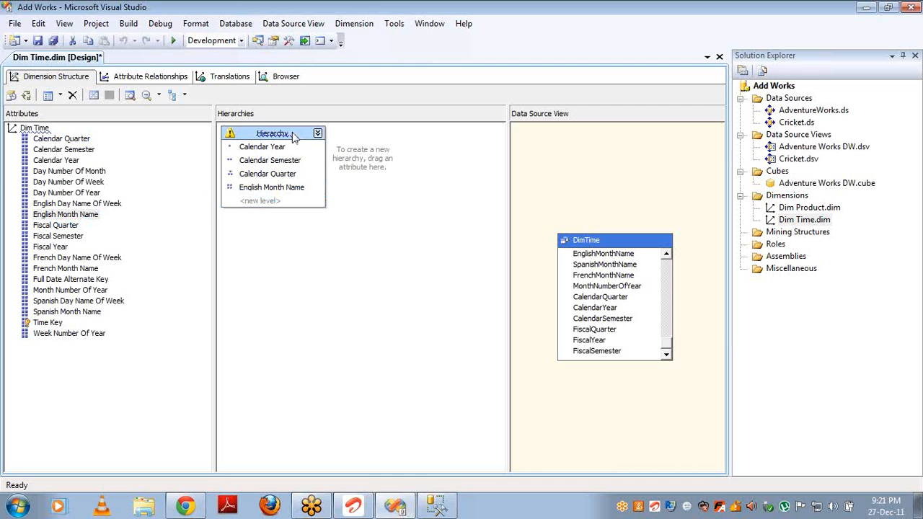
{"action": "left_click", "coordinate": [293, 134]}
{"action": "key", "text": "Home"}
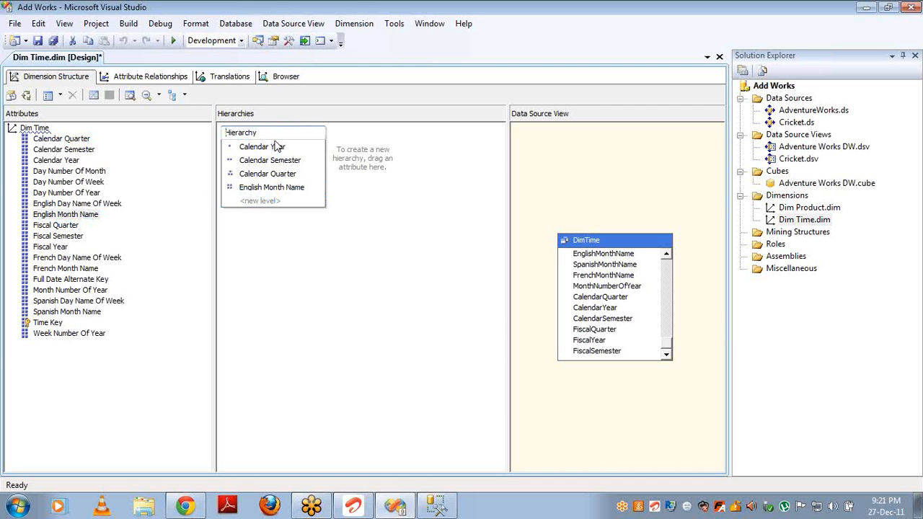
{"action": "type", "text": "Calendar"}
{"action": "left_click", "coordinate": [404, 203]}
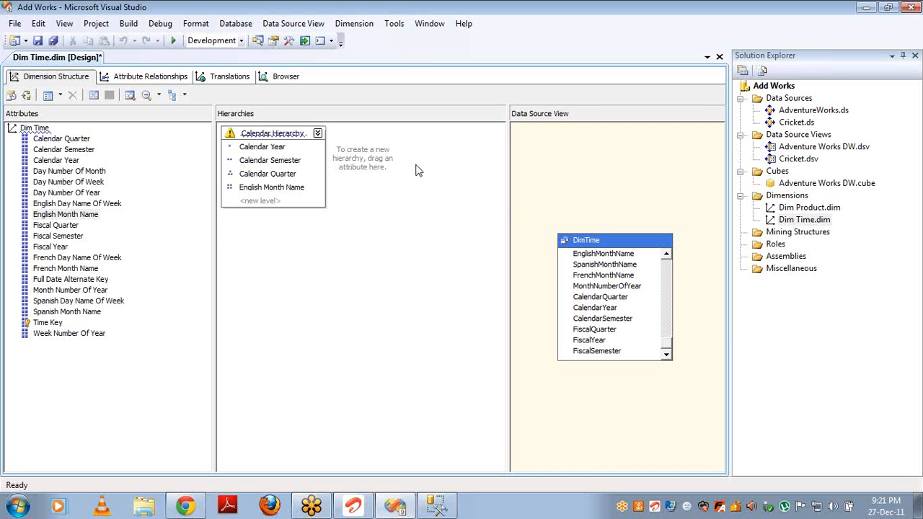
Open the Adventure Works DW cube and expand its Ship Date, Due Date and Order Date dimensions to check their hierarchies
{"action": "left_click", "coordinate": [798, 222]}
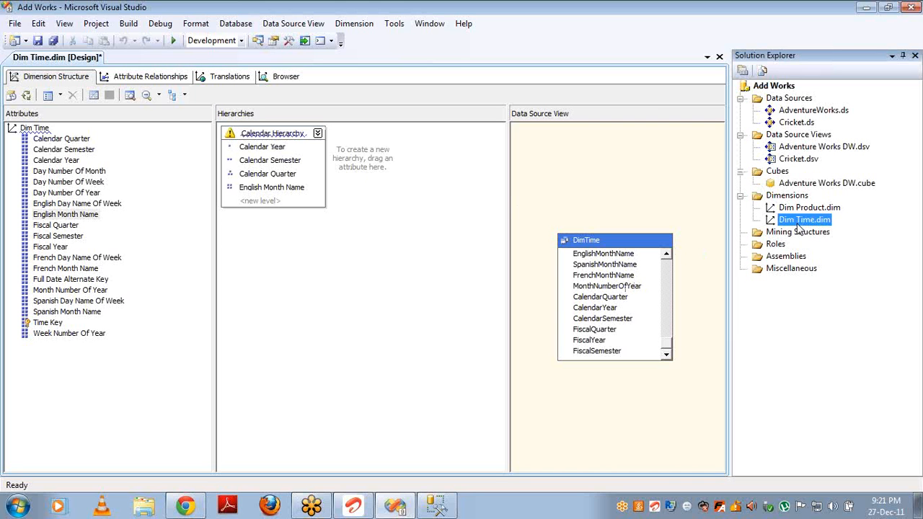
{"action": "double_click", "coordinate": [800, 184]}
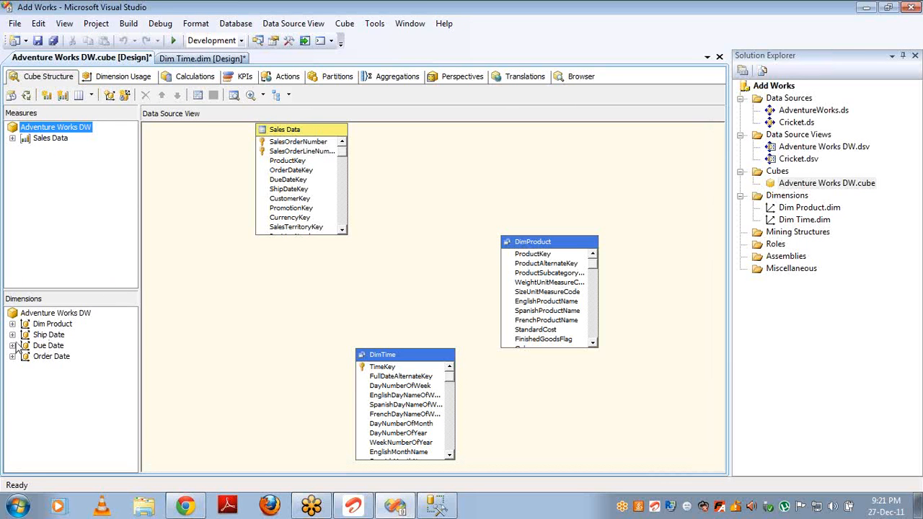
{"action": "left_click", "coordinate": [12, 336]}
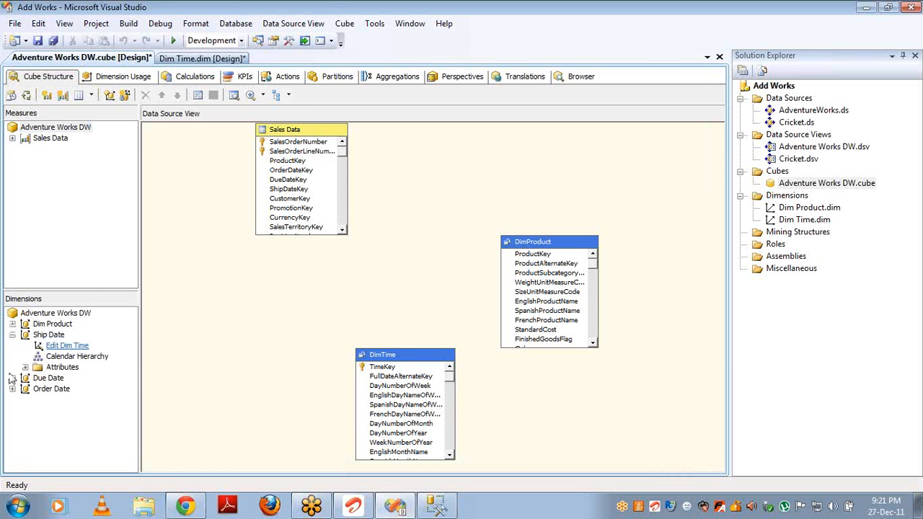
{"action": "left_click", "coordinate": [13, 377]}
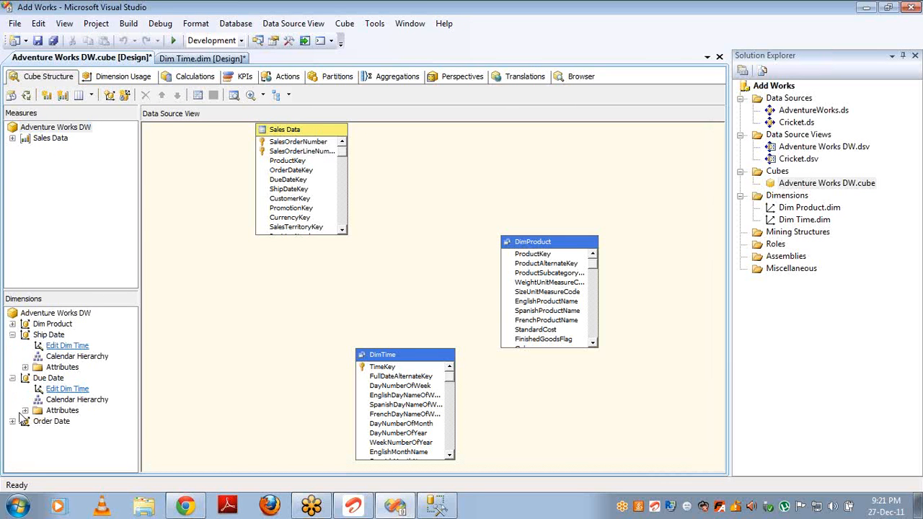
{"action": "left_click", "coordinate": [13, 421]}
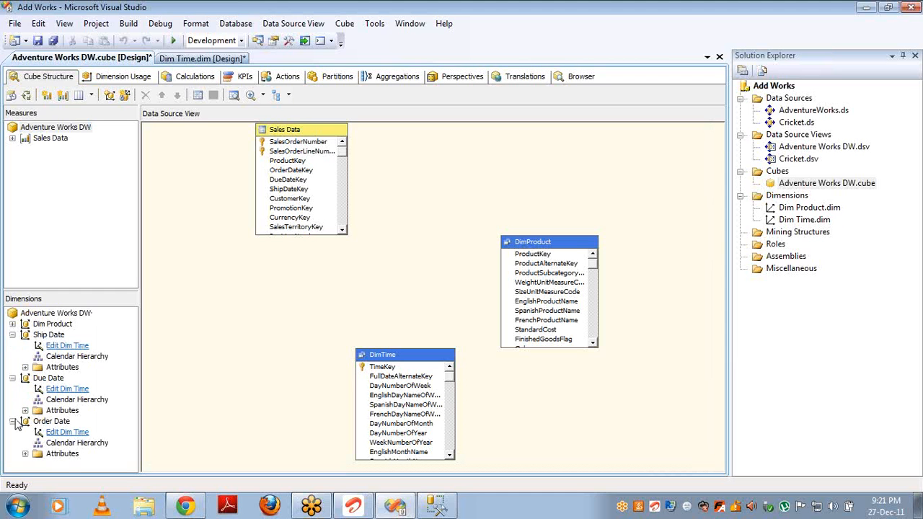
Deploy and process the Adventure Works DW cube with Process Full, and close the processing dialogs and deployment progress window
{"action": "left_click", "coordinate": [26, 96]}
{"action": "key", "text": "Return"}
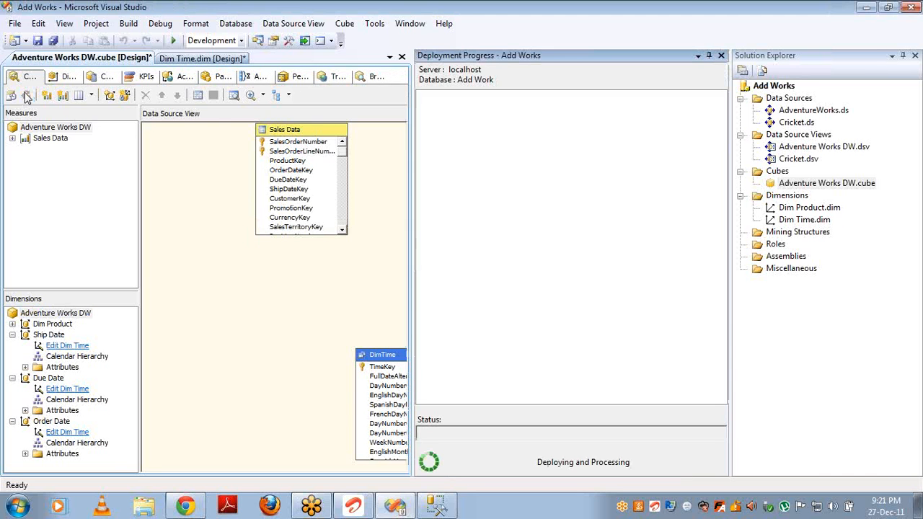
{"action": "key", "text": "Return"}
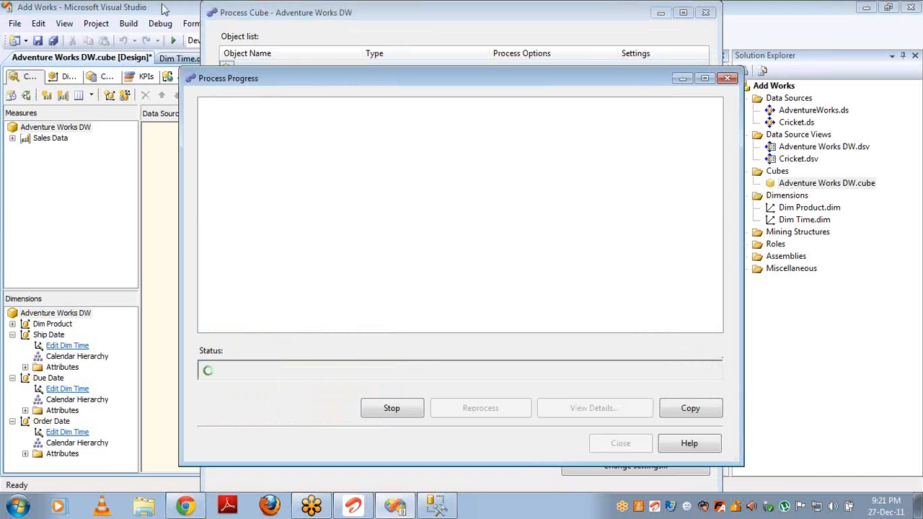
{"action": "left_click", "coordinate": [620, 444]}
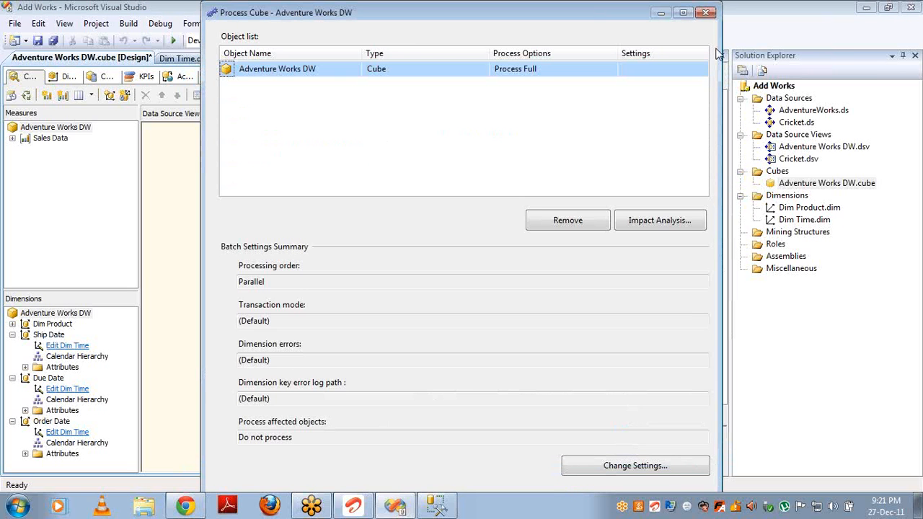
{"action": "left_click", "coordinate": [705, 14]}
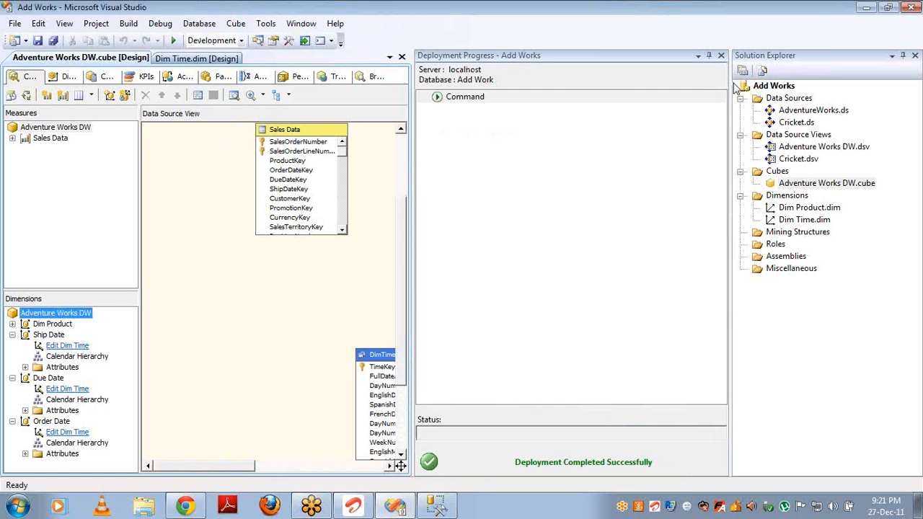
{"action": "left_click", "coordinate": [720, 55]}
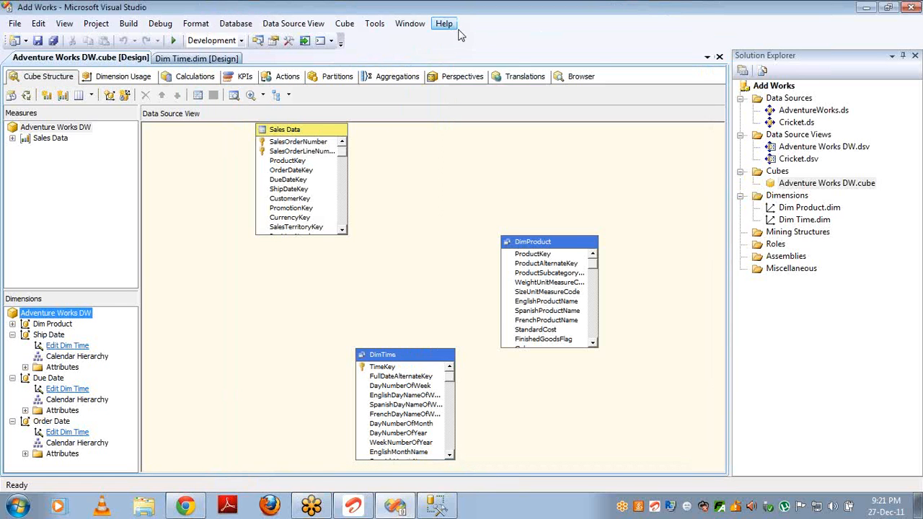
Browse the cube with the Sales Amount measure as data and Ship Date.Calendar Year as the row field
{"action": "left_click", "coordinate": [566, 76]}
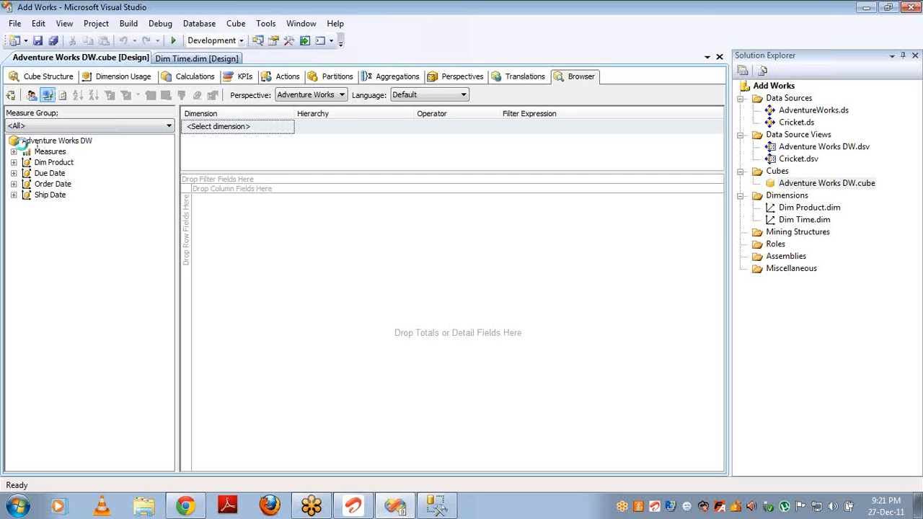
{"action": "left_click", "coordinate": [14, 152]}
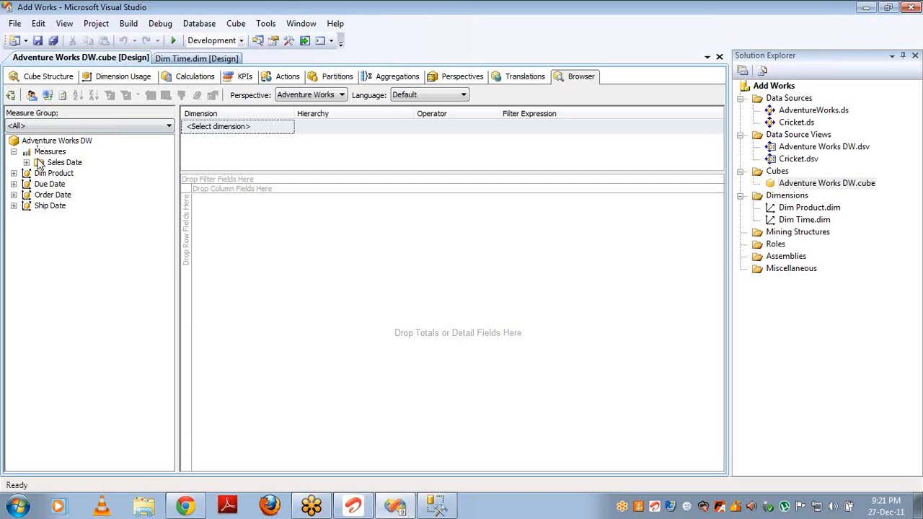
{"action": "left_click", "coordinate": [27, 162]}
{"action": "left_click_drag", "start_coordinate": [75, 176], "coordinate": [284, 238]}
{"action": "left_click", "coordinate": [14, 217]}
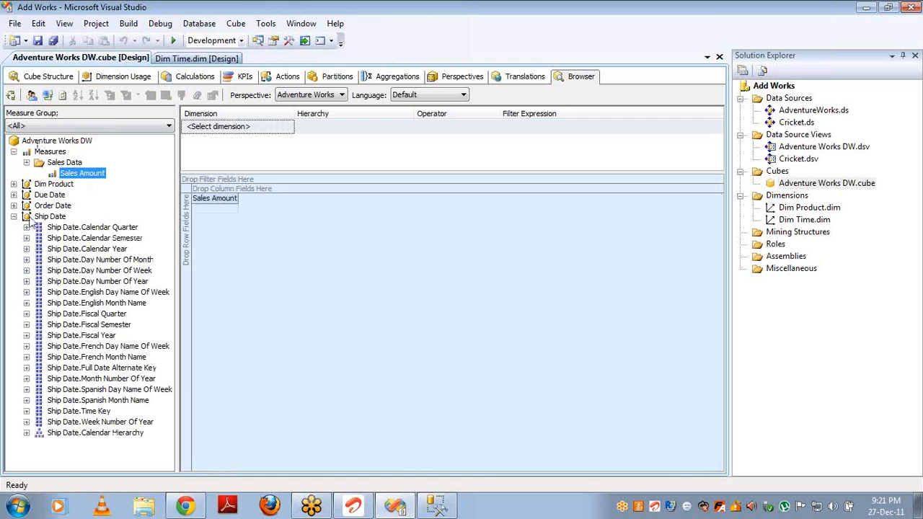
{"action": "left_click", "coordinate": [104, 250]}
{"action": "left_click_drag", "start_coordinate": [104, 251], "coordinate": [188, 237]}
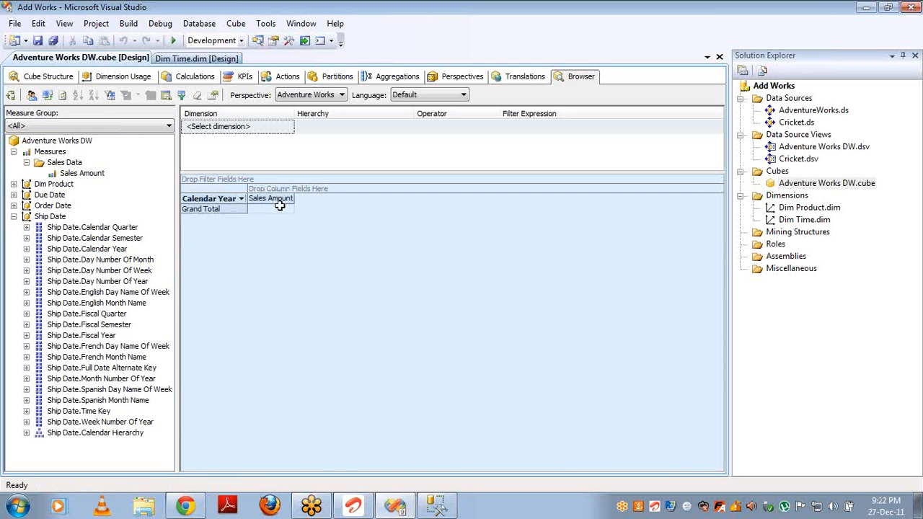
Check the cube's dimension usage and structure, then remove Calendar Year from the browser's rows and reconnect to the cube
{"action": "left_click", "coordinate": [124, 80]}
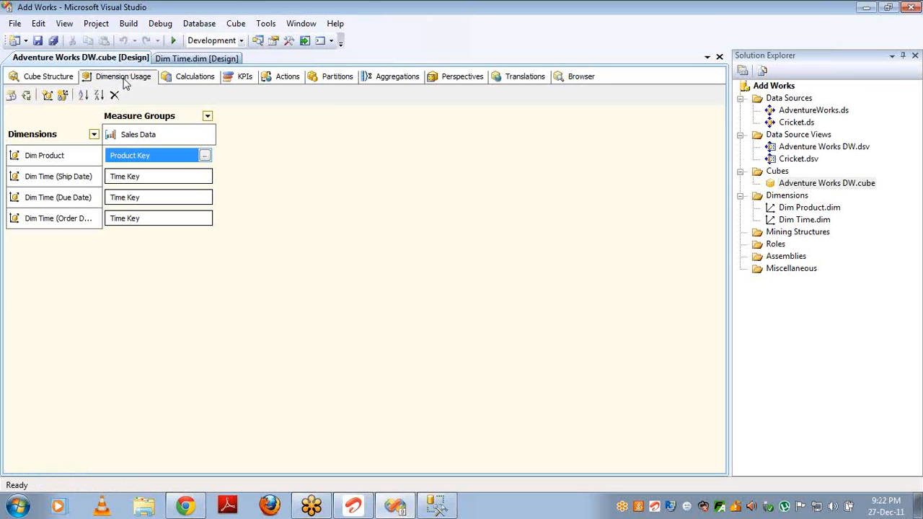
{"action": "left_click", "coordinate": [63, 79]}
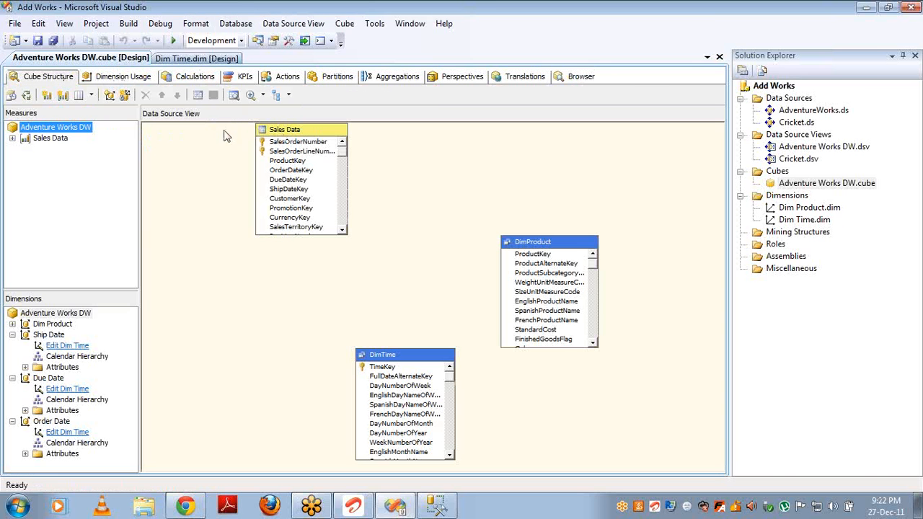
{"action": "left_click", "coordinate": [580, 79]}
{"action": "left_click_drag", "start_coordinate": [220, 199], "coordinate": [71, 253]}
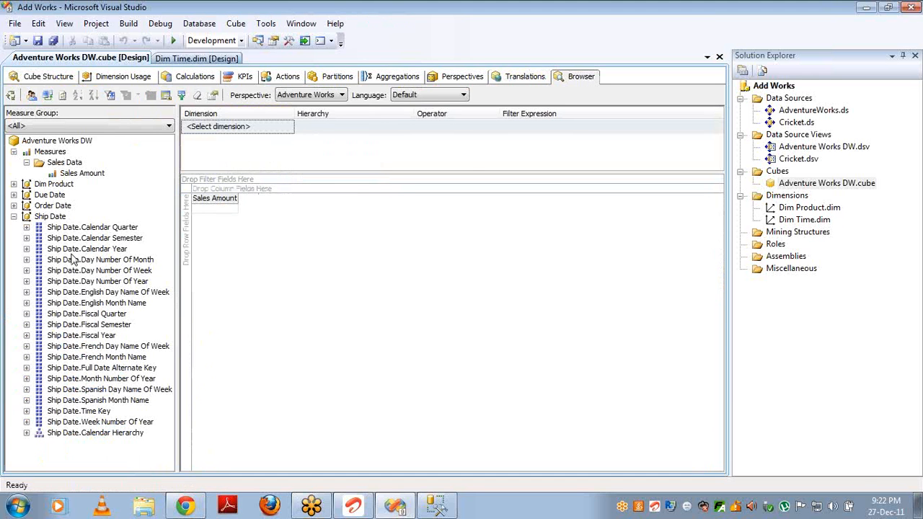
{"action": "left_click", "coordinate": [205, 209]}
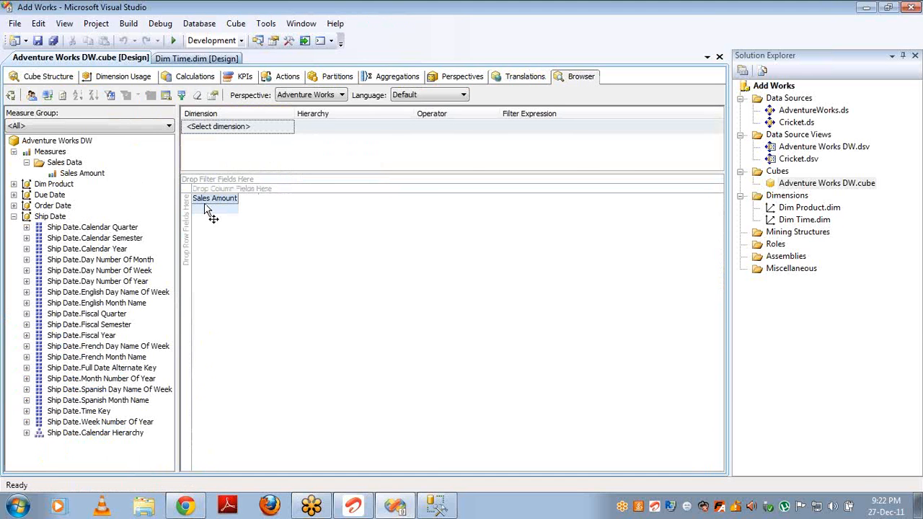
{"action": "left_click", "coordinate": [47, 95]}
{"action": "left_click", "coordinate": [11, 97]}
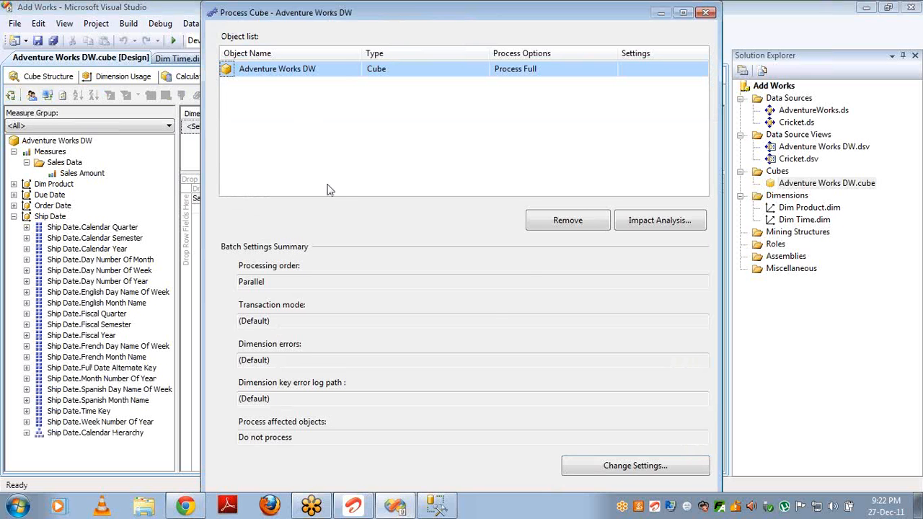
{"action": "left_click", "coordinate": [706, 15]}
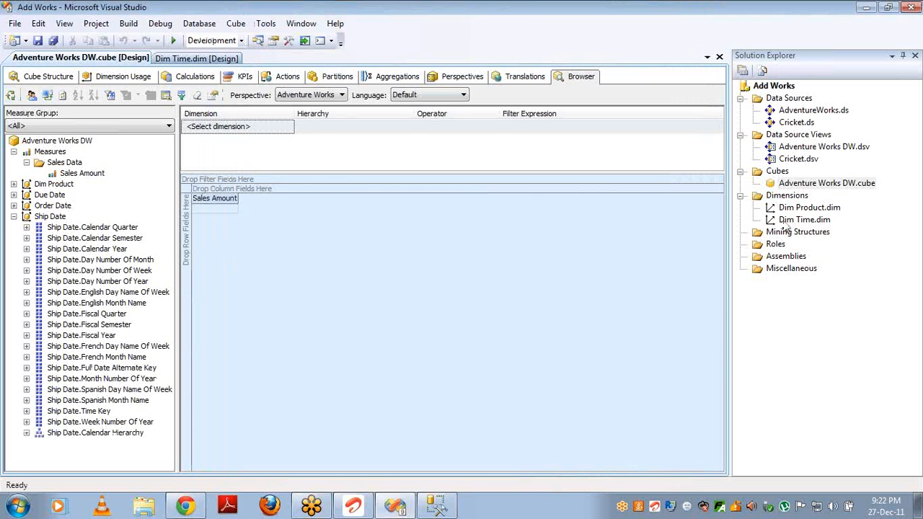
Open the Dim Time dimension and review the properties of its English Month Name attribute
{"action": "double_click", "coordinate": [801, 220]}
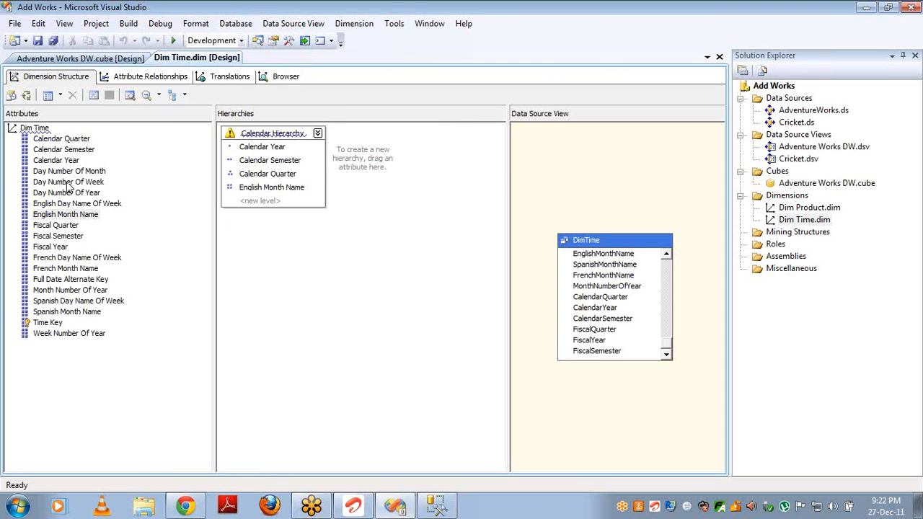
{"action": "left_click", "coordinate": [65, 225]}
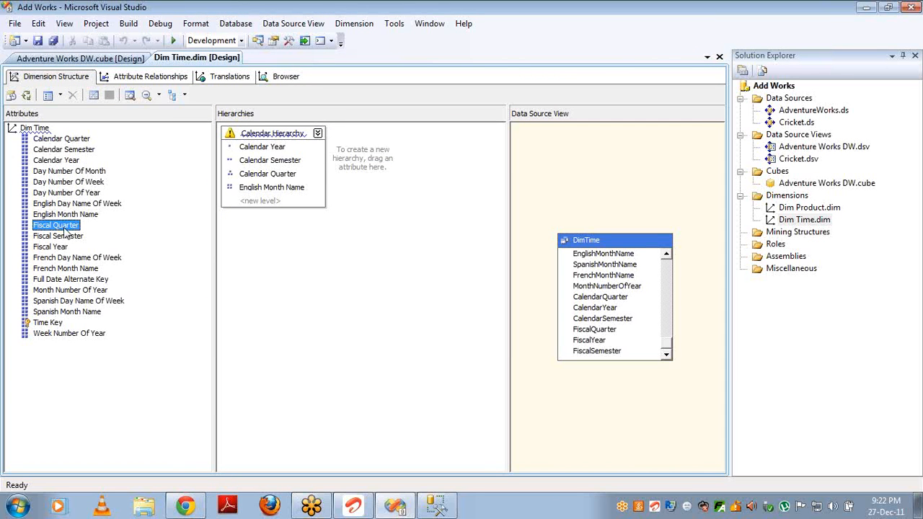
{"action": "key", "text": "Up"}
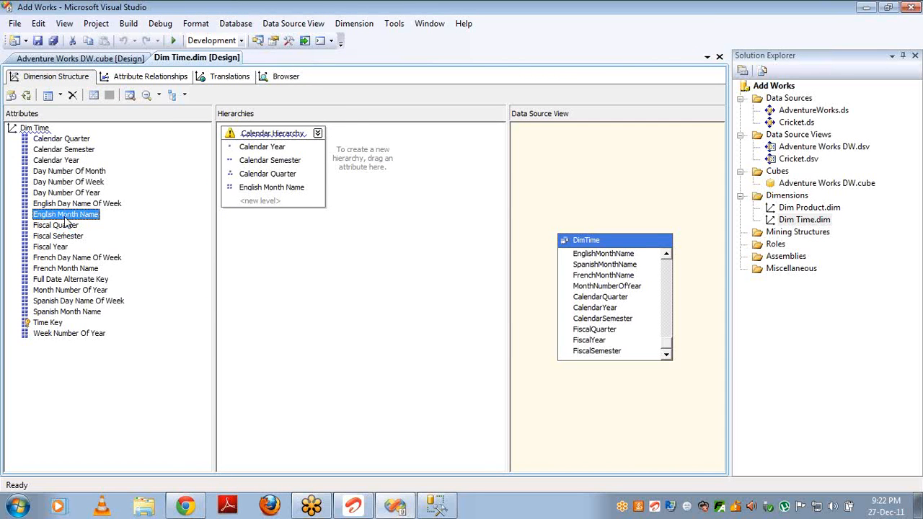
{"action": "key", "text": "F4"}
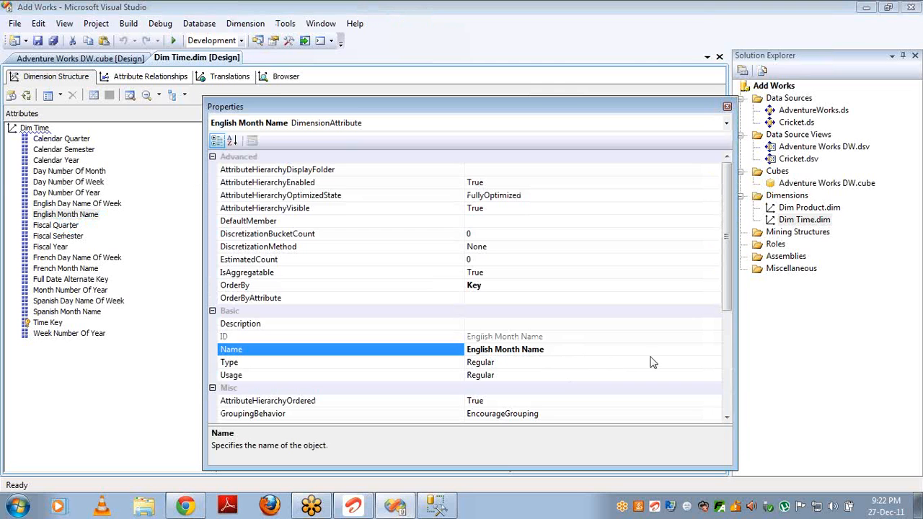
{"action": "left_click_drag", "start_coordinate": [728, 222], "coordinate": [717, 353]}
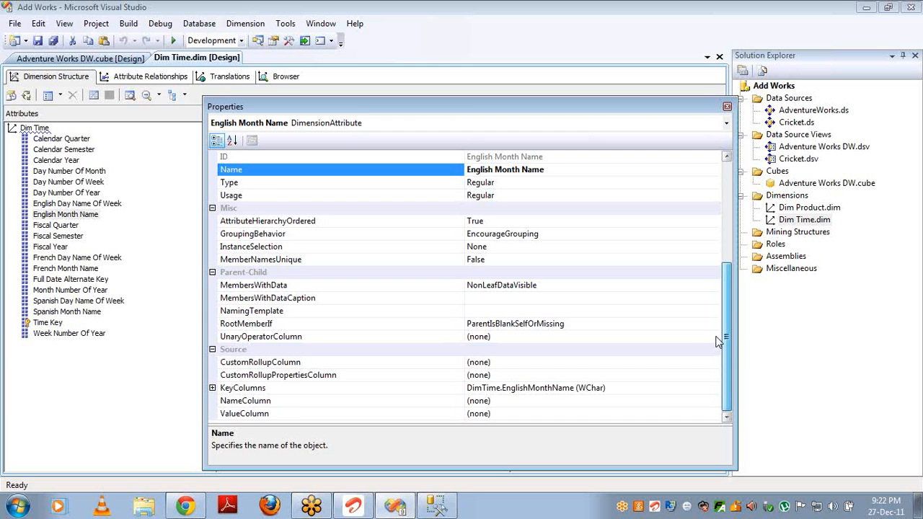
{"action": "left_click_drag", "start_coordinate": [717, 342], "coordinate": [710, 245]}
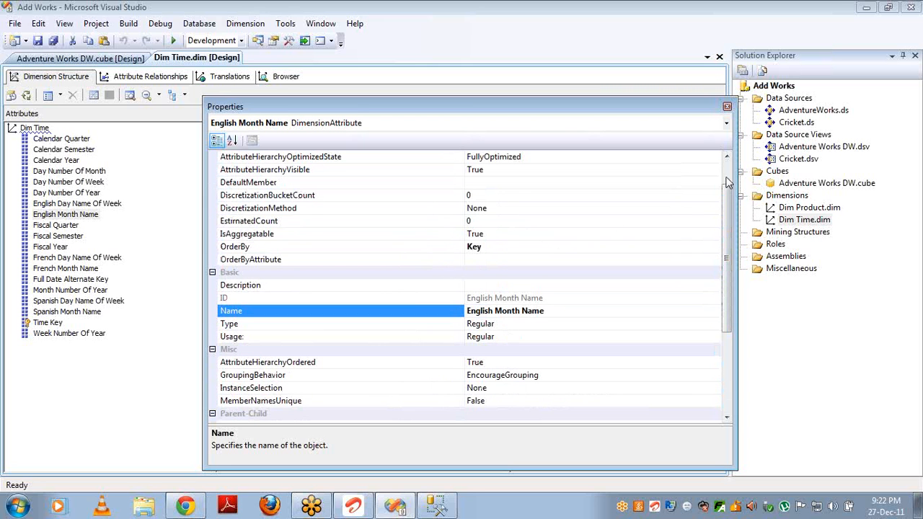
{"action": "scroll", "coordinate": [727, 175], "scroll_direction": "up", "scroll_amount": 1}
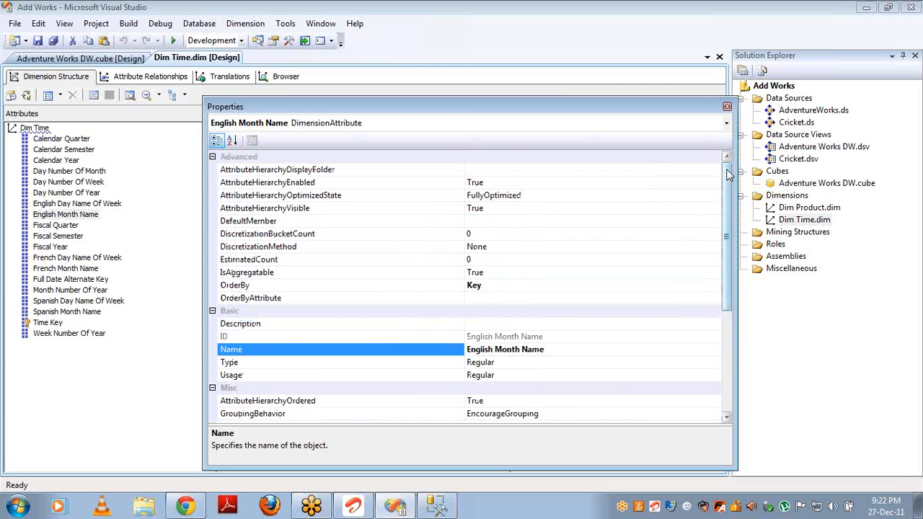
{"action": "left_click", "coordinate": [727, 107]}
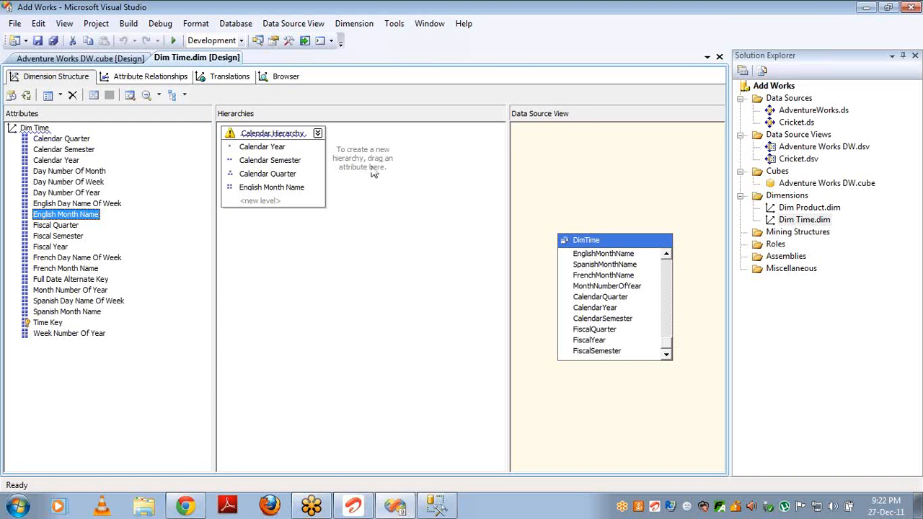
Process the Adventure Works DW cube again with Process Full and reconnect its browser
{"action": "left_click", "coordinate": [788, 185]}
{"action": "double_click", "coordinate": [788, 185]}
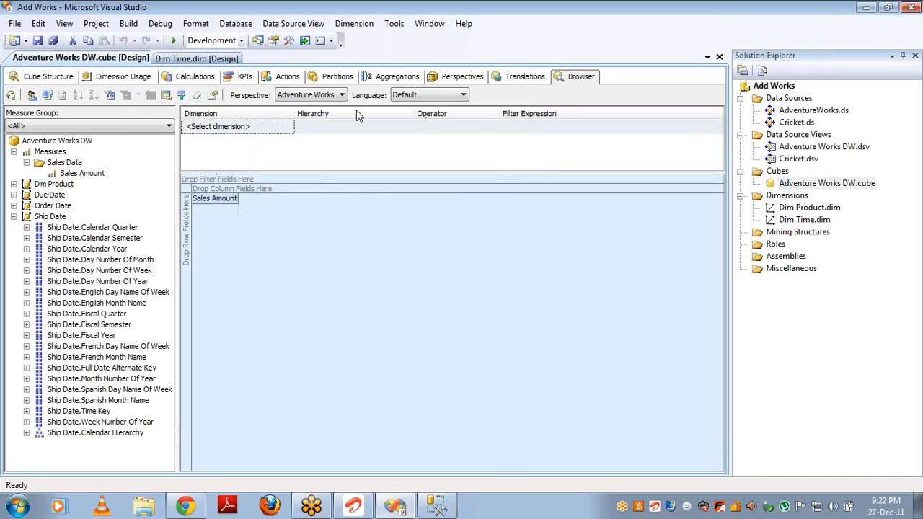
{"action": "left_click", "coordinate": [11, 96]}
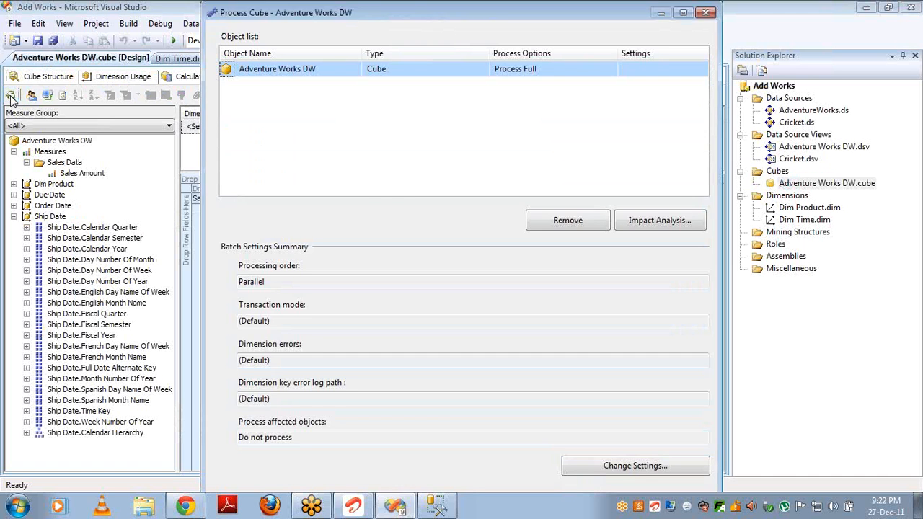
{"action": "key", "text": "Return"}
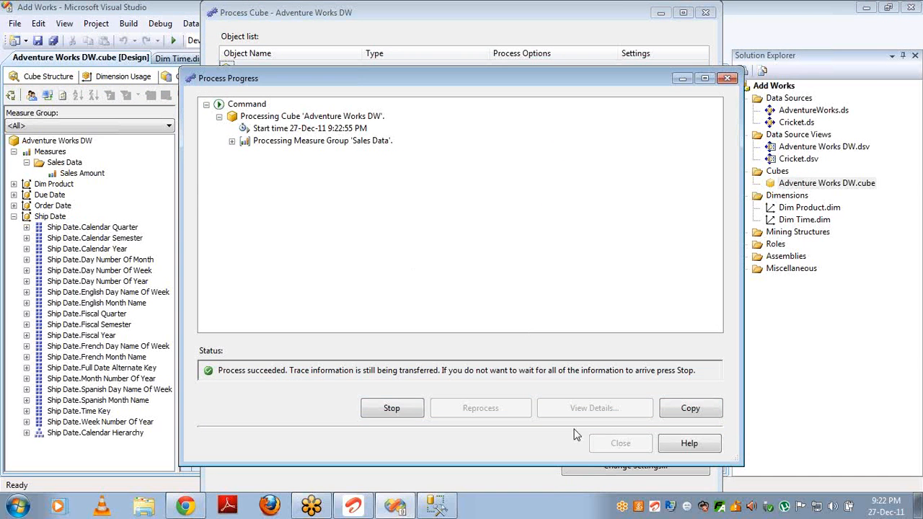
{"action": "left_click", "coordinate": [618, 444]}
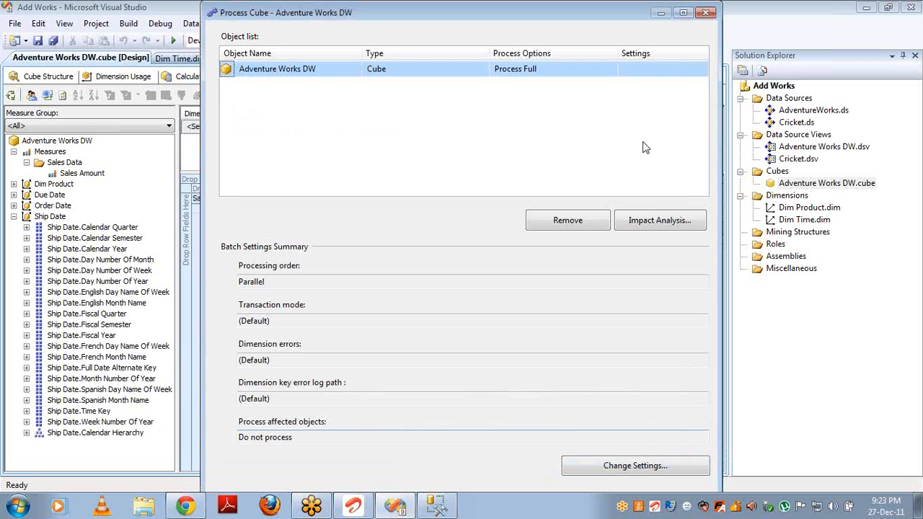
{"action": "left_click", "coordinate": [705, 14]}
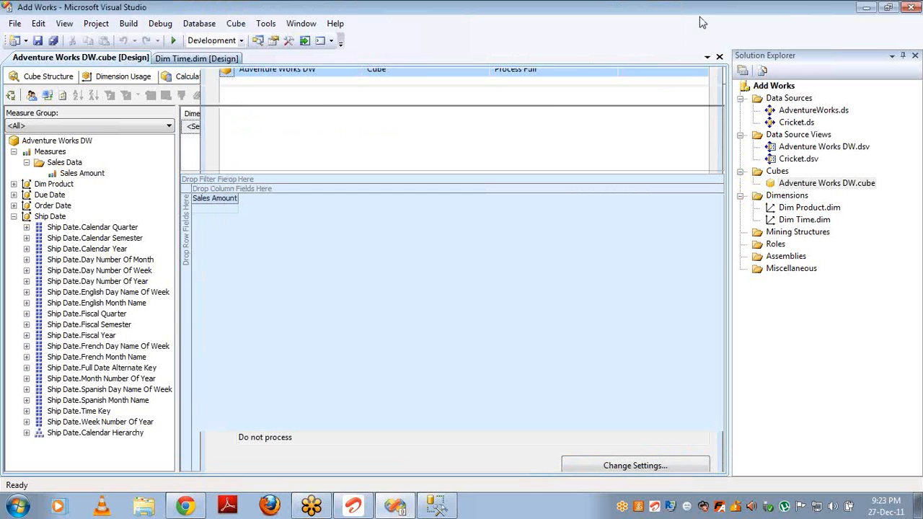
{"action": "left_click", "coordinate": [47, 95]}
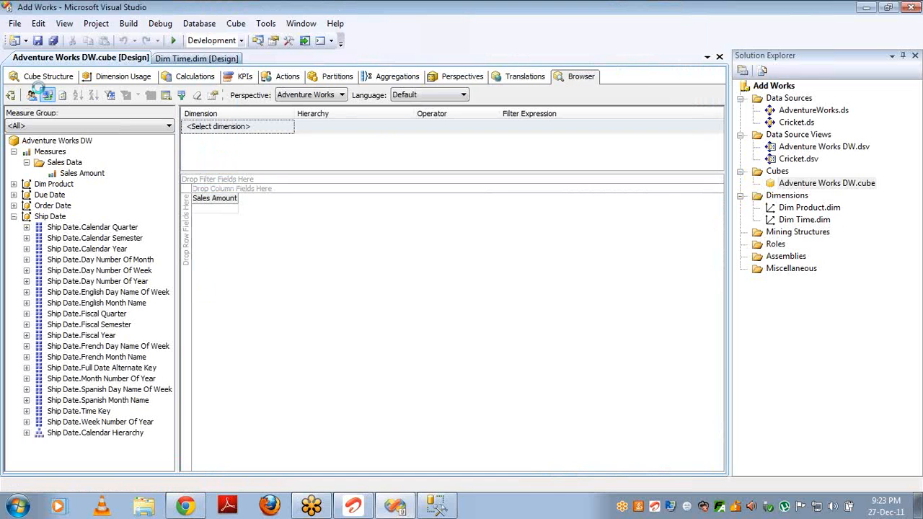
Check the dimension usage and delete the Dim Product dimension from the Adventure Works DW cube structure
{"action": "left_click", "coordinate": [108, 82]}
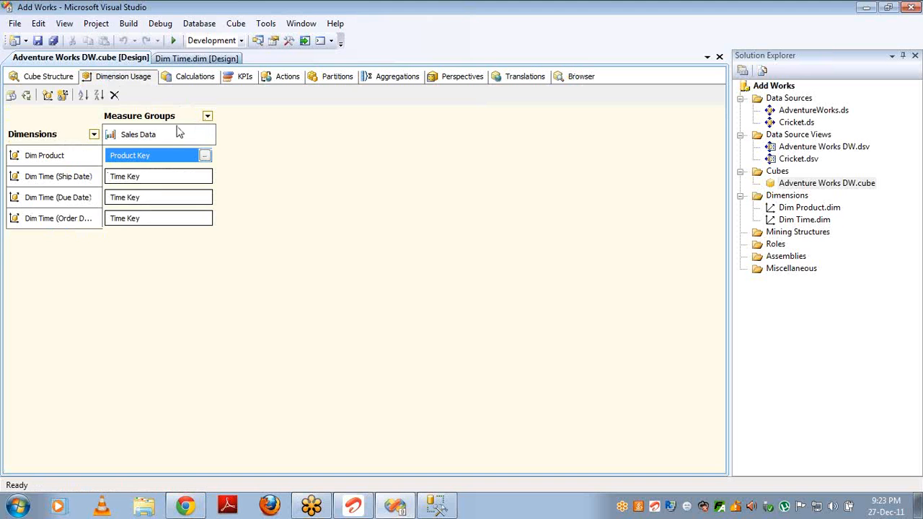
{"action": "left_click", "coordinate": [27, 81]}
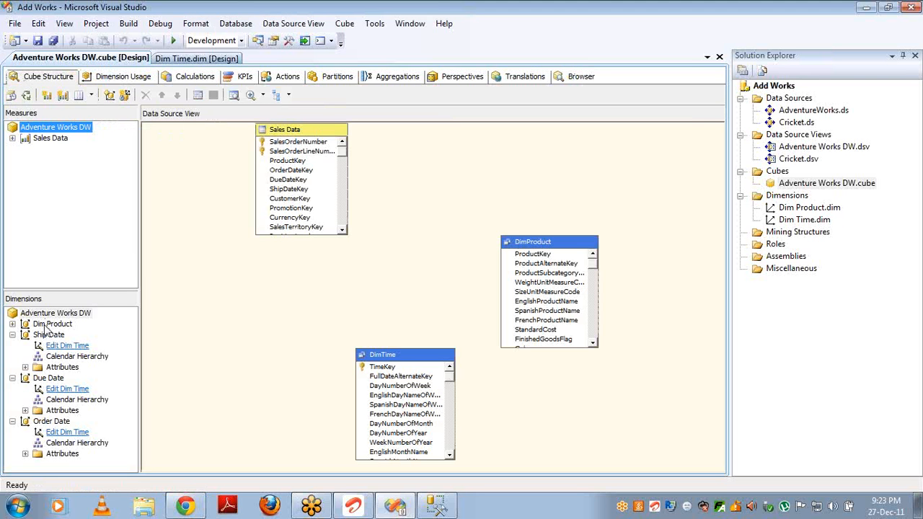
{"action": "left_click", "coordinate": [47, 325]}
{"action": "key", "text": "Delete"}
{"action": "key", "text": "Return"}
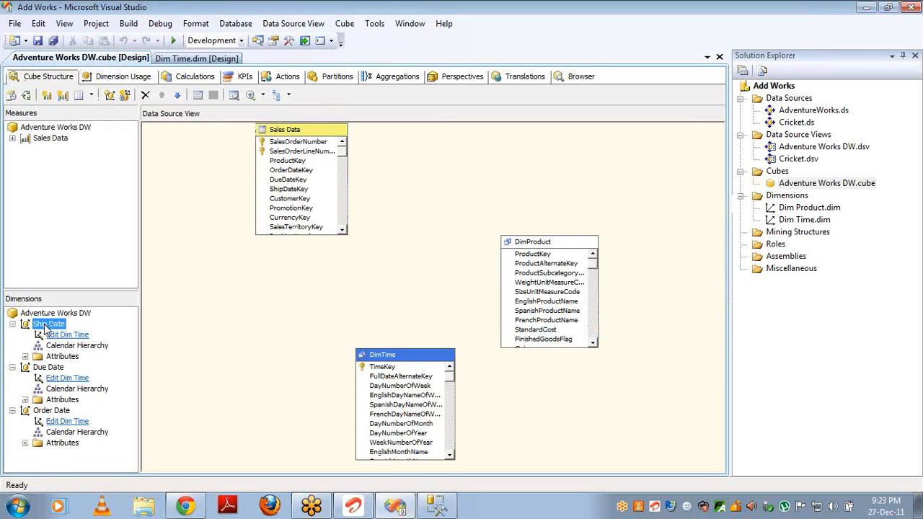
Build and deploy the project, process the Adventure Works DW cube with Process Full, and close the processing dialogs
{"action": "left_click", "coordinate": [27, 97]}
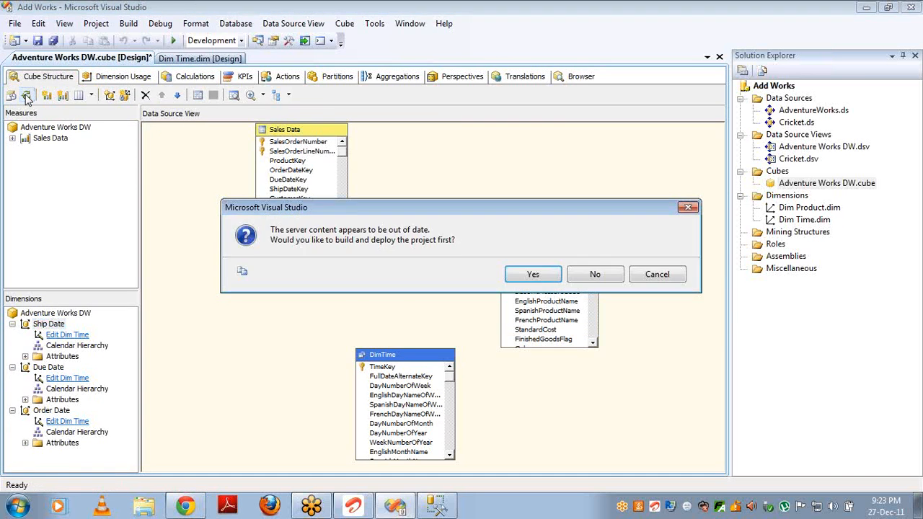
{"action": "key", "text": "Return"}
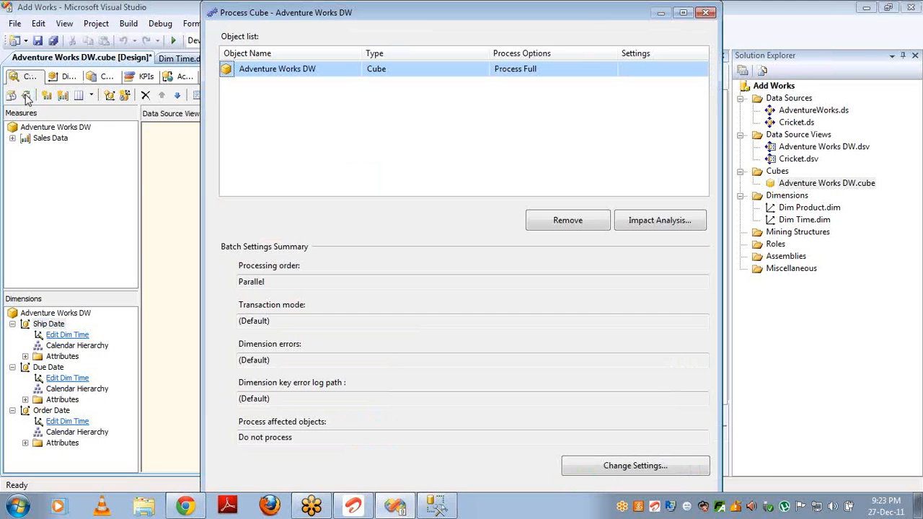
{"action": "key", "text": "Return"}
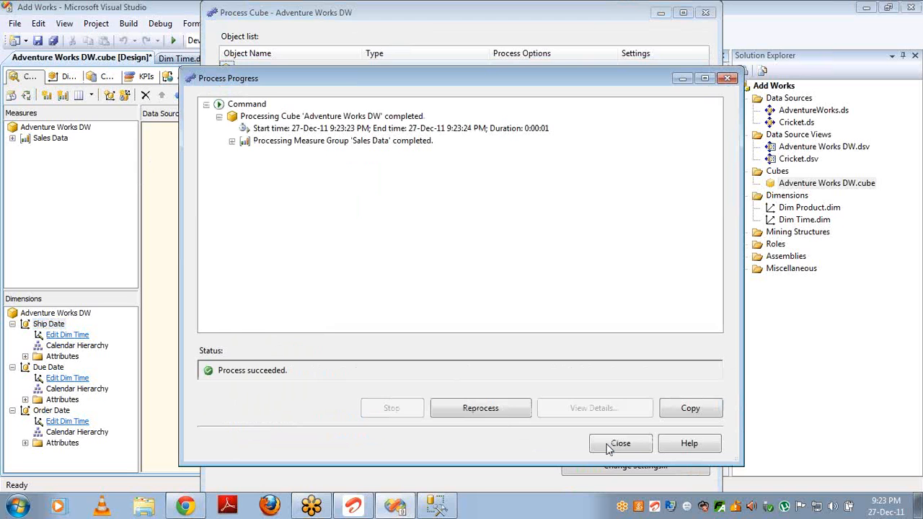
{"action": "left_click", "coordinate": [616, 443]}
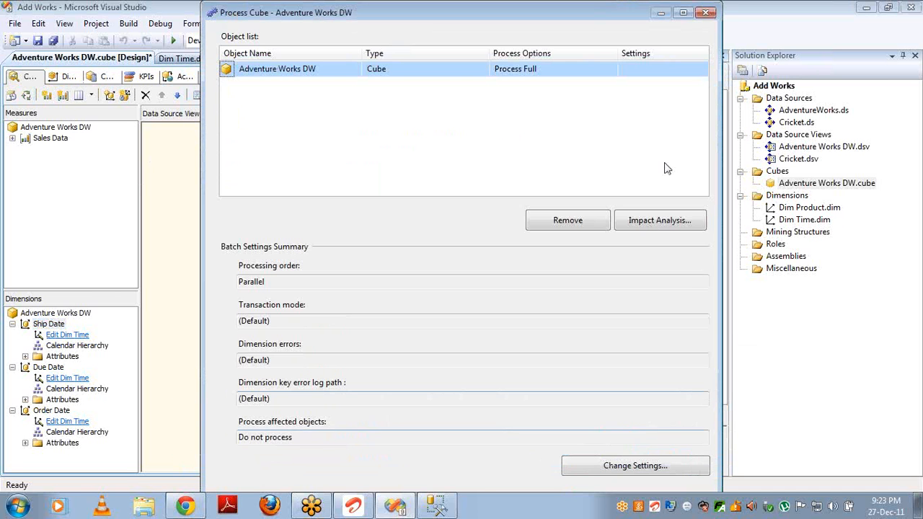
{"action": "left_click", "coordinate": [706, 12]}
Reconnect the cube browser, close the deployment progress window, and add Ship Date.Calendar Year as the row field for Sales Amount
{"action": "left_click", "coordinate": [375, 77]}
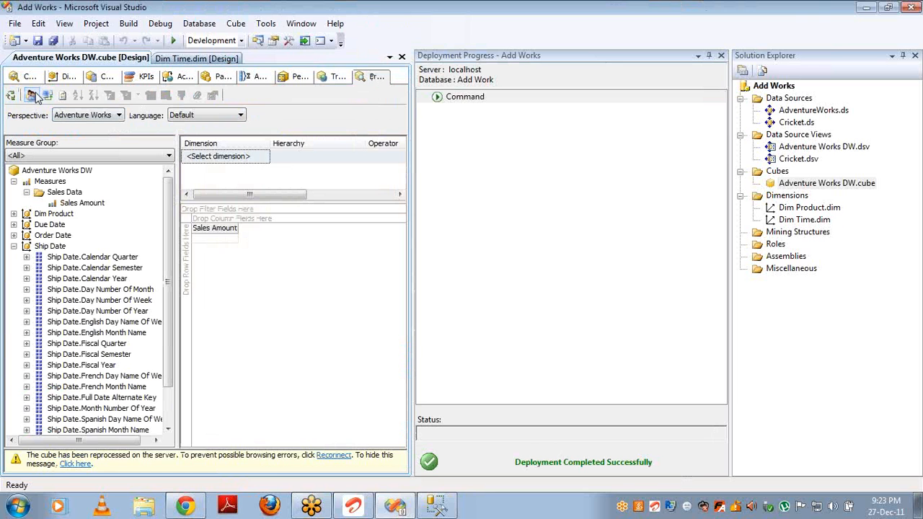
{"action": "left_click", "coordinate": [47, 96]}
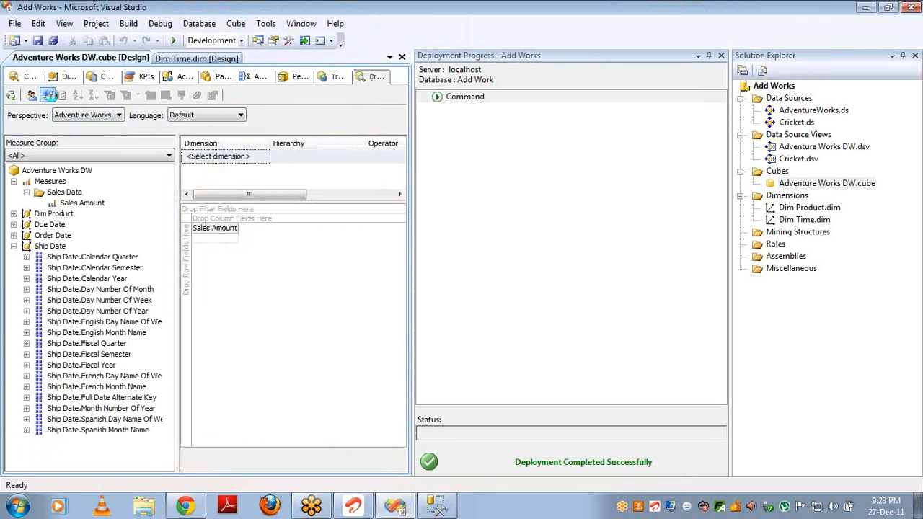
{"action": "left_click", "coordinate": [720, 55]}
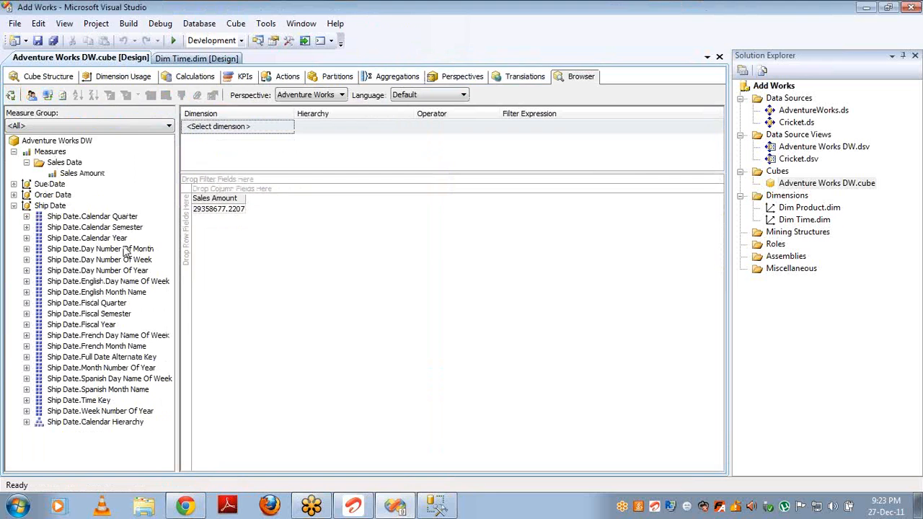
{"action": "left_click_drag", "start_coordinate": [109, 241], "coordinate": [186, 238]}
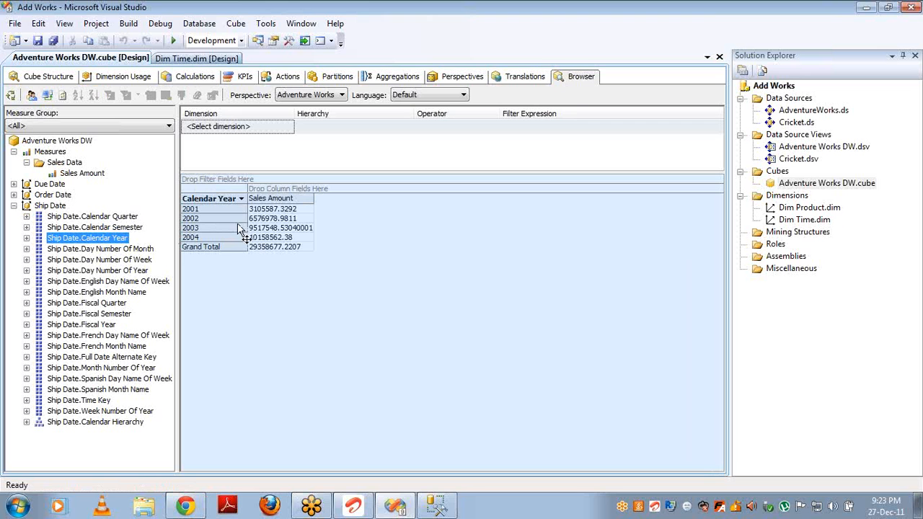
Add Ship Date's Calendar Semester, Calendar Quarter and English Month Name as row fields after Calendar Year in the cube browser
{"action": "left_click_drag", "start_coordinate": [129, 229], "coordinate": [239, 223]}
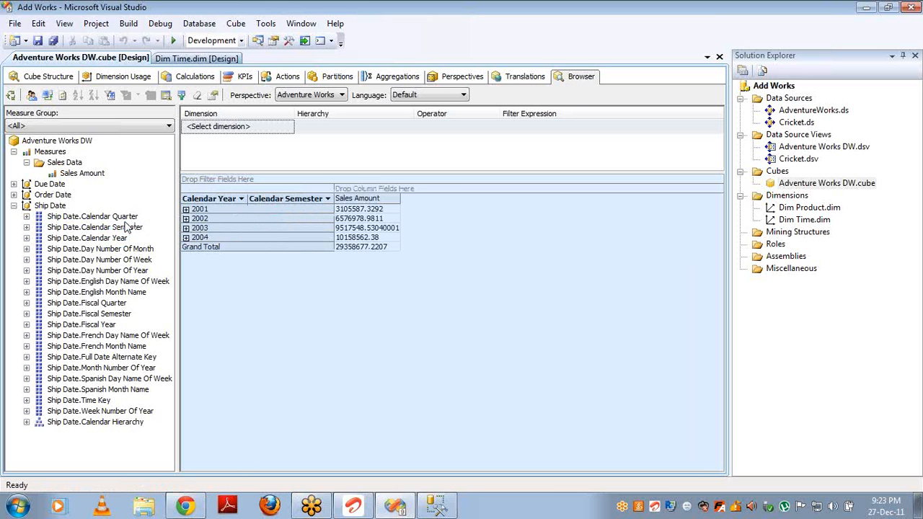
{"action": "left_click_drag", "start_coordinate": [127, 218], "coordinate": [311, 217]}
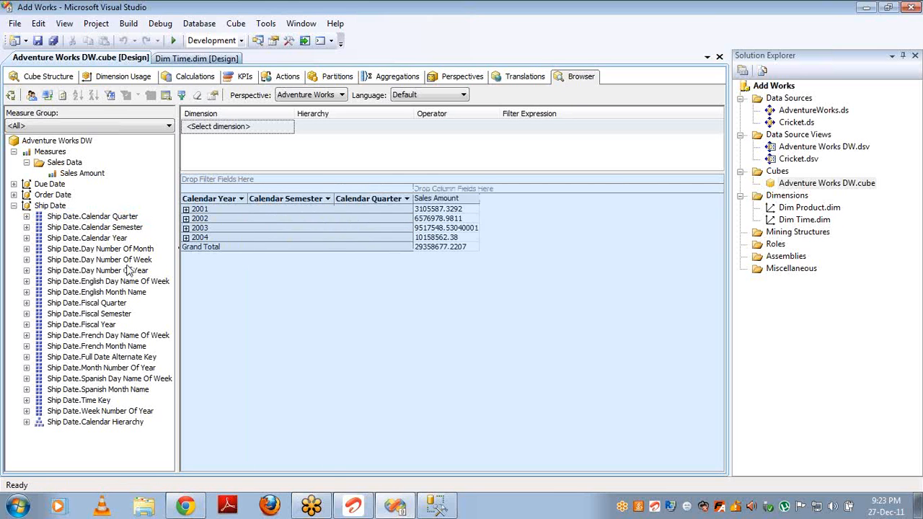
{"action": "left_click_drag", "start_coordinate": [113, 296], "coordinate": [387, 268]}
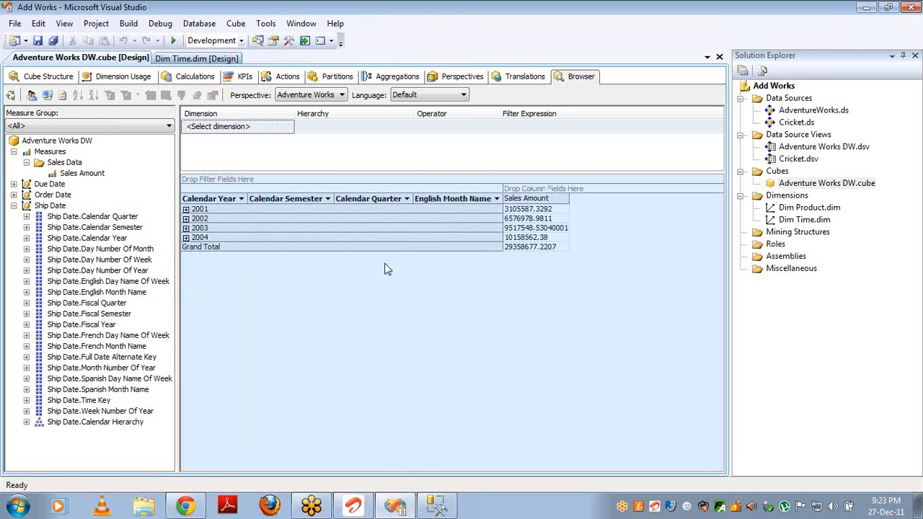
Expand 2001 and its semester 2 down to the months of quarters 3 and 4
{"action": "left_click", "coordinate": [186, 209]}
{"action": "left_click", "coordinate": [253, 210]}
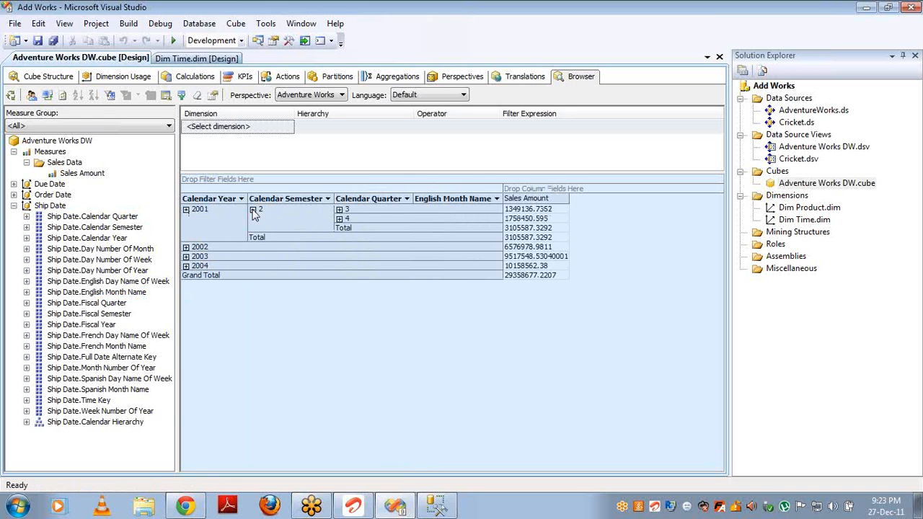
{"action": "left_click", "coordinate": [339, 211]}
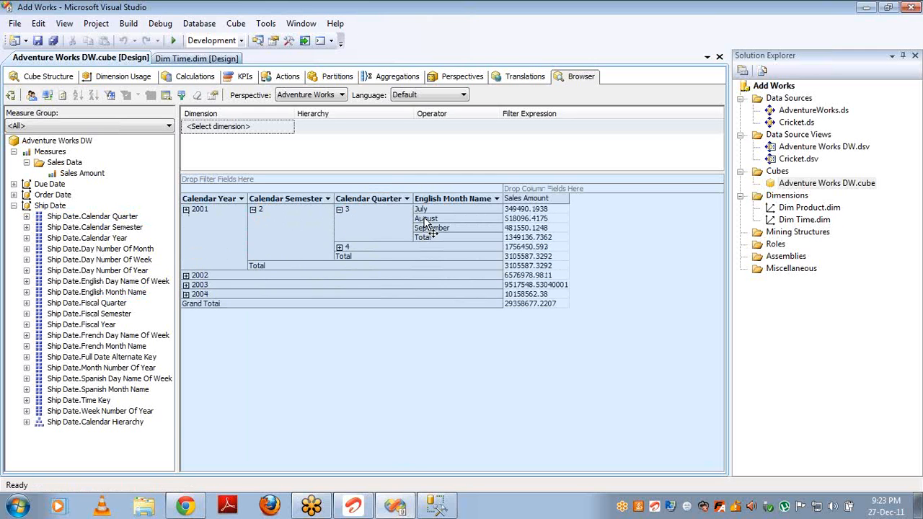
{"action": "left_click", "coordinate": [339, 247]}
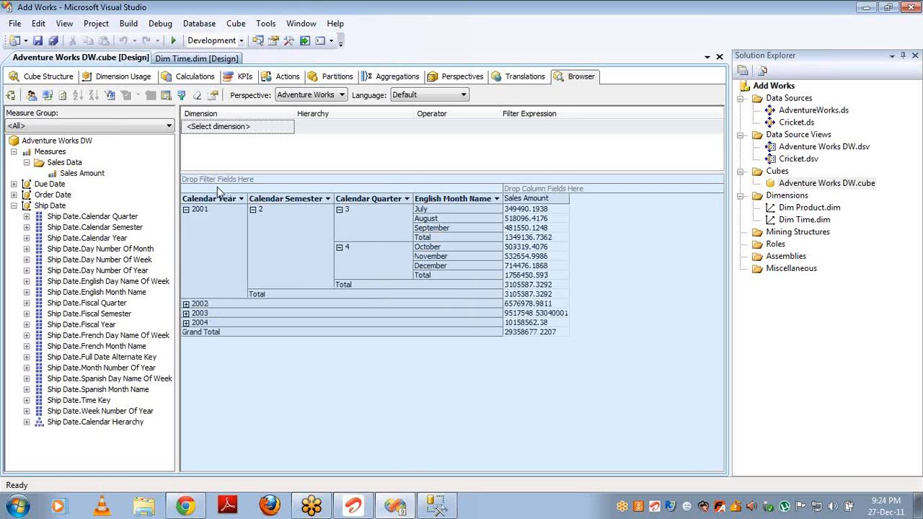
Replace all separate row fields with Ship Date.Calendar Hierarchy and drill down through 2001 to the months of quarter 4
{"action": "left_click_drag", "start_coordinate": [206, 211], "coordinate": [109, 235]}
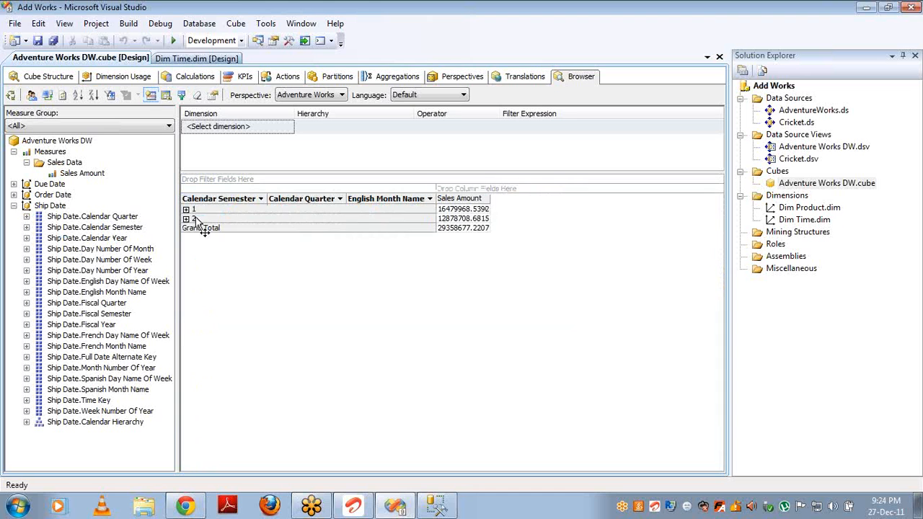
{"action": "left_click_drag", "start_coordinate": [216, 199], "coordinate": [144, 233]}
{"action": "left_click_drag", "start_coordinate": [202, 208], "coordinate": [85, 339]}
{"action": "left_click_drag", "start_coordinate": [88, 423], "coordinate": [185, 389]}
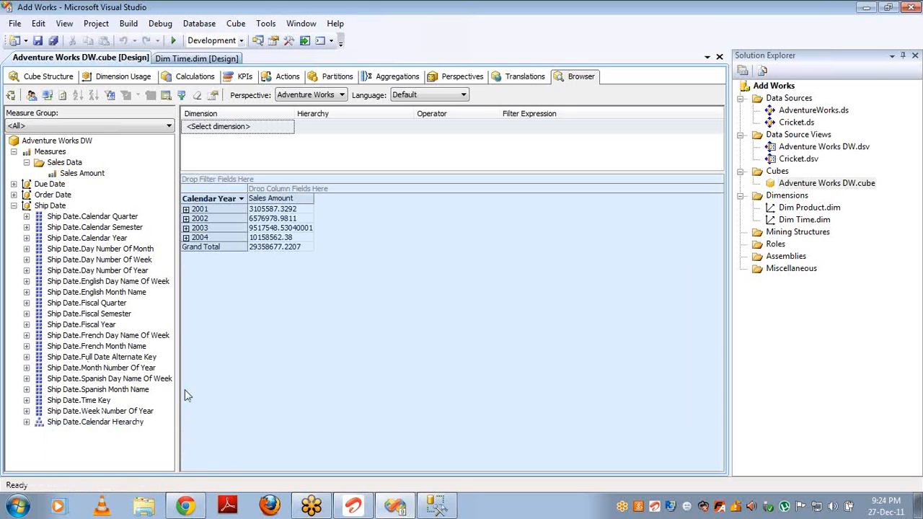
{"action": "left_click", "coordinate": [186, 209]}
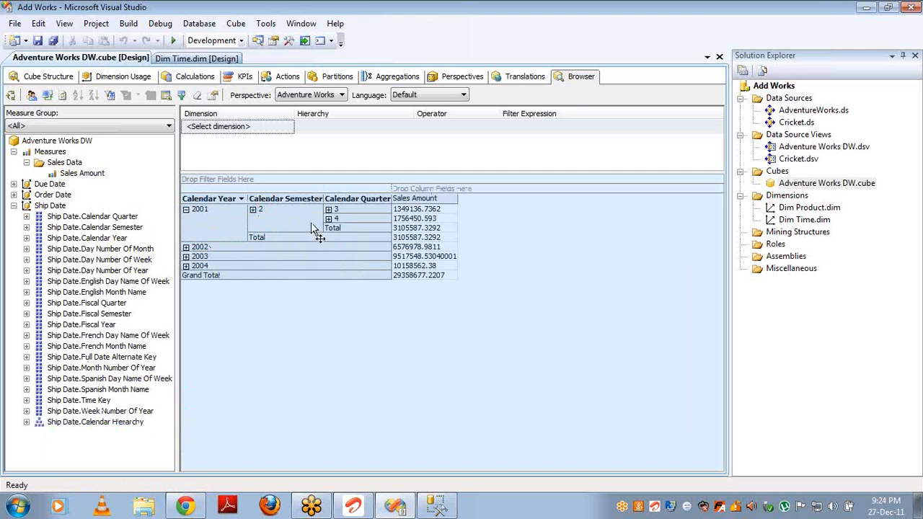
{"action": "left_click", "coordinate": [328, 218]}
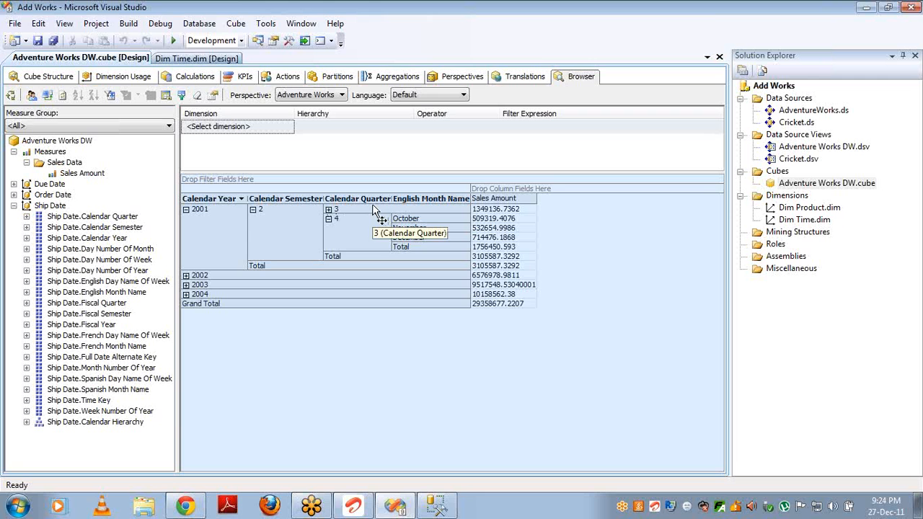
Open the attribute relationships of the Dim Time dimension and expand the attributes listed under Time Key
{"action": "double_click", "coordinate": [803, 219]}
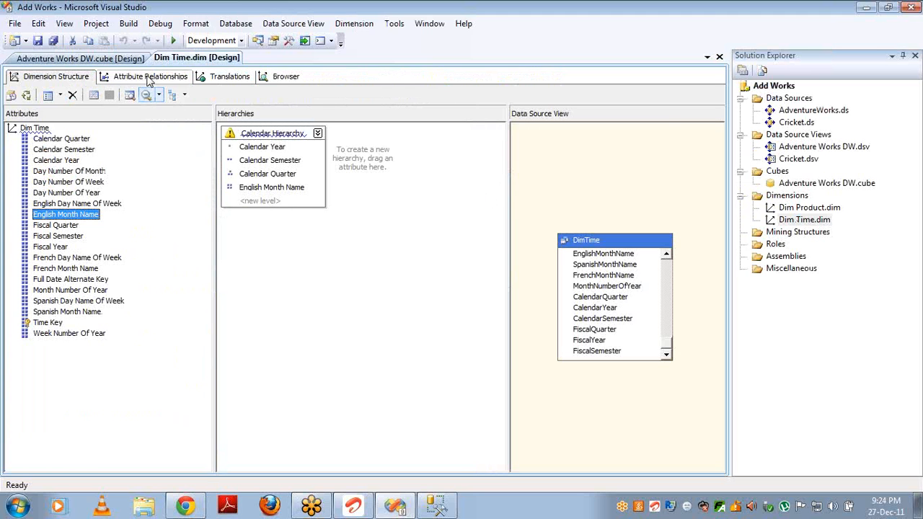
{"action": "mouse_move", "coordinate": [231, 138]}
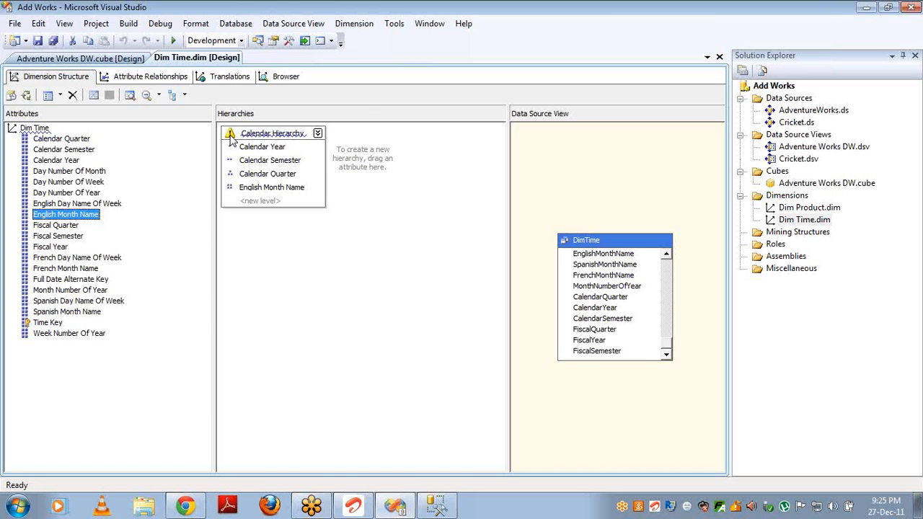
{"action": "left_click", "coordinate": [155, 76]}
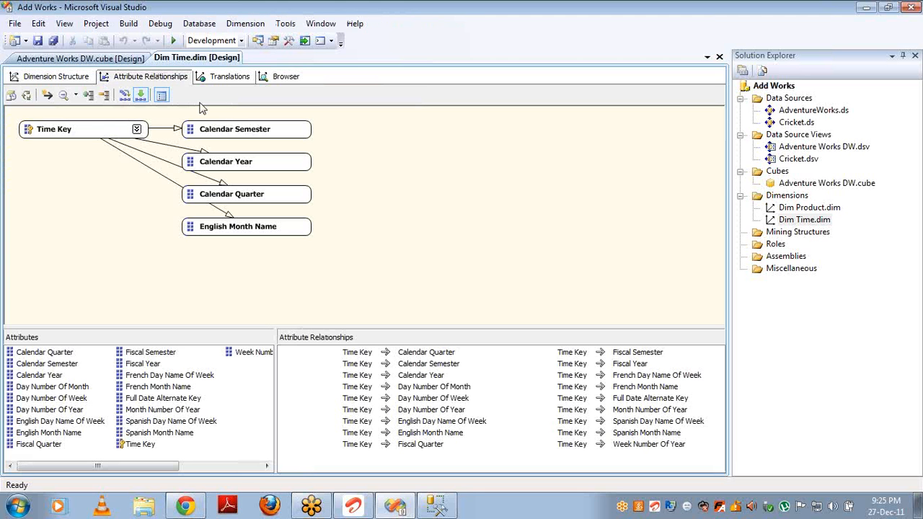
{"action": "left_click", "coordinate": [136, 130]}
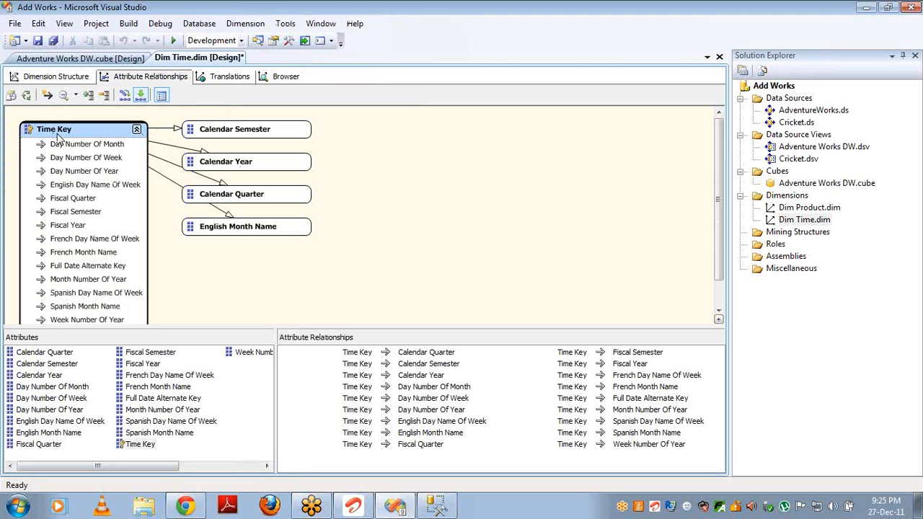
{"action": "mouse_move", "coordinate": [57, 135]}
{"action": "left_click", "coordinate": [82, 145]}
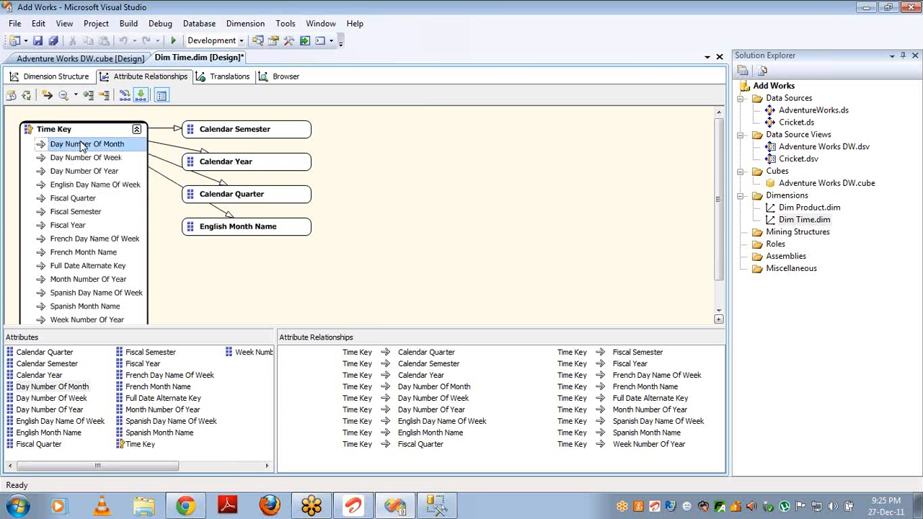
{"action": "left_click", "coordinate": [67, 134]}
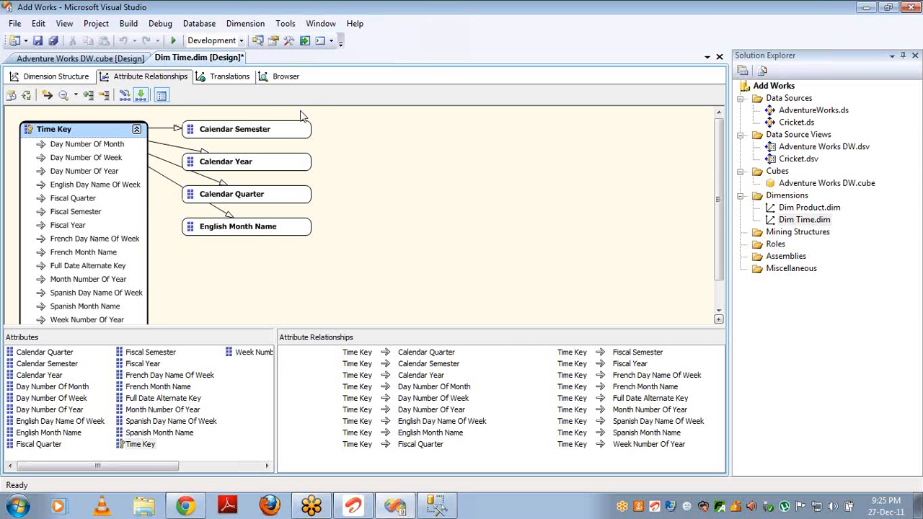
Examine how Time Key relates to Calendar Semester, Calendar Year, Calendar Quarter and English Month Name in the relationship diagram
{"action": "left_click", "coordinate": [210, 133]}
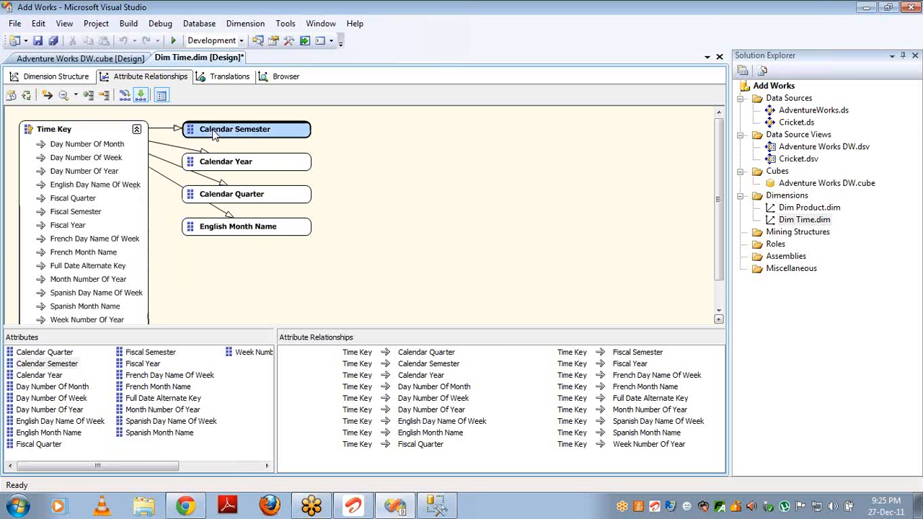
{"action": "left_click", "coordinate": [90, 137], "text": "ctrl"}
{"action": "left_click", "coordinate": [90, 137]}
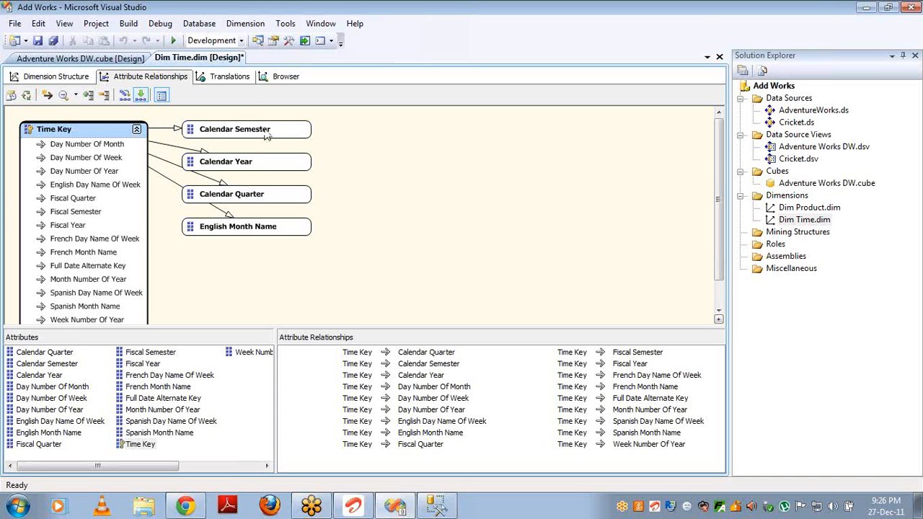
{"action": "mouse_move", "coordinate": [220, 129]}
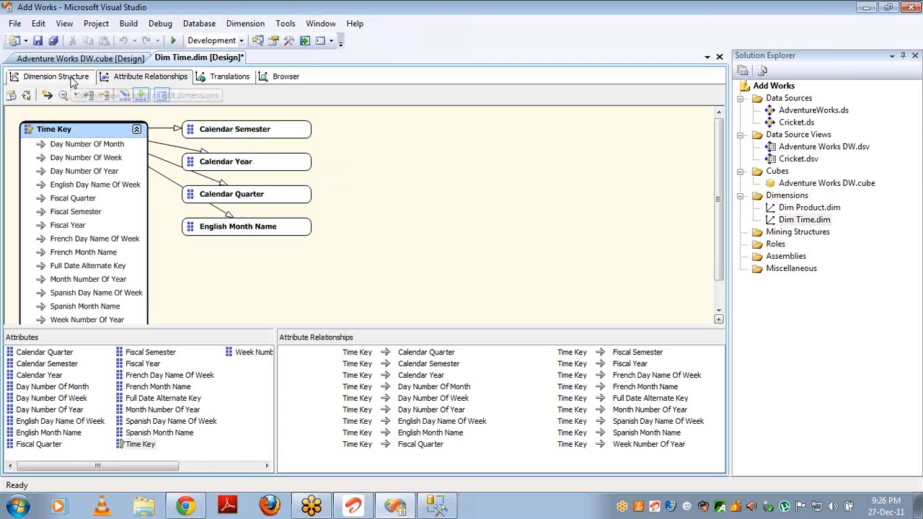
{"action": "left_click", "coordinate": [236, 138]}
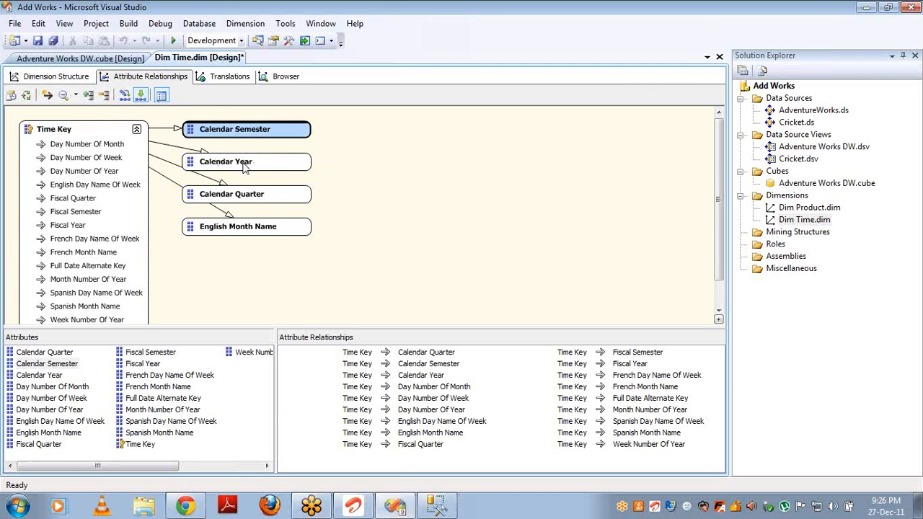
{"action": "left_click", "coordinate": [244, 167]}
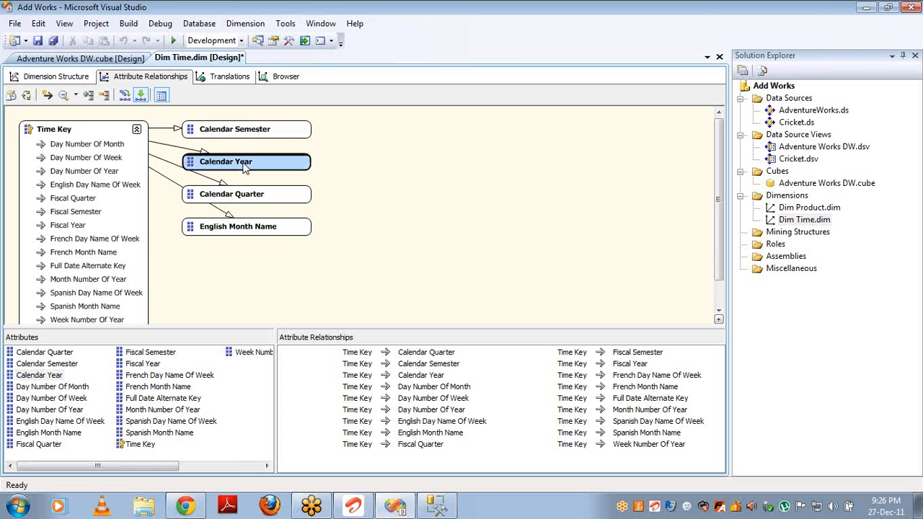
{"action": "left_click", "coordinate": [246, 194]}
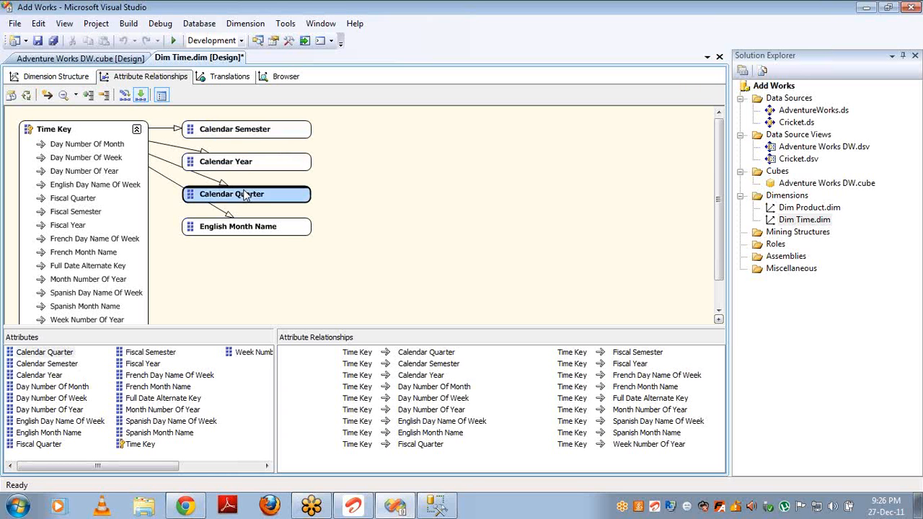
{"action": "left_click", "coordinate": [271, 227]}
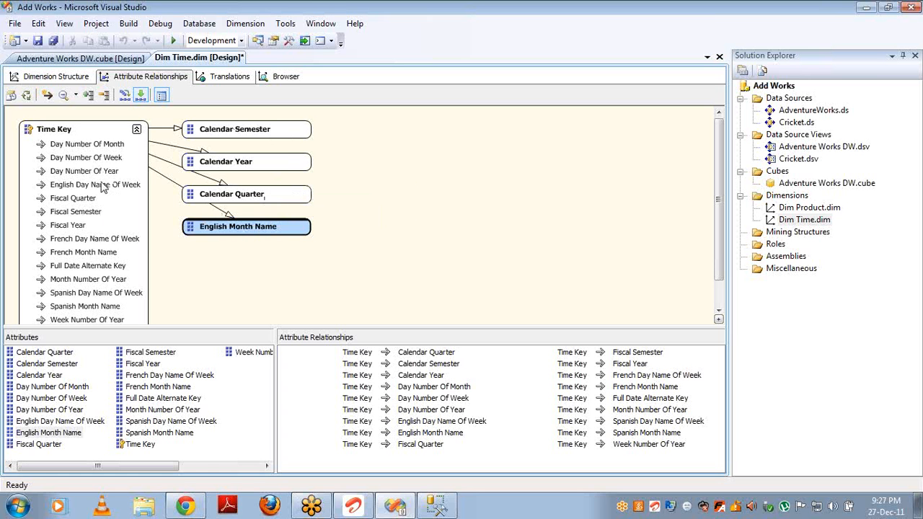
{"action": "left_click", "coordinate": [243, 200]}
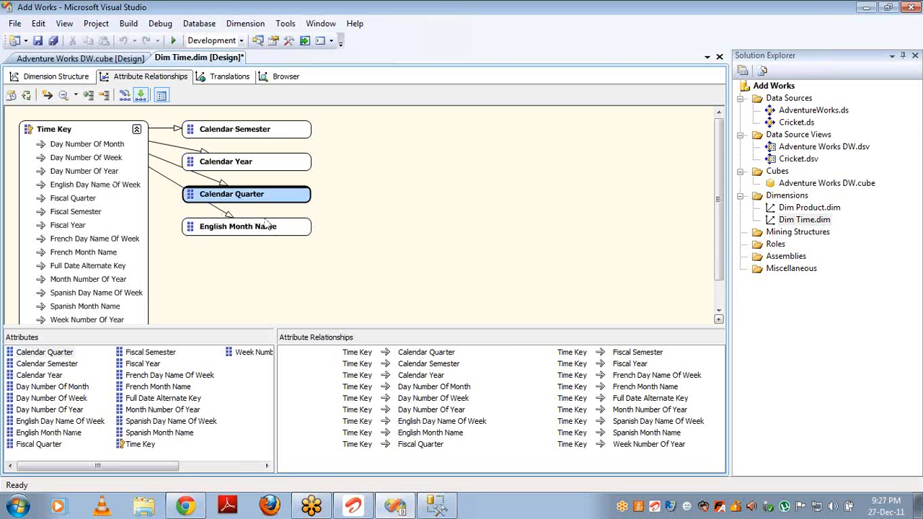
{"action": "left_click", "coordinate": [238, 133]}
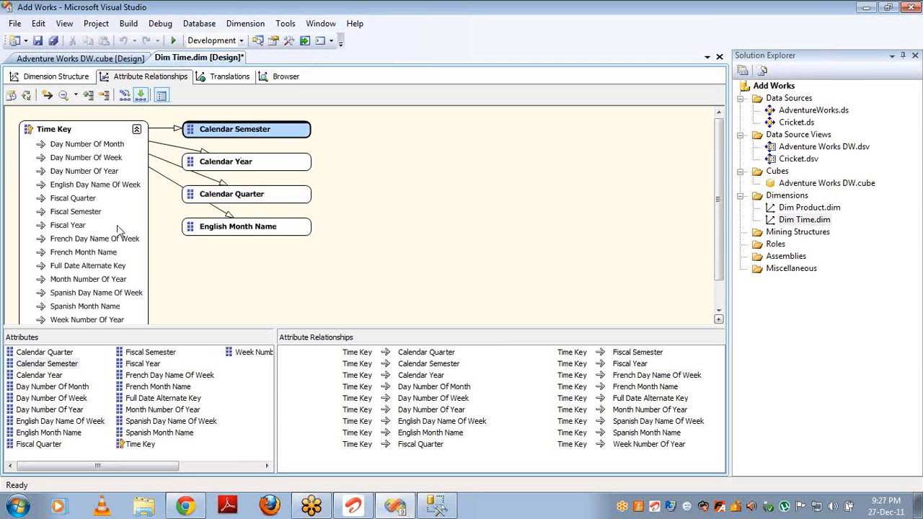
{"action": "left_click", "coordinate": [230, 160]}
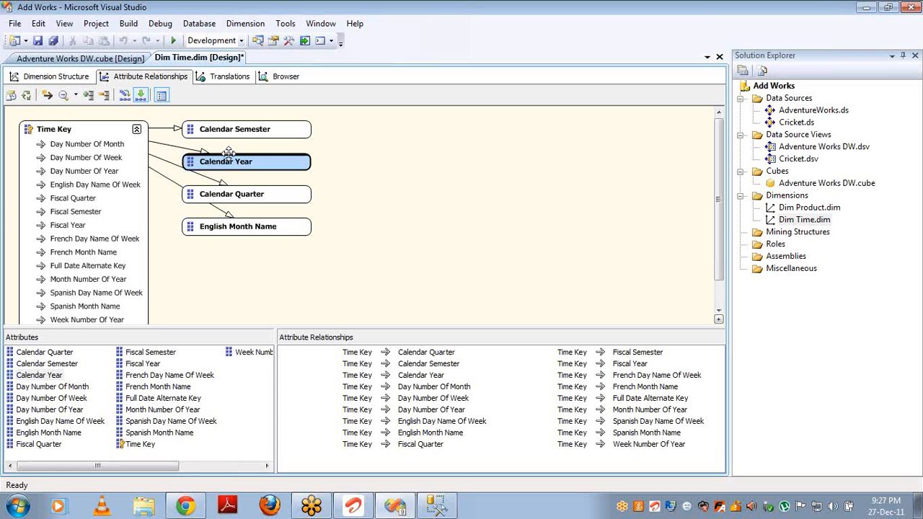
{"action": "left_click", "coordinate": [66, 129]}
{"action": "left_click", "coordinate": [245, 228]}
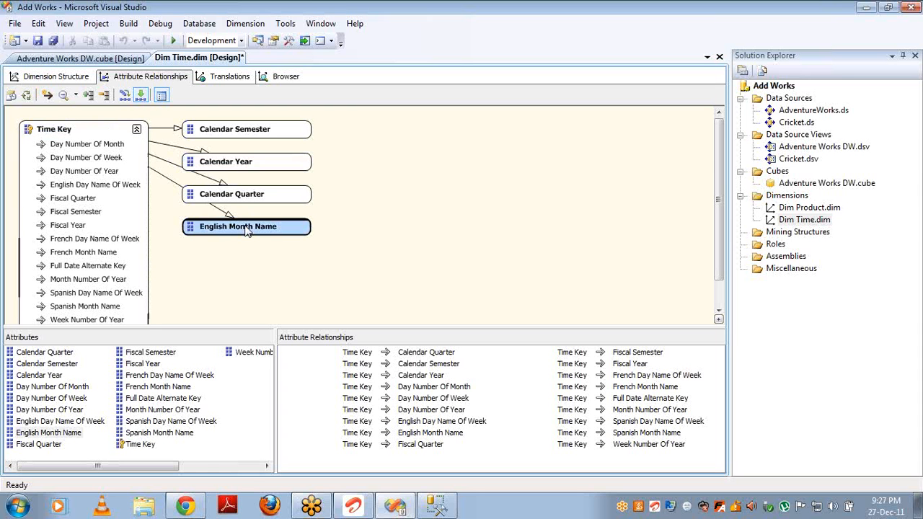
{"action": "left_click", "coordinate": [233, 200]}
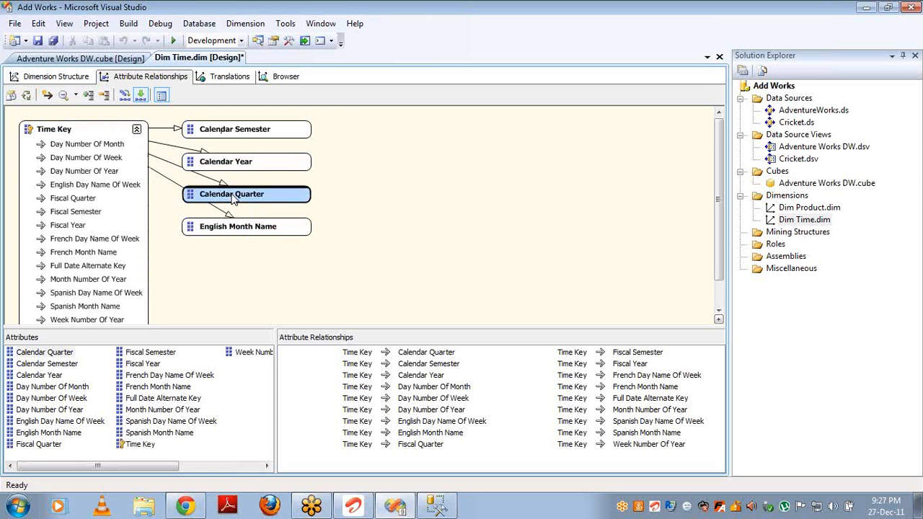
Chain the attribute relationships from English Month Name to Calendar Quarter, Calendar Semester and Calendar Year
{"action": "left_click", "coordinate": [237, 228]}
{"action": "left_click_drag", "start_coordinate": [236, 228], "coordinate": [253, 201]}
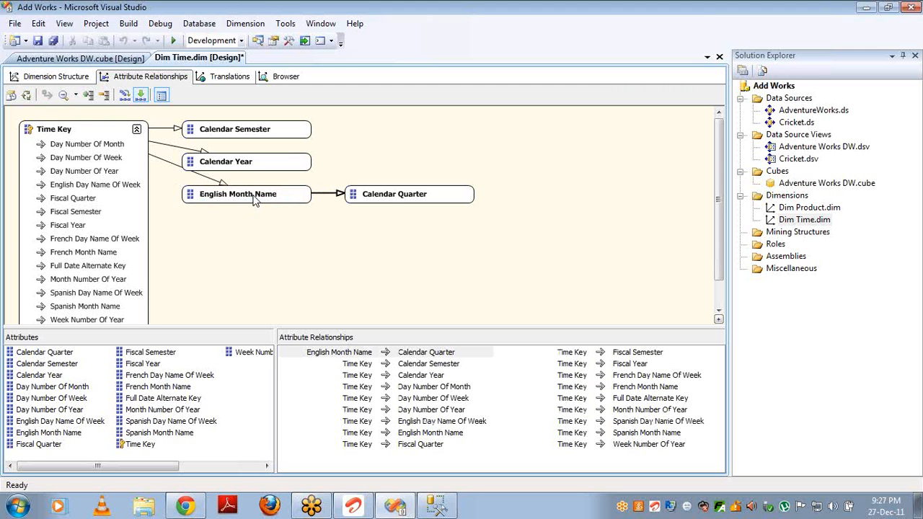
{"action": "left_click_drag", "start_coordinate": [388, 200], "coordinate": [279, 139]}
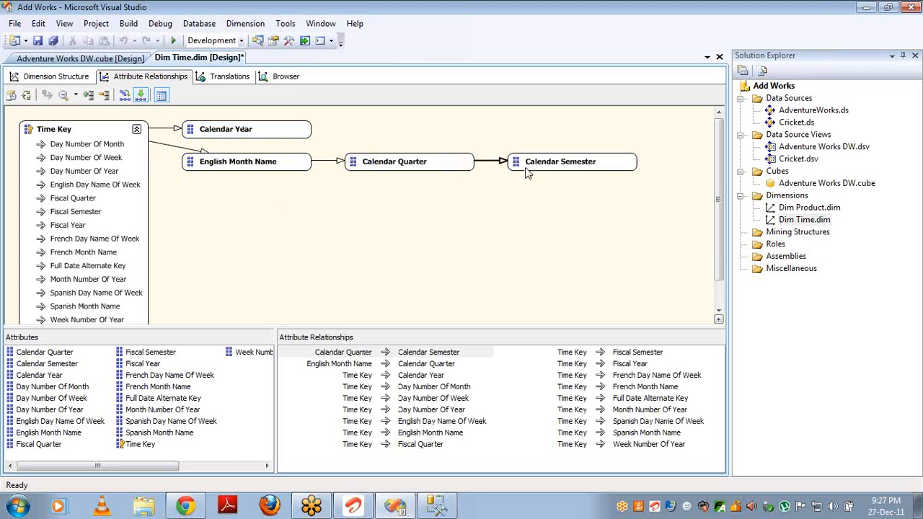
{"action": "left_click_drag", "start_coordinate": [532, 170], "coordinate": [274, 137]}
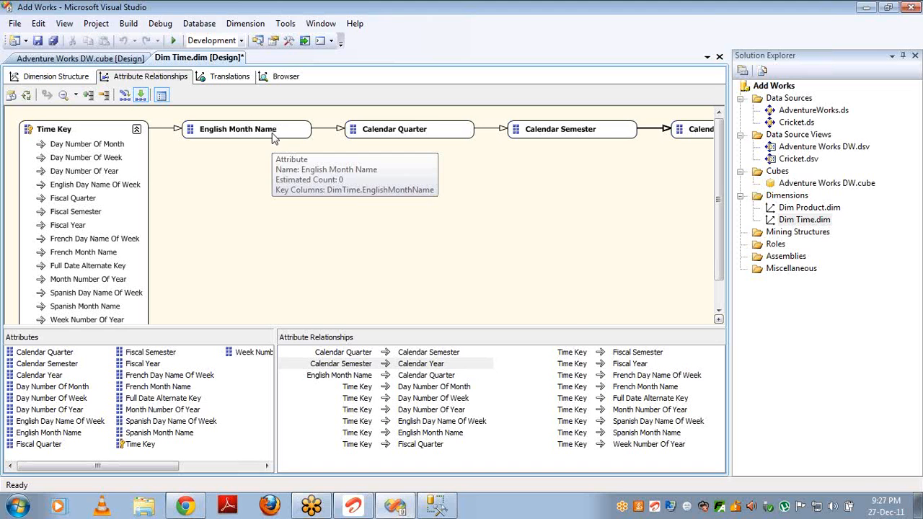
Expand the Calendar Semester, Calendar Quarter and English Month Name levels of Calendar Hierarchy in the dimension structure to check their relationships
{"action": "left_click", "coordinate": [50, 76]}
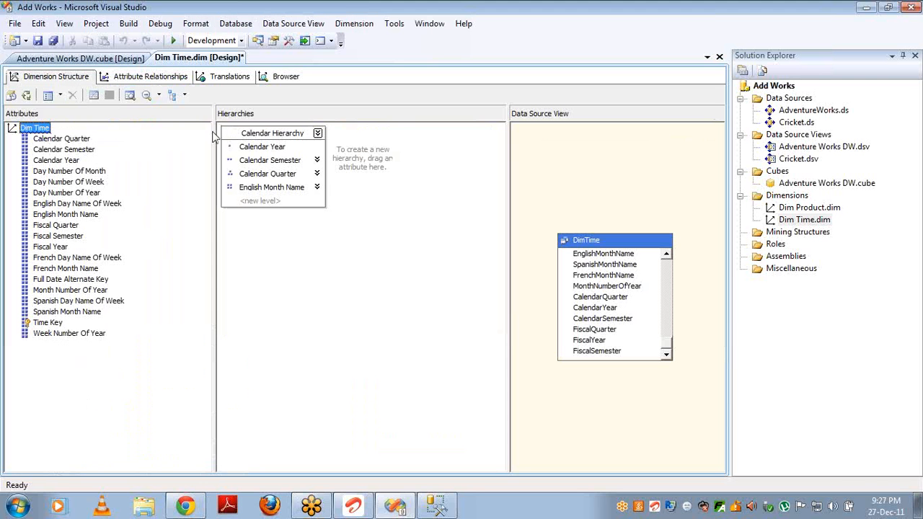
{"action": "left_click", "coordinate": [316, 160]}
{"action": "left_click", "coordinate": [316, 187]}
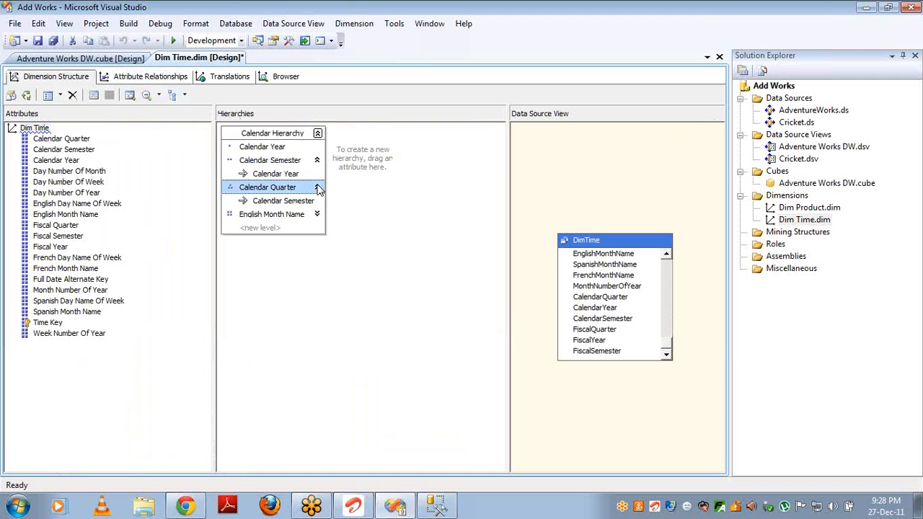
{"action": "left_click", "coordinate": [316, 214]}
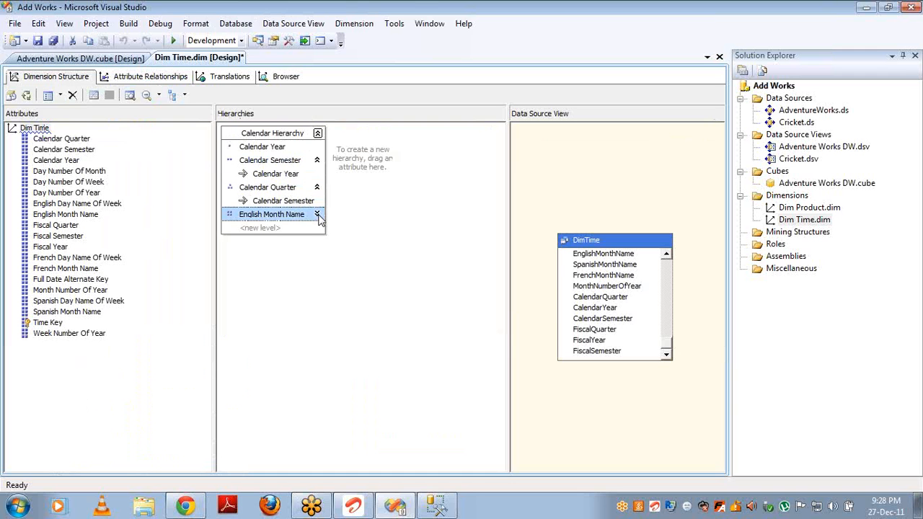
{"action": "left_click", "coordinate": [282, 216]}
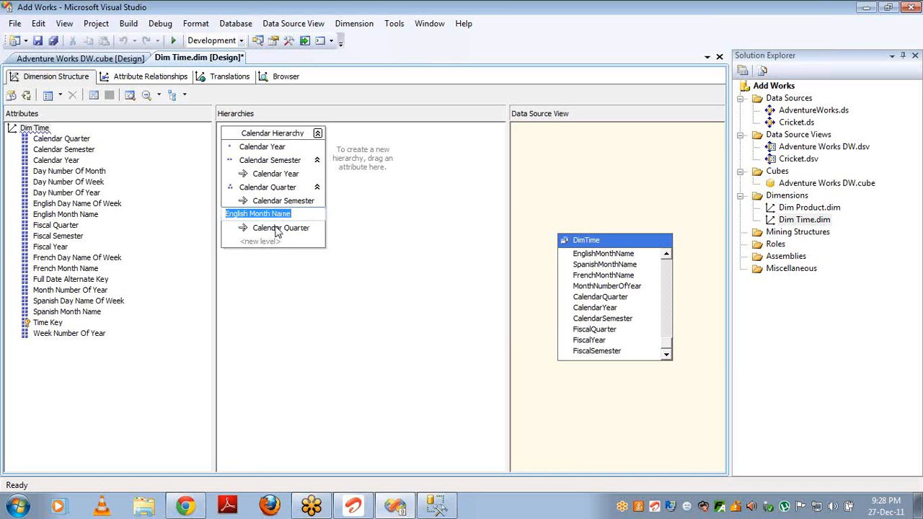
Delete the Calendar Semester level from Calendar Hierarchy and check the effect on the attribute relationships
{"action": "left_click", "coordinate": [277, 227]}
{"action": "left_click", "coordinate": [276, 192]}
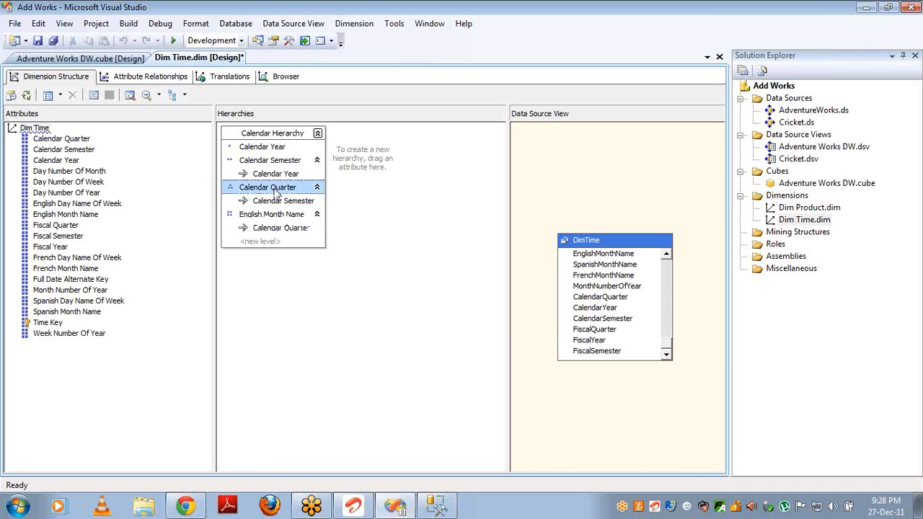
{"action": "left_click", "coordinate": [260, 204]}
{"action": "left_click", "coordinate": [265, 163]}
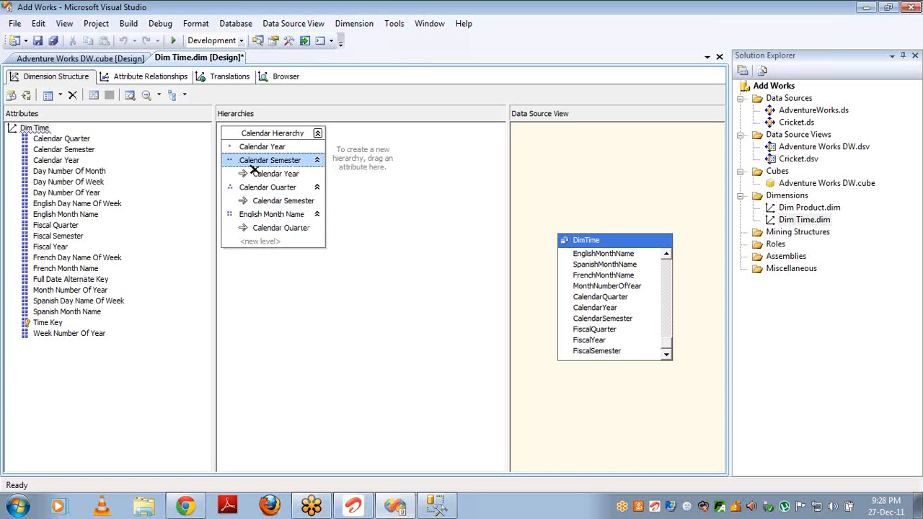
{"action": "key", "text": "Delete"}
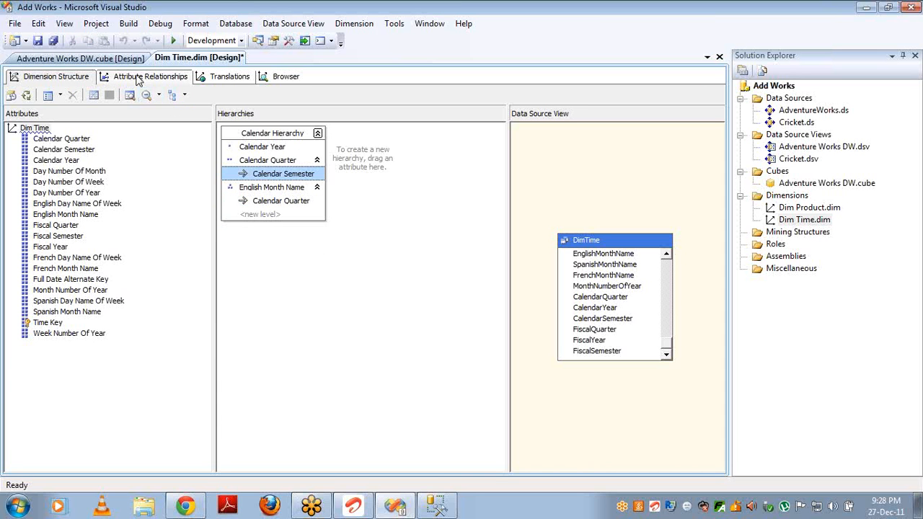
{"action": "left_click", "coordinate": [317, 187]}
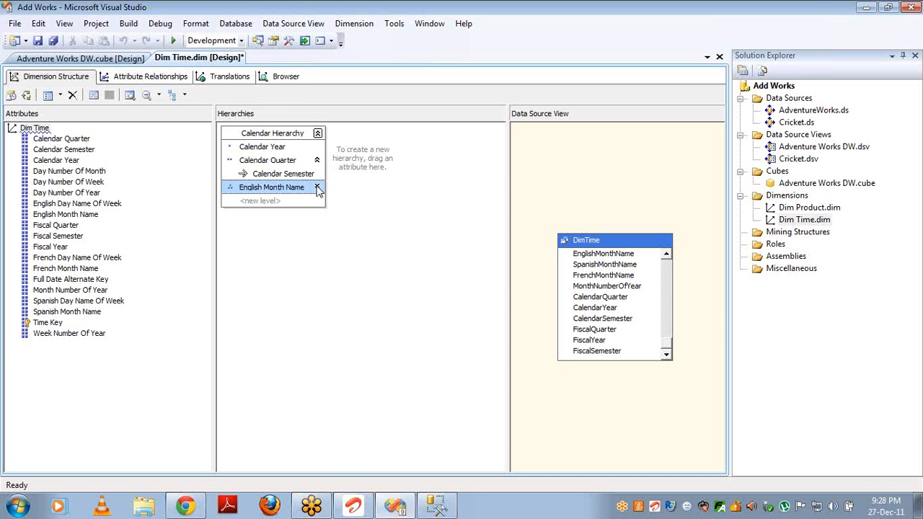
{"action": "left_click", "coordinate": [124, 79]}
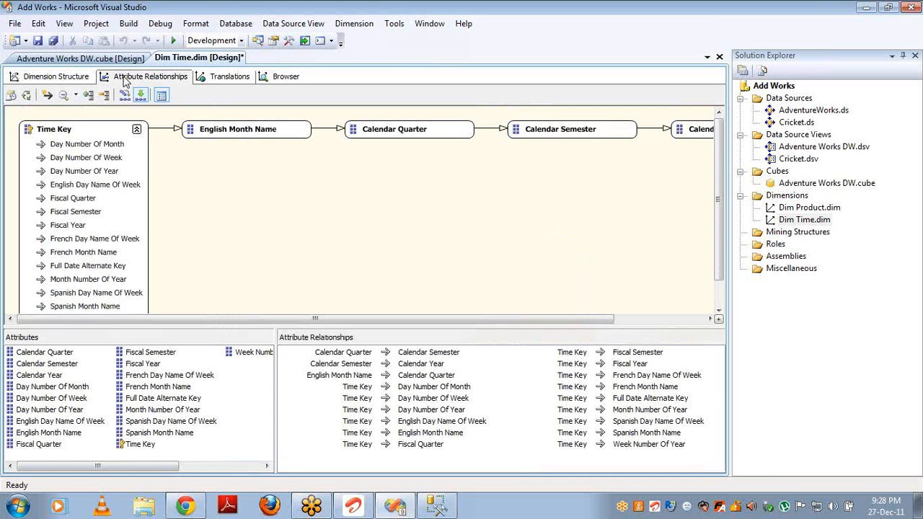
{"action": "left_click", "coordinate": [69, 78]}
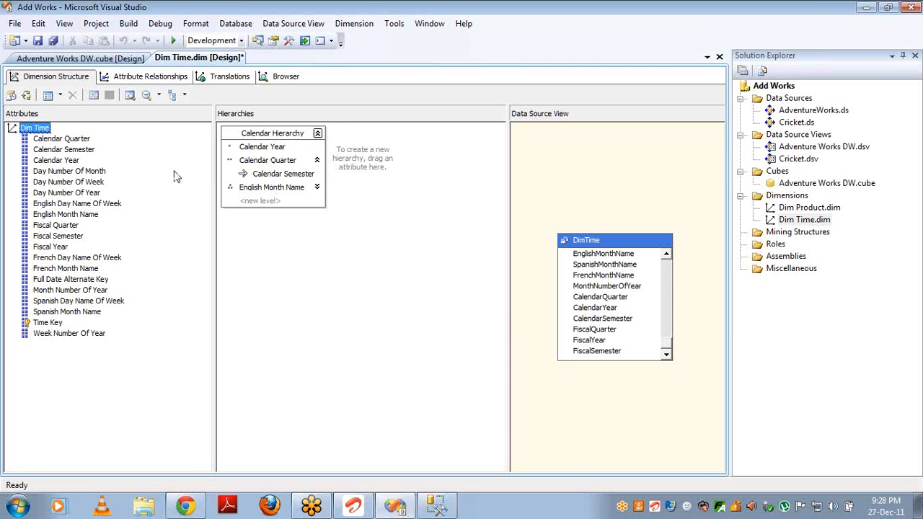
Add Calendar Semester back to Calendar Hierarchy between Calendar Year and Calendar Quarter
{"action": "left_click_drag", "start_coordinate": [79, 152], "coordinate": [240, 159]}
{"action": "left_click", "coordinate": [319, 164]}
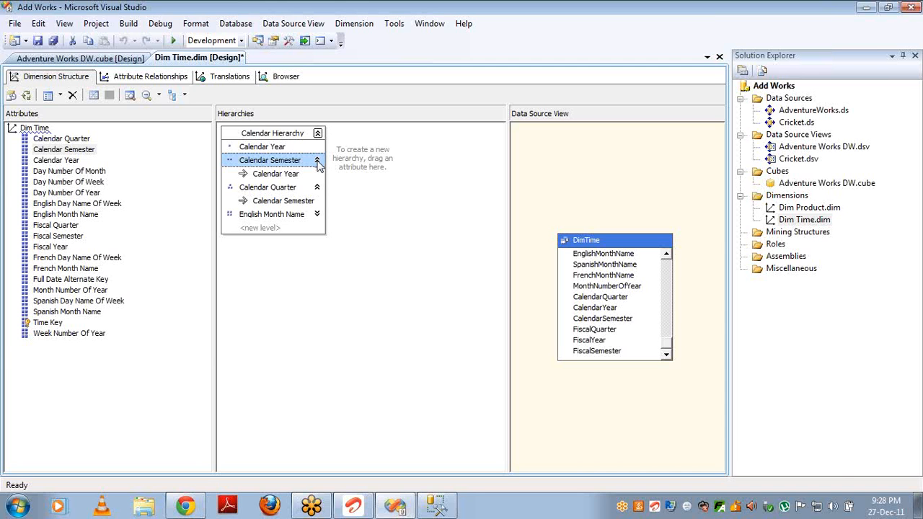
Examine the attribute relationship chain from Time Key through English Month Name, Calendar Quarter and Calendar Semester to Calendar Year
{"action": "left_click", "coordinate": [137, 80]}
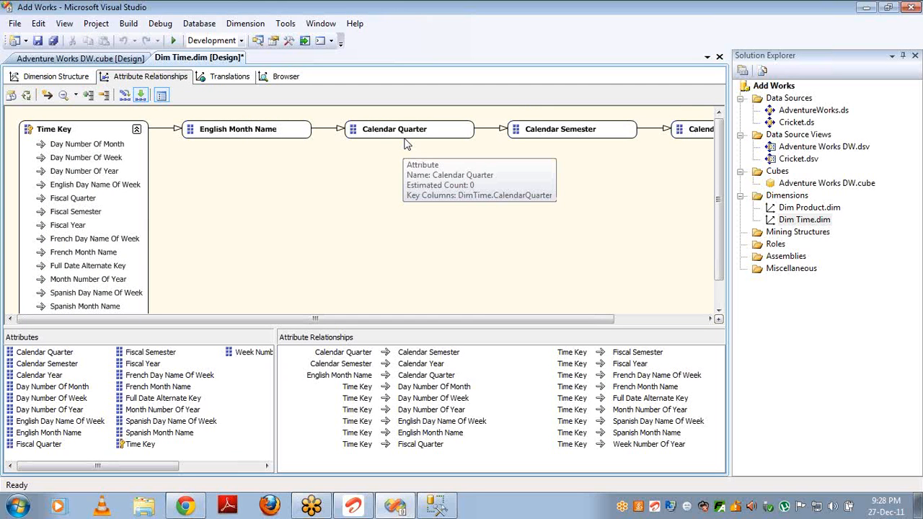
{"action": "left_click", "coordinate": [52, 134]}
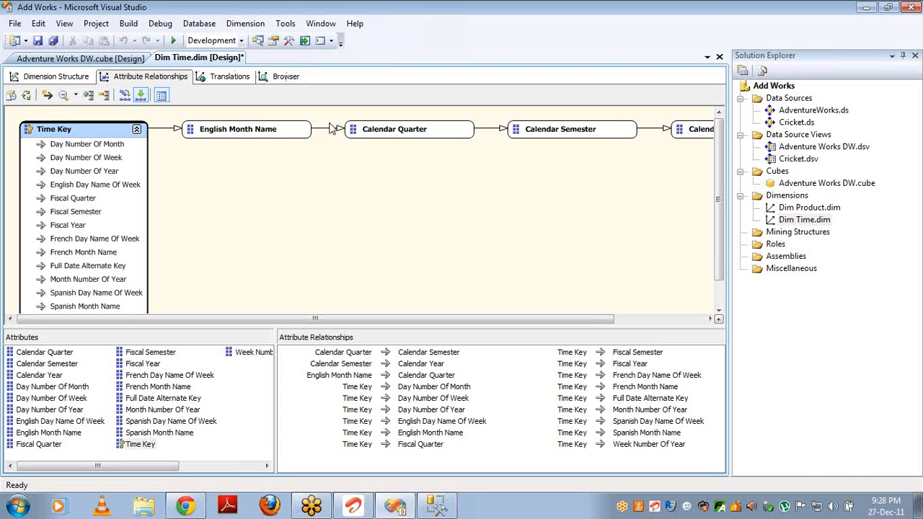
{"action": "left_click", "coordinate": [232, 137]}
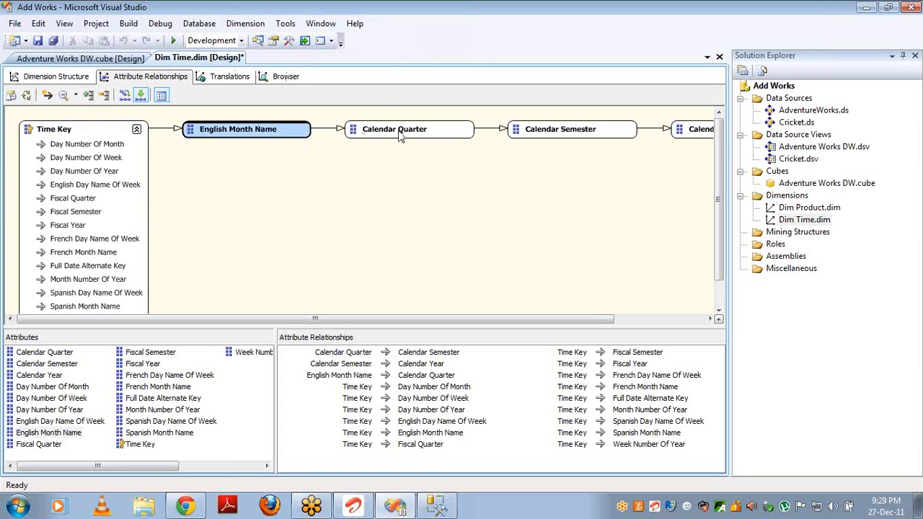
{"action": "left_click", "coordinate": [409, 146]}
{"action": "left_click", "coordinate": [264, 137]}
{"action": "left_click", "coordinate": [547, 137]}
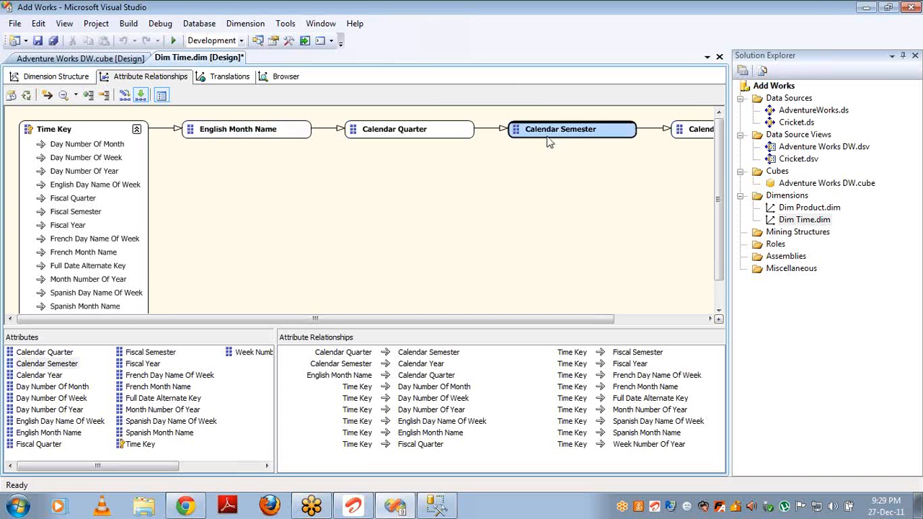
{"action": "left_click", "coordinate": [702, 129]}
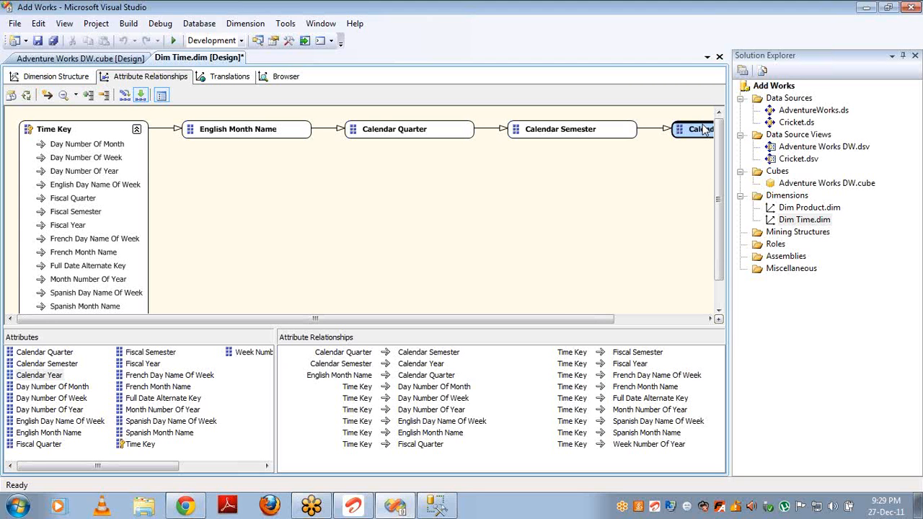
Build and deploy the project, and run Process Full on the Dim Time dimension
{"action": "left_click", "coordinate": [64, 77]}
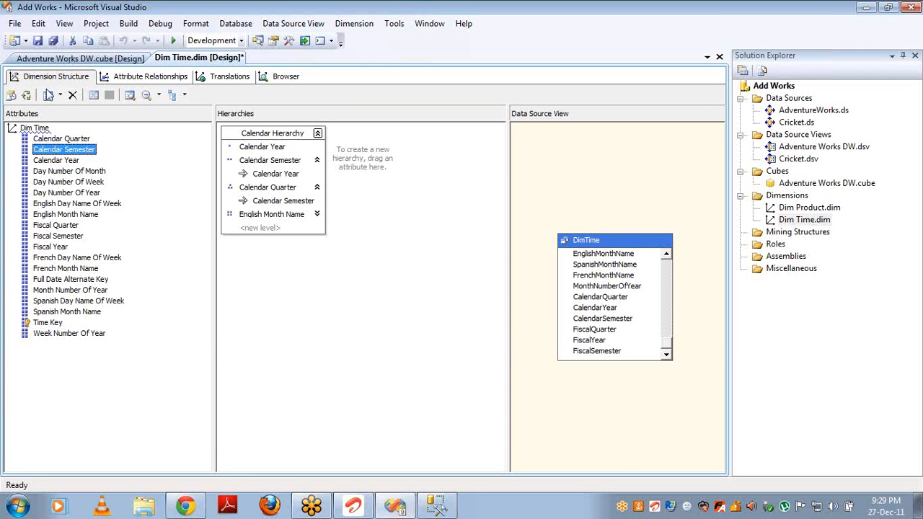
{"action": "left_click", "coordinate": [27, 96]}
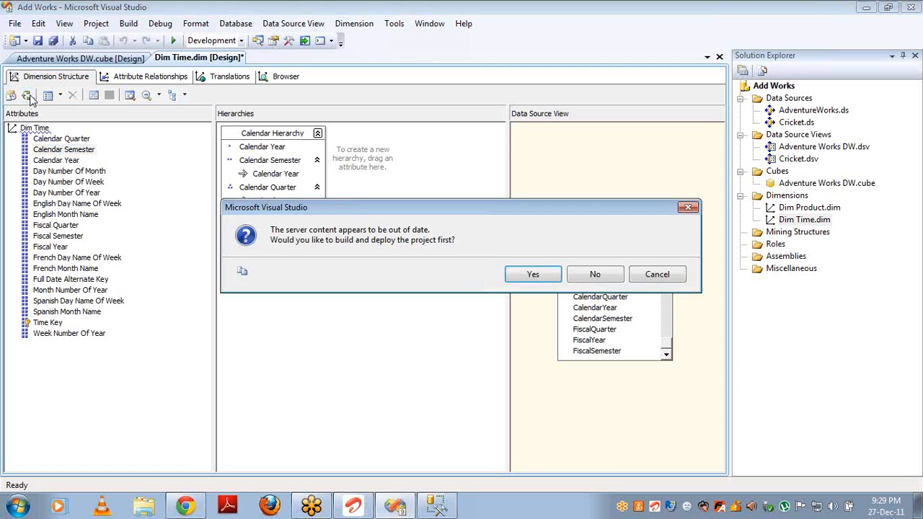
{"action": "key", "text": "Return"}
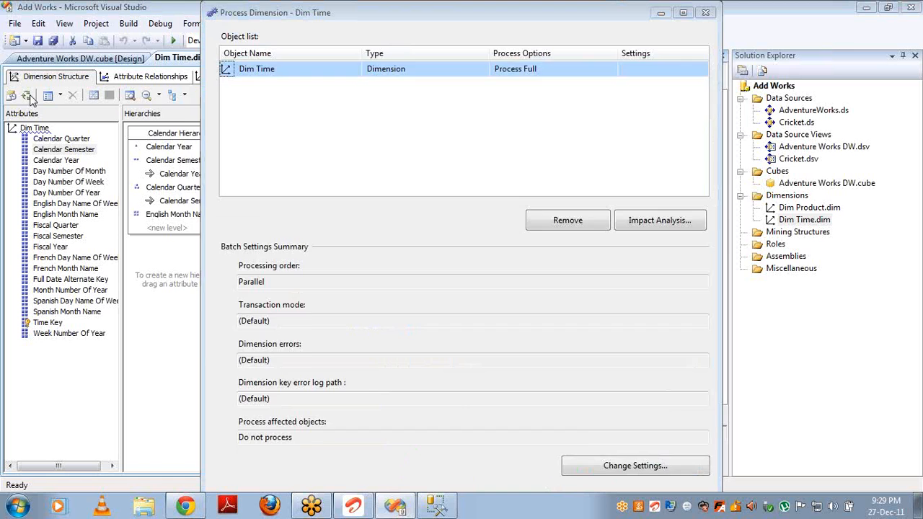
{"action": "key", "text": "Return"}
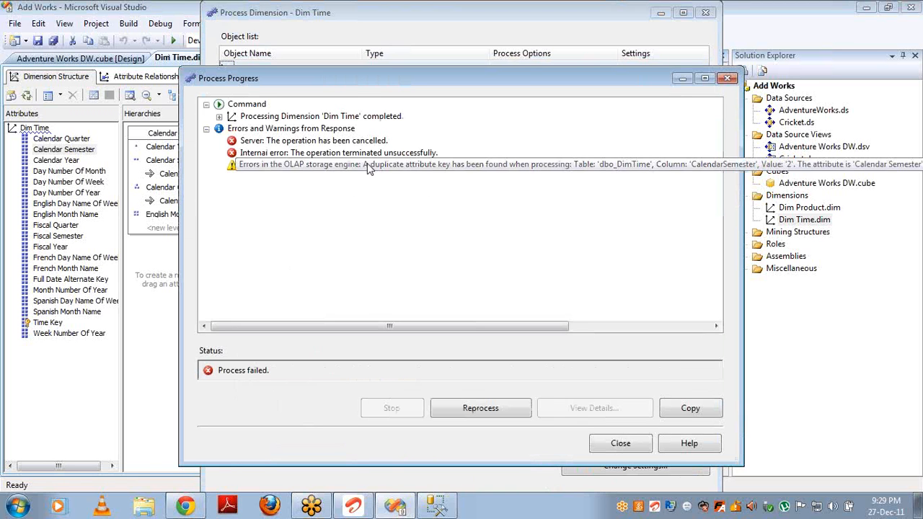
Read the details of the OLAP storage engine error from the Dim Time processing, and close the processing dialogs
{"action": "left_click", "coordinate": [367, 166]}
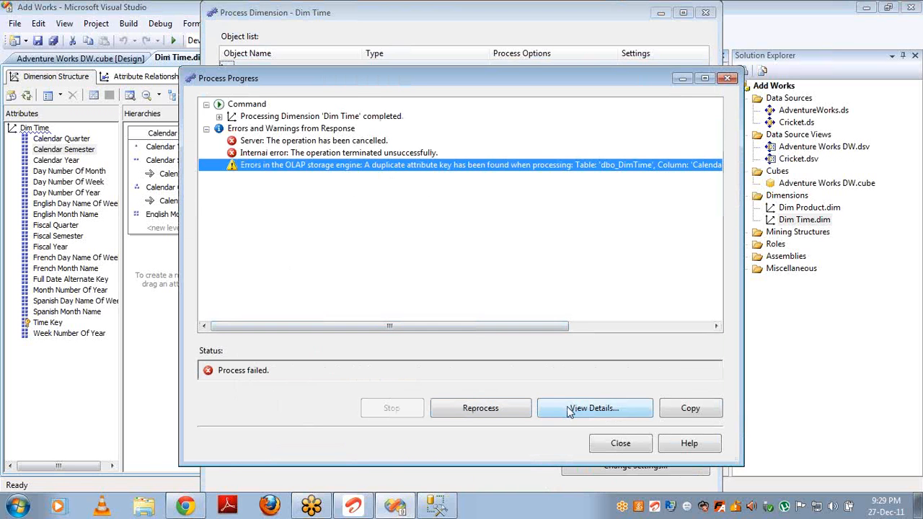
{"action": "left_click", "coordinate": [570, 409]}
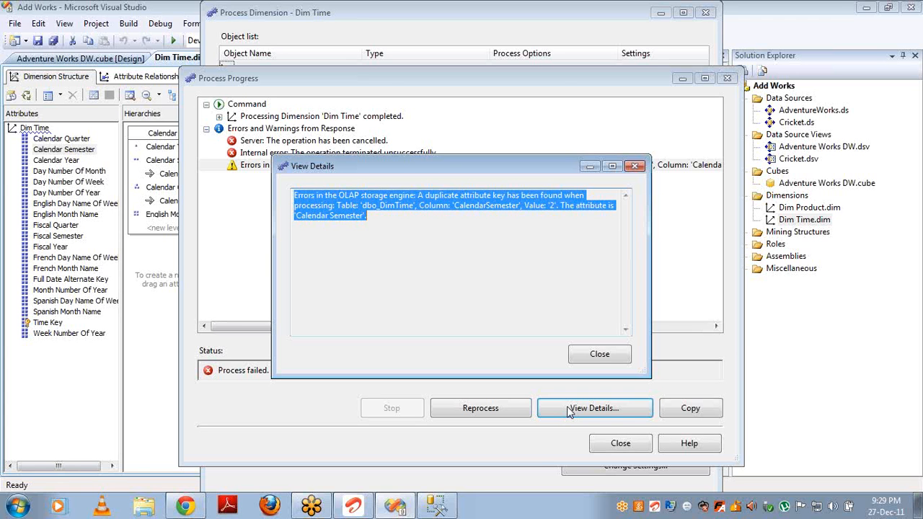
{"action": "left_click", "coordinate": [596, 355]}
{"action": "left_click", "coordinate": [620, 443]}
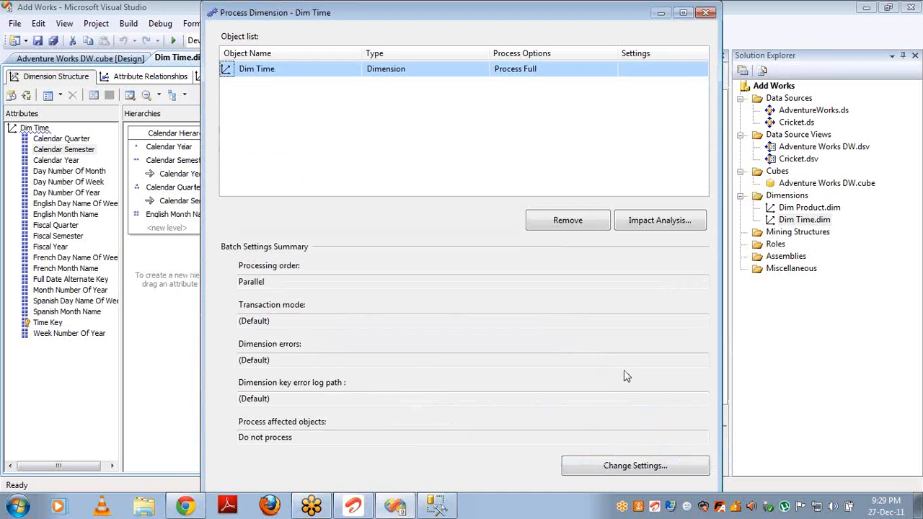
{"action": "left_click", "coordinate": [704, 14]}
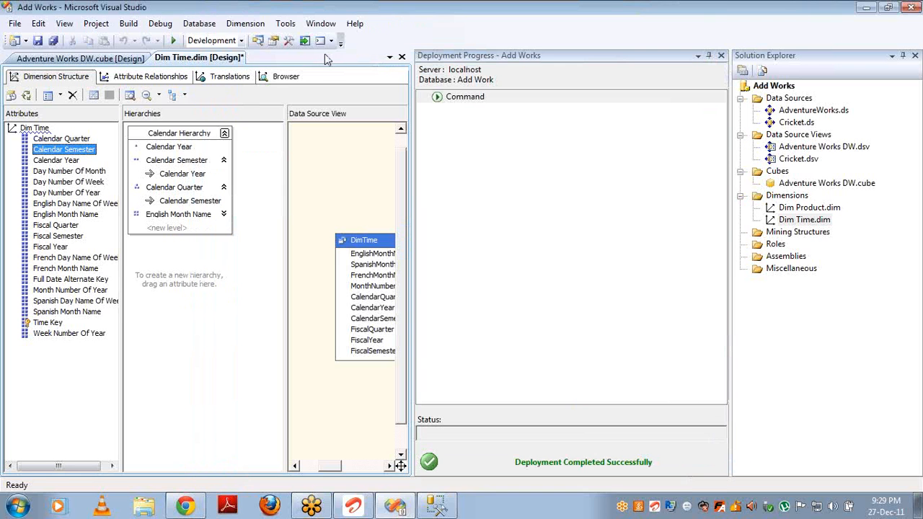
Close the deployment progress and select Calendar Semester in the Dim Time attribute relationships
{"action": "left_click", "coordinate": [720, 55]}
{"action": "left_click", "coordinate": [154, 79]}
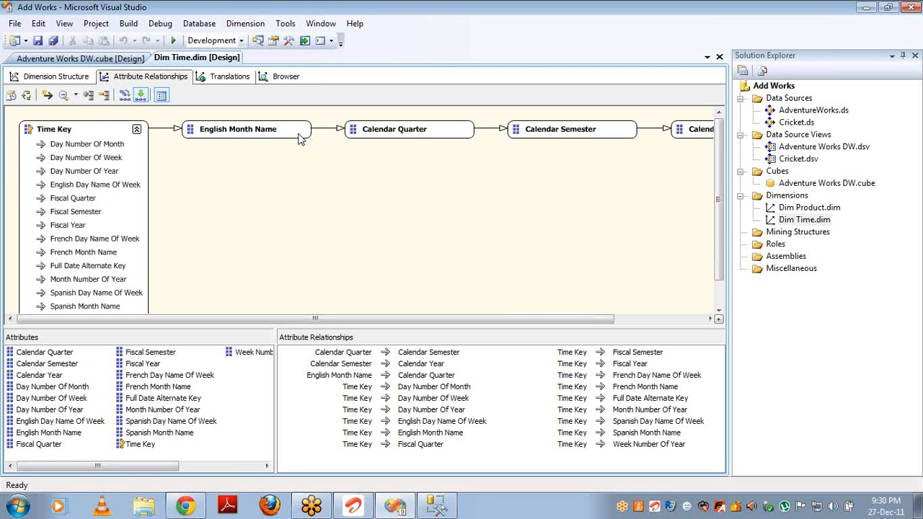
{"action": "left_click", "coordinate": [575, 129]}
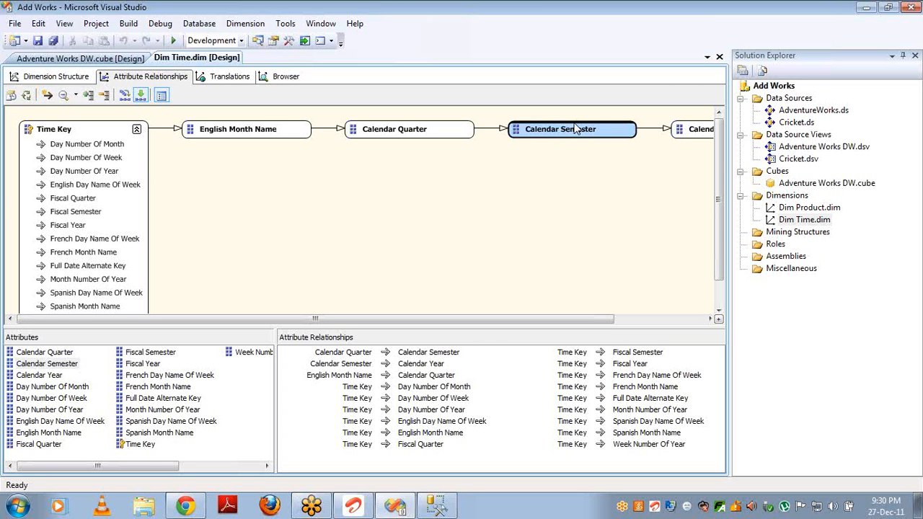
Open Microsoft Excel with a blank workbook
{"action": "left_click", "coordinate": [24, 509]}
{"action": "type", "text": "exc"}
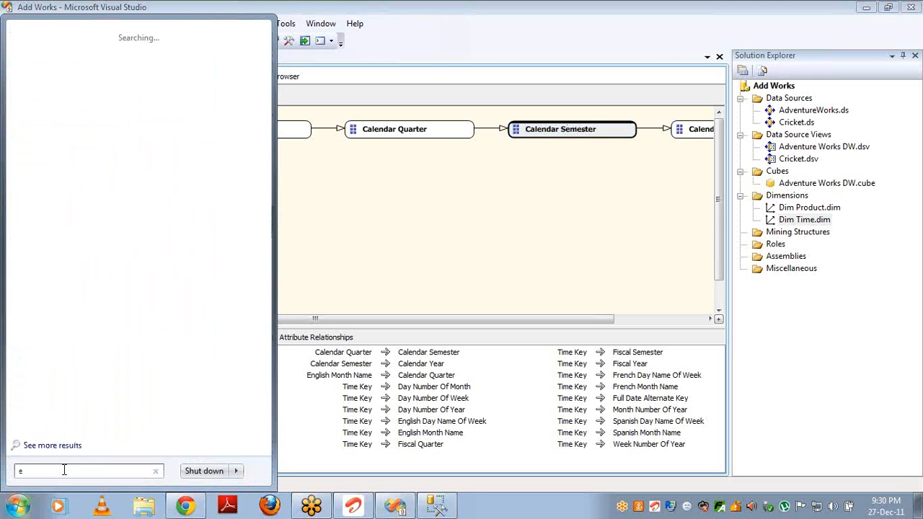
{"action": "type", "text": "el"}
{"action": "key", "text": "Return"}
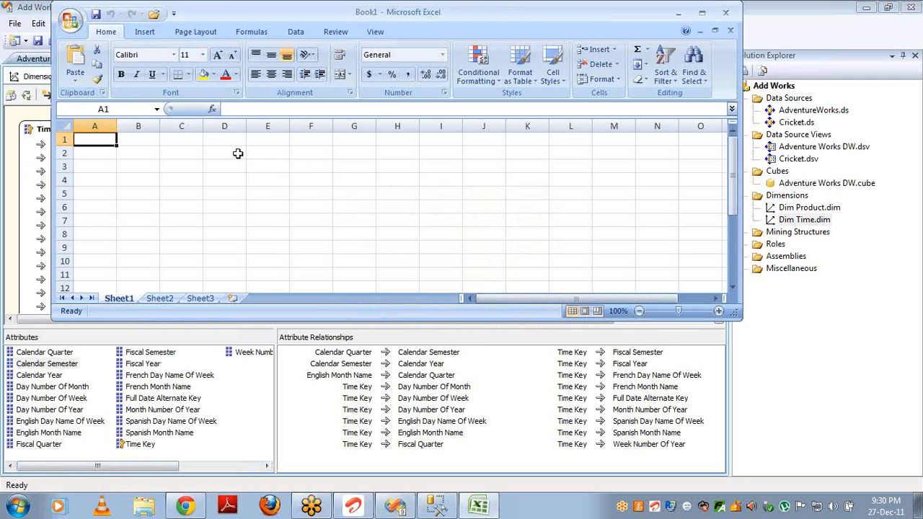
List the years 2002, 2003, 2004 and 2005 in cells A1 to A4
{"action": "type", "text": "2002"}
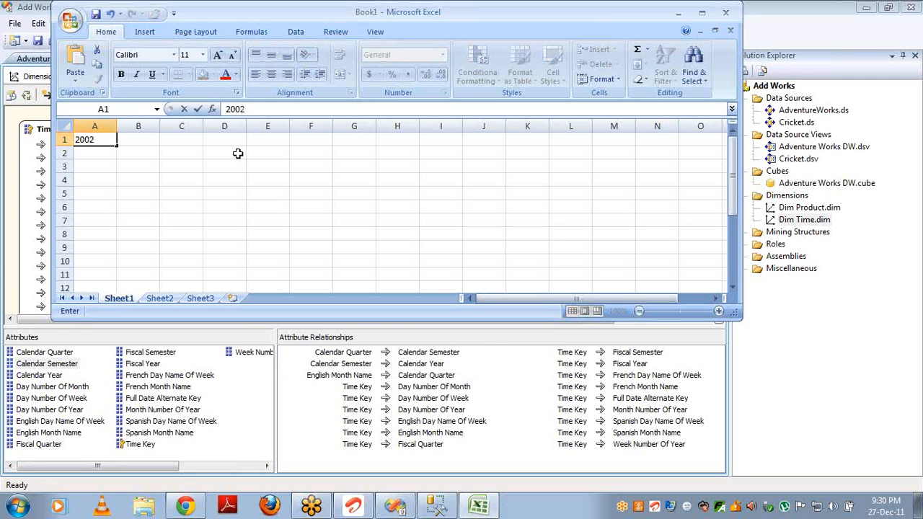
{"action": "key", "text": "Return"}
{"action": "type", "text": "2003"}
{"action": "key", "text": "Return"}
{"action": "type", "text": "2"}
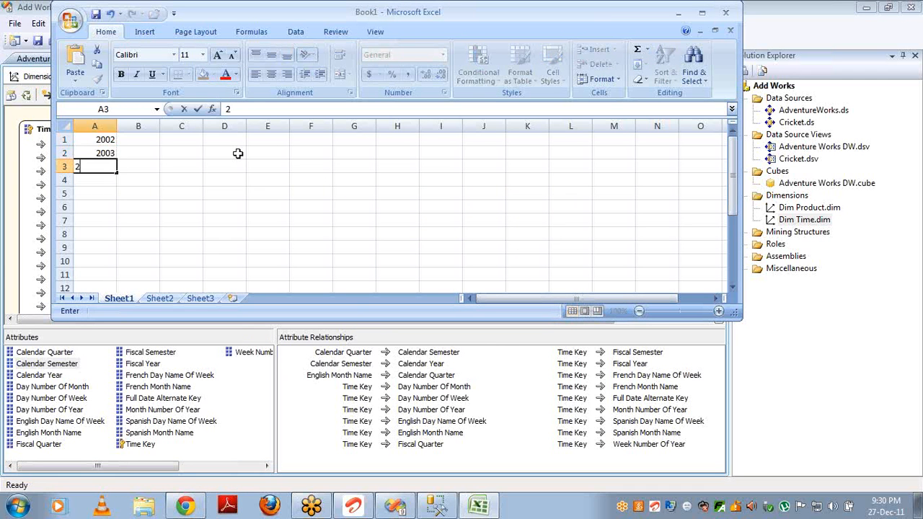
{"action": "type", "text": "004"}
{"action": "key", "text": "Return"}
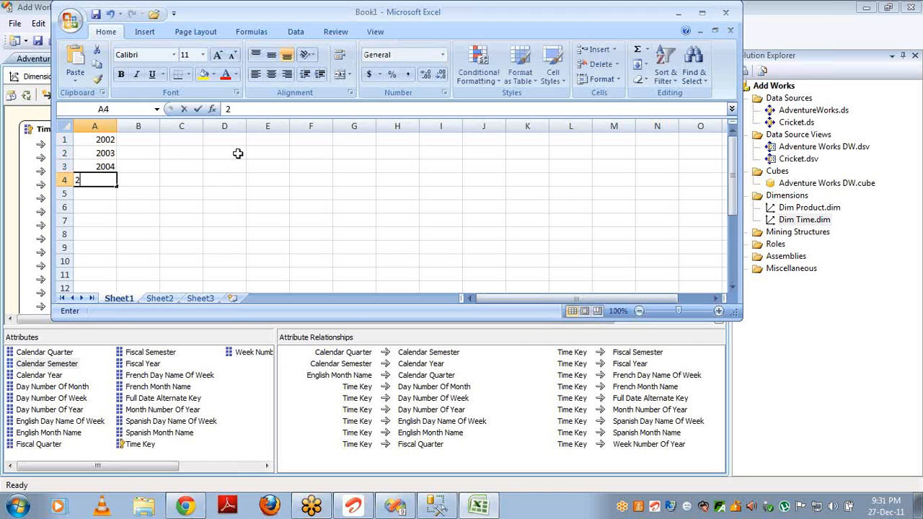
{"action": "type", "text": "2205"}
{"action": "key", "text": "Return"}
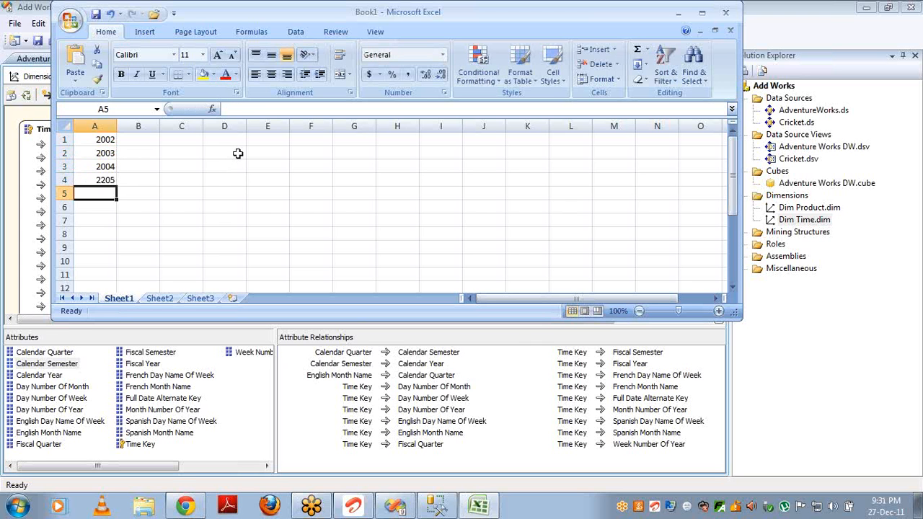
{"action": "key", "text": "Return"}
{"action": "key", "text": "Up"}
{"action": "key", "text": "Up"}
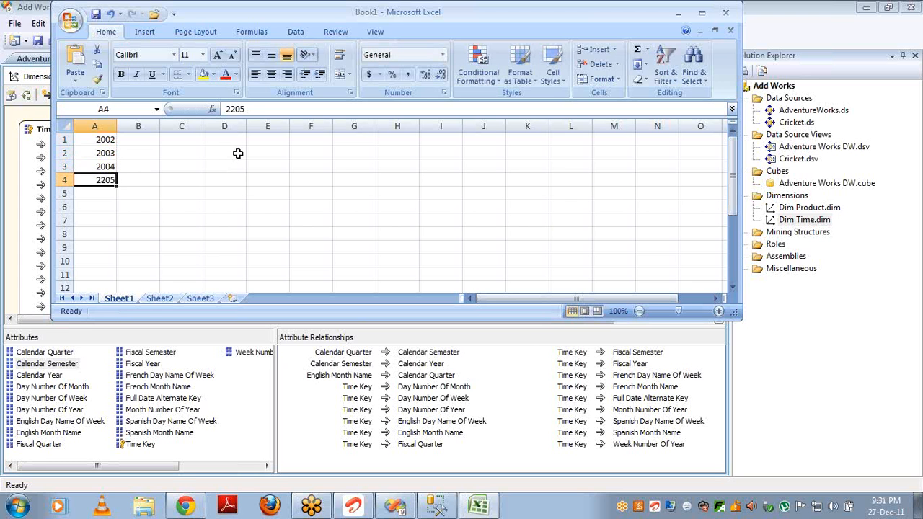
{"action": "type", "text": "2005"}
{"action": "key", "text": "Return"}
Fill cells A7 to A14 with the semester values 1 and 2, alternating for four years
{"action": "key", "text": "Return"}
{"action": "key", "text": "Return"}
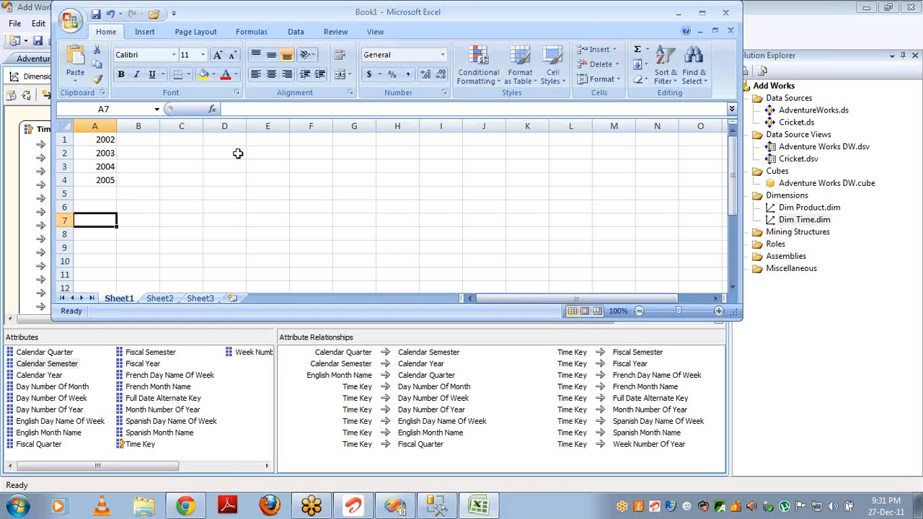
{"action": "type", "text": "1"}
{"action": "key", "text": "Return"}
{"action": "type", "text": "2"}
{"action": "key", "text": "Return"}
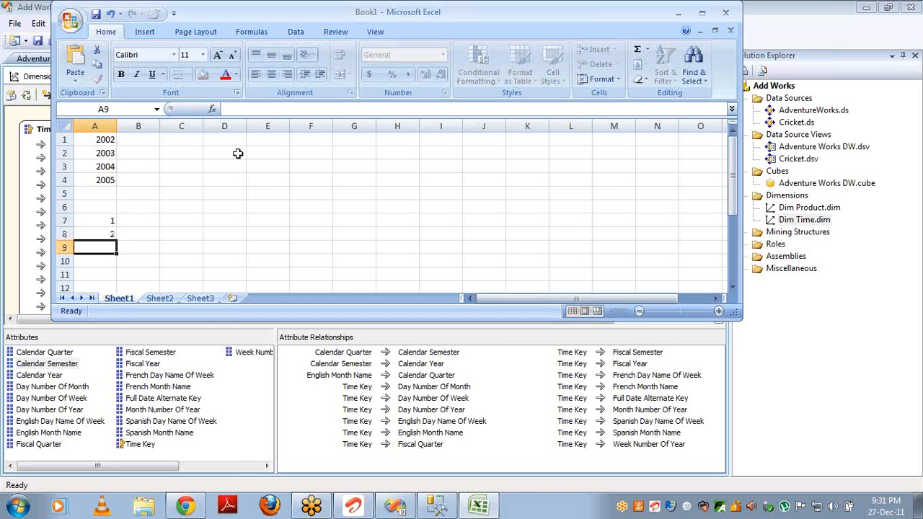
{"action": "type", "text": "1"}
{"action": "key", "text": "Return"}
{"action": "type", "text": "2"}
{"action": "key", "text": "Return"}
{"action": "type", "text": "1"}
{"action": "key", "text": "Return"}
{"action": "type", "text": "2"}
{"action": "key", "text": "Return"}
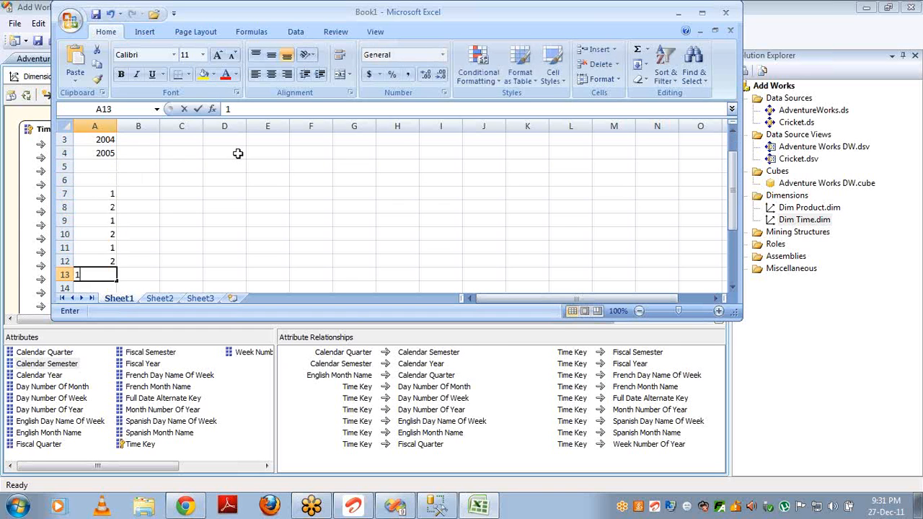
{"action": "type", "text": "1"}
{"action": "key", "text": "Return"}
{"action": "type", "text": "2"}
{"action": "key", "text": "Return"}
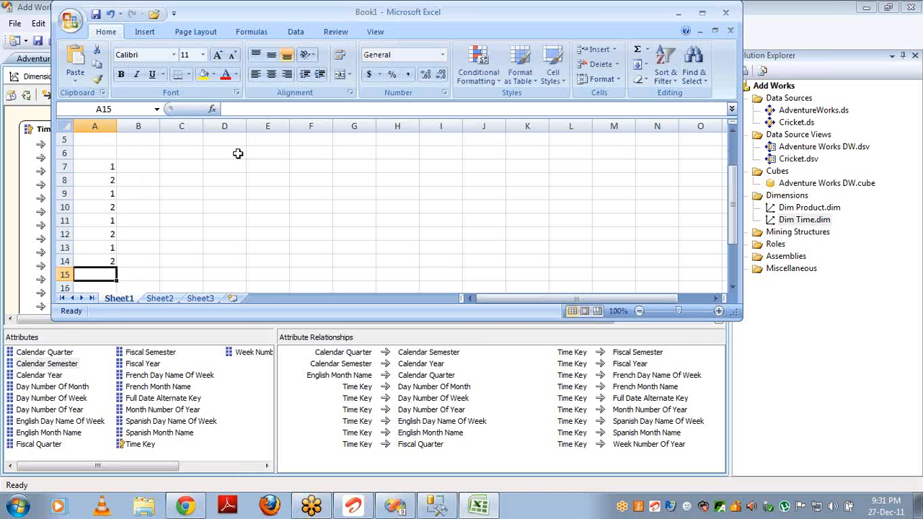
Select the semester values in cells A7 to A14
{"action": "key", "text": "Up"}
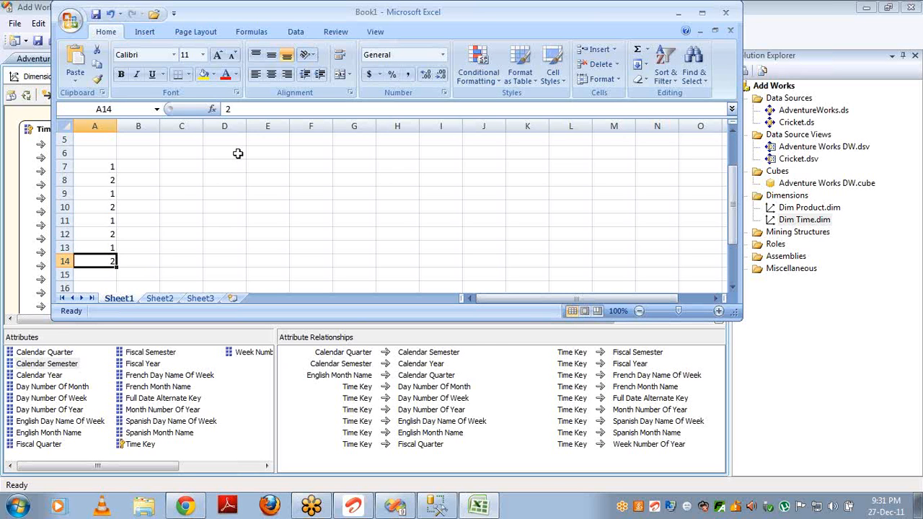
{"action": "key", "text": "shift+Up"}
{"action": "key", "text": "shift+Up"}
{"action": "key", "text": "shift+Up"}
{"action": "key", "text": "shift+Up"}
{"action": "key", "text": "shift+Up"}
{"action": "key", "text": "shift+Up"}
{"action": "key", "text": "shift+Up"}
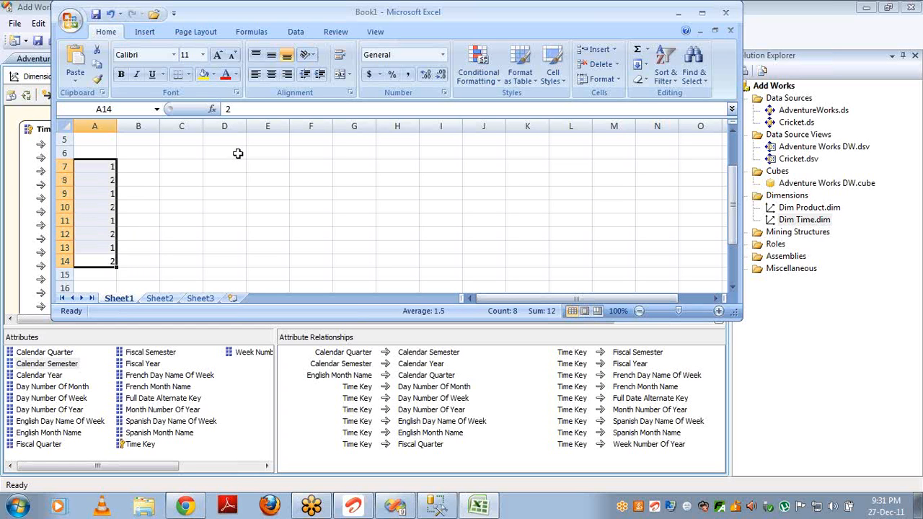
Select the first year's pair of semester values in cells A7 and A8
{"action": "key", "text": "Up"}
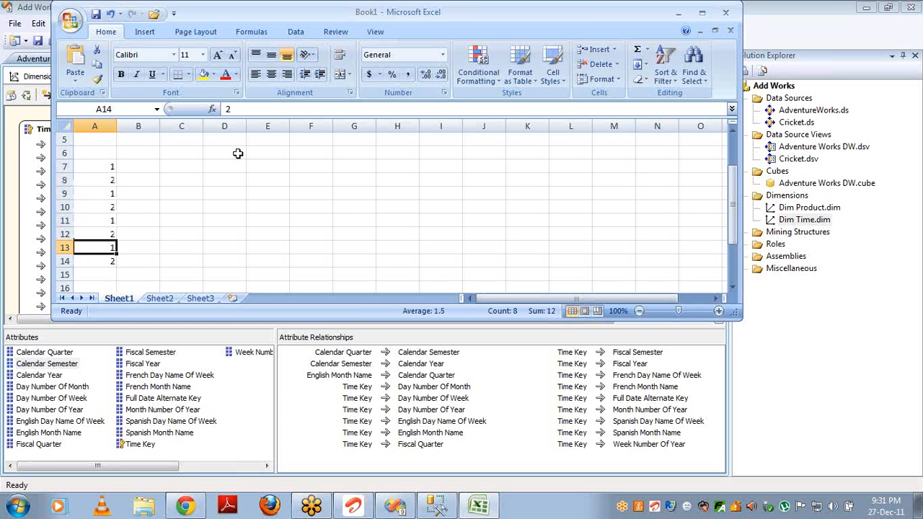
{"action": "key", "text": "ctrl+Home"}
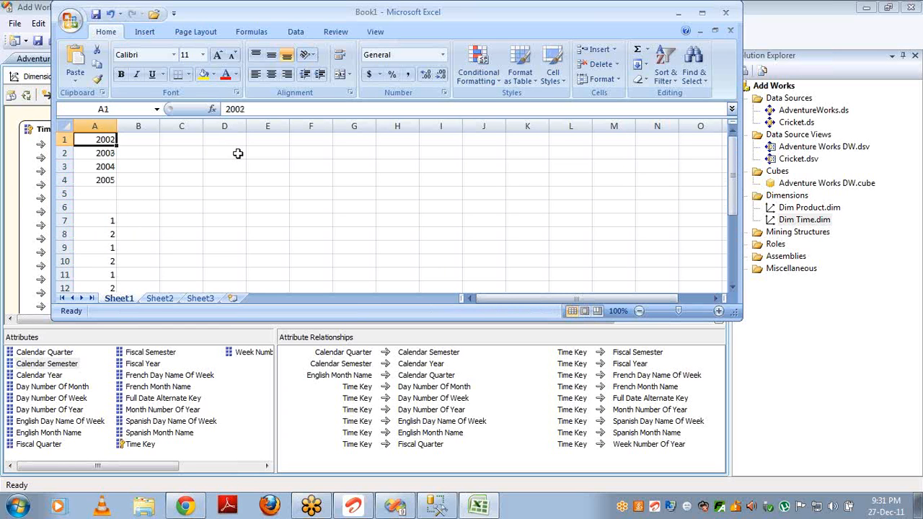
{"action": "key", "text": "Down"}
{"action": "key", "text": "Down"}
{"action": "key", "text": "Down"}
{"action": "key", "text": "Down"}
{"action": "key", "text": "Down"}
{"action": "key", "text": "Down"}
{"action": "key", "text": "shift+Down"}
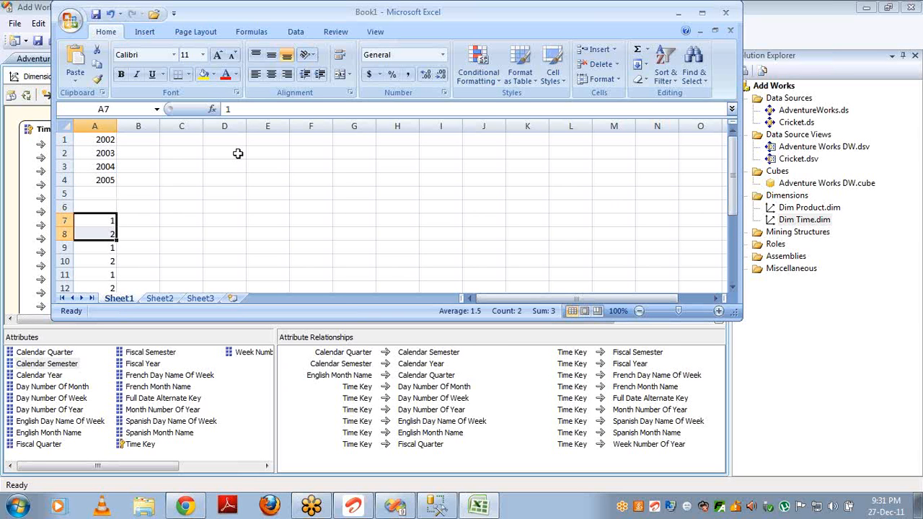
Prefix the semester values in A7 and A8 with the year 2002, making them 20021 and 20022
{"action": "double_click", "coordinate": [99, 222]}
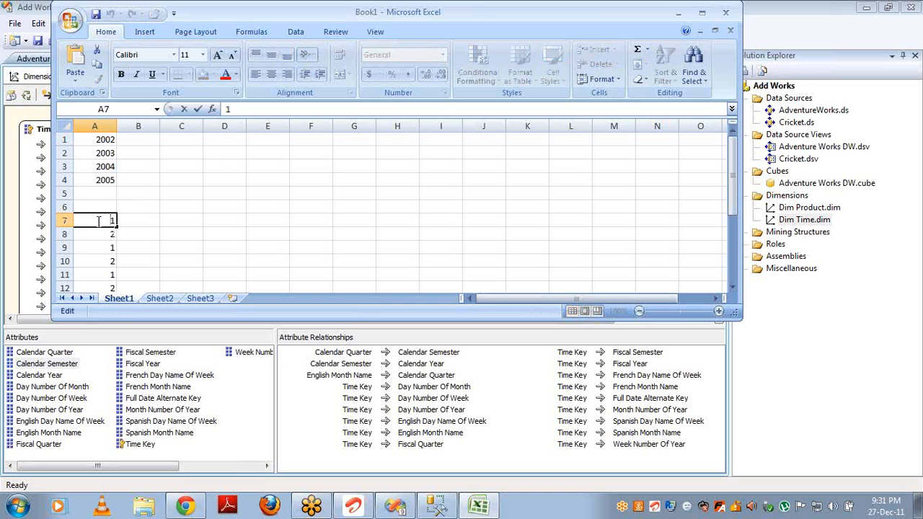
{"action": "type", "text": "2002"}
{"action": "key", "text": "Return"}
{"action": "double_click", "coordinate": [98, 233]}
{"action": "type", "text": "20"}
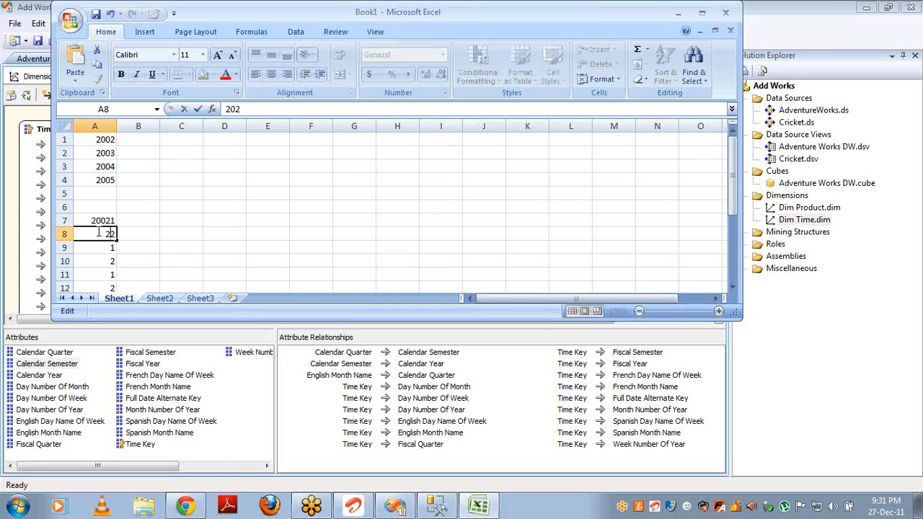
{"action": "type", "text": "02"}
{"action": "key", "text": "Return"}
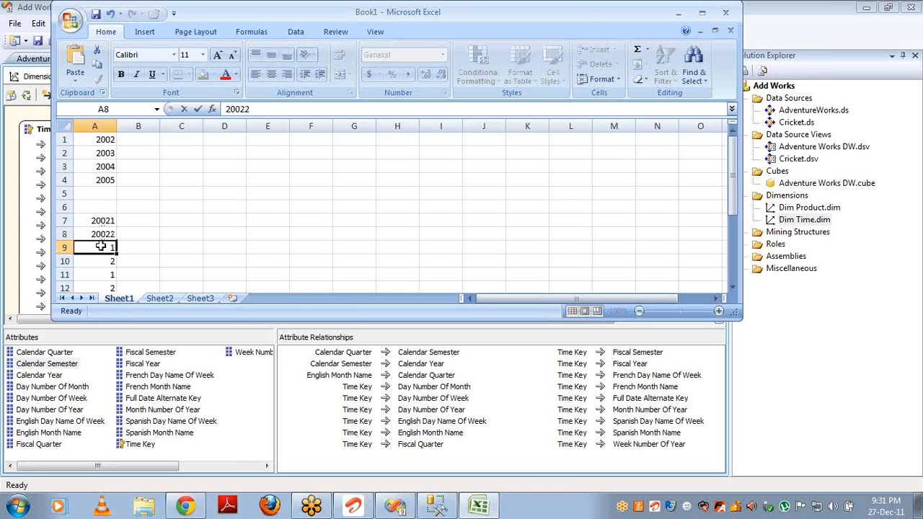
Prefix the semester values in A9 and A10 with the year 2003, making them 20031 and 20032
{"action": "double_click", "coordinate": [102, 247]}
{"action": "type", "text": "2003"}
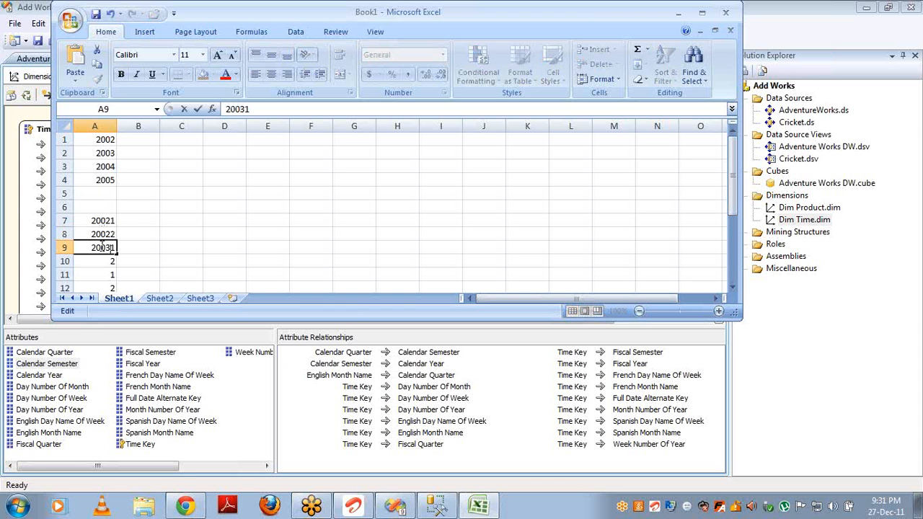
{"action": "key", "text": "Return"}
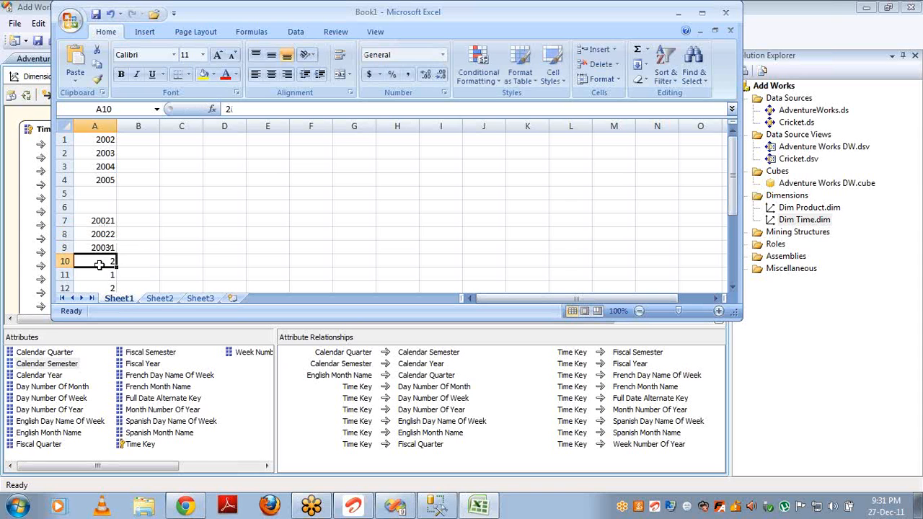
{"action": "double_click", "coordinate": [108, 261]}
{"action": "type", "text": "200"}
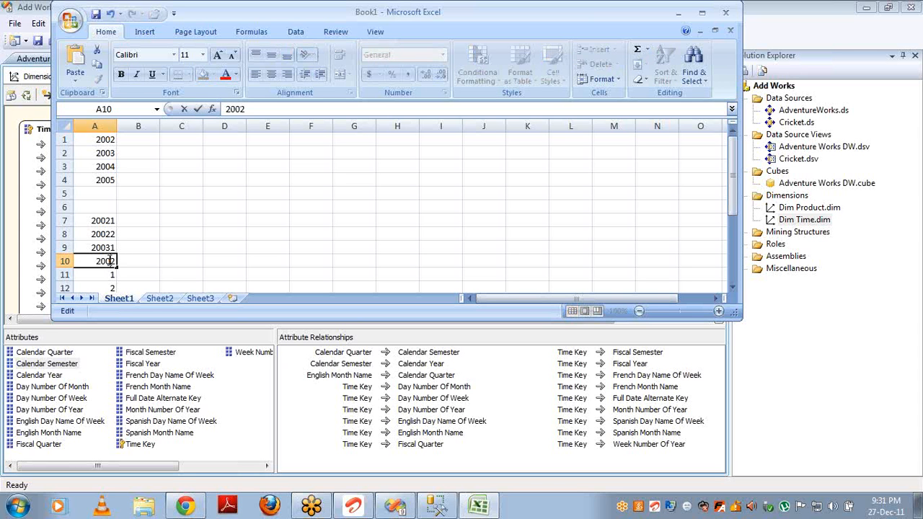
{"action": "type", "text": "3"}
{"action": "key", "text": "Return"}
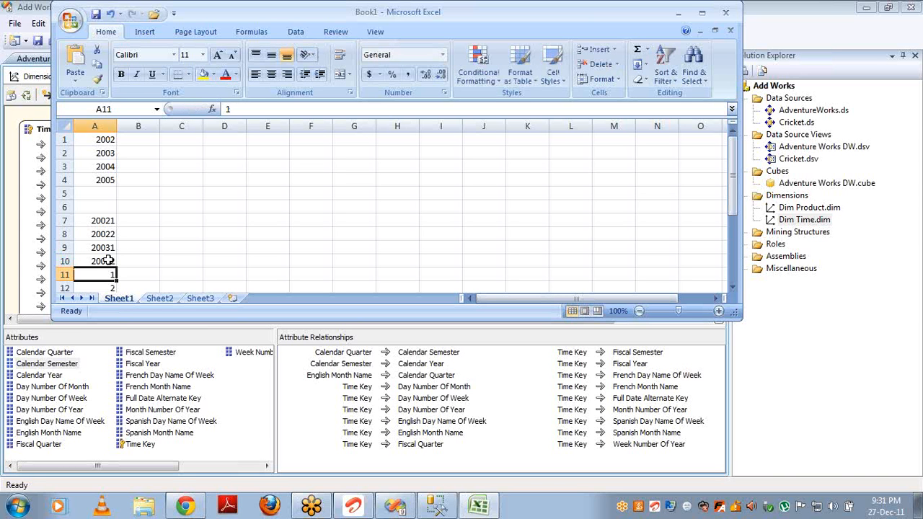
Switch to Visual Studio and show the Calendar Semester attribute's properties from the Dim Time dimension structure, sorted alphabetically
{"action": "key", "text": "alt+Tab"}
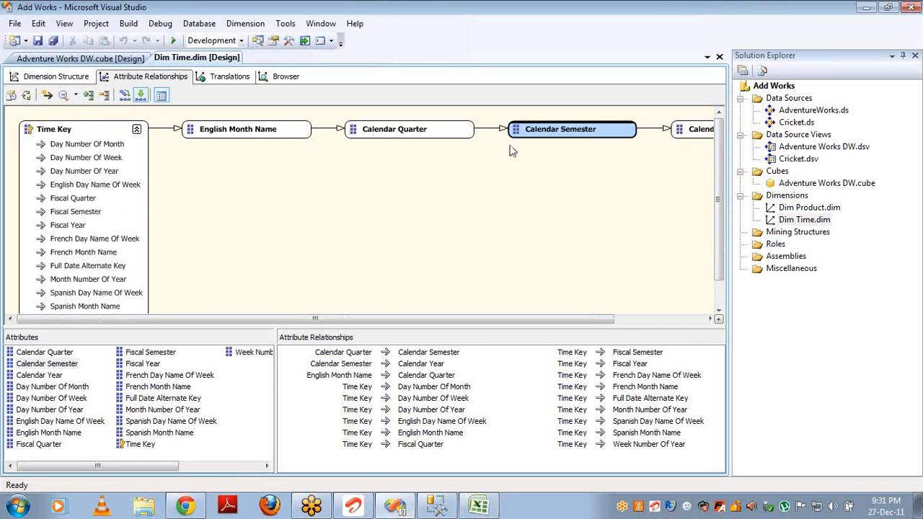
{"action": "left_click", "coordinate": [55, 76]}
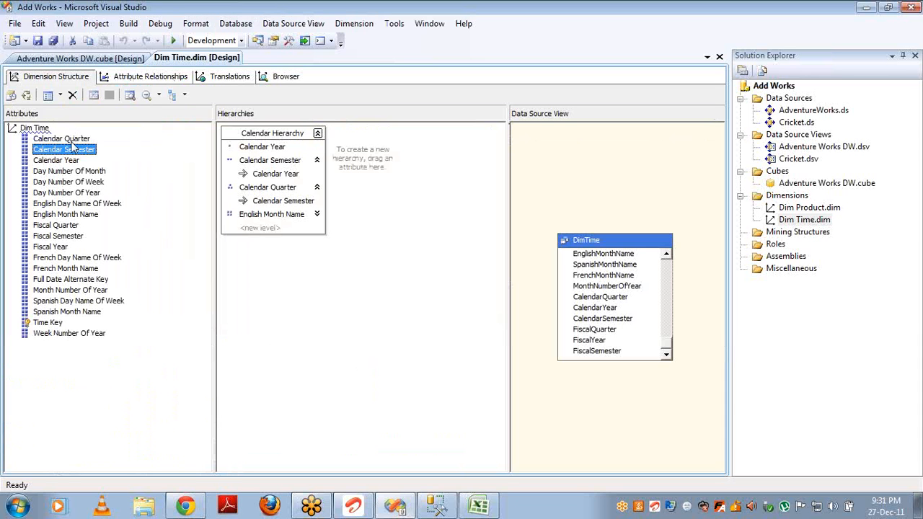
{"action": "left_click", "coordinate": [63, 162]}
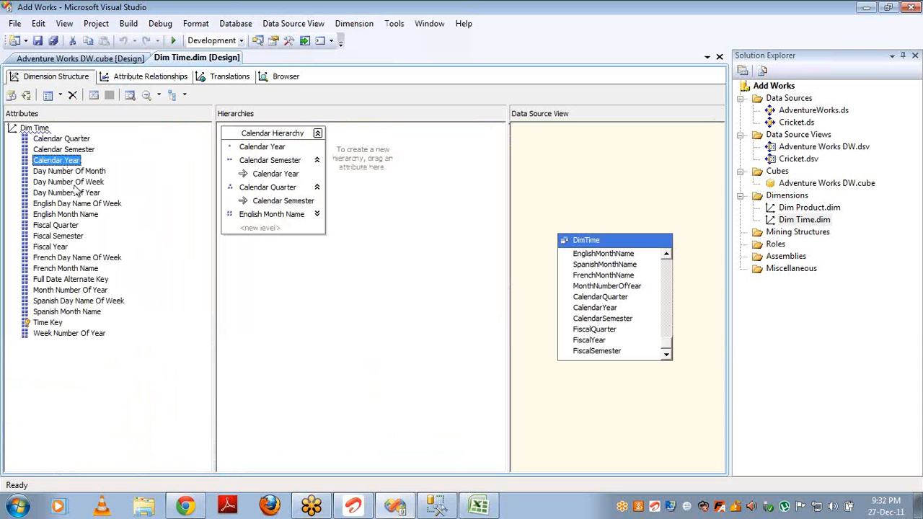
{"action": "left_click", "coordinate": [73, 152]}
{"action": "key", "text": "F4"}
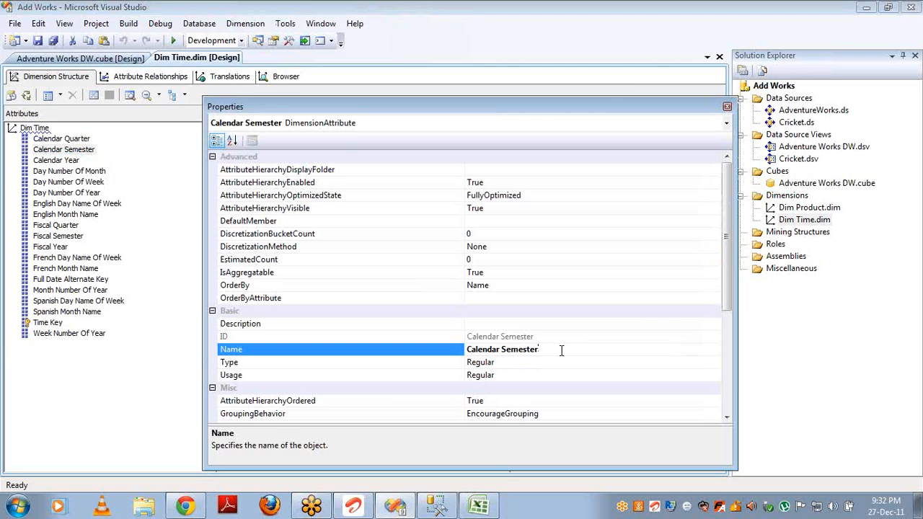
{"action": "left_click", "coordinate": [231, 139]}
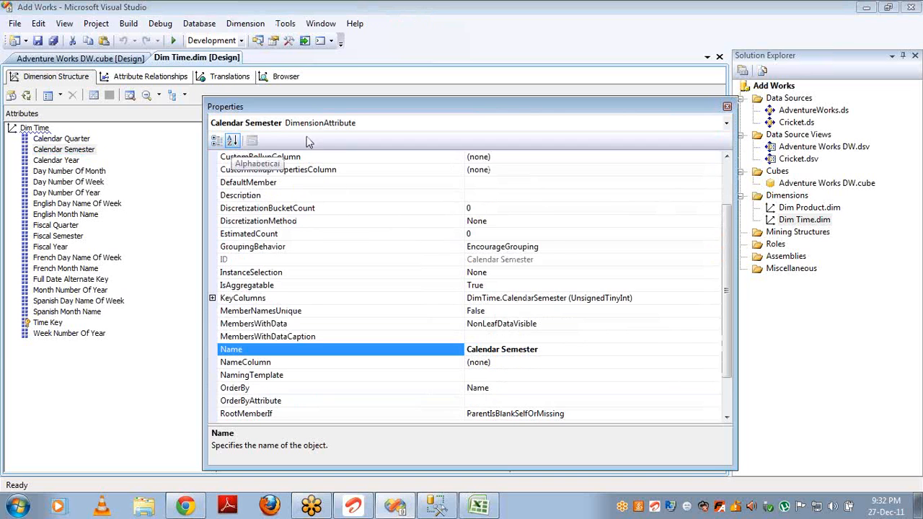
{"action": "scroll", "coordinate": [717, 367], "scroll_direction": "down", "scroll_amount": 2}
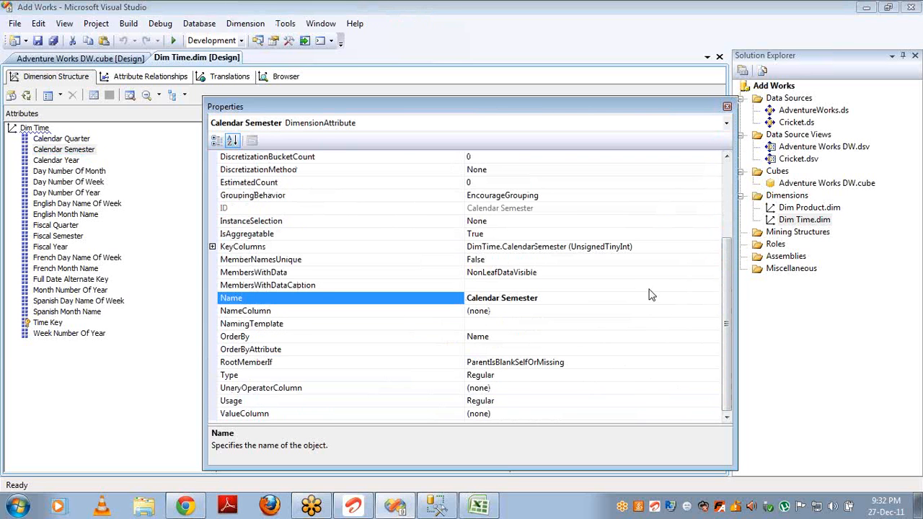
Set the Calendar Semester attribute's key columns to CalendarYear followed by CalendarSemester
{"action": "left_click", "coordinate": [642, 248]}
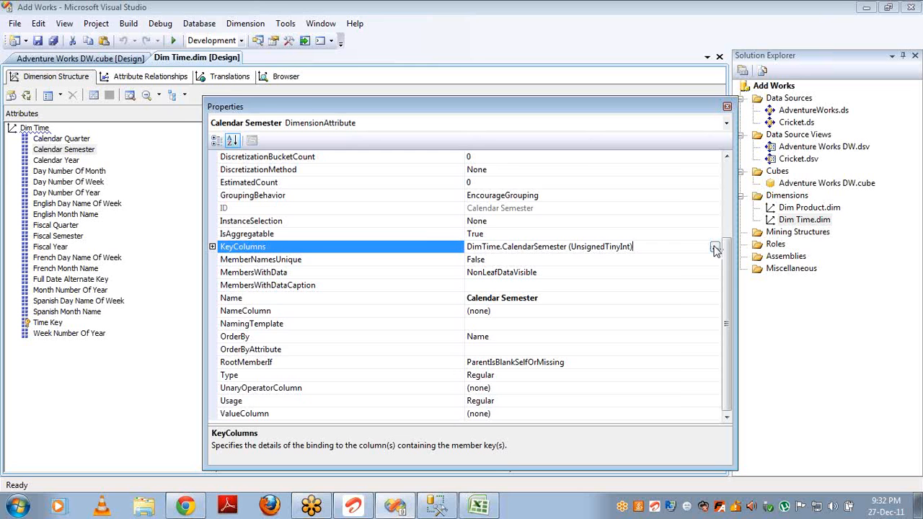
{"action": "left_click", "coordinate": [714, 248]}
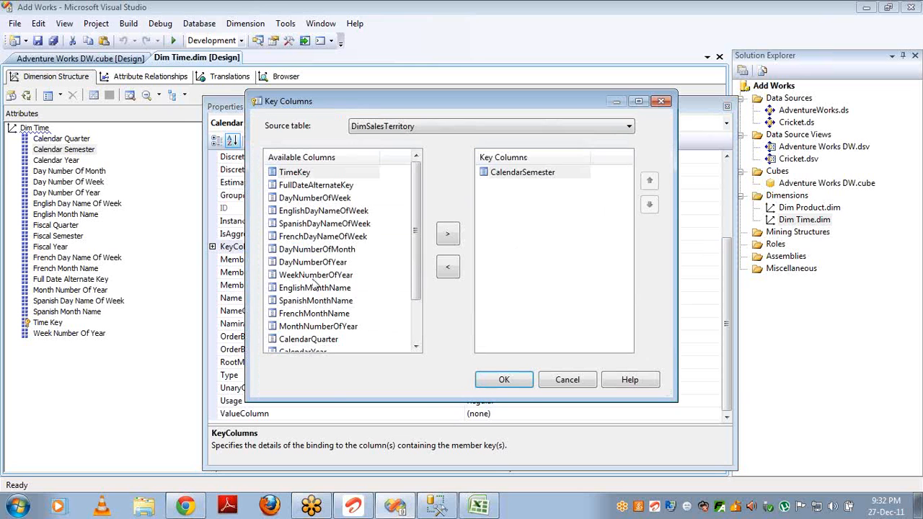
{"action": "left_click", "coordinate": [311, 352]}
{"action": "left_click", "coordinate": [447, 233]}
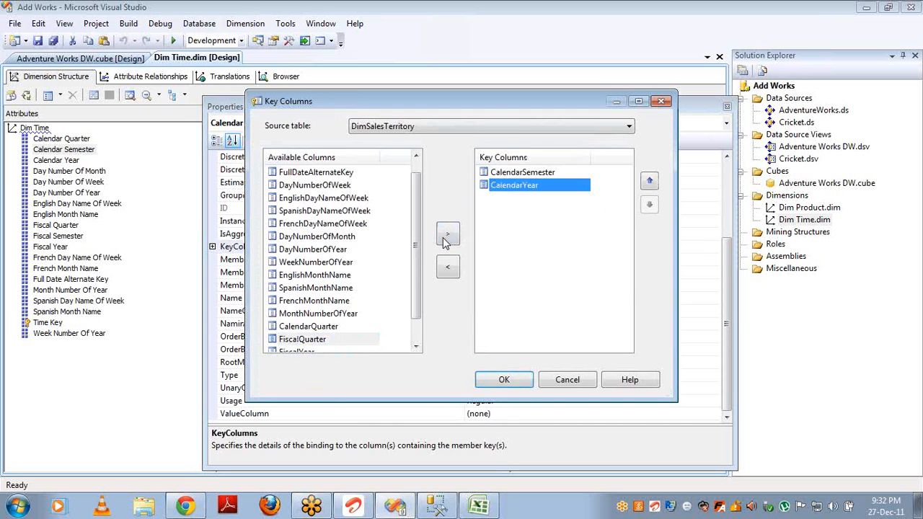
{"action": "left_click", "coordinate": [649, 183]}
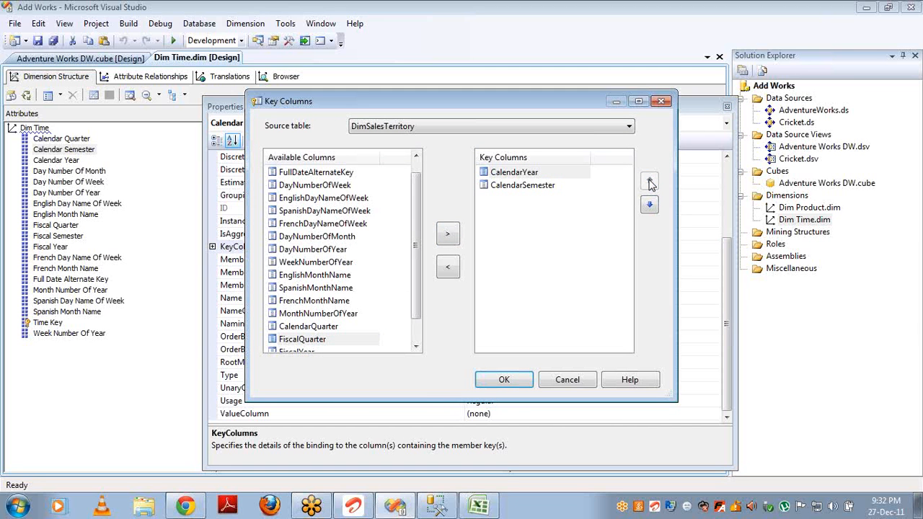
{"action": "left_click", "coordinate": [504, 379]}
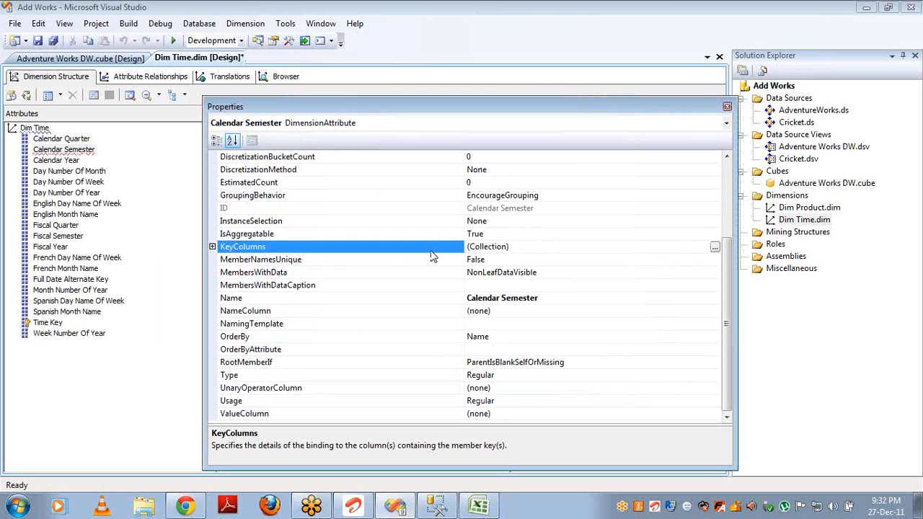
Group the properties by category and set Calendar Semester's name column to CalendarSemester from the DimTime table
{"action": "left_click", "coordinate": [217, 141]}
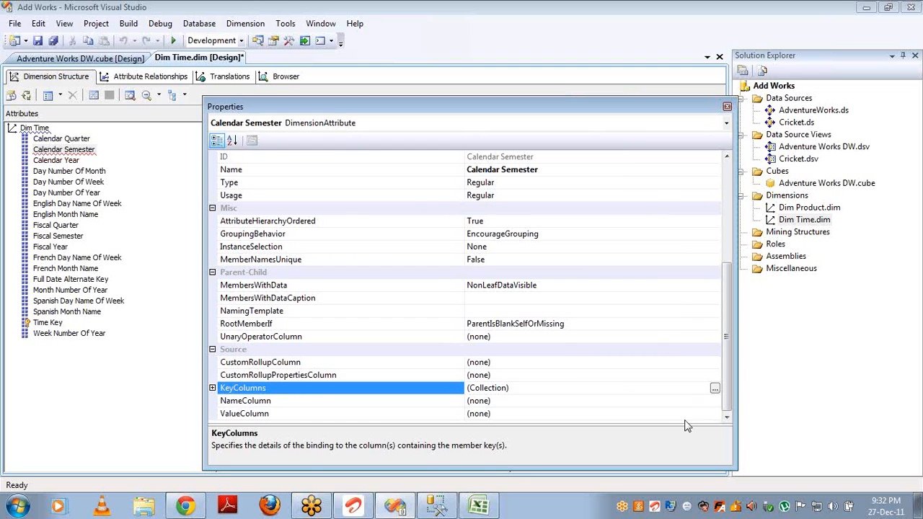
{"action": "left_click", "coordinate": [672, 402]}
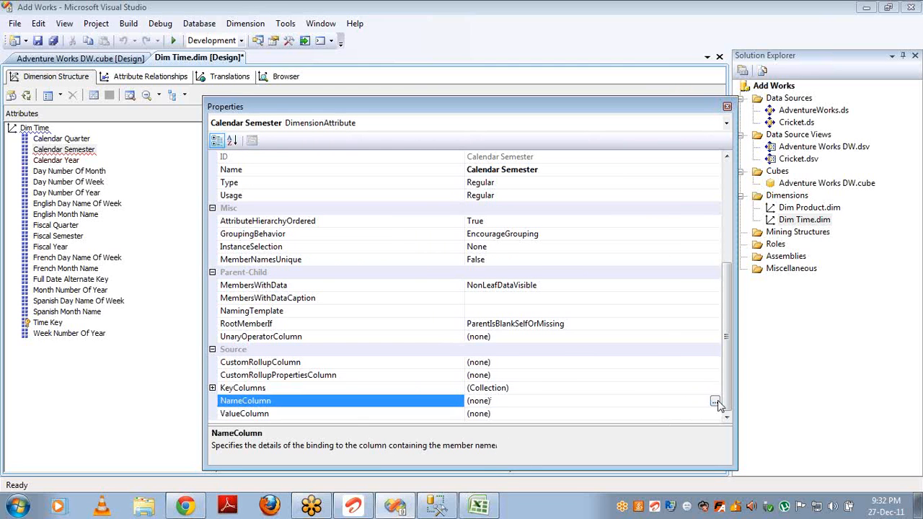
{"action": "left_click", "coordinate": [715, 401]}
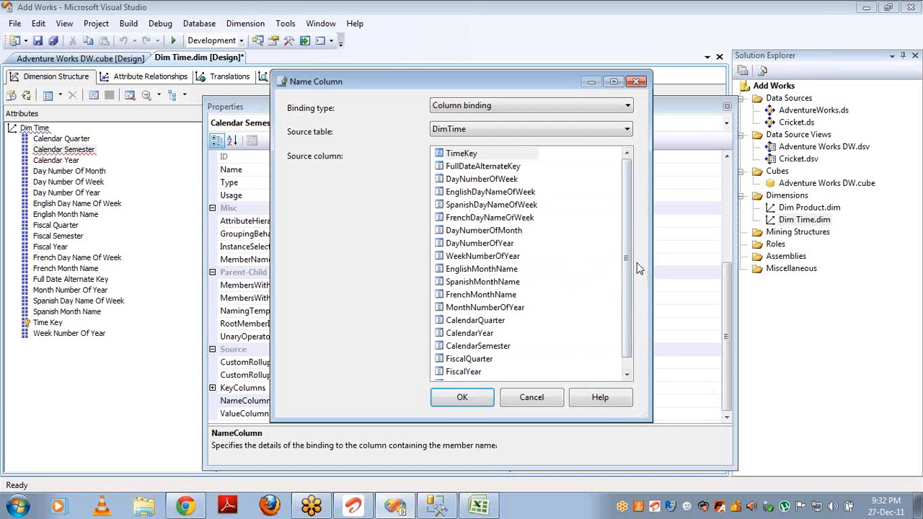
{"action": "left_click_drag", "start_coordinate": [627, 266], "coordinate": [626, 274]}
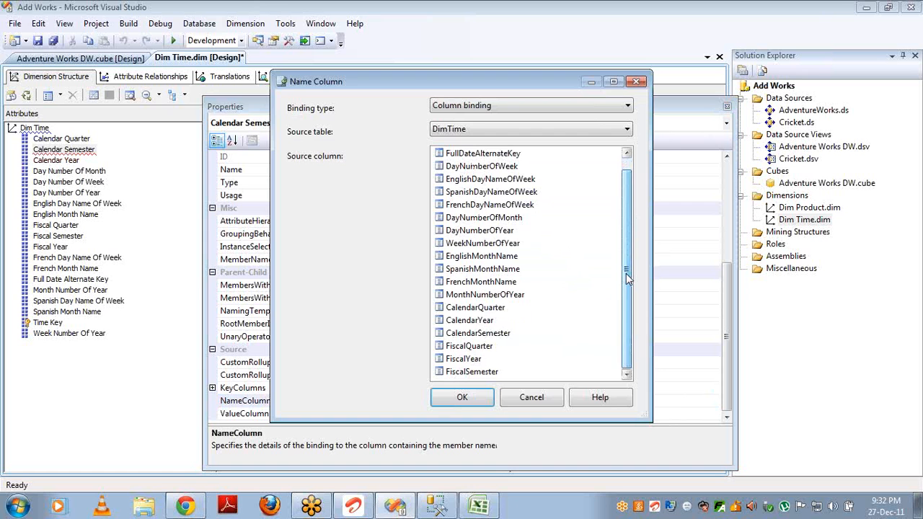
{"action": "double_click", "coordinate": [510, 333]}
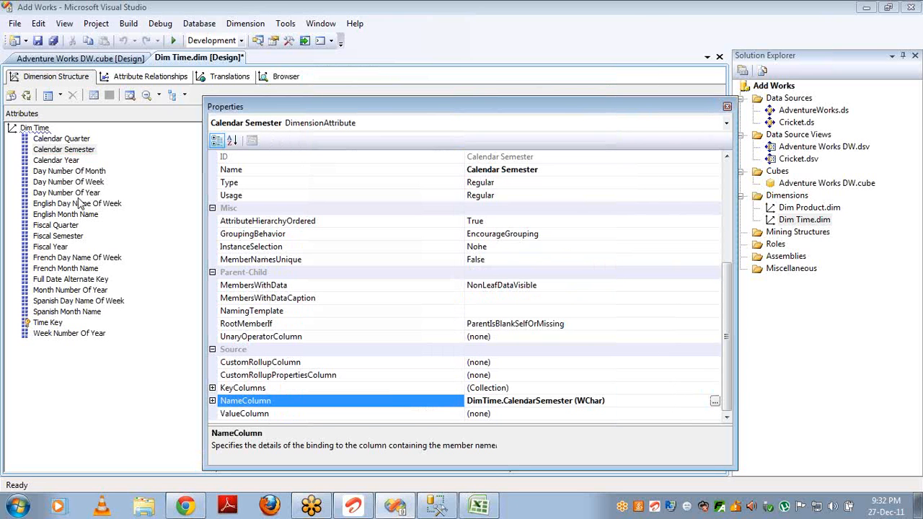
Set the Calendar Quarter attribute's key columns to CalendarYear followed by CalendarQuarter
{"action": "left_click", "coordinate": [79, 141]}
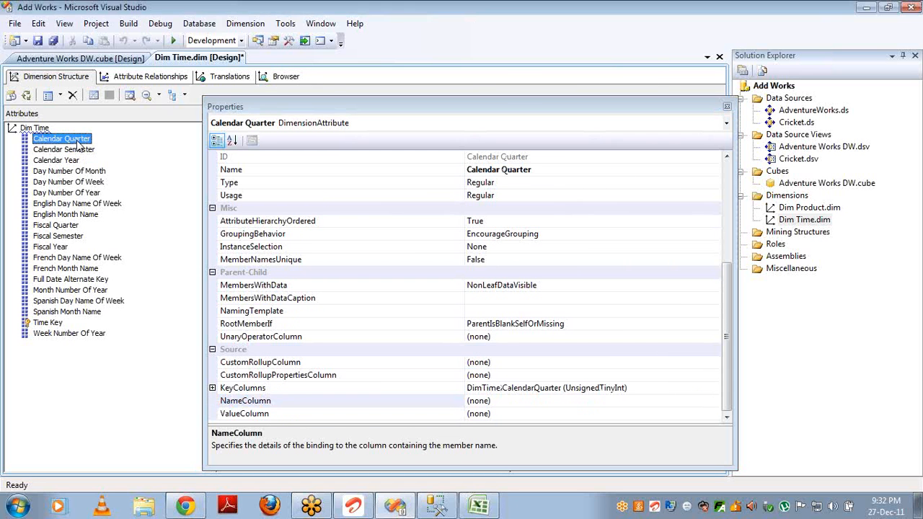
{"action": "left_click", "coordinate": [663, 388]}
{"action": "left_click", "coordinate": [714, 388]}
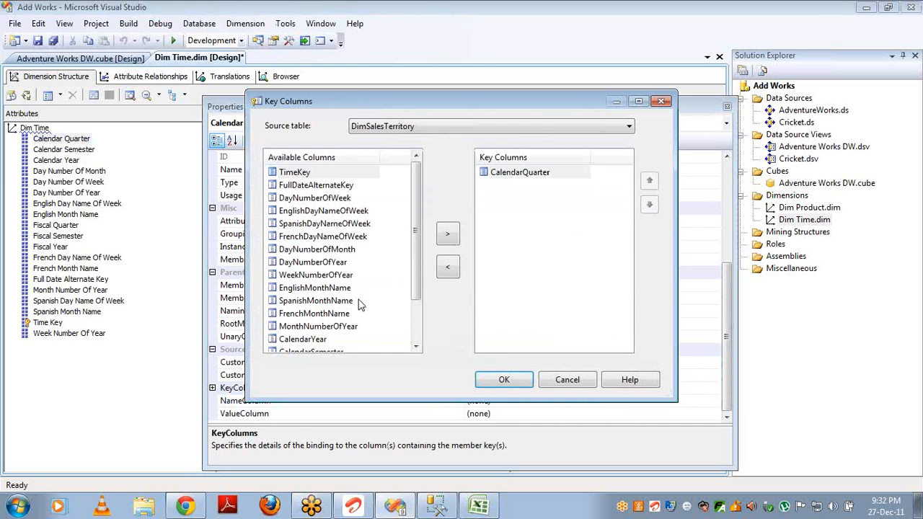
{"action": "left_click", "coordinate": [317, 339]}
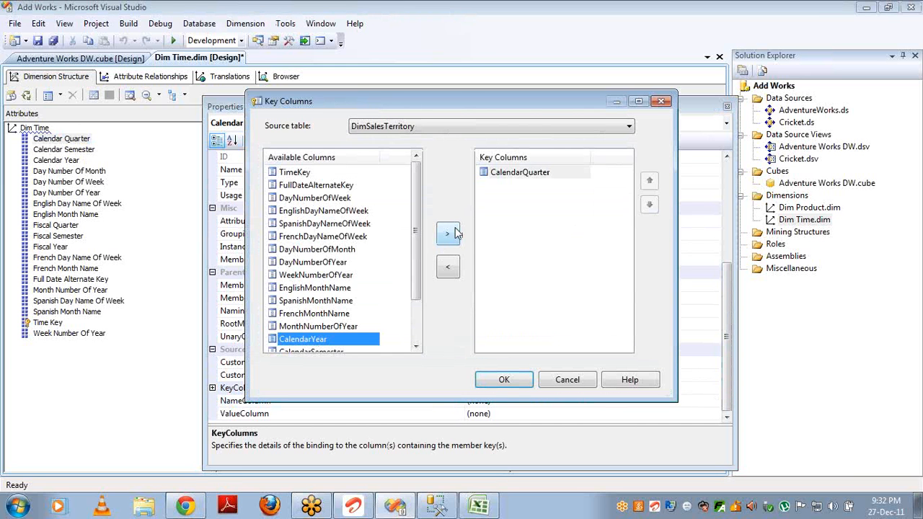
{"action": "left_click", "coordinate": [447, 234]}
{"action": "left_click", "coordinate": [649, 180]}
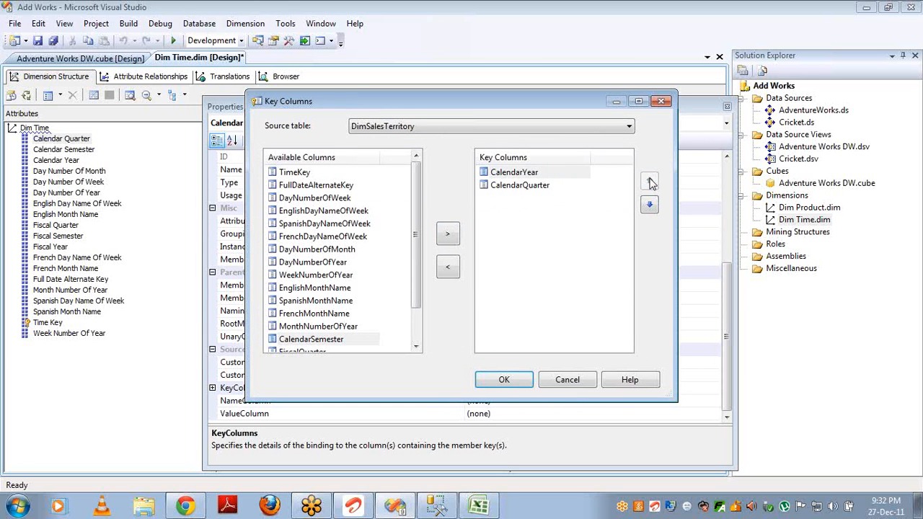
{"action": "left_click", "coordinate": [505, 379]}
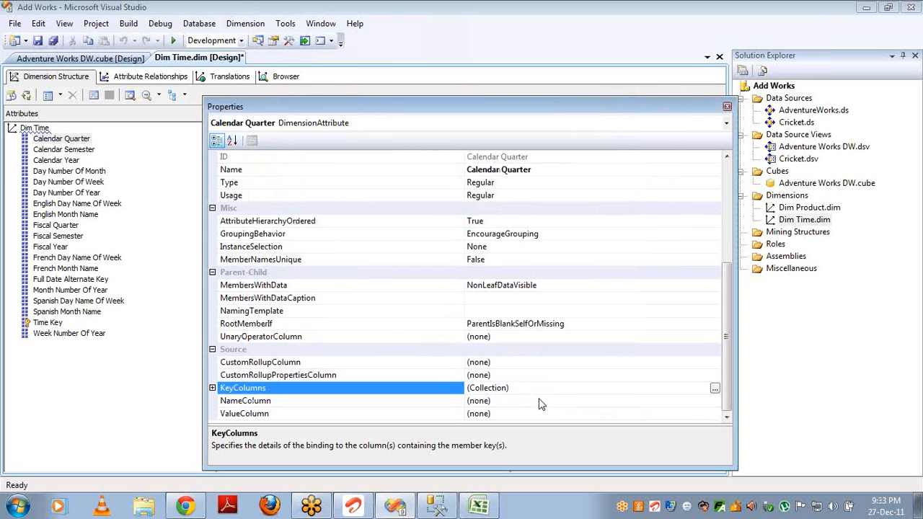
Set the Calendar Quarter attribute's name column to CalendarQuarter from the DimTime table
{"action": "left_click", "coordinate": [539, 400]}
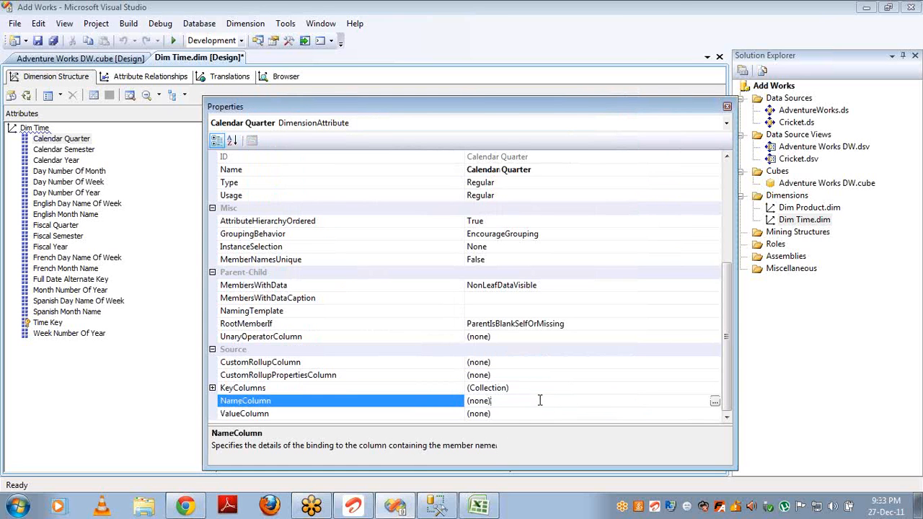
{"action": "left_click", "coordinate": [714, 401]}
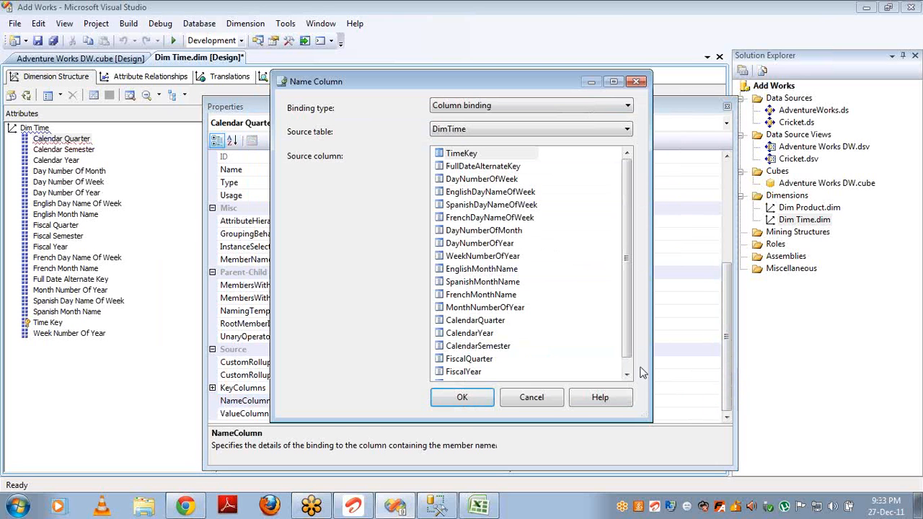
{"action": "double_click", "coordinate": [470, 321]}
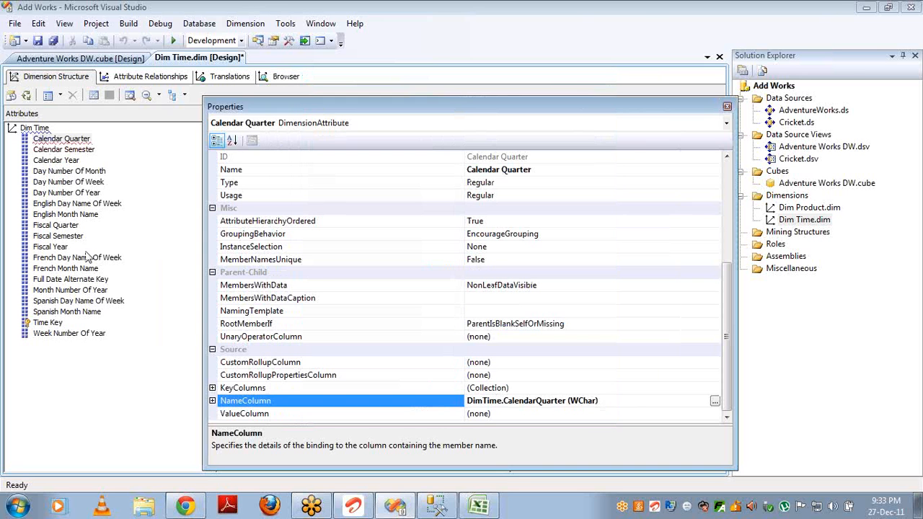
Set the English Month Name attribute's key columns to CalendarYear followed by EnglishMonthName
{"action": "left_click", "coordinate": [69, 214]}
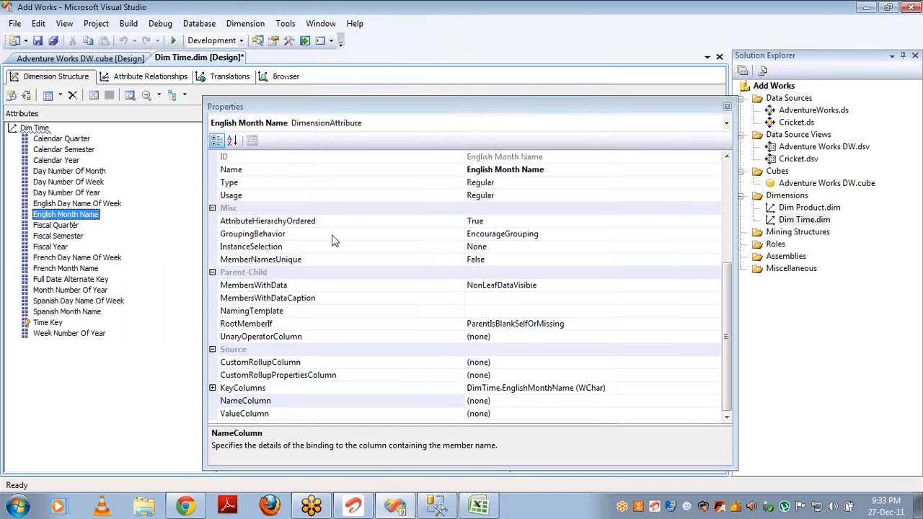
{"action": "left_click", "coordinate": [650, 390]}
{"action": "left_click", "coordinate": [713, 387]}
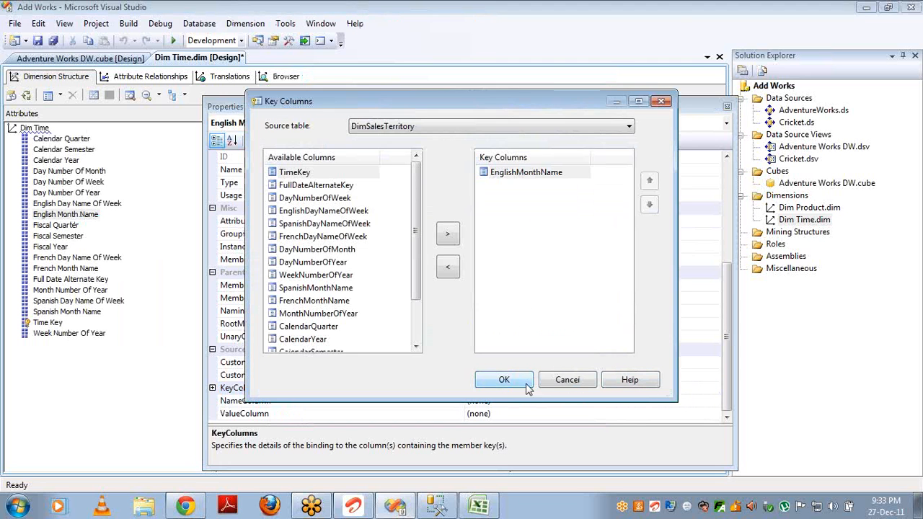
{"action": "left_click", "coordinate": [325, 338]}
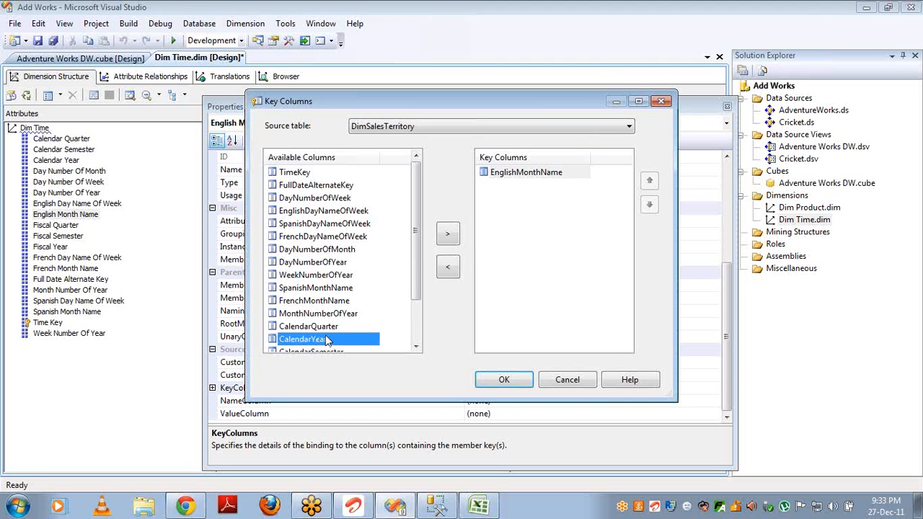
{"action": "left_click", "coordinate": [447, 233]}
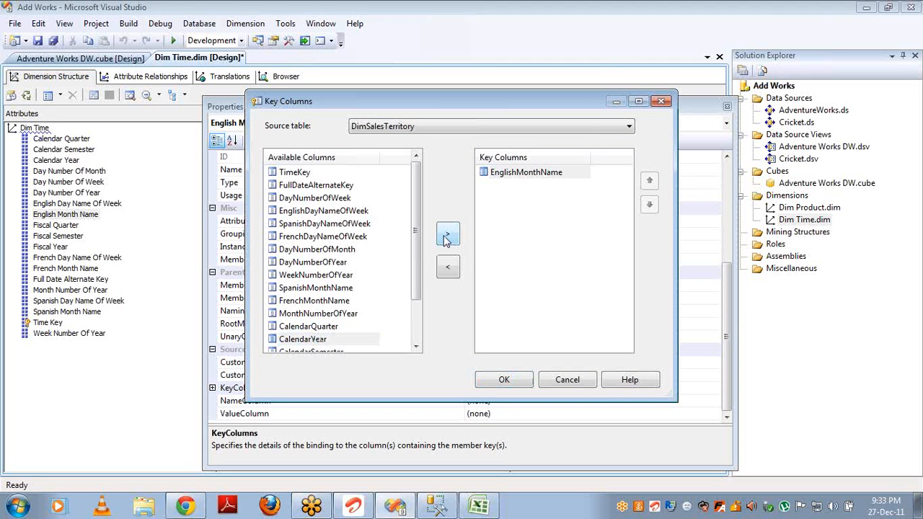
{"action": "left_click", "coordinate": [651, 181]}
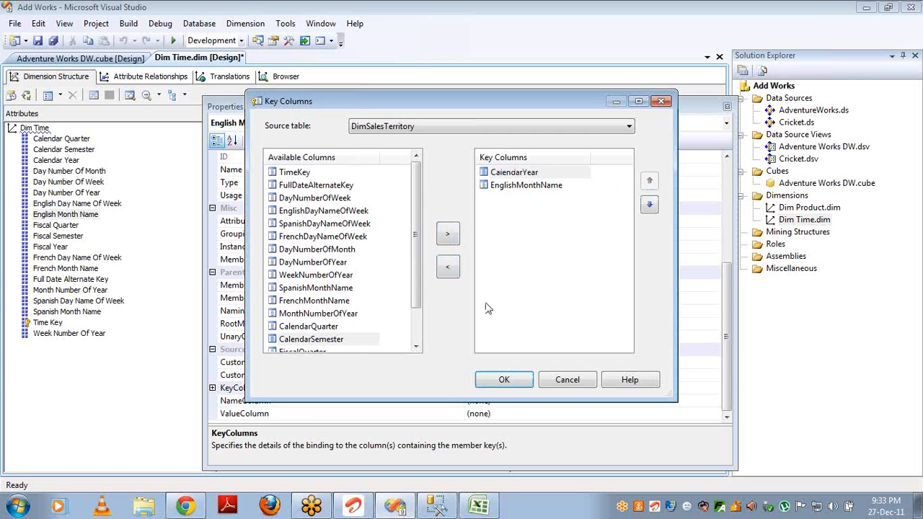
{"action": "left_click", "coordinate": [496, 379]}
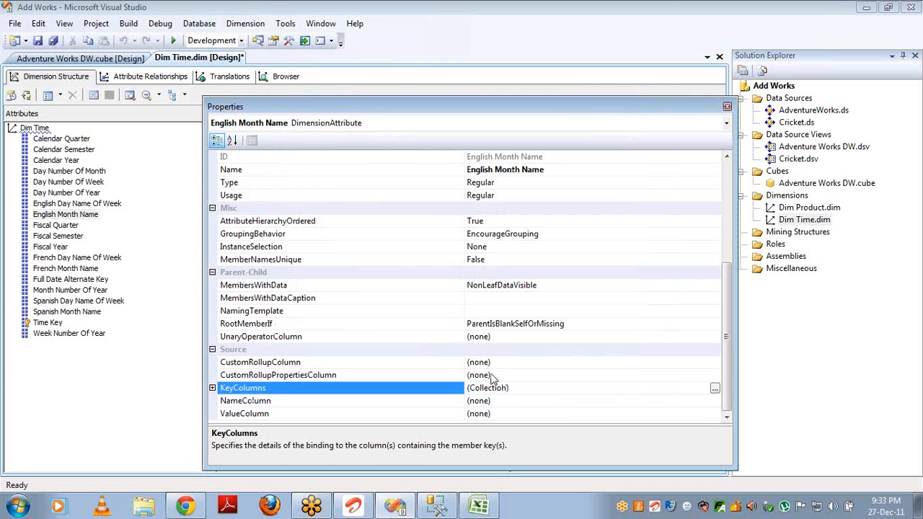
Set the English Month Name attribute's name column to EnglishMonthName from the DimTime table
{"action": "left_click", "coordinate": [571, 400]}
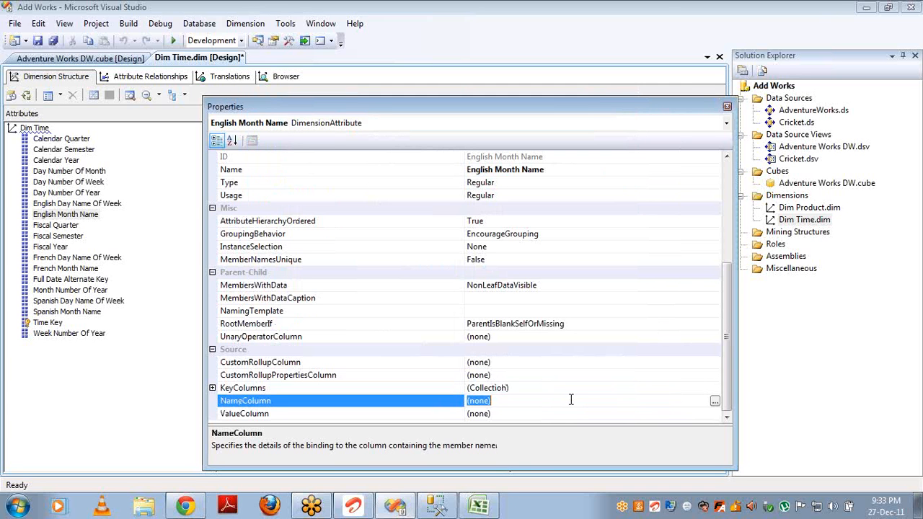
{"action": "left_click", "coordinate": [715, 400]}
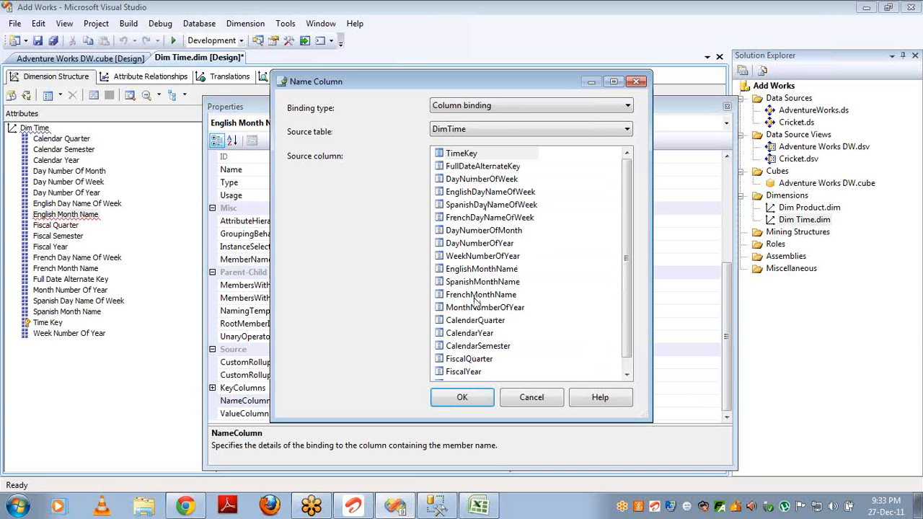
{"action": "left_click", "coordinate": [481, 268]}
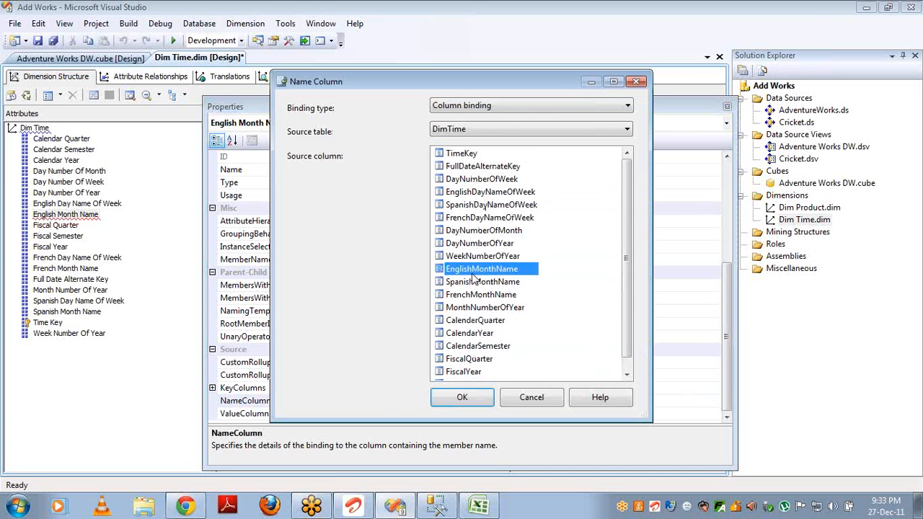
{"action": "left_click", "coordinate": [461, 397]}
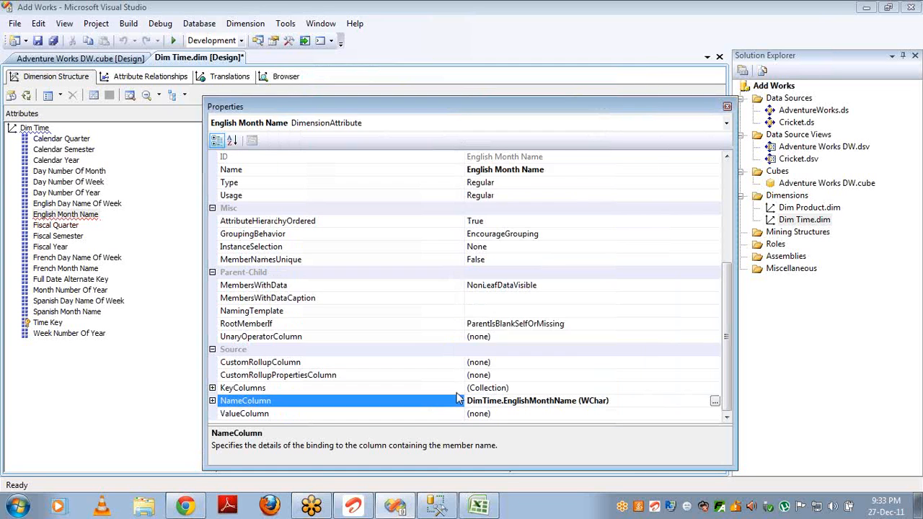
Save, deploy and fully process the Dim Time dimension, and close the processing dialogs and the attribute's properties
{"action": "left_click", "coordinate": [26, 95]}
{"action": "key", "text": "Return"}
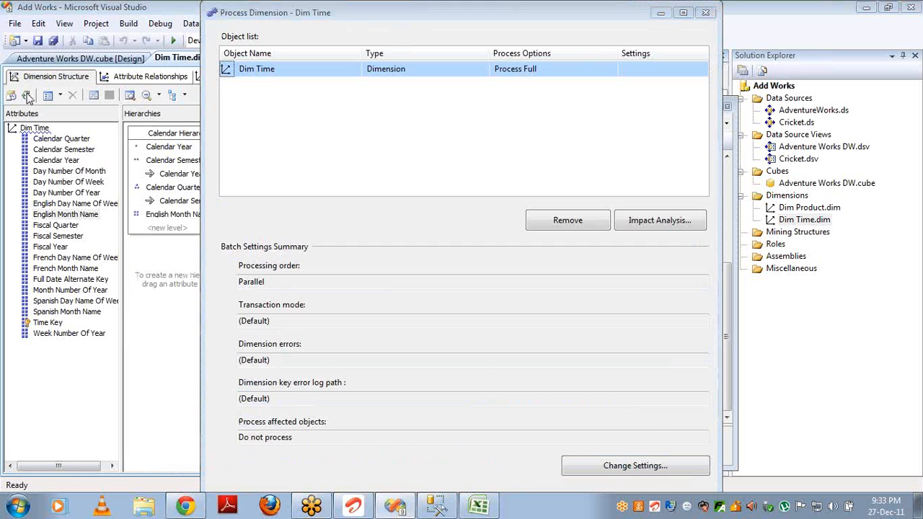
{"action": "key", "text": "Return"}
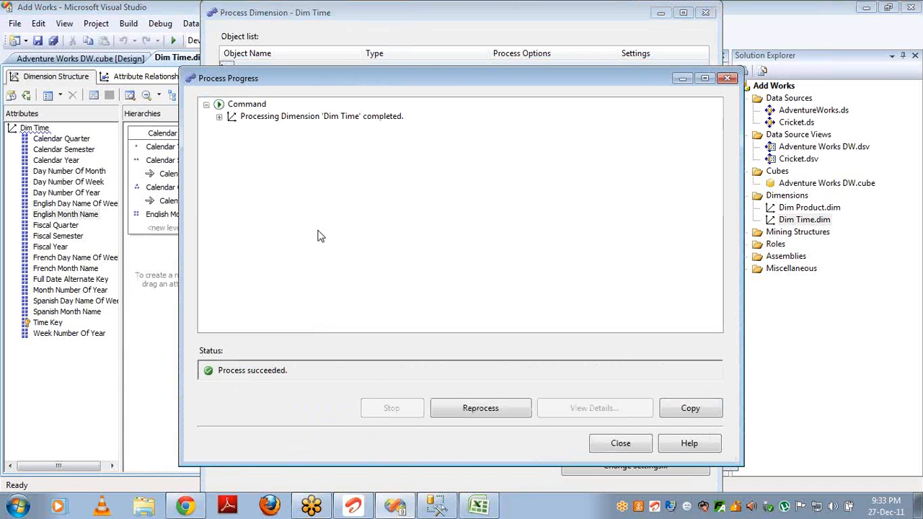
{"action": "left_click", "coordinate": [619, 443]}
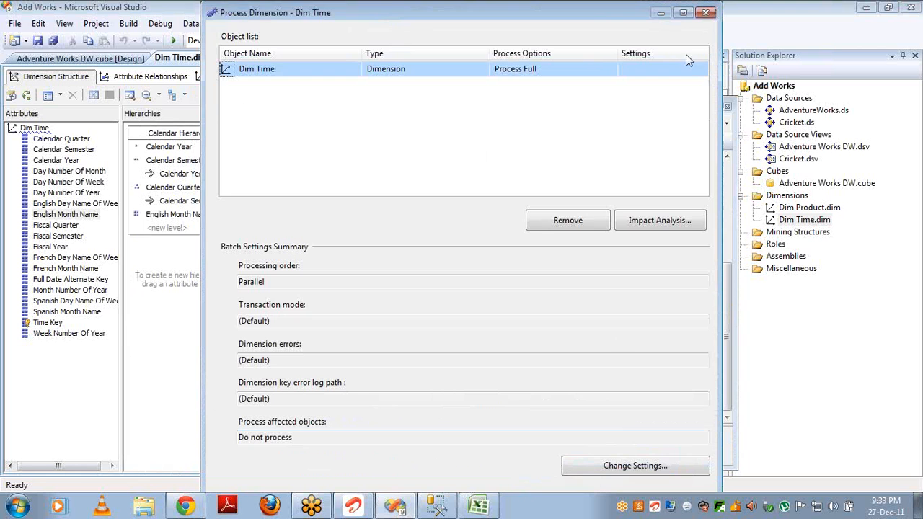
{"action": "left_click", "coordinate": [704, 12]}
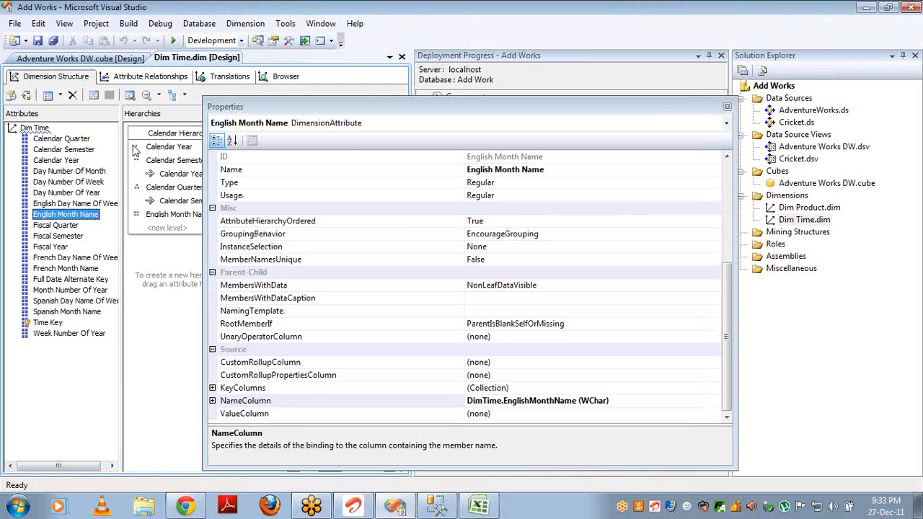
{"action": "left_click", "coordinate": [727, 108]}
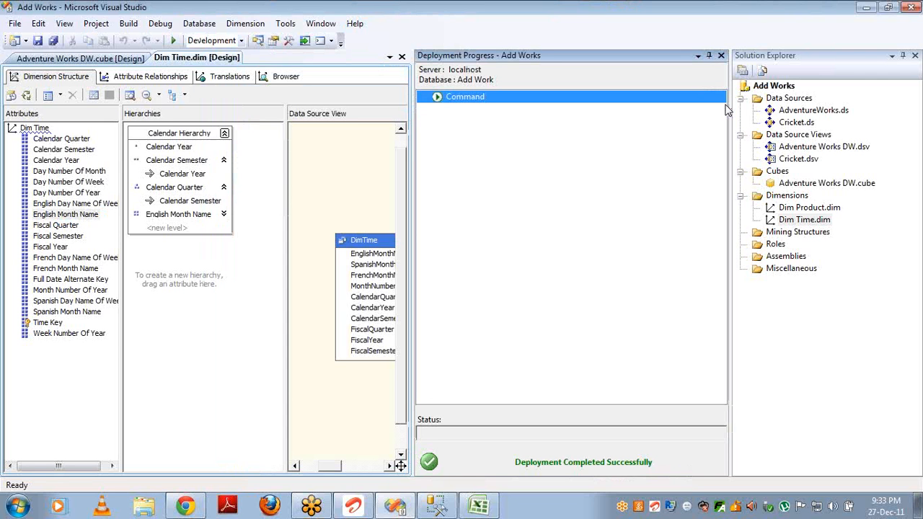
Examine Dim Time's attribute relationships with the deployment progress closed, and review the Calendar Hierarchy in the dimension structure
{"action": "left_click", "coordinate": [171, 74]}
{"action": "left_click", "coordinate": [171, 75]}
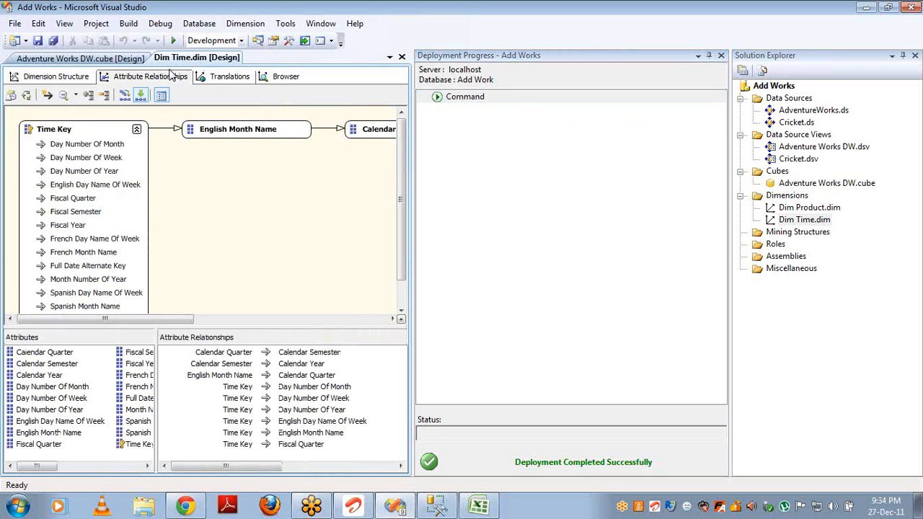
{"action": "left_click", "coordinate": [720, 55]}
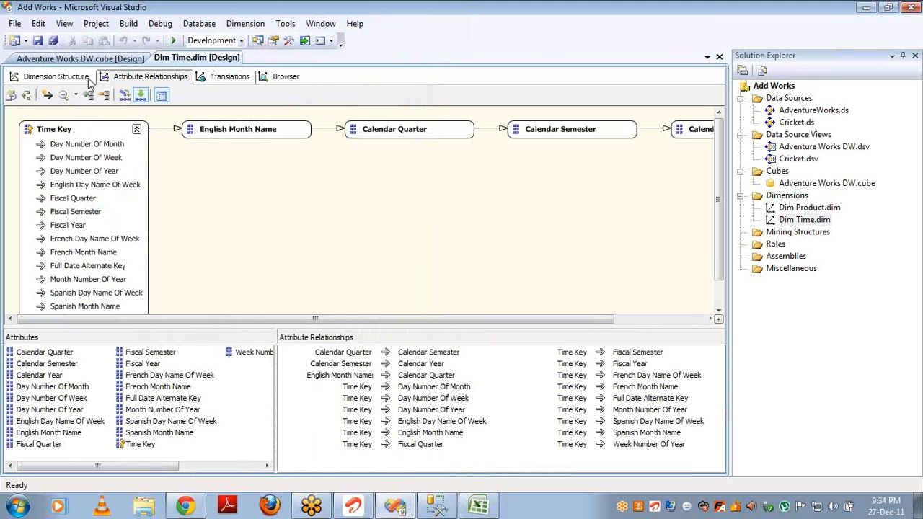
{"action": "left_click", "coordinate": [54, 77]}
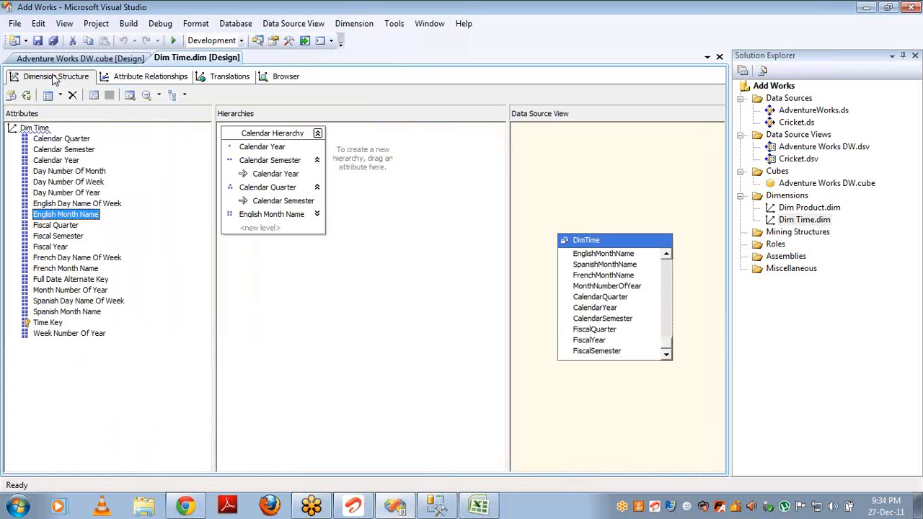
{"action": "left_click", "coordinate": [252, 150]}
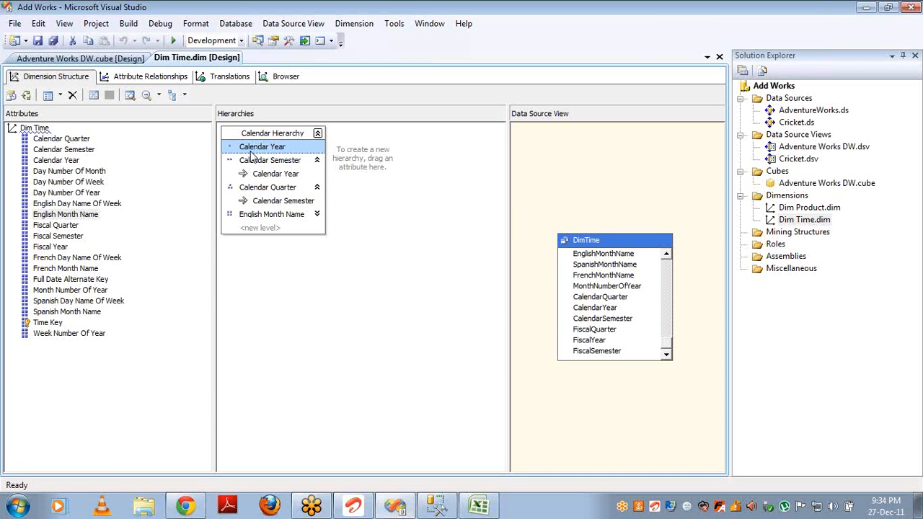
{"action": "left_click", "coordinate": [45, 194]}
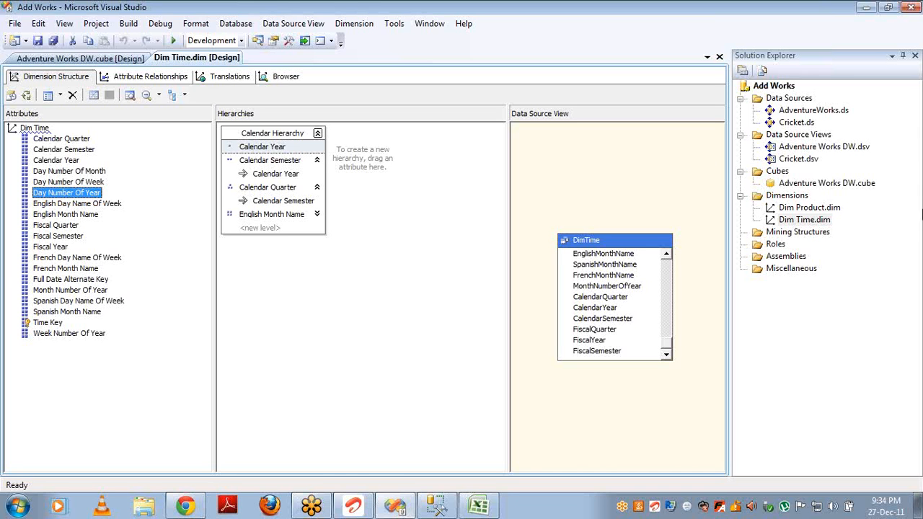
Open the Adventure Works DW cube, check its dimension usage, and try to reconnect the cube browser
{"action": "double_click", "coordinate": [844, 185]}
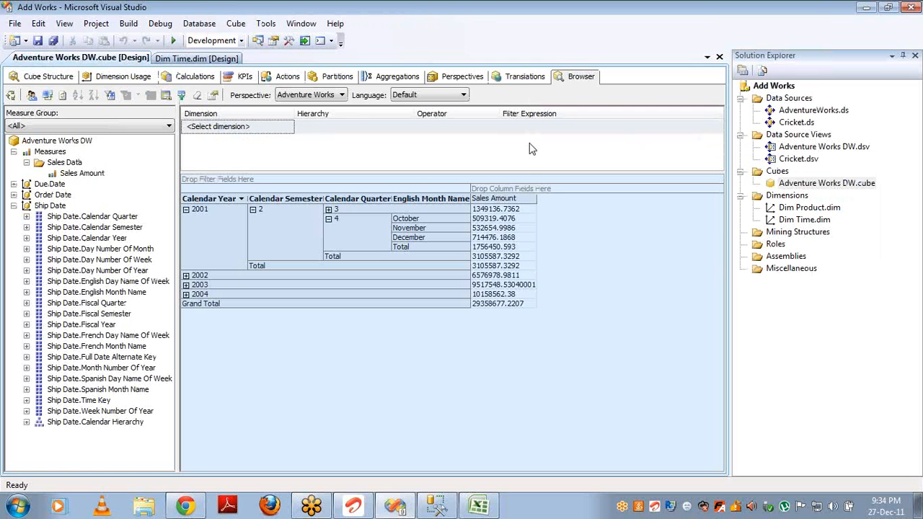
{"action": "left_click", "coordinate": [122, 76]}
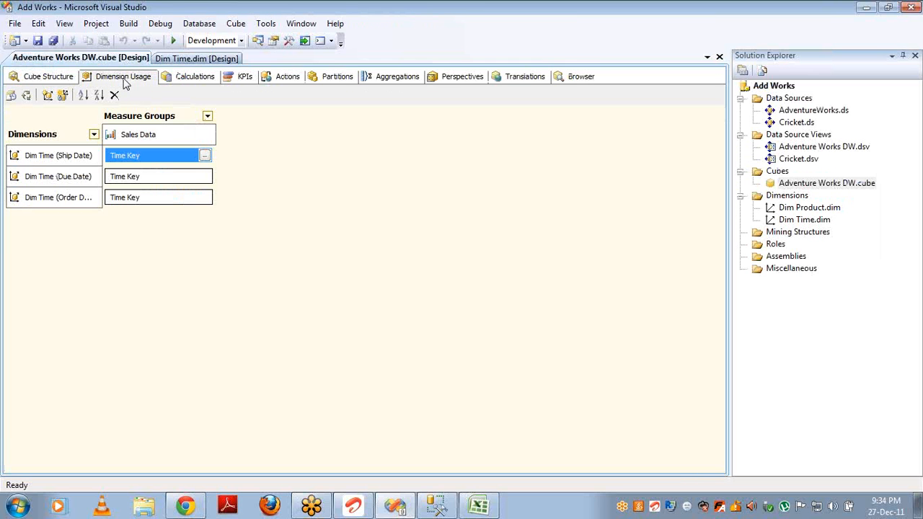
{"action": "left_click", "coordinate": [571, 78]}
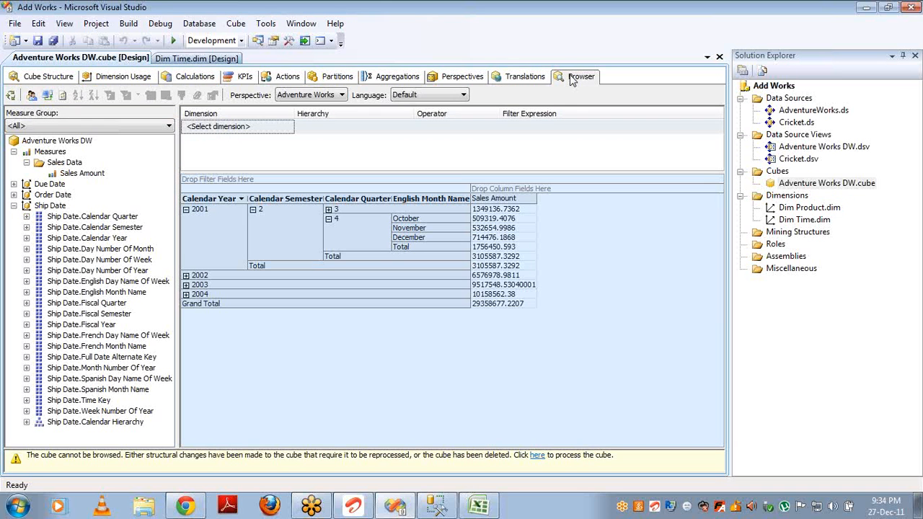
{"action": "left_click", "coordinate": [47, 95]}
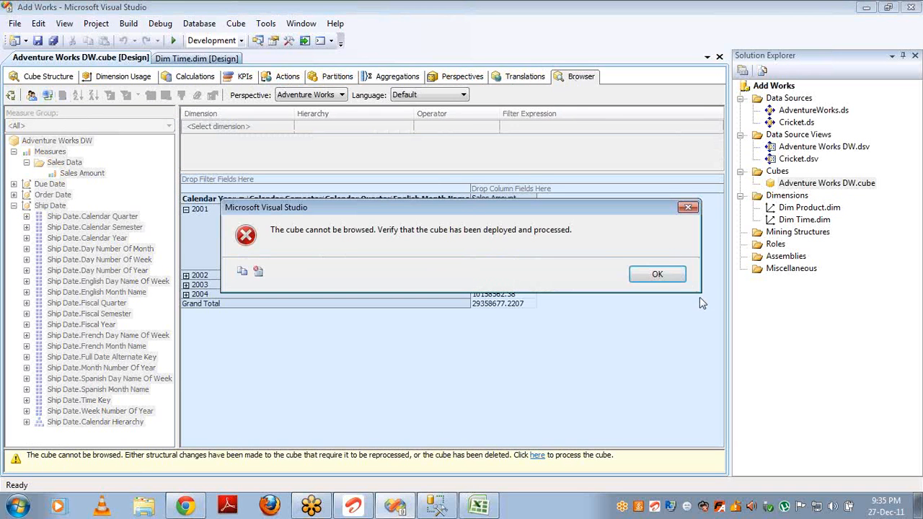
{"action": "left_click", "coordinate": [670, 277]}
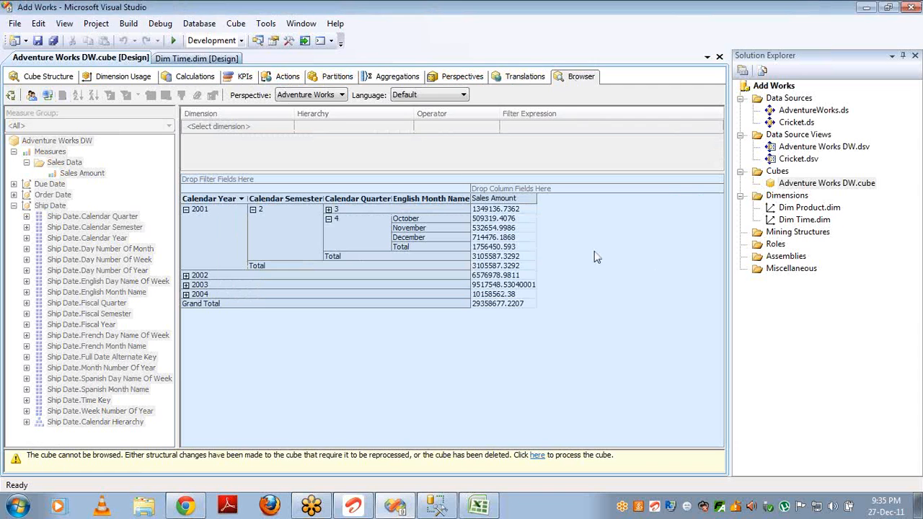
Fully process the Adventure Works DW cube and reconnect its browser to the processed data
{"action": "left_click", "coordinate": [9, 97]}
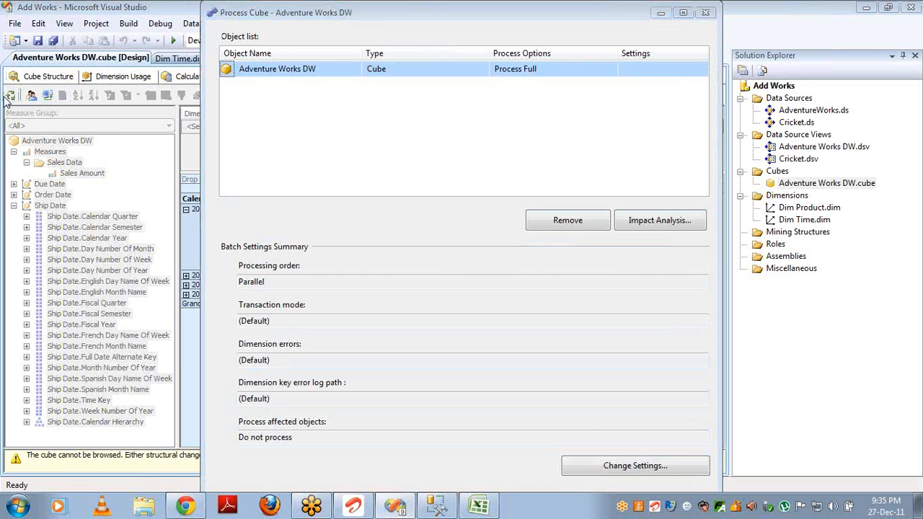
{"action": "key", "text": "Return"}
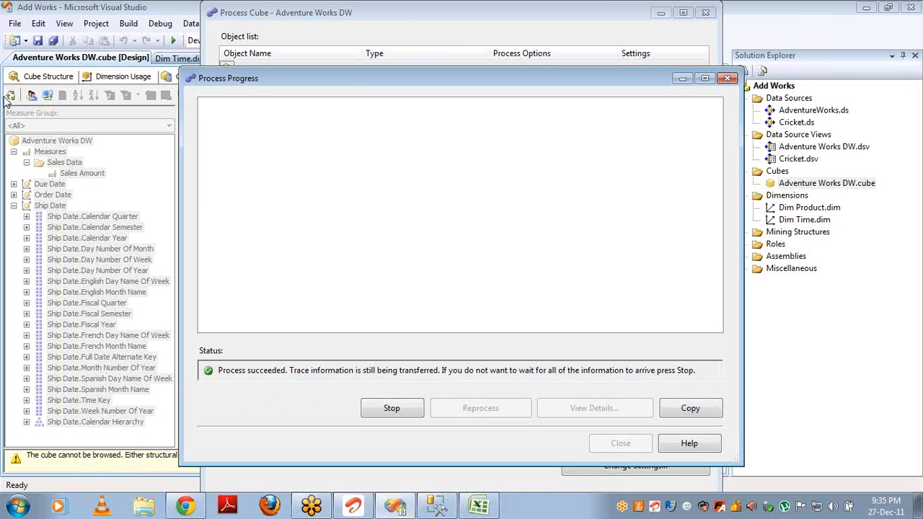
{"action": "left_click", "coordinate": [620, 443]}
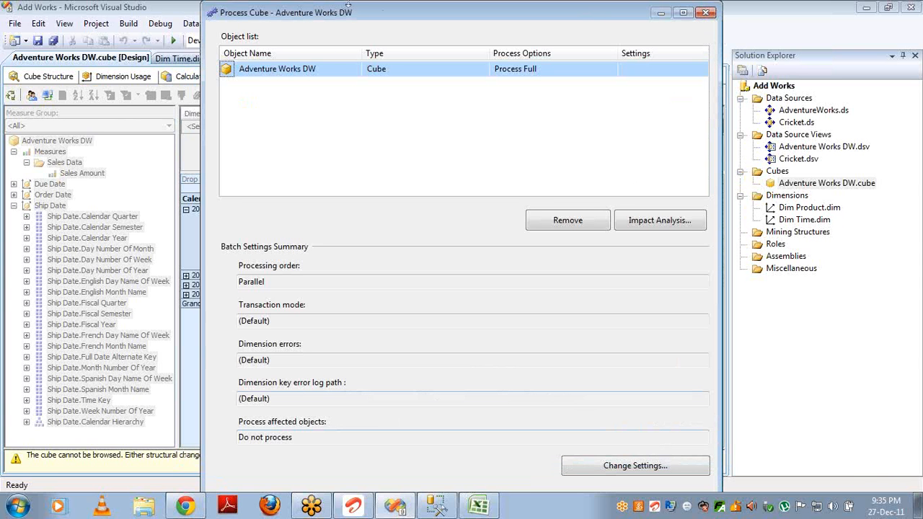
{"action": "left_click", "coordinate": [704, 12]}
{"action": "left_click", "coordinate": [45, 97]}
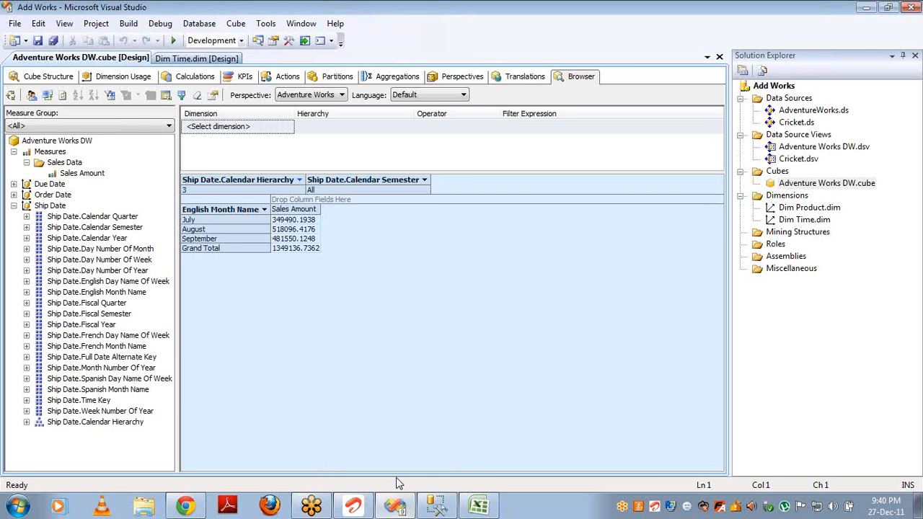
View the Adventure Works DW cube's structure and return to the Dim Time dimension's attributes and hierarchies
{"action": "left_click", "coordinate": [395, 506]}
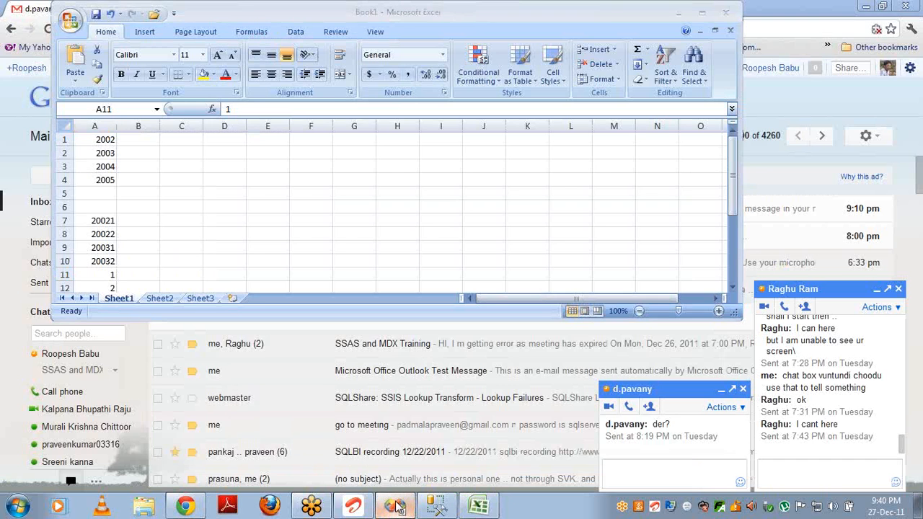
{"action": "left_click", "coordinate": [395, 506]}
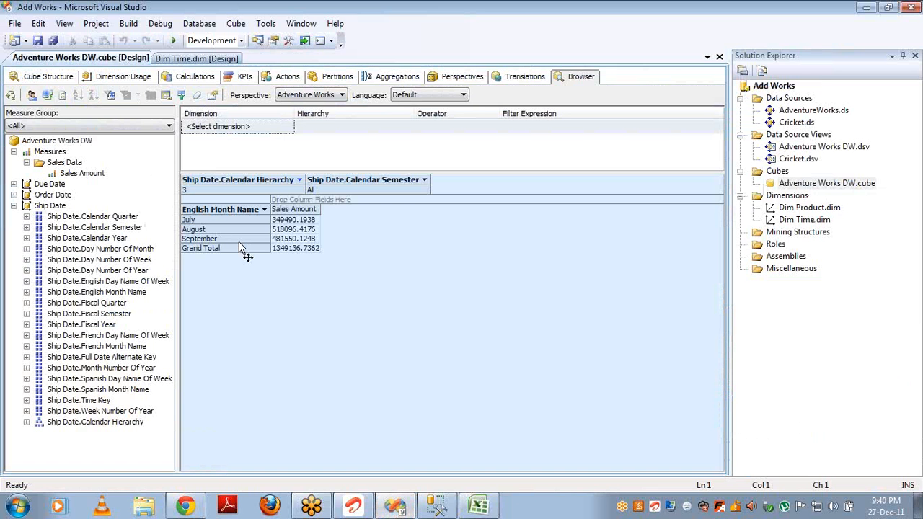
{"action": "left_click", "coordinate": [64, 78]}
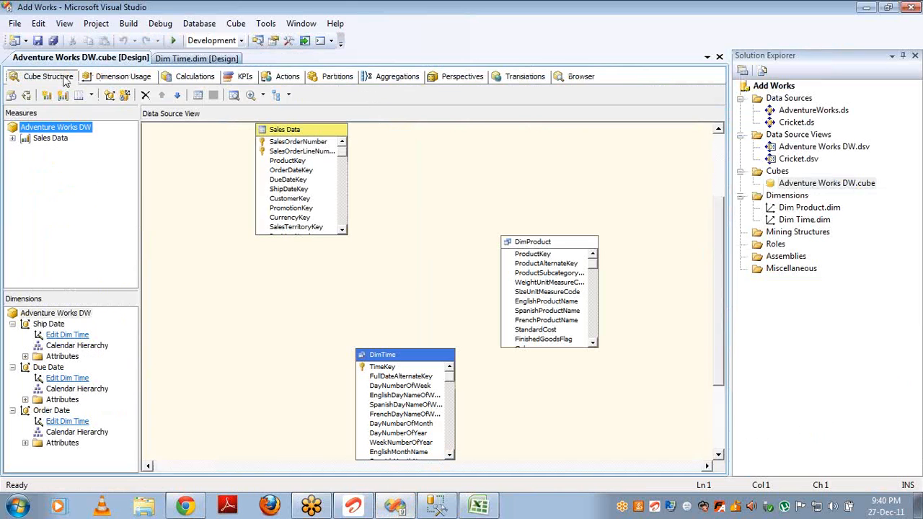
{"action": "left_click", "coordinate": [259, 44]}
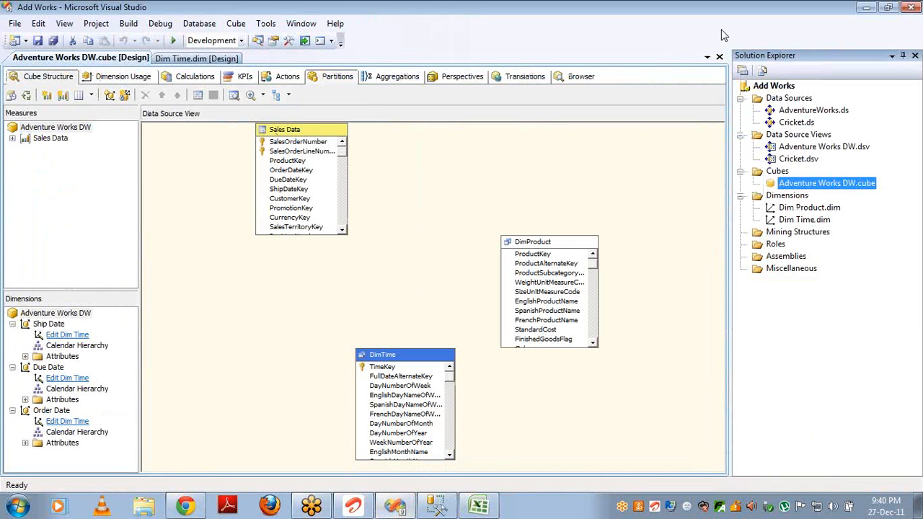
{"action": "double_click", "coordinate": [791, 220]}
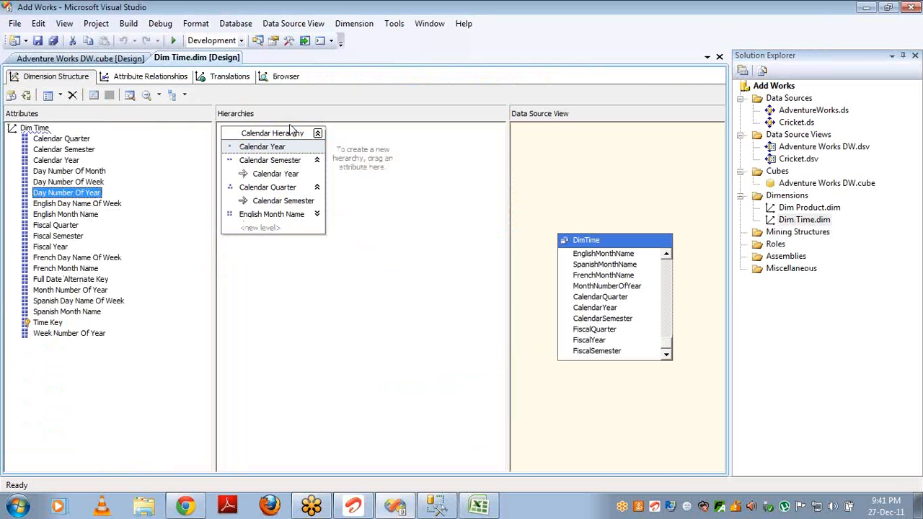
{"action": "left_click", "coordinate": [191, 158]}
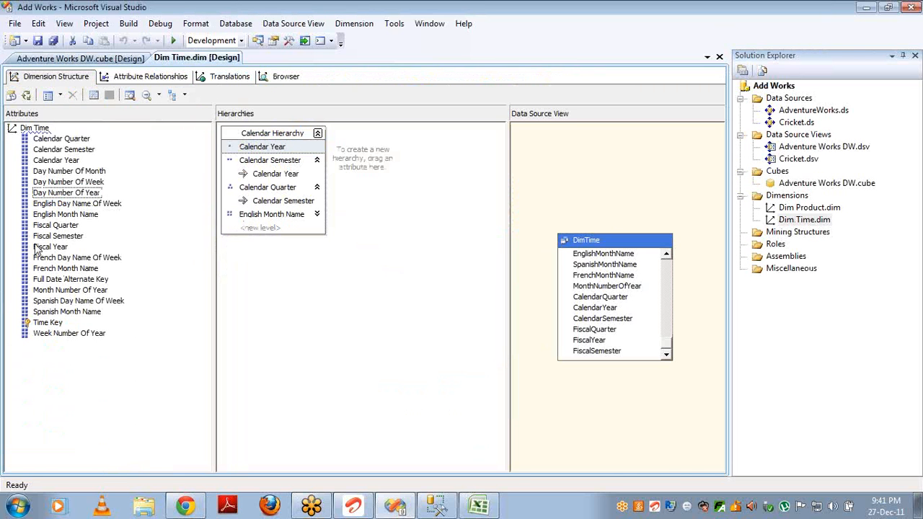
Open the Dim Product dimension and add the DimProduct columns from ProductAlternateKey through Status as attributes
{"action": "double_click", "coordinate": [806, 209]}
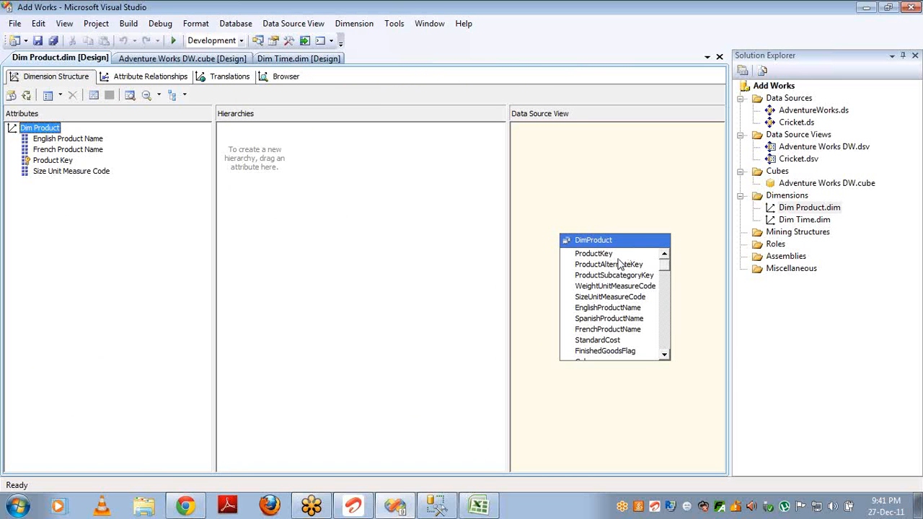
{"action": "left_click", "coordinate": [617, 264]}
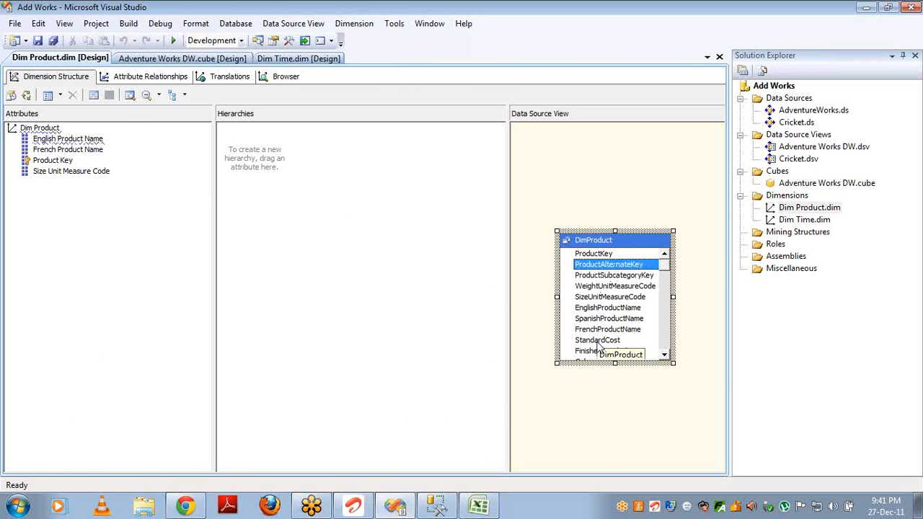
{"action": "scroll", "coordinate": [668, 350], "scroll_direction": "down", "scroll_amount": 8}
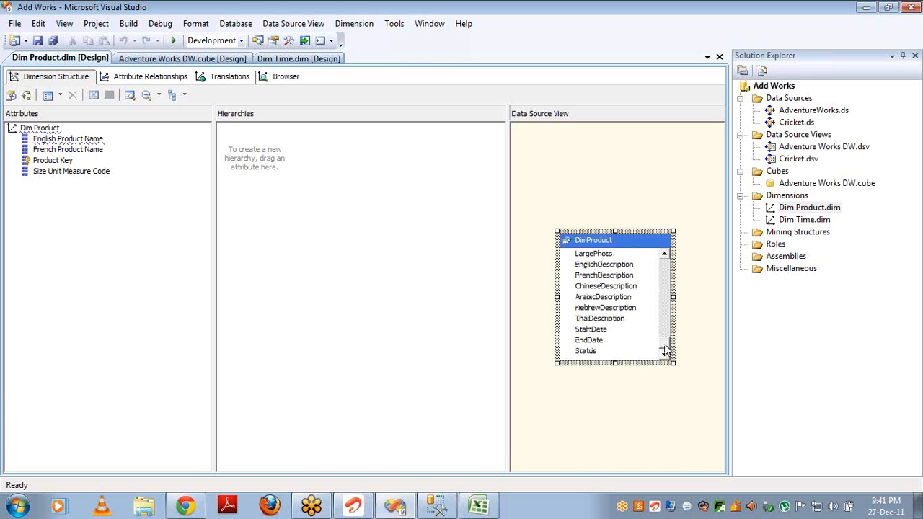
{"action": "left_click", "coordinate": [588, 353], "text": "shift"}
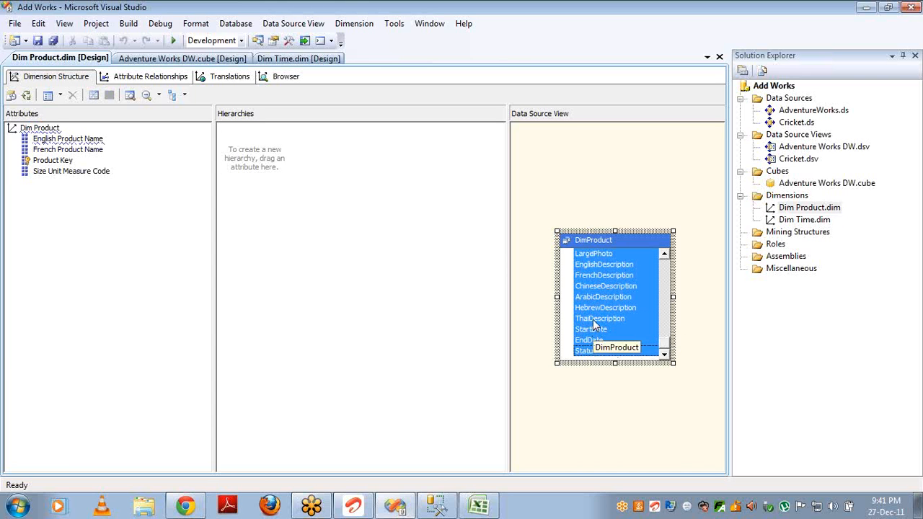
{"action": "left_click_drag", "start_coordinate": [596, 324], "coordinate": [104, 234]}
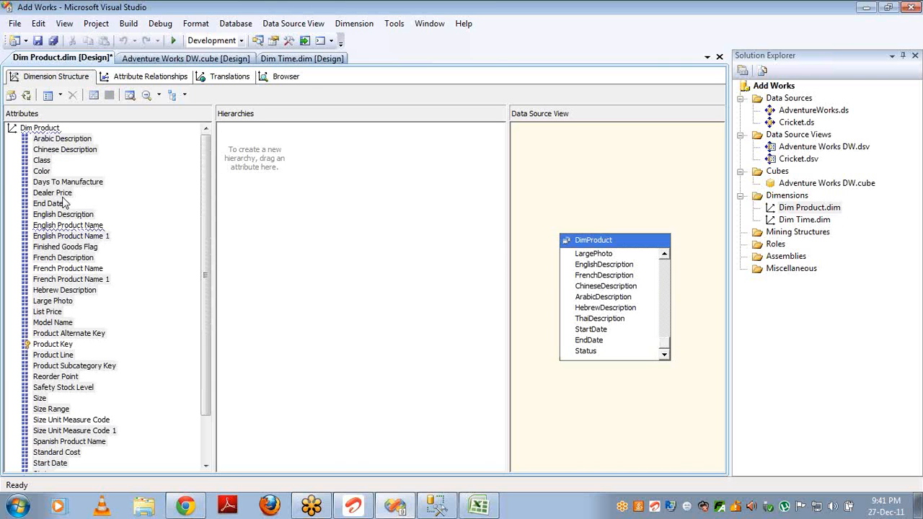
{"action": "left_click", "coordinate": [195, 165]}
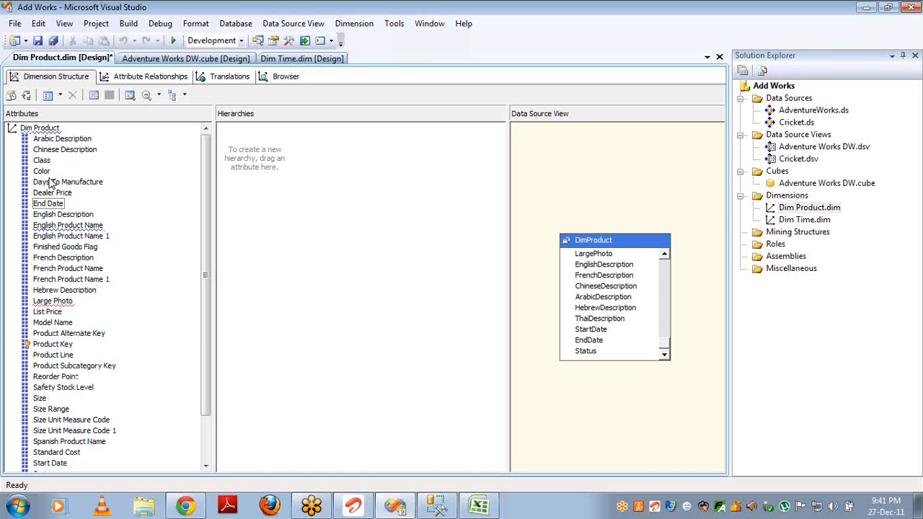
Create a Dim Product hierarchy with Days To Manufacture as its first level, and delete the Large Photo attribute
{"action": "left_click_drag", "start_coordinate": [52, 184], "coordinate": [321, 217]}
{"action": "left_click", "coordinate": [65, 304]}
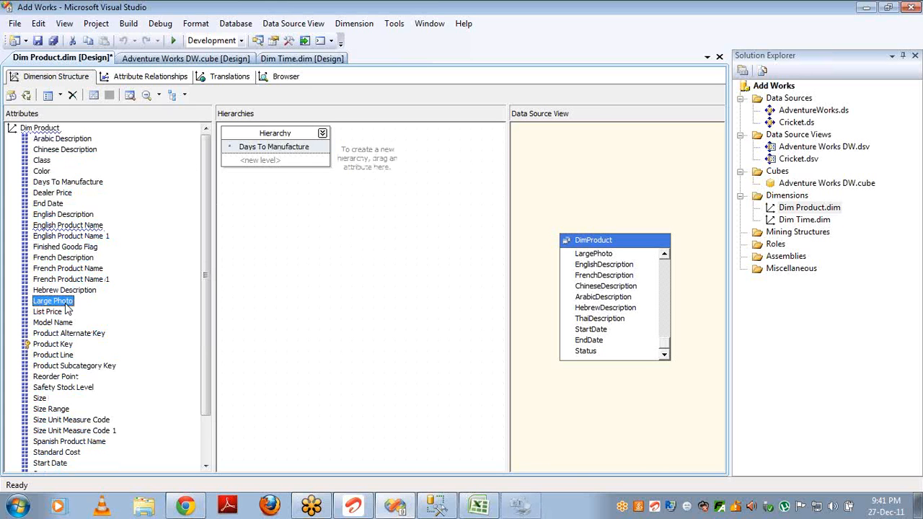
{"action": "key", "text": "Delete"}
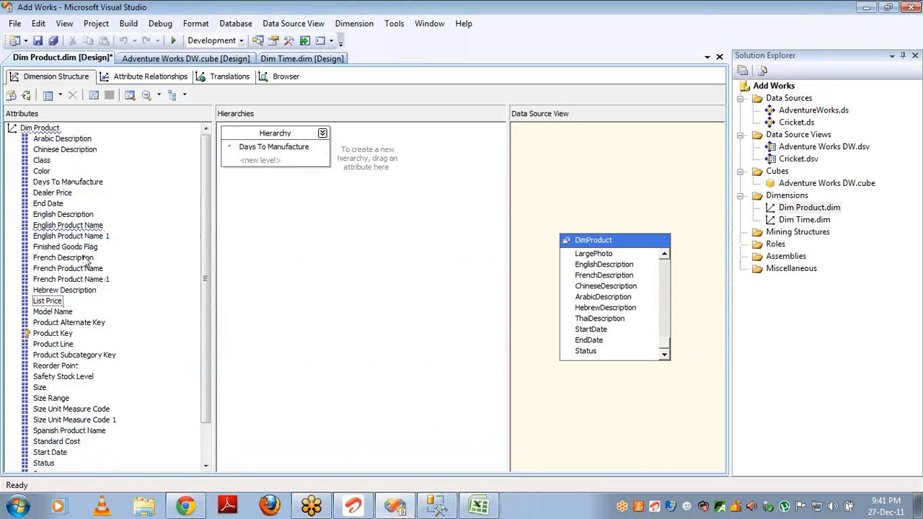
Add Finished Goods Flag, English Product Name and French Description as successive levels below Days To Manufacture in the hierarchy
{"action": "left_click", "coordinate": [84, 249]}
{"action": "left_click_drag", "start_coordinate": [84, 254], "coordinate": [282, 166]}
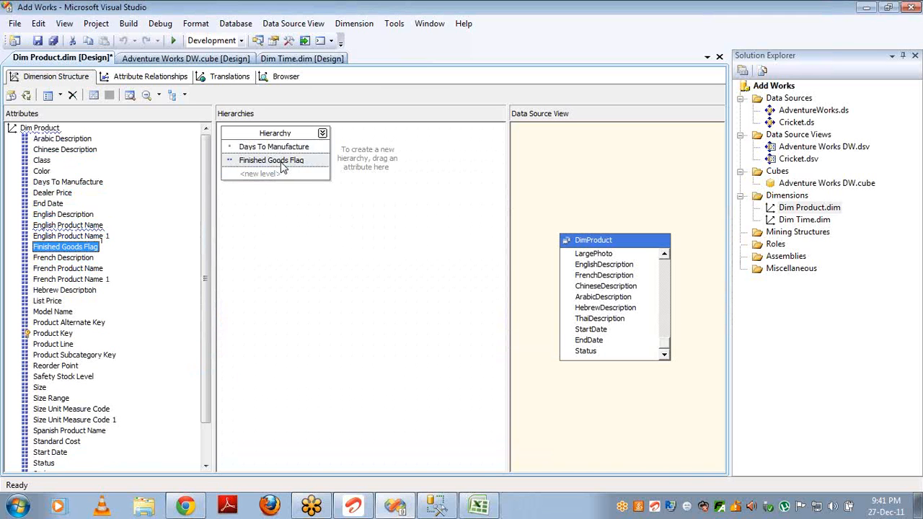
{"action": "left_click", "coordinate": [72, 227]}
{"action": "left_click_drag", "start_coordinate": [72, 229], "coordinate": [248, 171]}
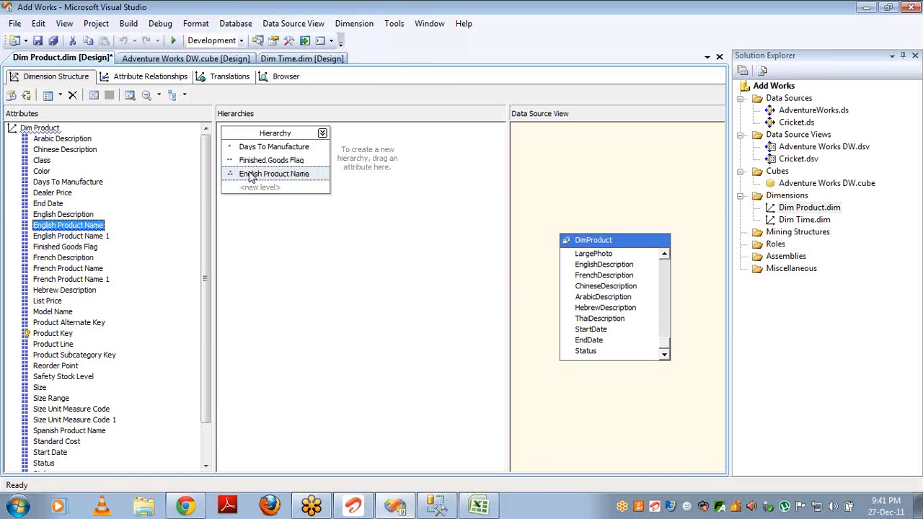
{"action": "left_click_drag", "start_coordinate": [82, 259], "coordinate": [261, 188]}
{"action": "left_click", "coordinate": [271, 268]}
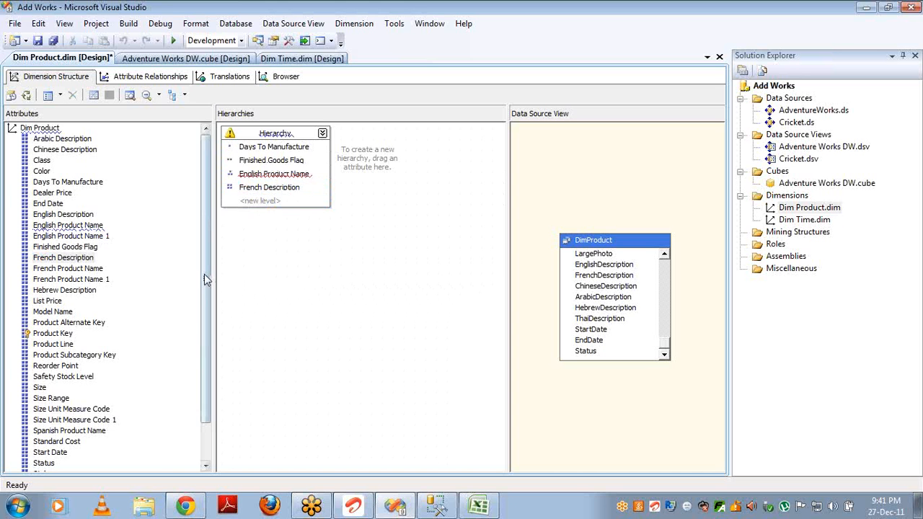
Remove the English Product Name level from the Dim Product hierarchy
{"action": "left_click_drag", "start_coordinate": [206, 281], "coordinate": [206, 341]}
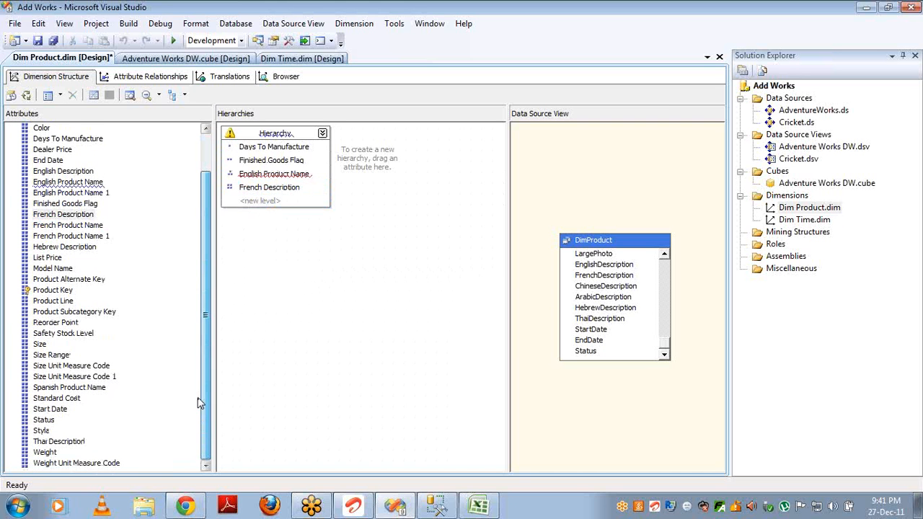
{"action": "left_click", "coordinate": [261, 176]}
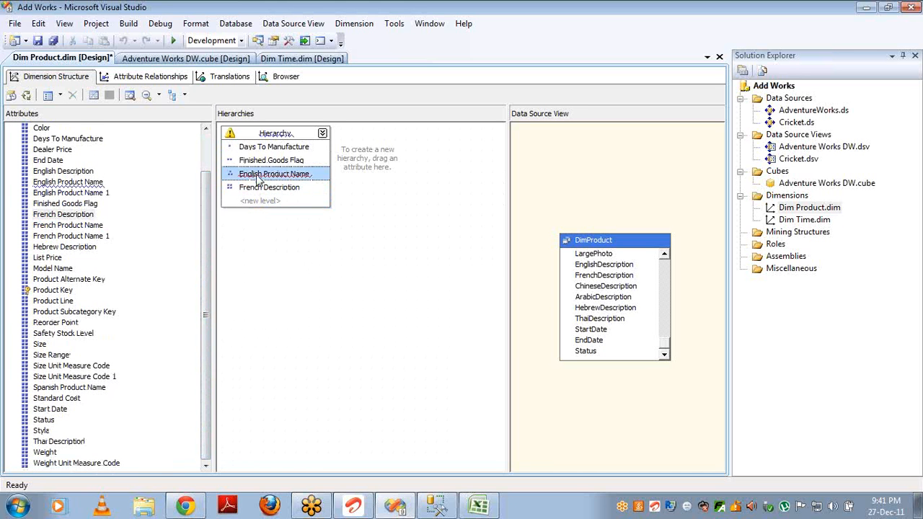
{"action": "key", "text": "Delete"}
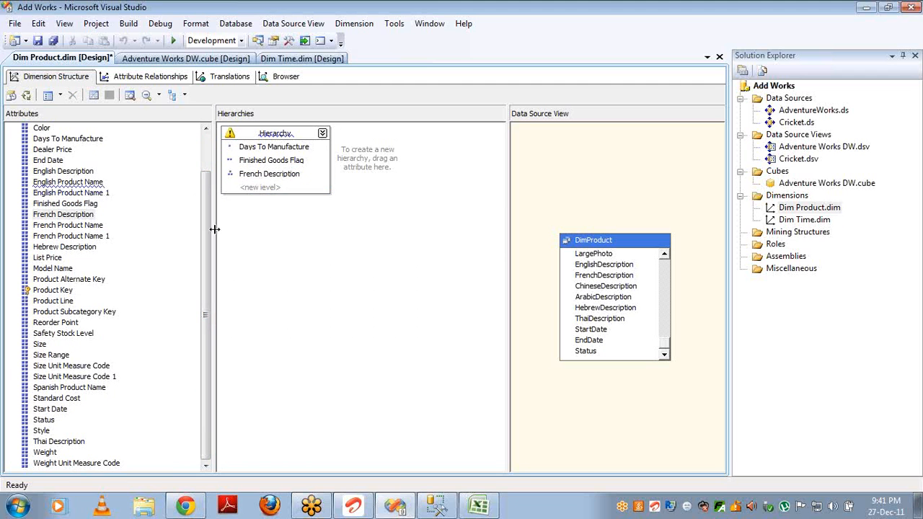